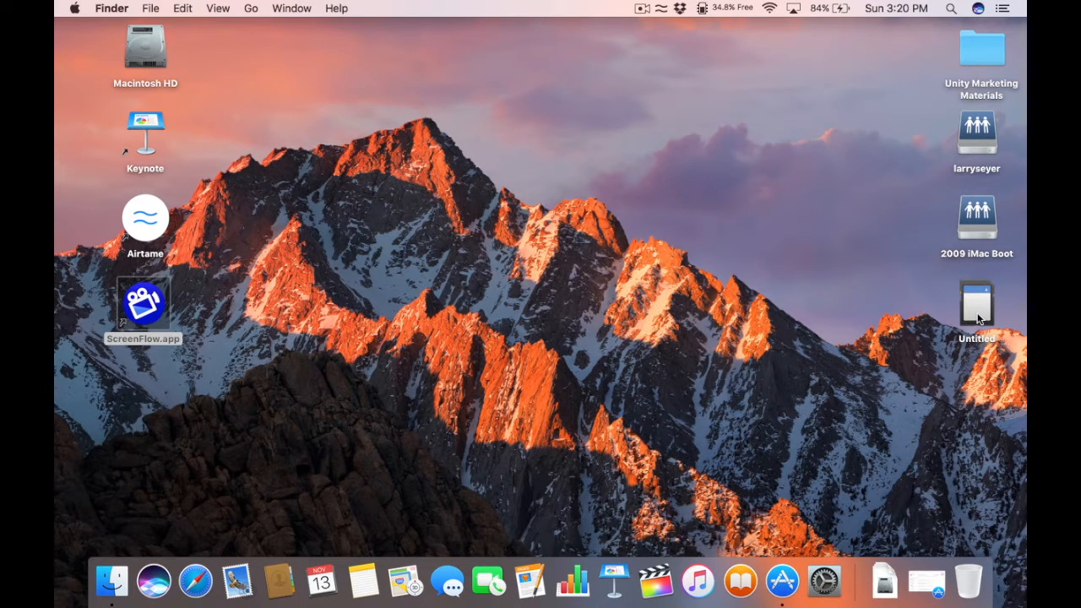
Step: Open the 'Untitled' GoPro card and the Macintosh HD drive in Finder, arranging both windows
{"action": "double_click", "coordinate": [978, 315]}
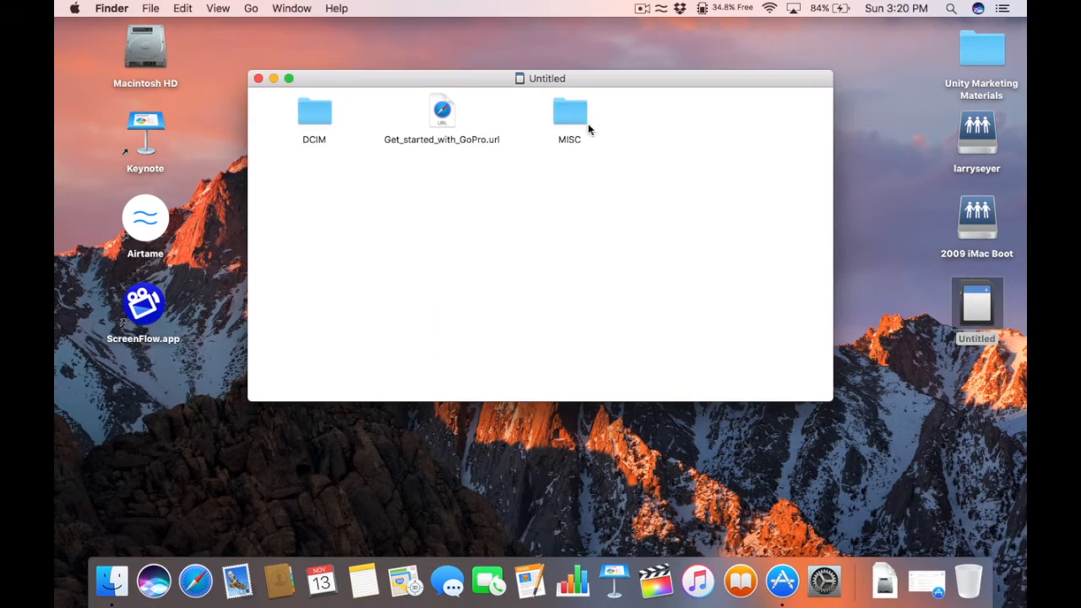
{"action": "left_click_drag", "start_coordinate": [452, 81], "coordinate": [555, 40]}
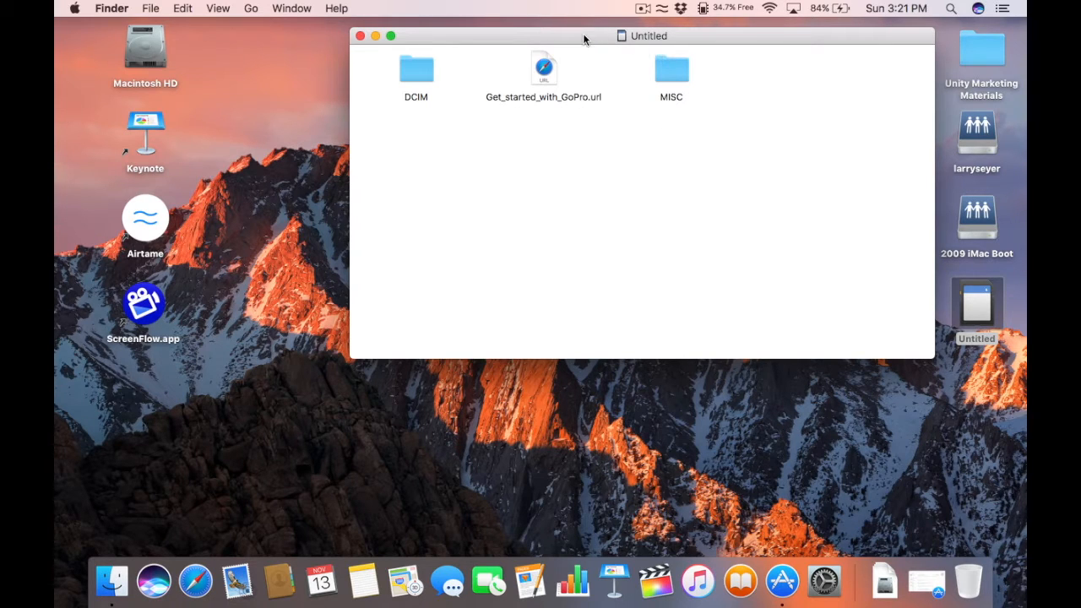
{"action": "left_click_drag", "start_coordinate": [584, 38], "coordinate": [588, 35]}
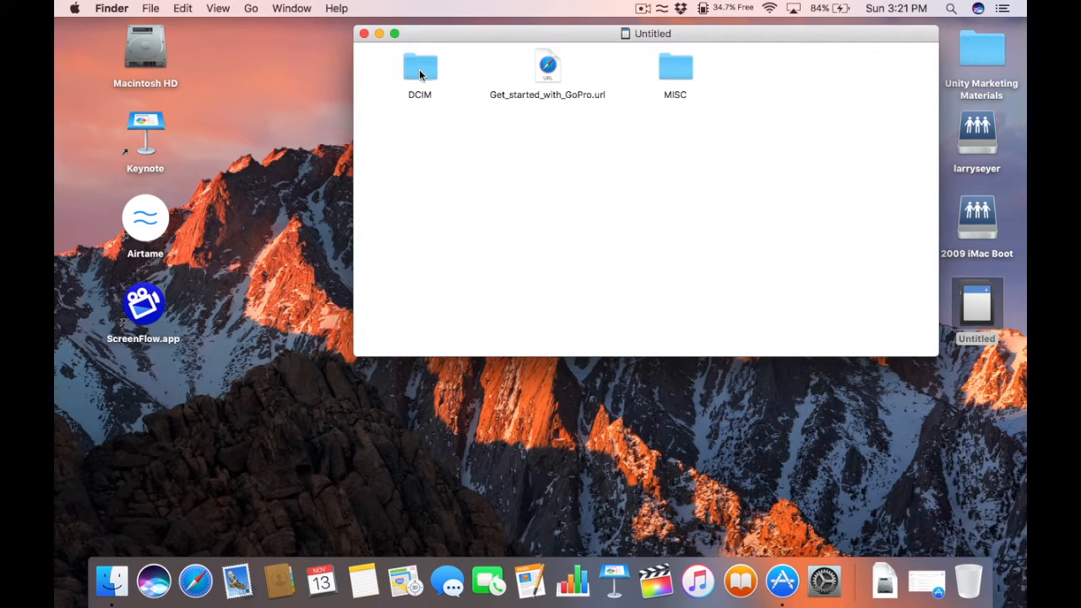
{"action": "double_click", "coordinate": [142, 53]}
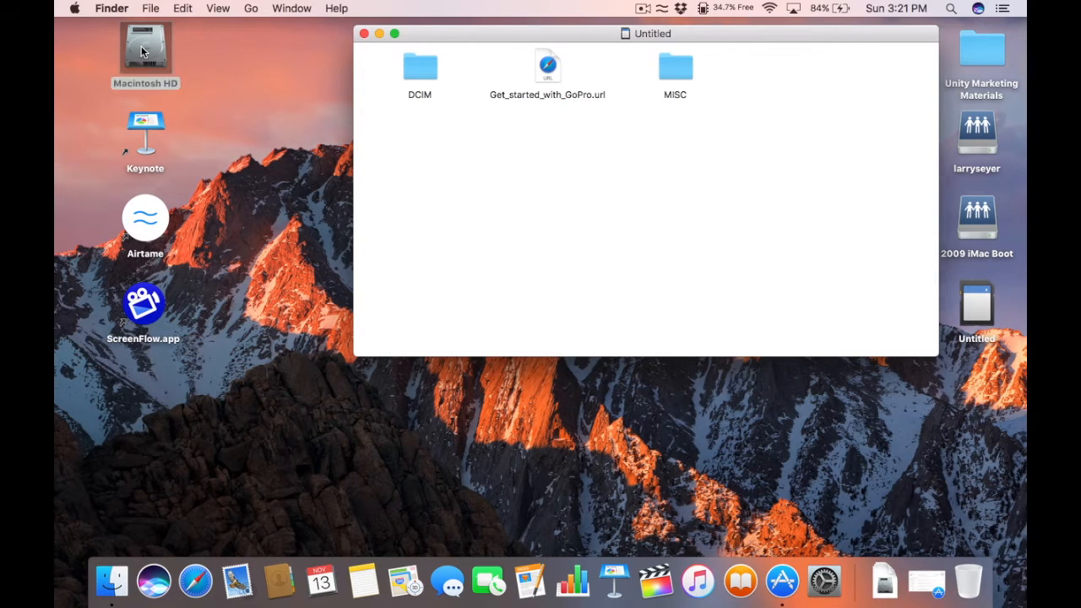
{"action": "left_click_drag", "start_coordinate": [168, 132], "coordinate": [166, 117]}
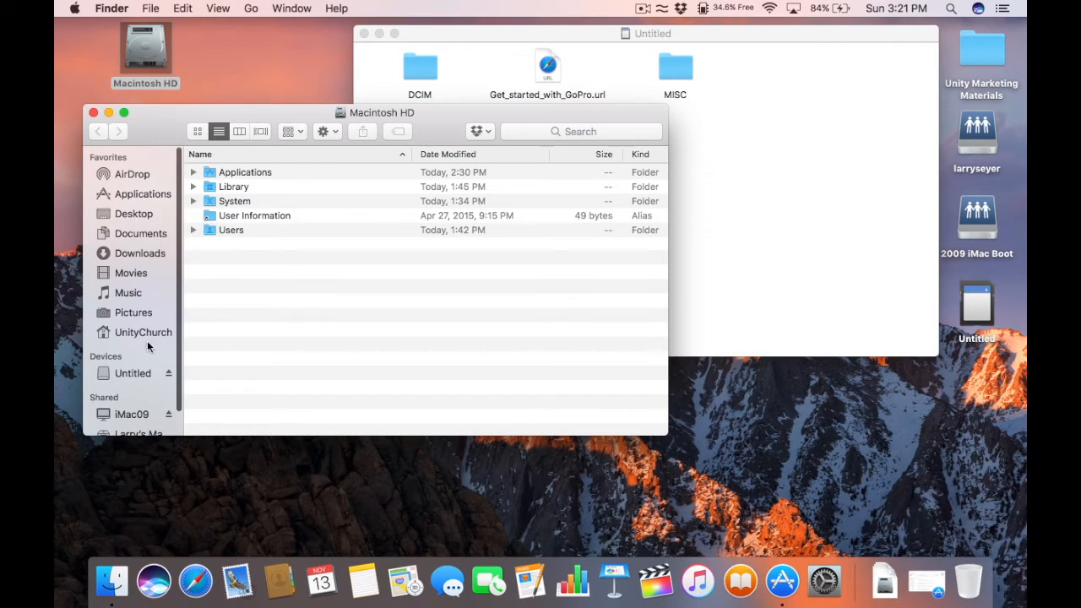
Step: In Movies › Unity of Kona Videos, create and open the folder 'Unity of Kona Service for 2016-11-13'
{"action": "left_click", "coordinate": [129, 275]}
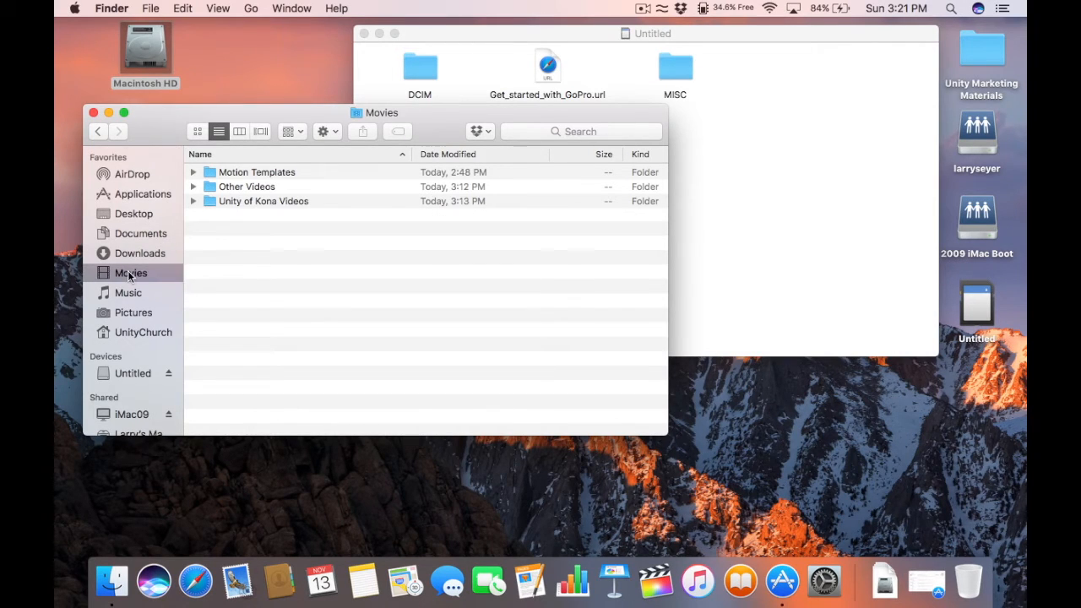
{"action": "double_click", "coordinate": [234, 203]}
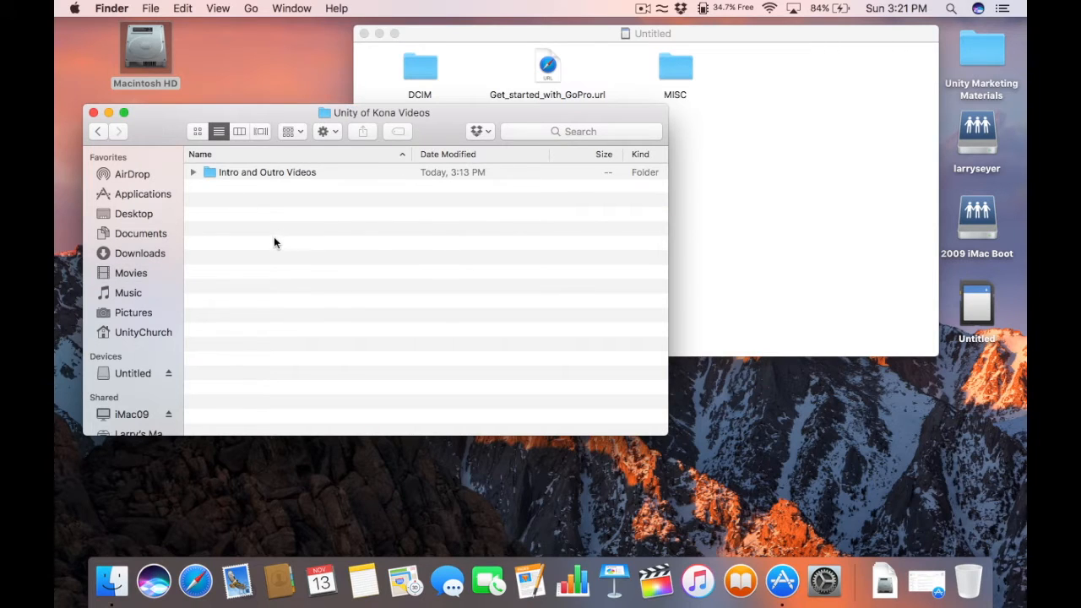
{"action": "left_click_drag", "start_coordinate": [173, 112], "coordinate": [162, 115]}
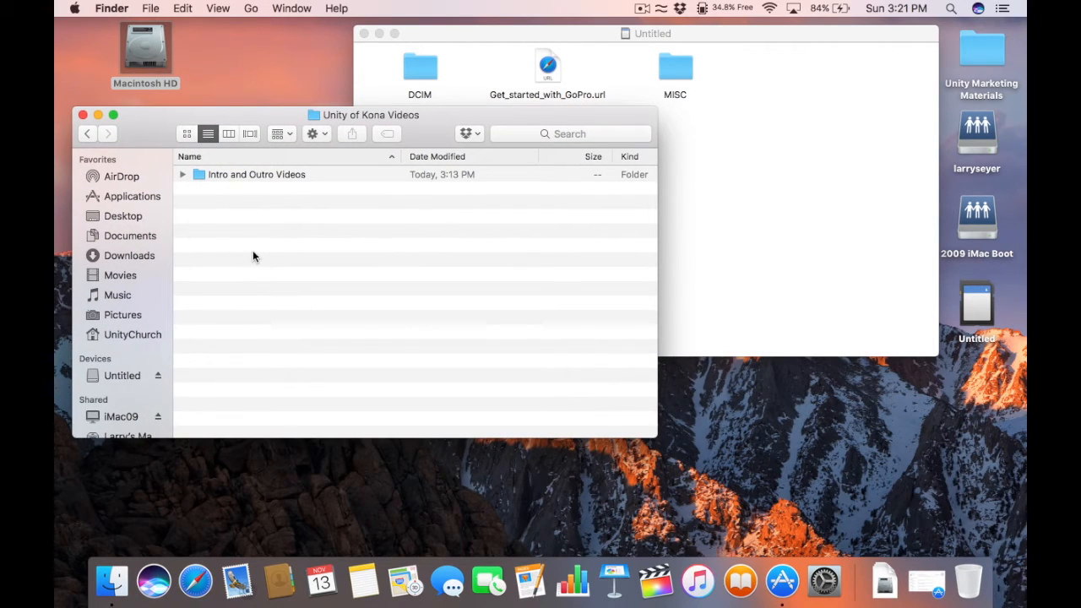
{"action": "key", "text": "super+shift+n"}
{"action": "type", "text": "U"}
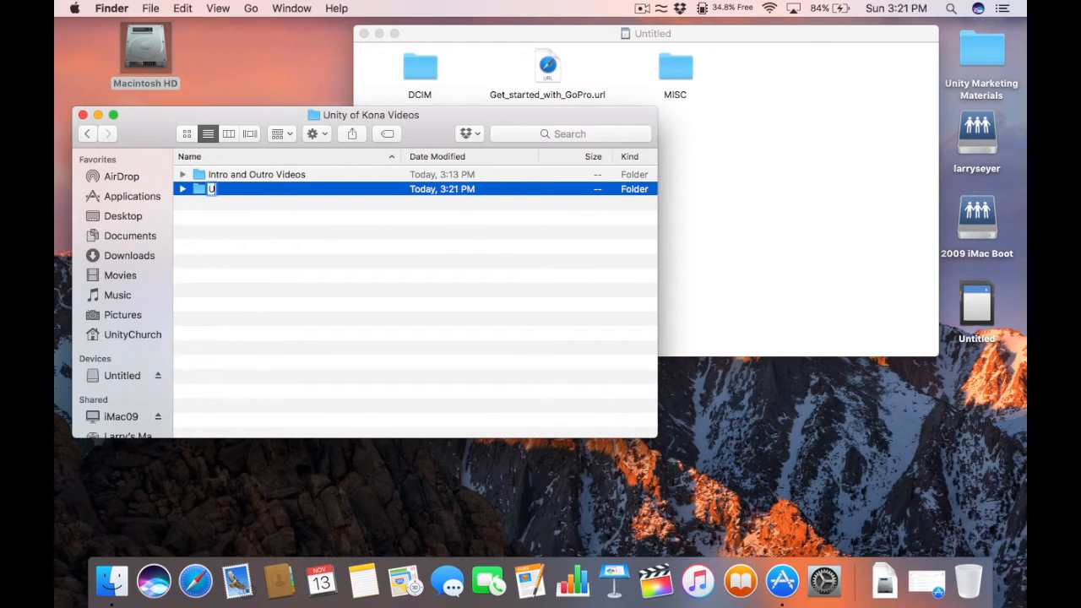
{"action": "type", "text": "nity of Kona Service for"}
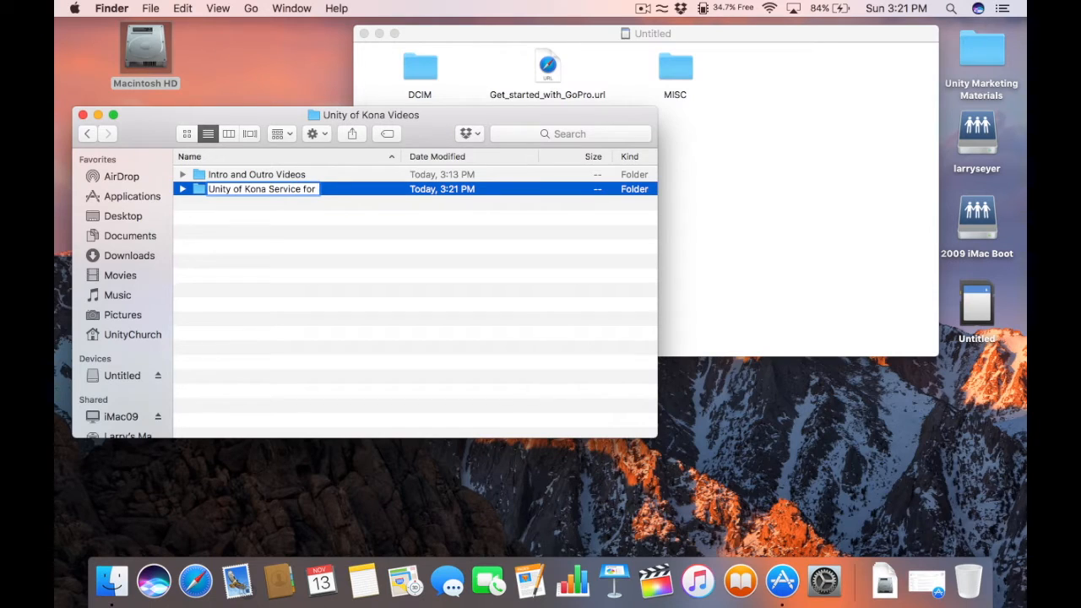
{"action": "type", "text": " 2016-11-13"}
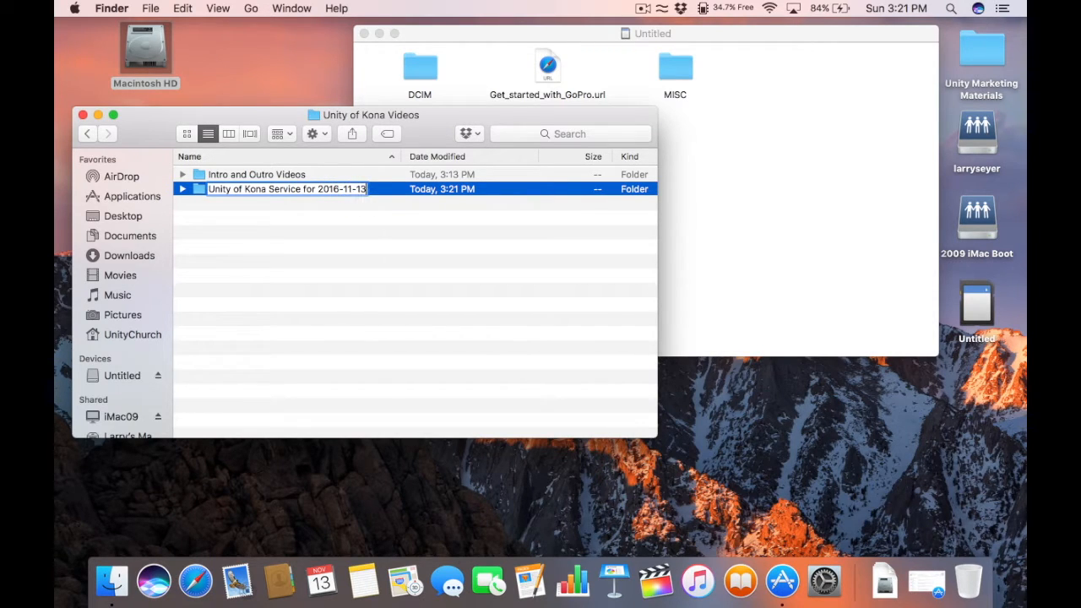
{"action": "key", "text": "Return"}
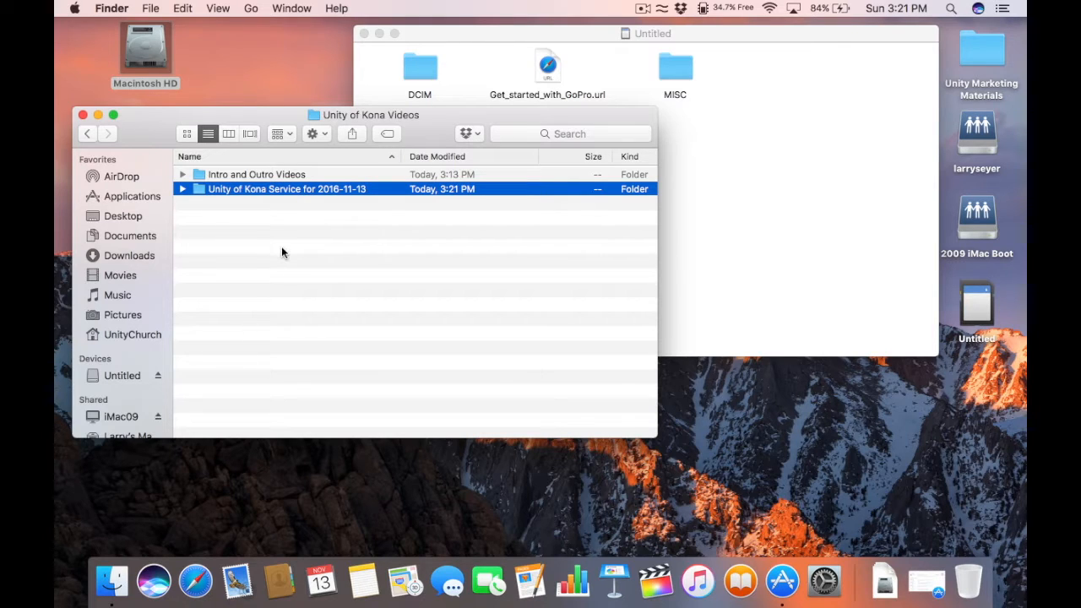
{"action": "double_click", "coordinate": [197, 189]}
Step: Drag the card's DCIM folder into the dated service folder, then select the Untitled card
{"action": "left_click", "coordinate": [424, 32]}
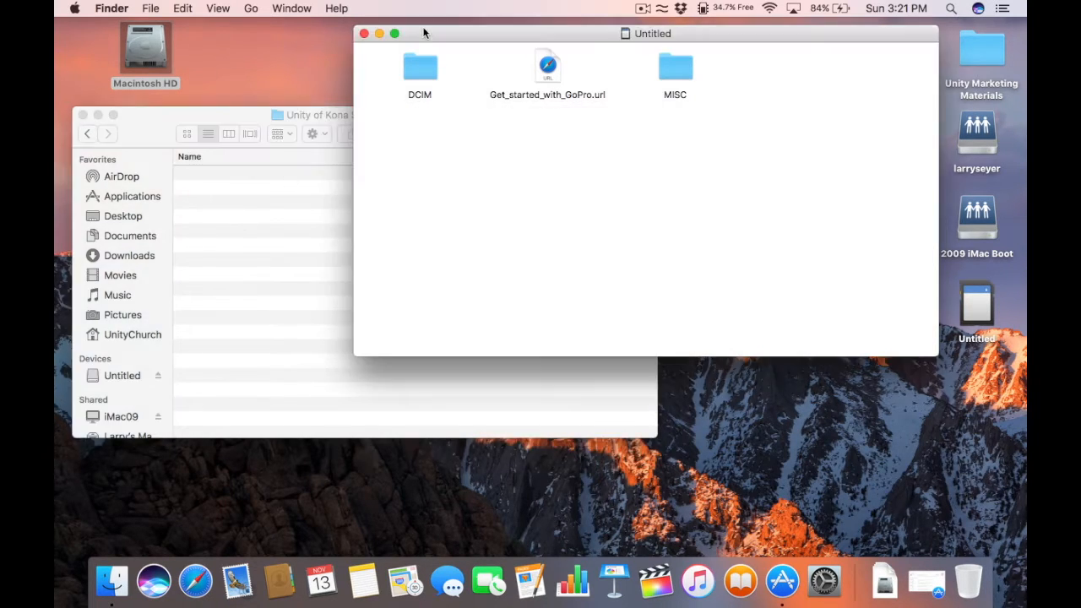
{"action": "left_click_drag", "start_coordinate": [424, 32], "coordinate": [568, 38]}
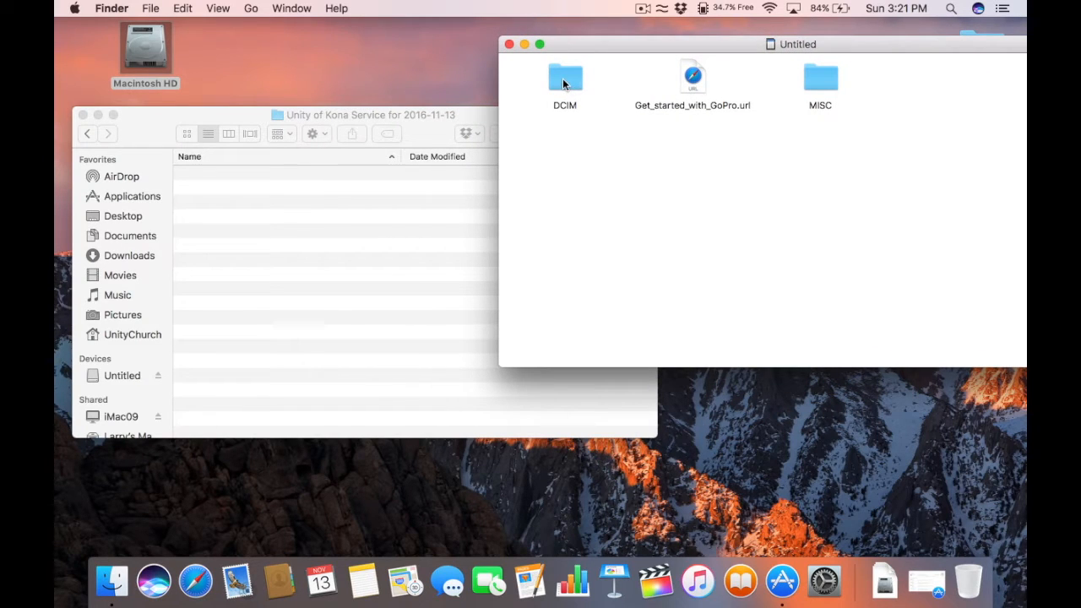
{"action": "left_click_drag", "start_coordinate": [564, 82], "coordinate": [483, 207]}
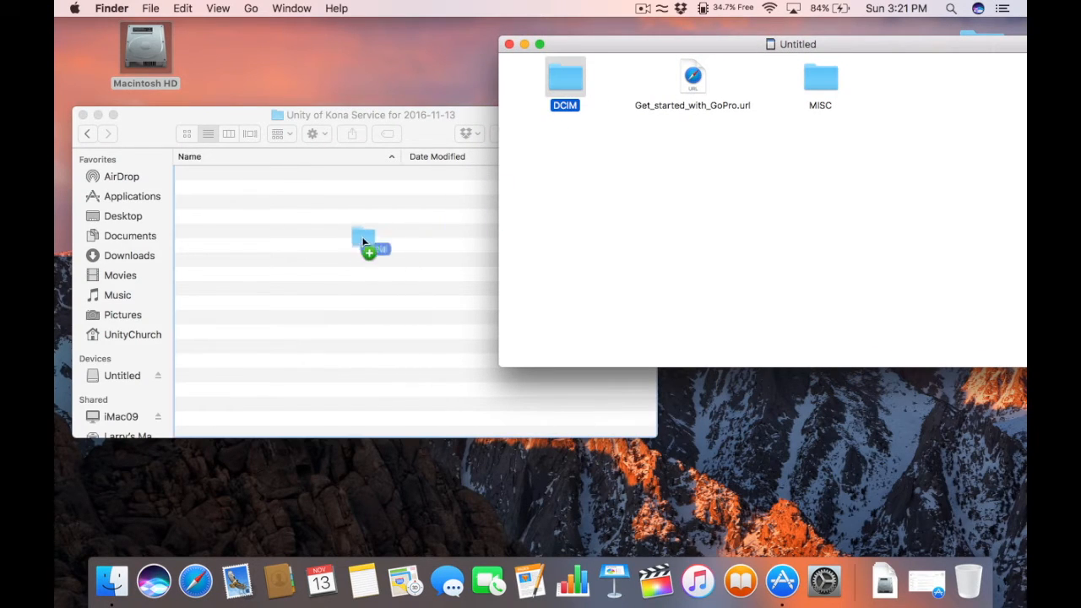
{"action": "left_click_drag", "start_coordinate": [363, 243], "coordinate": [365, 243]}
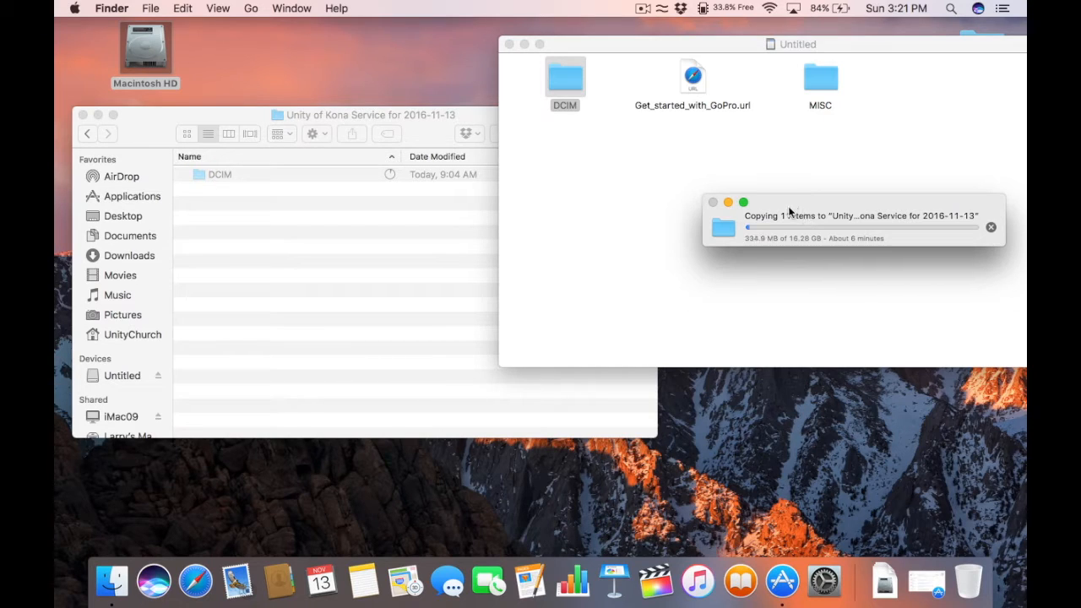
{"action": "left_click_drag", "start_coordinate": [788, 203], "coordinate": [769, 414]}
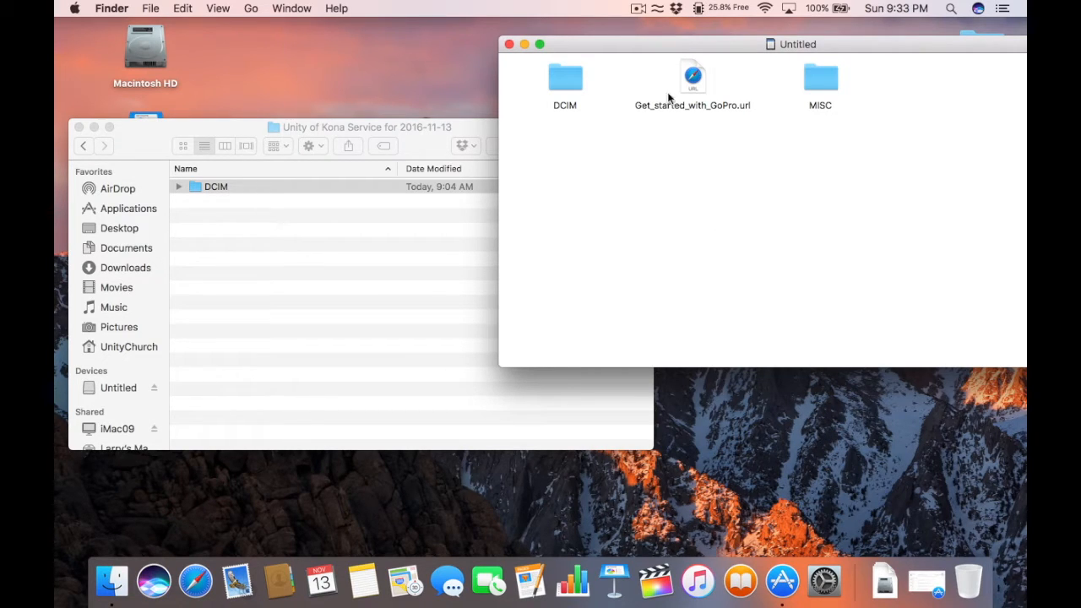
{"action": "left_click_drag", "start_coordinate": [624, 39], "coordinate": [439, 40]}
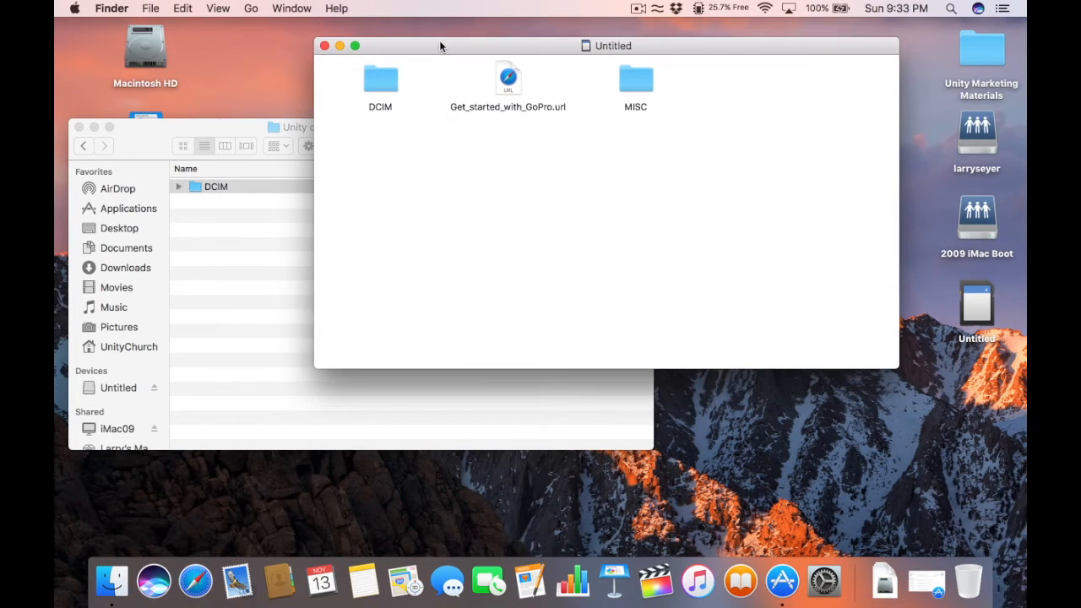
{"action": "left_click", "coordinate": [976, 297]}
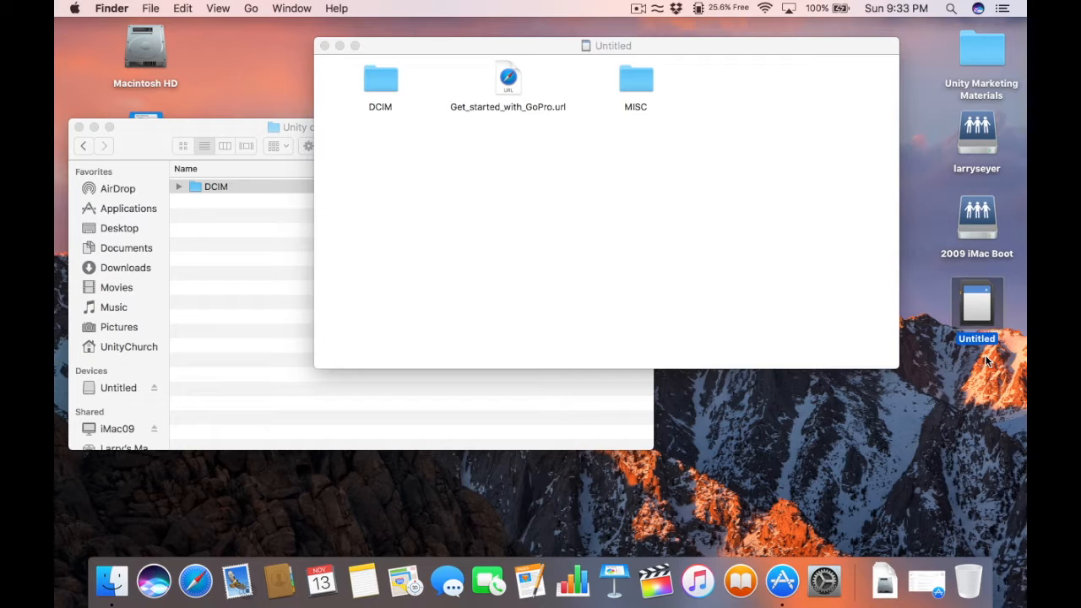
Step: Eject the Untitled card, then check the service folder's path and its DCIM copy
{"action": "key", "text": "super+e"}
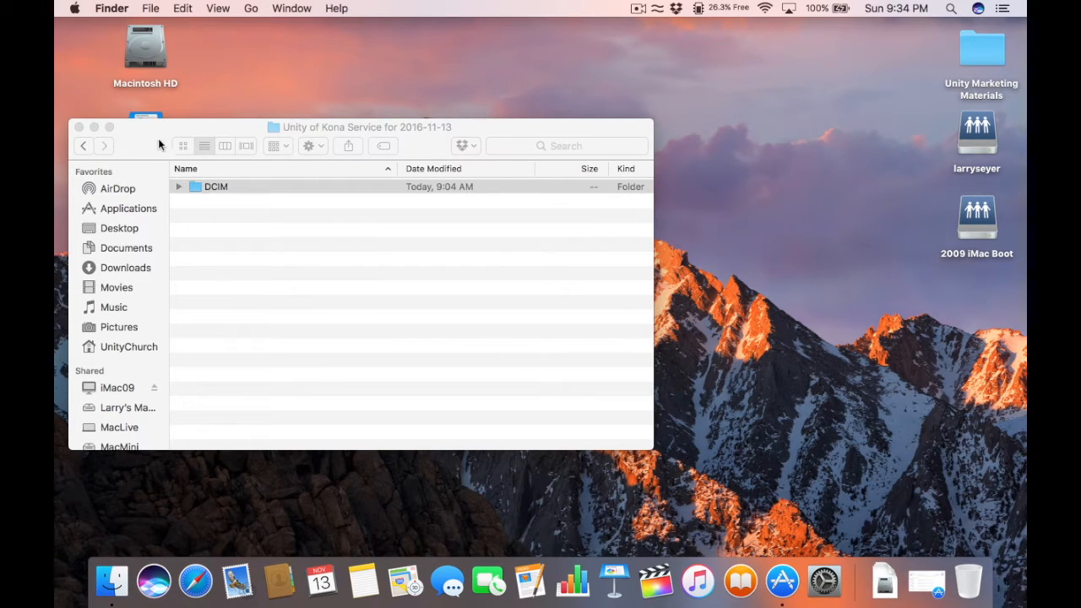
{"action": "left_click", "coordinate": [313, 127]}
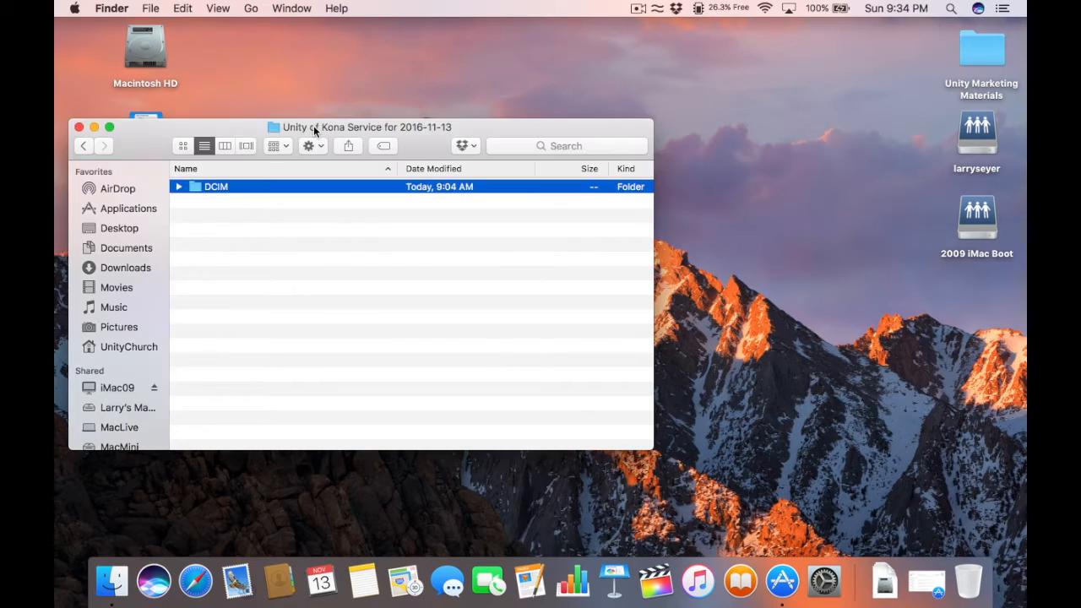
{"action": "left_click", "coordinate": [313, 127], "text": "super"}
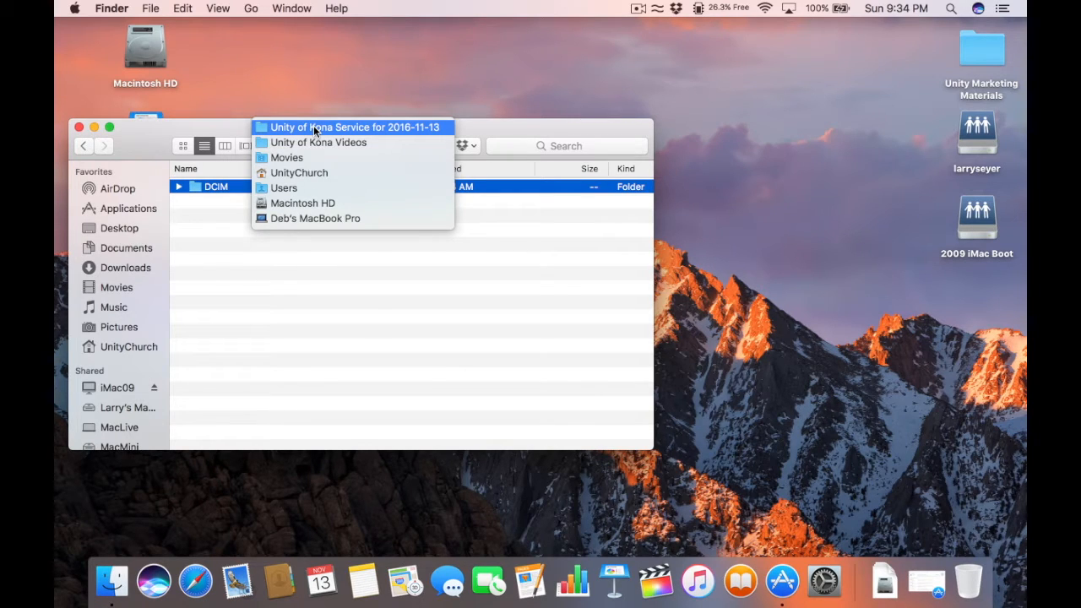
{"action": "left_click", "coordinate": [215, 133]}
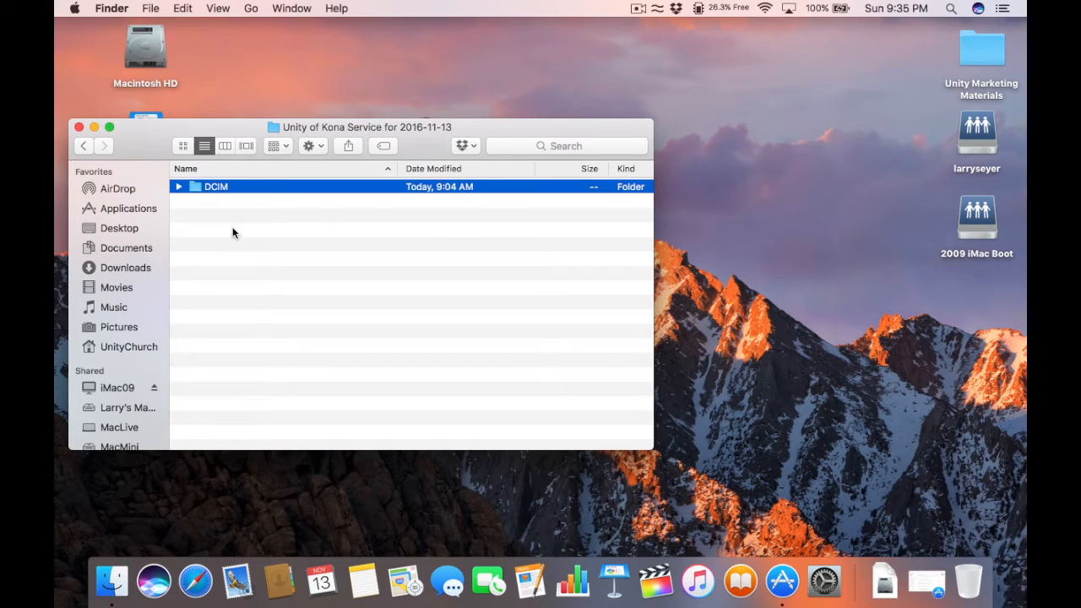
{"action": "left_click", "coordinate": [234, 233]}
{"action": "left_click", "coordinate": [178, 185]}
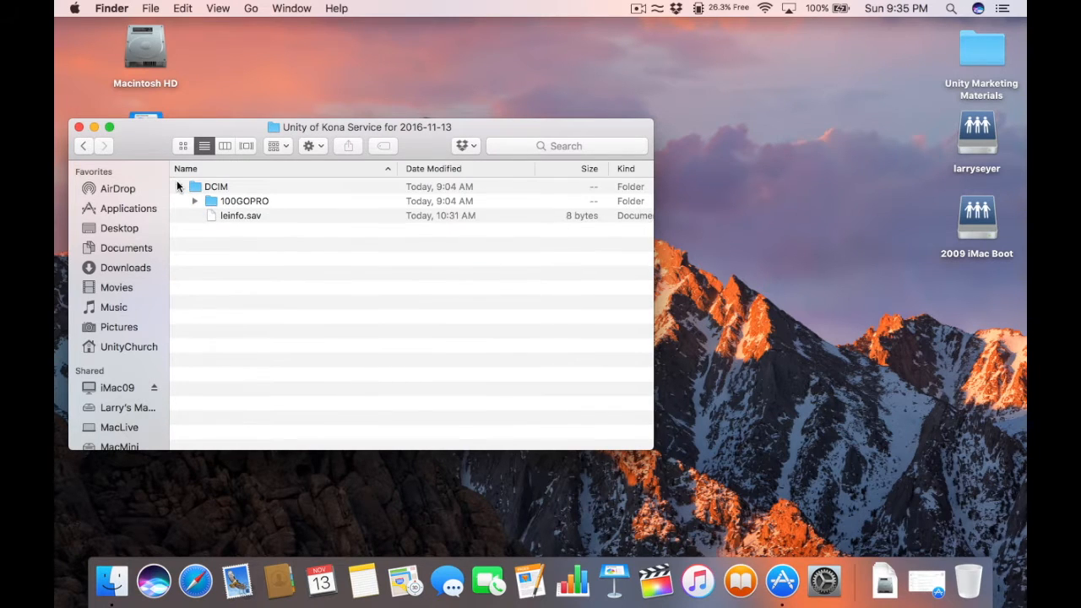
{"action": "left_click", "coordinate": [179, 188]}
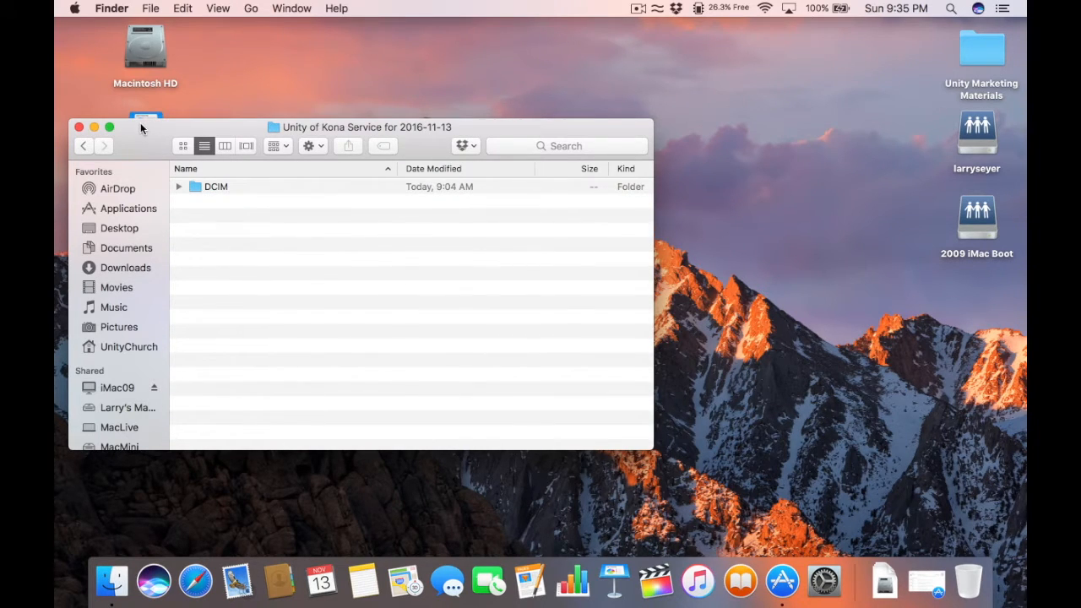
{"action": "left_click_drag", "start_coordinate": [141, 122], "coordinate": [138, 105]}
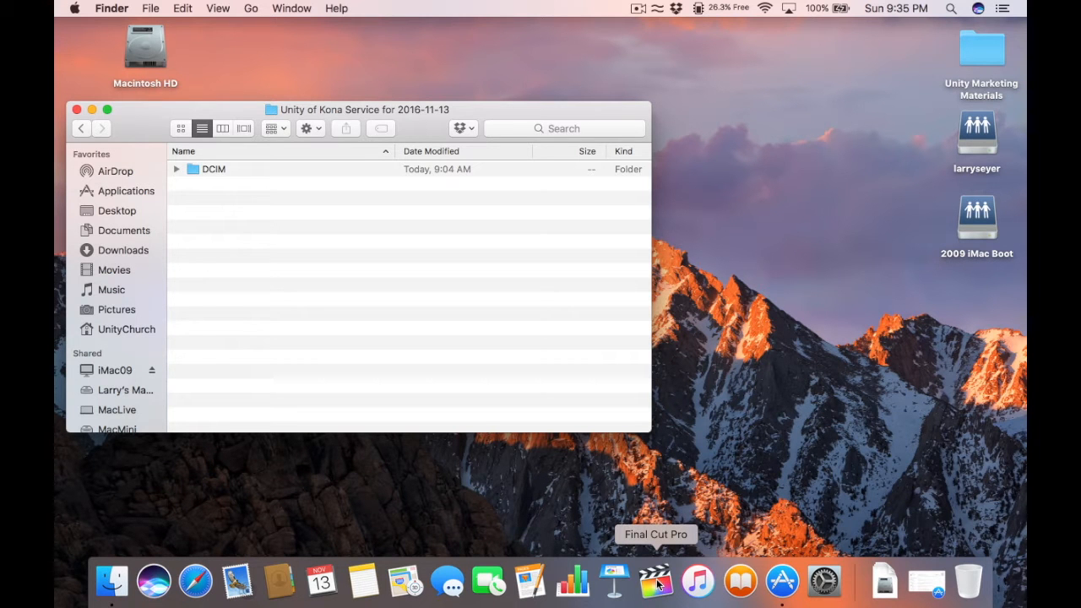
Step: Launch Final Cut Pro and close the 'Untitled' library from its sidebar shortcut menu
{"action": "left_click", "coordinate": [657, 583]}
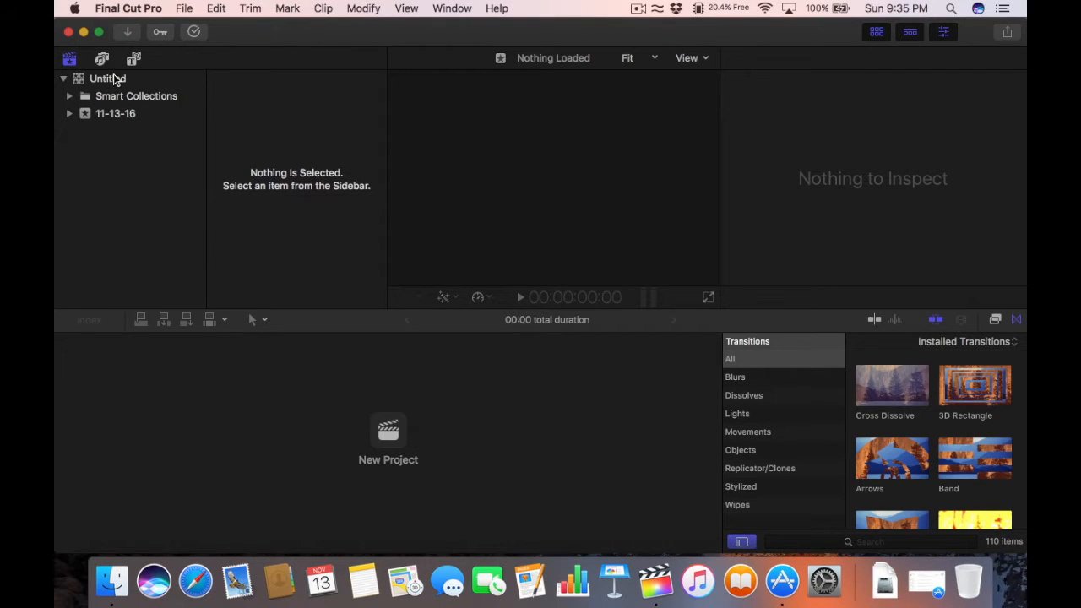
{"action": "left_click", "coordinate": [110, 78]}
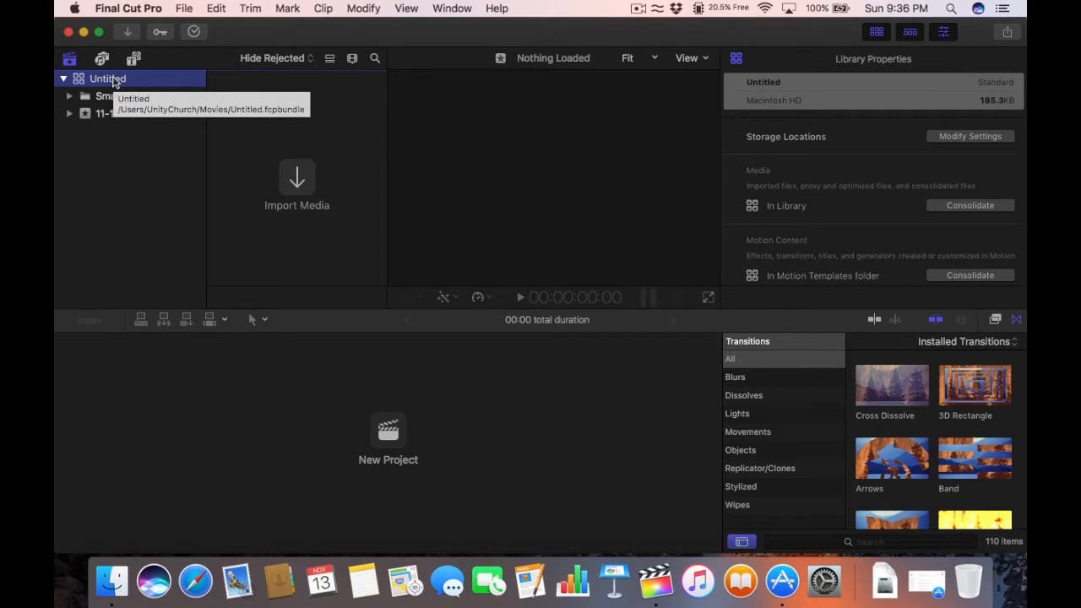
{"action": "right_click", "coordinate": [114, 81]}
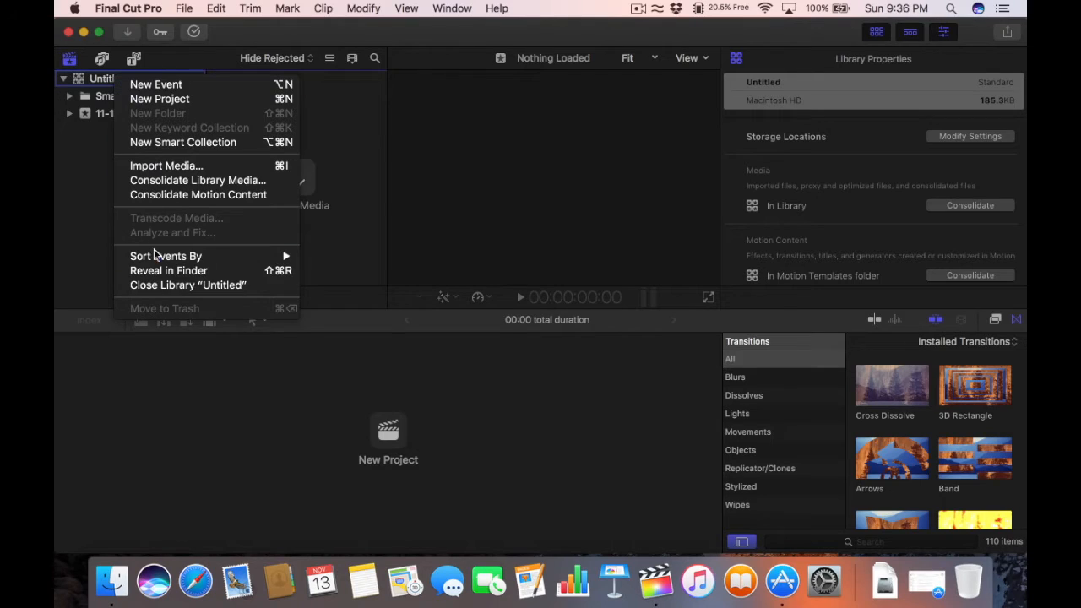
{"action": "left_click", "coordinate": [166, 287]}
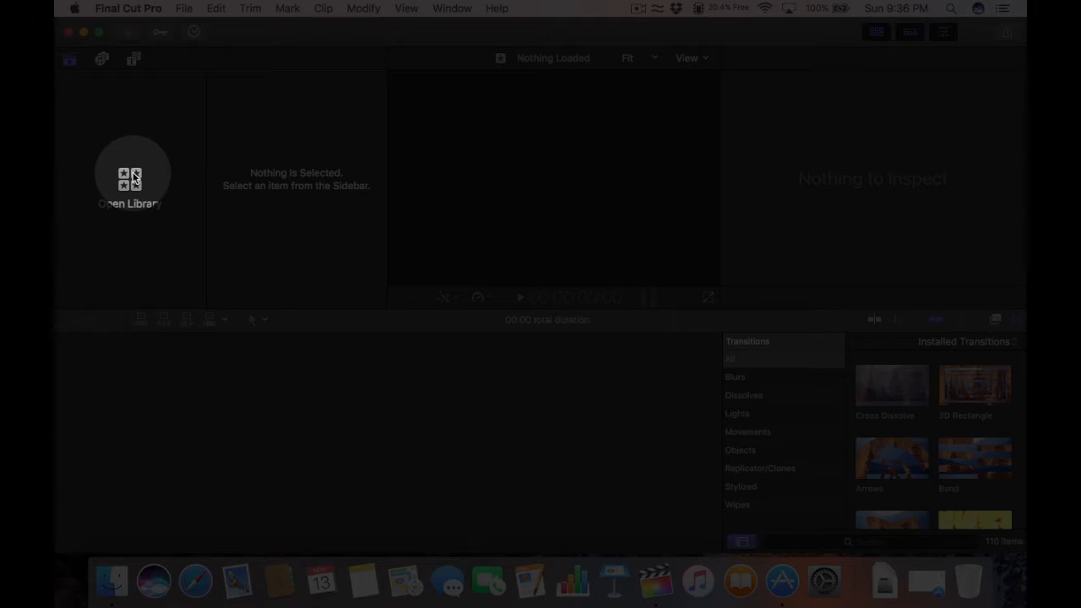
Step: Start a new library named 'Unity of Kona Service 2016-11-13'
{"action": "left_click", "coordinate": [133, 177]}
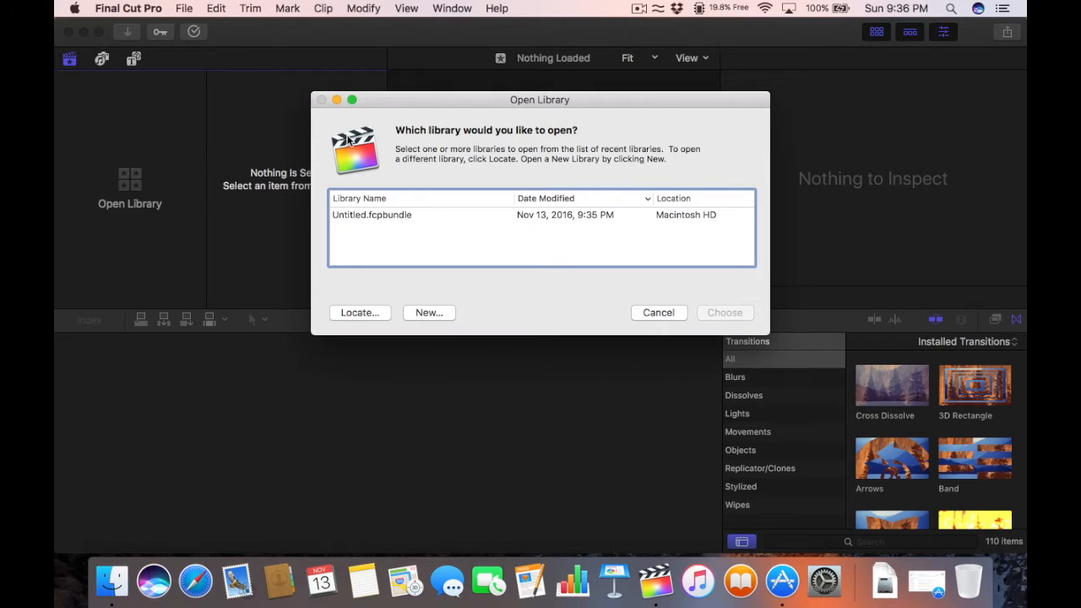
{"action": "left_click", "coordinate": [428, 313]}
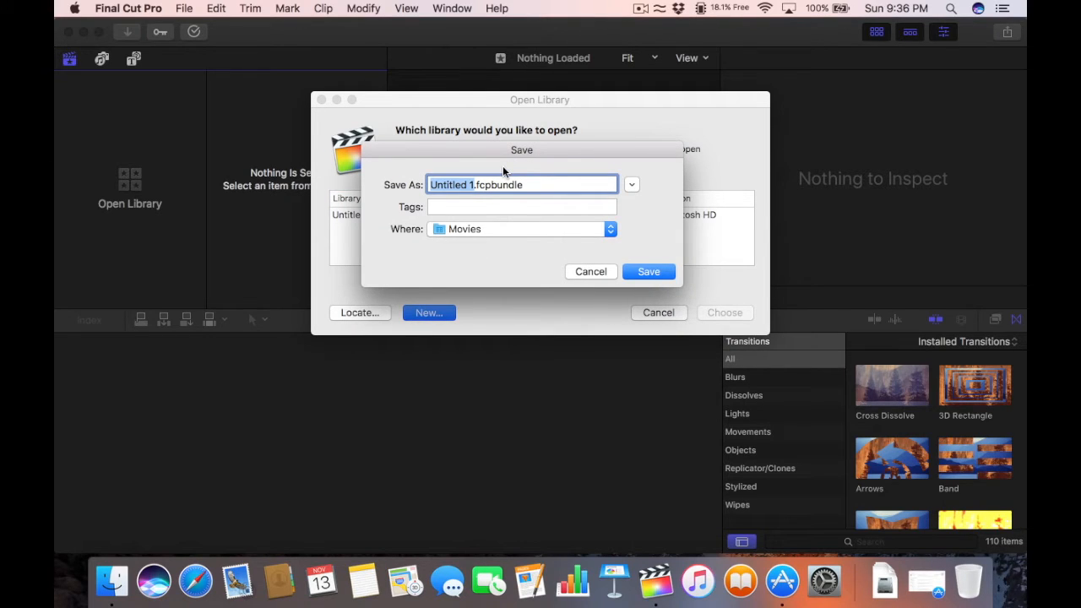
{"action": "type", "text": "Unity of K"}
{"action": "type", "text": "ona Service"}
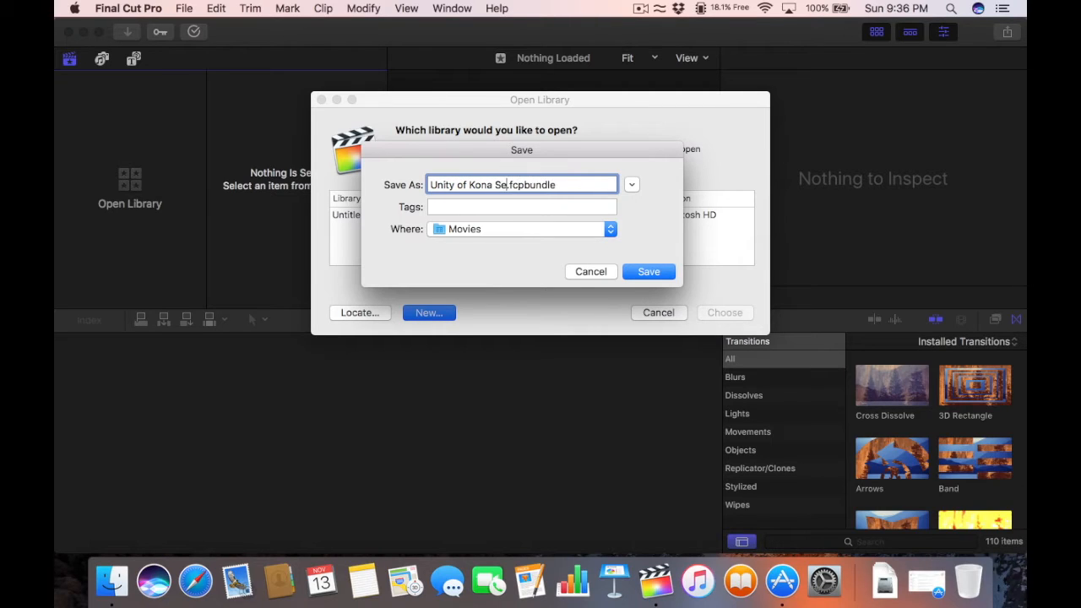
{"action": "type", "text": " 2016-11-13"}
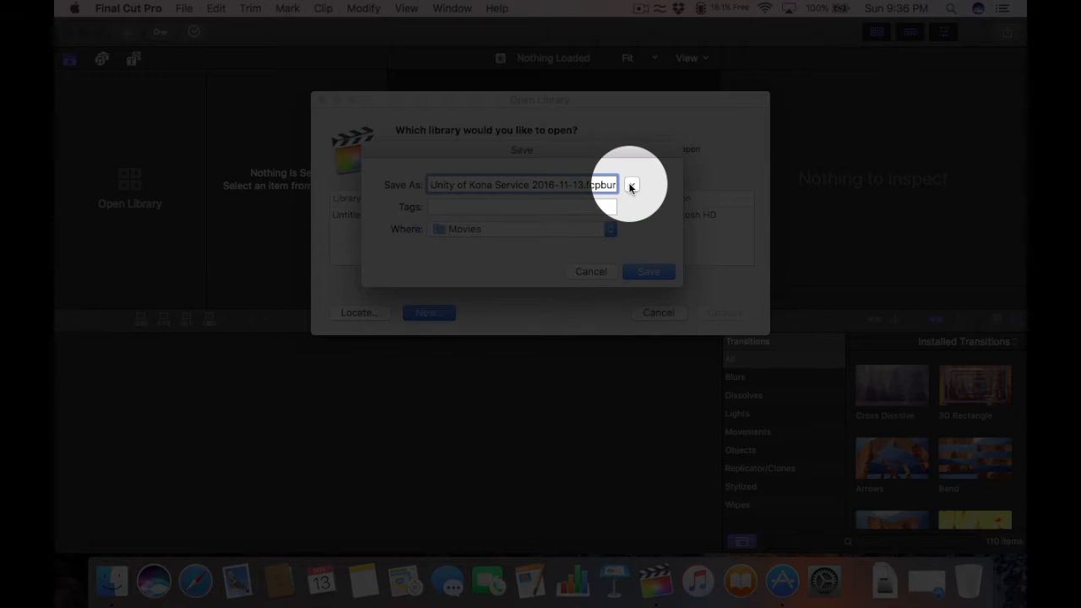
Step: Save the library in Movies › Unity of Kona Videos › Unity of Kona Service for 2016-11-13
{"action": "left_click", "coordinate": [631, 184]}
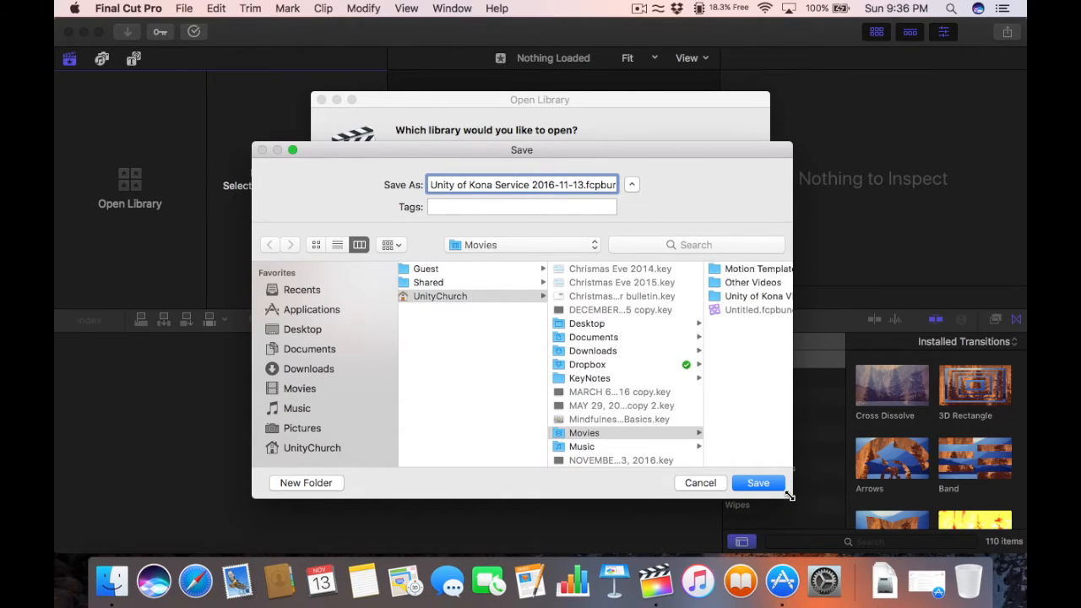
{"action": "left_click_drag", "start_coordinate": [788, 495], "coordinate": [898, 513]}
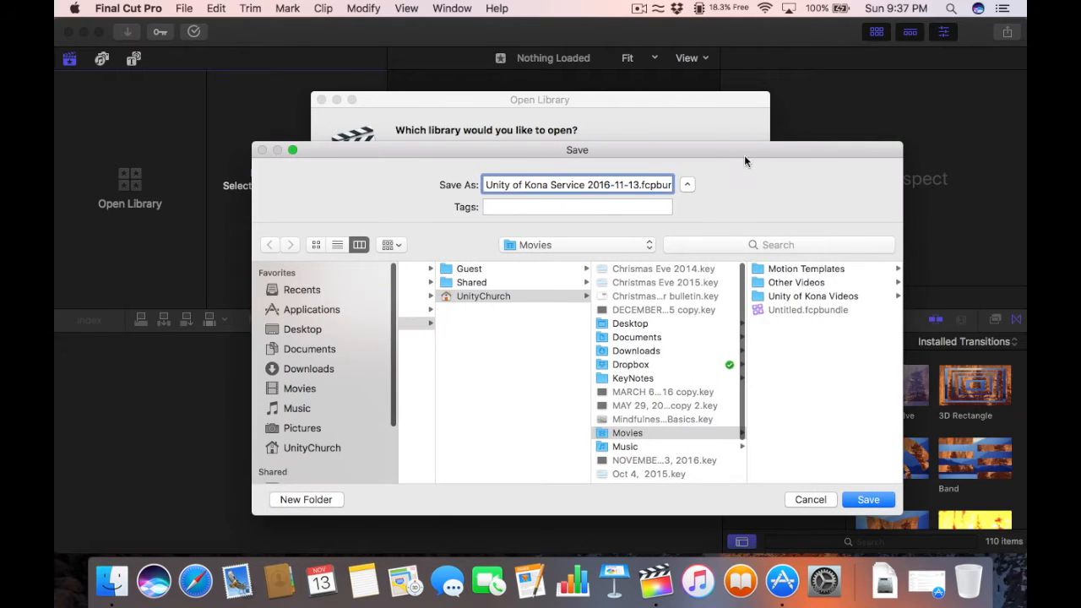
{"action": "left_click_drag", "start_coordinate": [744, 154], "coordinate": [661, 107]}
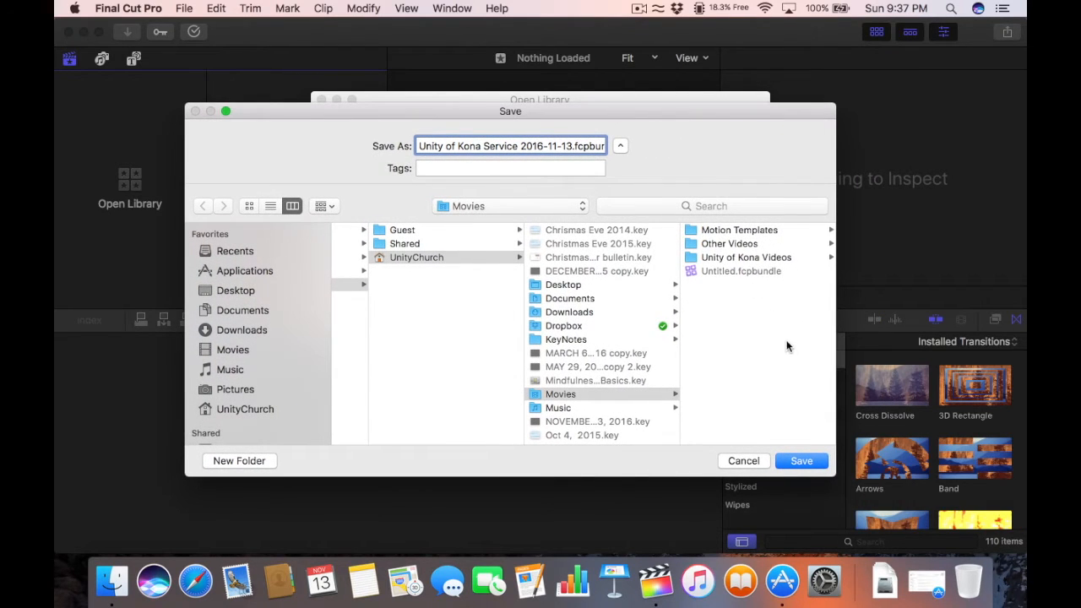
{"action": "left_click", "coordinate": [698, 259]}
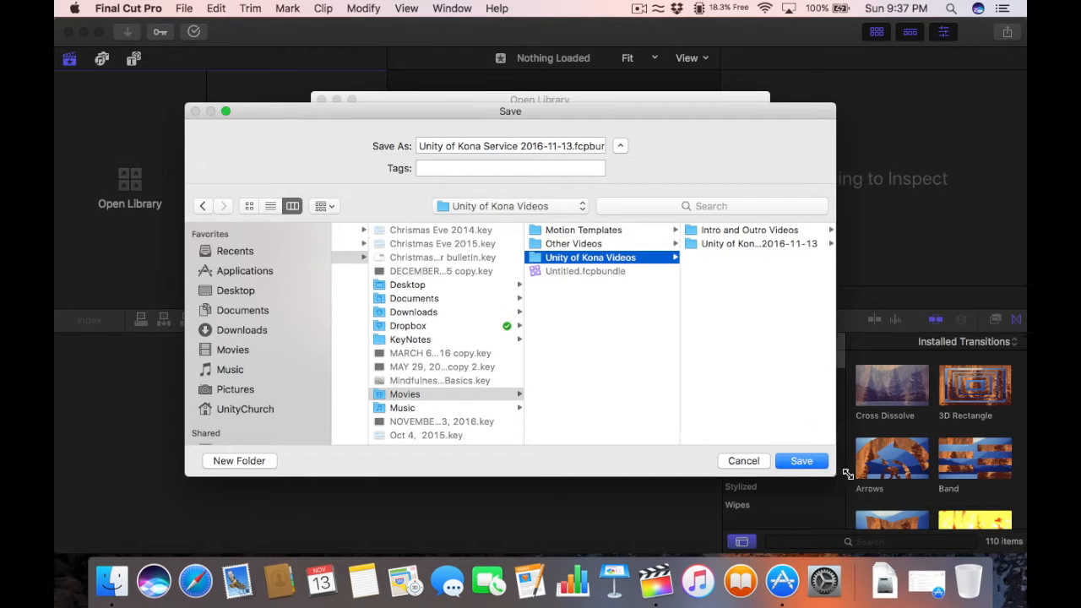
{"action": "left_click_drag", "start_coordinate": [836, 476], "coordinate": [922, 487]}
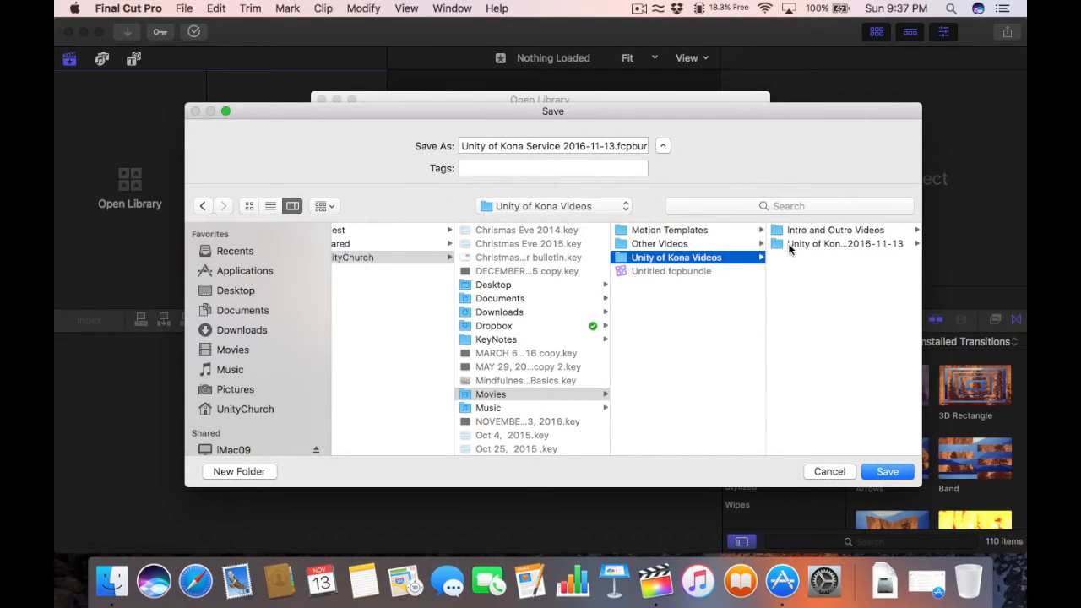
{"action": "left_click", "coordinate": [844, 244]}
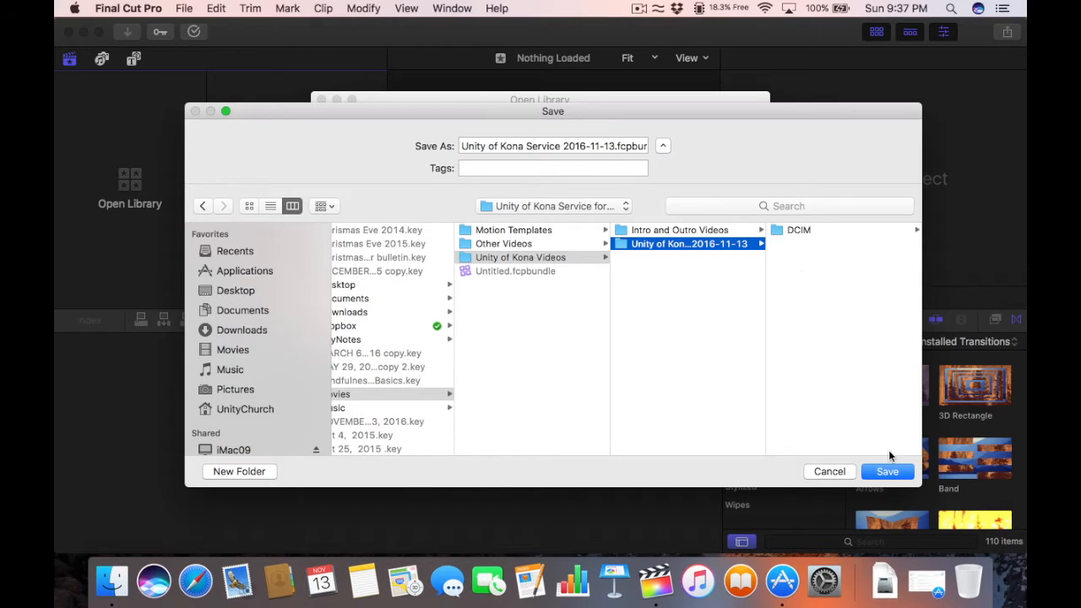
{"action": "left_click", "coordinate": [887, 475]}
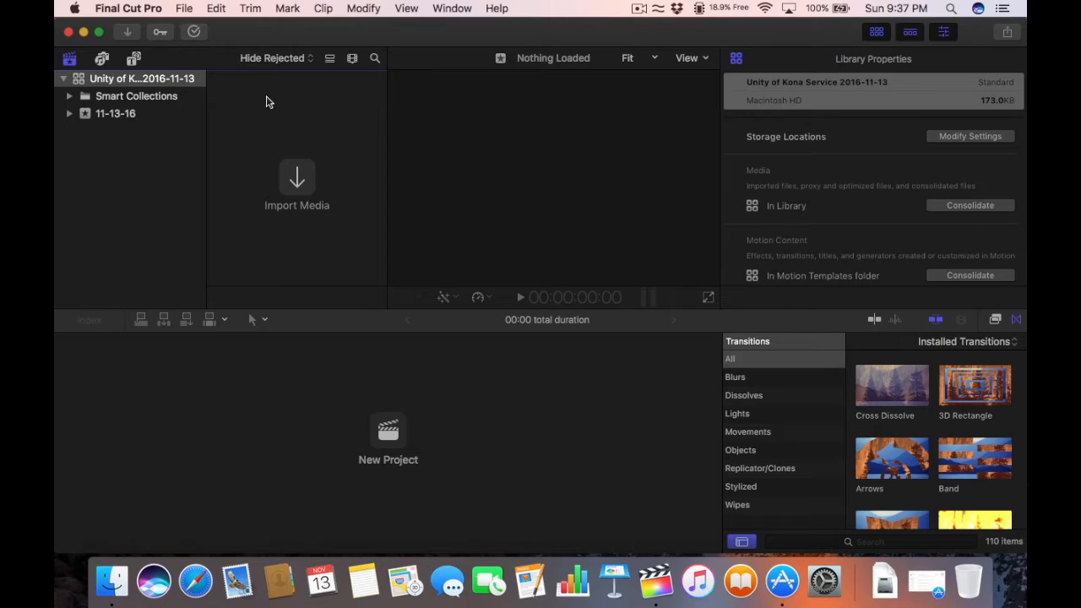
Step: Open Media Import and set the browsing location to UnityChurch
{"action": "left_click", "coordinate": [291, 181]}
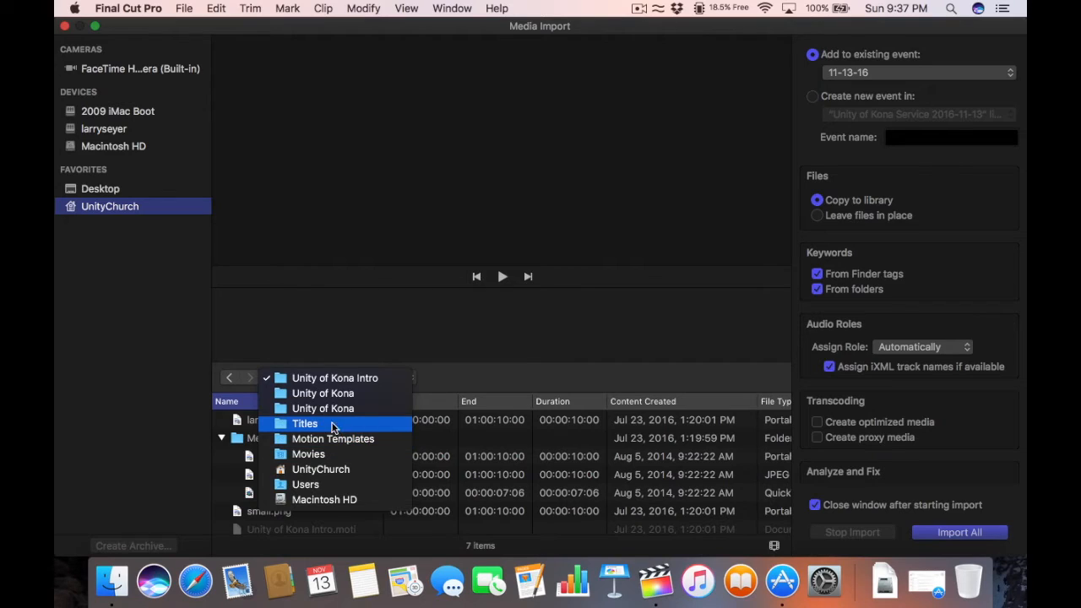
{"action": "left_click", "coordinate": [328, 467]}
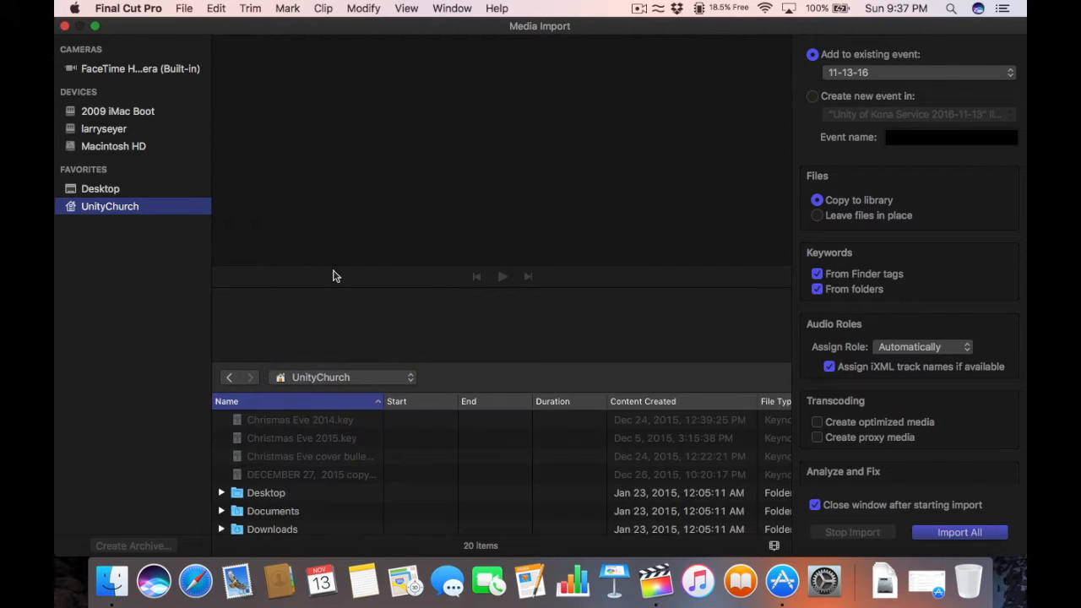
{"action": "left_click", "coordinate": [320, 378]}
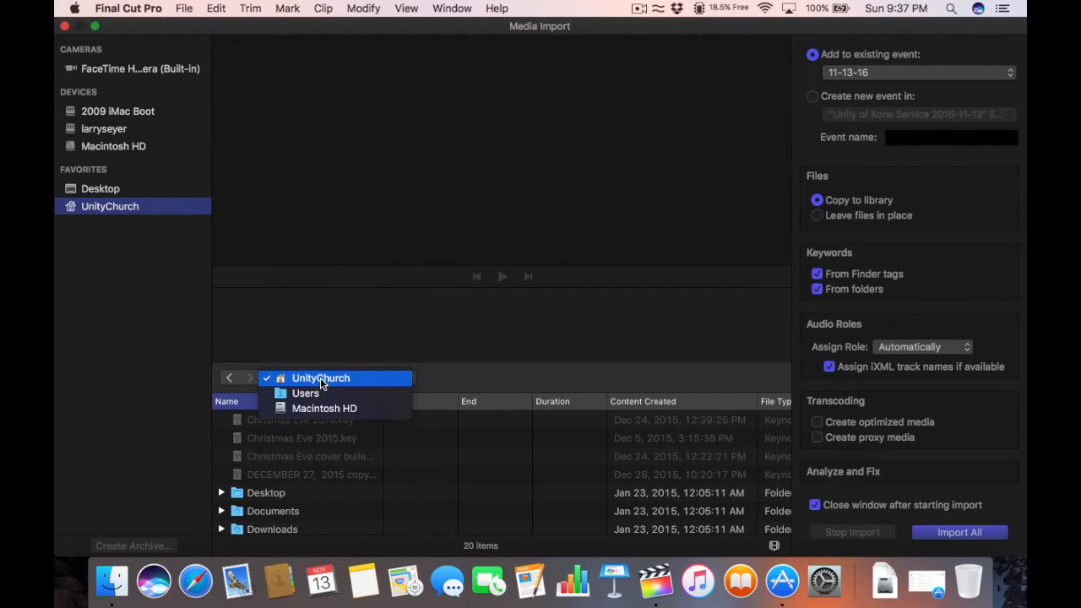
{"action": "left_click", "coordinate": [317, 318]}
{"action": "scroll", "coordinate": [324, 456], "scroll_direction": "up", "scroll_amount": 1}
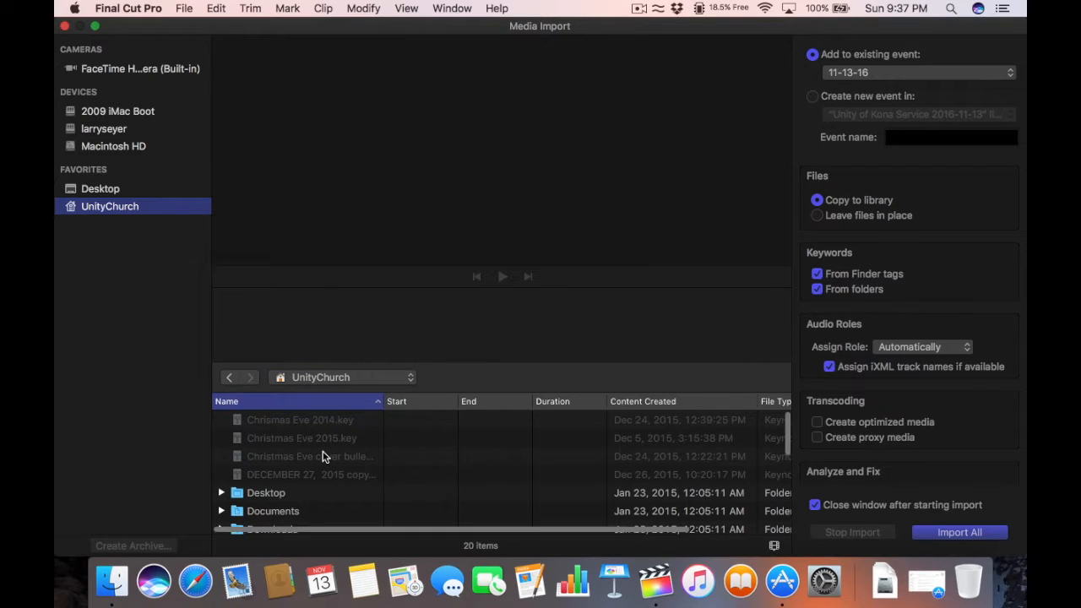
{"action": "scroll", "coordinate": [322, 456], "scroll_direction": "down", "scroll_amount": 6}
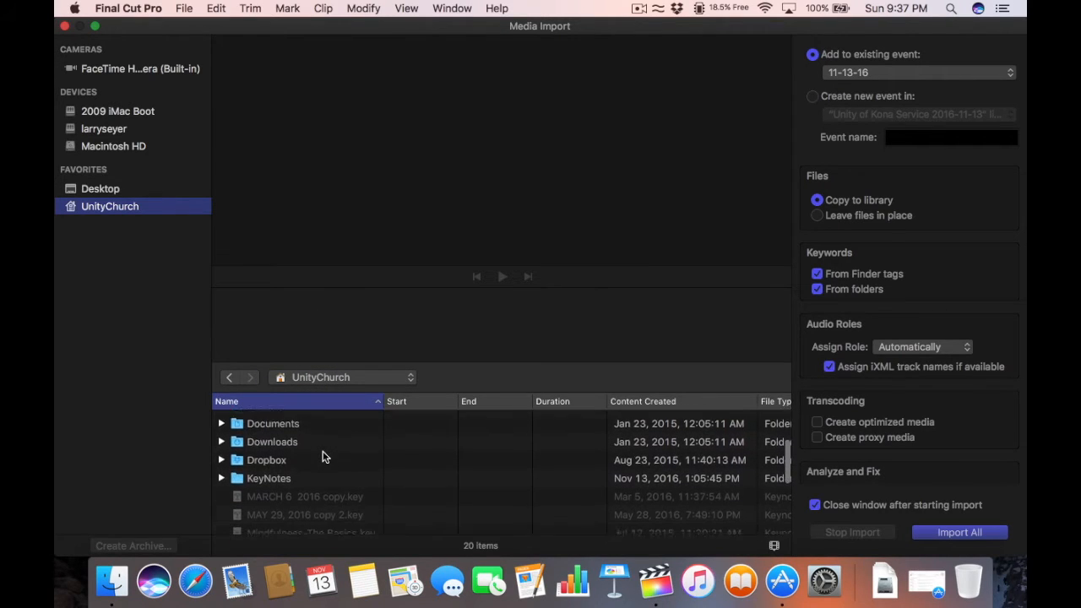
{"action": "scroll", "coordinate": [321, 457], "scroll_direction": "down", "scroll_amount": 2}
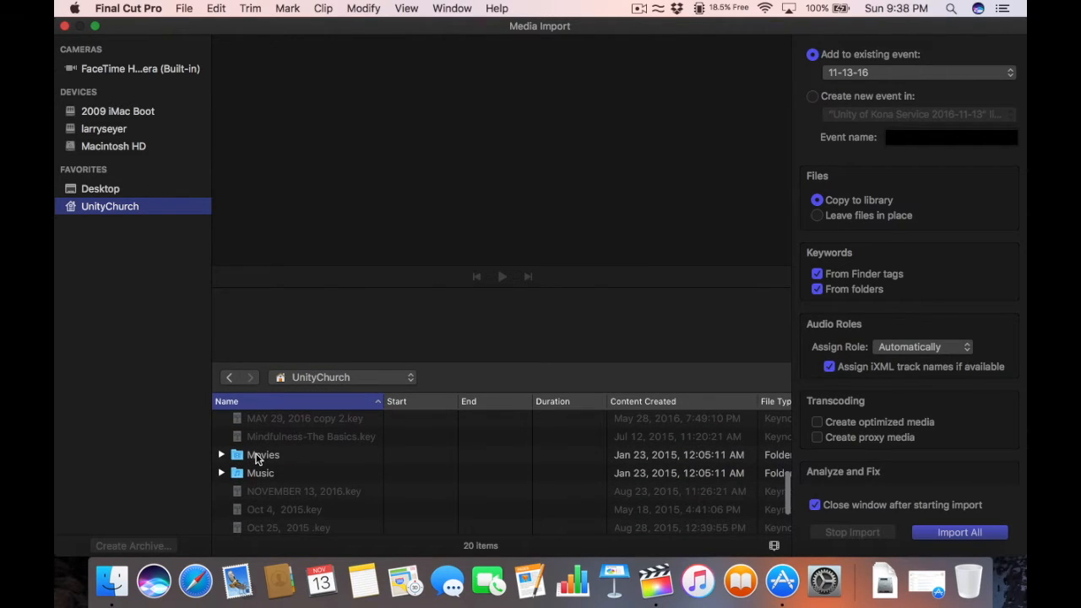
Step: Browse to Movies › Unity of Kona Videos › Unity of Kona Service for 2016-11-13
{"action": "double_click", "coordinate": [257, 456]}
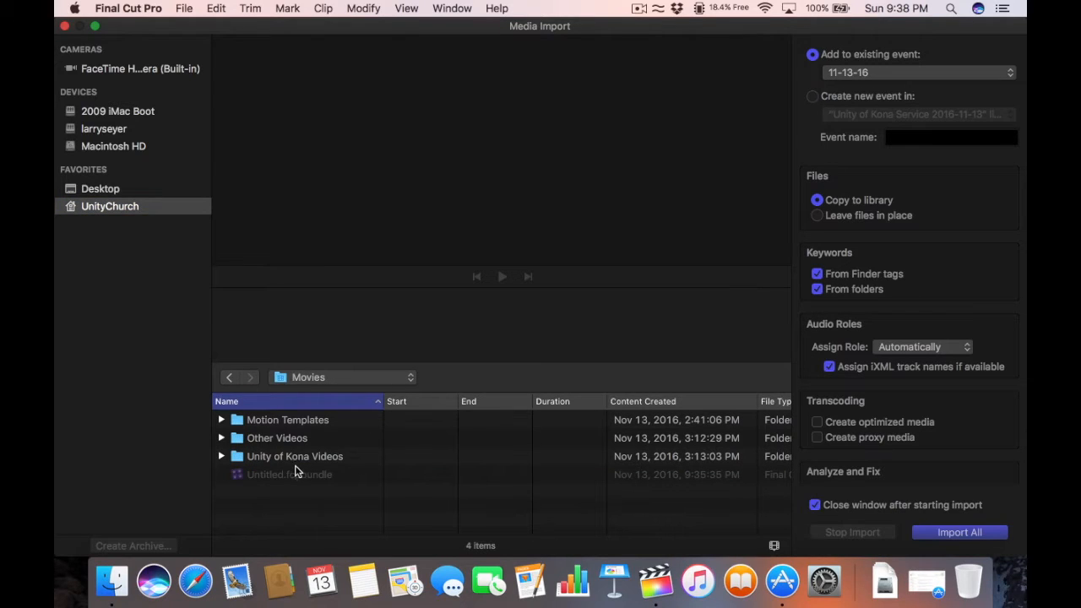
{"action": "double_click", "coordinate": [290, 455]}
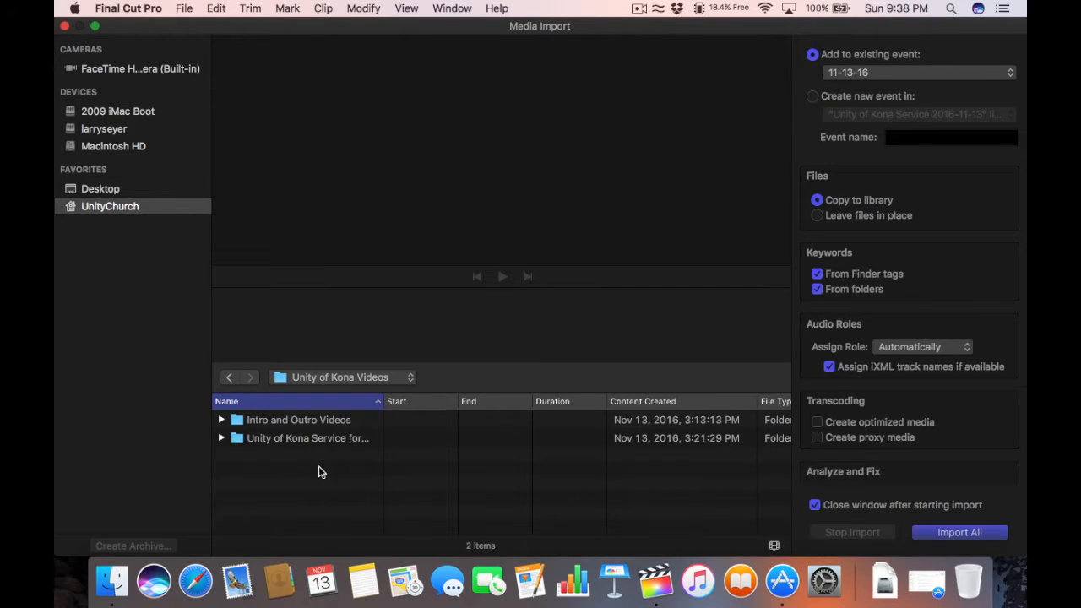
{"action": "left_click_drag", "start_coordinate": [382, 401], "coordinate": [436, 401]}
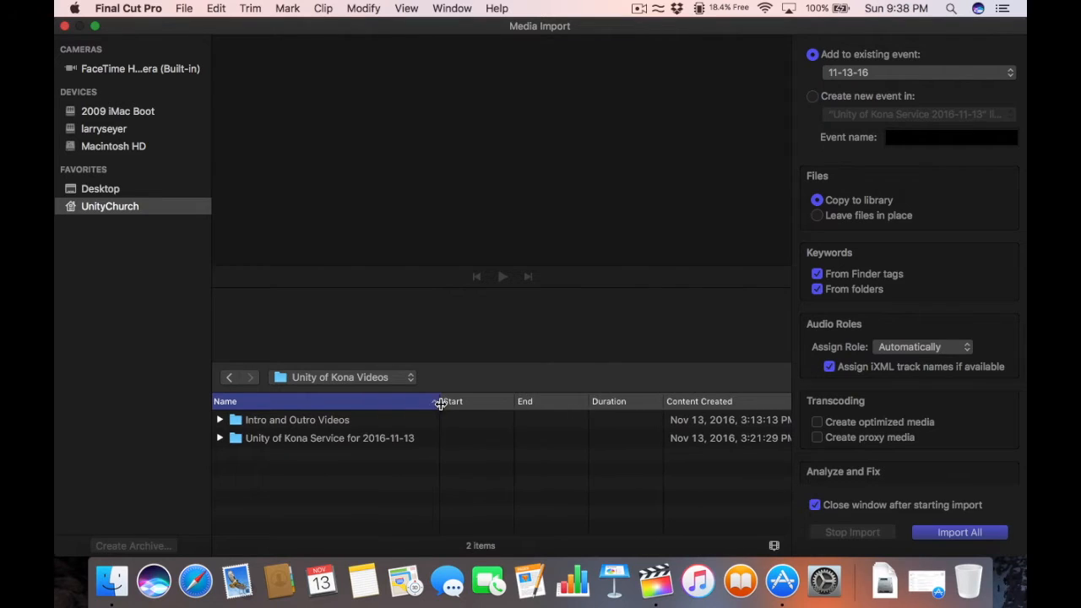
{"action": "double_click", "coordinate": [308, 440]}
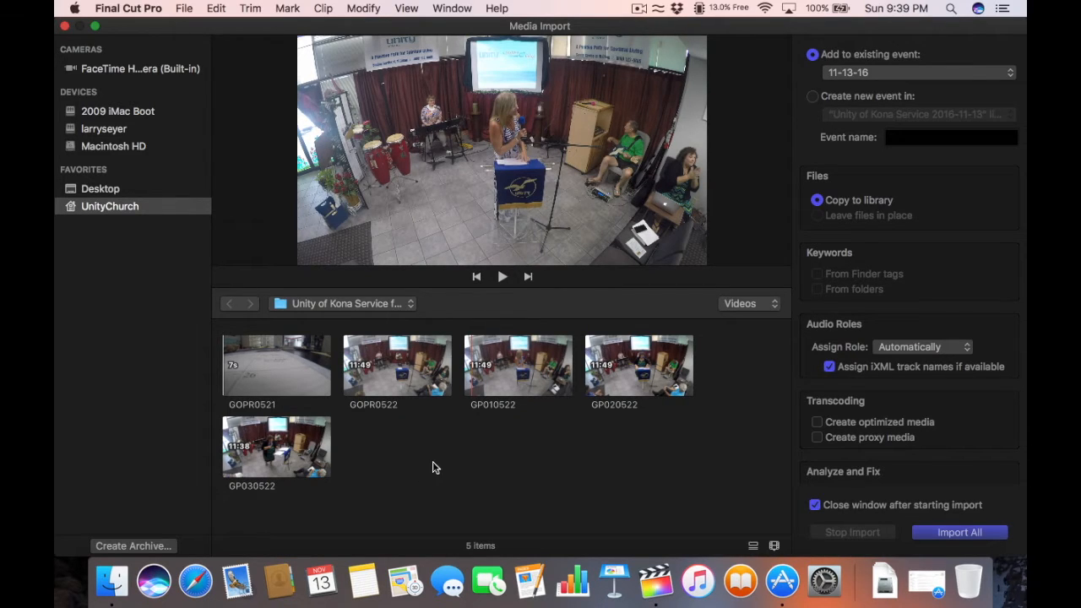
Step: Select all five GoPro clips in the Media Import browser with Cmd-A
{"action": "key", "text": "super+a"}
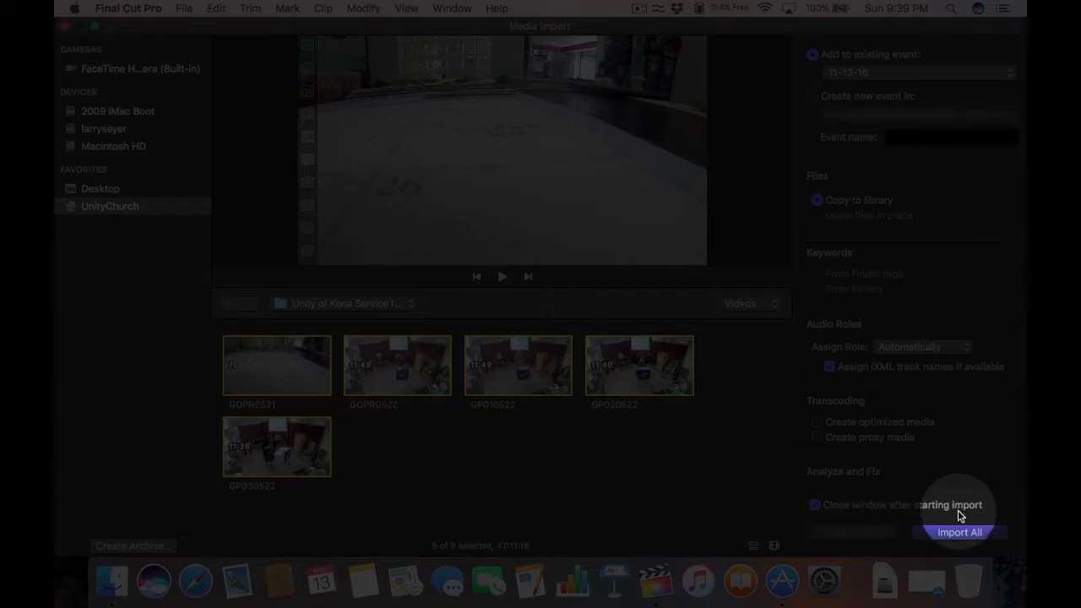
{"action": "left_click", "coordinate": [957, 534]}
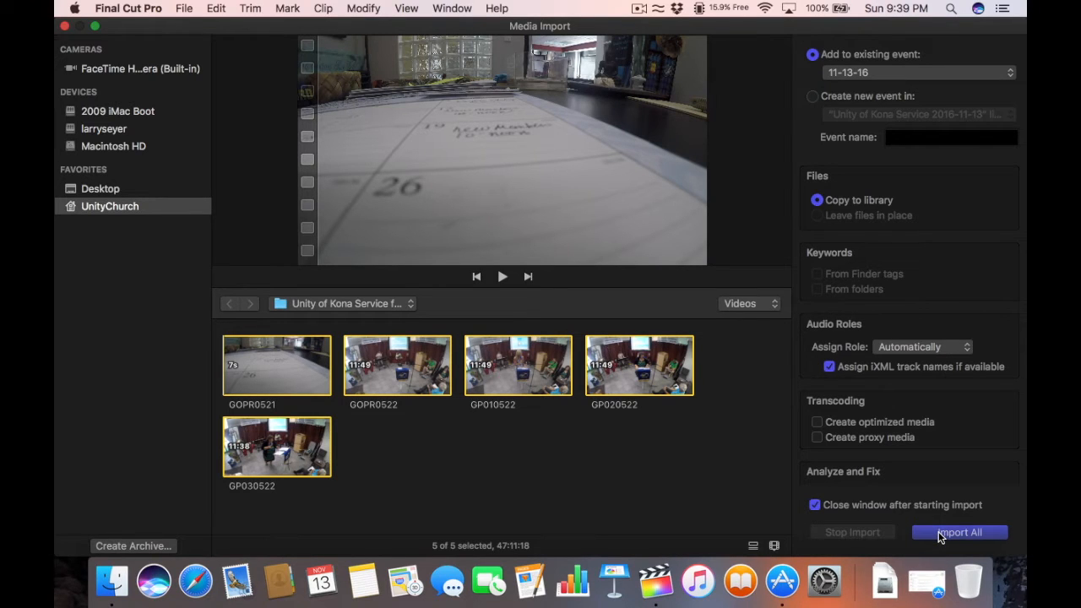
Step: Import all the clips into the 11-13-16 event and adjust the browser's clip display size
{"action": "left_click", "coordinate": [960, 532]}
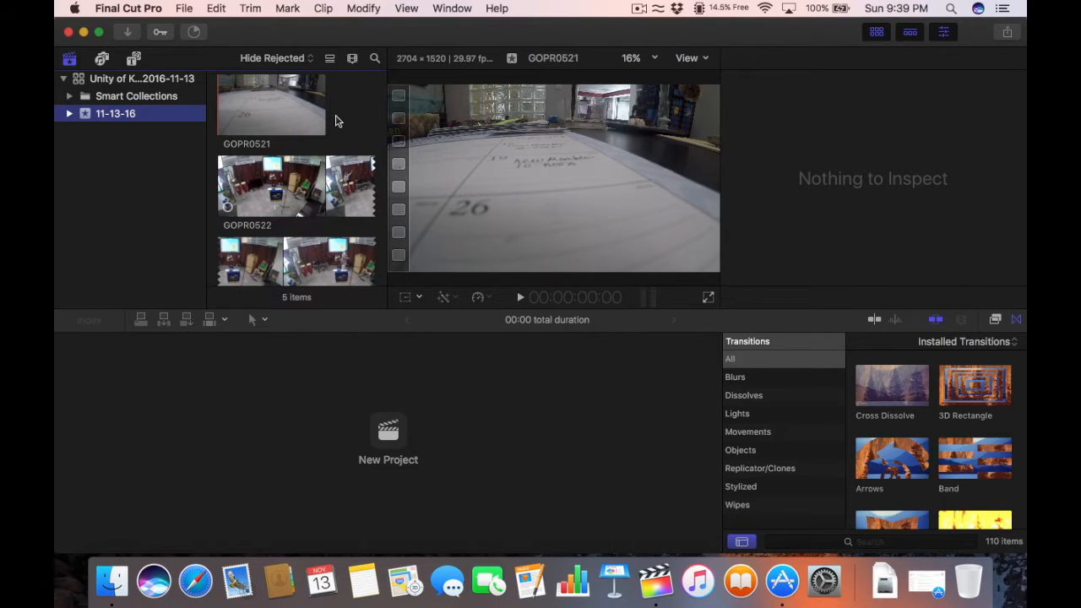
{"action": "scroll", "coordinate": [342, 116], "scroll_direction": "down", "scroll_amount": 3}
{"action": "scroll", "coordinate": [345, 113], "scroll_direction": "down", "scroll_amount": 3}
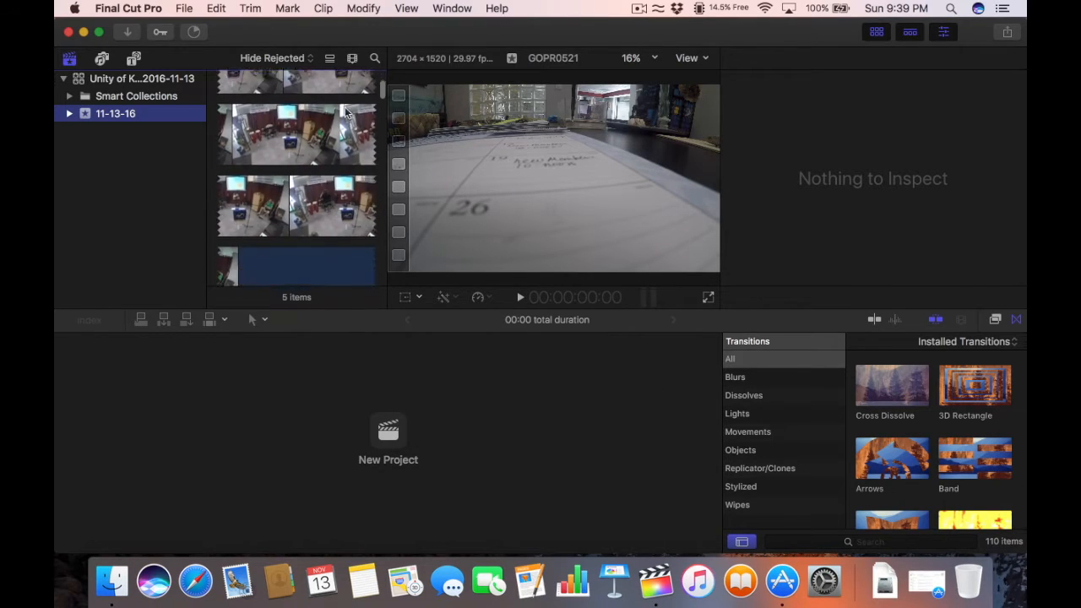
{"action": "scroll", "coordinate": [344, 112], "scroll_direction": "down", "scroll_amount": 1}
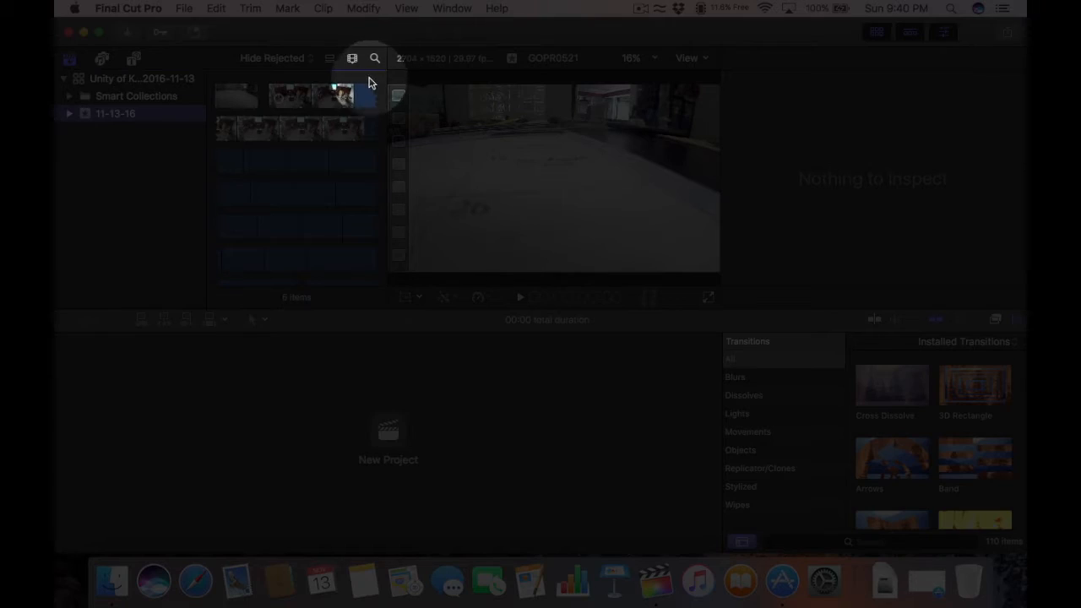
{"action": "left_click", "coordinate": [352, 59]}
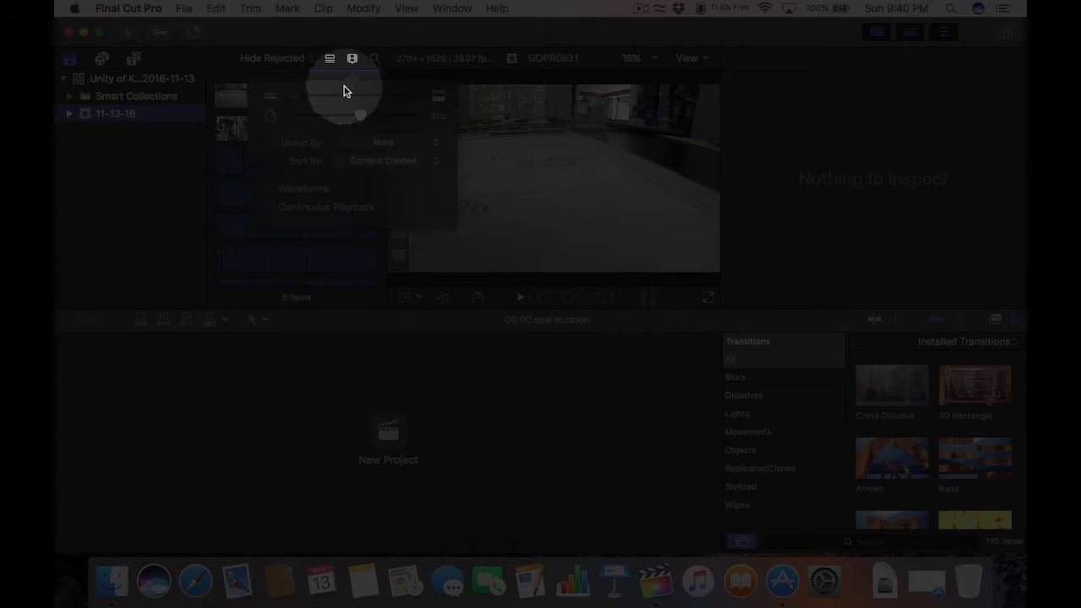
{"action": "mouse_move", "coordinate": [297, 94]}
{"action": "left_mouse_down"}
{"action": "mouse_move", "coordinate": [362, 97]}
{"action": "mouse_move", "coordinate": [282, 95]}
{"action": "left_mouse_up"}
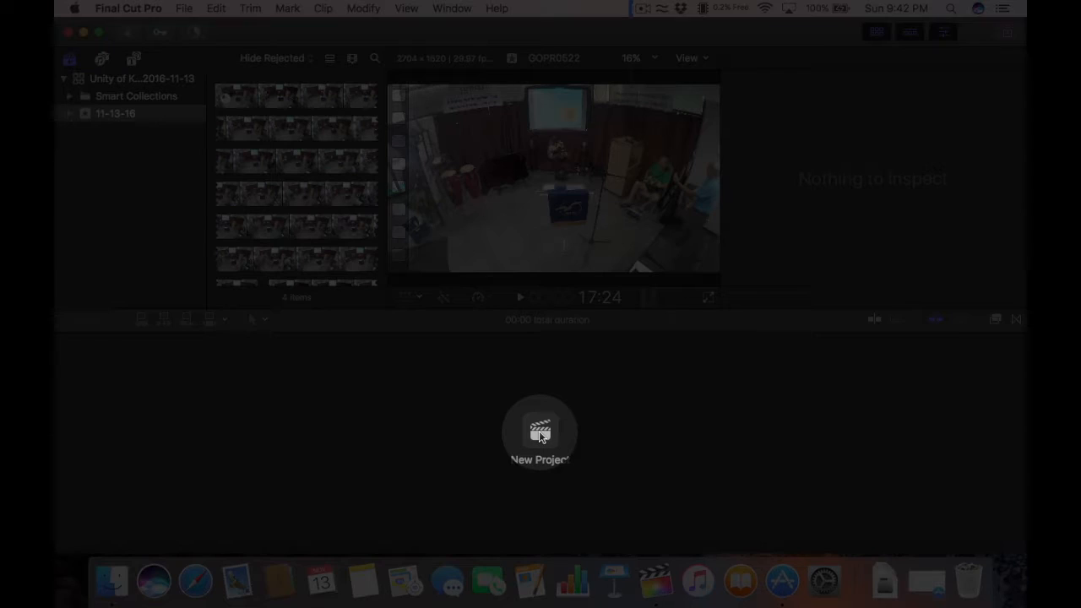
Step: Make a new project named 'Unity of Kona Service 2016-11-13', opening an empty timeline
{"action": "left_click", "coordinate": [540, 434]}
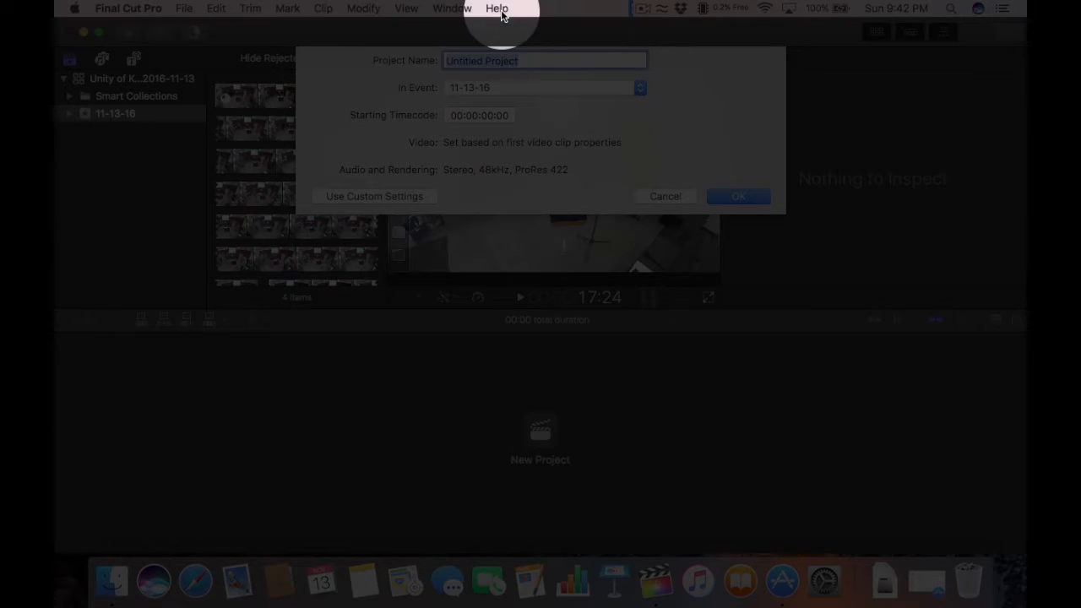
{"action": "type", "text": "Unity o"}
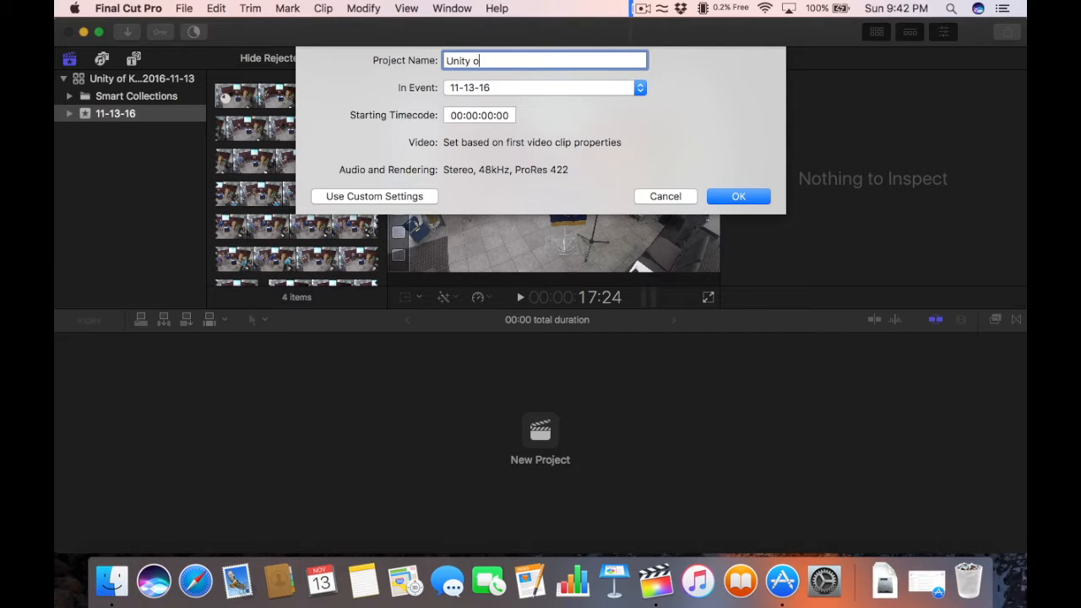
{"action": "type", "text": "f Kona Service 2016"}
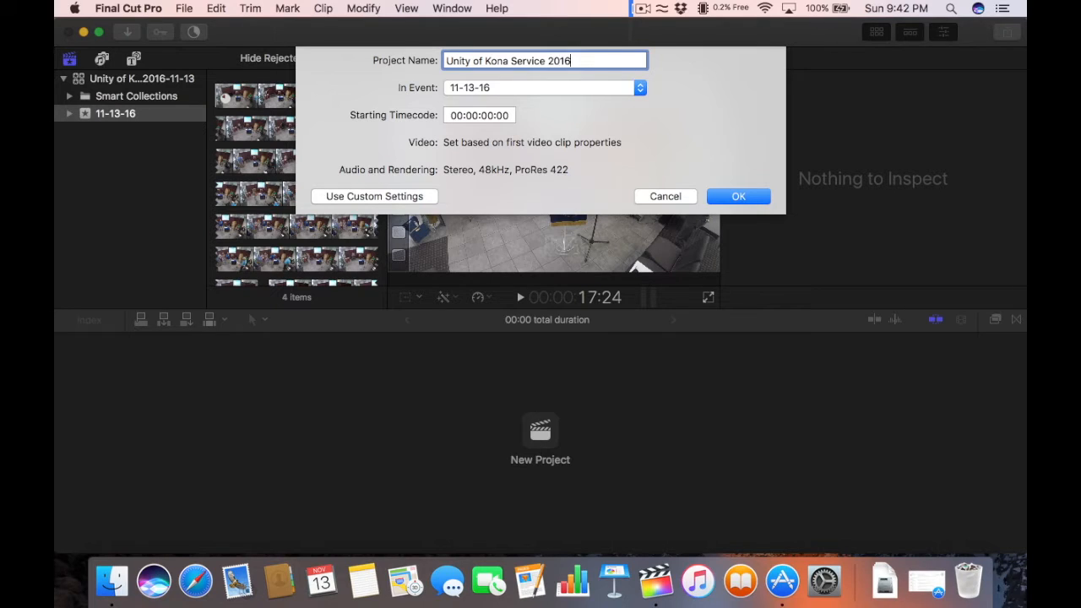
{"action": "type", "text": "-11-13"}
{"action": "left_click", "coordinate": [722, 198]}
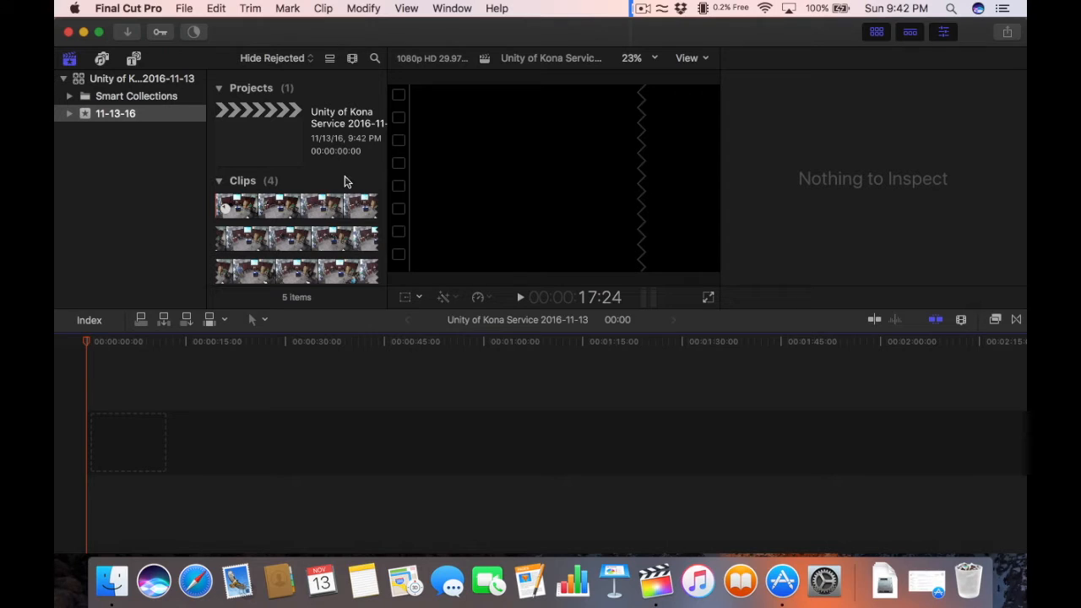
Step: Append GOPR0522, GP010522, GP020522 and GP030522 to the Unity of Kona Service timeline (47:04:15)
{"action": "left_click", "coordinate": [336, 186]}
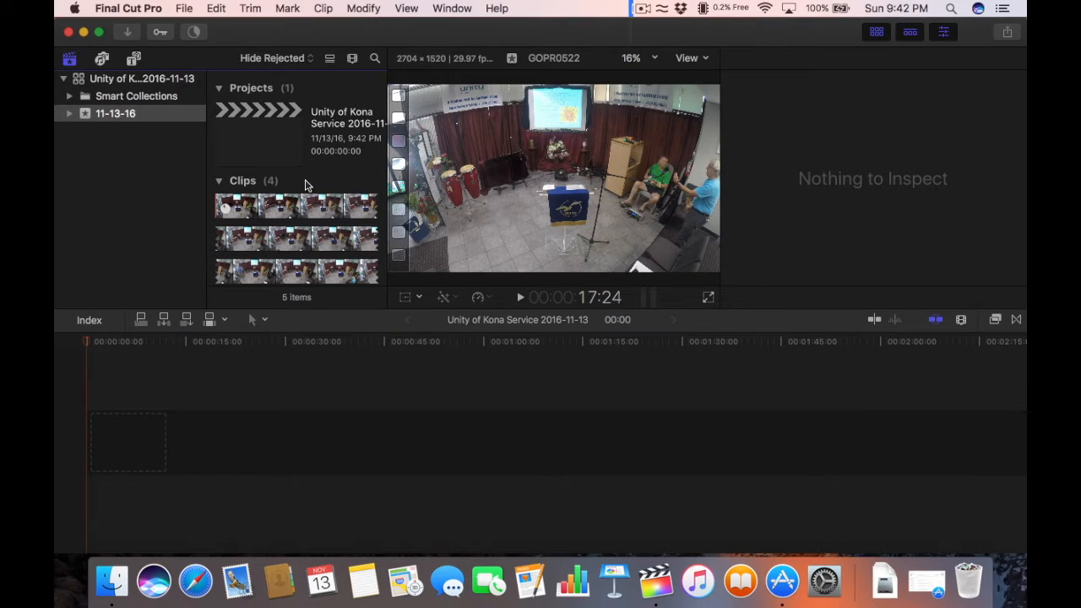
{"action": "left_click", "coordinate": [230, 184]}
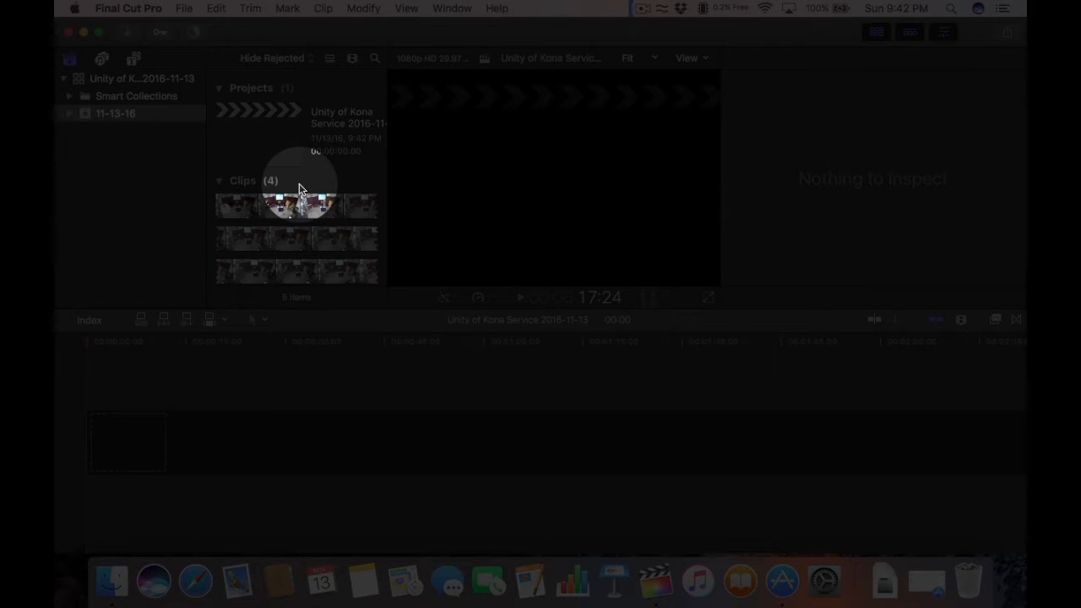
{"action": "key", "text": "super+a"}
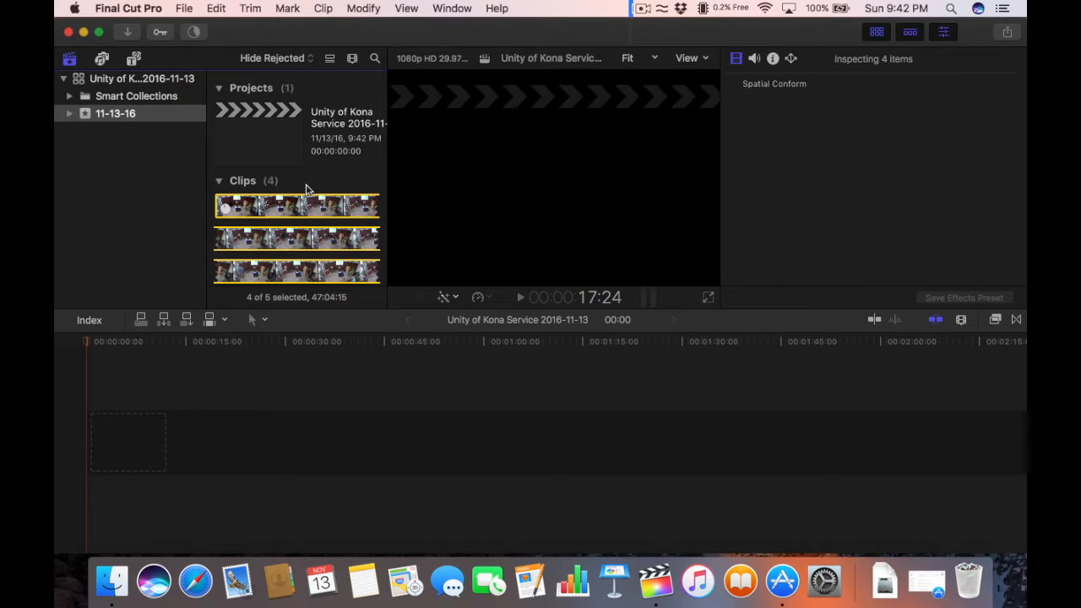
{"action": "key", "text": "e"}
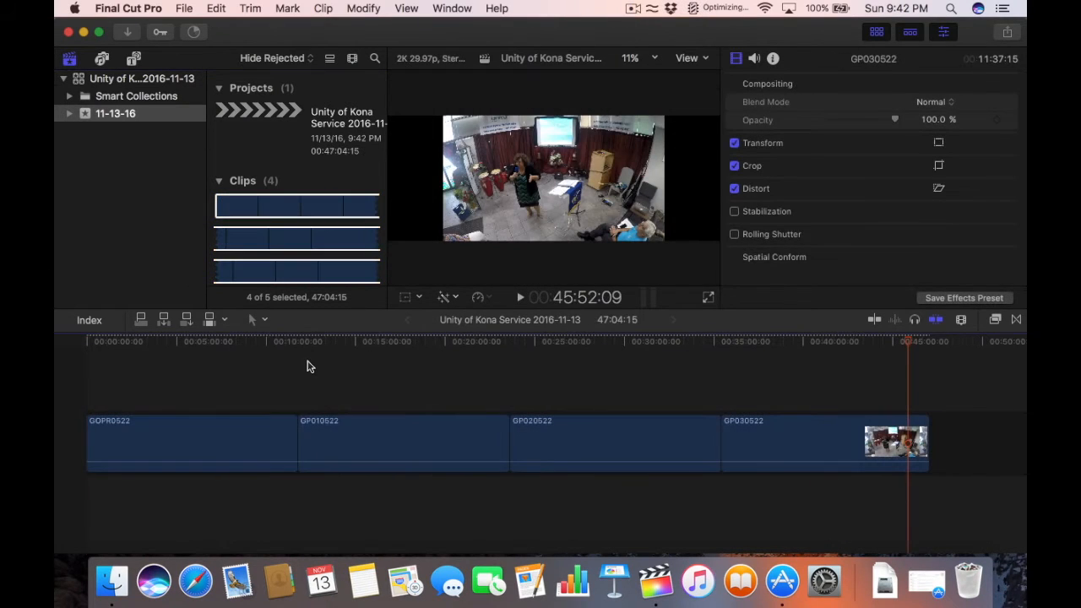
{"action": "left_click_drag", "start_coordinate": [146, 342], "coordinate": [318, 338]}
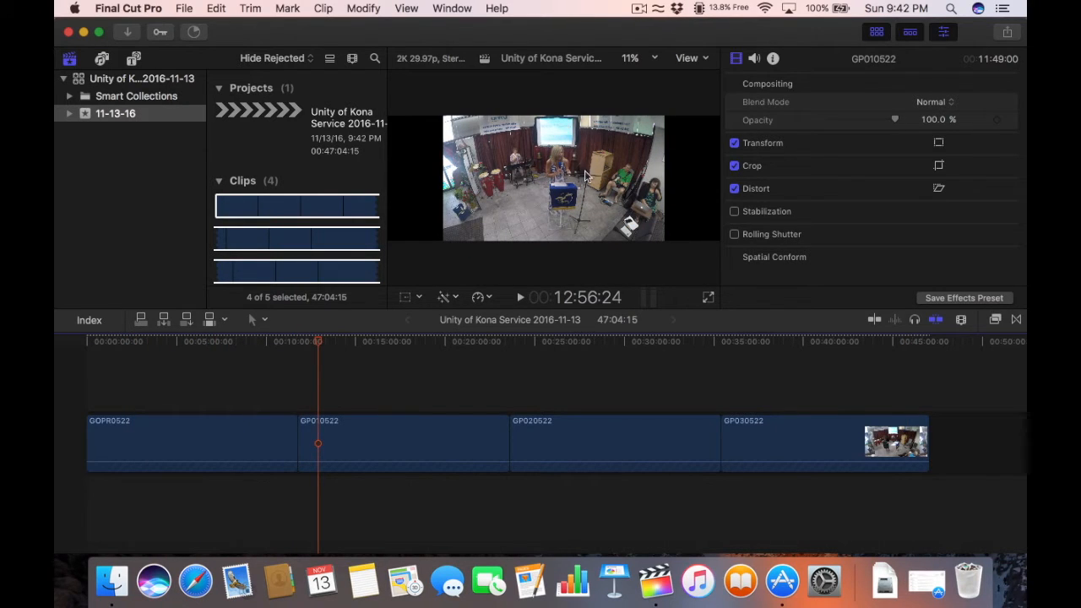
Step: Scrub and play through GOPR0522, parking the playhead at the 6:20 cut point
{"action": "left_click_drag", "start_coordinate": [469, 342], "coordinate": [106, 342]}
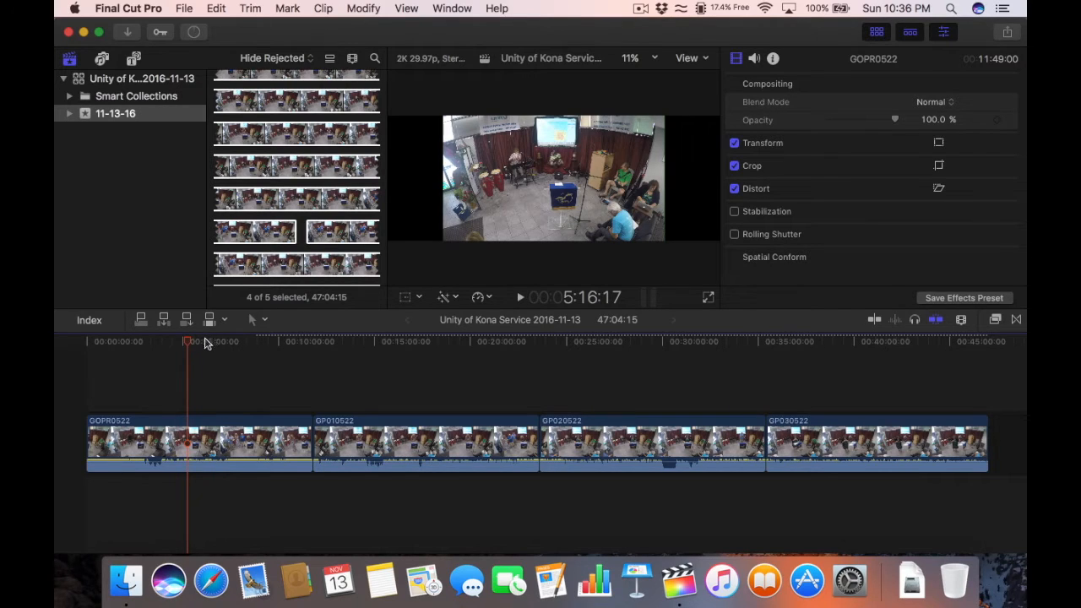
{"action": "mouse_move", "coordinate": [202, 344]}
{"action": "left_mouse_down"}
{"action": "mouse_move", "coordinate": [174, 343]}
{"action": "mouse_move", "coordinate": [210, 345]}
{"action": "left_mouse_up"}
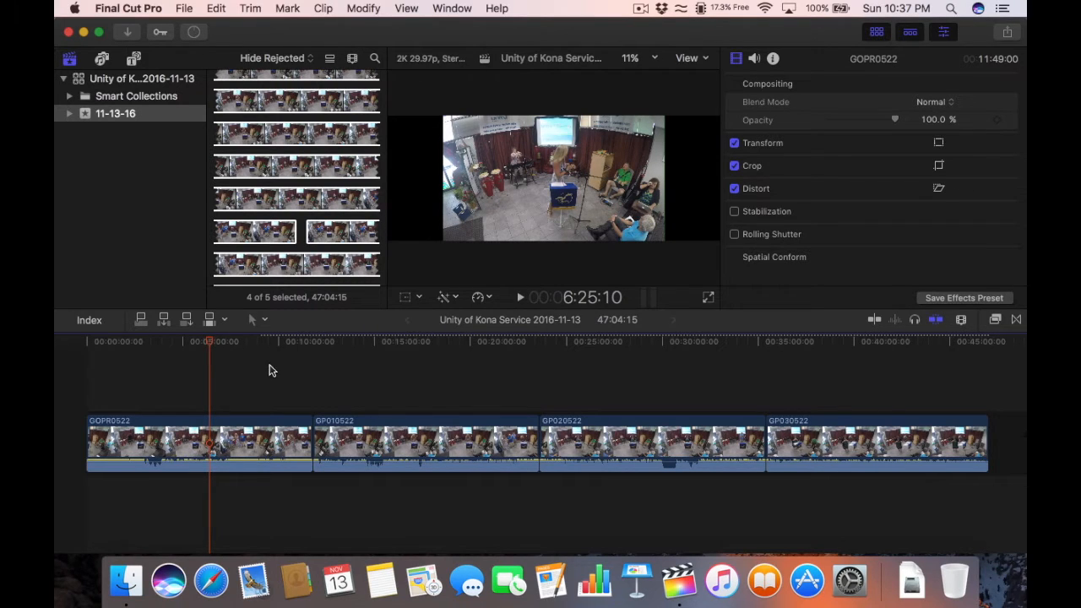
{"action": "key", "text": "space"}
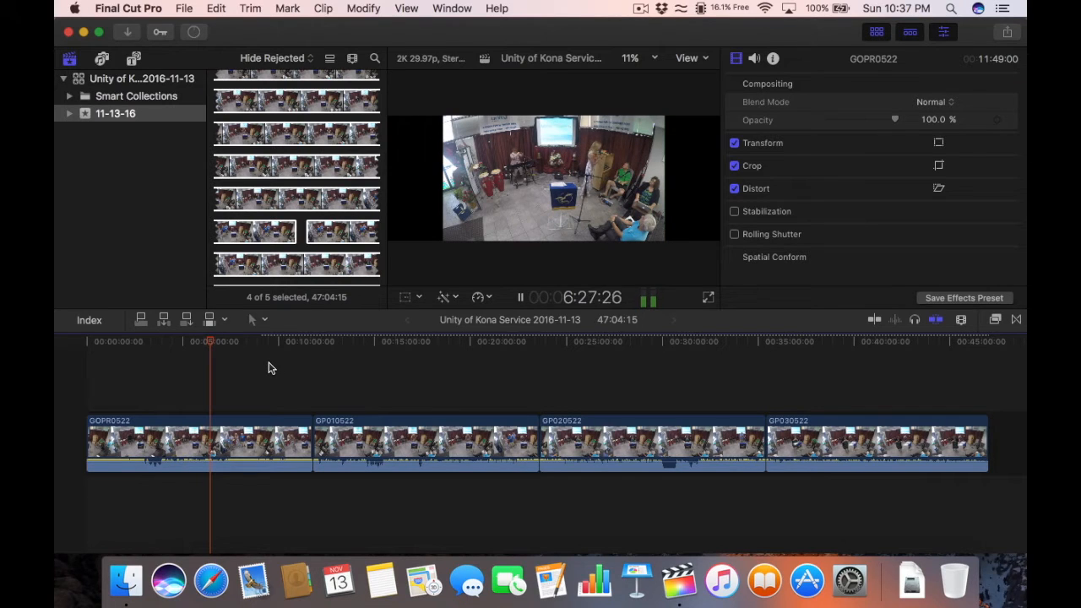
{"action": "key", "text": "space"}
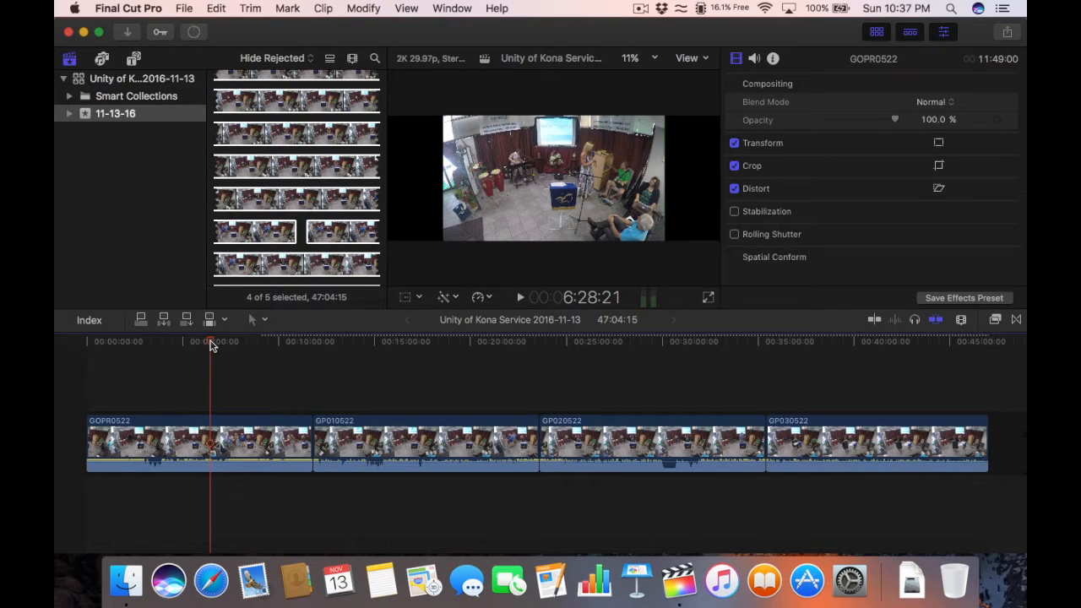
{"action": "left_click_drag", "start_coordinate": [211, 342], "coordinate": [210, 340]}
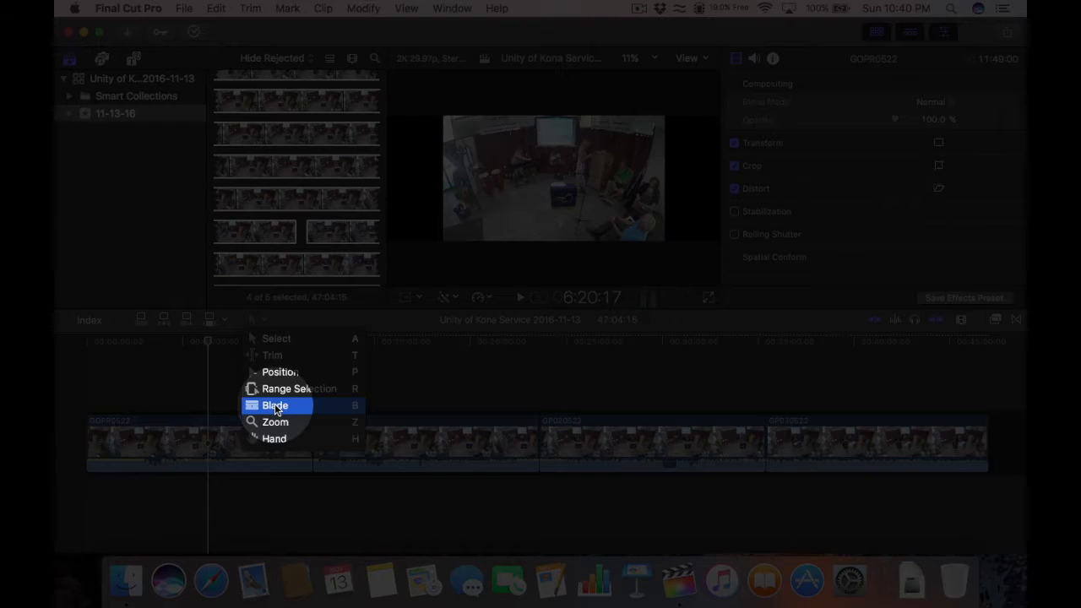
Step: Blade GOPR0522 at 6:20 and delete the opening piece, leaving a 40:43:28 project
{"action": "left_click", "coordinate": [275, 406]}
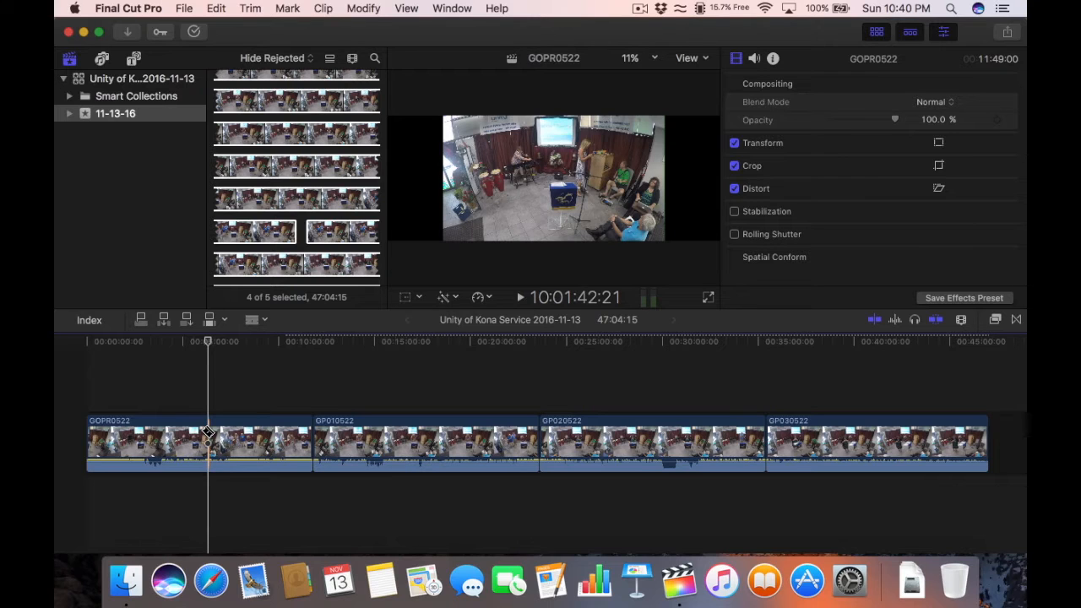
{"action": "left_click", "coordinate": [207, 433]}
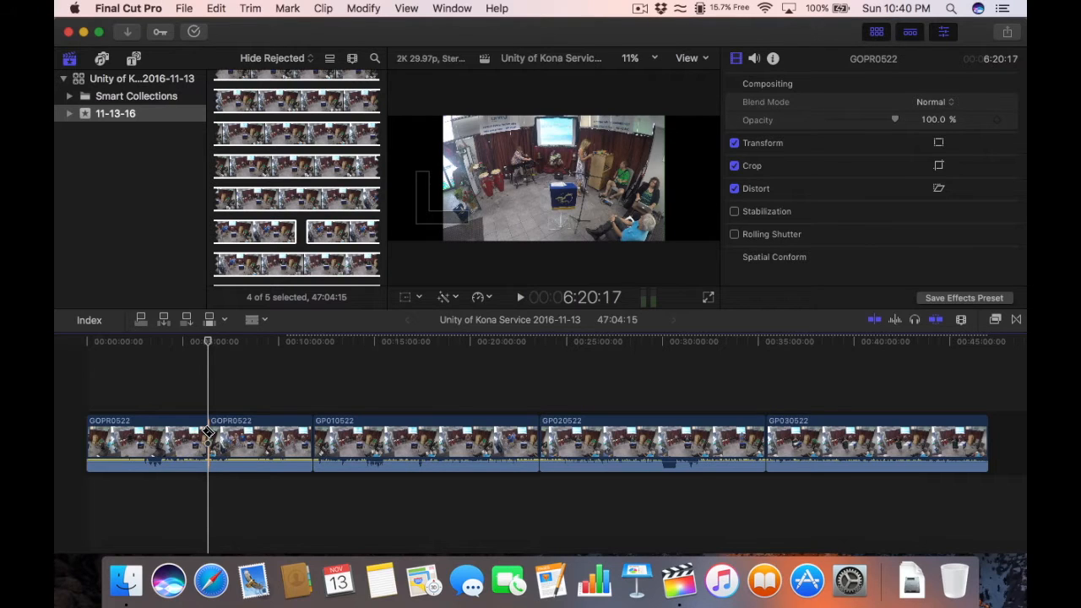
{"action": "key", "text": "space"}
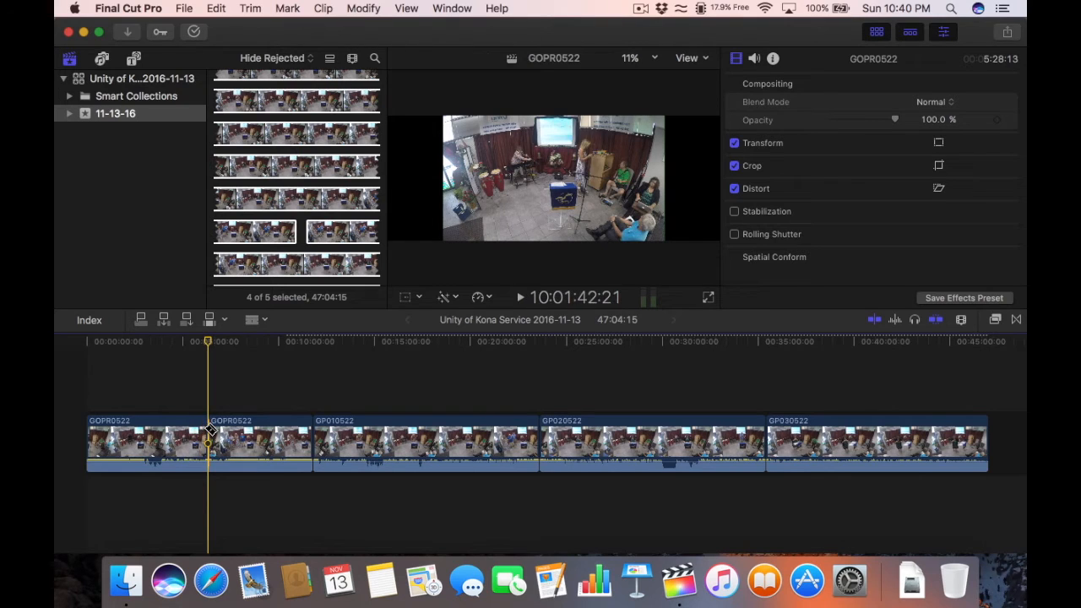
{"action": "key", "text": "space"}
{"action": "left_click", "coordinate": [256, 320]}
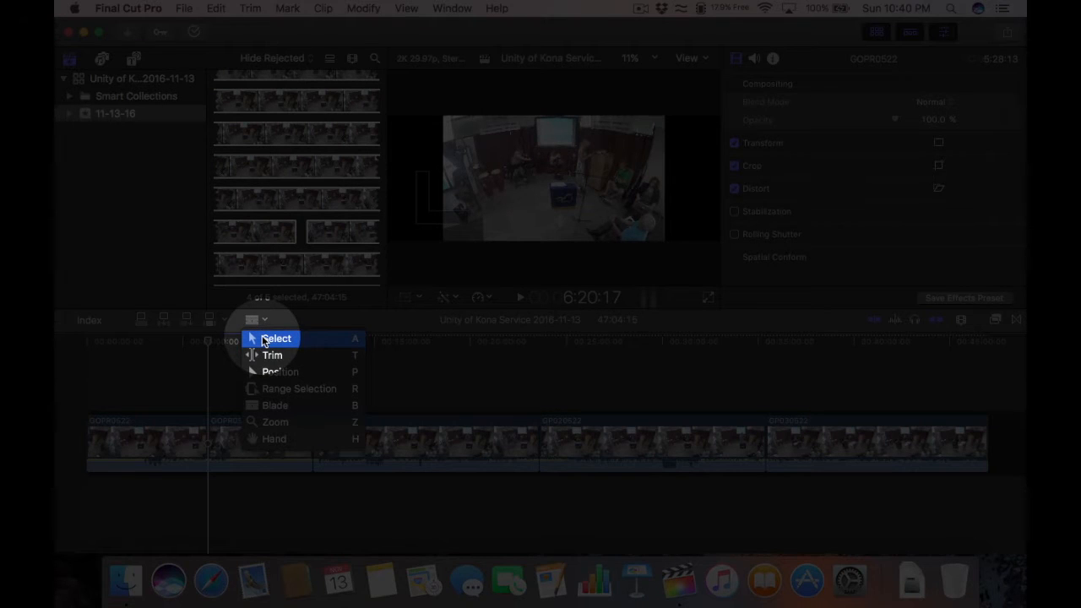
{"action": "left_click", "coordinate": [265, 340]}
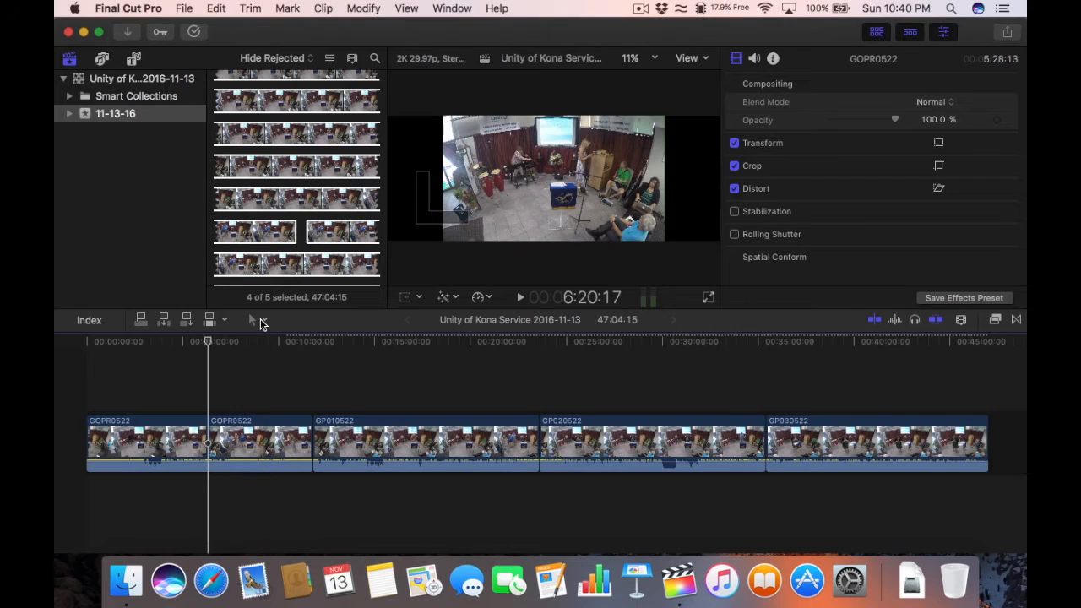
{"action": "left_click", "coordinate": [172, 436]}
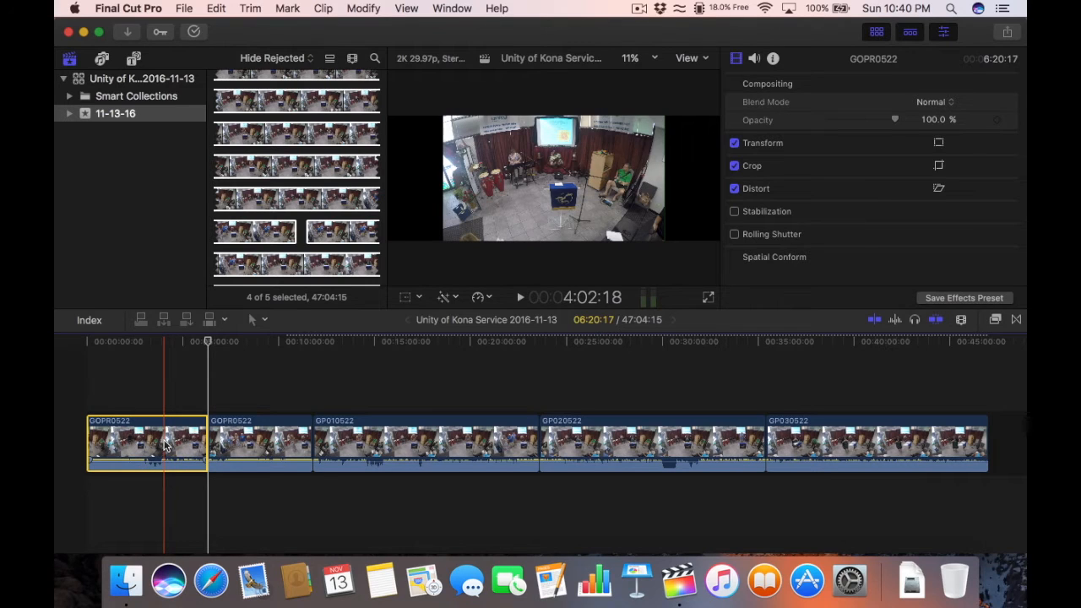
{"action": "key", "text": "Delete"}
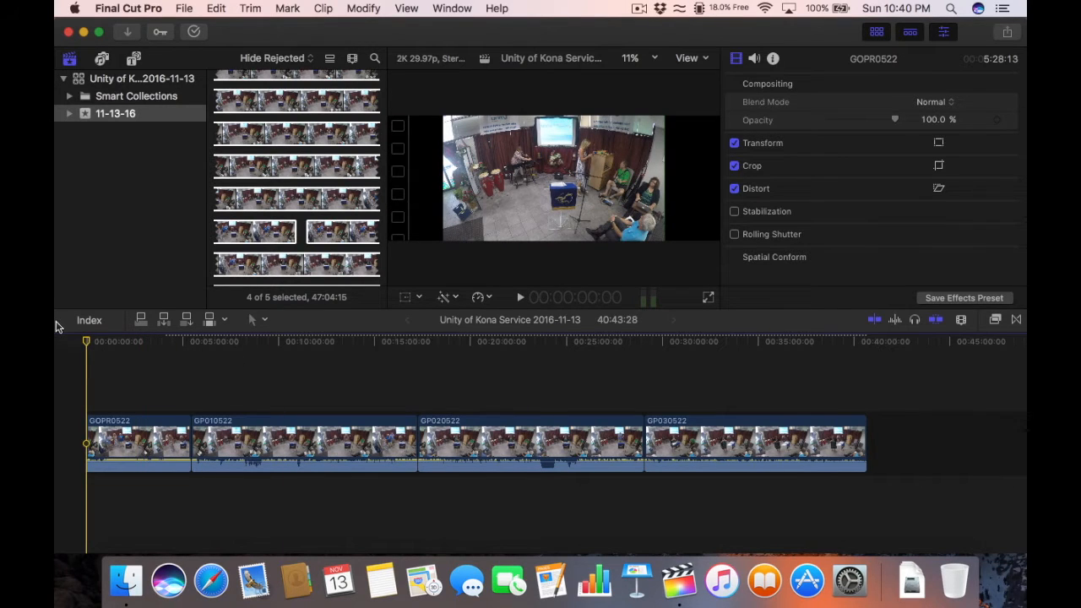
Step: Play the trimmed timeline and zoom it in and out with Cmd+= and Cmd+-
{"action": "key", "text": "space"}
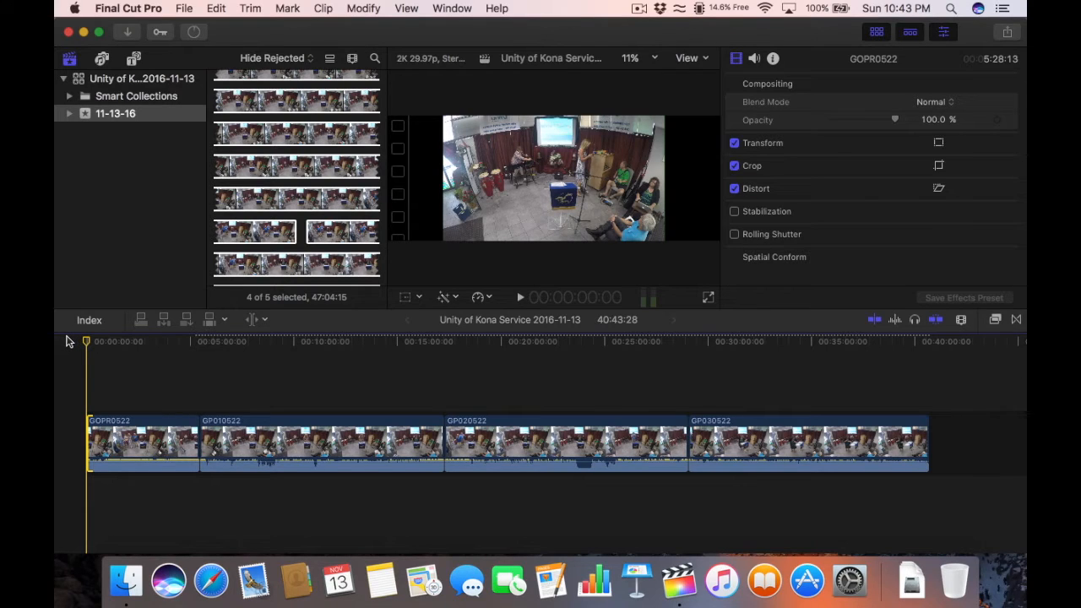
{"action": "key", "text": "super+equal"}
{"action": "key", "text": "super+equal"}
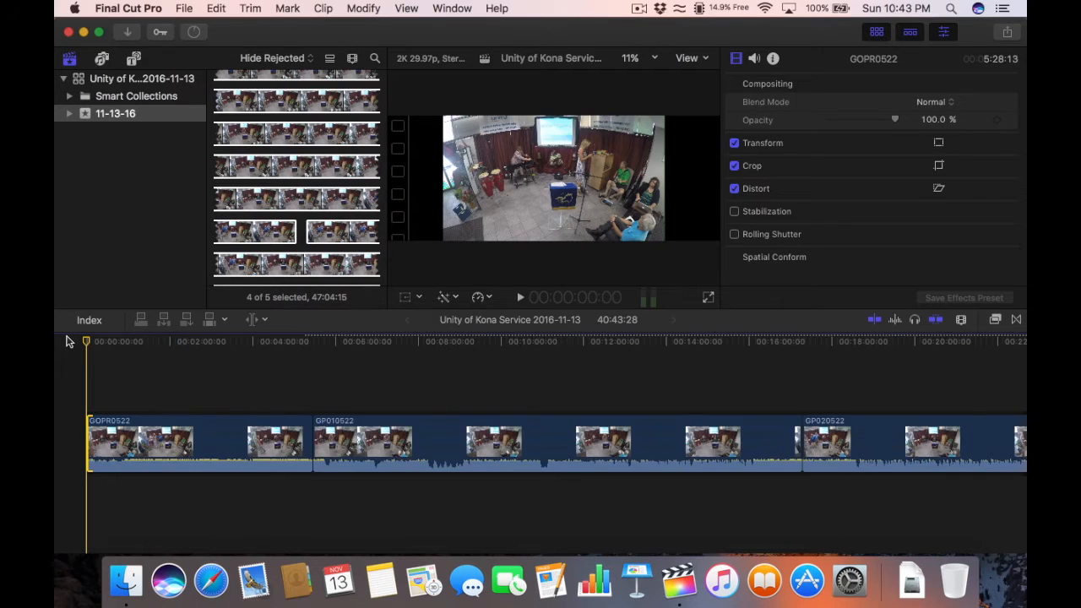
{"action": "key", "text": "super+equal"}
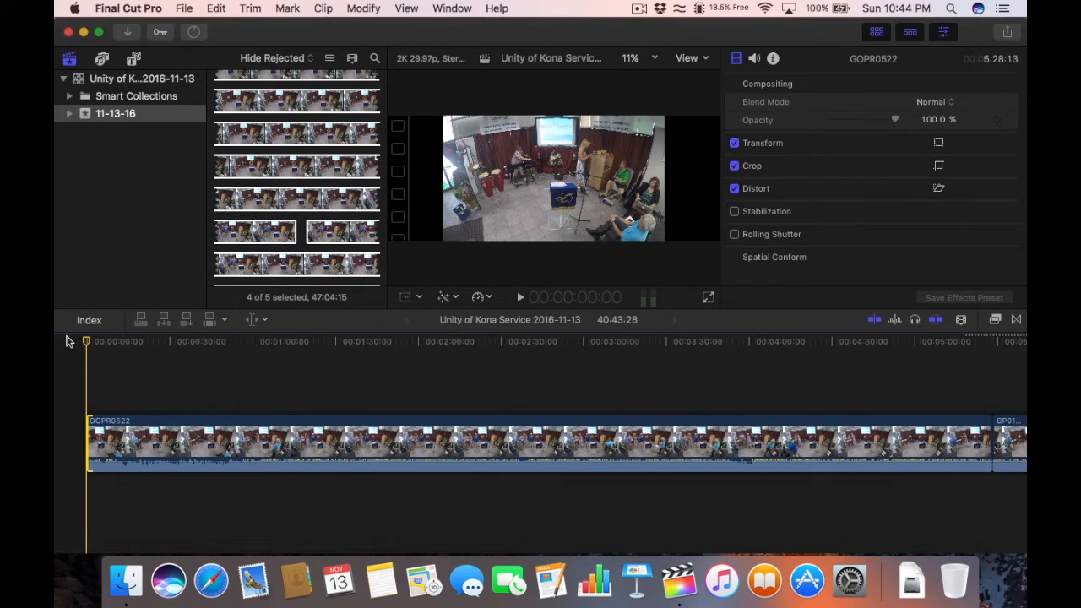
{"action": "key", "text": "super+equal"}
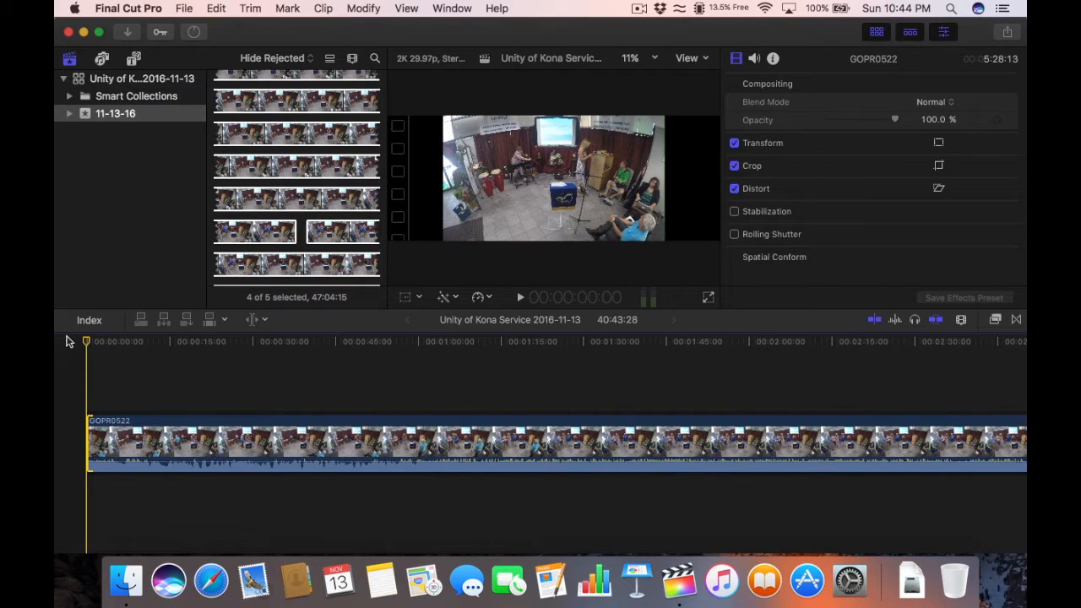
{"action": "key", "text": "super+equal"}
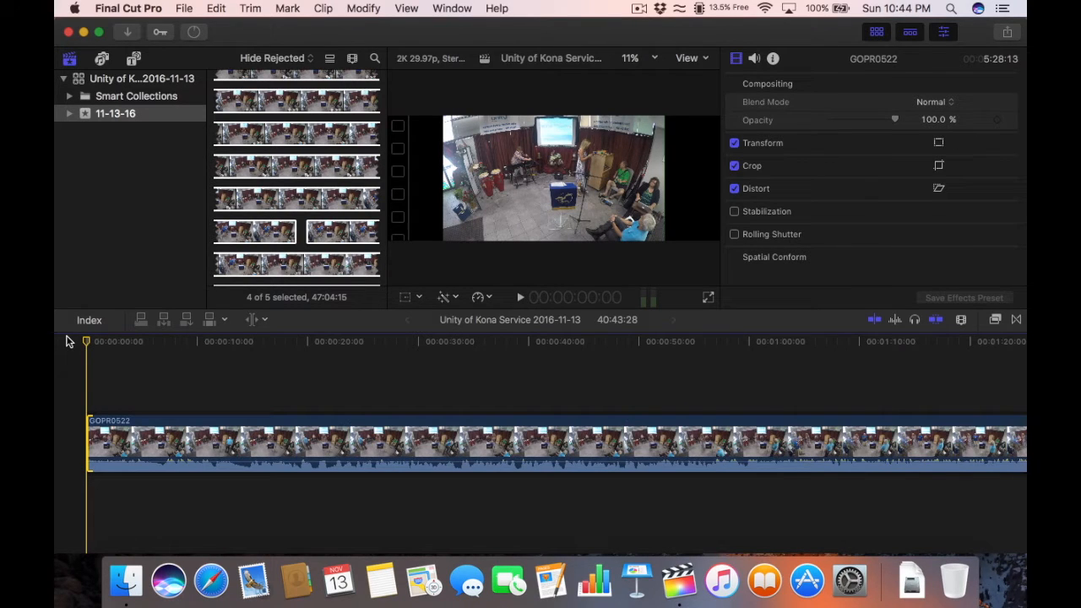
{"action": "key", "text": "super+minus"}
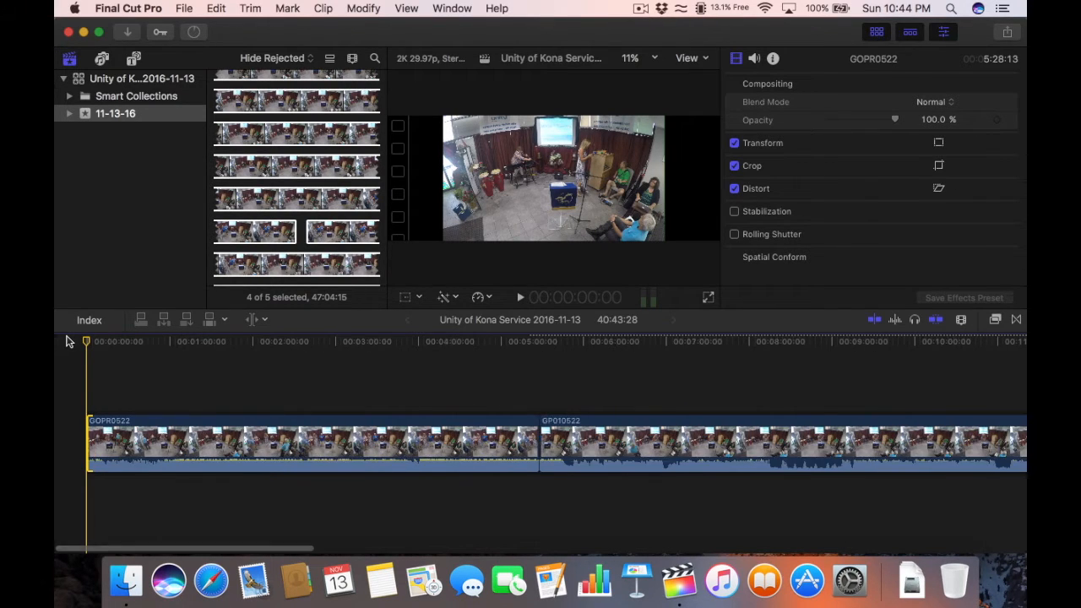
{"action": "key", "text": "super+equal"}
{"action": "key", "text": "super+minus"}
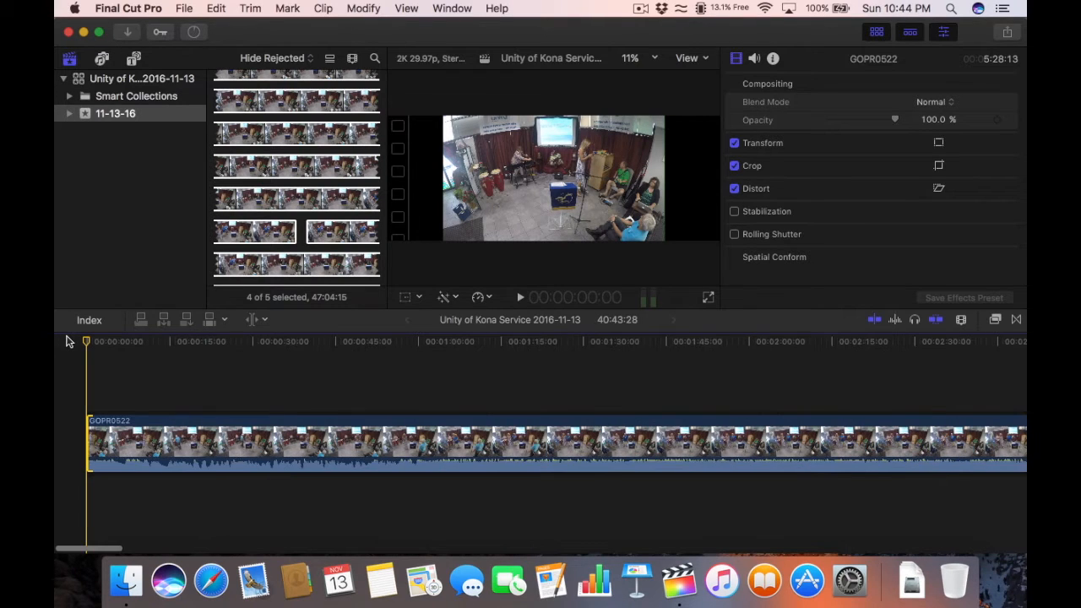
{"action": "key", "text": "super+equal"}
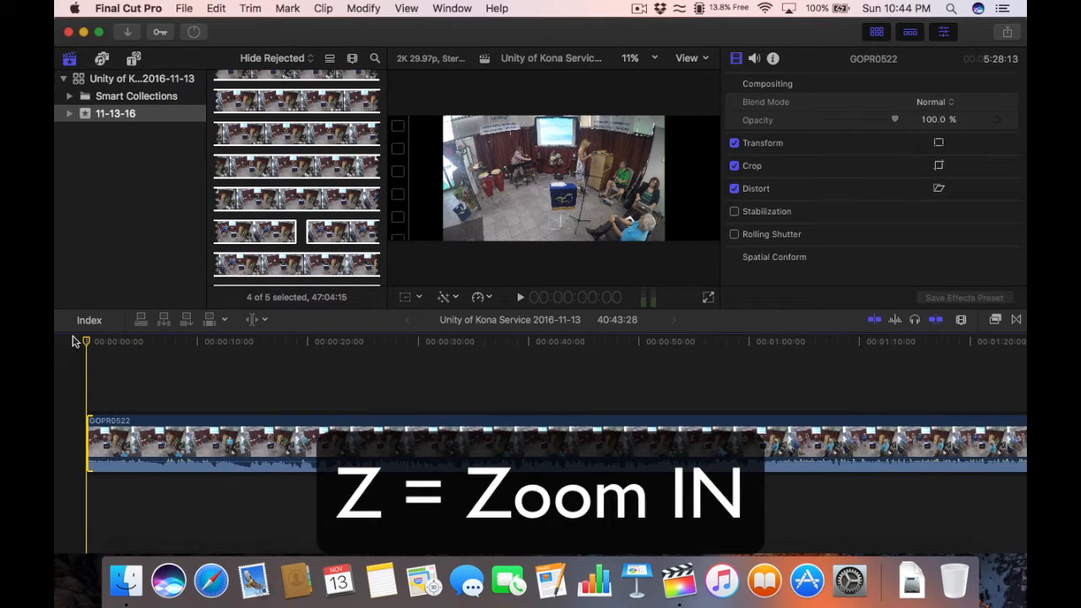
Step: Zoom closely around the 9-second mark, zoom back out, then zoom in on the clip's first seconds
{"action": "key", "text": "z"}
{"action": "left_click", "coordinate": [187, 355]}
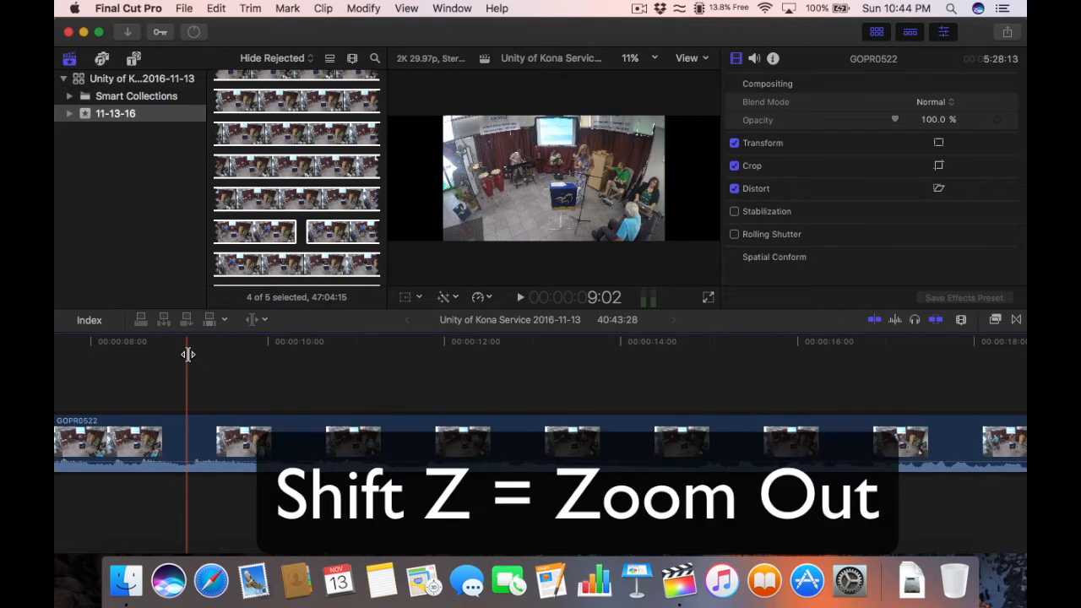
{"action": "key", "text": "shift+z"}
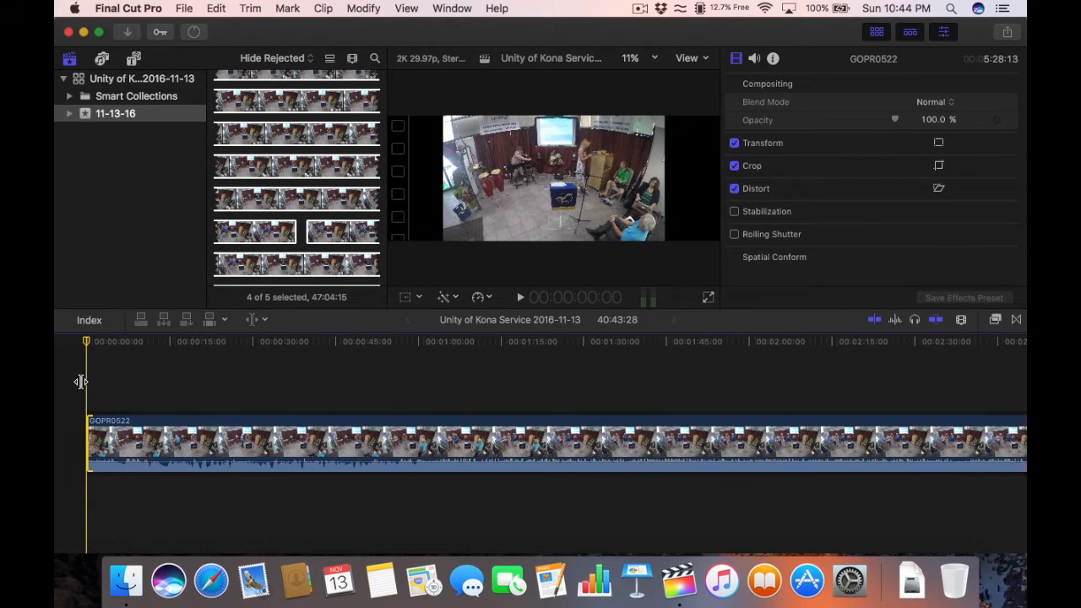
{"action": "key", "text": "super+equal"}
{"action": "key", "text": "super+equal"}
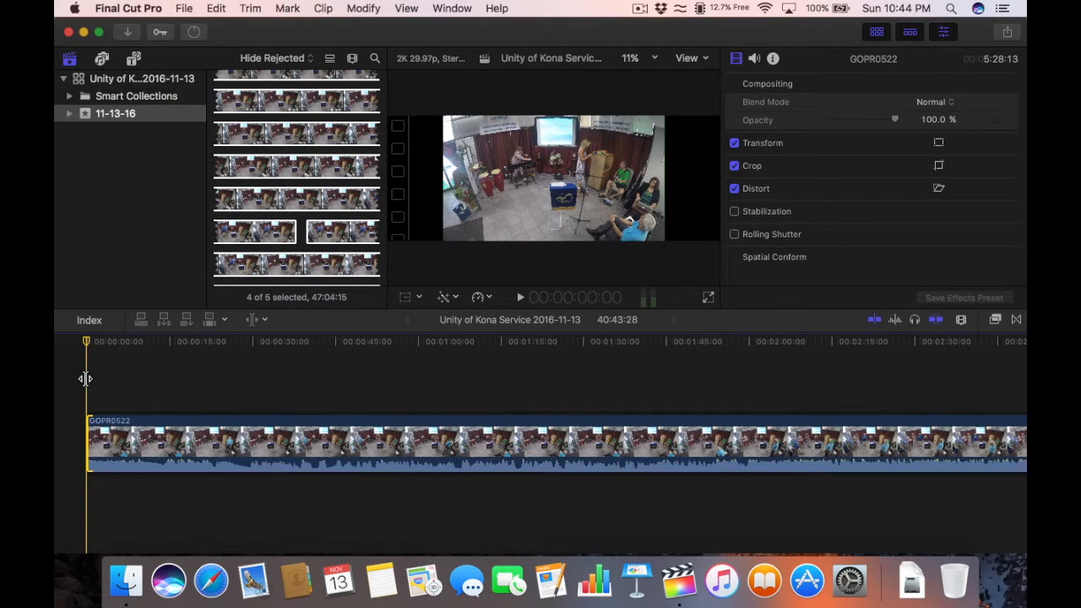
{"action": "key", "text": "super+equal"}
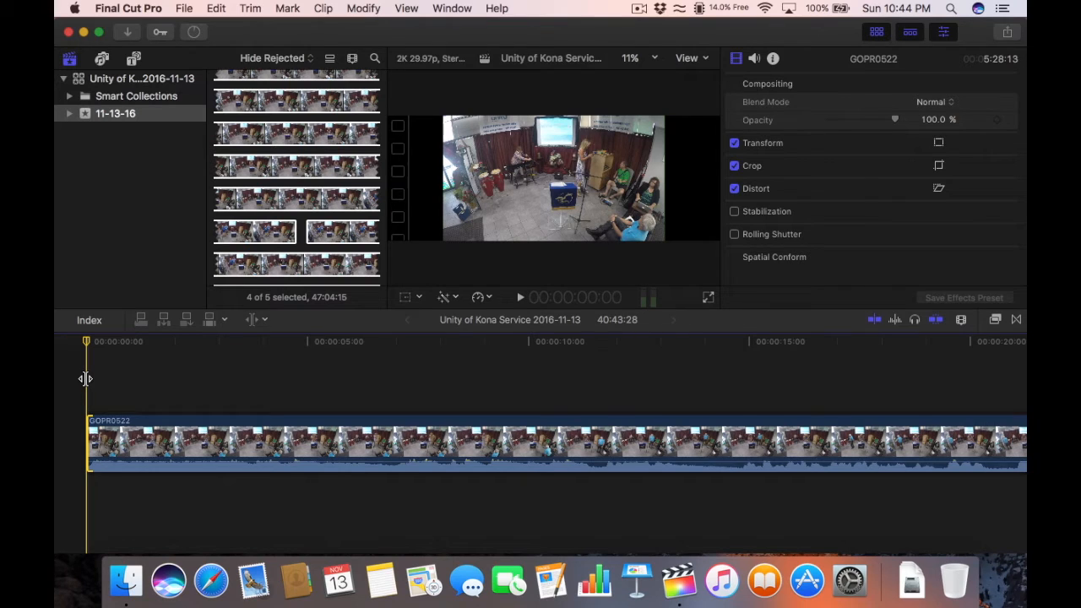
Step: Trim about five seconds off GOPR0522's start with the Trim tool, shortening the project to 40:37:04
{"action": "key", "text": "space"}
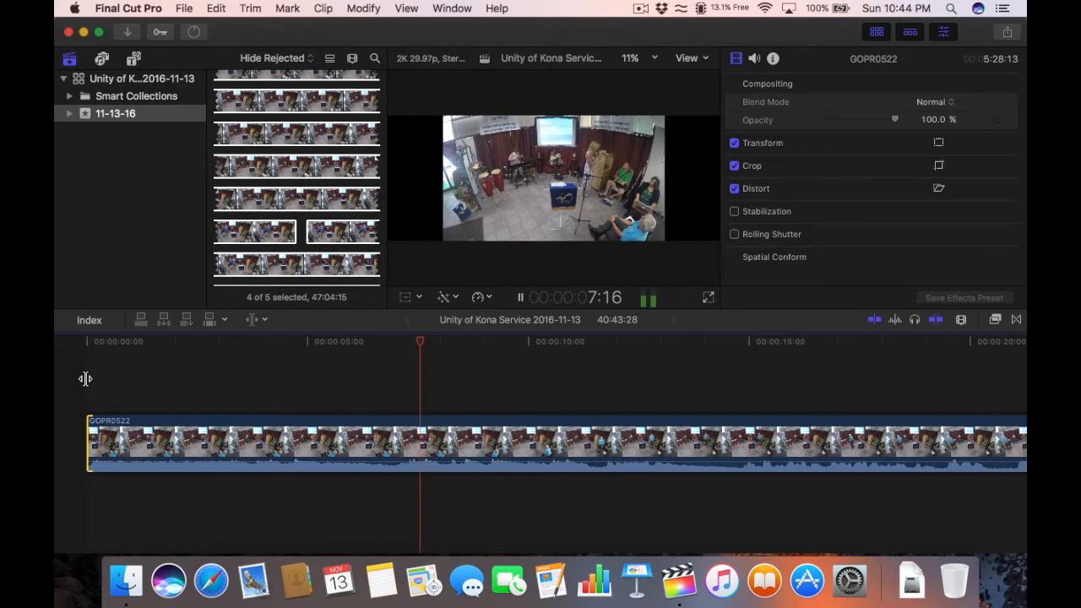
{"action": "key", "text": "space"}
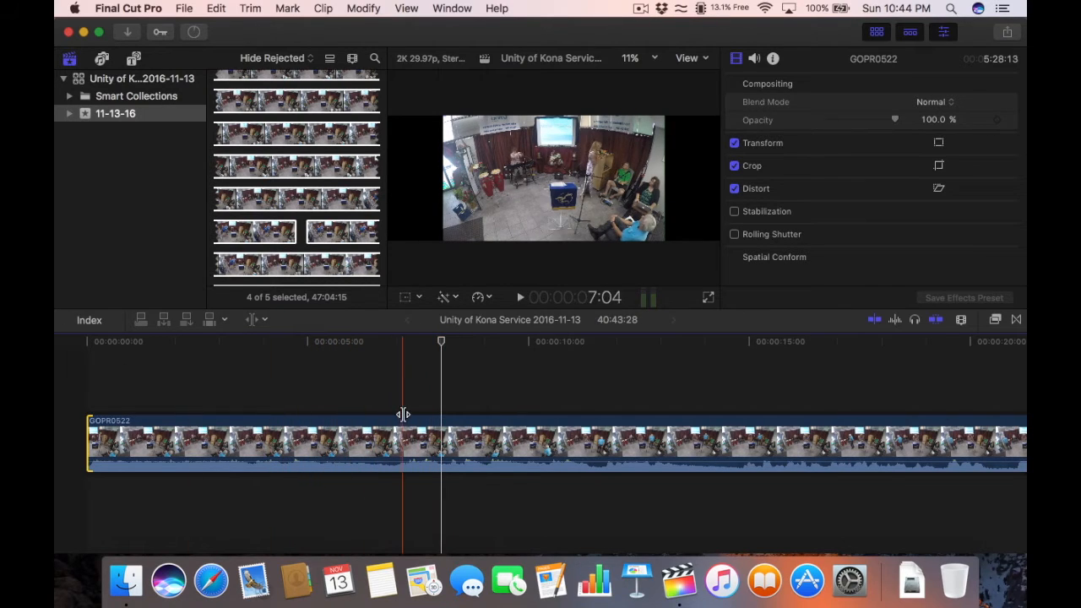
{"action": "left_click", "coordinate": [388, 342]}
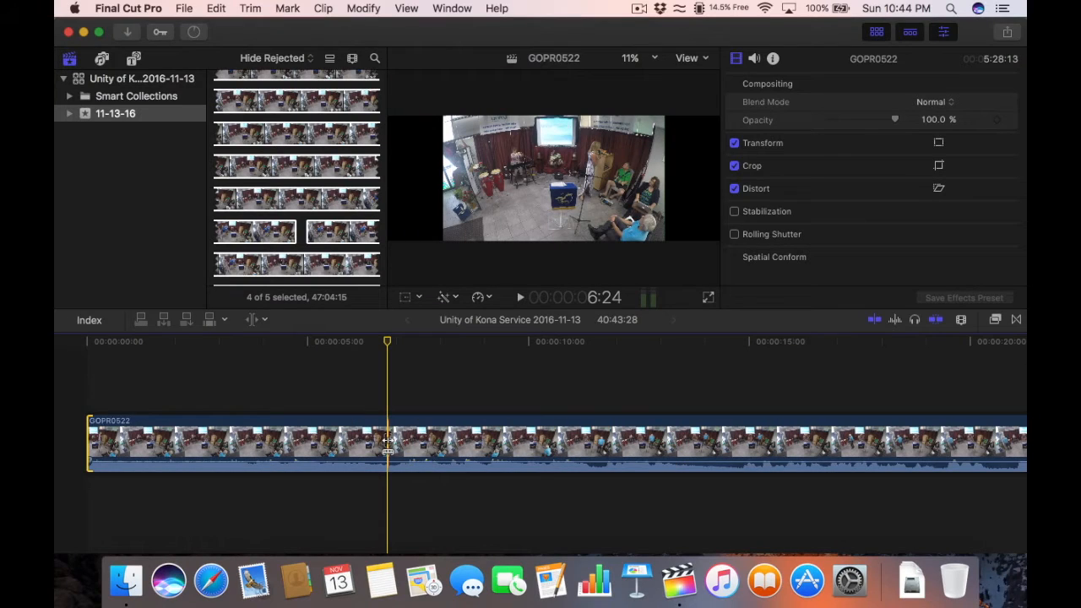
{"action": "left_click", "coordinate": [387, 441]}
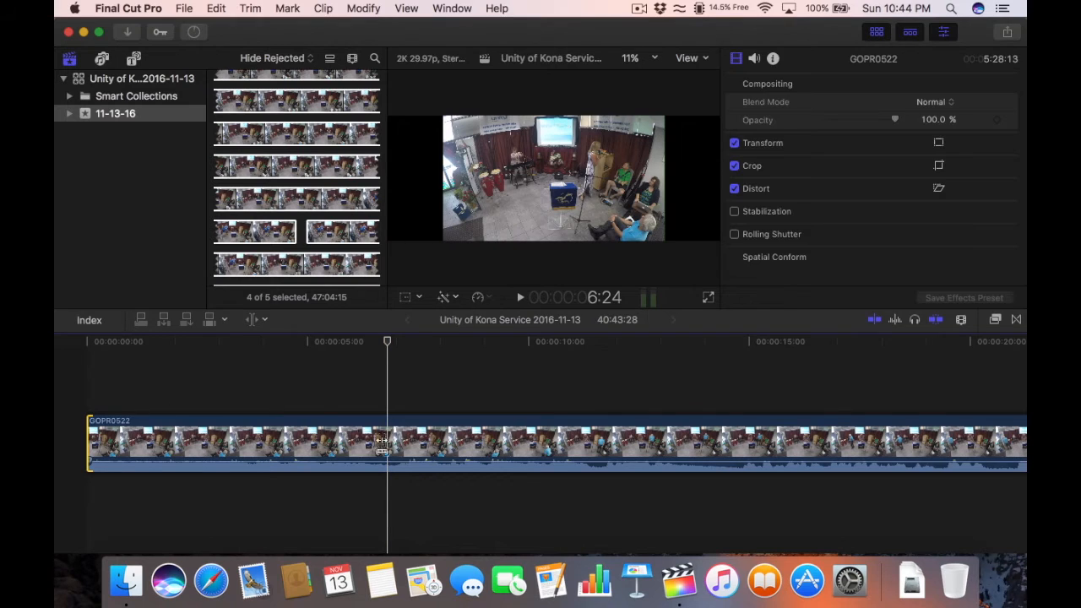
{"action": "left_click", "coordinate": [258, 321]}
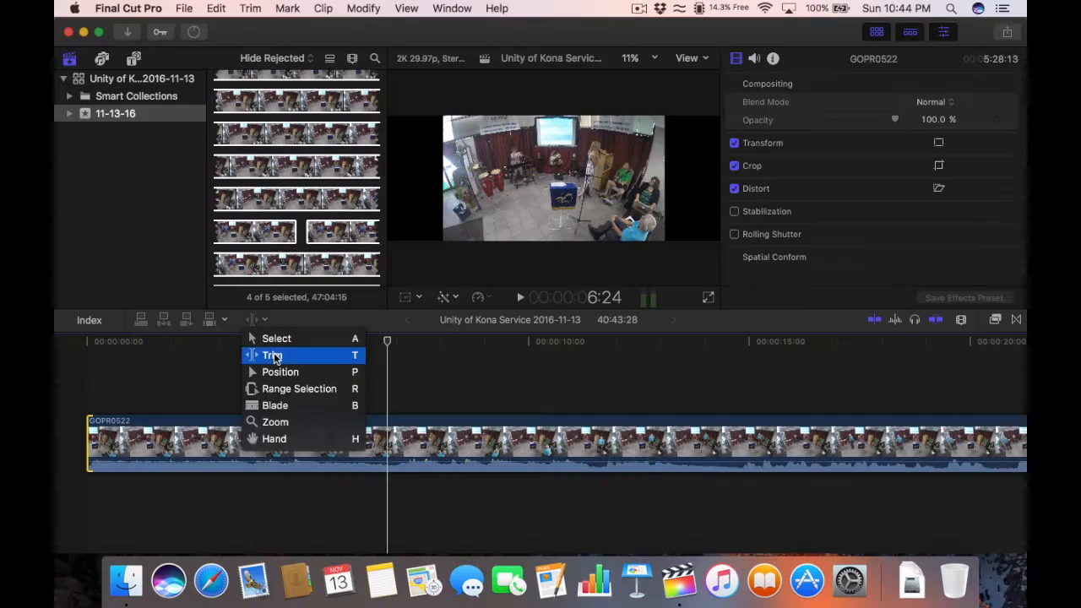
{"action": "left_click", "coordinate": [272, 356]}
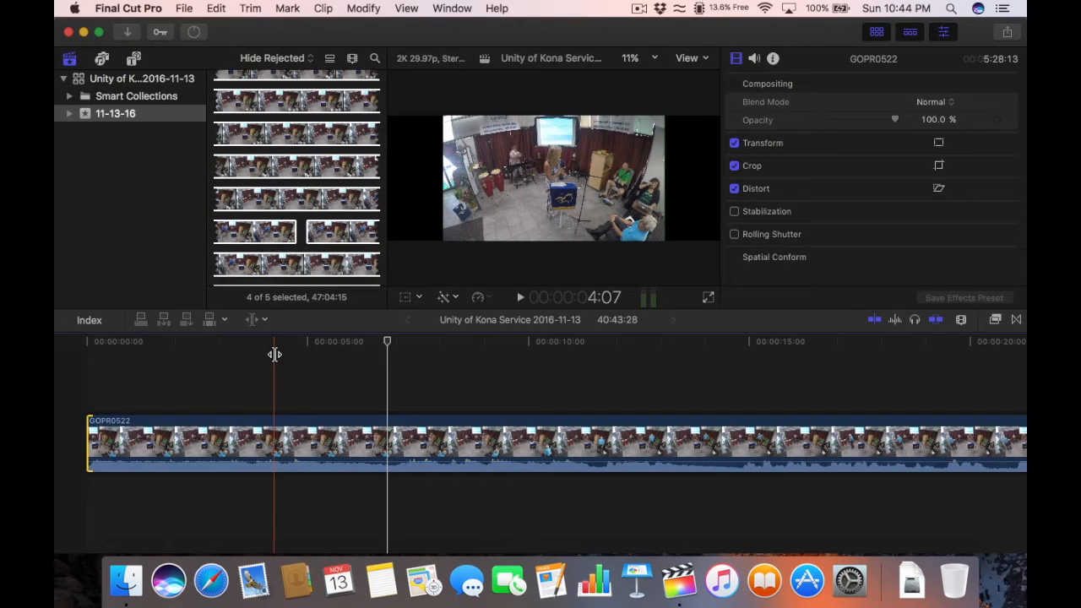
{"action": "left_click_drag", "start_coordinate": [81, 448], "coordinate": [387, 441]}
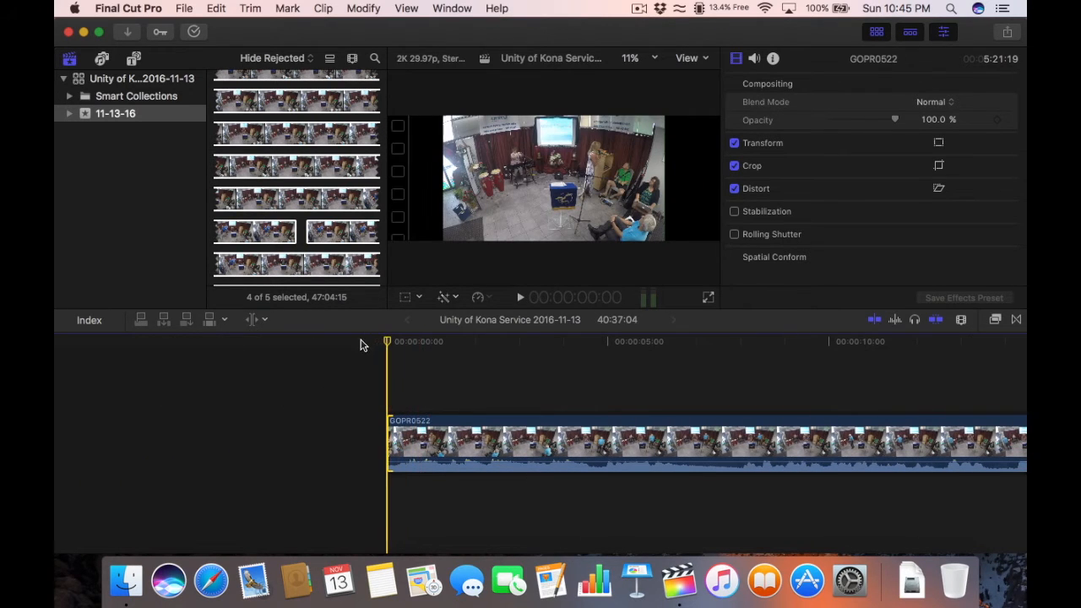
Step: Review the trimmed opening with the Select tool, zoom out twice, and stop at about 54 seconds
{"action": "key", "text": "space"}
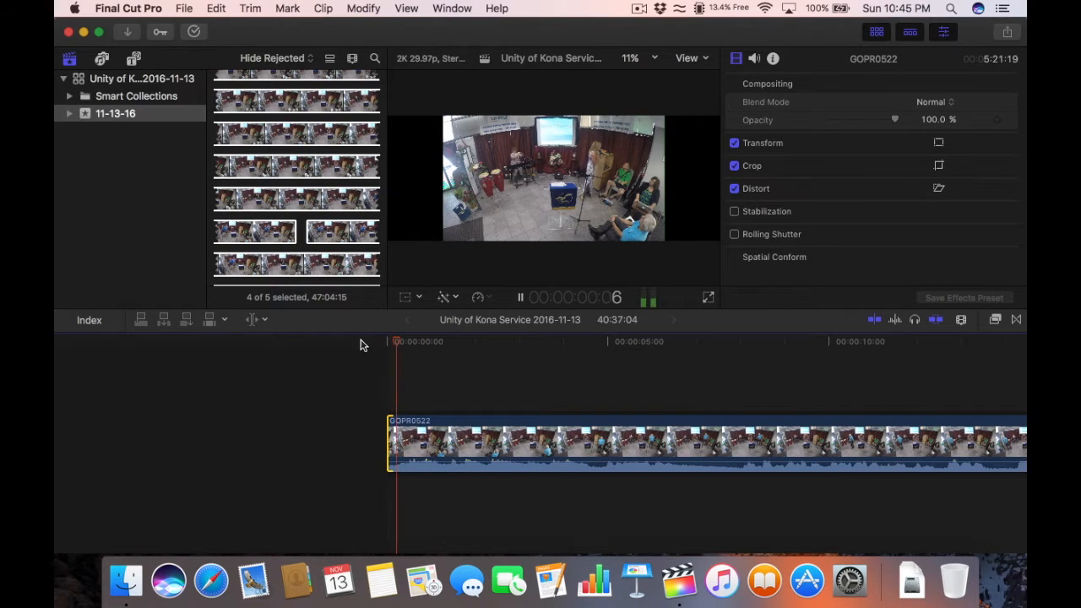
{"action": "key", "text": "space"}
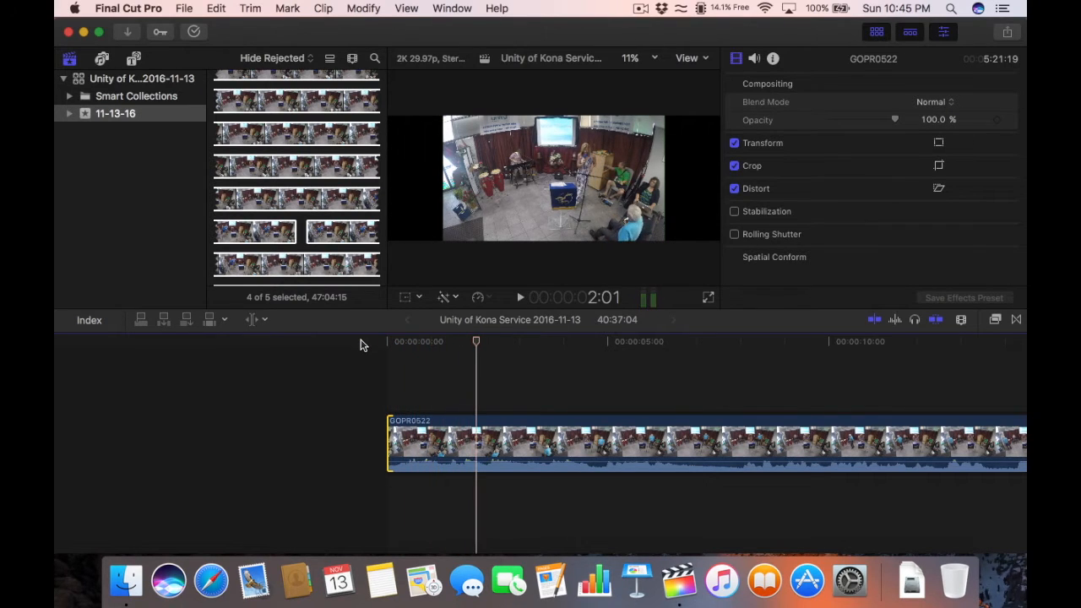
{"action": "left_click", "coordinate": [258, 319]}
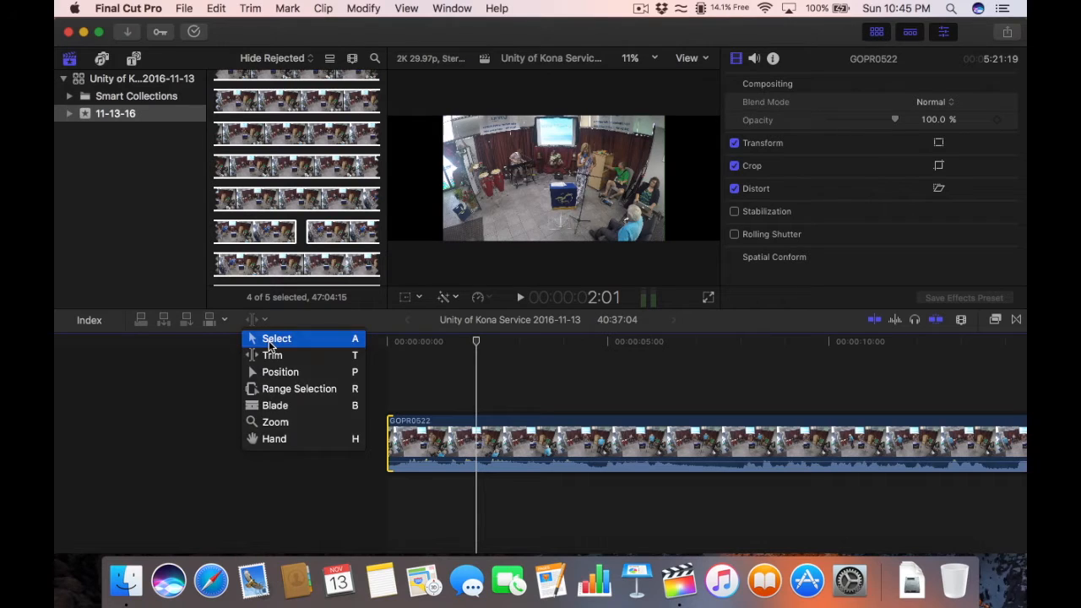
{"action": "left_click", "coordinate": [271, 343]}
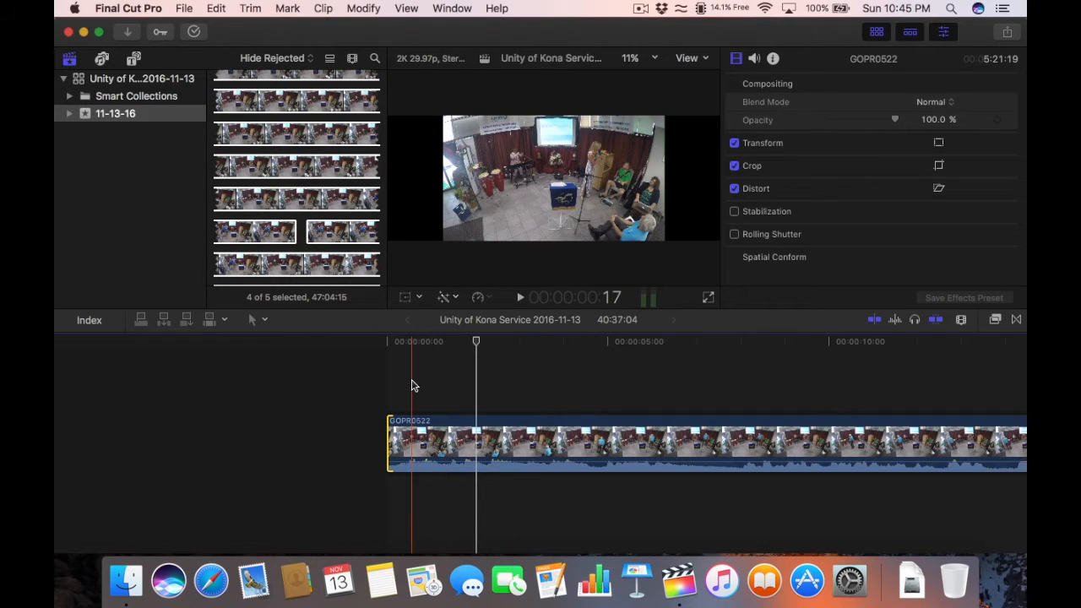
{"action": "key", "text": "super+minus"}
{"action": "key", "text": "super+minus"}
{"action": "key", "text": "super+minus"}
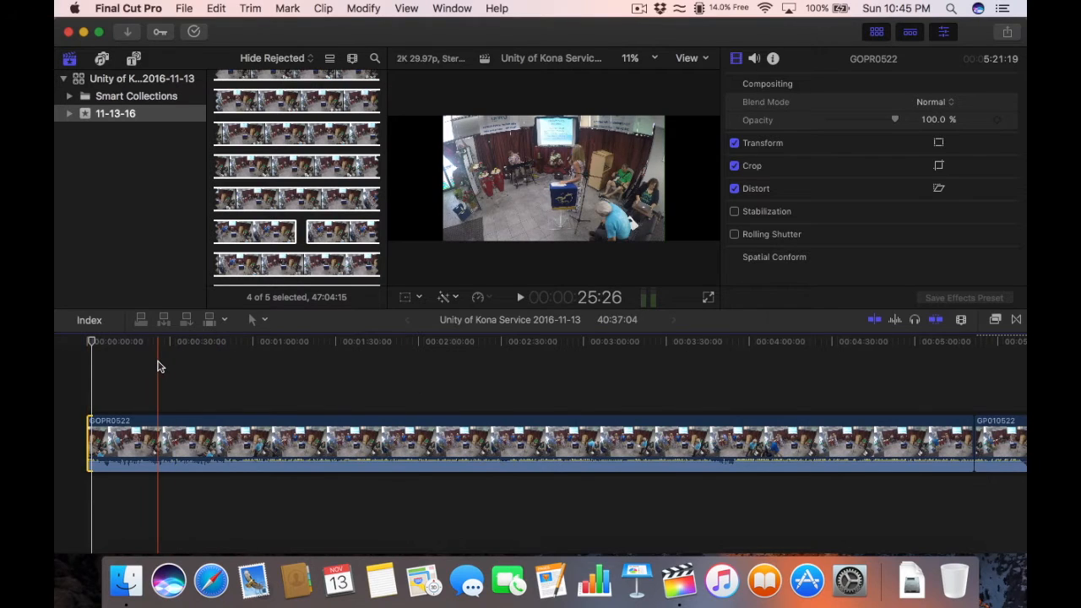
{"action": "key", "text": "super+minus"}
{"action": "left_click_drag", "start_coordinate": [109, 347], "coordinate": [137, 344]}
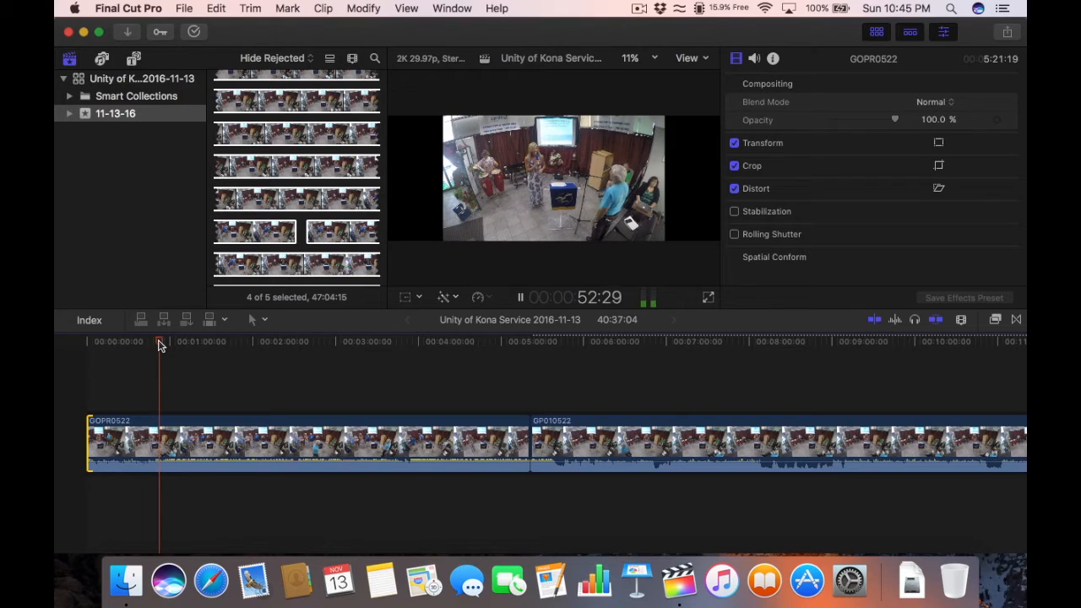
{"action": "key", "text": "space"}
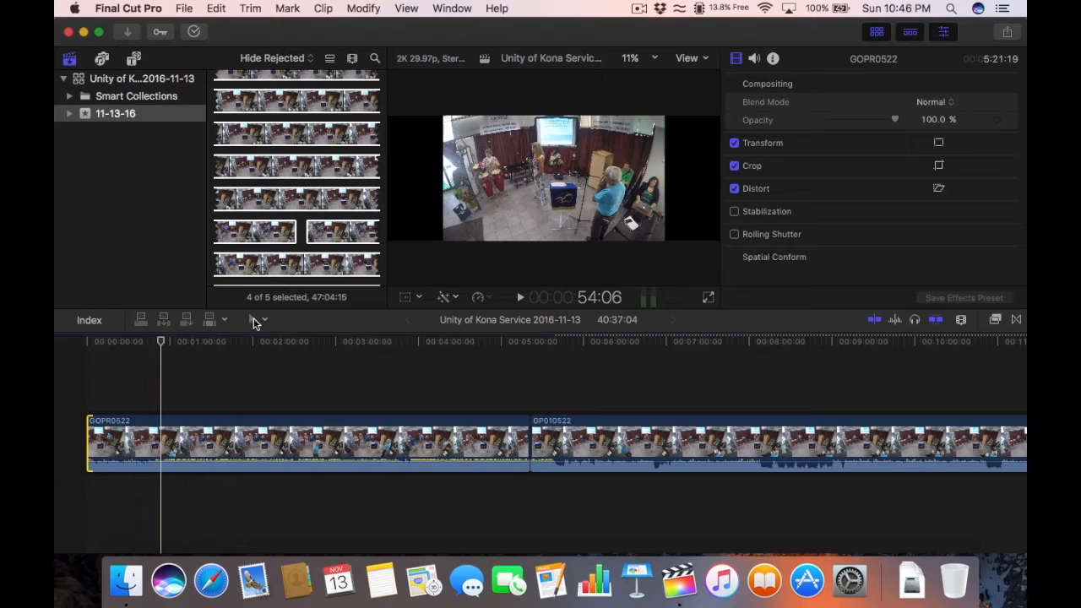
Step: Blade GOPR0522 at about 54 seconds, then return to the Select tool
{"action": "left_click", "coordinate": [260, 321]}
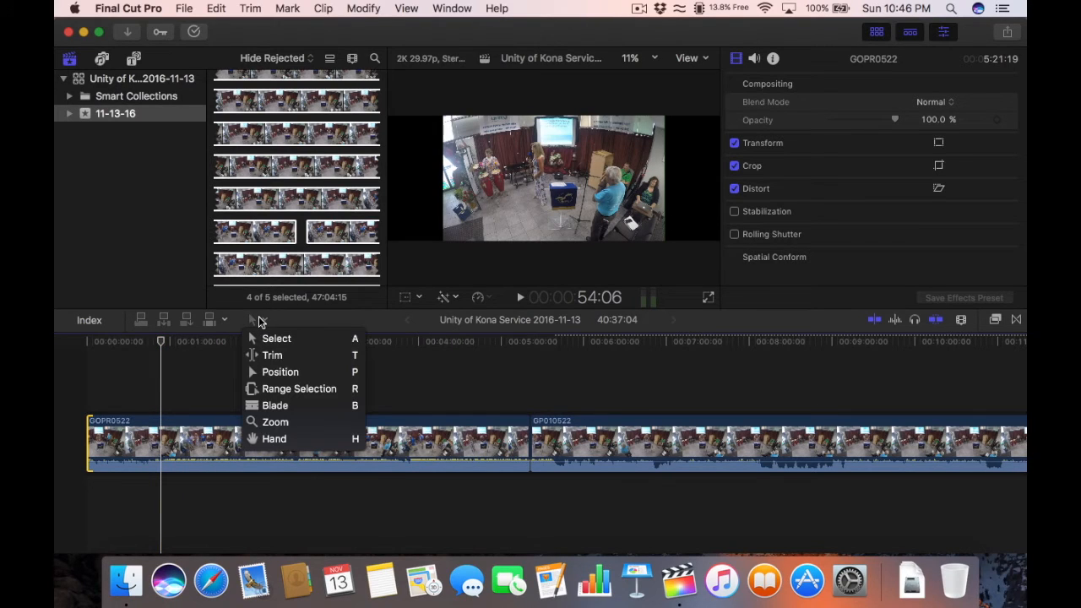
{"action": "left_click", "coordinate": [266, 405]}
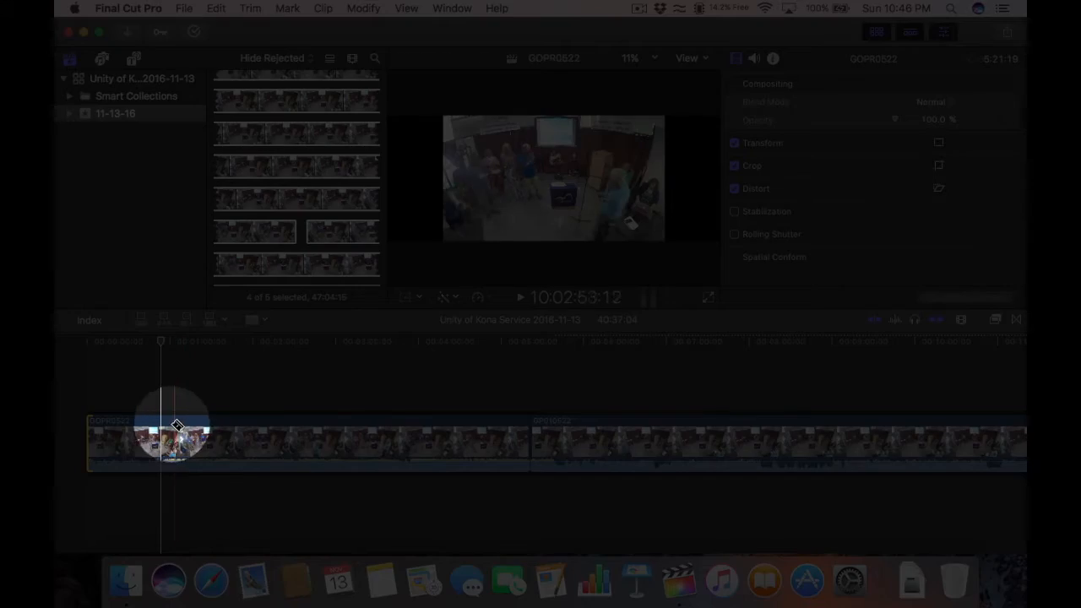
{"action": "left_click", "coordinate": [160, 435]}
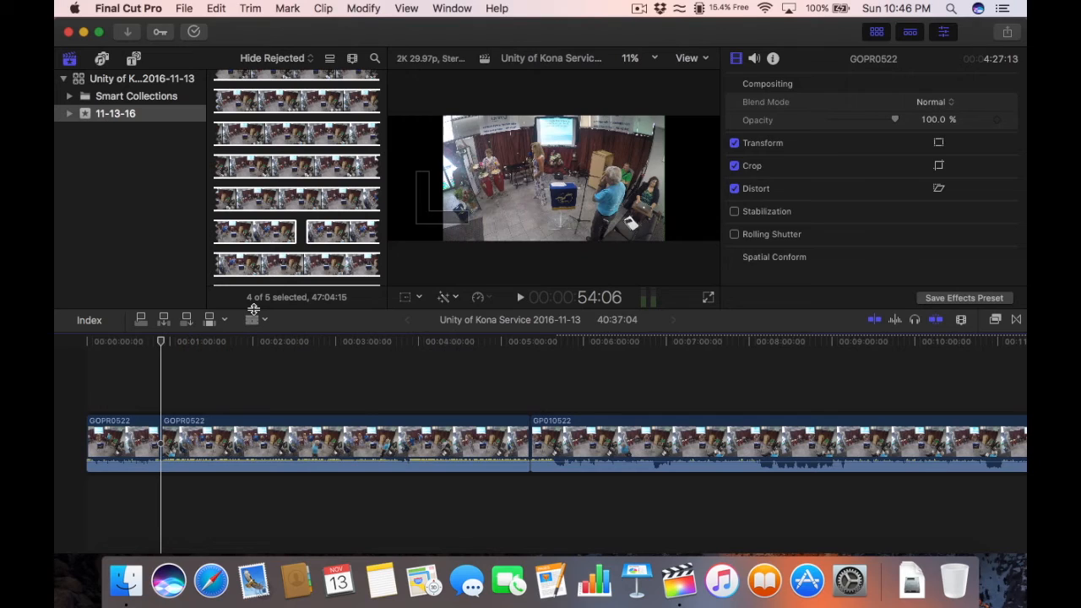
{"action": "left_click", "coordinate": [254, 319]}
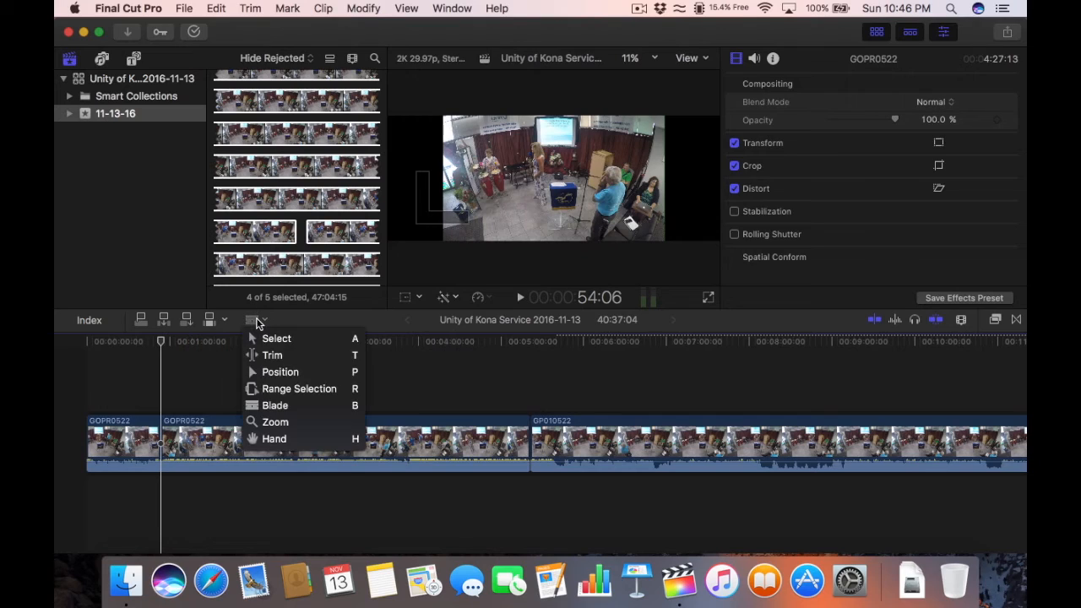
{"action": "left_click", "coordinate": [275, 338]}
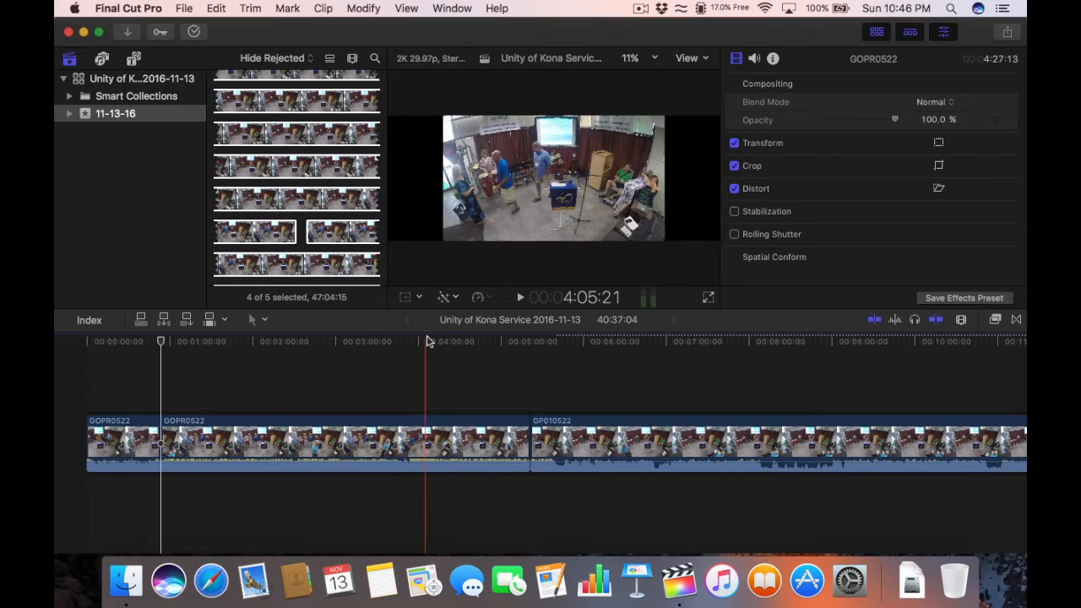
Step: Play and scrub GP010522 between 5:12 and 5:40, settling the playhead near 5:37
{"action": "left_click", "coordinate": [517, 342]}
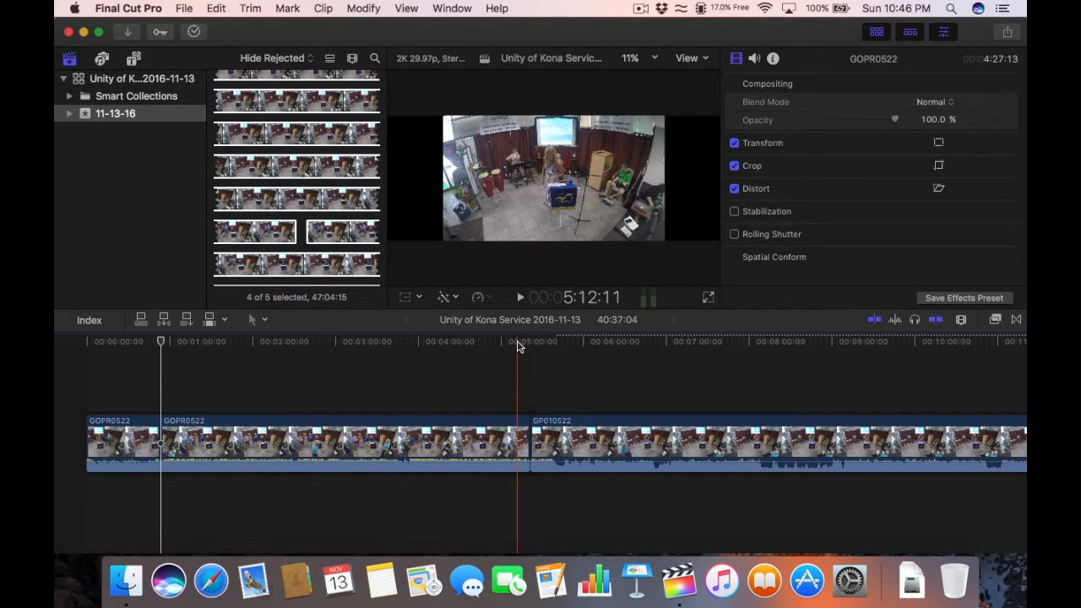
{"action": "key", "text": "space"}
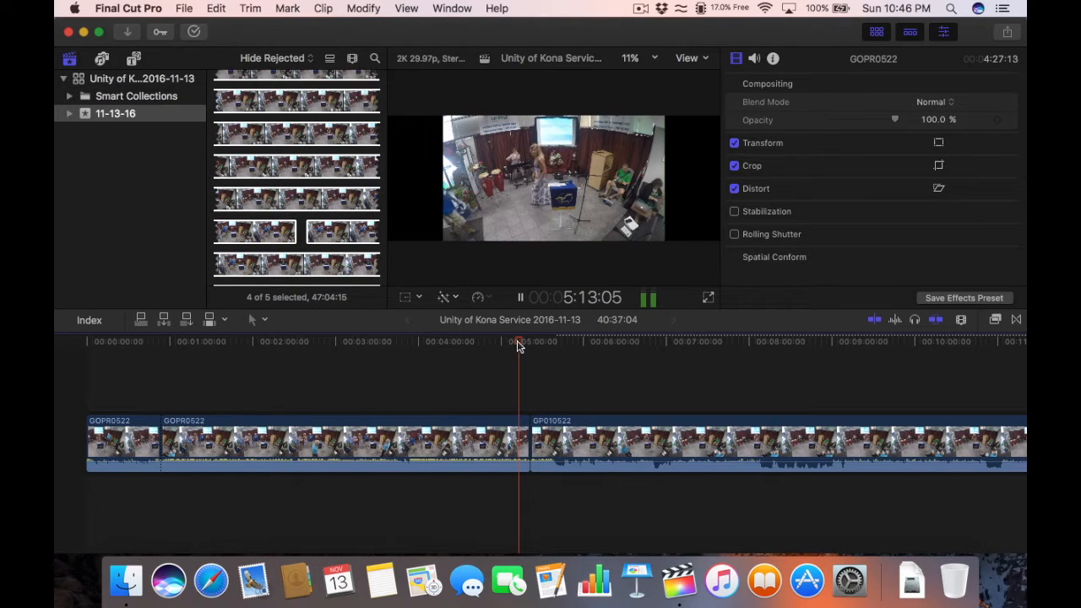
{"action": "key", "text": "space"}
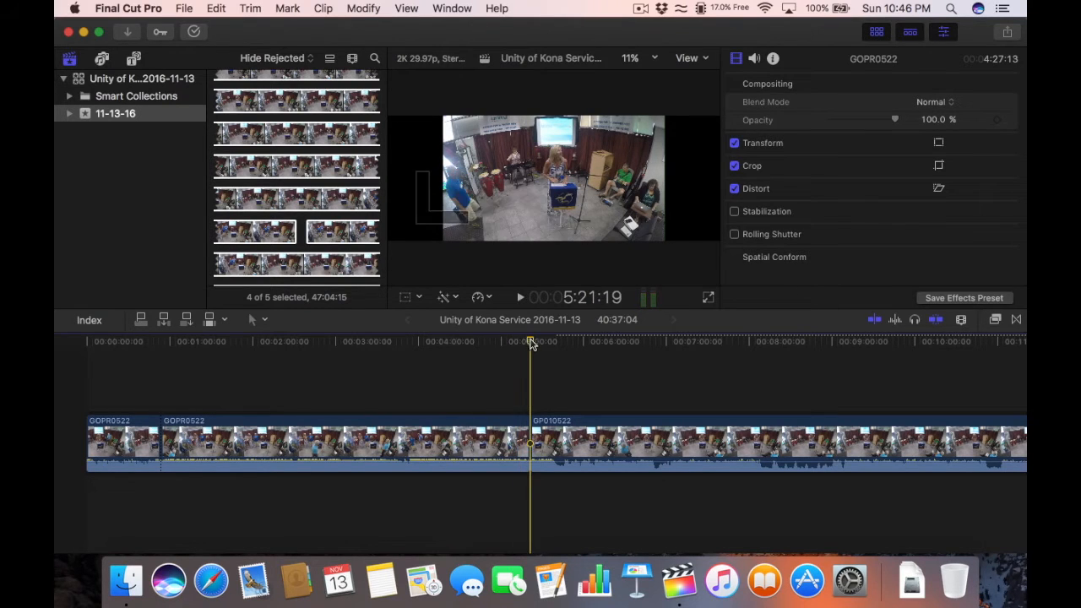
{"action": "key", "text": "space"}
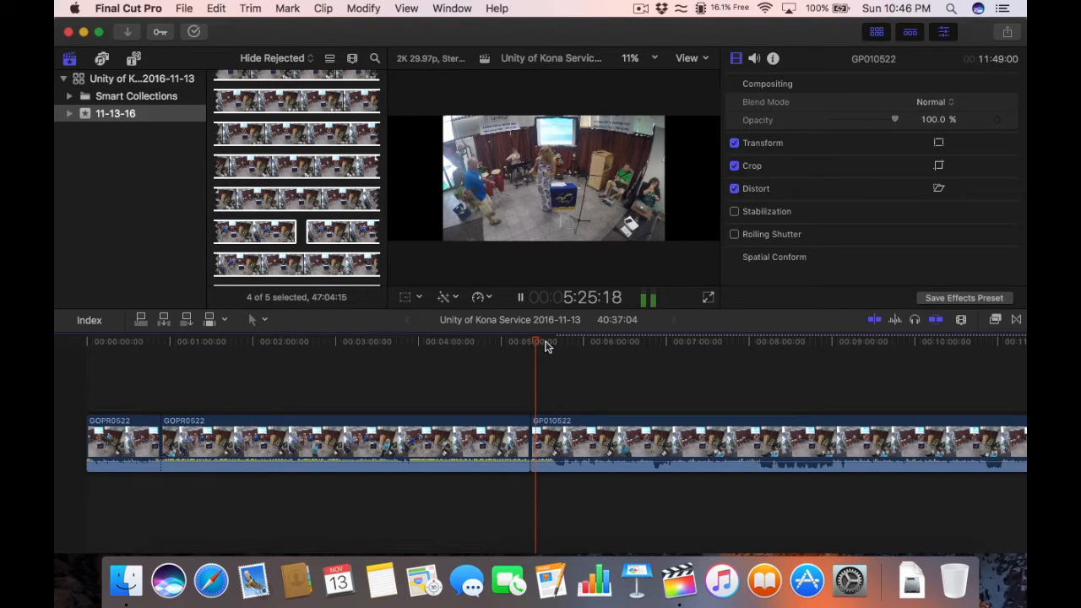
{"action": "key", "text": "space"}
{"action": "left_click", "coordinate": [543, 343]}
{"action": "mouse_move", "coordinate": [543, 343]}
{"action": "left_mouse_down"}
{"action": "mouse_move", "coordinate": [560, 339]}
{"action": "mouse_move", "coordinate": [550, 343]}
{"action": "left_mouse_up"}
{"action": "key", "text": "space"}
{"action": "key", "text": "space"}
{"action": "key", "text": "space"}
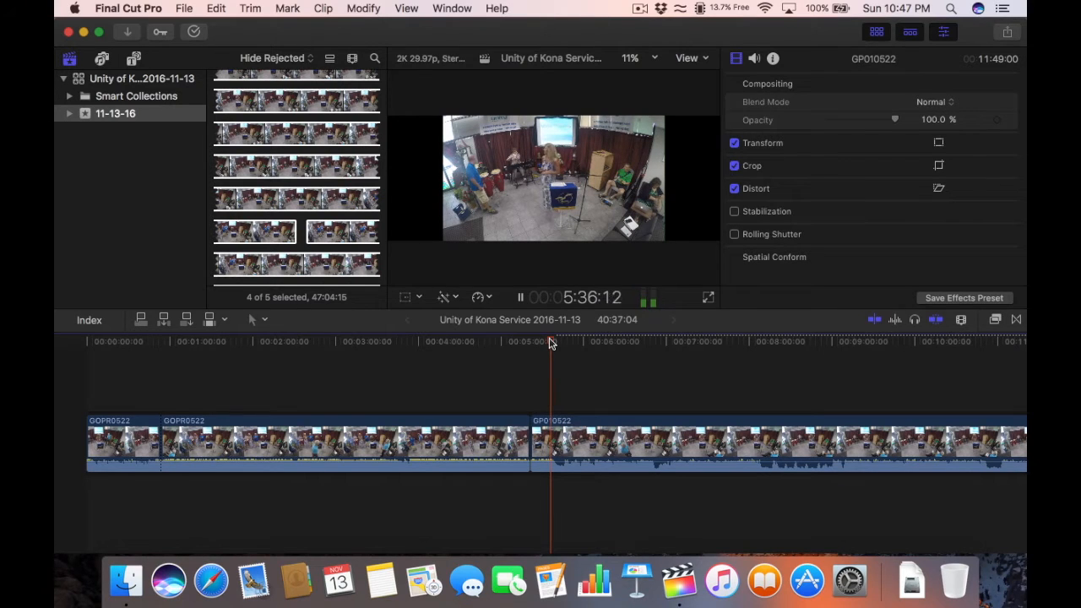
{"action": "key", "text": "space"}
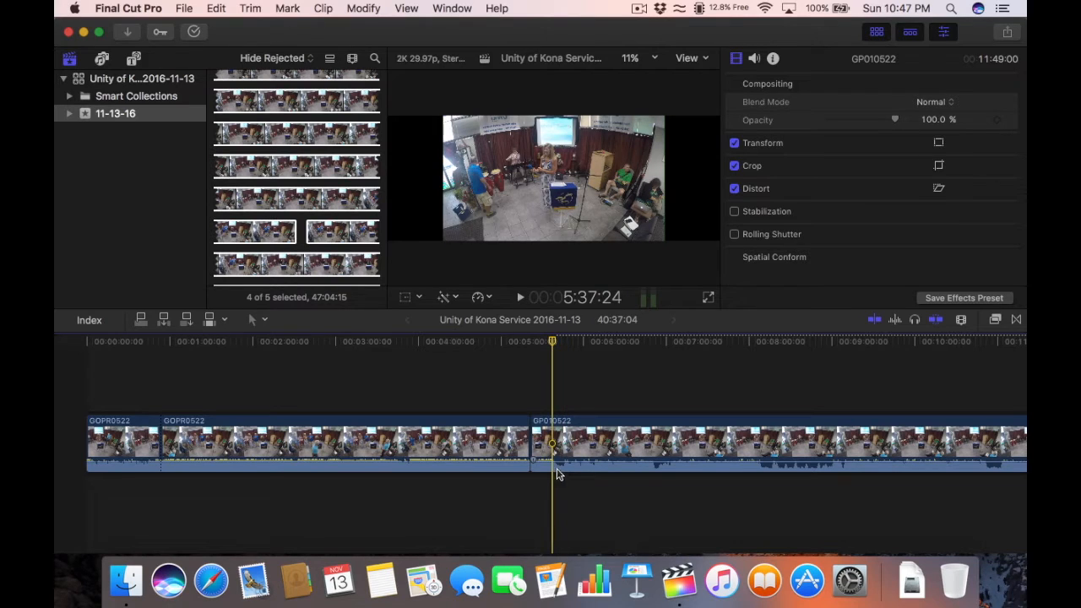
{"action": "key", "text": "space"}
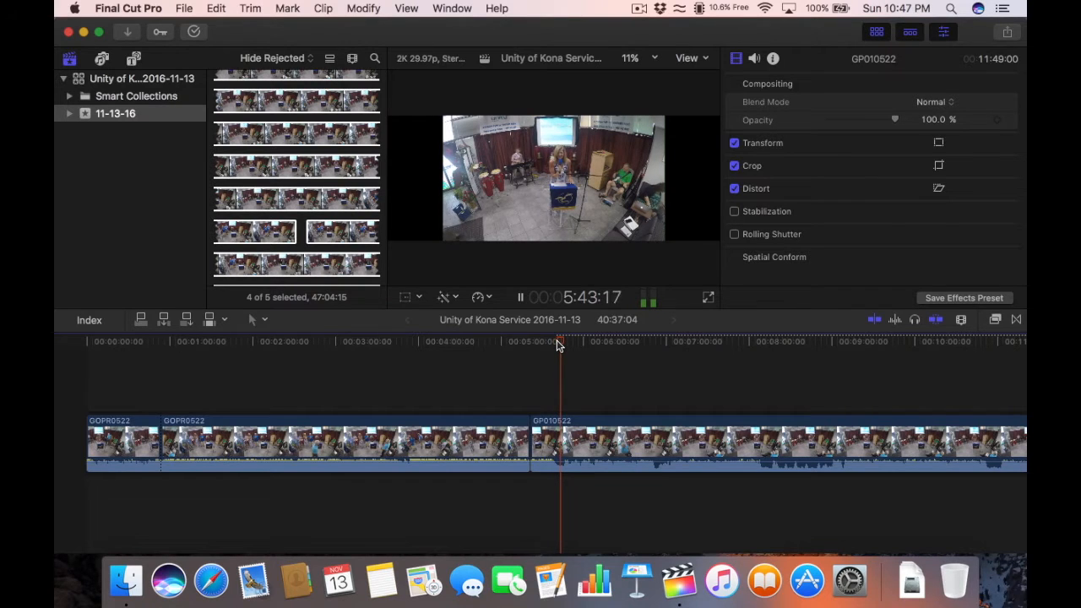
{"action": "left_click_drag", "start_coordinate": [558, 344], "coordinate": [552, 345]}
{"action": "key", "text": "space"}
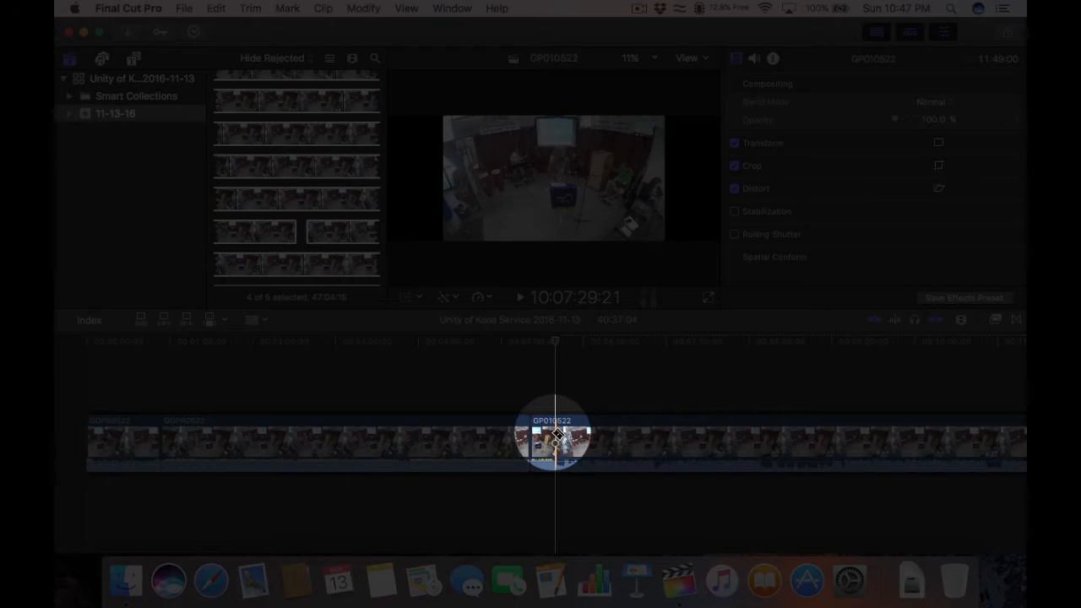
Step: Split GP010522 at the playhead and delete the long second GOPR0522 piece
{"action": "left_click", "coordinate": [558, 434]}
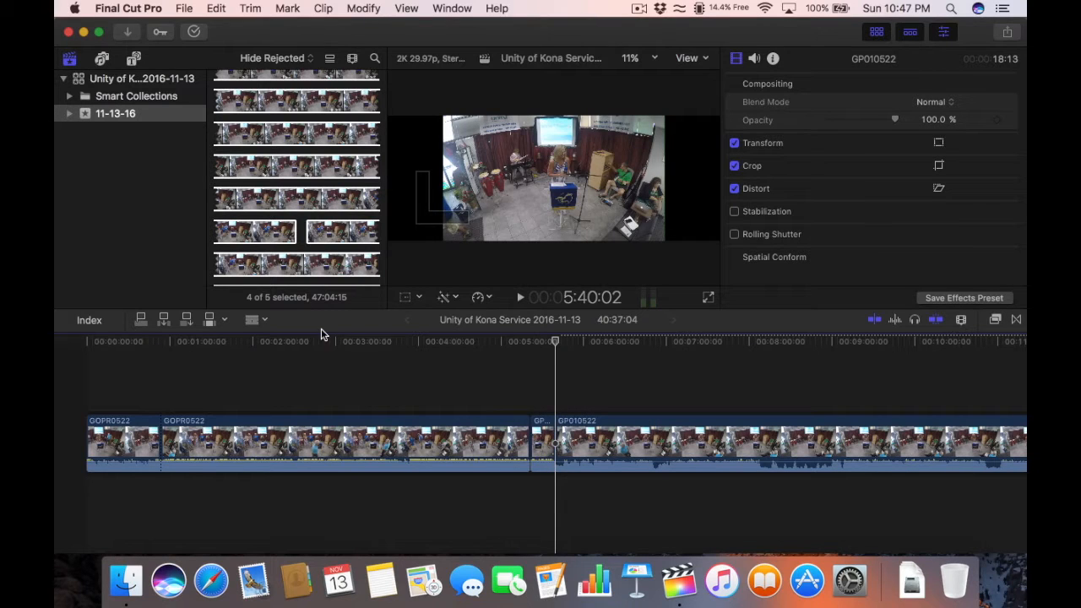
{"action": "key", "text": "a"}
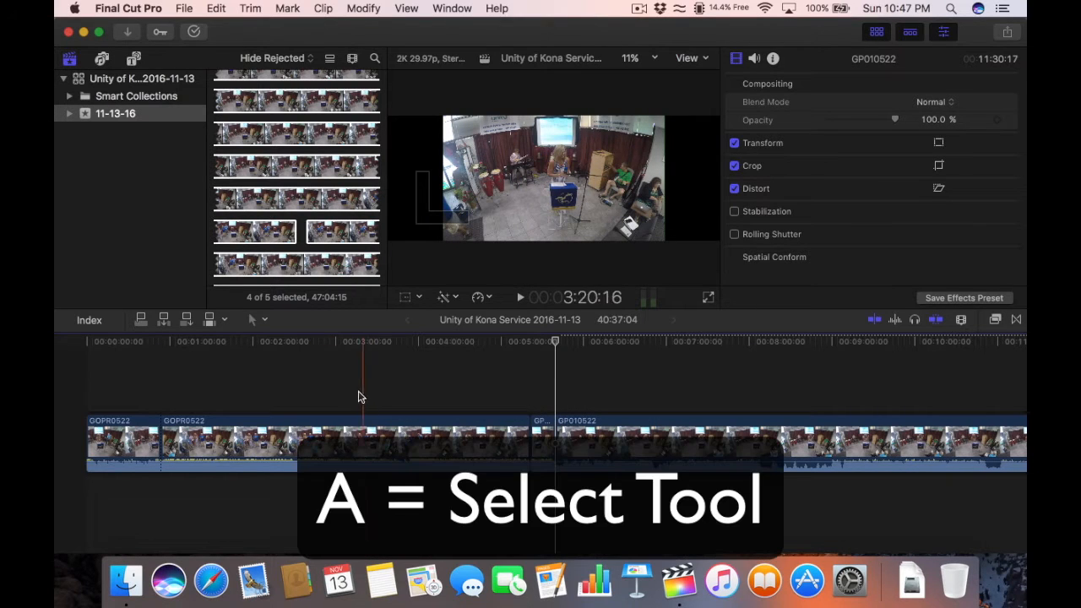
{"action": "left_click", "coordinate": [252, 319]}
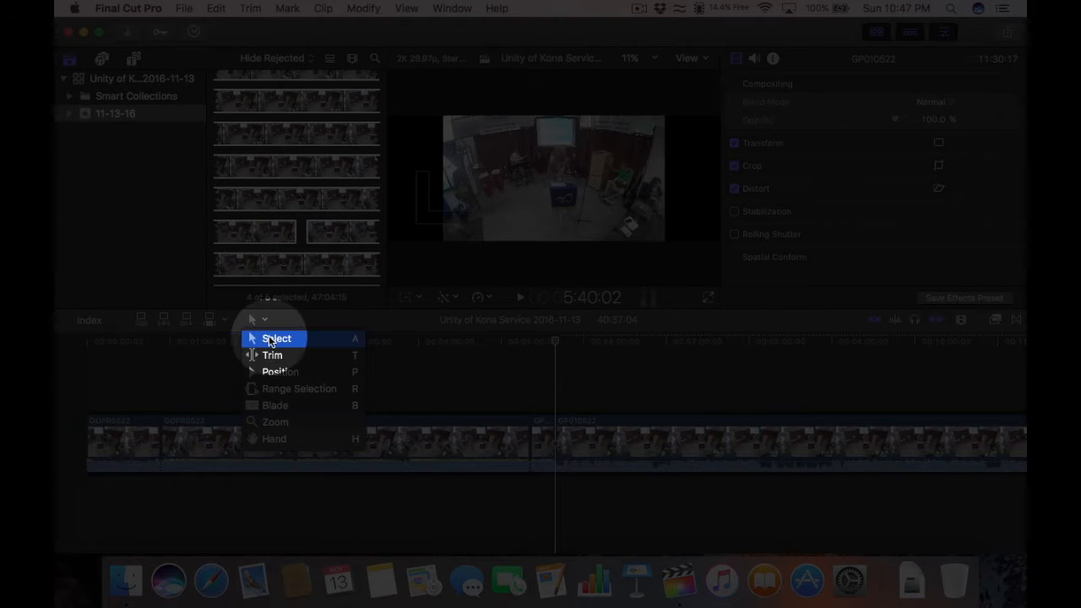
{"action": "left_click", "coordinate": [272, 339]}
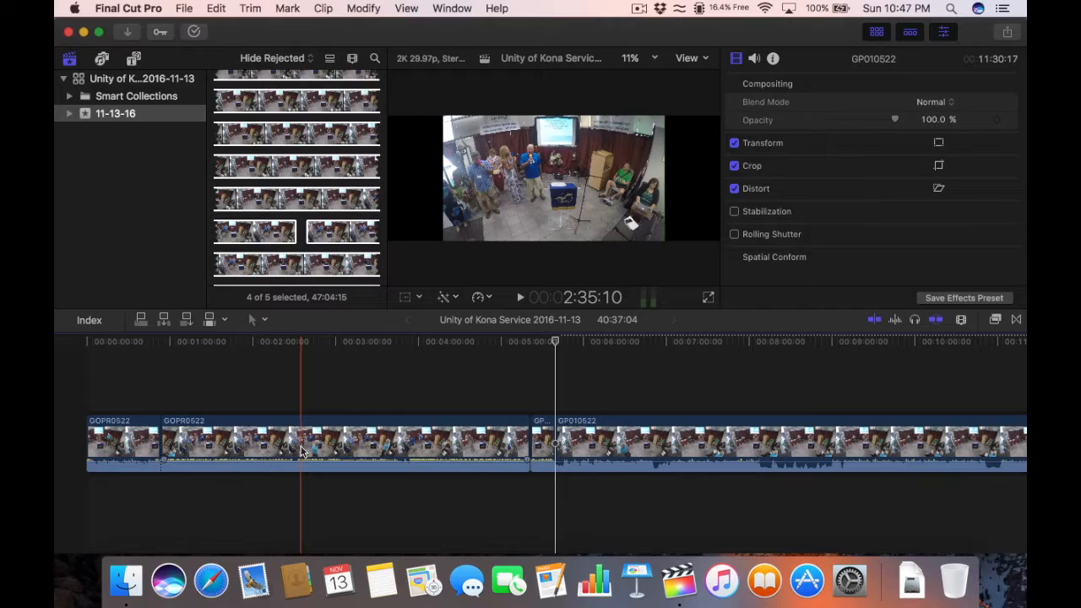
{"action": "left_click", "coordinate": [301, 451]}
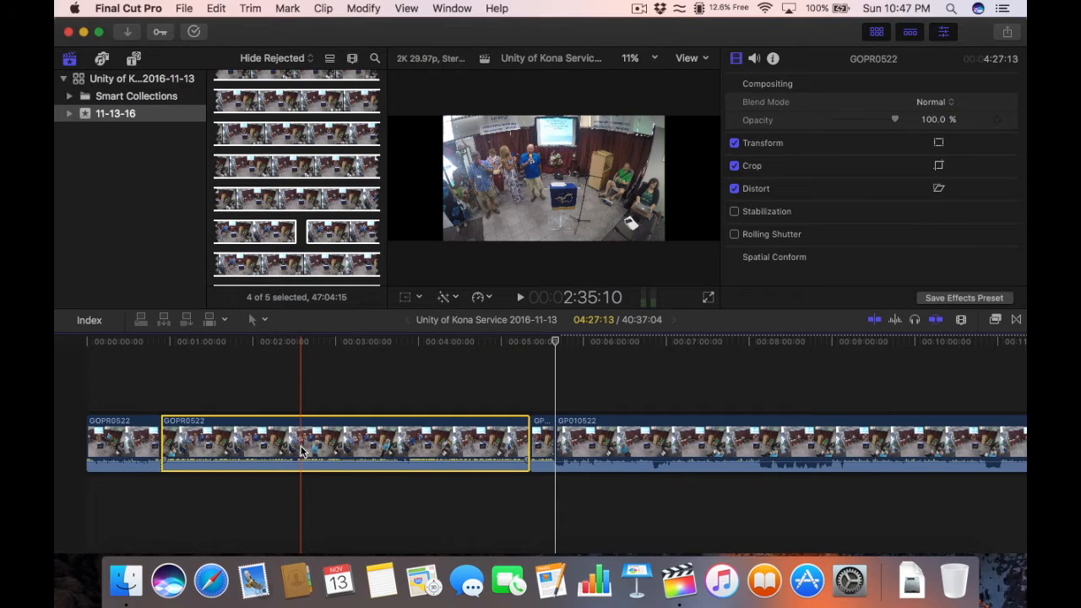
{"action": "key", "text": "Delete"}
Step: Delete the short leftover GP010522 piece, bringing the project to 35:51:08, and show the Transitions browser
{"action": "left_click", "coordinate": [175, 429]}
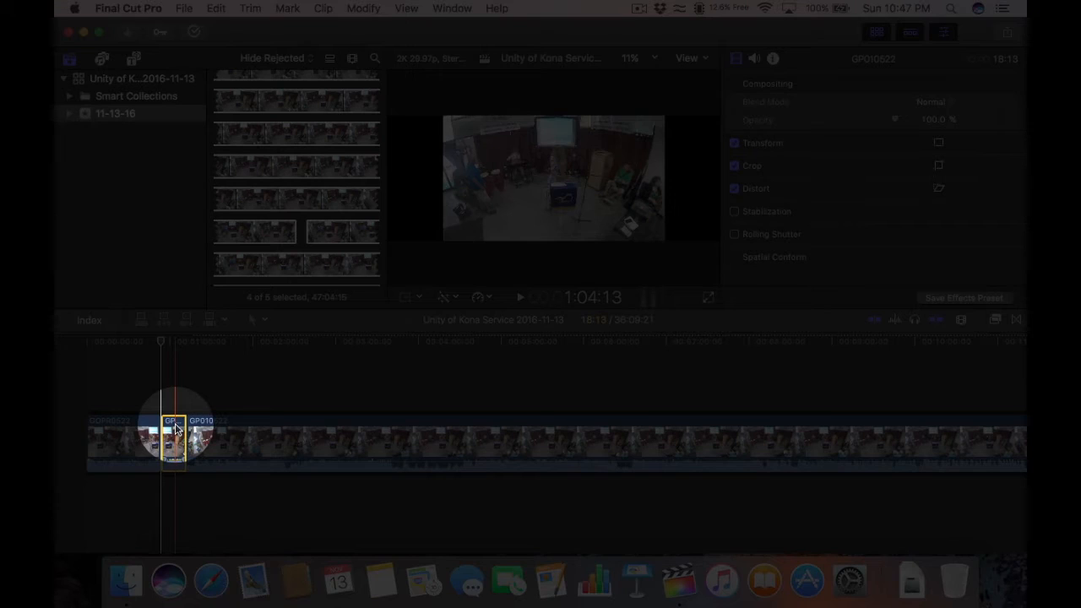
{"action": "key", "text": "Delete"}
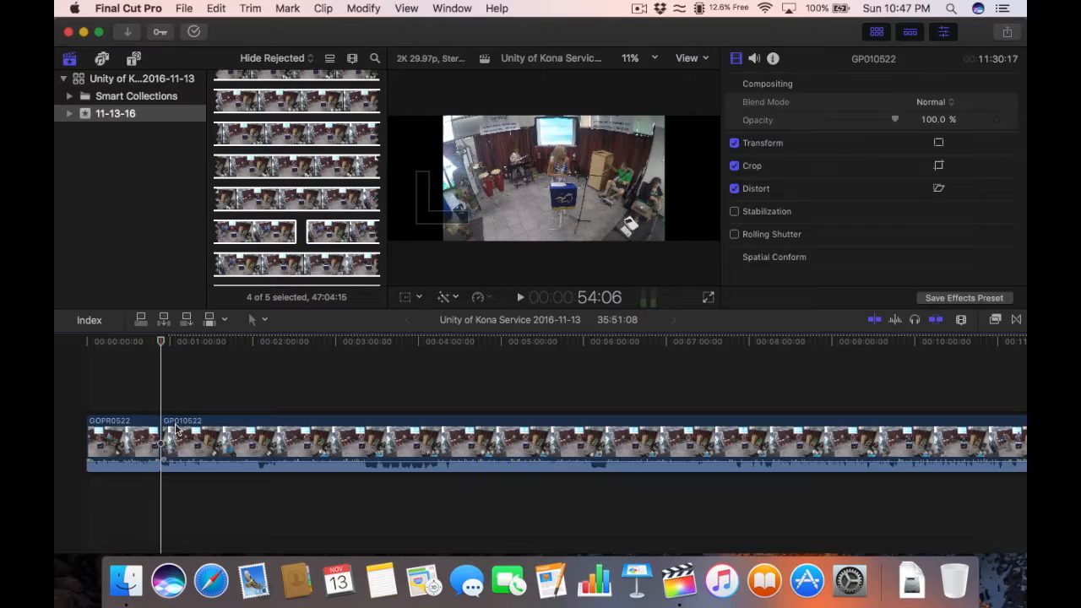
{"action": "left_click", "coordinate": [155, 342]}
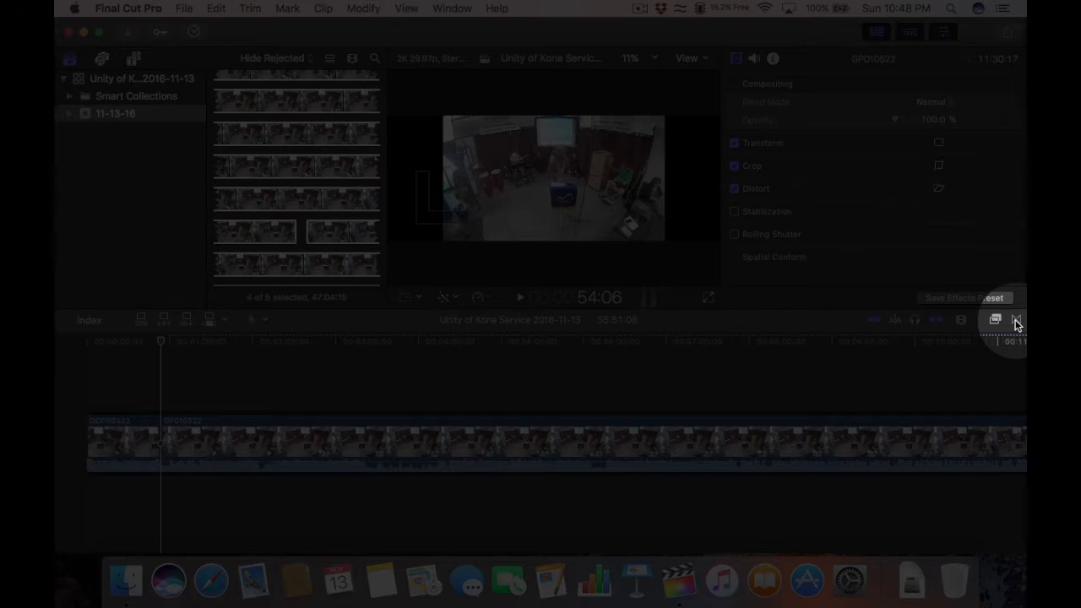
{"action": "left_click", "coordinate": [1016, 321]}
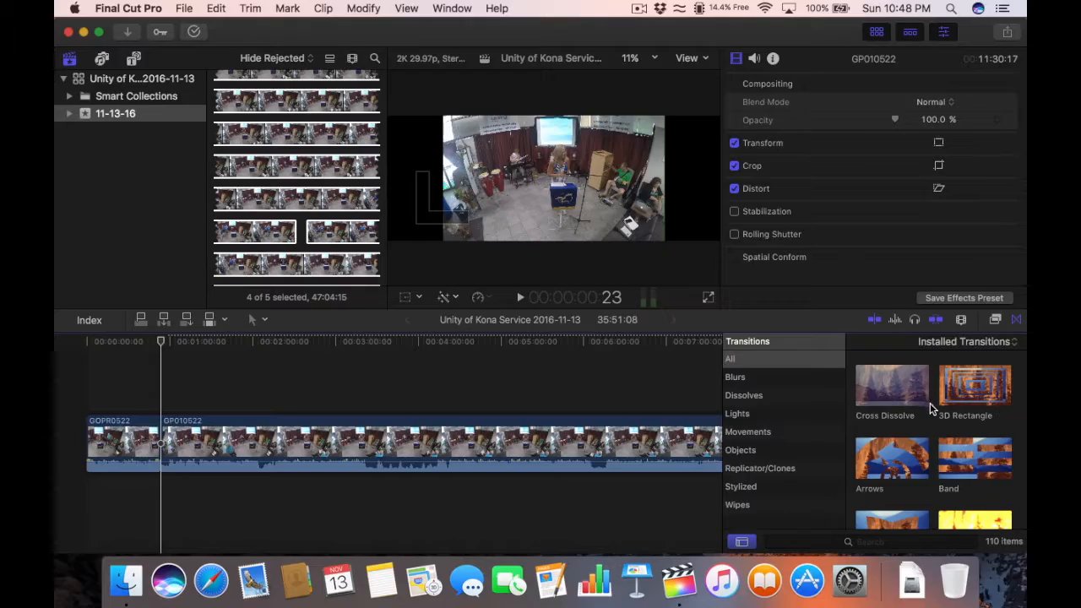
Step: Drop a 1-second Clock transition onto the GOPR0522–GP010522 edit point
{"action": "scroll", "coordinate": [933, 420], "scroll_direction": "down", "scroll_amount": 10}
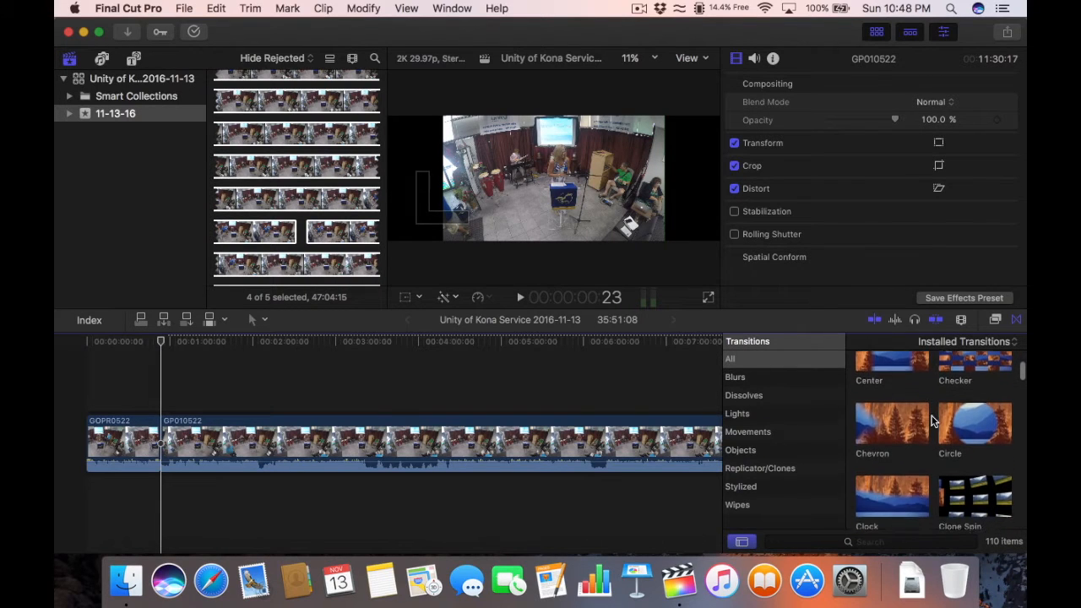
{"action": "scroll", "coordinate": [933, 421], "scroll_direction": "down", "scroll_amount": 3}
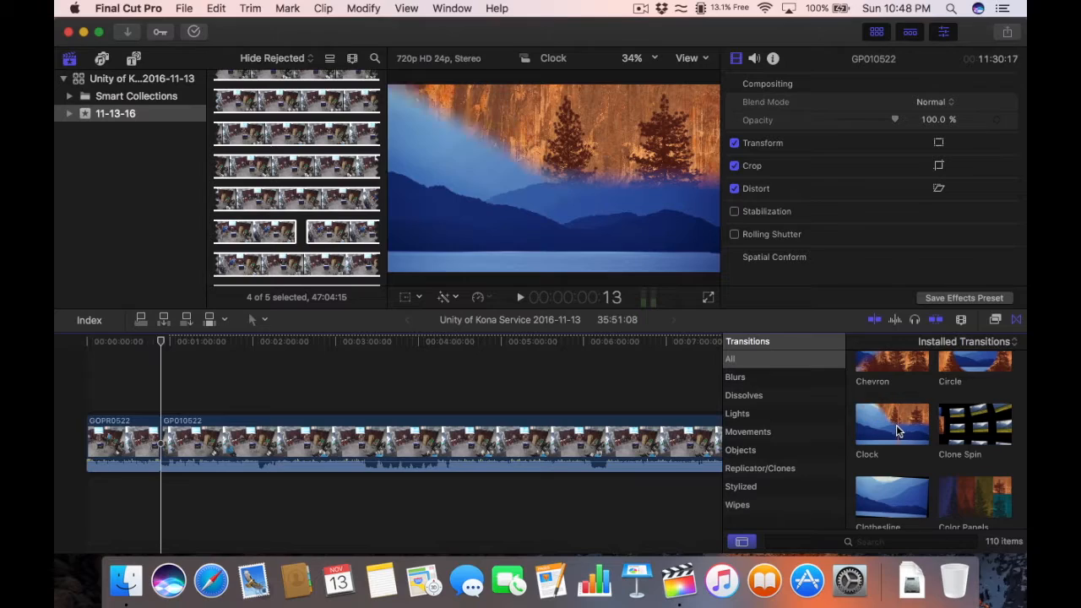
{"action": "left_click", "coordinate": [889, 432]}
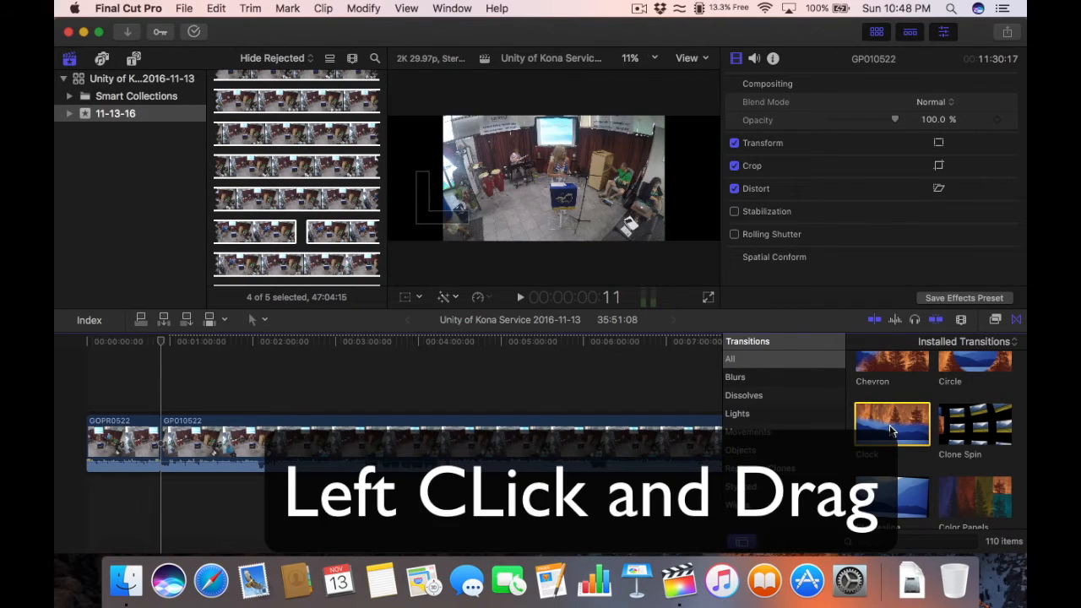
{"action": "left_click_drag", "start_coordinate": [890, 431], "coordinate": [161, 438]}
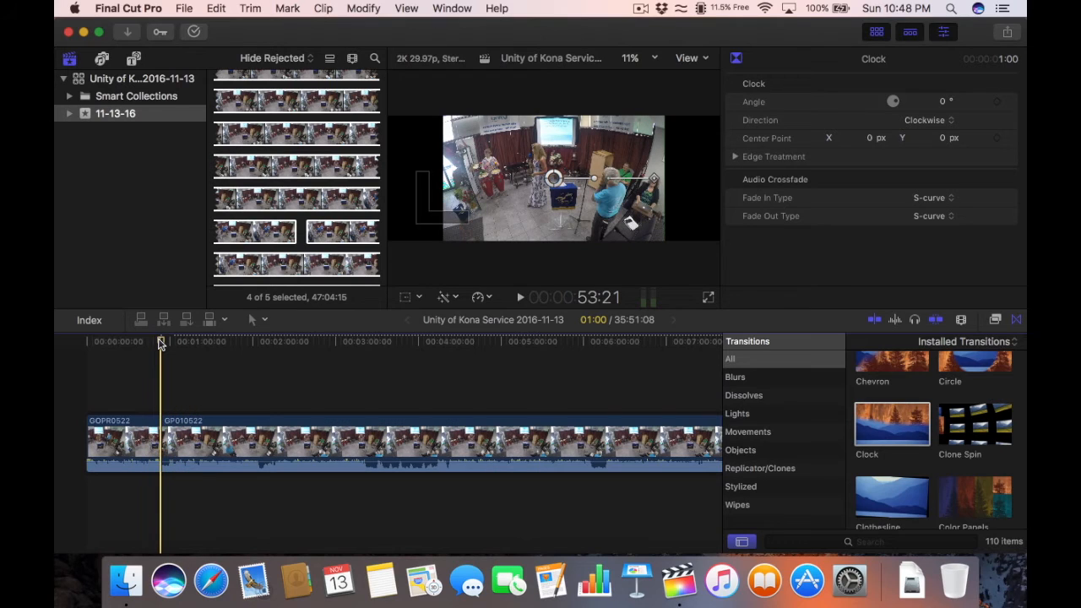
Step: Set the Clock transition's Edge Type to Solid Color with a Border of 5.0
{"action": "key", "text": "super+="}
{"action": "key", "text": "super+="}
{"action": "key", "text": "super+="}
{"action": "key", "text": "super+="}
{"action": "key", "text": "super+="}
{"action": "key", "text": "super+="}
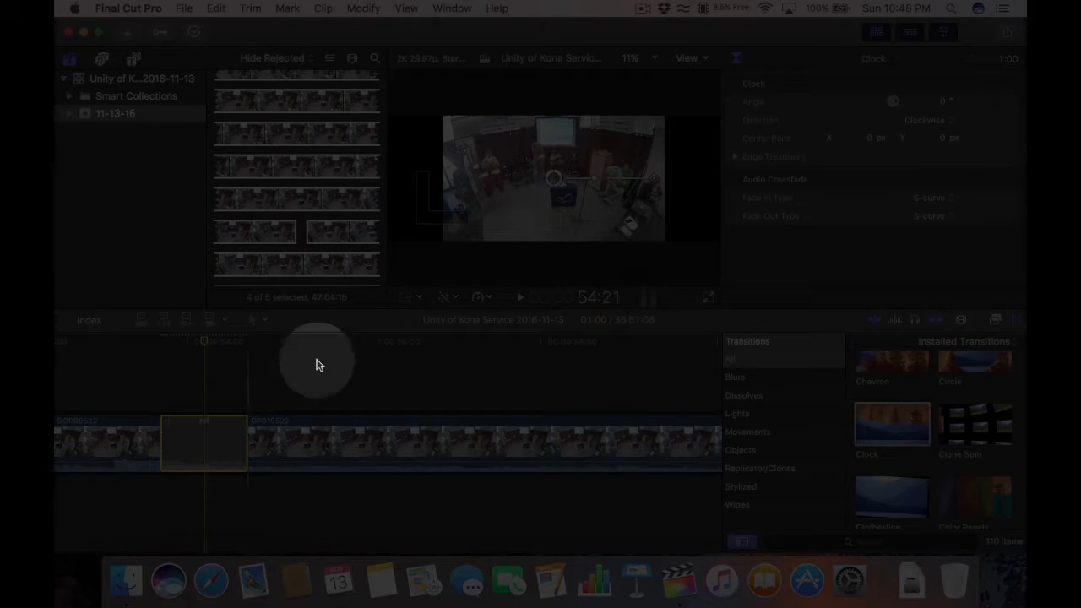
{"action": "left_click", "coordinate": [736, 157]}
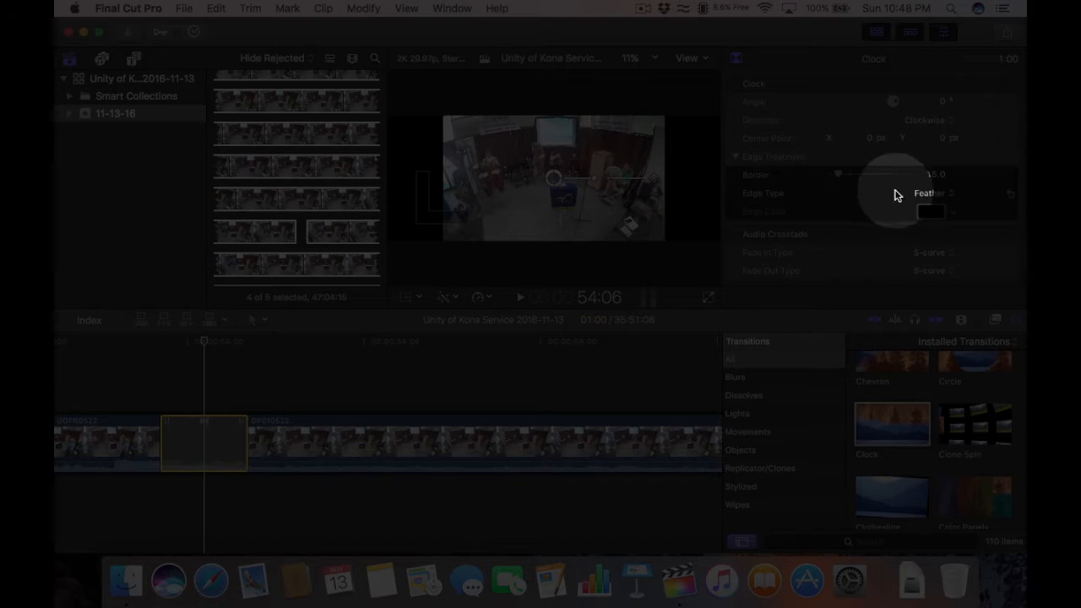
{"action": "left_click", "coordinate": [931, 193]}
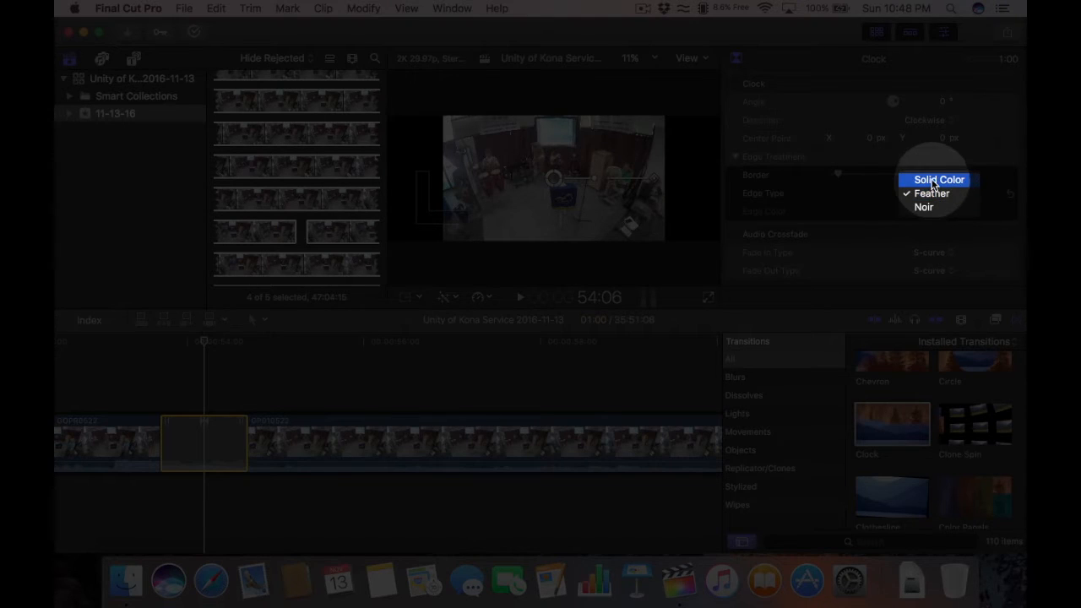
{"action": "left_click", "coordinate": [933, 180]}
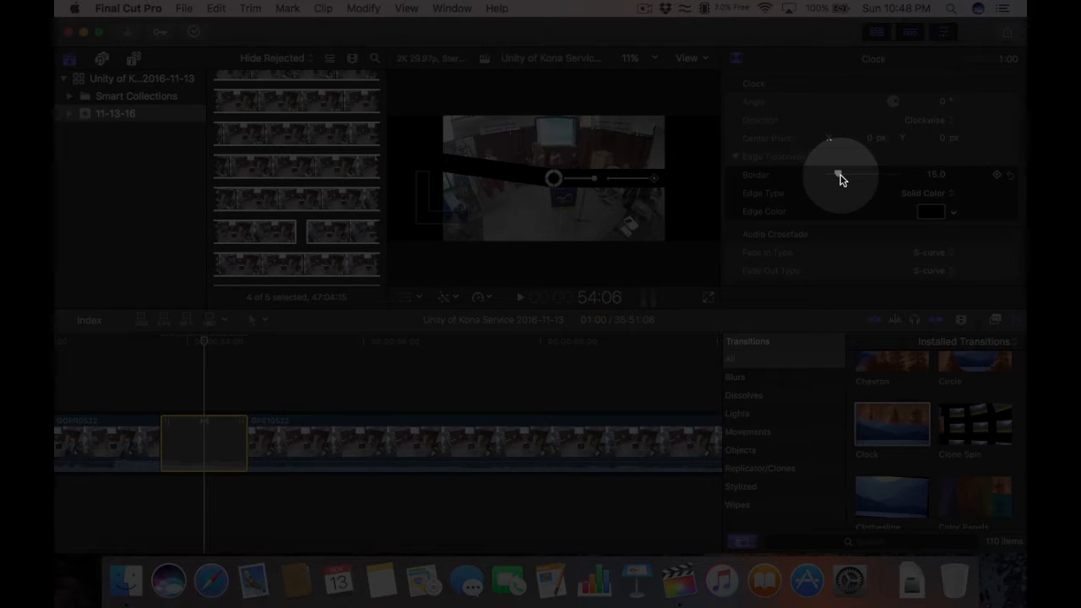
{"action": "left_click_drag", "start_coordinate": [837, 176], "coordinate": [833, 179]}
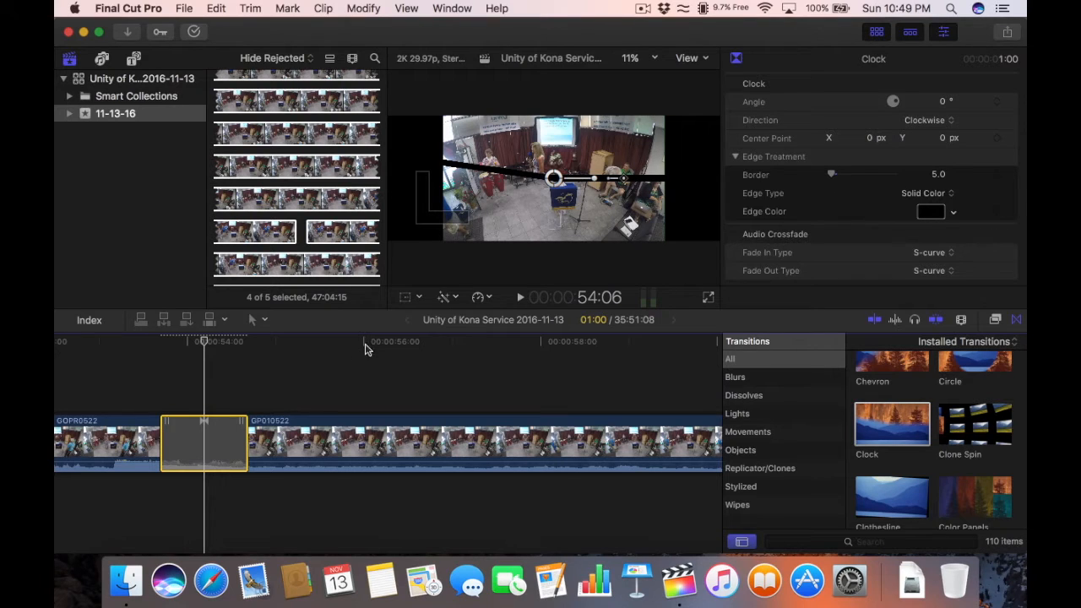
Step: Preview the transition from just before the GOPR0522–GP010522 edit
{"action": "left_click", "coordinate": [95, 343]}
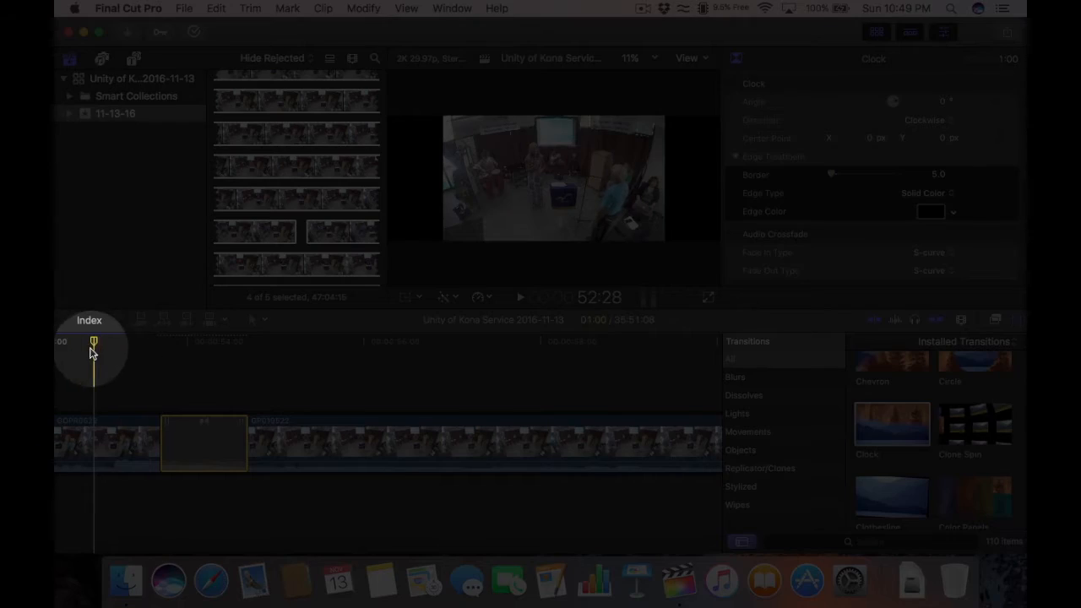
{"action": "key", "text": "super+minus"}
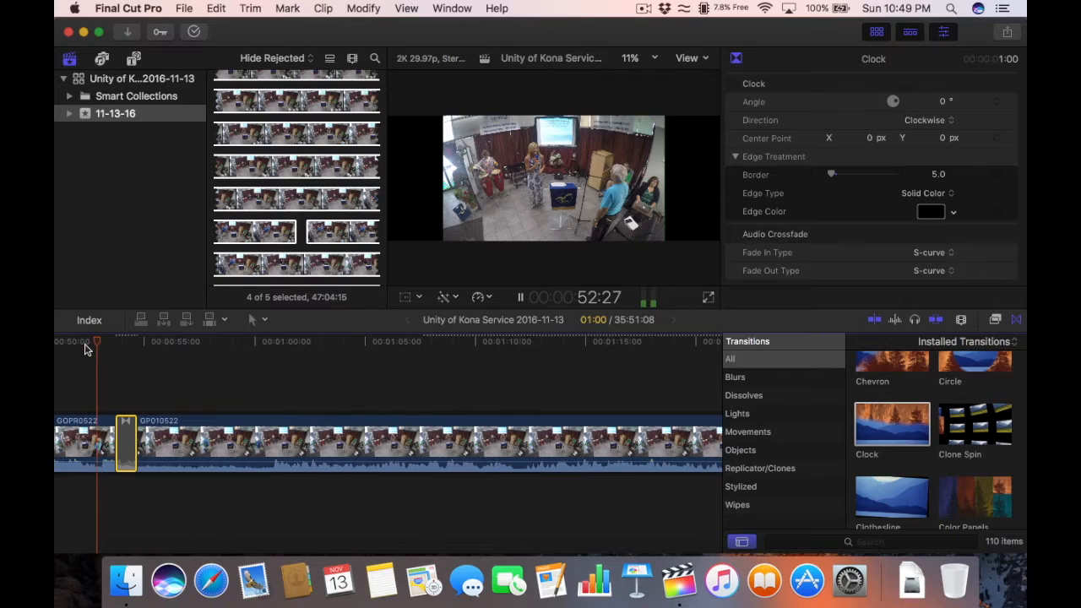
{"action": "key", "text": "space"}
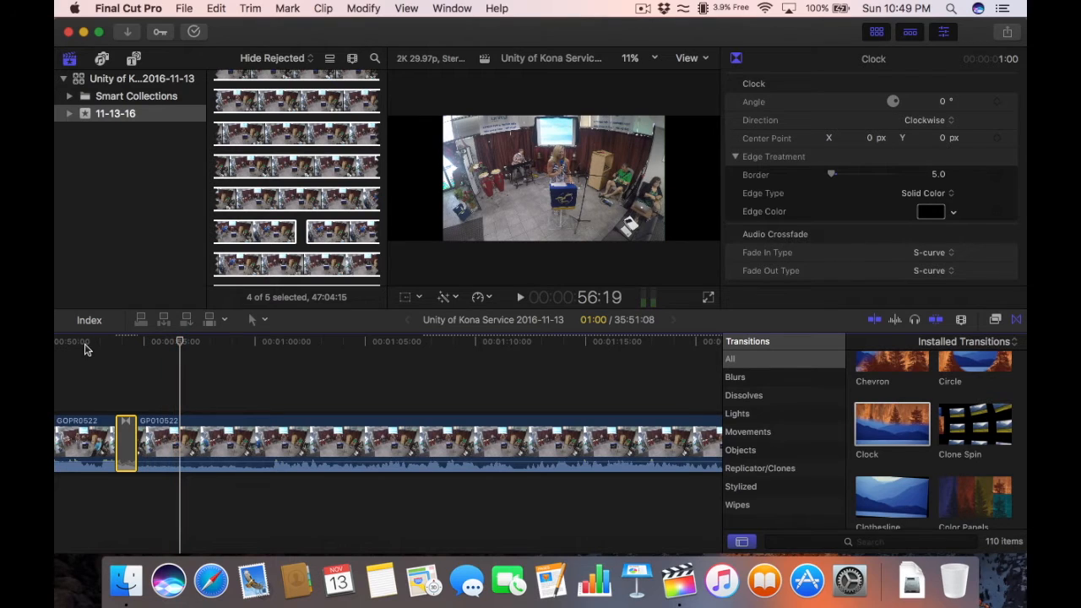
{"action": "key", "text": "space"}
Step: With the Select tool, delete the 7:36:23 GP010522 clip near the start of the timeline
{"action": "scroll", "coordinate": [190, 346], "scroll_direction": "left", "scroll_amount": 3}
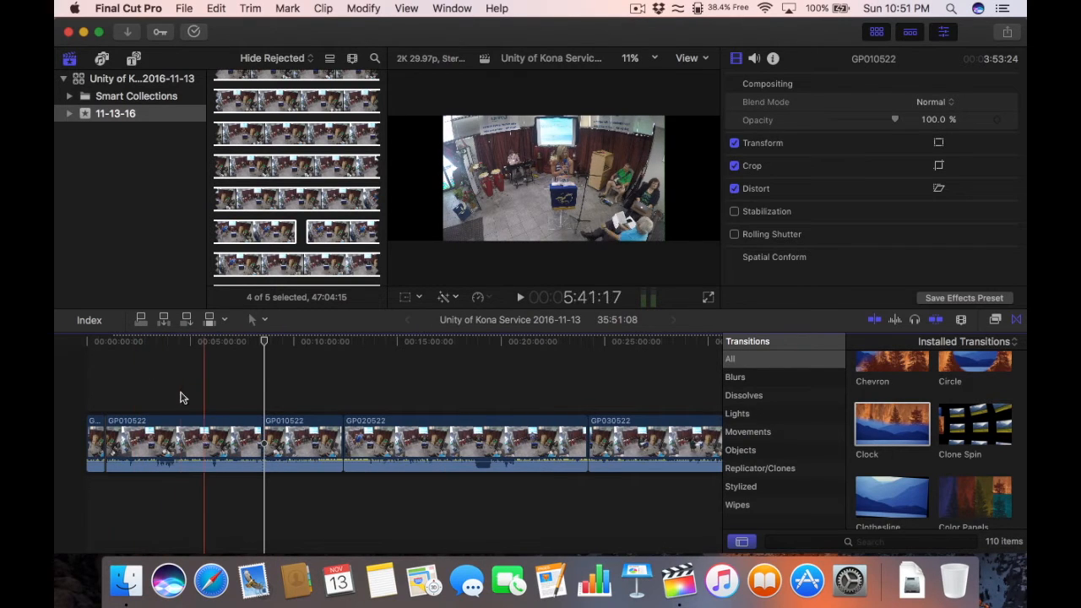
{"action": "left_click", "coordinate": [265, 320]}
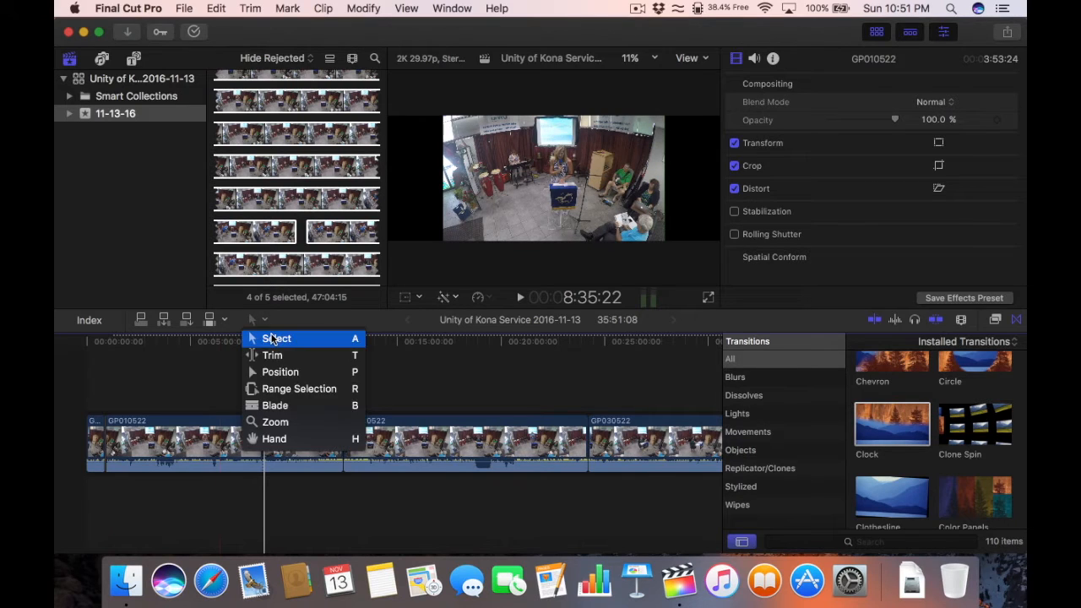
{"action": "left_click", "coordinate": [275, 337]}
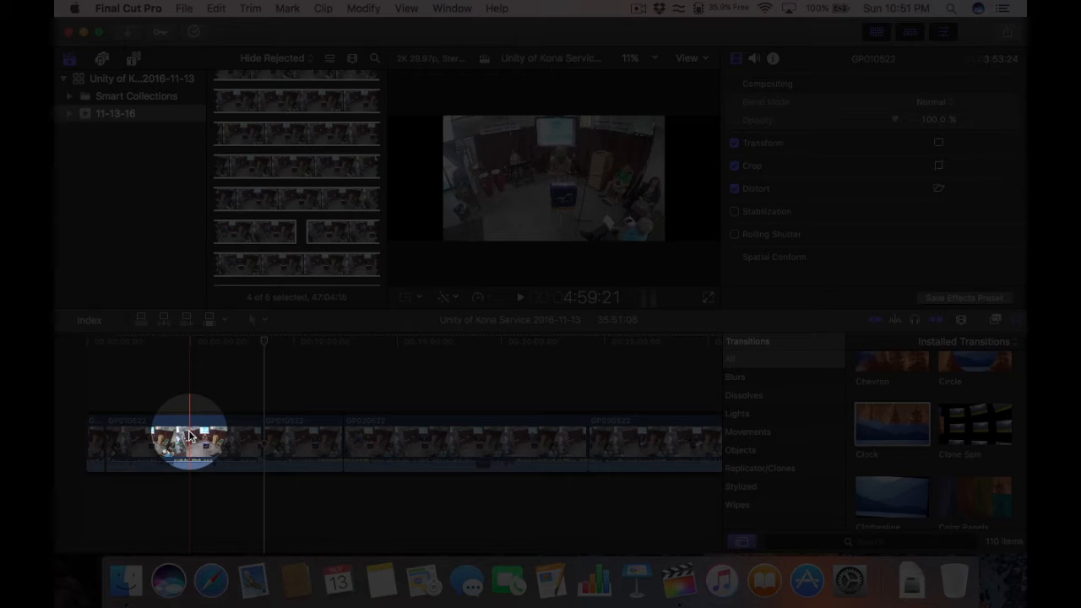
{"action": "left_click", "coordinate": [190, 436]}
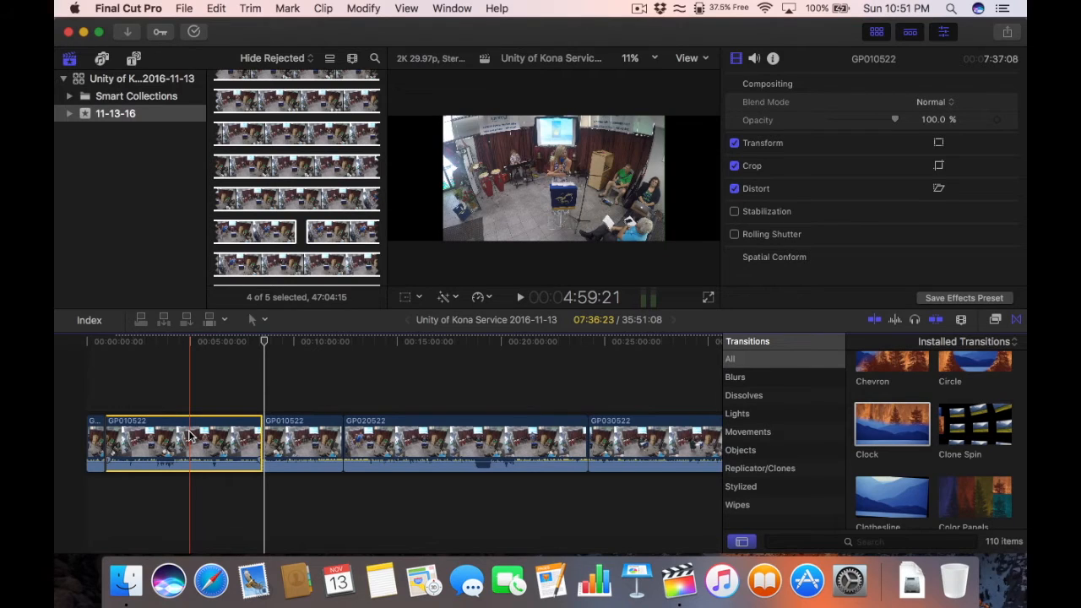
{"action": "key", "text": "Delete"}
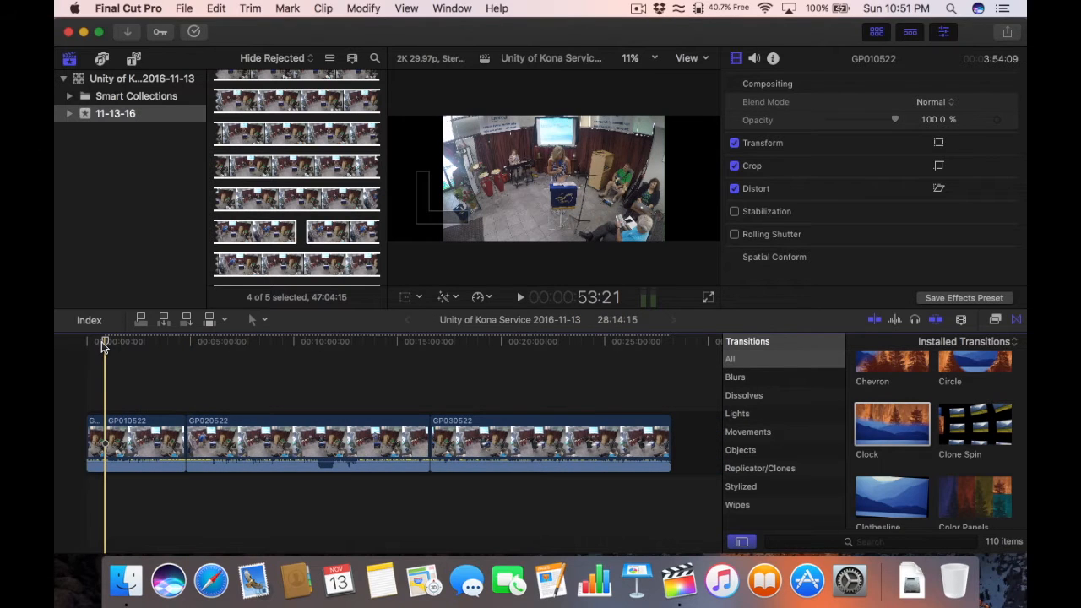
{"action": "key", "text": "super+="}
{"action": "key", "text": "super+="}
{"action": "key", "text": "super+="}
{"action": "key", "text": "super+="}
{"action": "scroll", "coordinate": [125, 345], "scroll_direction": "right", "scroll_amount": 2}
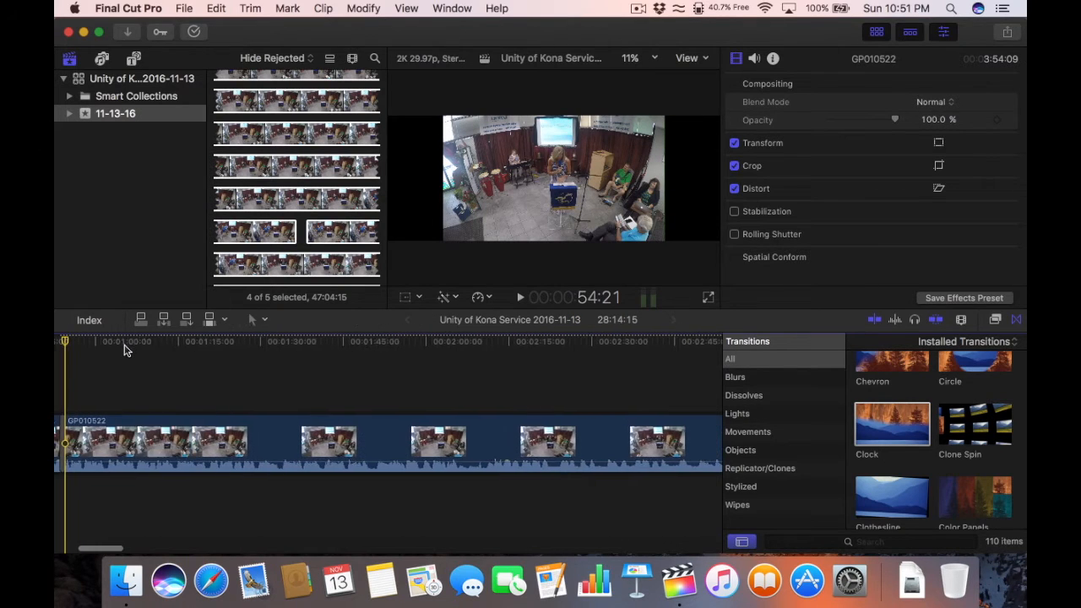
{"action": "scroll", "coordinate": [125, 350], "scroll_direction": "left", "scroll_amount": 3}
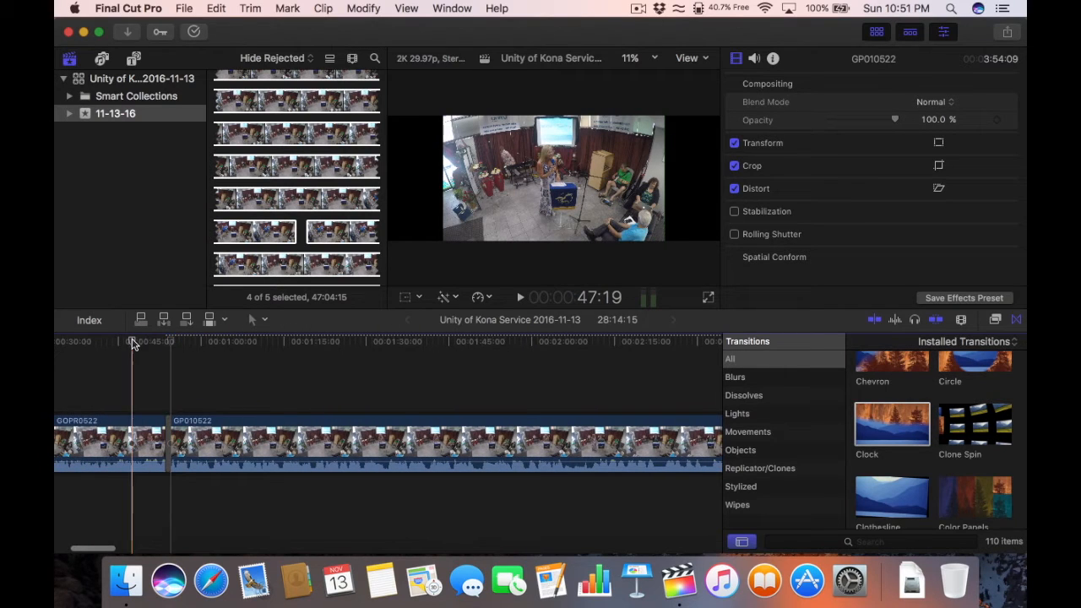
{"action": "left_click", "coordinate": [132, 344]}
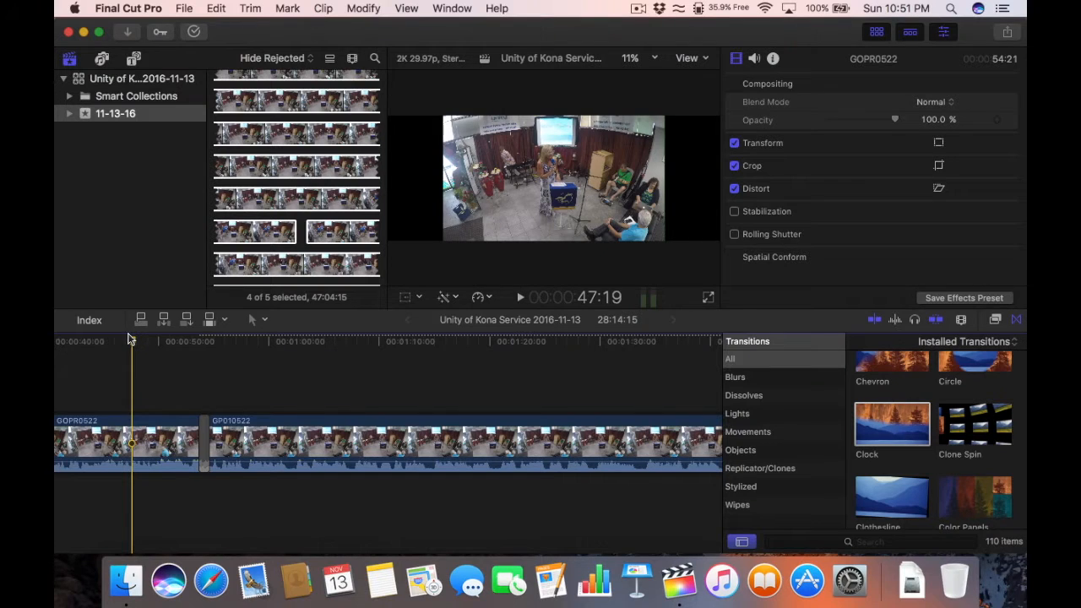
{"action": "key", "text": "space"}
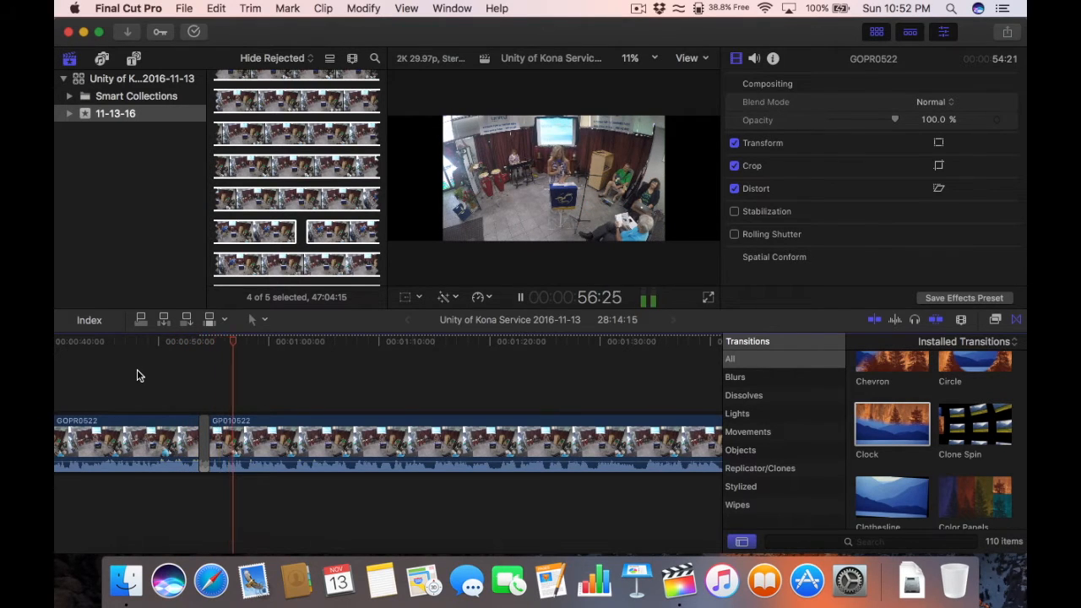
{"action": "key", "text": "space"}
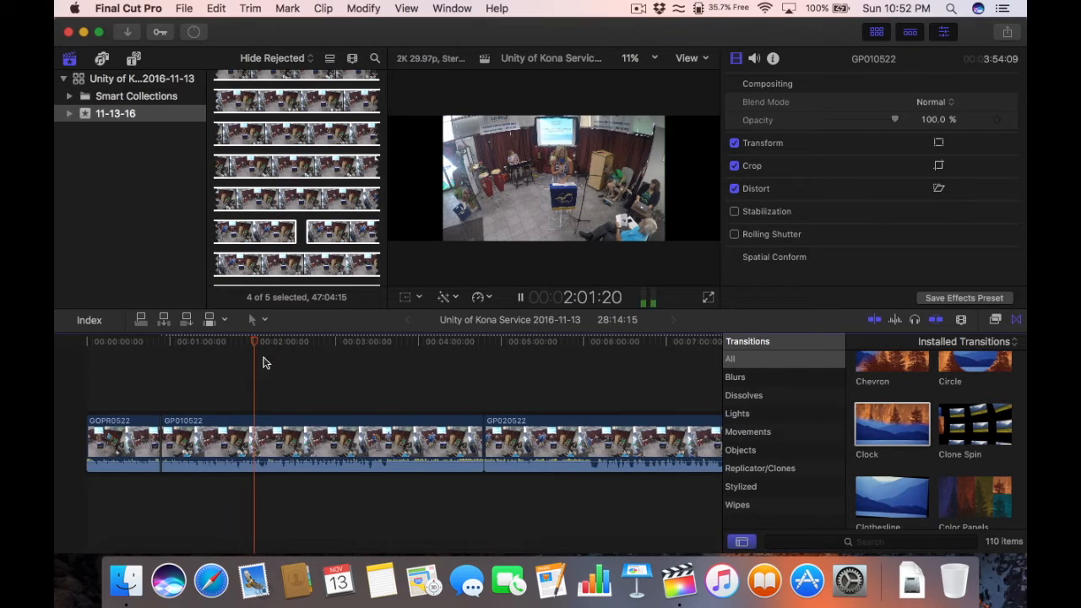
Step: Zoom in around 2:06 and park the playhead at 2:07:12 in GP010522
{"action": "key", "text": "space"}
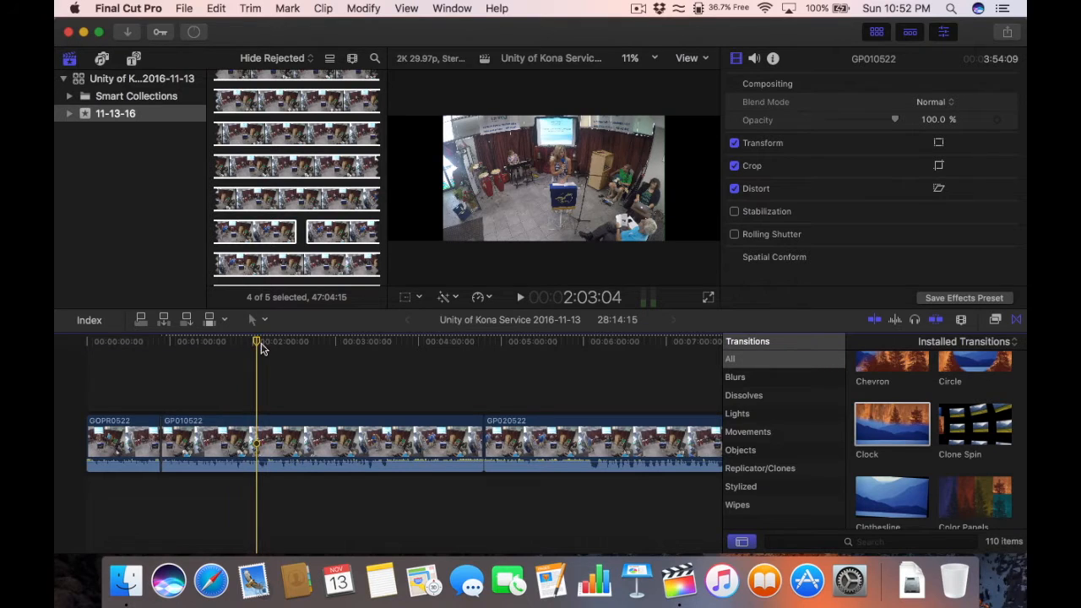
{"action": "left_click", "coordinate": [261, 342]}
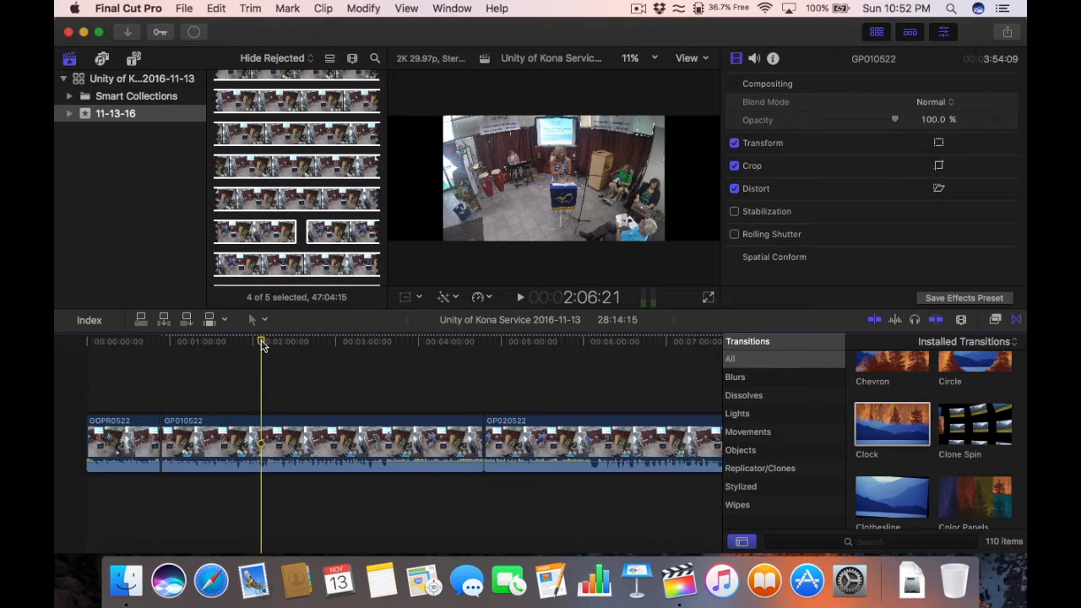
{"action": "key", "text": "super+equal"}
{"action": "key", "text": "space"}
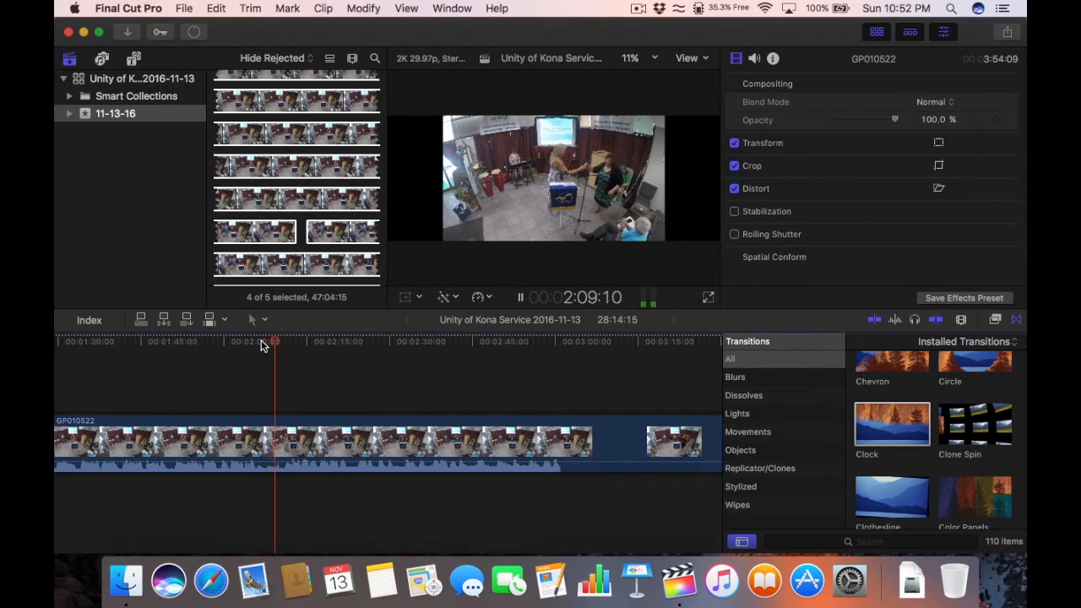
{"action": "key", "text": "space"}
{"action": "left_click", "coordinate": [261, 342]}
{"action": "left_click", "coordinate": [264, 342]}
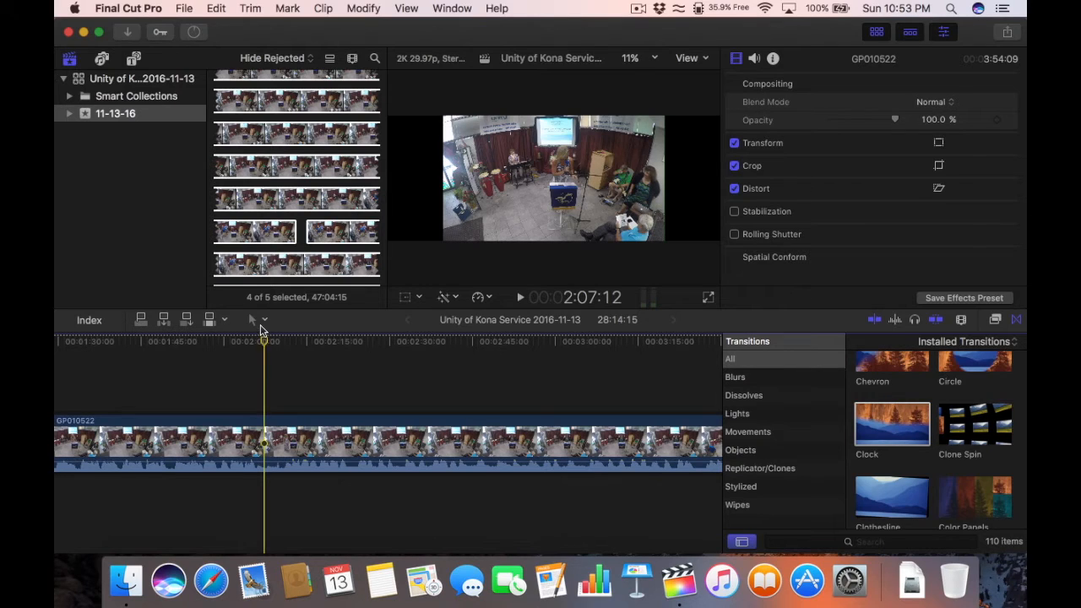
{"action": "left_click", "coordinate": [260, 326]}
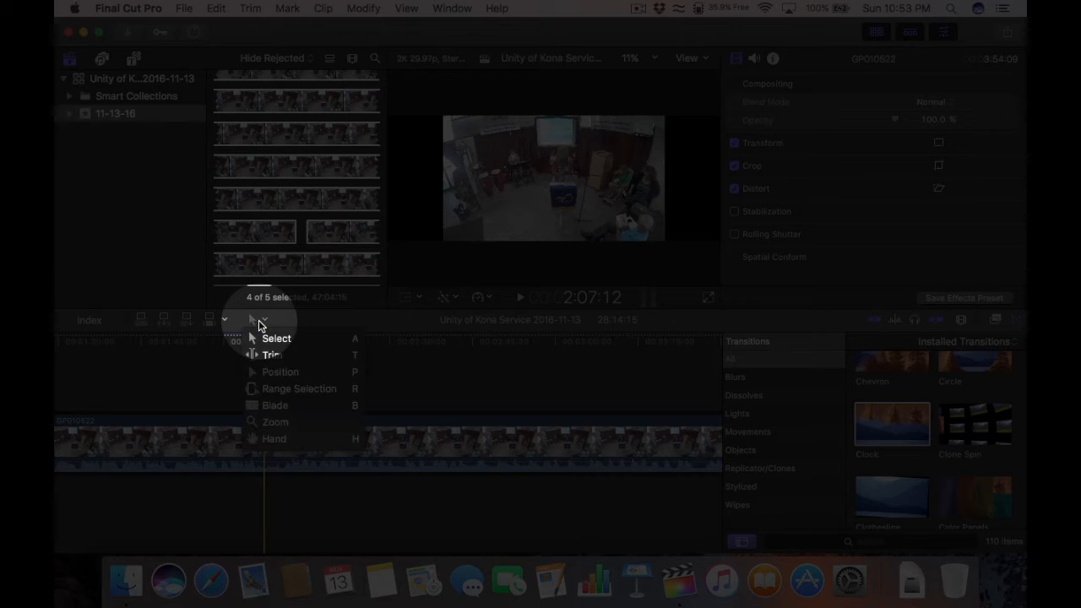
{"action": "left_click", "coordinate": [277, 425]}
{"action": "left_click", "coordinate": [258, 435]}
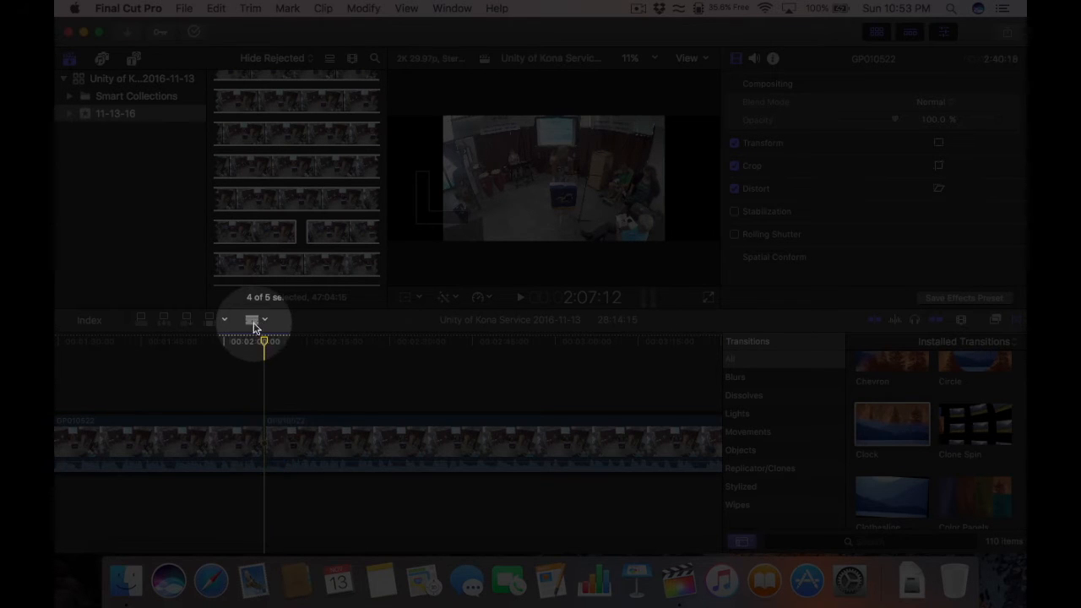
{"action": "left_click", "coordinate": [255, 325]}
{"action": "left_click", "coordinate": [259, 342]}
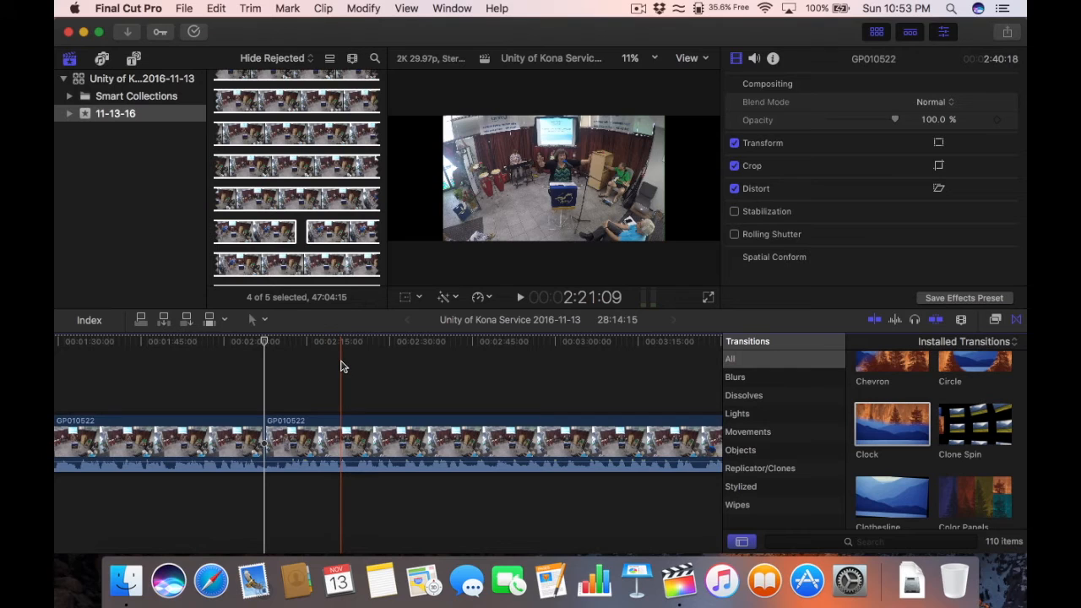
{"action": "key", "text": "space"}
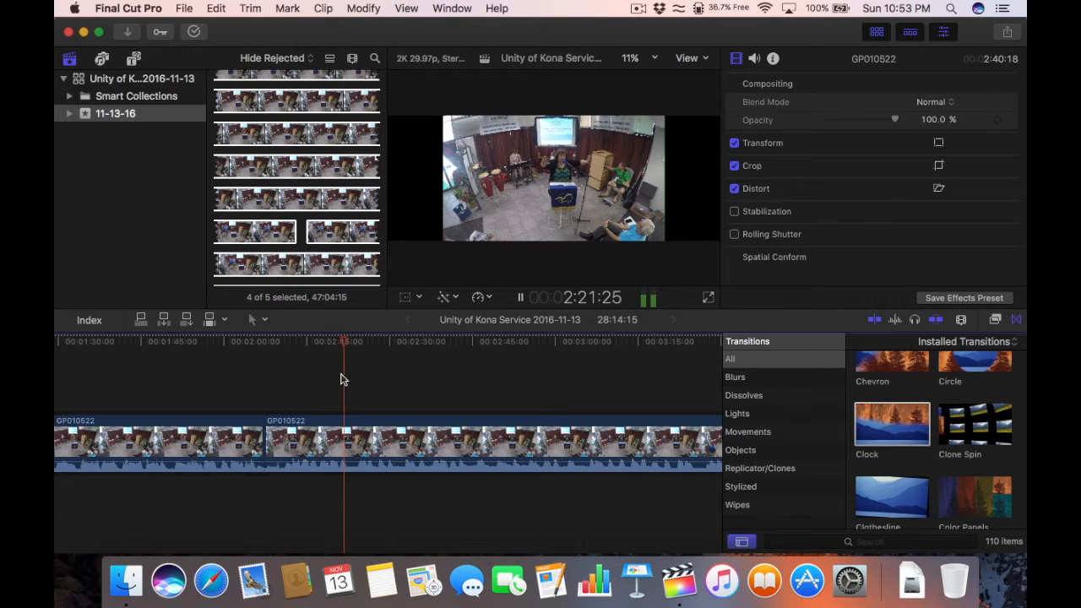
{"action": "key", "text": "super+minus"}
{"action": "key", "text": "super+minus"}
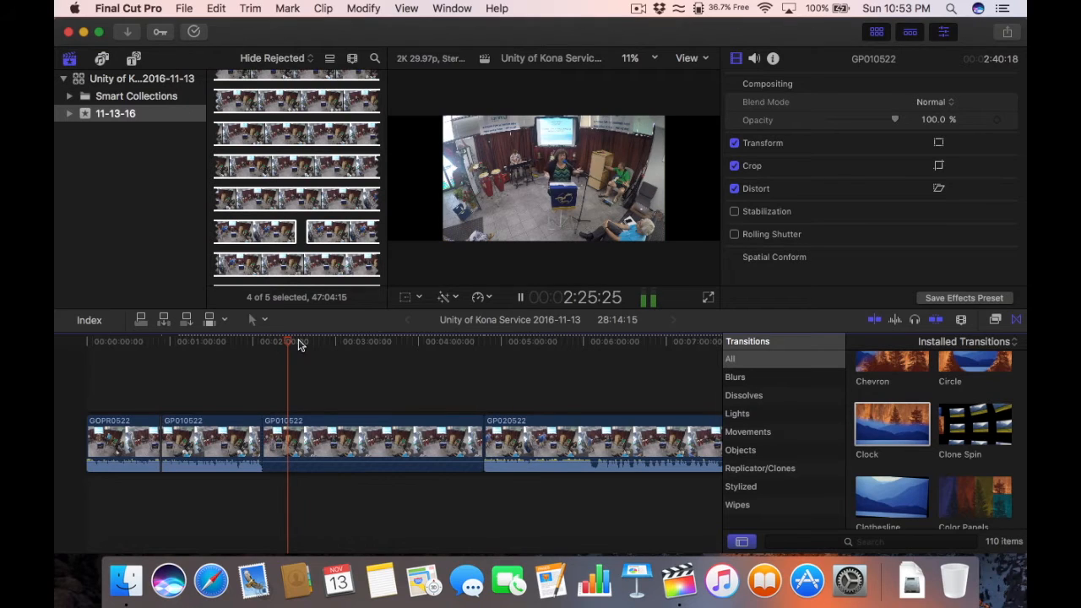
{"action": "key", "text": "space"}
{"action": "left_click", "coordinate": [307, 343]}
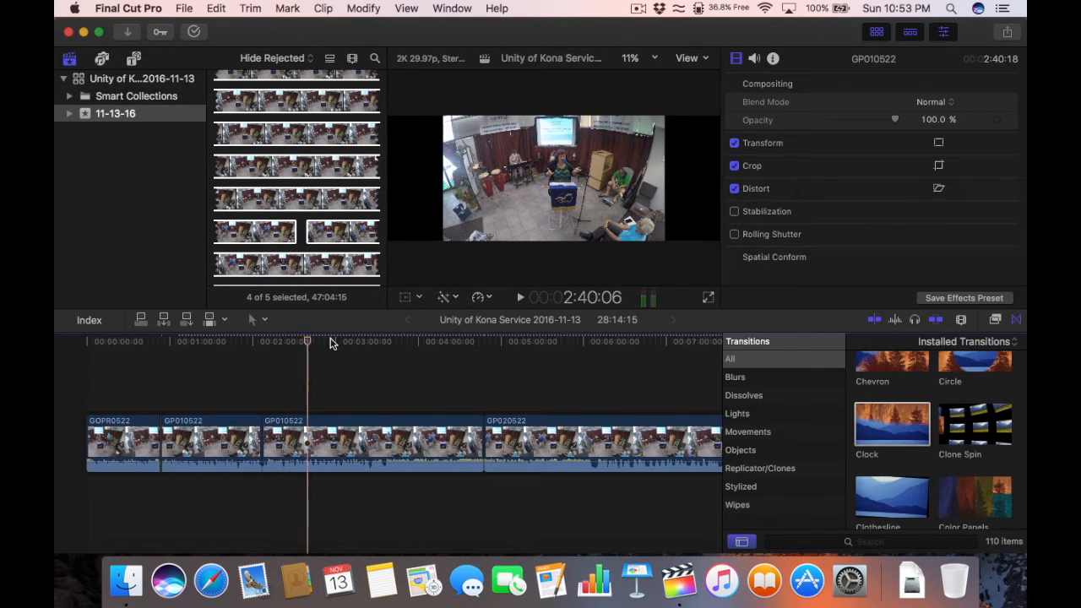
{"action": "left_click", "coordinate": [331, 342]}
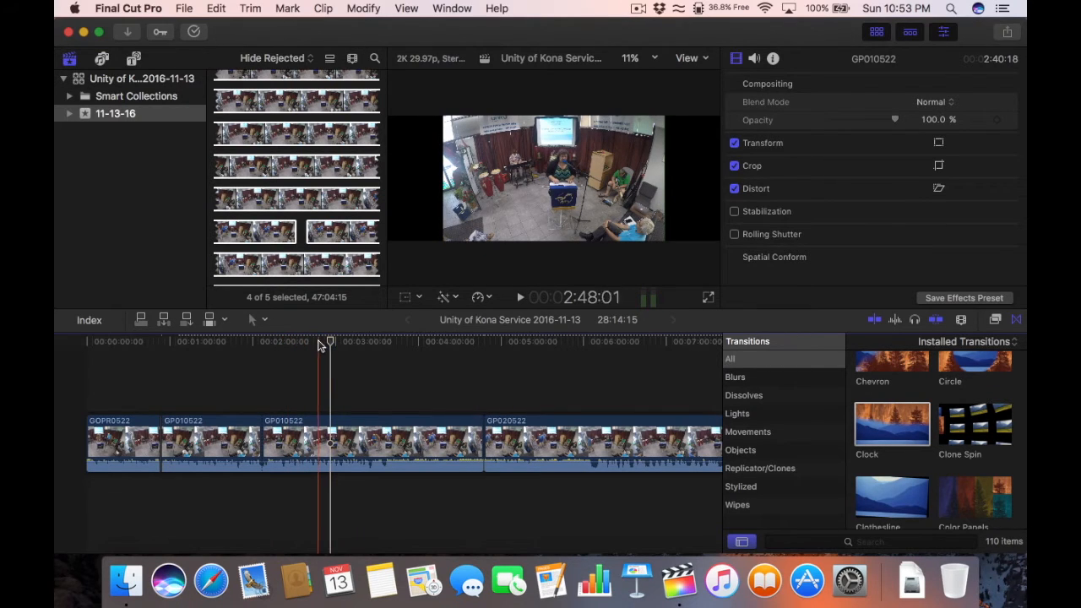
{"action": "left_click", "coordinate": [317, 343]}
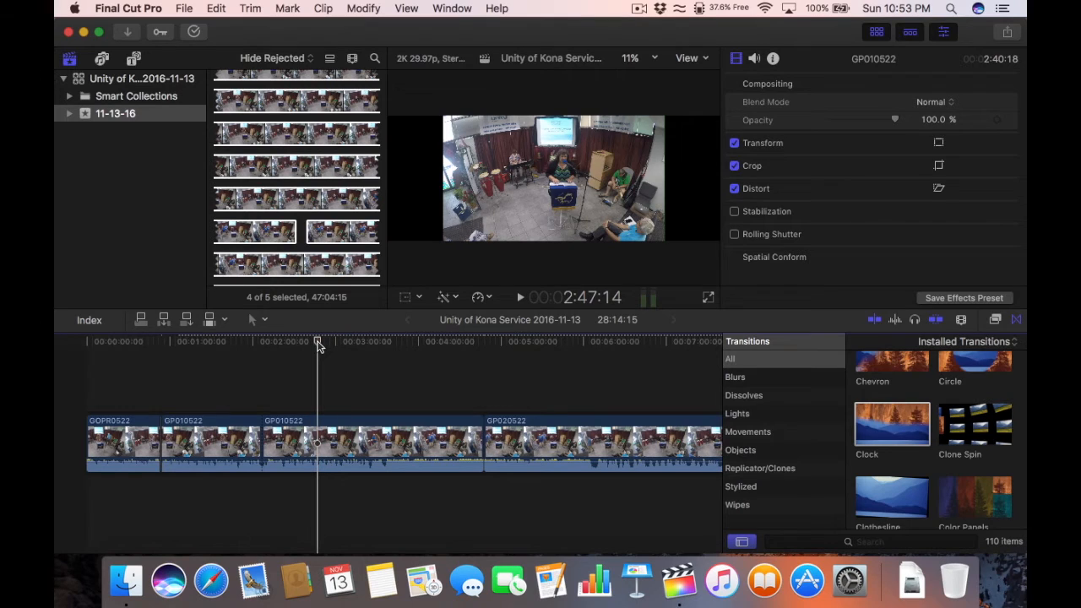
{"action": "key", "text": "space"}
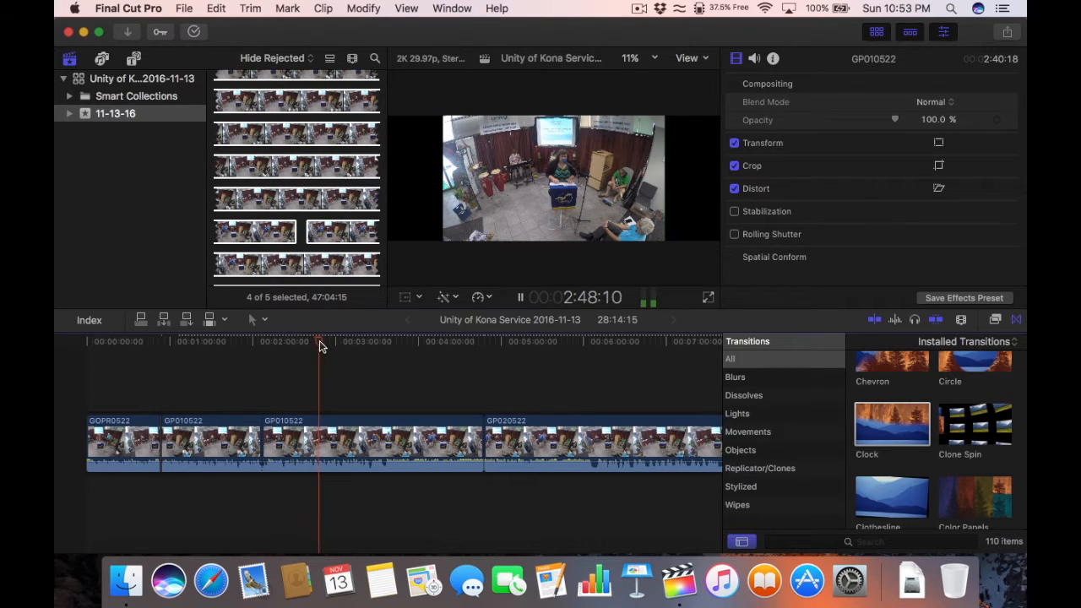
{"action": "key", "text": "space"}
{"action": "left_click", "coordinate": [328, 342]}
{"action": "key", "text": "space"}
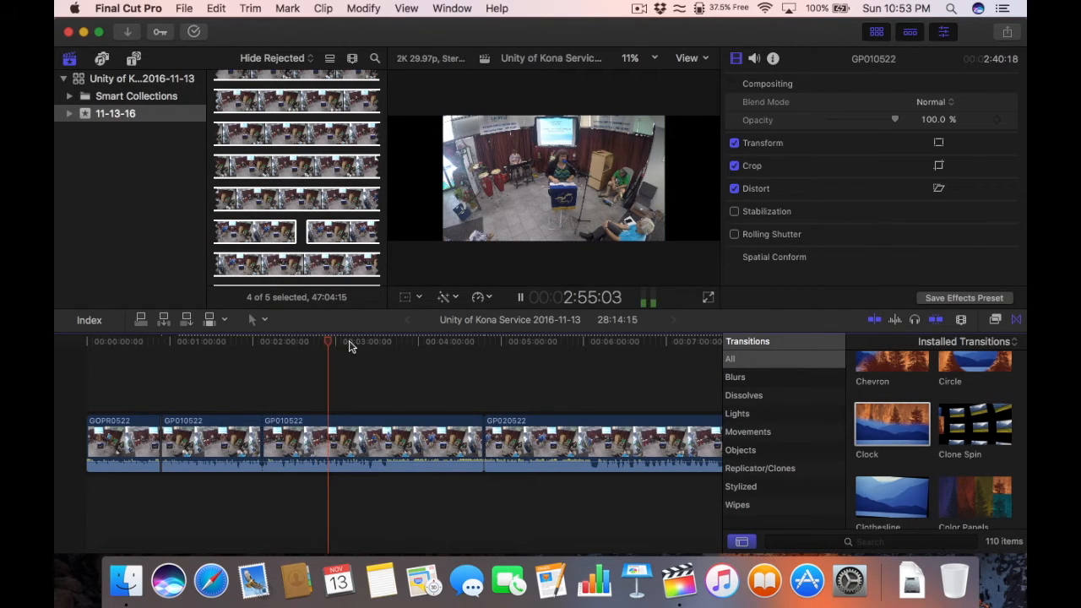
{"action": "key", "text": "space"}
{"action": "left_click", "coordinate": [349, 342]}
{"action": "left_click", "coordinate": [369, 342]}
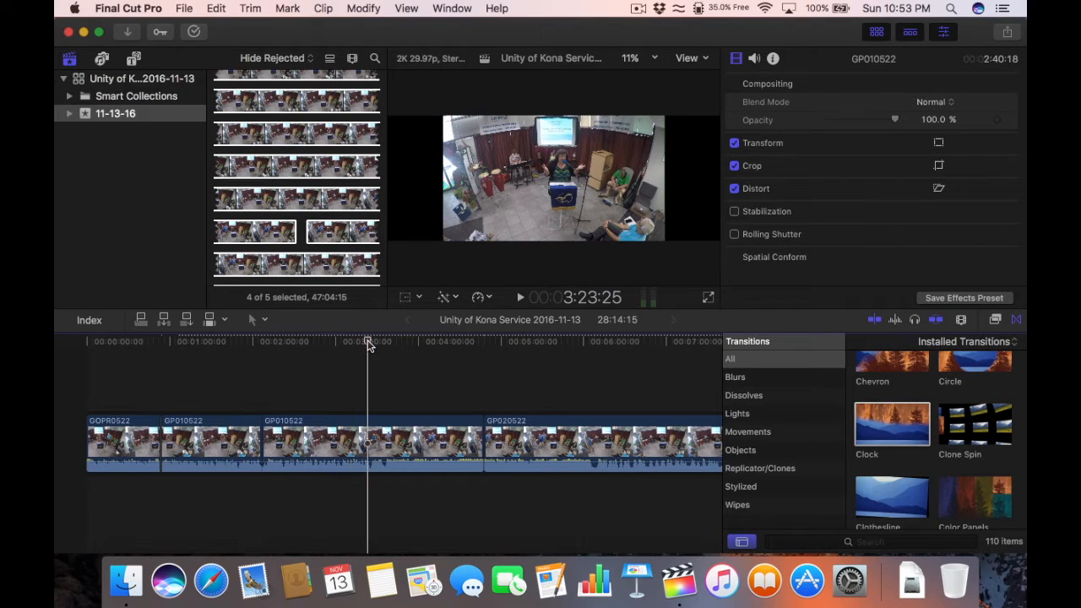
{"action": "key", "text": "space"}
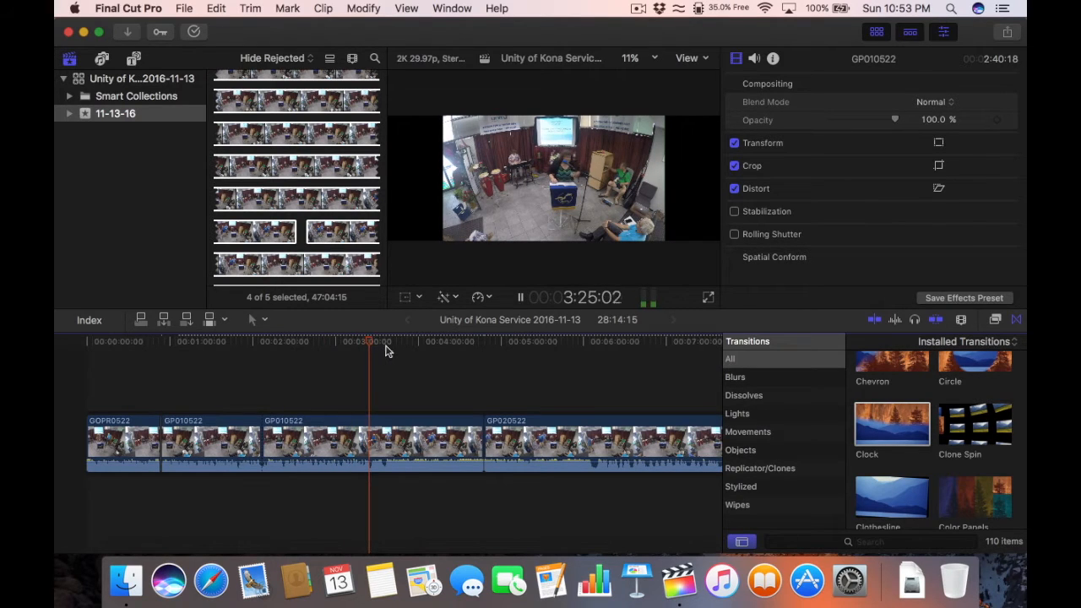
Step: Park the playhead at 3:26:09 in the GP010522 clip
{"action": "key", "text": "space"}
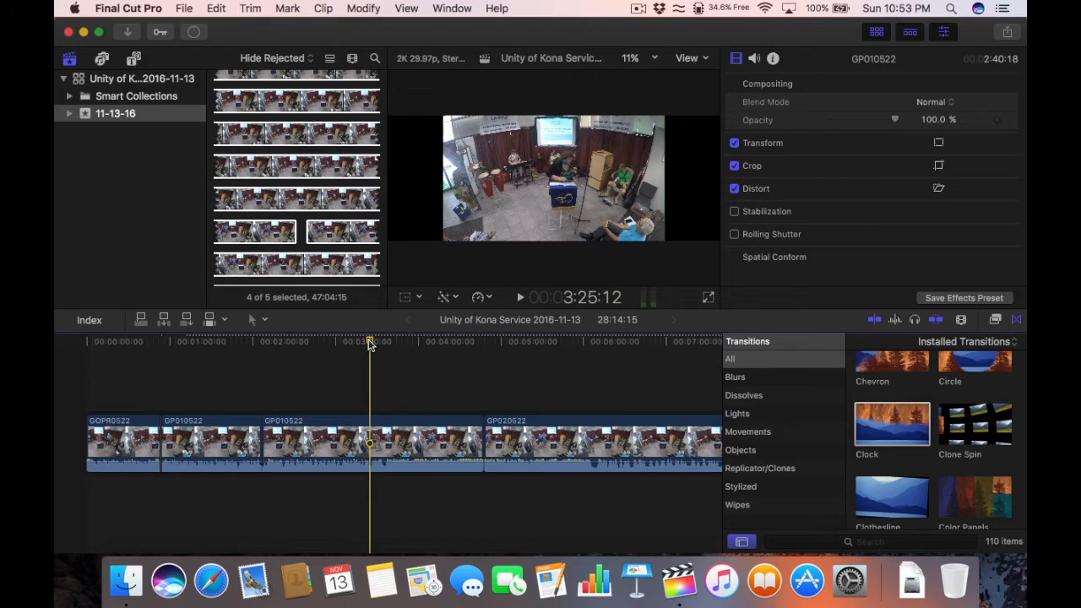
{"action": "key", "text": "super+equal"}
{"action": "key", "text": "super+equal"}
{"action": "key", "text": "super+equal"}
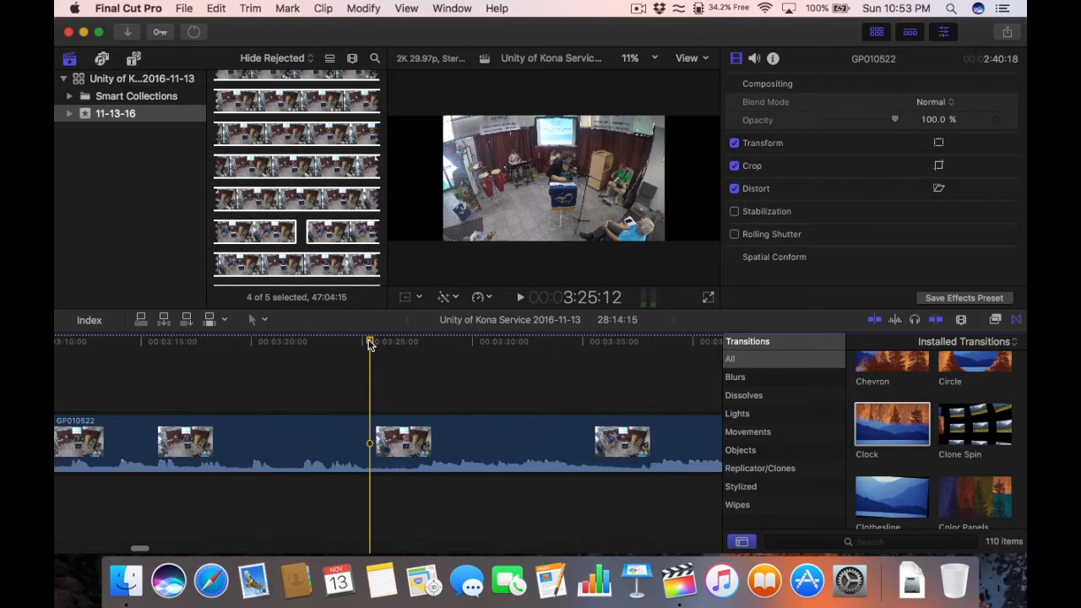
{"action": "key", "text": "super+minus"}
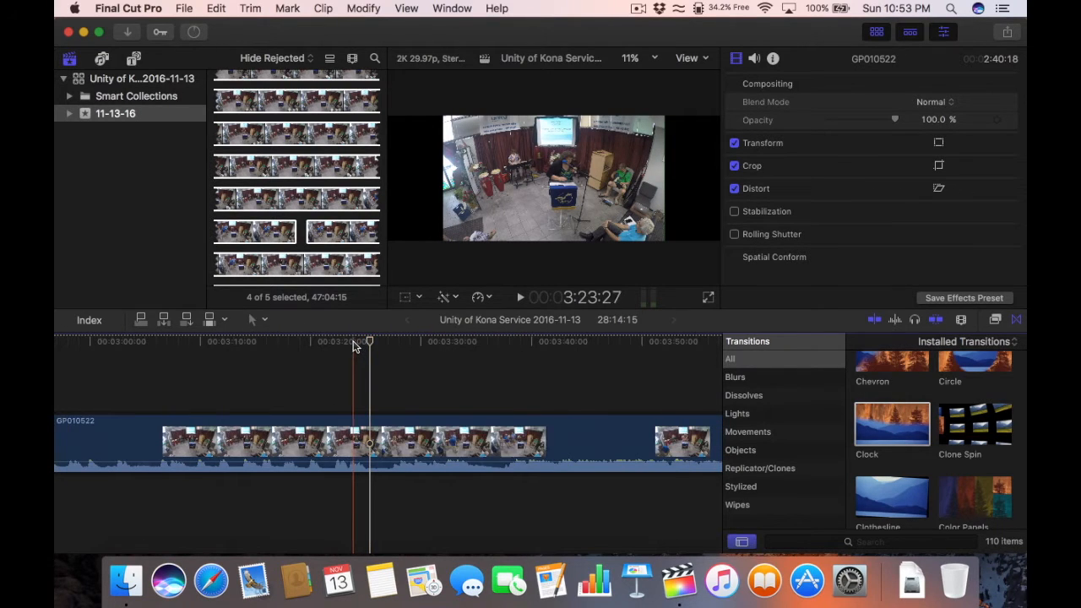
{"action": "left_click", "coordinate": [339, 343]}
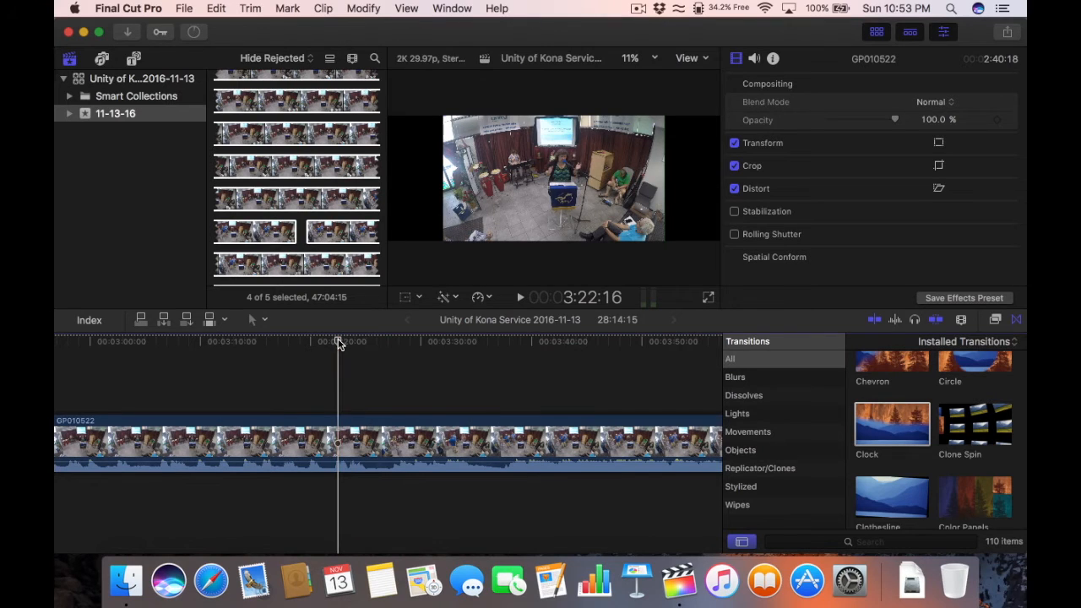
{"action": "key", "text": "space"}
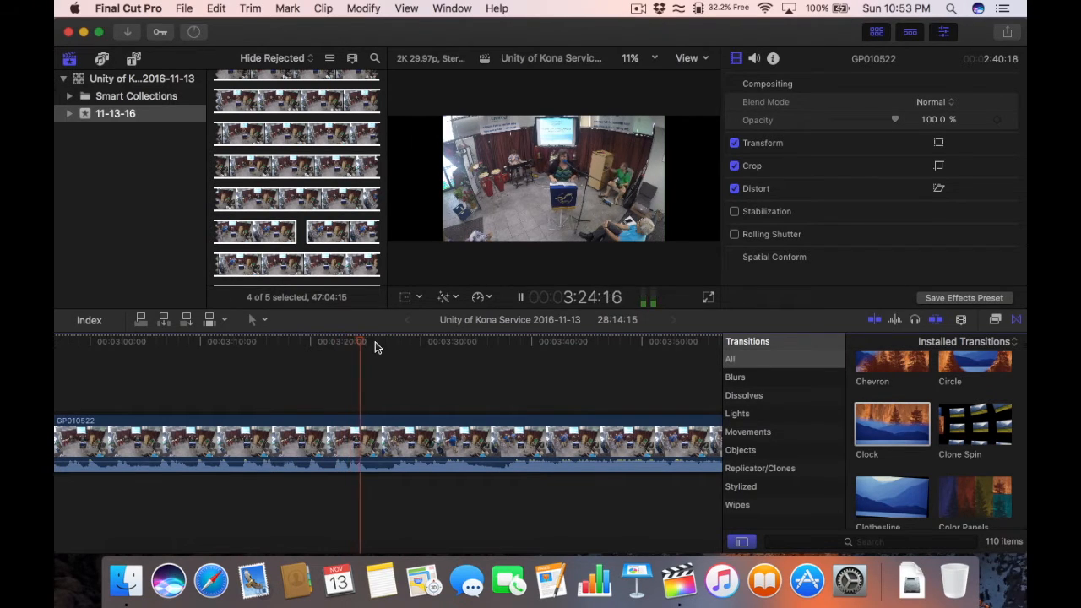
{"action": "left_click", "coordinate": [383, 346]}
{"action": "left_click_drag", "start_coordinate": [384, 347], "coordinate": [381, 346]}
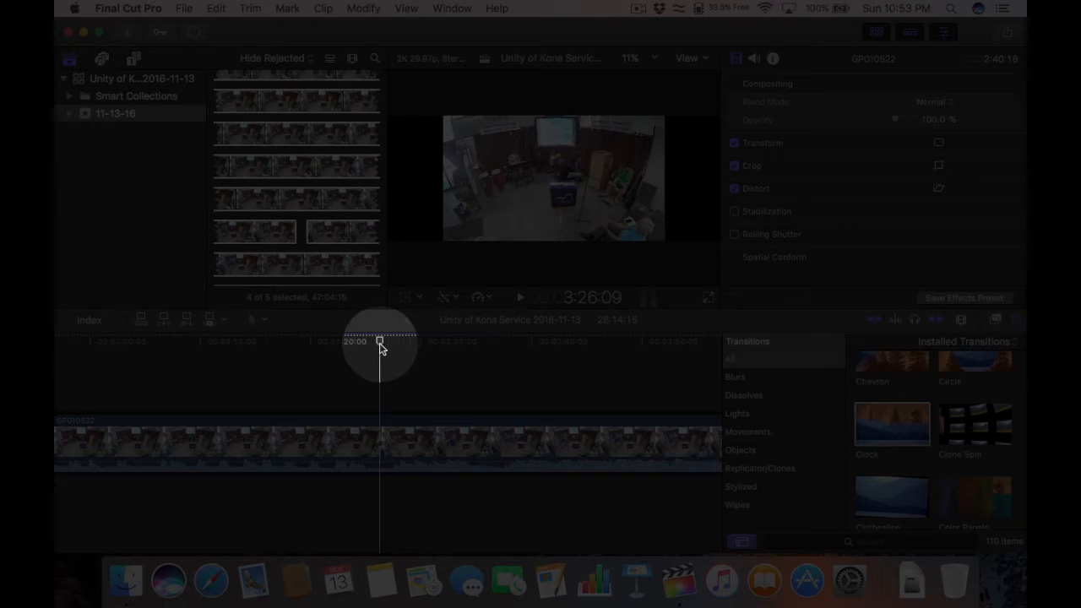
Step: Blade GP010522 at 3:26, then return to the Select tool and zoom out
{"action": "left_click", "coordinate": [266, 319]}
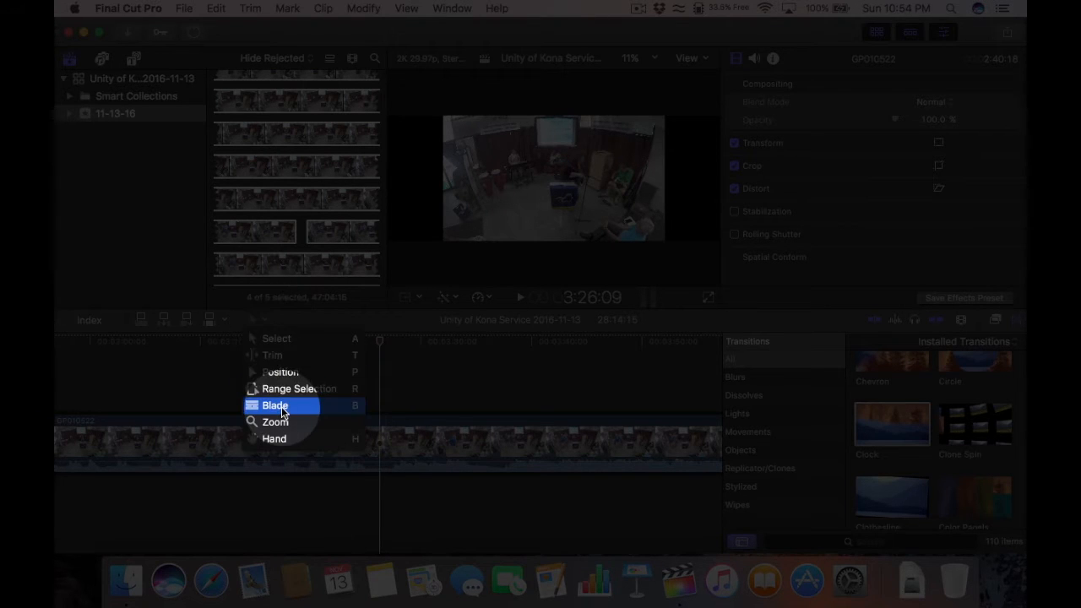
{"action": "left_click", "coordinate": [333, 412]}
{"action": "left_click", "coordinate": [377, 435]}
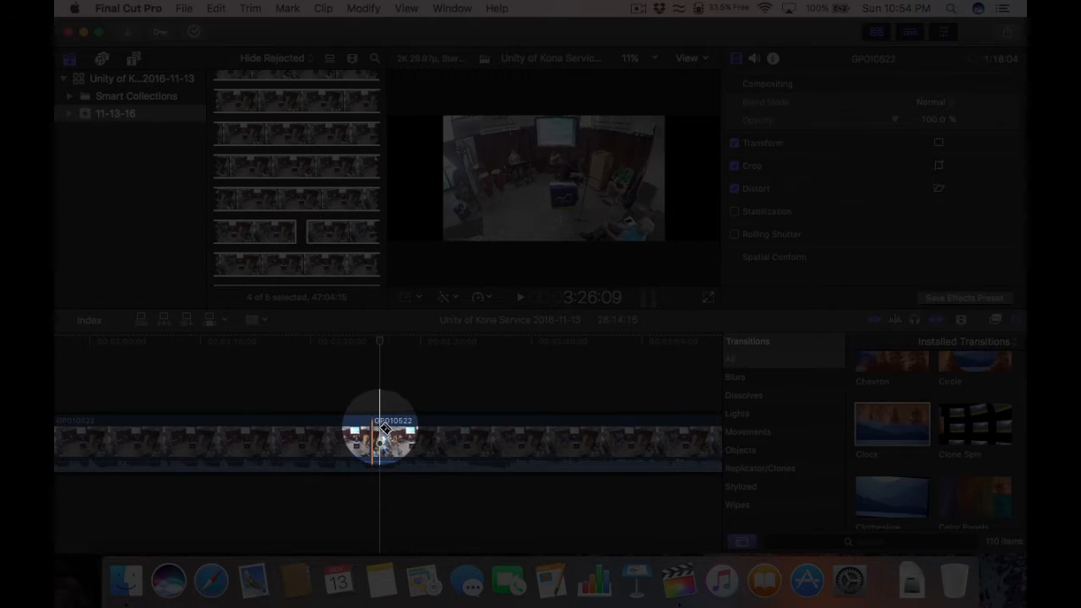
{"action": "left_click", "coordinate": [256, 321]}
{"action": "left_click", "coordinate": [277, 338]}
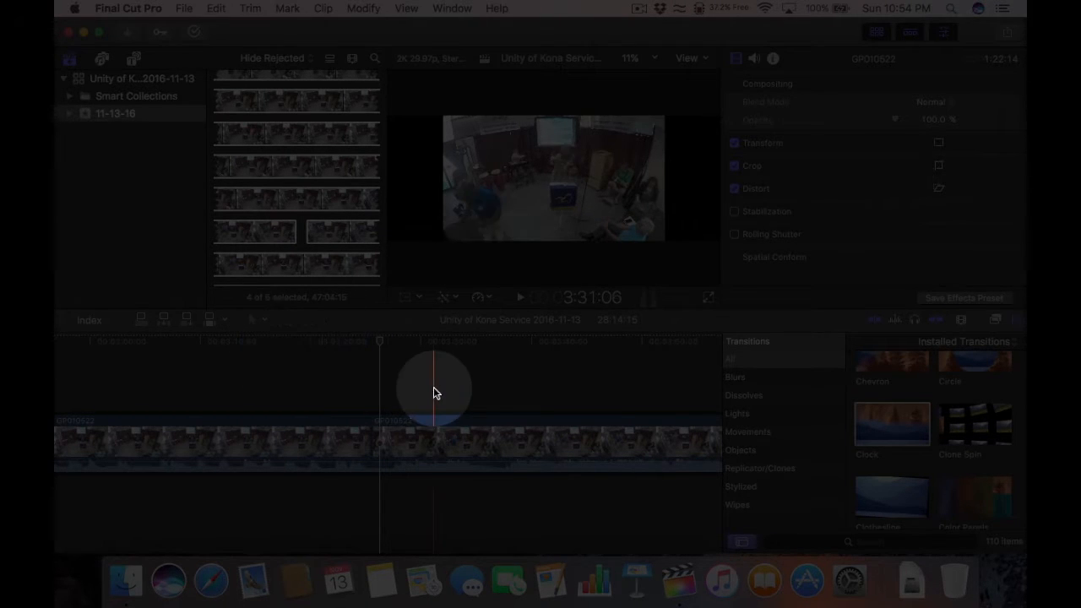
{"action": "key", "text": "shift+z"}
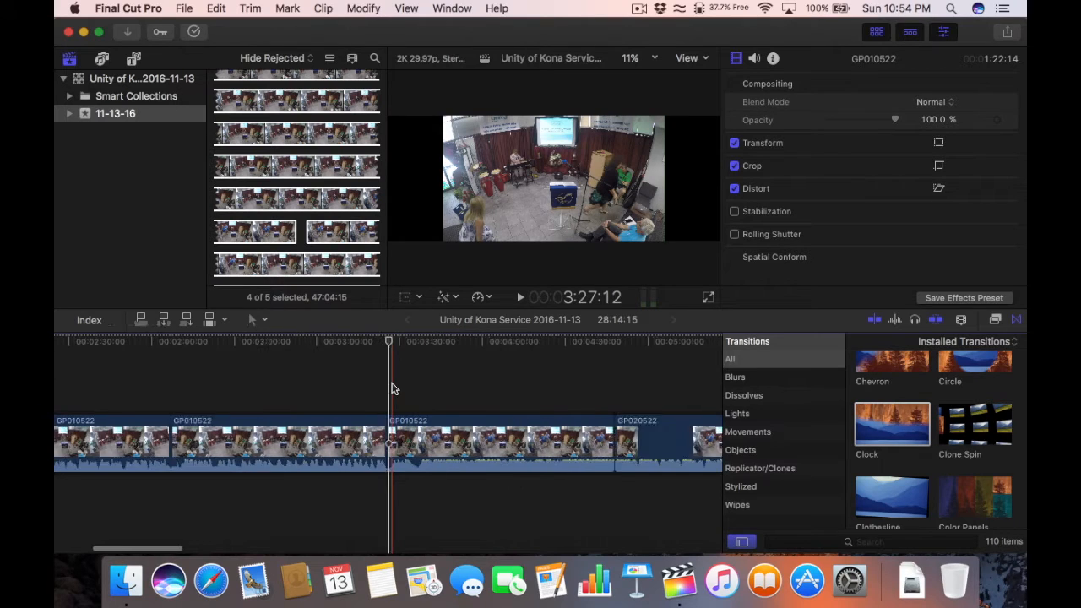
{"action": "key", "text": "shift+z"}
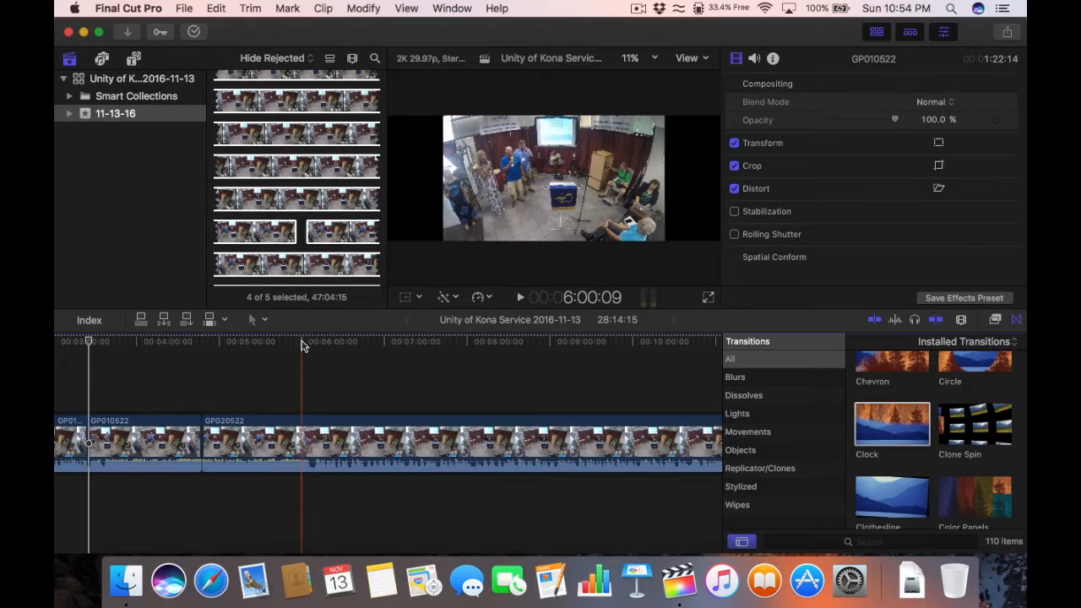
Step: Stop the playhead at 6:08:17 in GP020522
{"action": "left_click", "coordinate": [306, 346]}
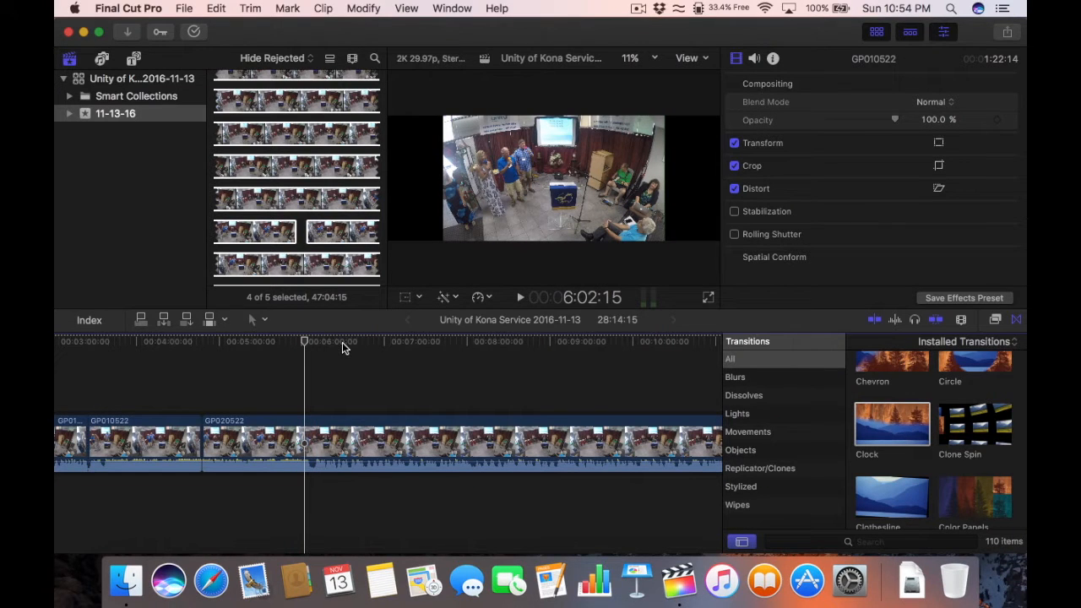
{"action": "key", "text": "space"}
{"action": "key", "text": "super+equal"}
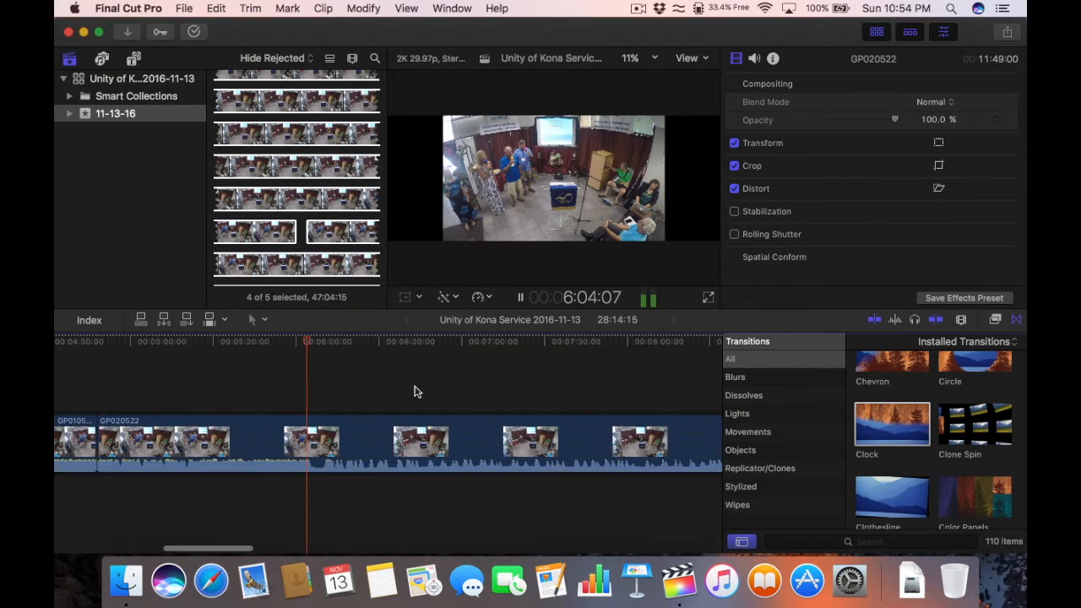
{"action": "key", "text": "super+equal"}
{"action": "key", "text": "super+minus"}
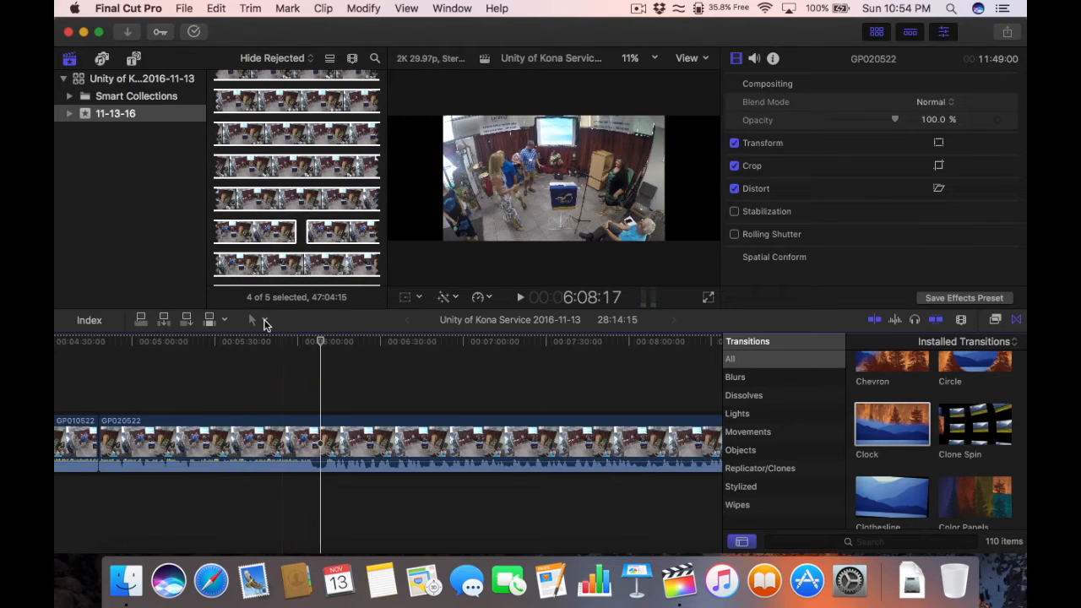
Step: Blade GP020522 at 6:08:17 and select the 1:20:17 piece before the cut
{"action": "left_click", "coordinate": [257, 325]}
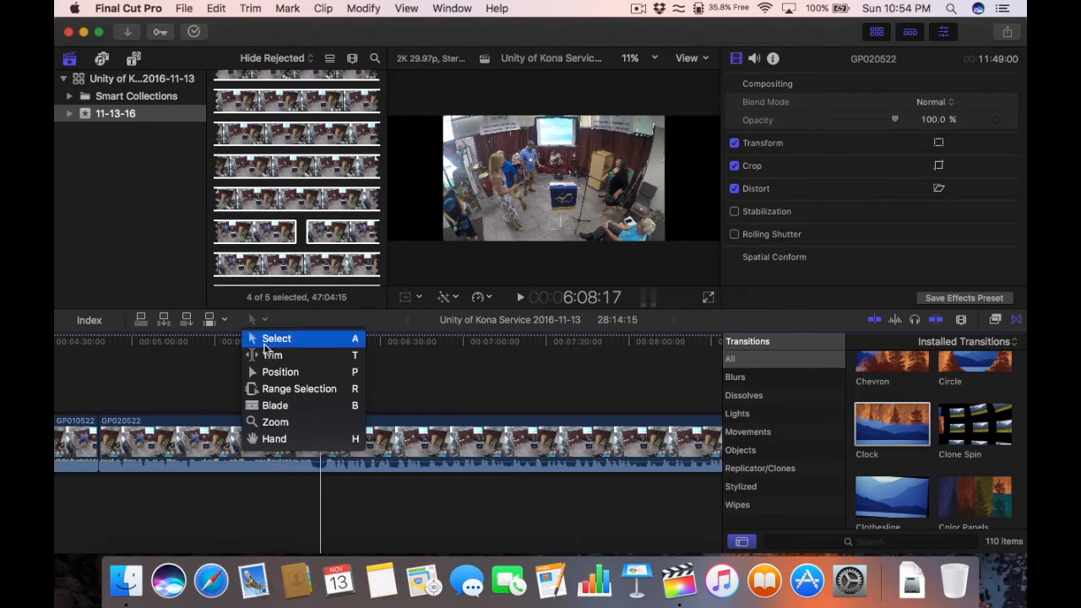
{"action": "left_click", "coordinate": [282, 406]}
{"action": "left_click", "coordinate": [320, 435]}
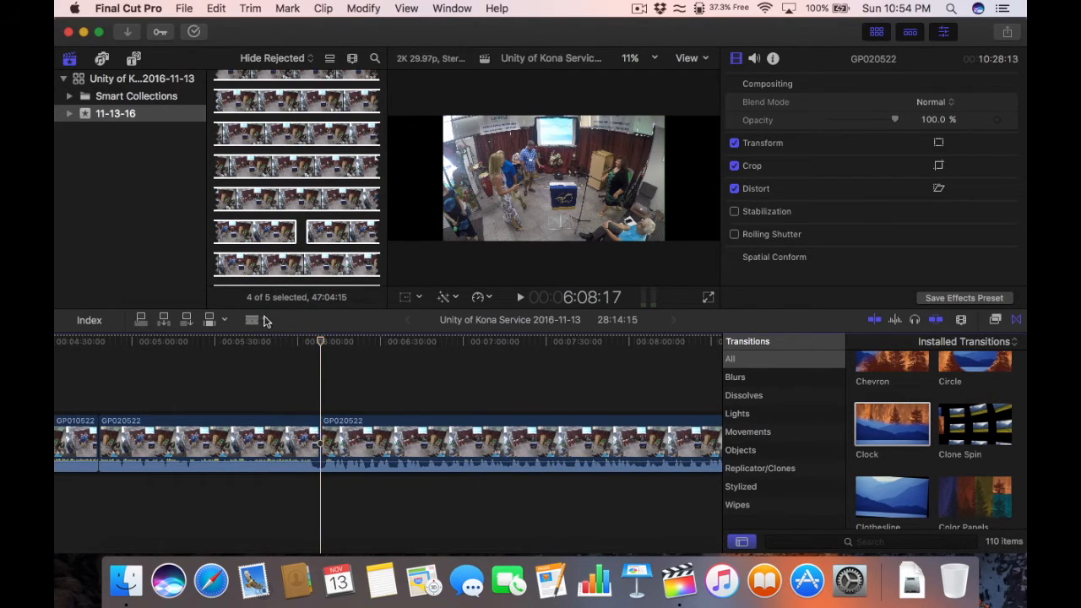
{"action": "left_click", "coordinate": [264, 321]}
{"action": "left_click", "coordinate": [272, 338]}
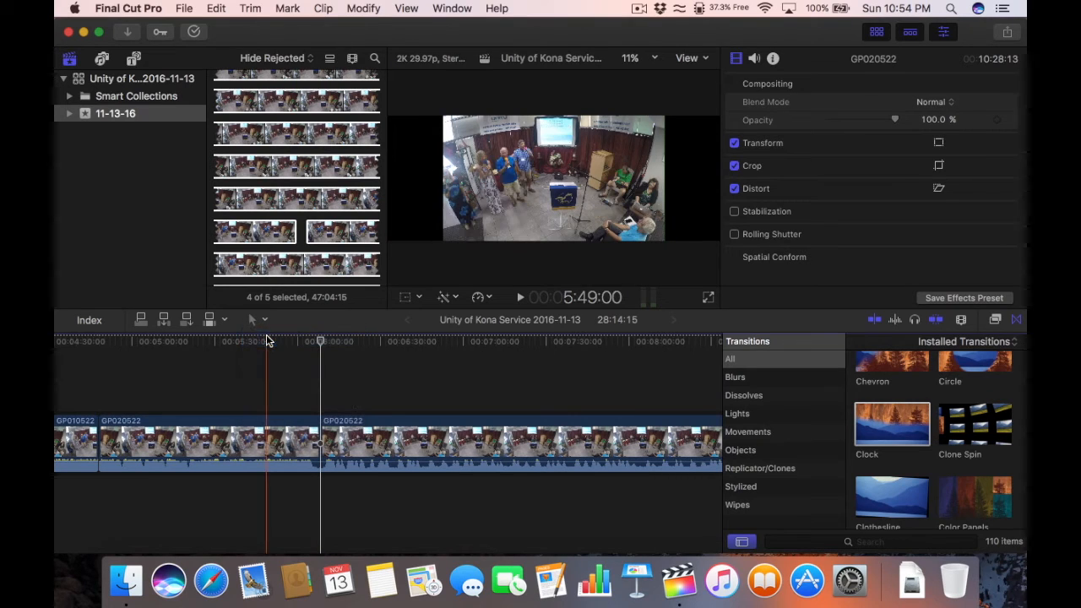
{"action": "left_click", "coordinate": [213, 435]}
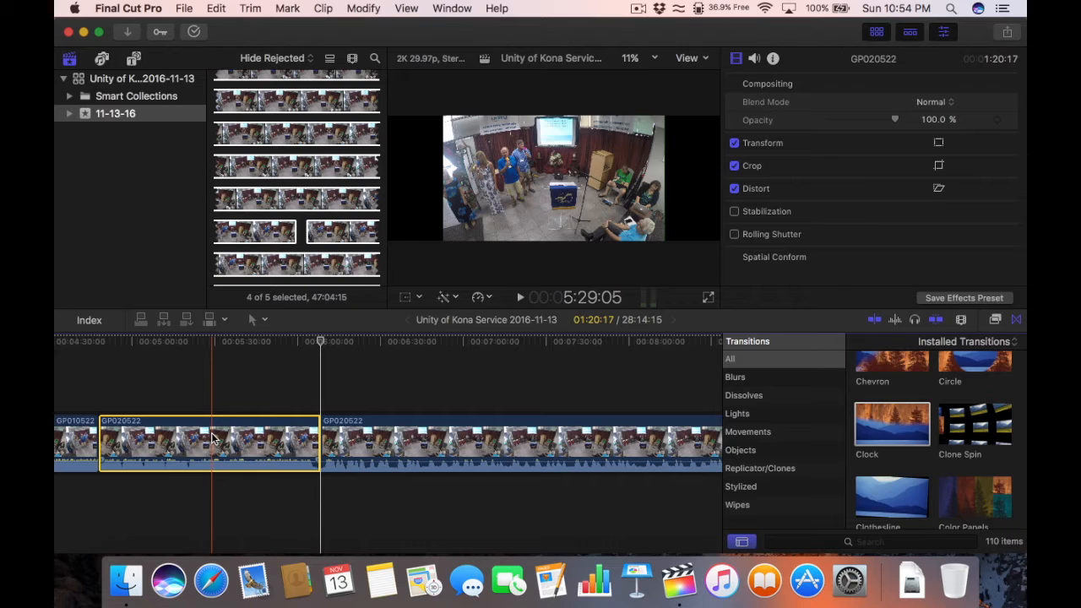
Step: Delete the selected GP020522 stretch and inspect the new edit point at 26:53:28 total
{"action": "key", "text": "Delete"}
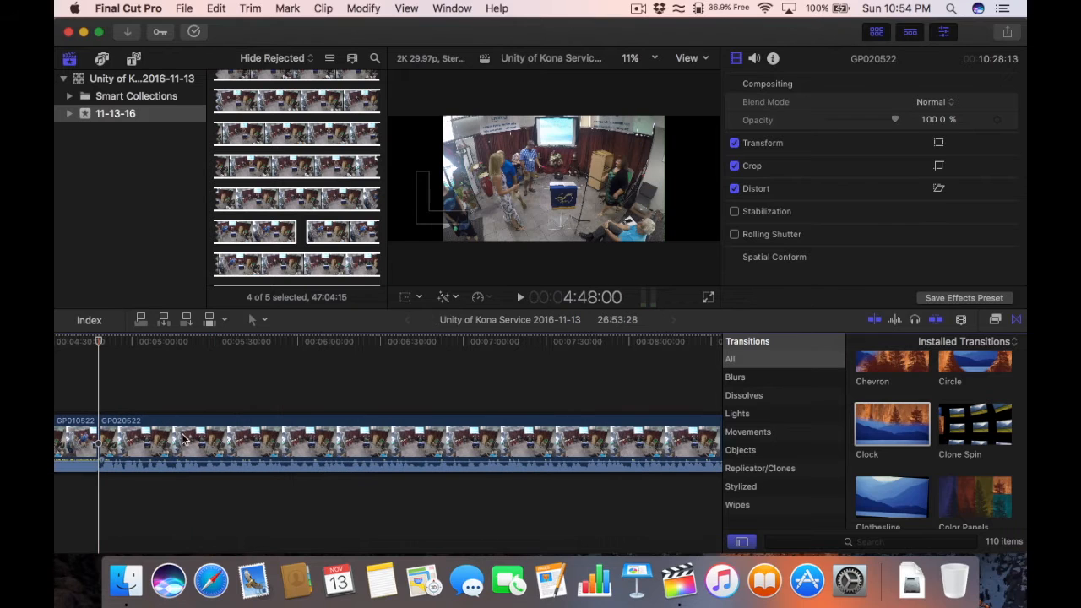
{"action": "key", "text": "super+equal"}
{"action": "key", "text": "super+equal"}
{"action": "scroll", "coordinate": [132, 393], "scroll_direction": "right", "scroll_amount": 1}
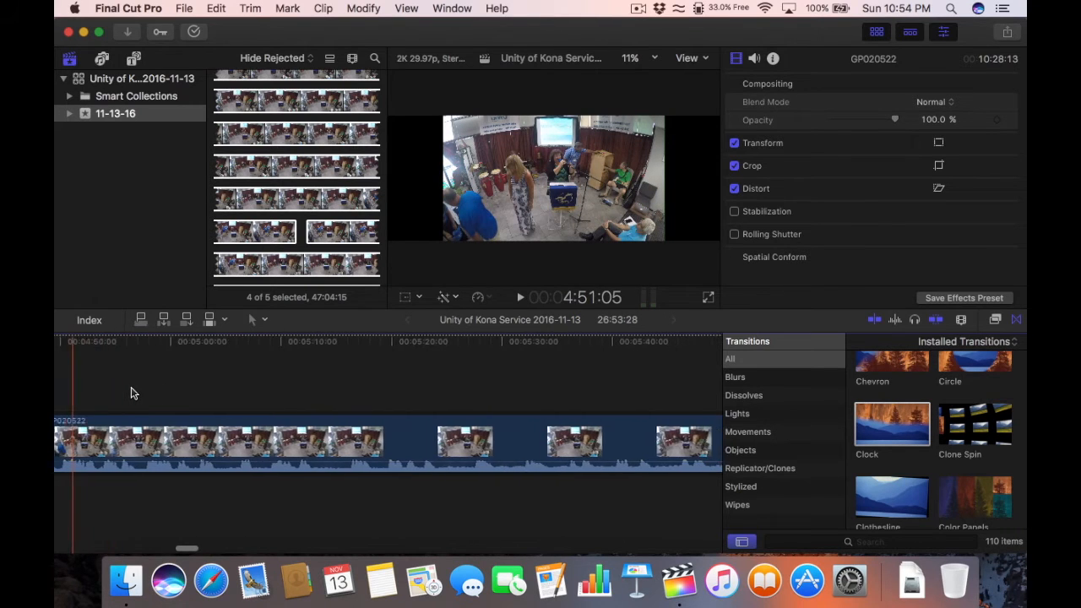
{"action": "scroll", "coordinate": [132, 393], "scroll_direction": "left", "scroll_amount": 5}
{"action": "scroll", "coordinate": [133, 393], "scroll_direction": "left", "scroll_amount": 6}
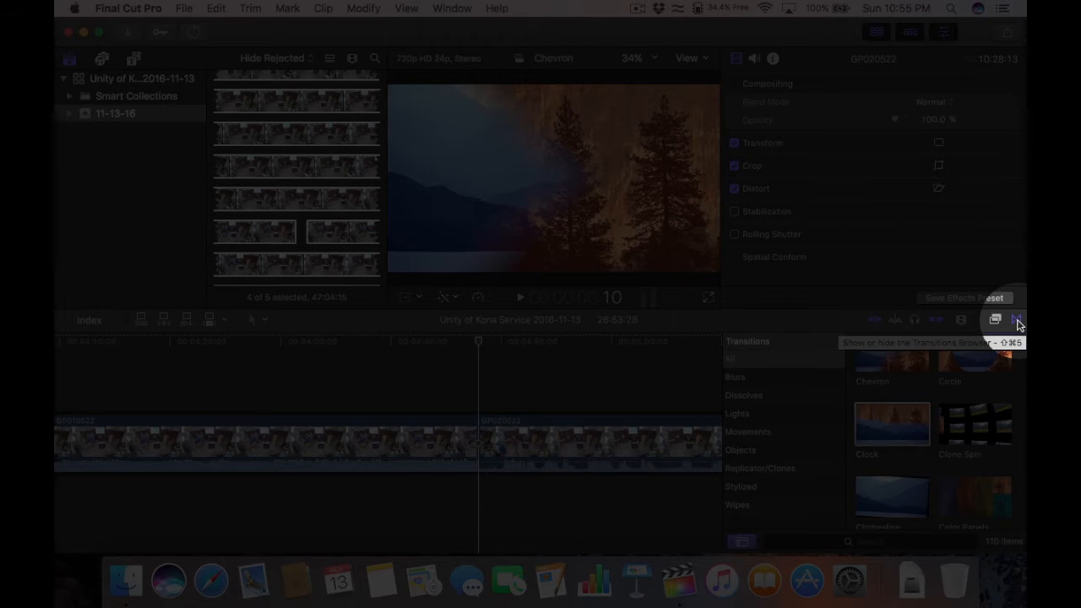
Step: Copy the Clock transition between GOPR0522 and GP010522
{"action": "left_click", "coordinate": [1017, 322]}
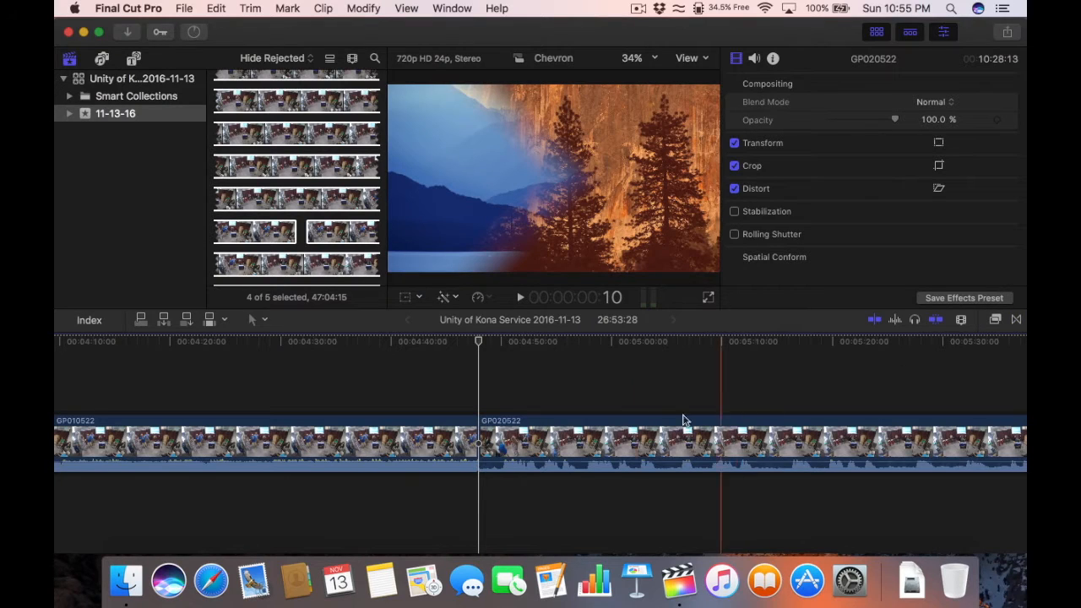
{"action": "key", "text": "super+minus"}
{"action": "key", "text": "super+minus"}
{"action": "key", "text": "super+minus"}
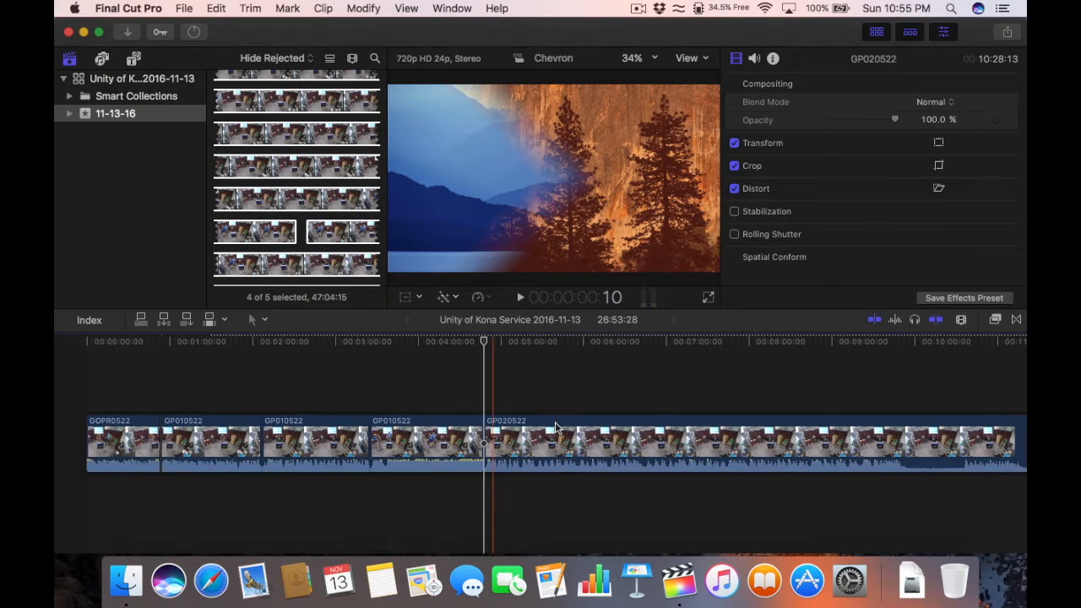
{"action": "left_click", "coordinate": [162, 342]}
{"action": "key", "text": "super+equal"}
{"action": "key", "text": "super+equal"}
{"action": "key", "text": "super+equal"}
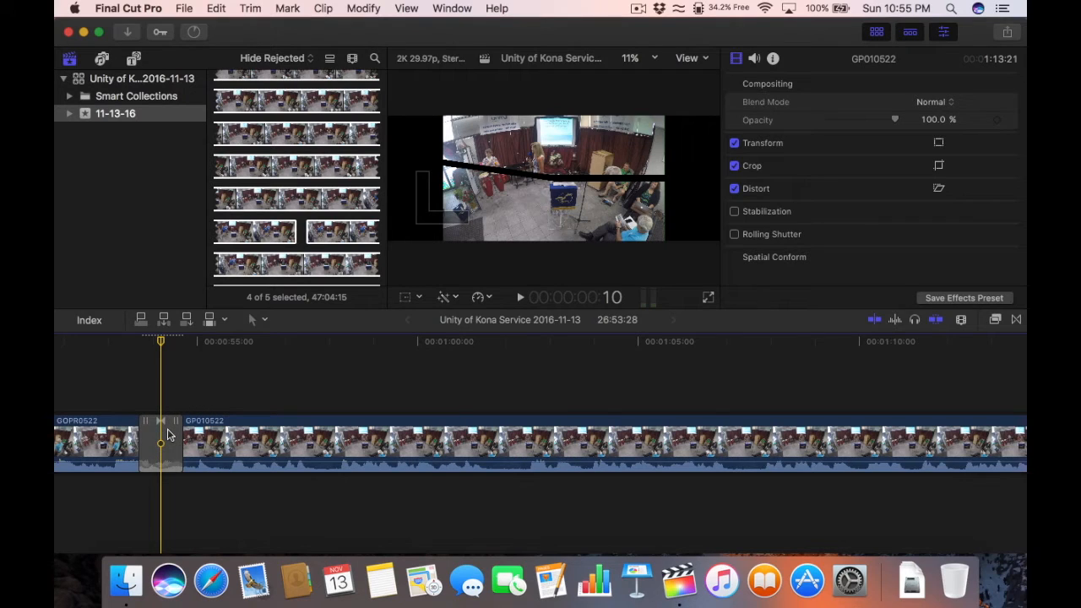
{"action": "left_click", "coordinate": [168, 435]}
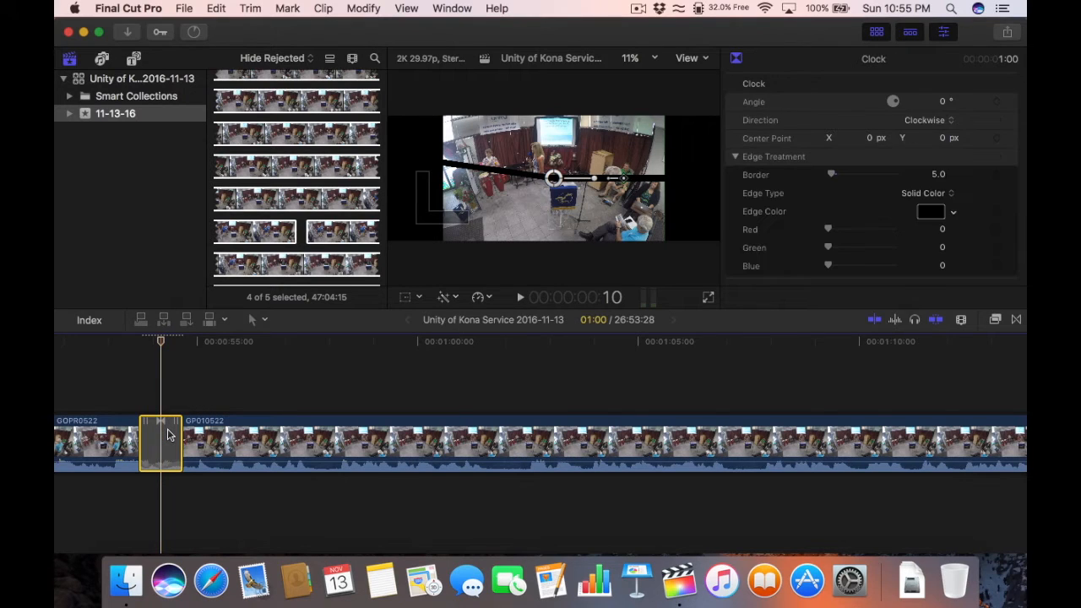
{"action": "left_click", "coordinate": [253, 320]}
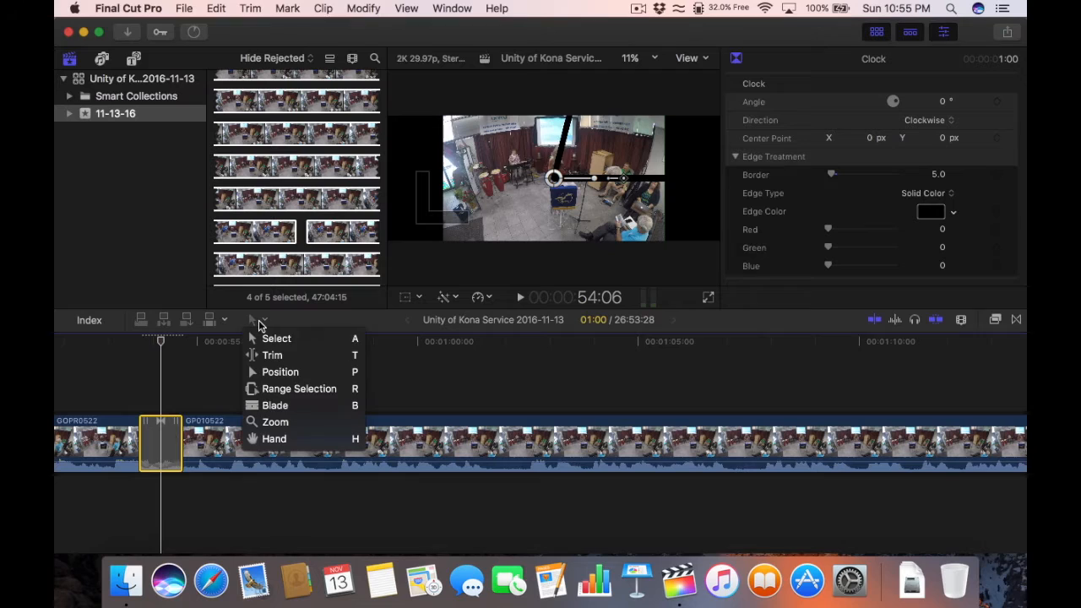
{"action": "left_click", "coordinate": [163, 429]}
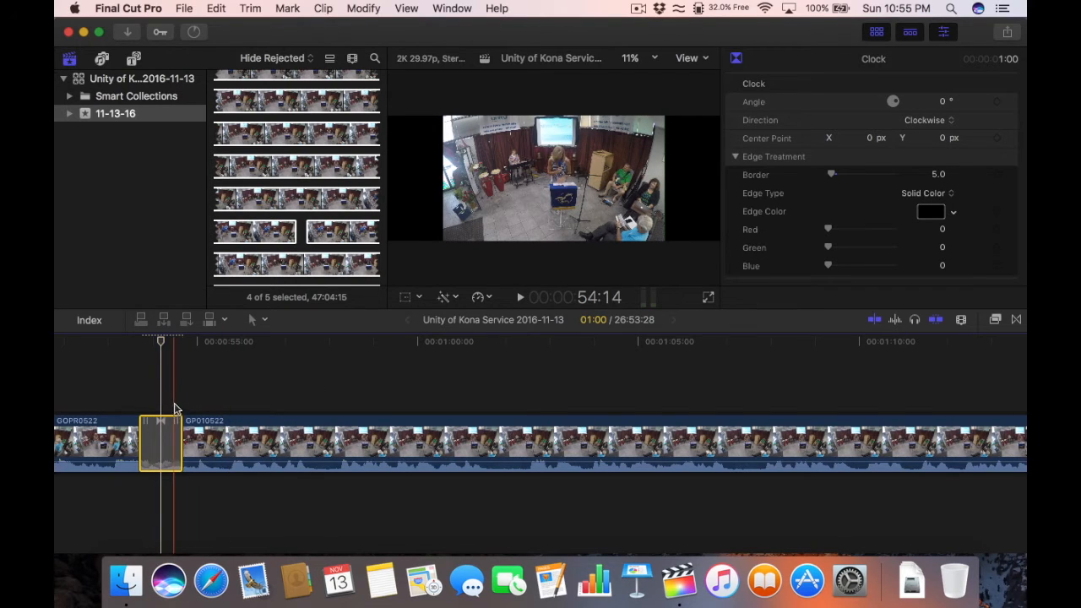
{"action": "key", "text": "super+c"}
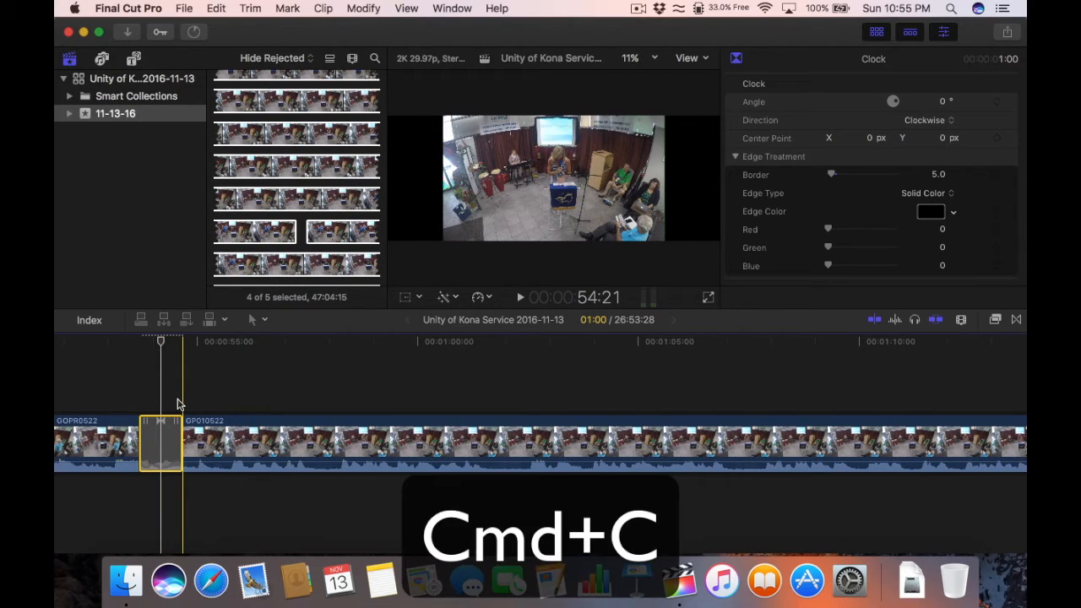
Step: Select the edit point where the second GP010522 clip begins
{"action": "key", "text": "super+minus"}
{"action": "key", "text": "super+minus"}
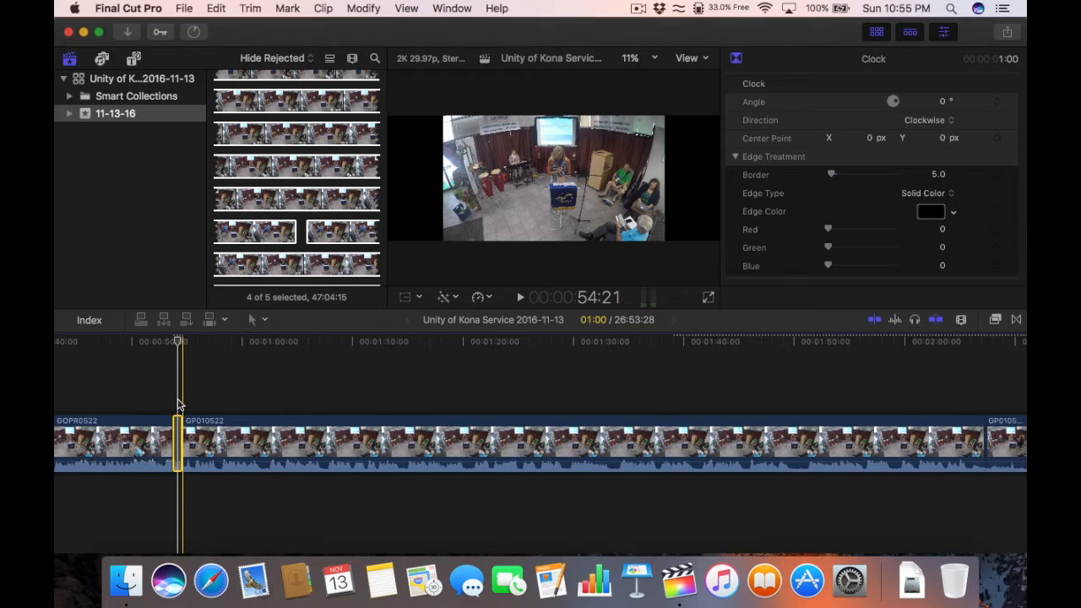
{"action": "key", "text": "super+minus"}
{"action": "key", "text": "super+minus"}
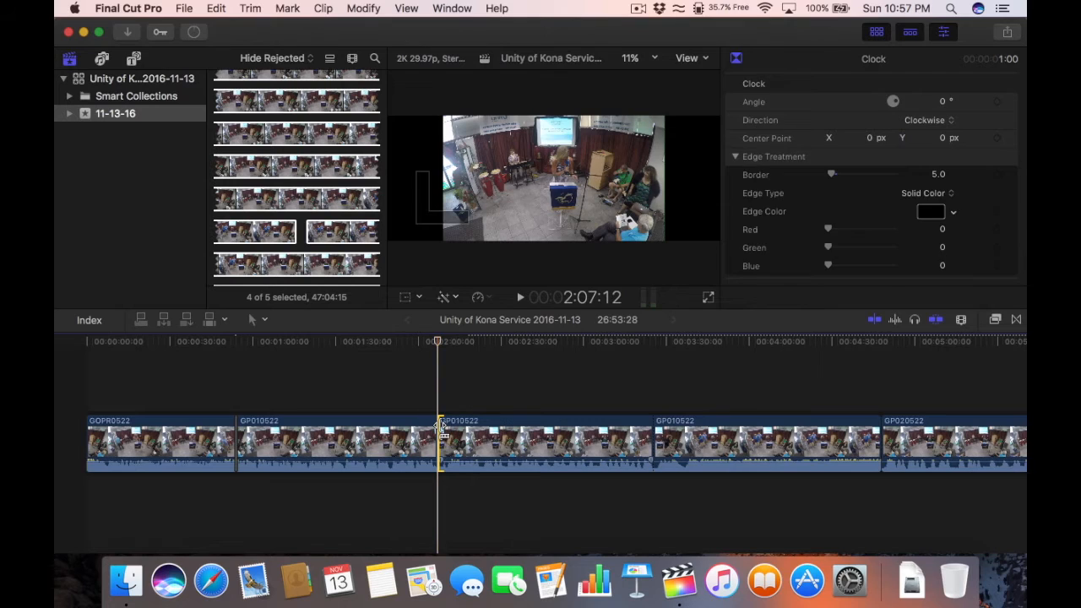
{"action": "left_click", "coordinate": [439, 431]}
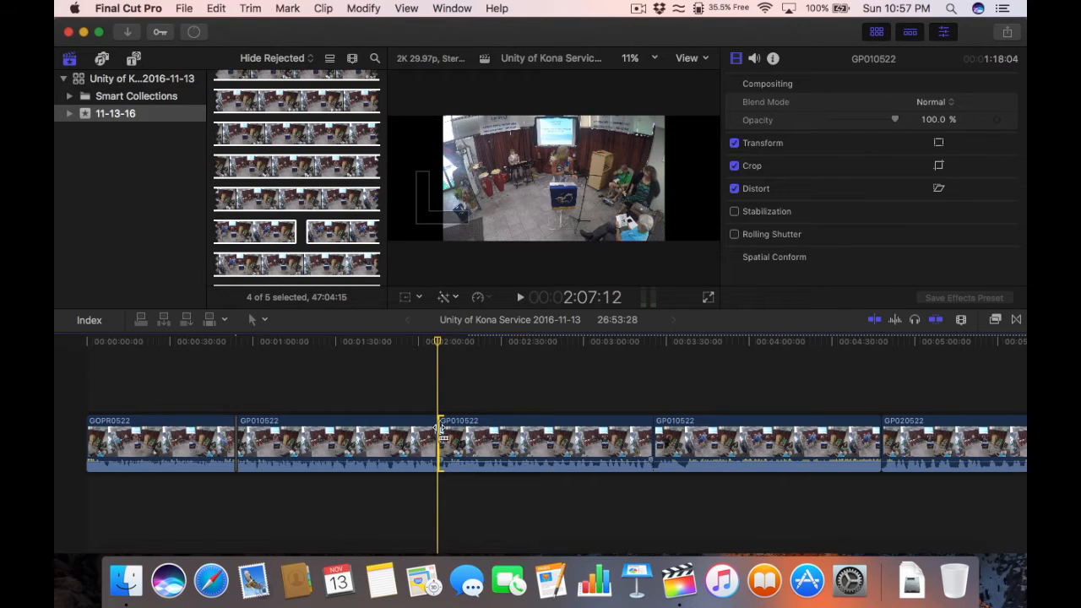
Step: Paste the Clock transition onto the second GP010522 cut and play the footage before GP020522
{"action": "key", "text": "super+v"}
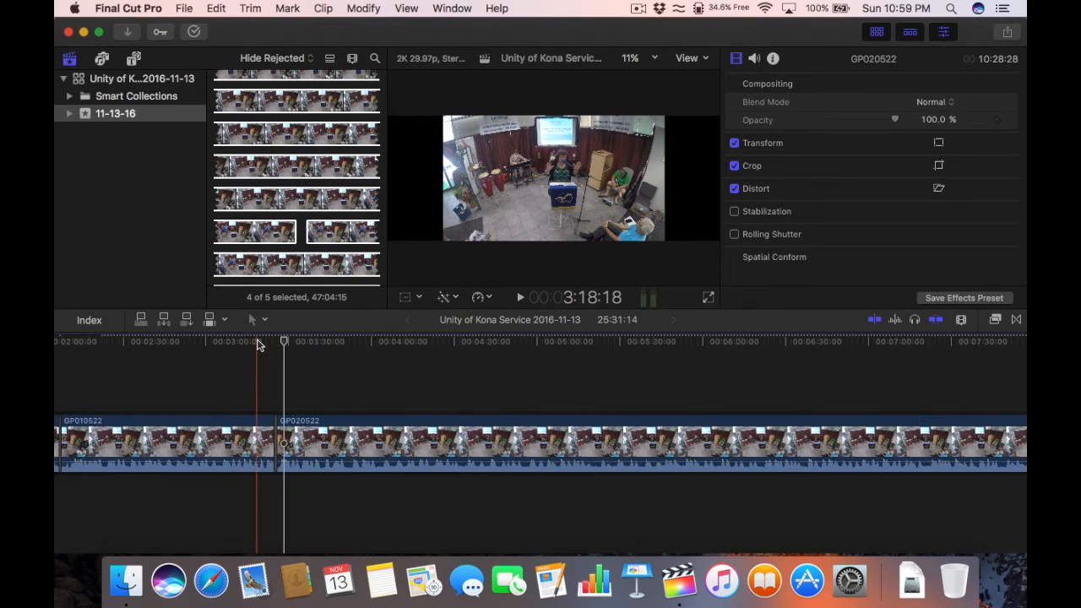
{"action": "left_click", "coordinate": [257, 342]}
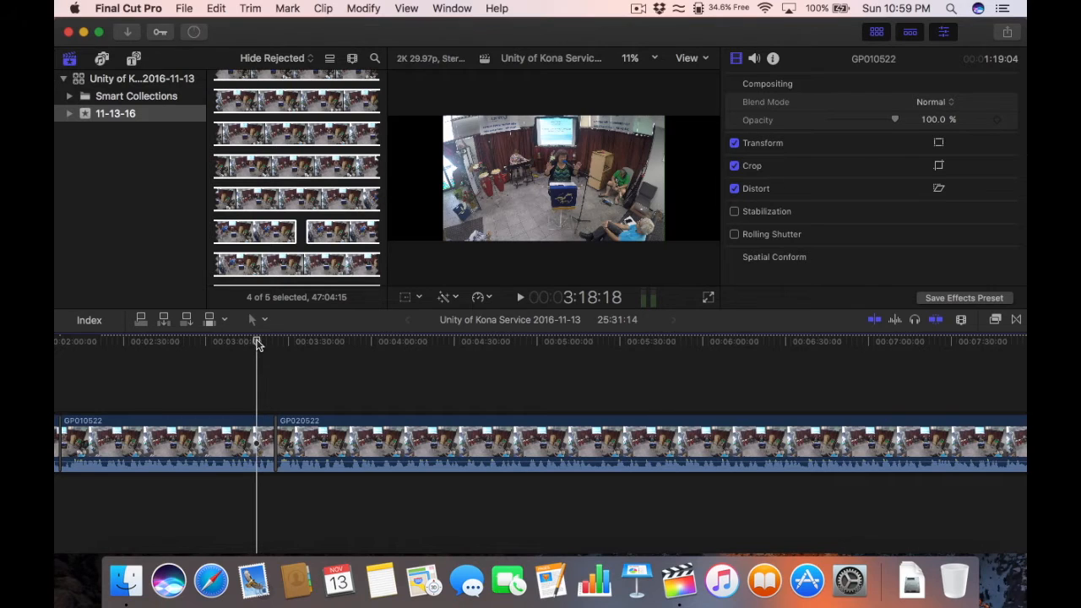
{"action": "key", "text": "space"}
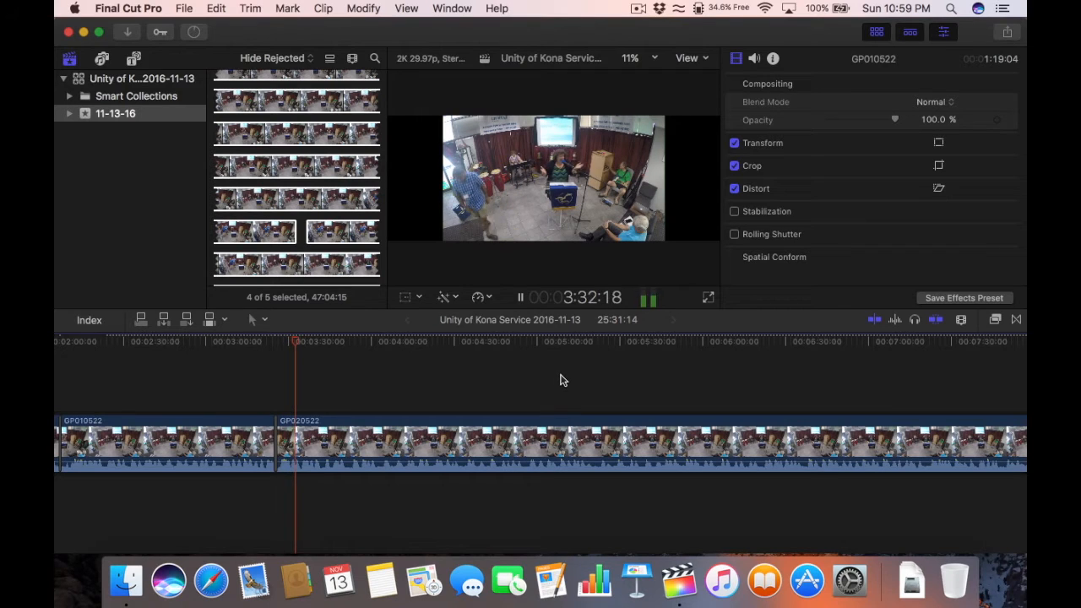
{"action": "key", "text": "space"}
{"action": "key", "text": "super+minus"}
{"action": "key", "text": "super+minus"}
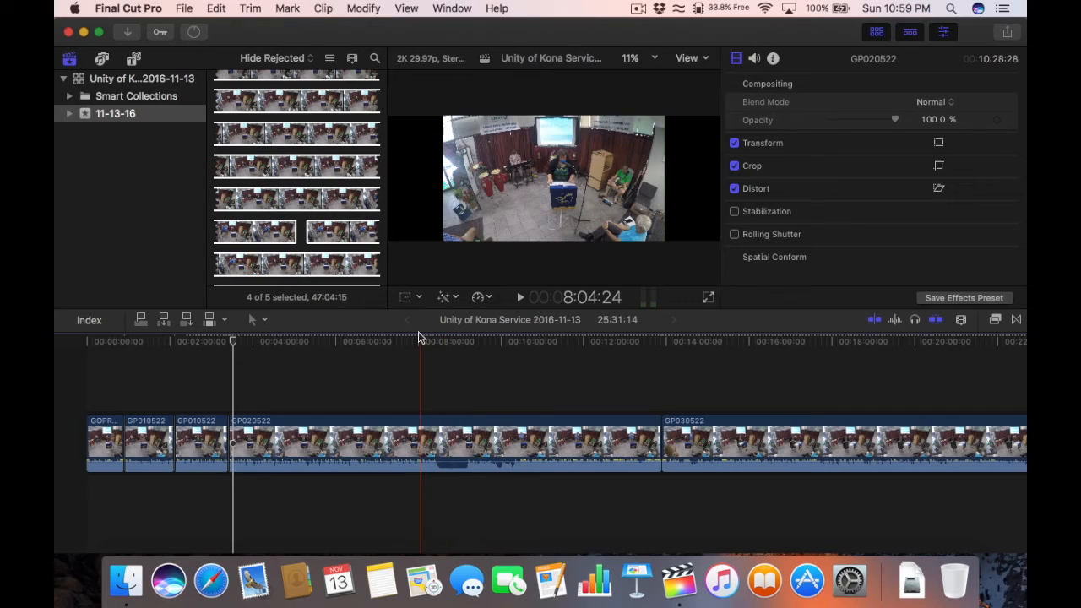
Step: Scrub through GP020522 from about 8:52 and park the playhead at 10:01:02
{"action": "left_click", "coordinate": [424, 341]}
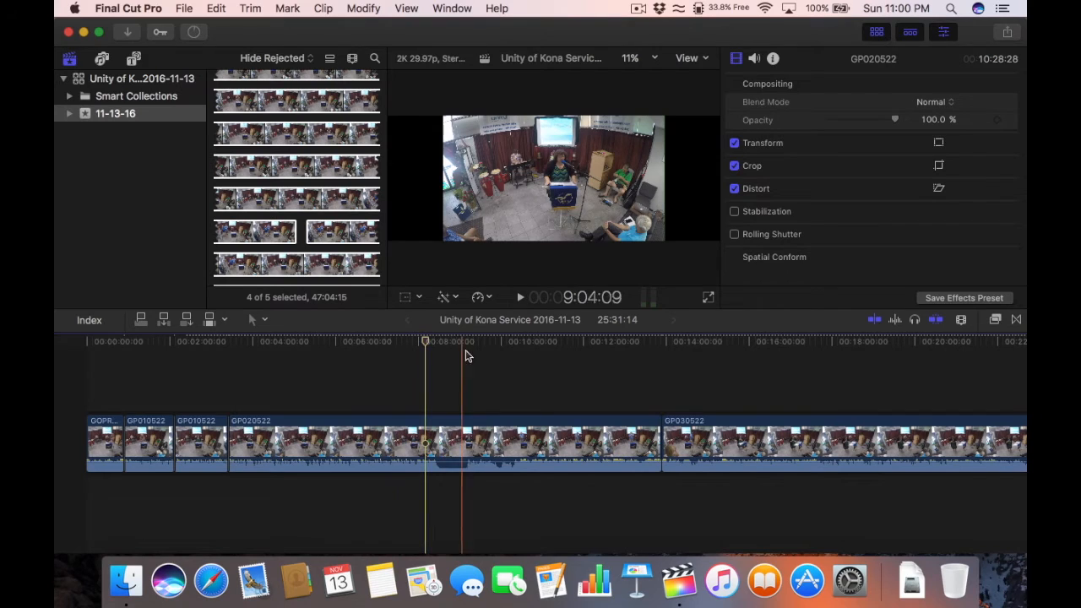
{"action": "left_click", "coordinate": [454, 342]}
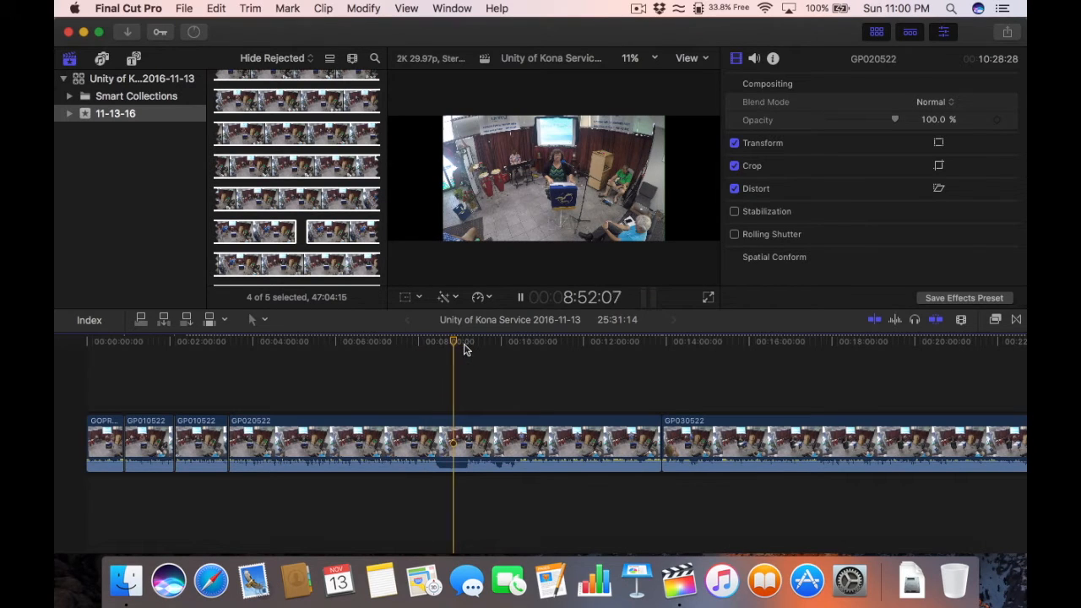
{"action": "key", "text": "space"}
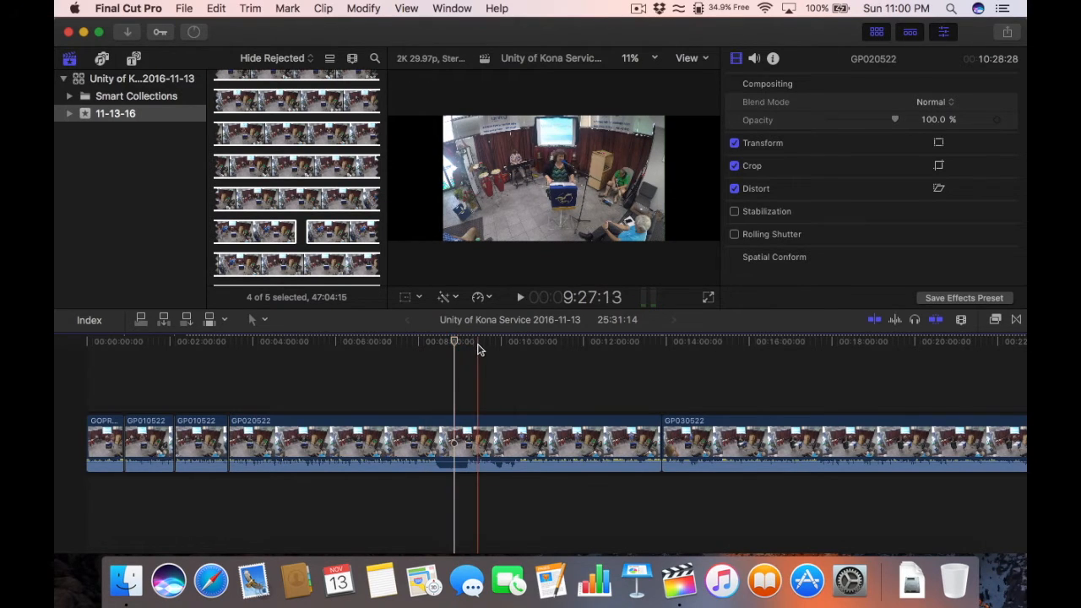
{"action": "left_click", "coordinate": [488, 341]}
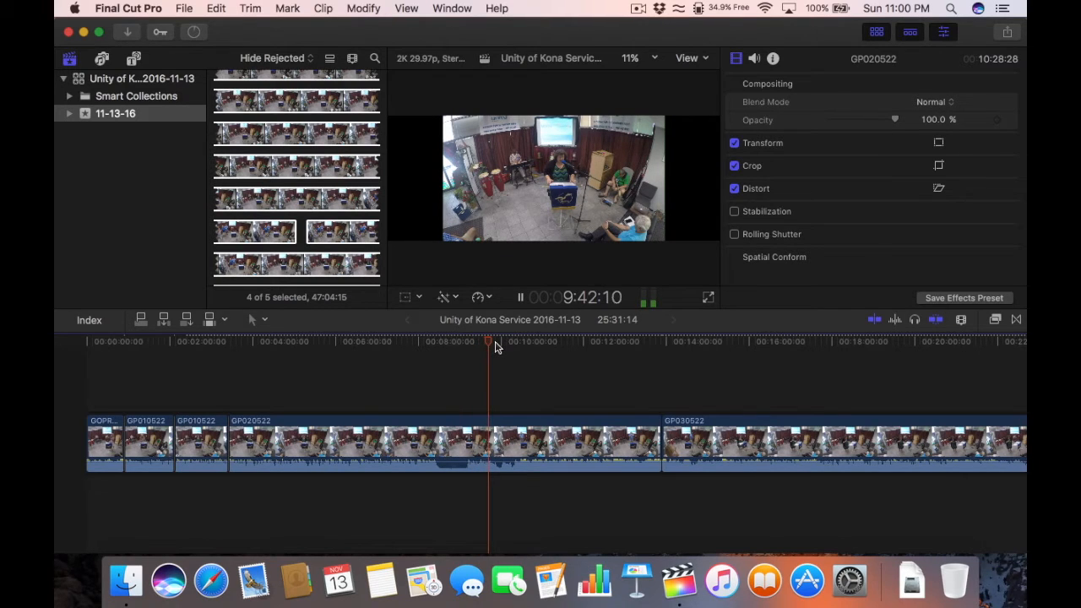
{"action": "key", "text": "super+equal"}
{"action": "key", "text": "super+equal"}
{"action": "key", "text": "super+equal"}
{"action": "key", "text": "super+minus"}
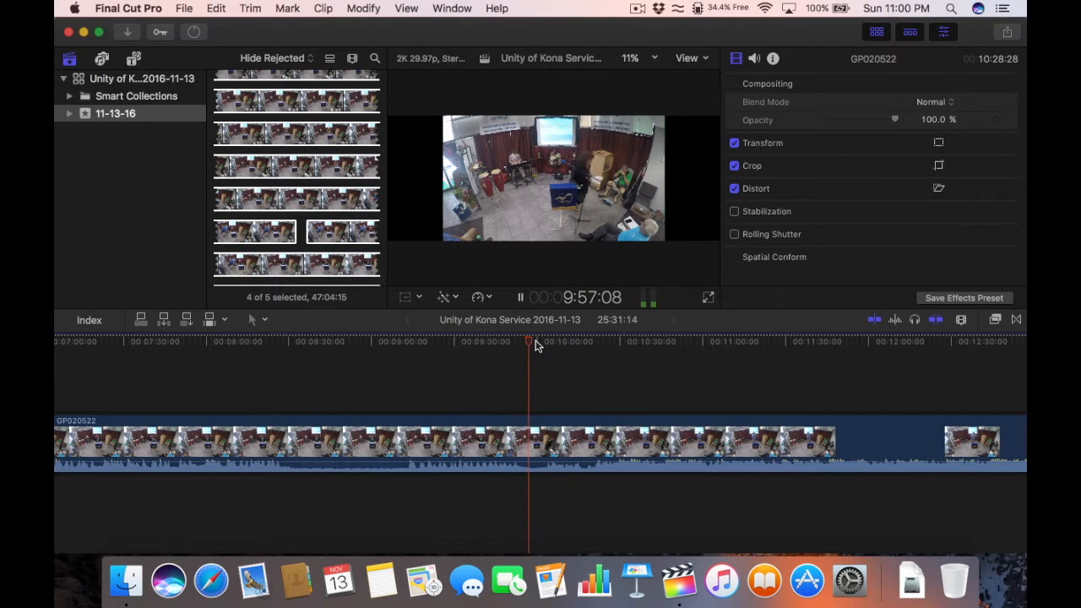
{"action": "left_click", "coordinate": [540, 343]}
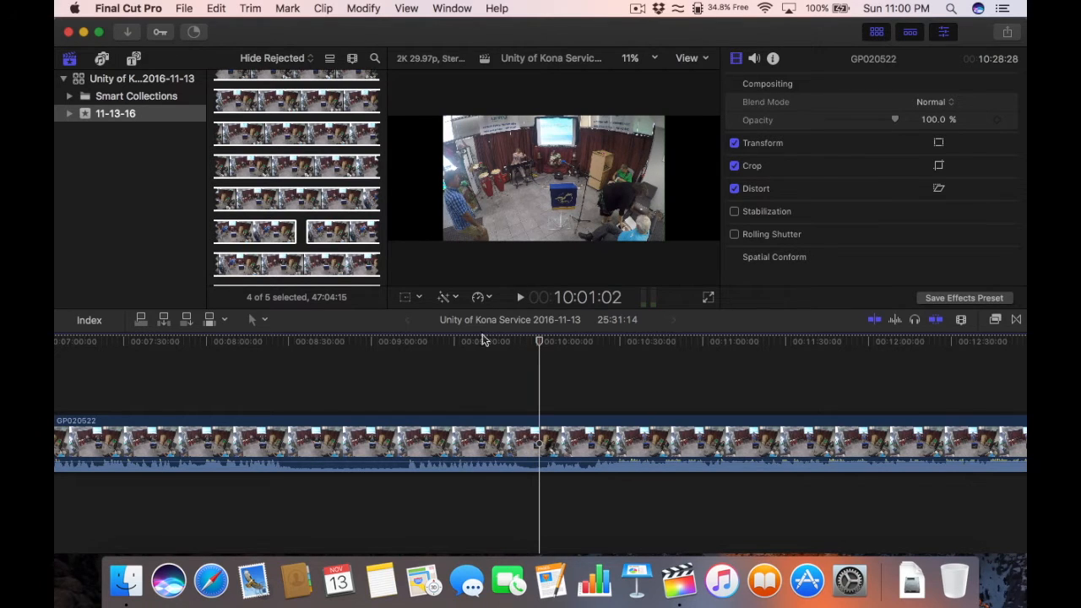
Step: Blade GP020522 at 10:01:02 and return to the Select tool
{"action": "left_click", "coordinate": [258, 321]}
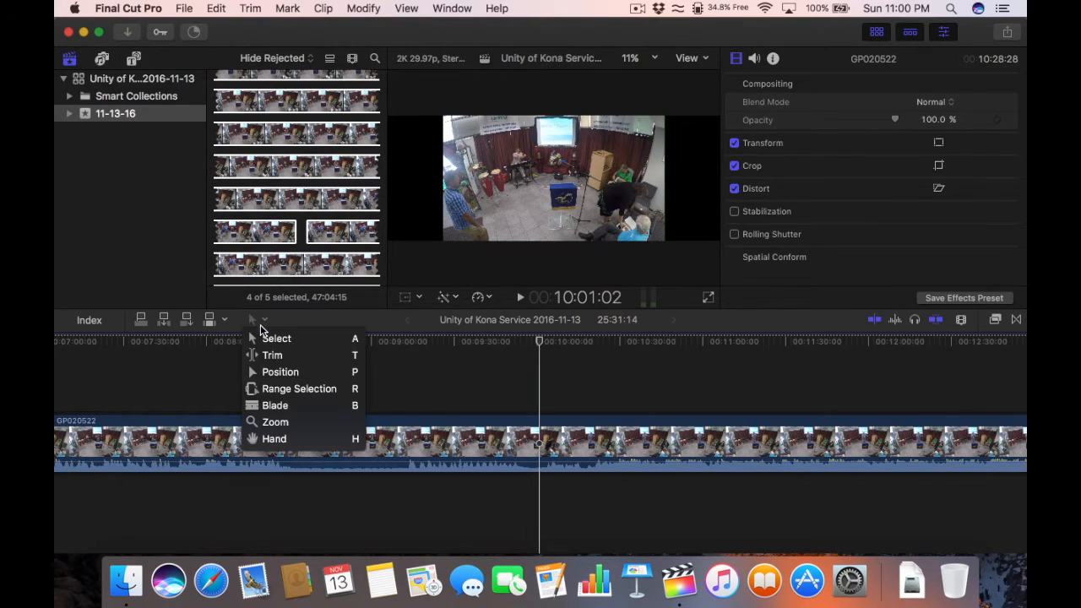
{"action": "left_click", "coordinate": [274, 410]}
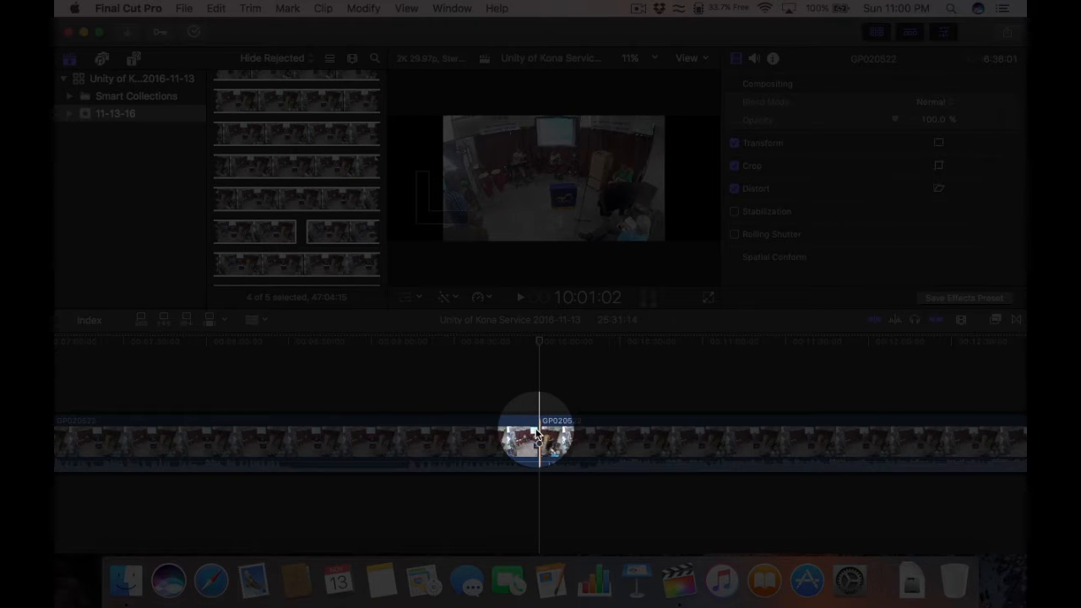
{"action": "left_click", "coordinate": [257, 321]}
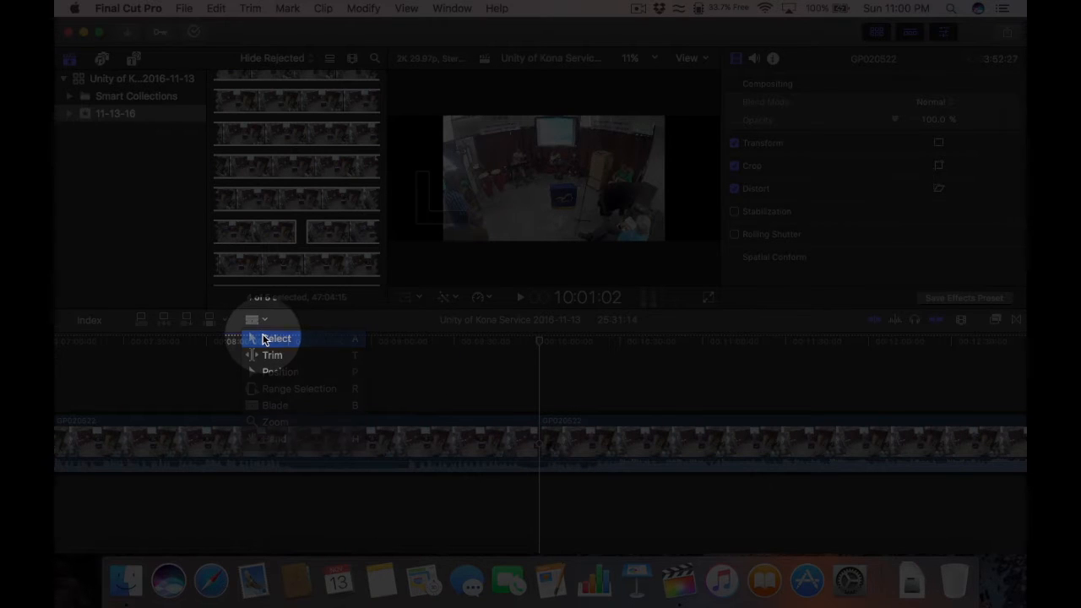
{"action": "left_click", "coordinate": [262, 339]}
{"action": "left_click", "coordinate": [259, 321]}
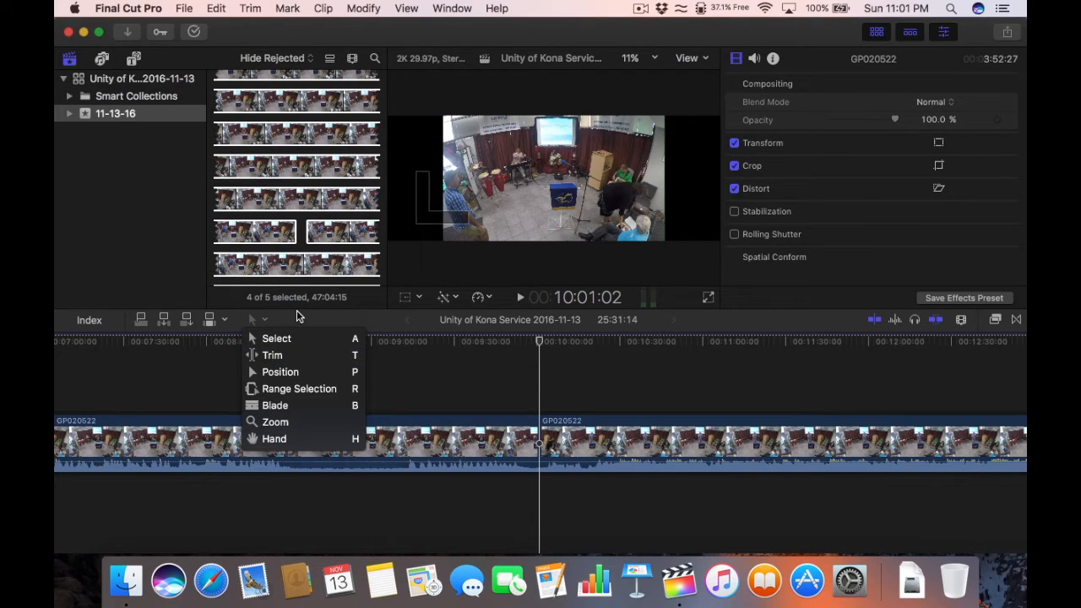
{"action": "left_click", "coordinate": [297, 311]}
{"action": "left_click", "coordinate": [256, 321]}
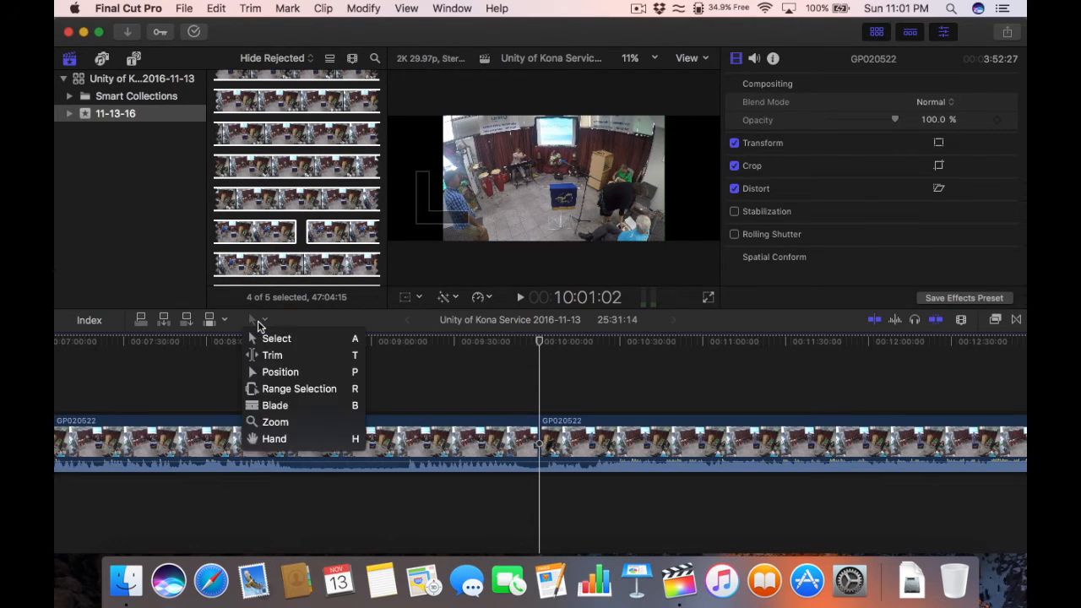
{"action": "left_click", "coordinate": [304, 316]}
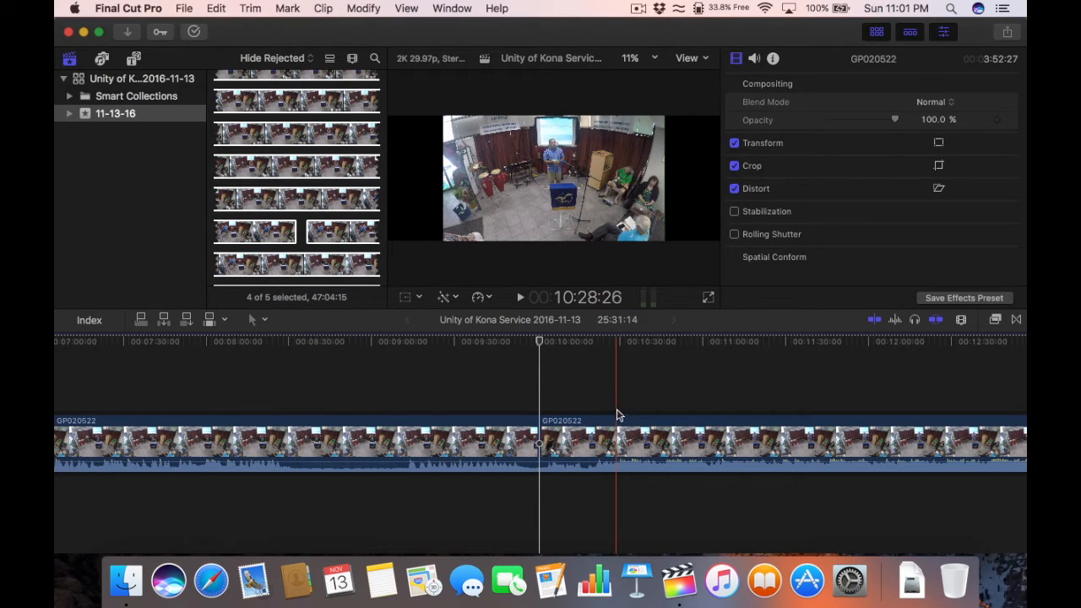
Step: Zoom the timeline out and play the footage briefly from about 11:04 to review it
{"action": "key", "text": "super+minus"}
{"action": "key", "text": "super+minus"}
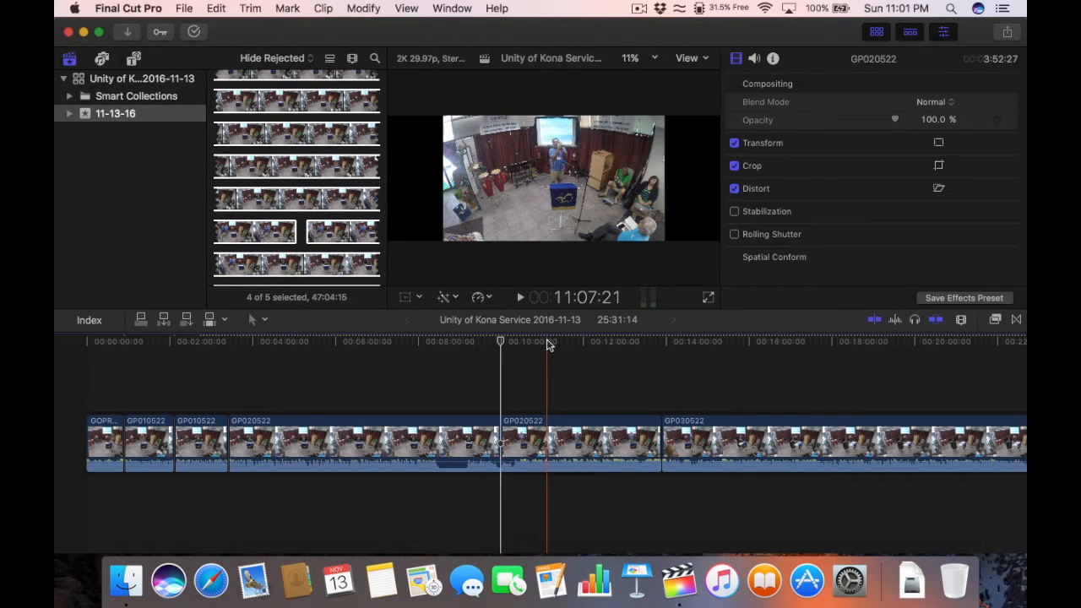
{"action": "left_click", "coordinate": [545, 341]}
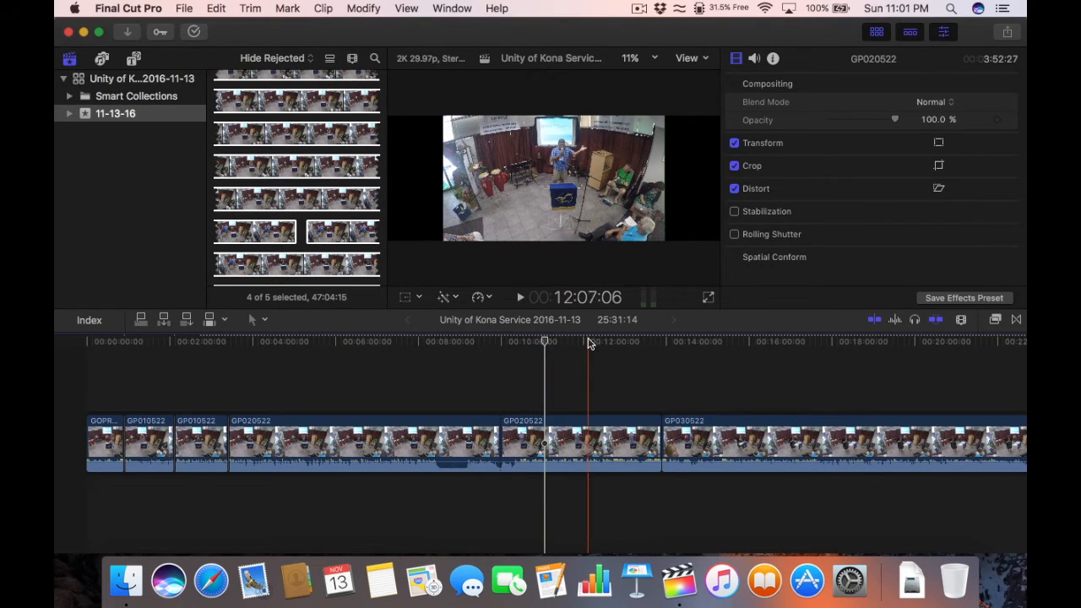
{"action": "key", "text": "space"}
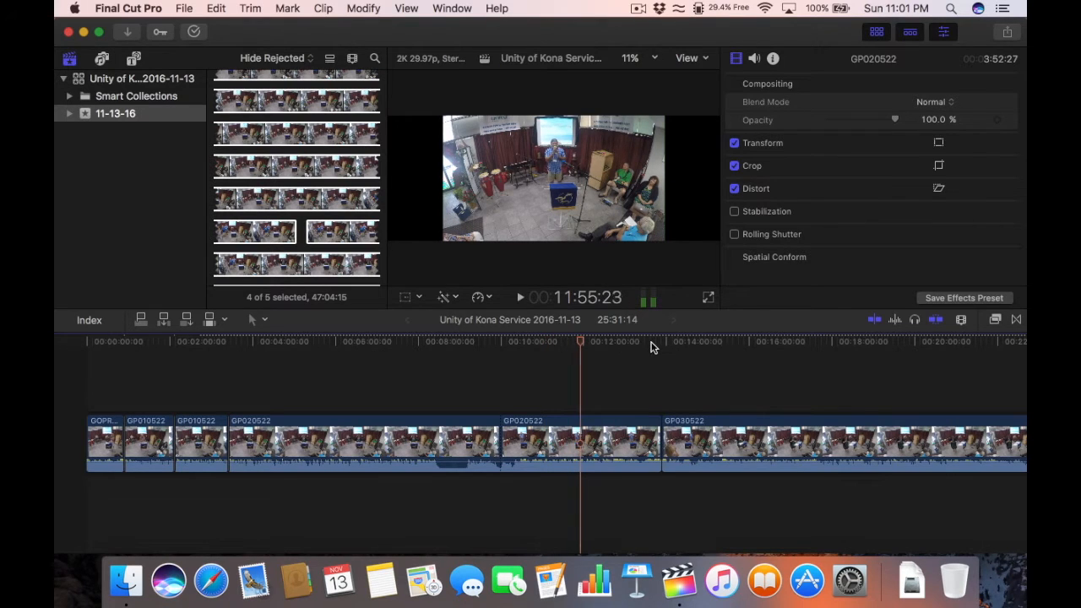
{"action": "key", "text": "space"}
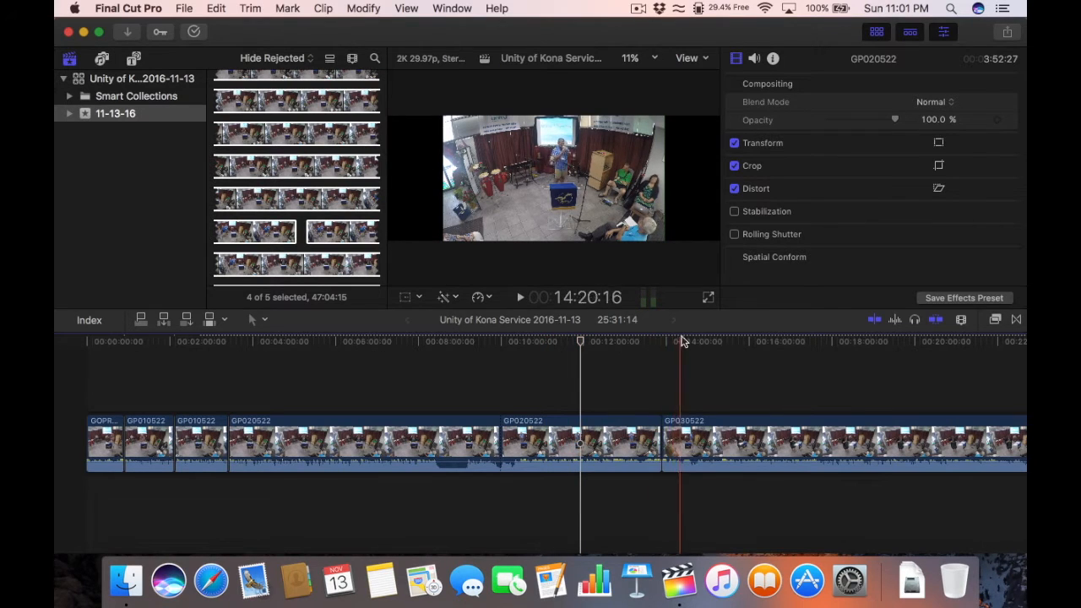
Step: Zoom in on GP030522 and park the playhead at about 14:39, checking by playback
{"action": "key", "text": "super+minus"}
{"action": "key", "text": "super+minus"}
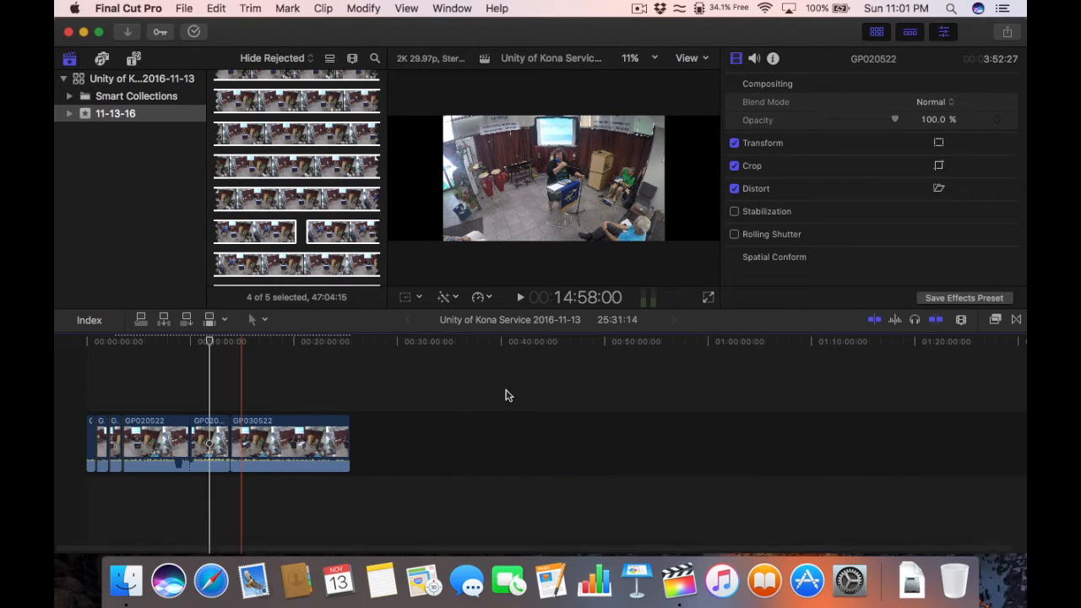
{"action": "key", "text": "super+equal"}
{"action": "key", "text": "super+equal"}
{"action": "left_click", "coordinate": [223, 340]}
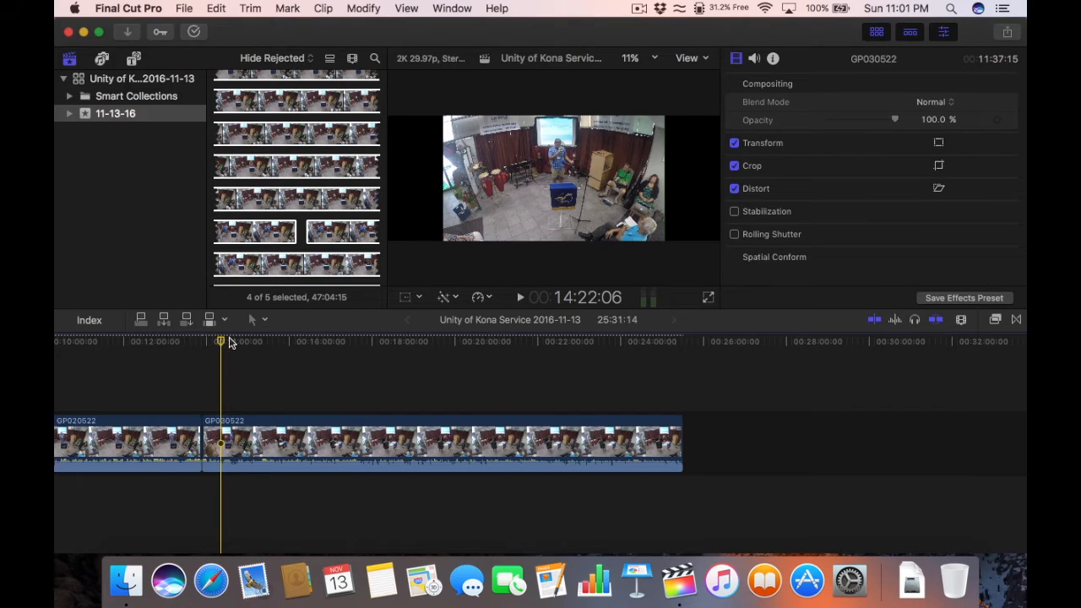
{"action": "key", "text": "super+equal"}
{"action": "key", "text": "super+equal"}
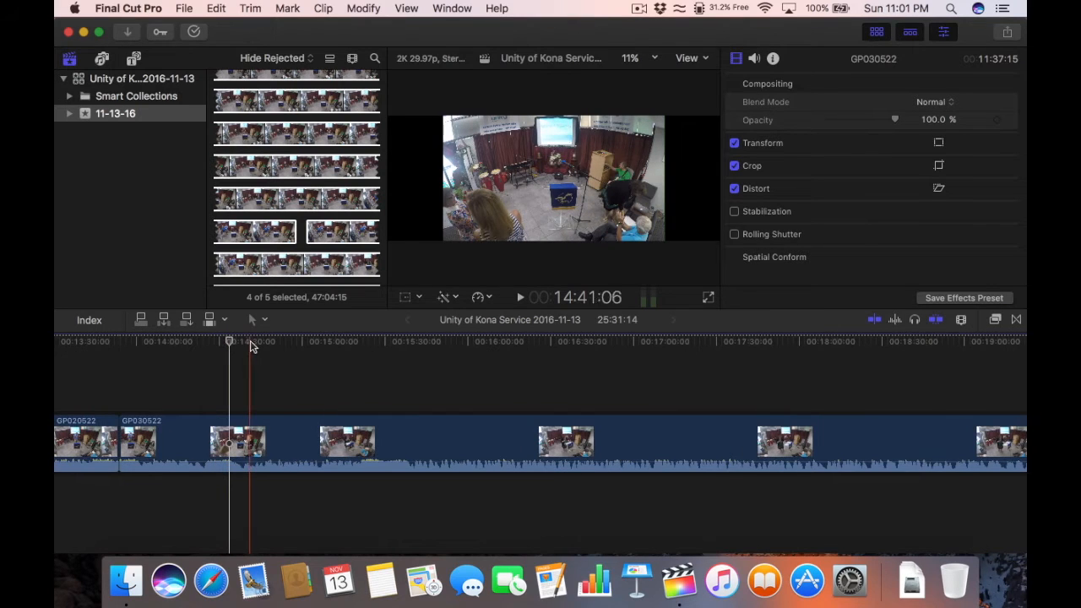
{"action": "mouse_move", "coordinate": [254, 341]}
{"action": "left_mouse_down"}
{"action": "mouse_move", "coordinate": [267, 339]}
{"action": "mouse_move", "coordinate": [244, 345]}
{"action": "left_mouse_up"}
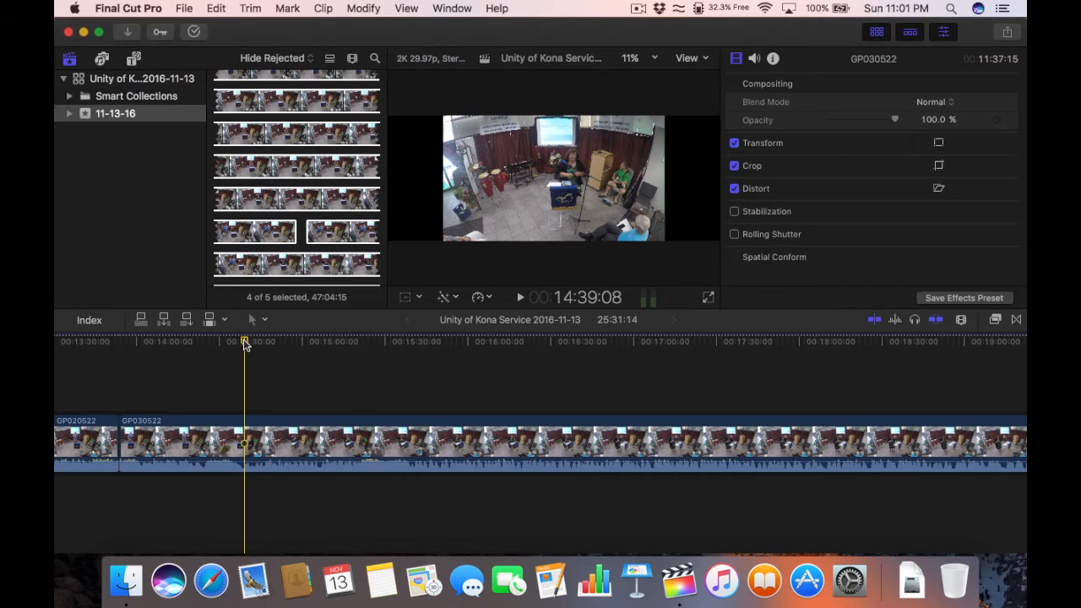
{"action": "left_click", "coordinate": [239, 346]}
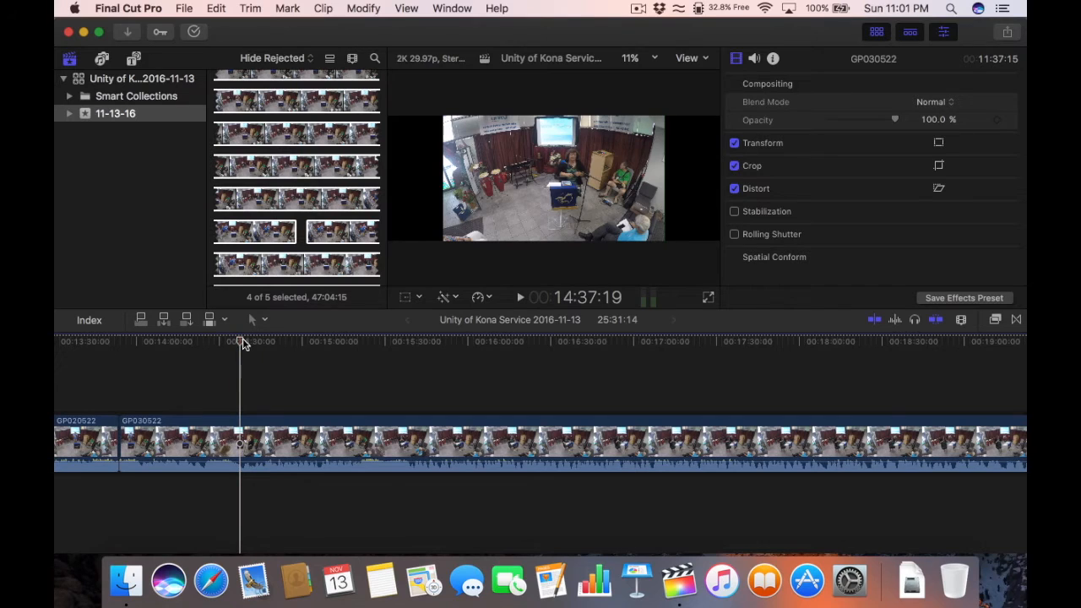
{"action": "key", "text": "space"}
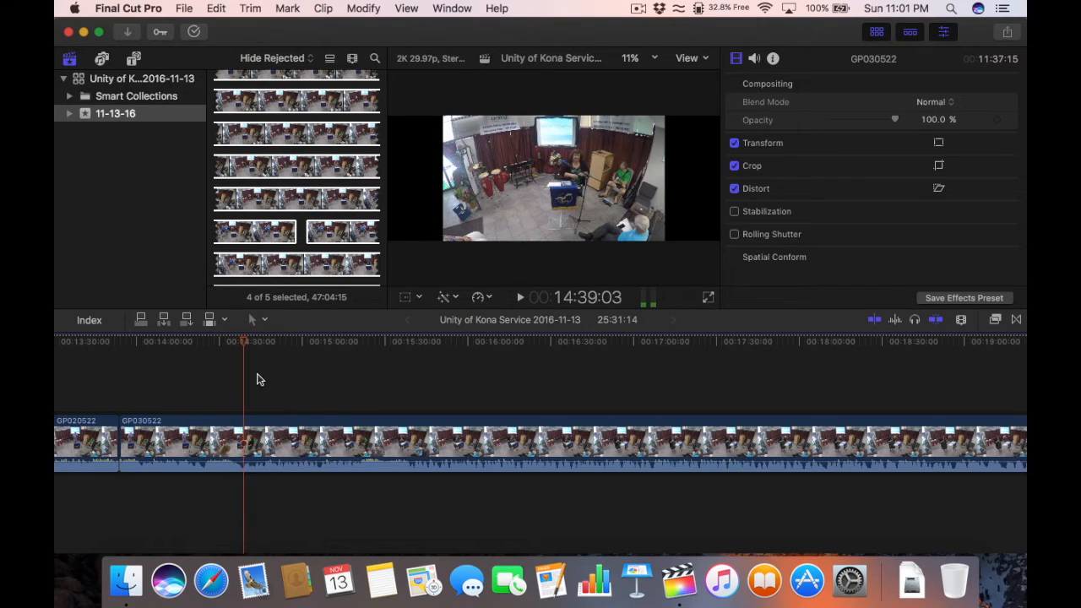
{"action": "left_click_drag", "start_coordinate": [244, 341], "coordinate": [244, 346]}
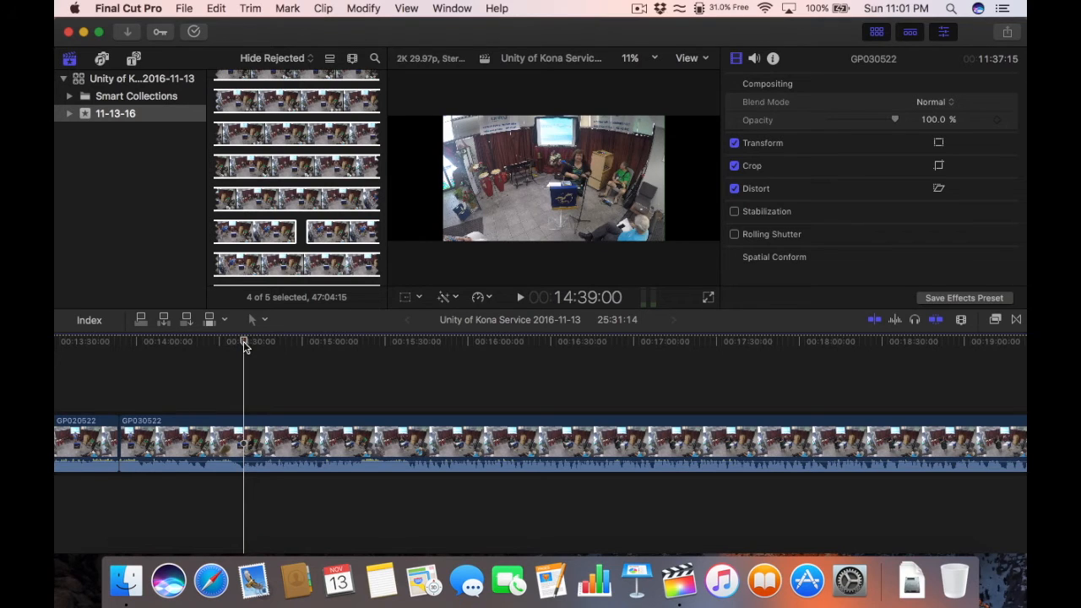
{"action": "left_click", "coordinate": [258, 320]}
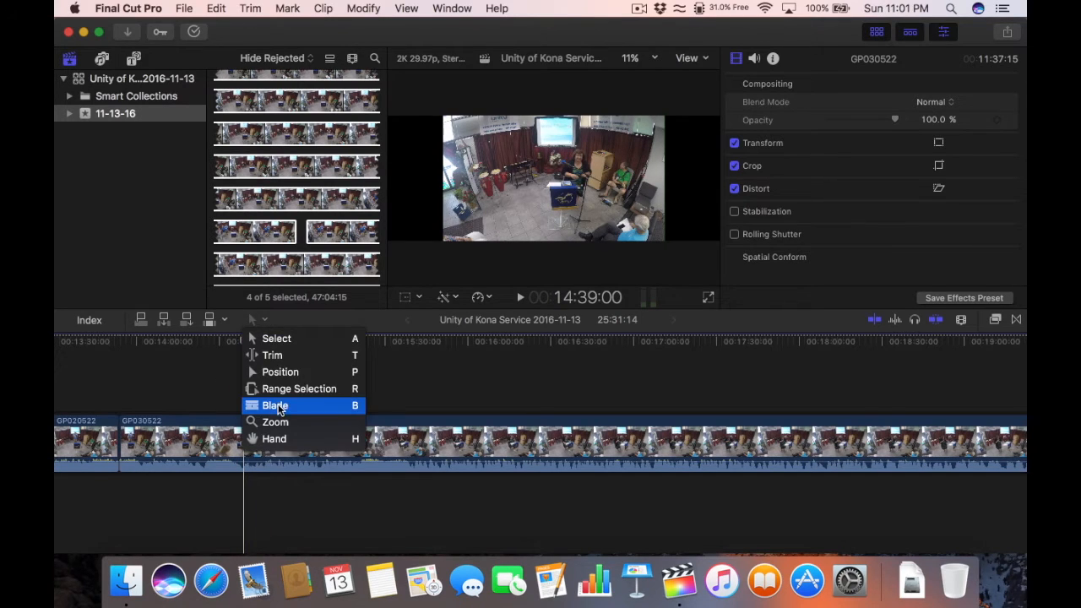
Step: Blade GP030522 at the playhead and delete the 45-second piece before the cut
{"action": "left_click", "coordinate": [277, 407]}
{"action": "left_click", "coordinate": [257, 319]}
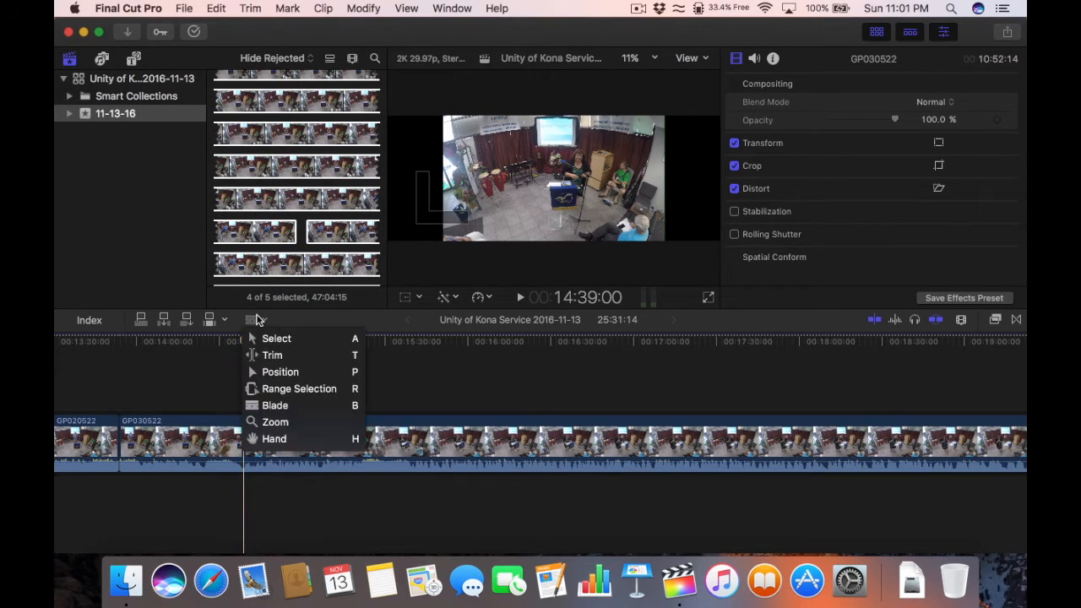
{"action": "left_click", "coordinate": [276, 338]}
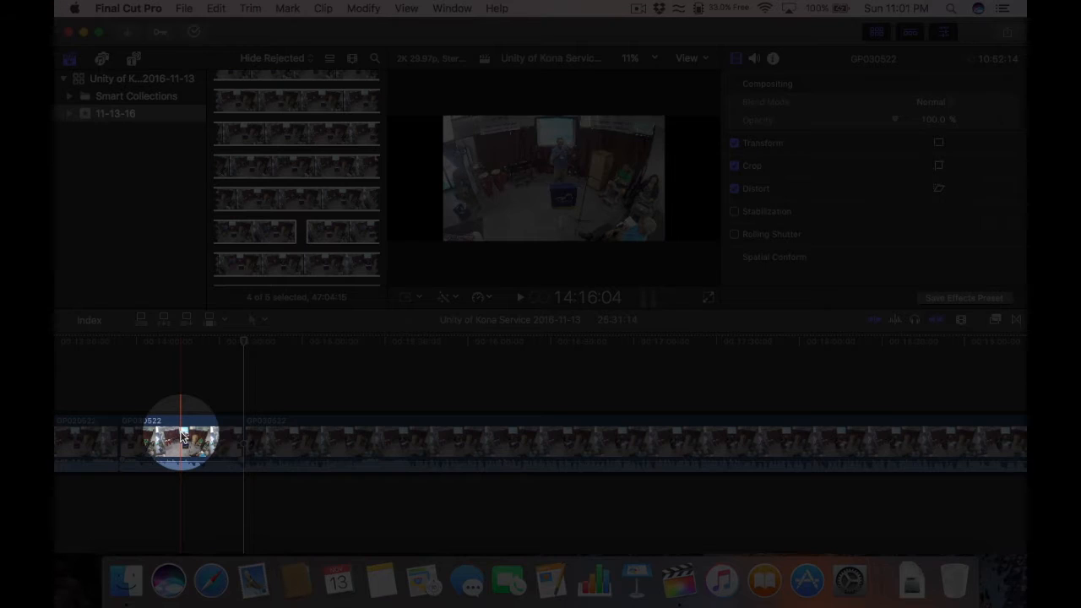
{"action": "left_click", "coordinate": [180, 437]}
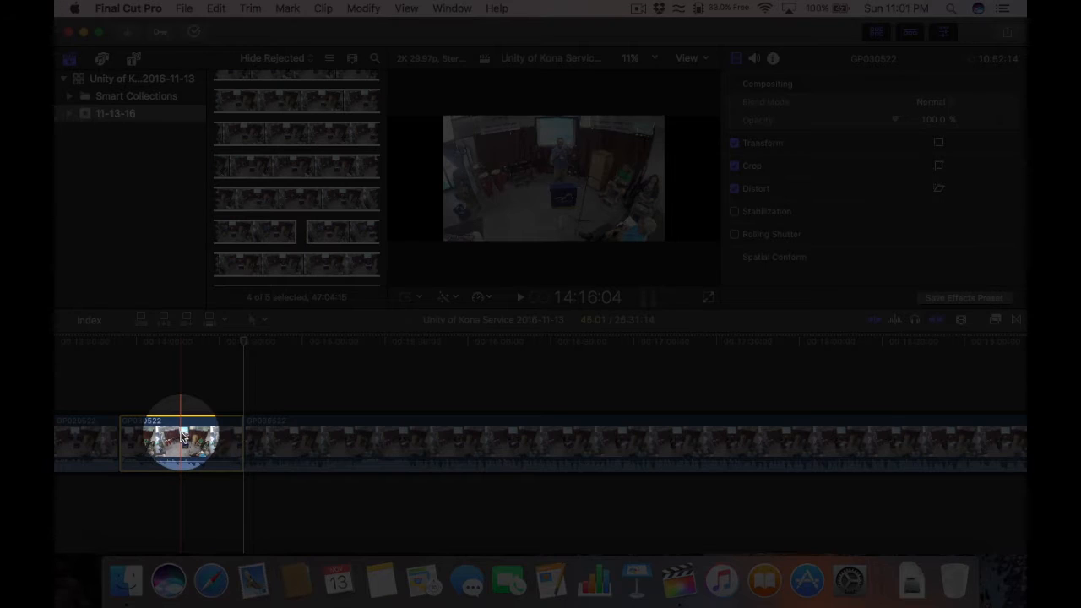
{"action": "key", "text": "Delete"}
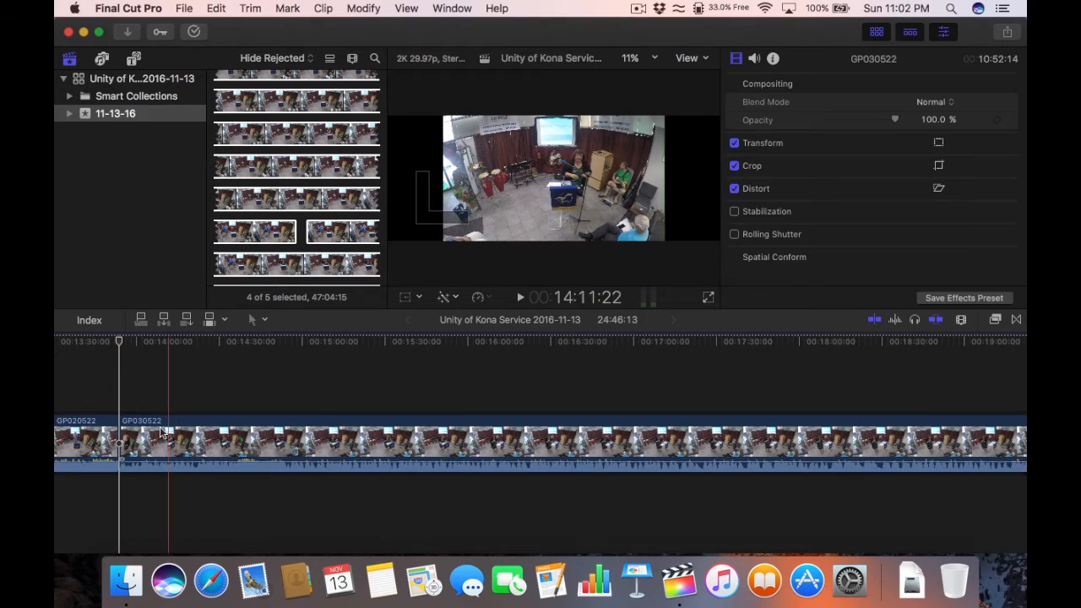
Step: Review GP020522 and delete its unwanted 3:52 stretch, leaving the project at 20:53:16
{"action": "scroll", "coordinate": [135, 390], "scroll_direction": "left", "scroll_amount": 10}
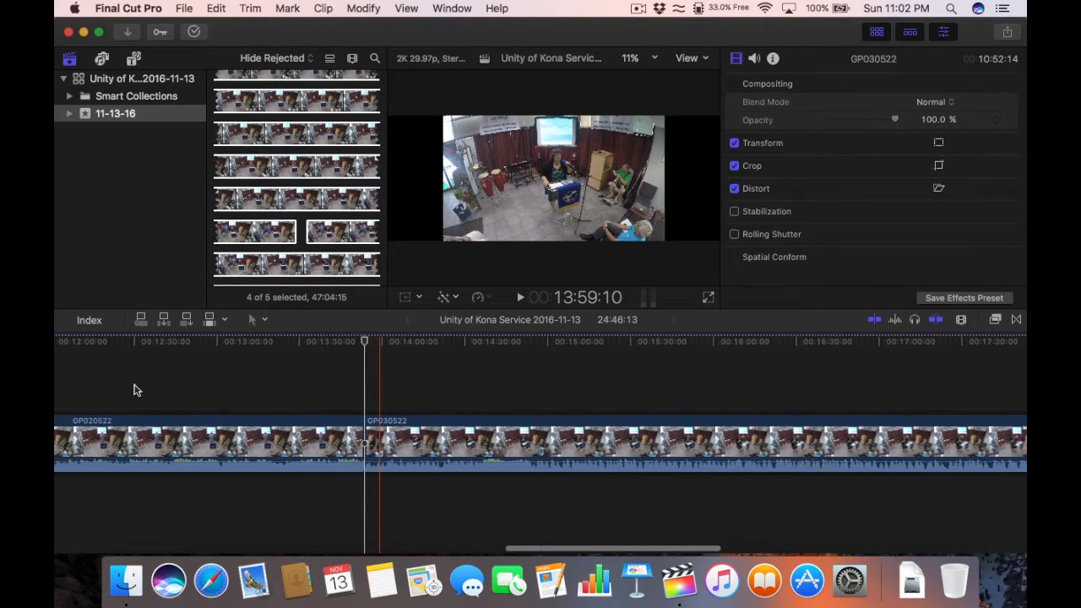
{"action": "scroll", "coordinate": [135, 390], "scroll_direction": "left", "scroll_amount": 5}
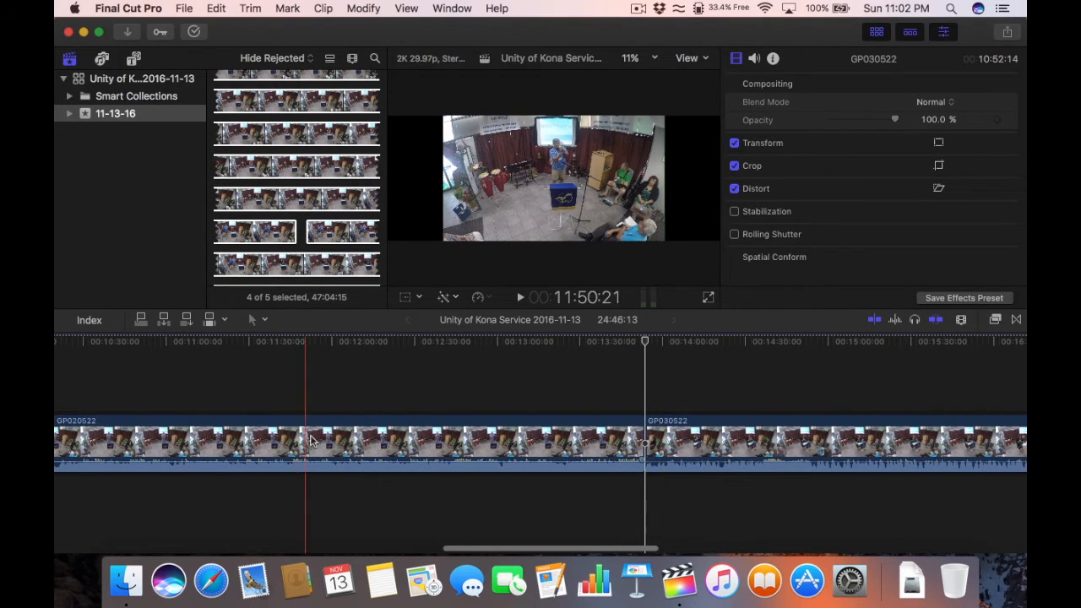
{"action": "left_click", "coordinate": [328, 340]}
{"action": "key", "text": "space"}
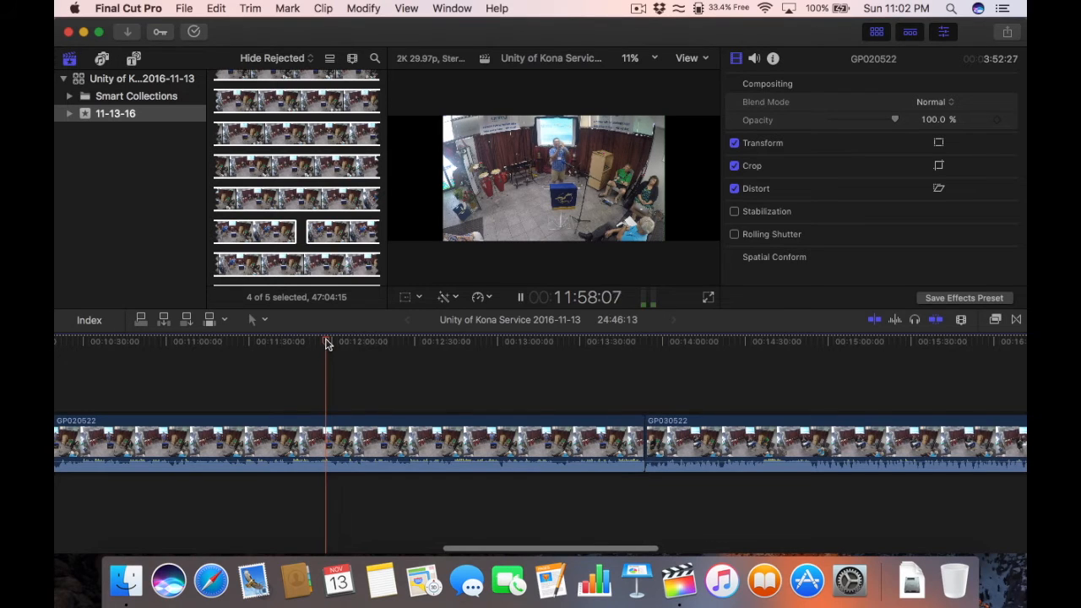
{"action": "left_click", "coordinate": [422, 440]}
{"action": "key", "text": "Delete"}
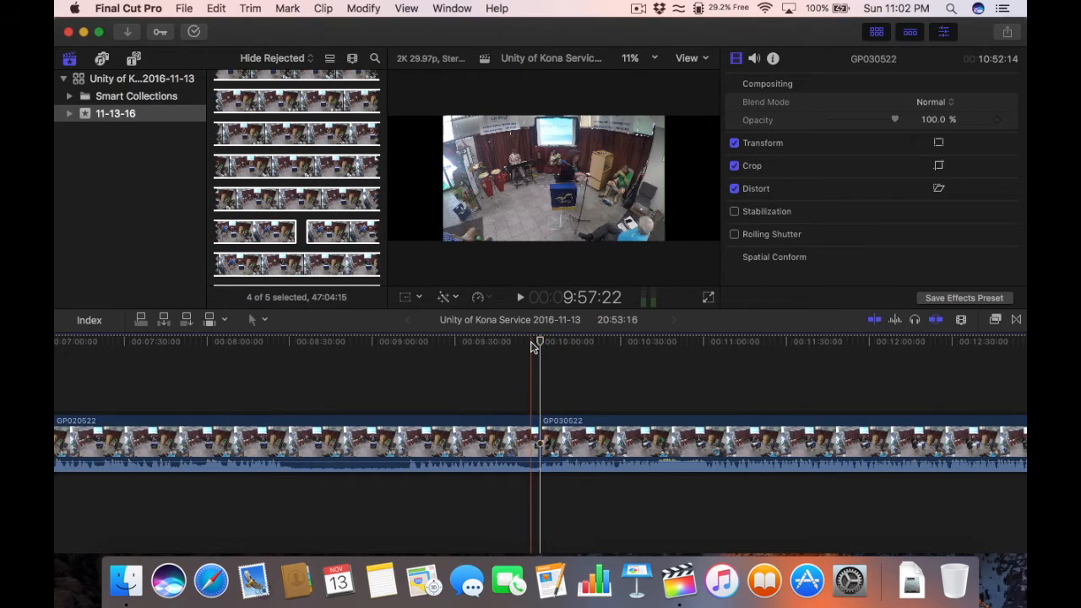
Step: Paste the copied Clock transition onto the cut between GP020522 and GP030522
{"action": "key", "text": "space"}
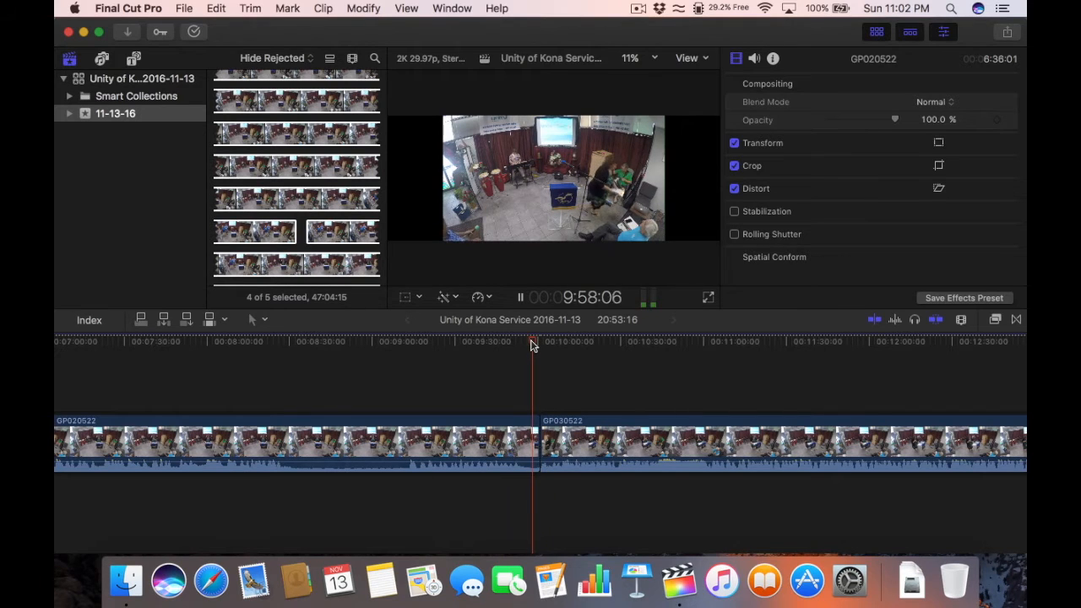
{"action": "left_click", "coordinate": [535, 424]}
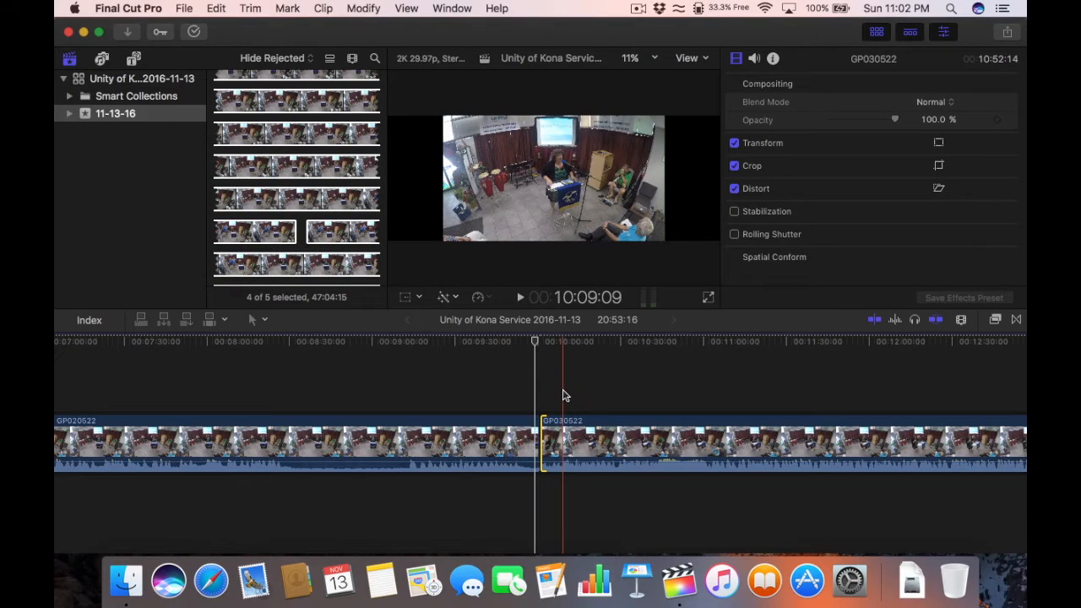
{"action": "key", "text": "super+v"}
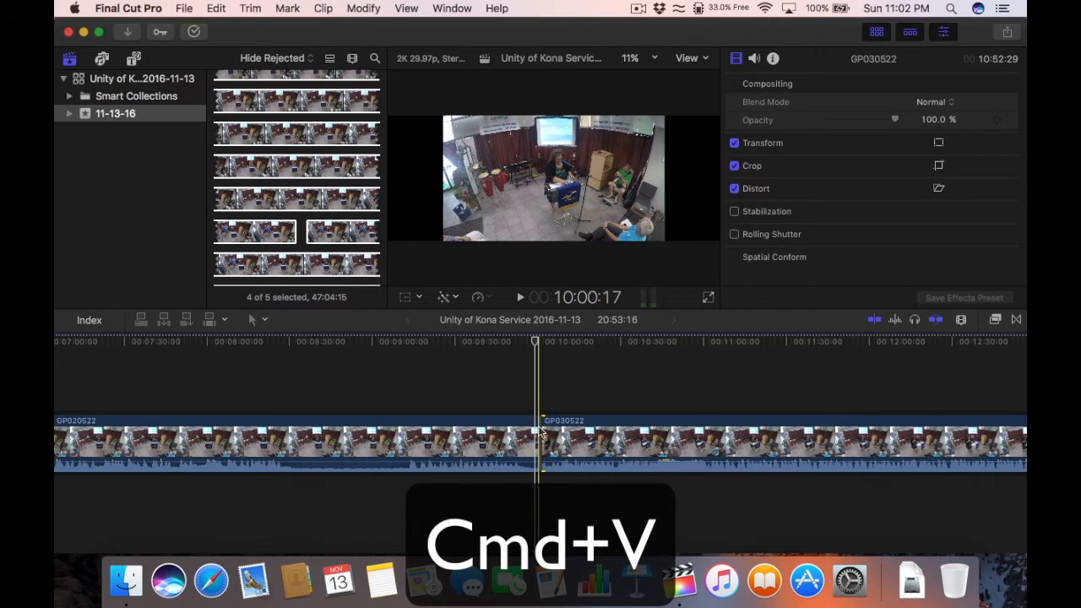
Step: Play through the new transition up close, then fit the whole project in the timeline
{"action": "key", "text": "super+equal"}
{"action": "key", "text": "super+equal"}
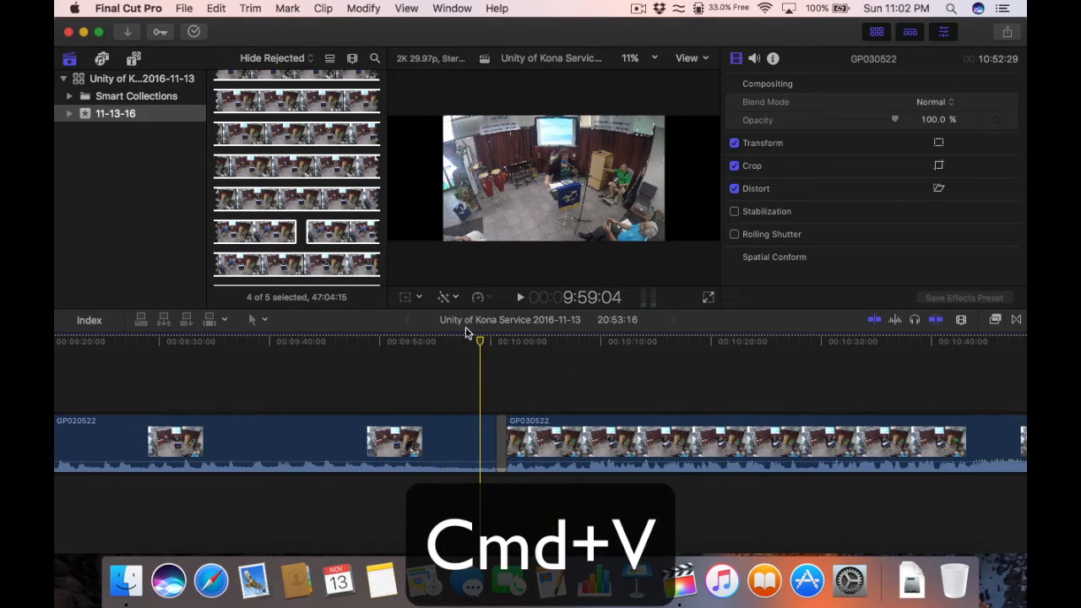
{"action": "left_click", "coordinate": [437, 343]}
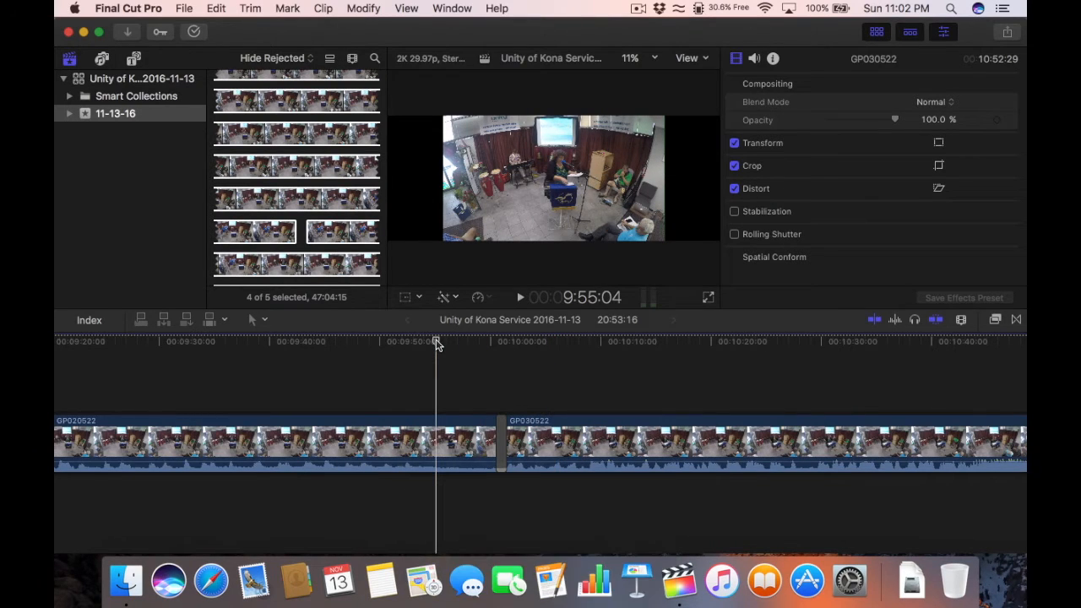
{"action": "key", "text": "space"}
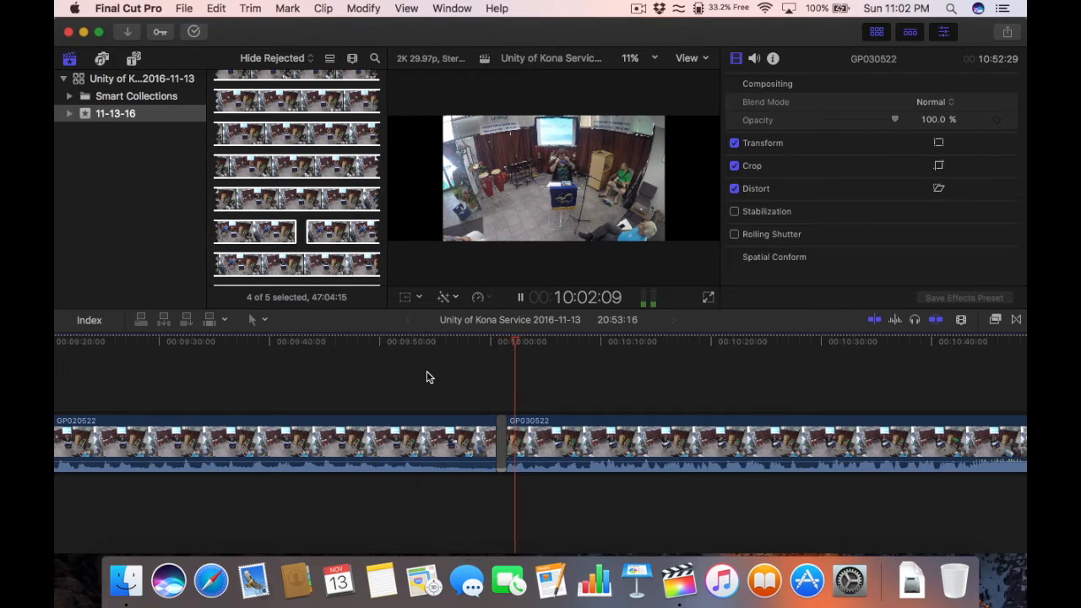
{"action": "left_click", "coordinate": [507, 342]}
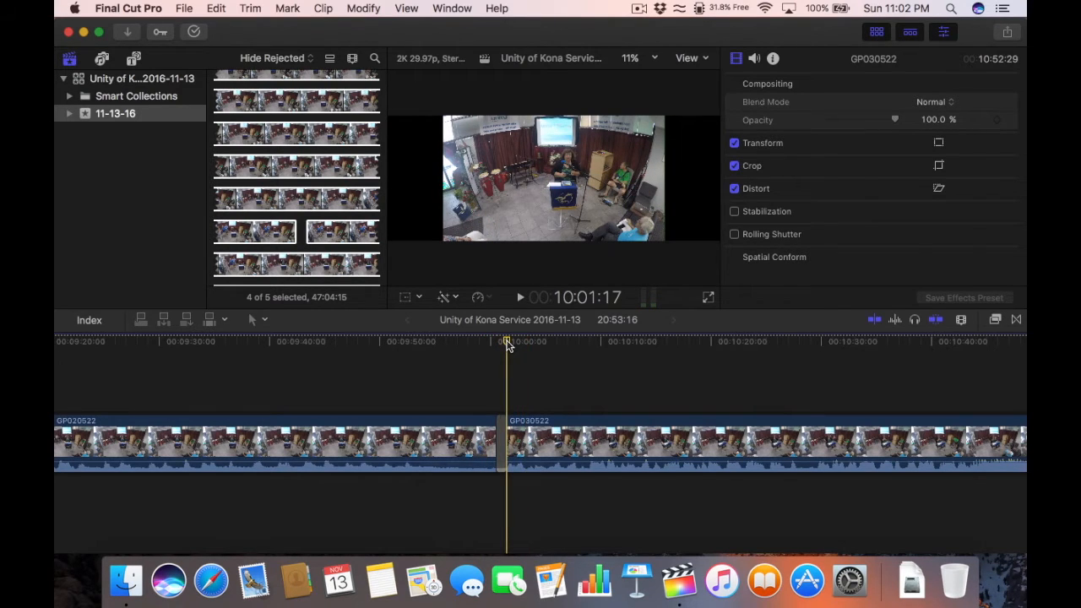
{"action": "key", "text": "shift+z"}
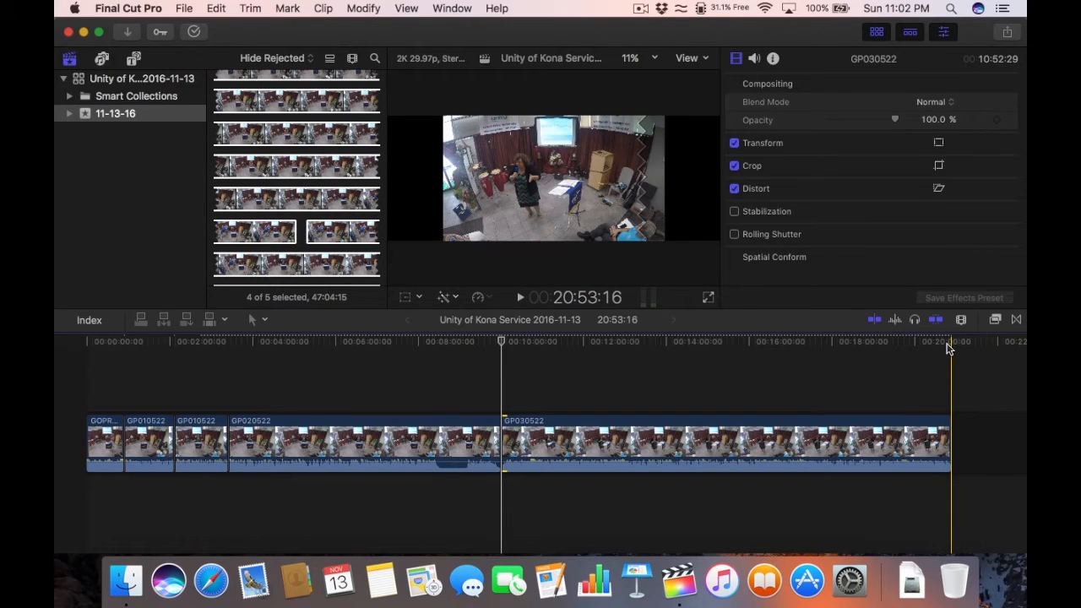
{"action": "key", "text": "super+minus"}
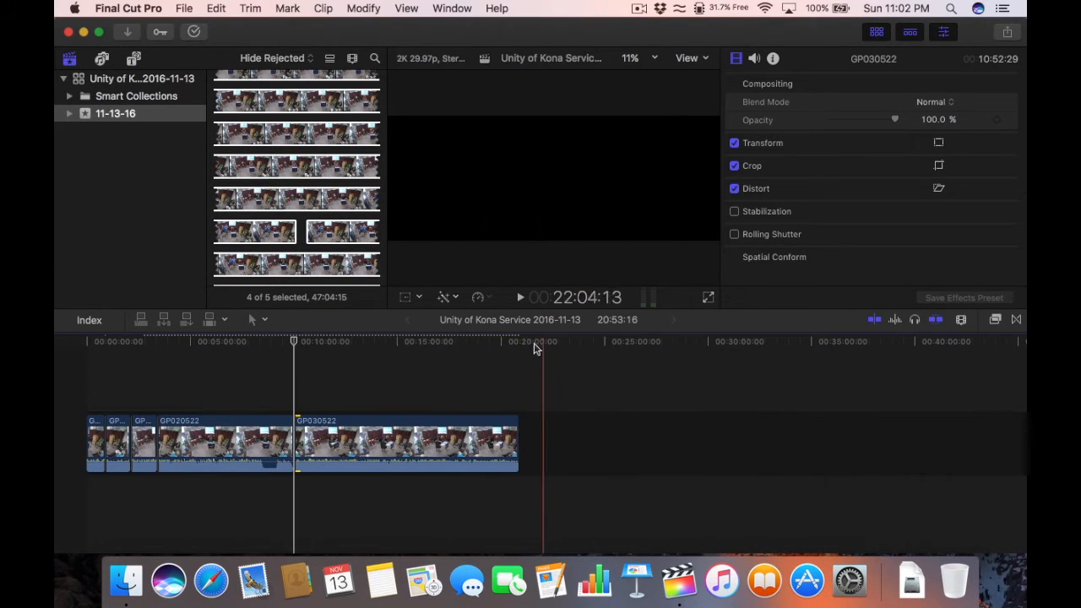
{"action": "left_click", "coordinate": [511, 347]}
{"action": "key", "text": "super+equal"}
{"action": "key", "text": "super+equal"}
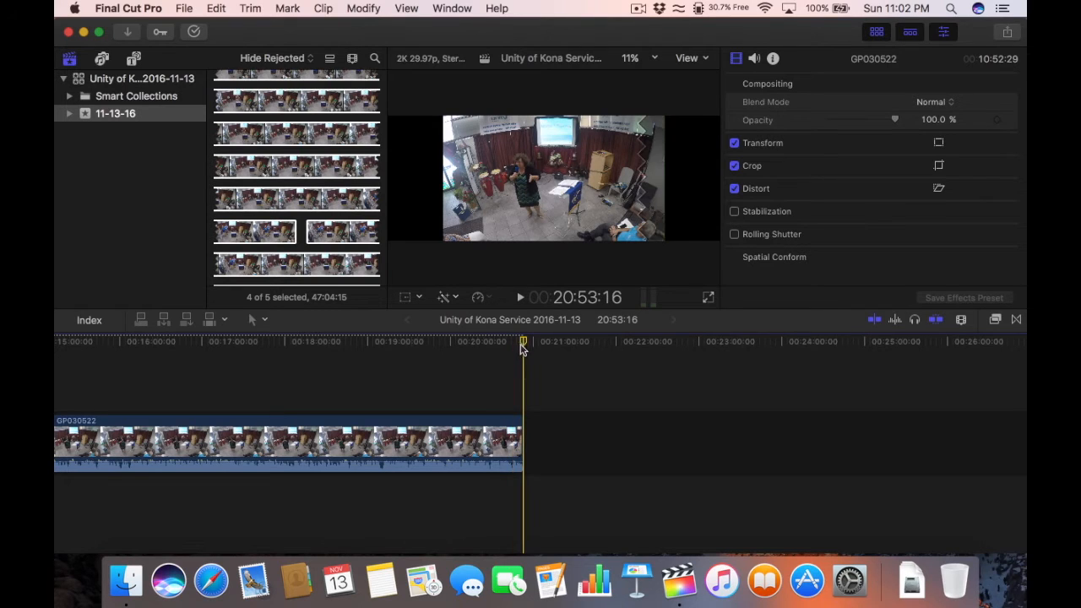
{"action": "key", "text": "super+equal"}
{"action": "key", "text": "super+equal"}
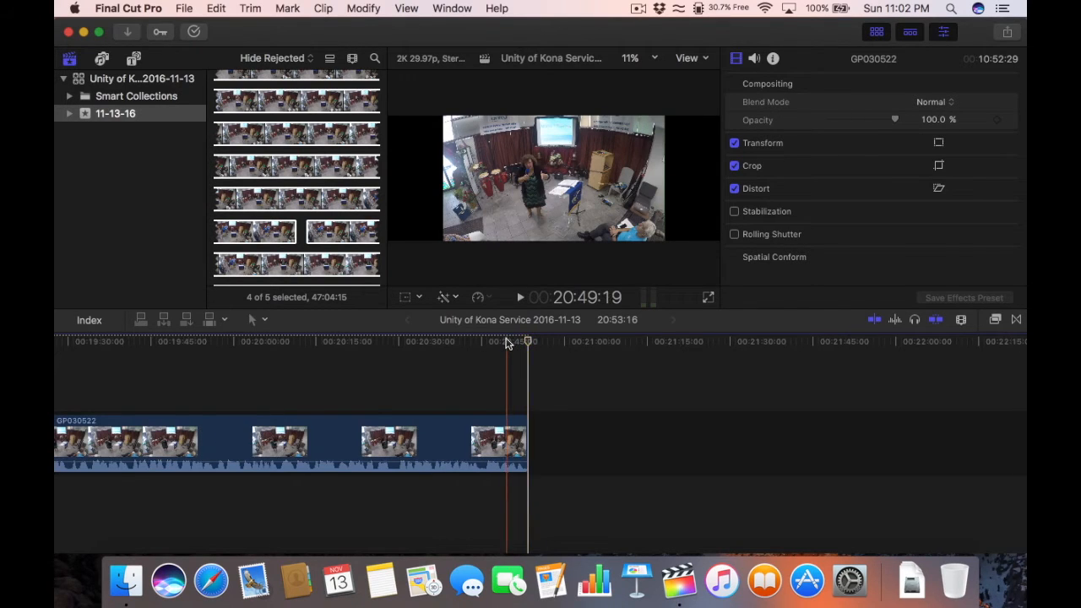
{"action": "left_click", "coordinate": [506, 342]}
{"action": "key", "text": "space"}
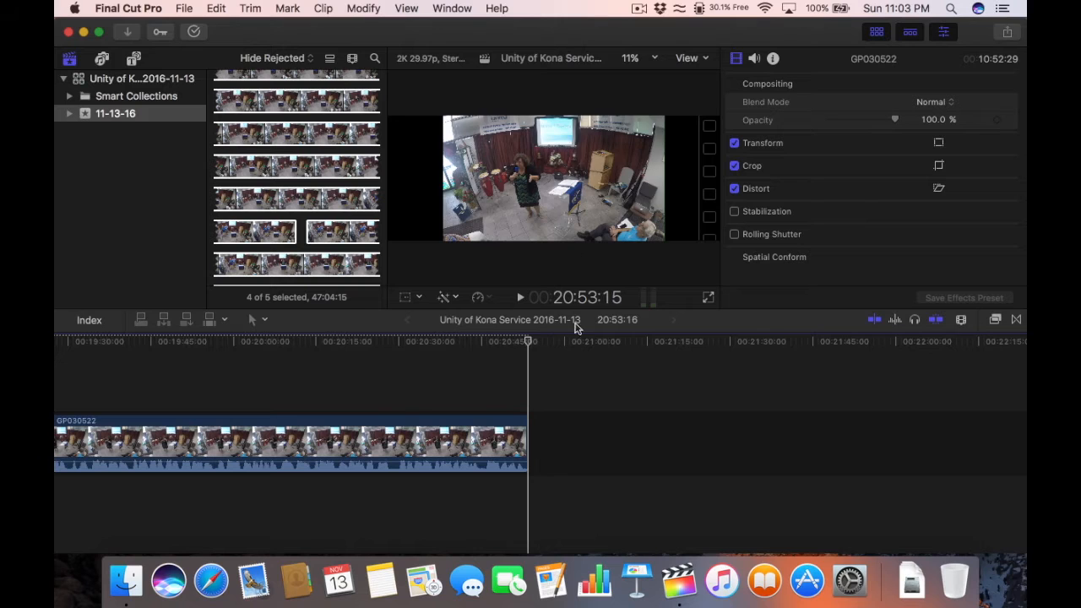
{"action": "key", "text": "super+minus"}
{"action": "key", "text": "super+minus"}
{"action": "key", "text": "super+minus"}
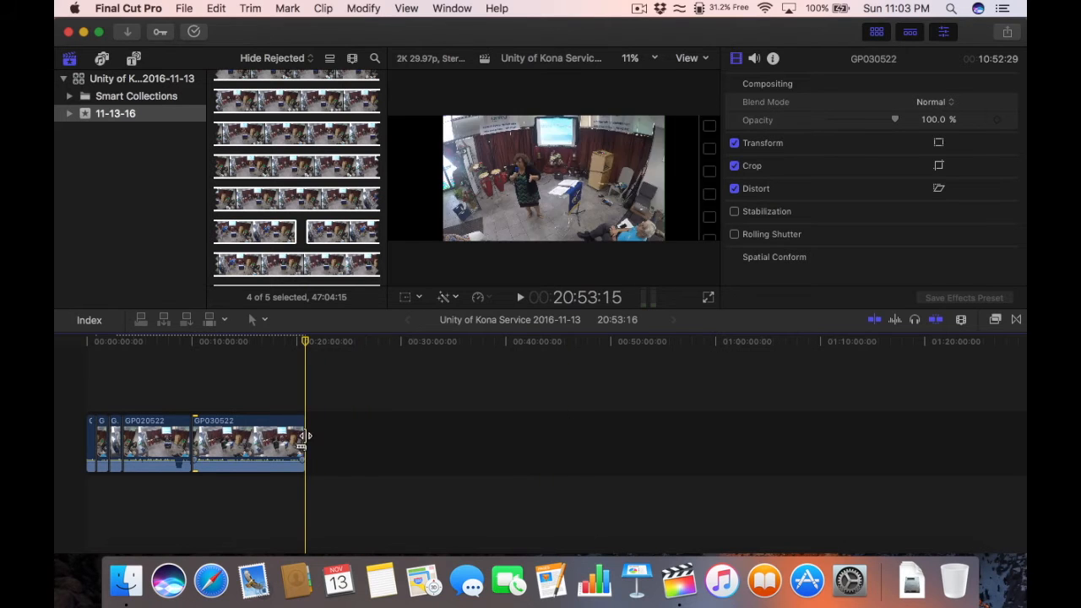
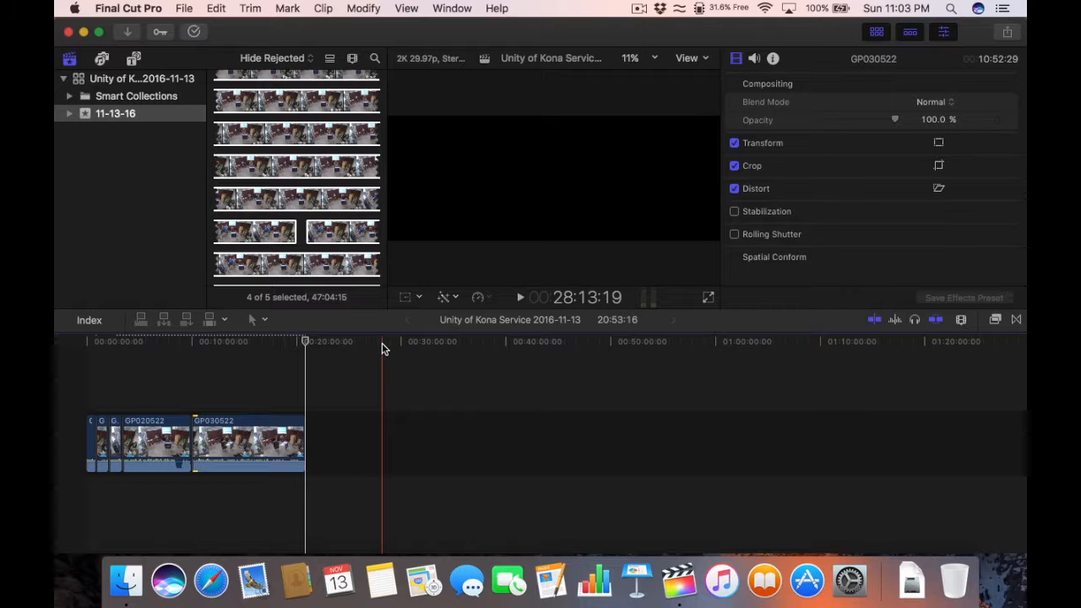
Step: Scrub the playhead back to 00:00:00:00 at the start of the service timeline
{"action": "left_click_drag", "start_coordinate": [190, 344], "coordinate": [134, 344]}
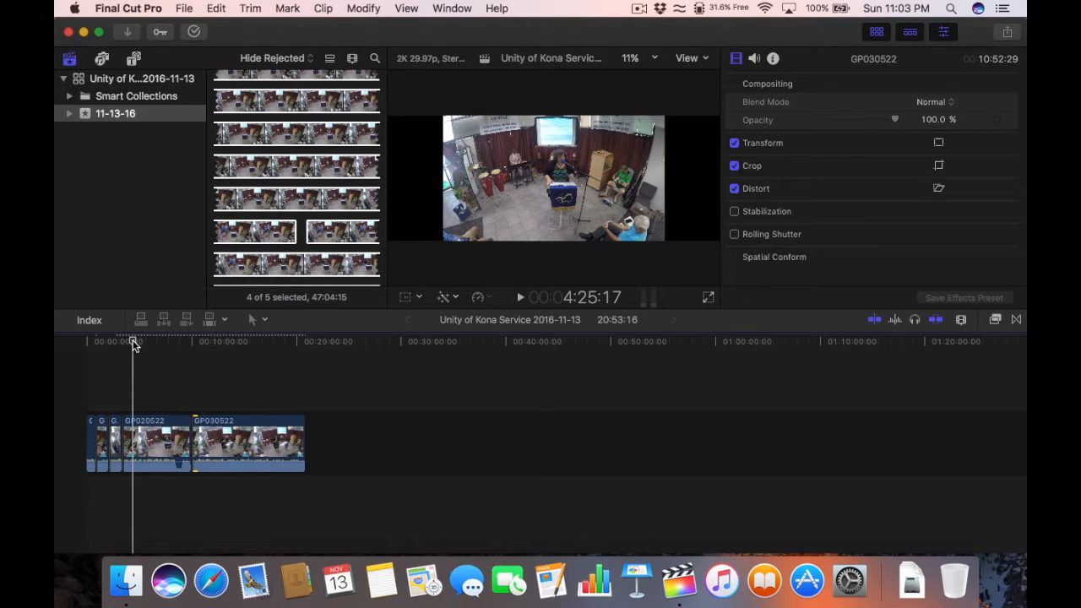
{"action": "left_click_drag", "start_coordinate": [133, 345], "coordinate": [81, 347]}
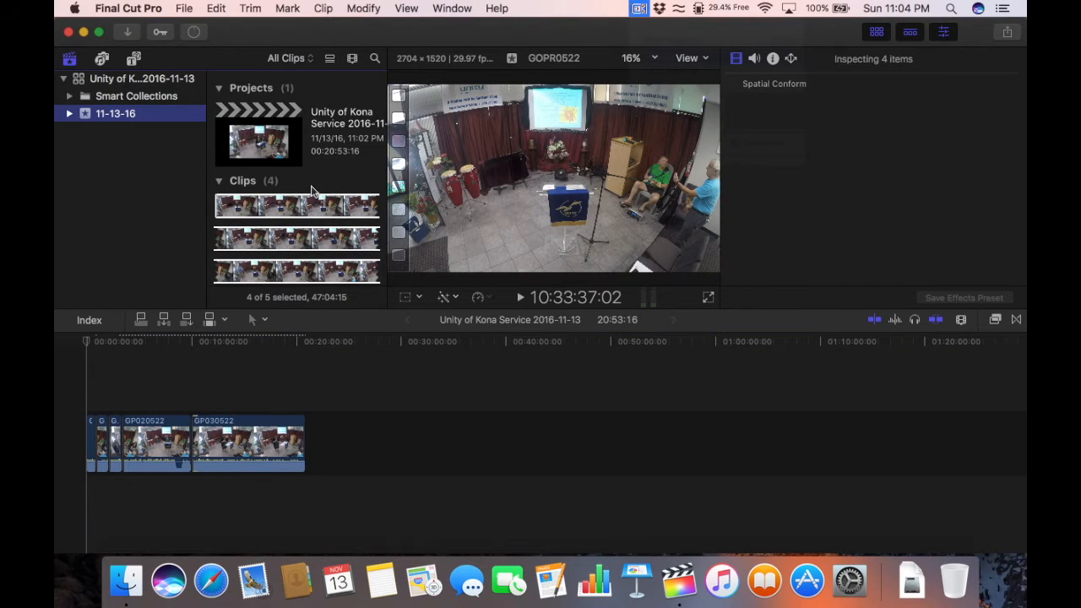
Step: Set the browser Clip Appearance duration slider to All so each clip shows as a single thumbnail
{"action": "scroll", "coordinate": [311, 191], "scroll_direction": "down", "scroll_amount": 5}
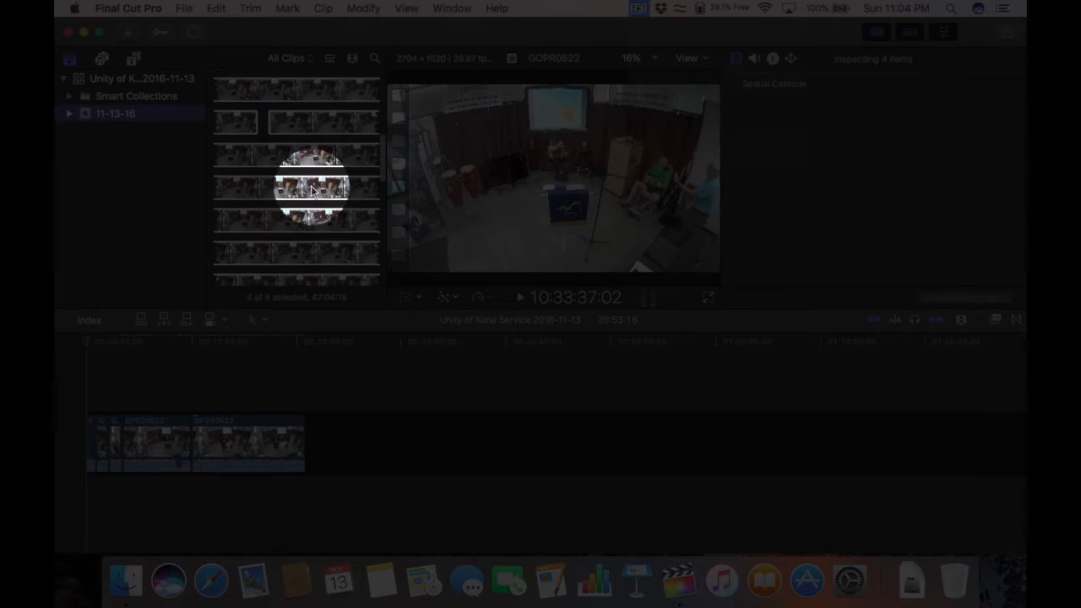
{"action": "scroll", "coordinate": [311, 191], "scroll_direction": "up", "scroll_amount": 5}
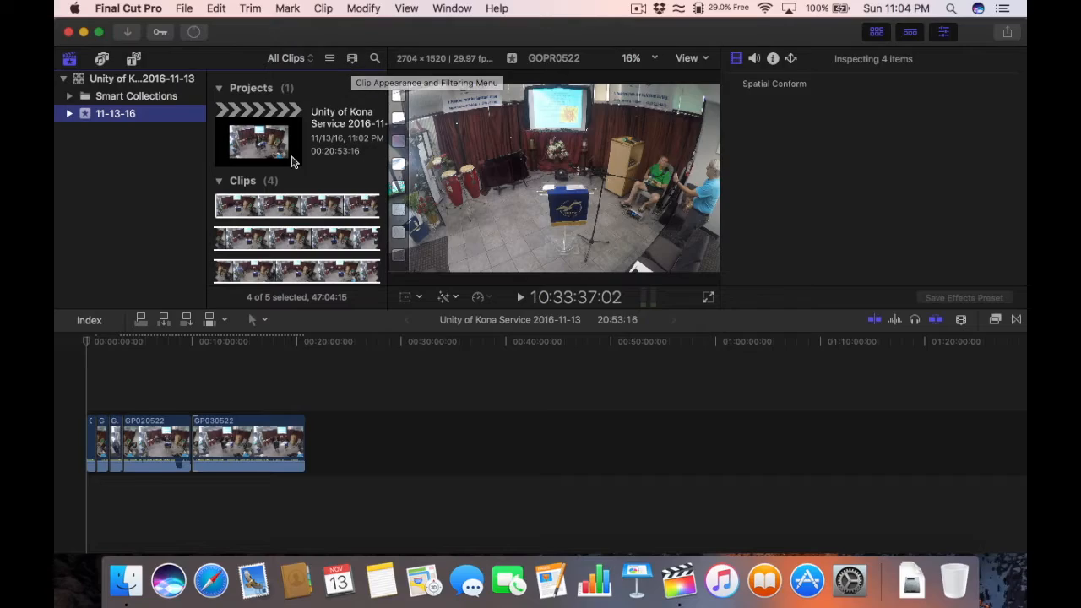
{"action": "left_click", "coordinate": [353, 60]}
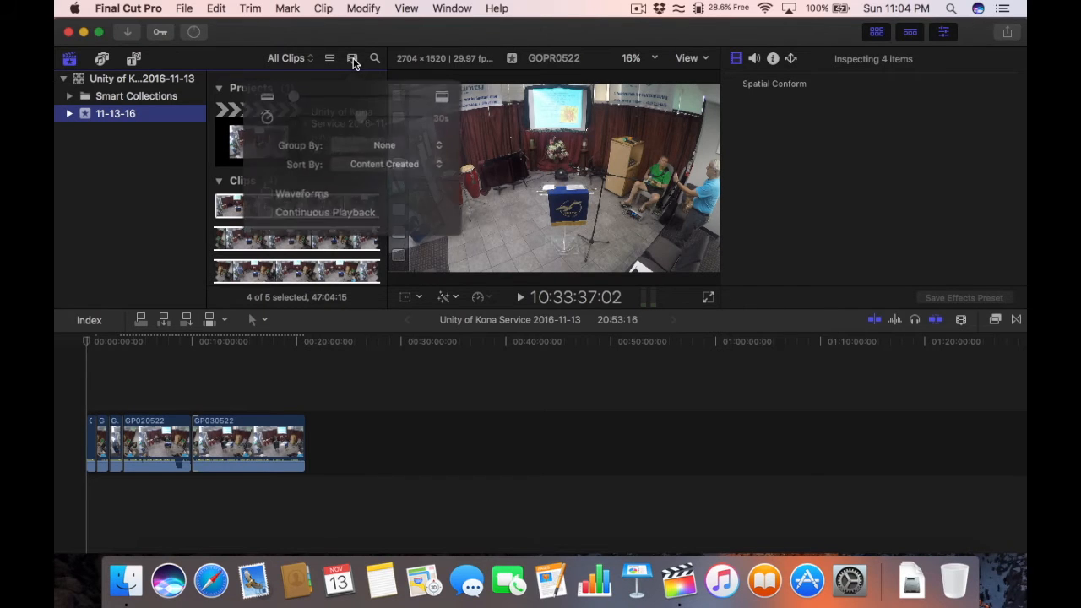
{"action": "mouse_move", "coordinate": [296, 100]}
{"action": "left_mouse_down"}
{"action": "mouse_move", "coordinate": [330, 96]}
{"action": "mouse_move", "coordinate": [291, 96]}
{"action": "left_mouse_up"}
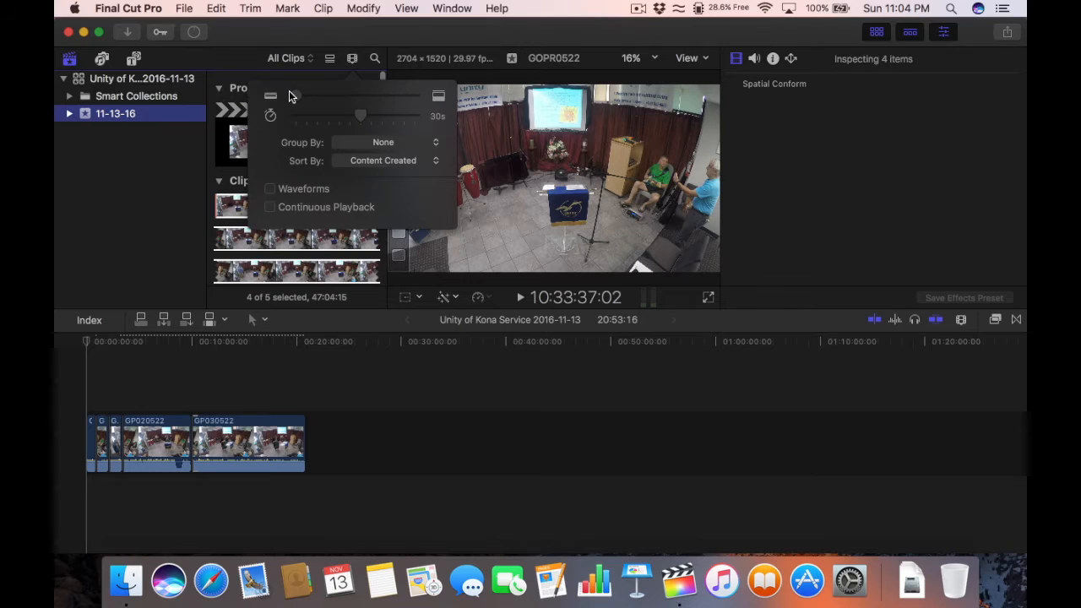
{"action": "left_click", "coordinate": [233, 202]}
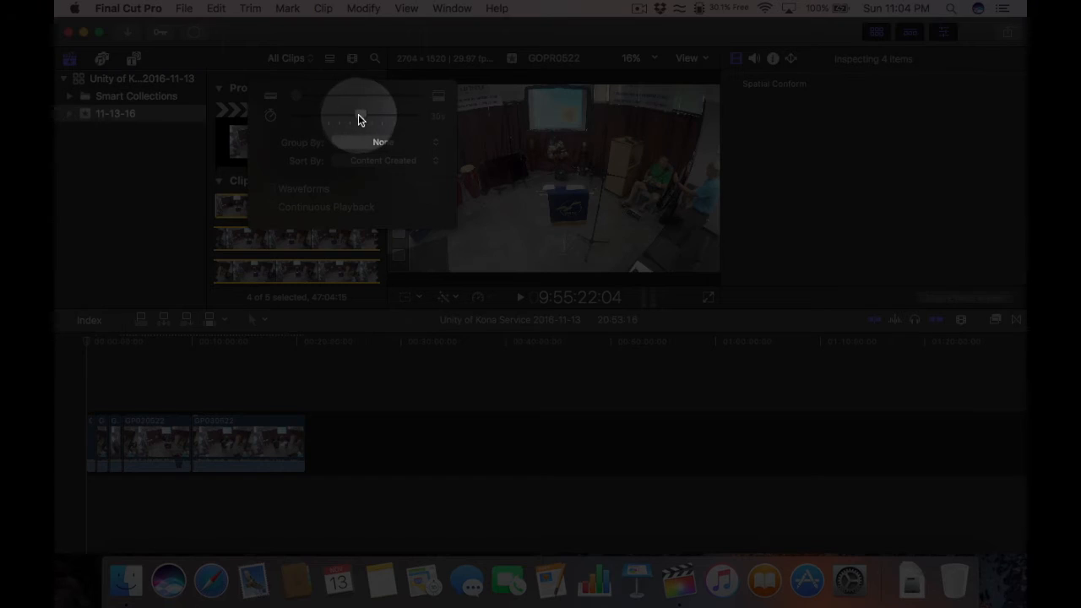
{"action": "left_click_drag", "start_coordinate": [358, 116], "coordinate": [293, 119]}
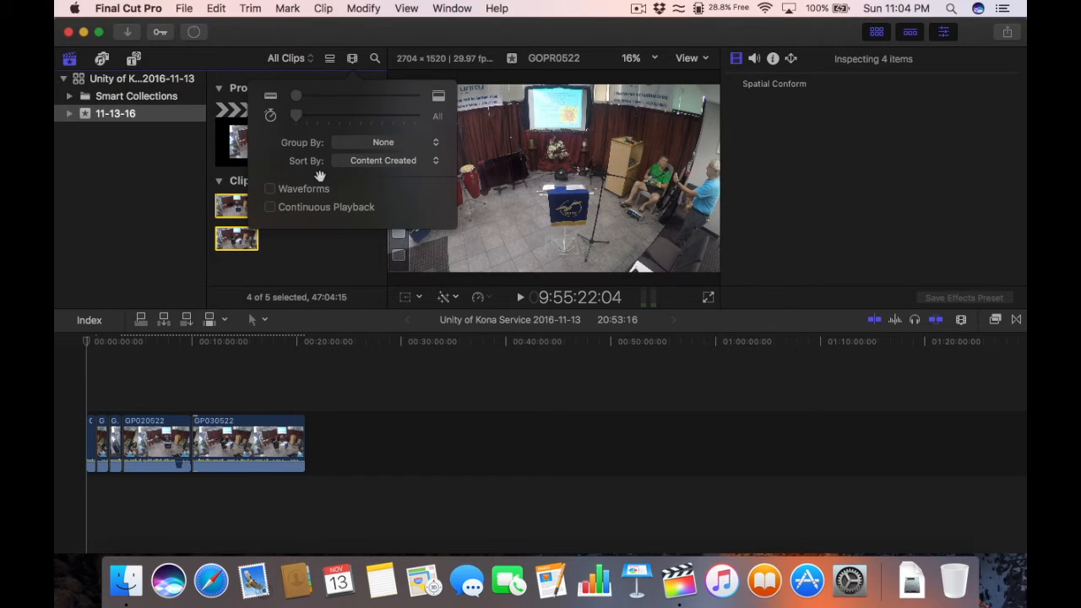
{"action": "left_click", "coordinate": [321, 250]}
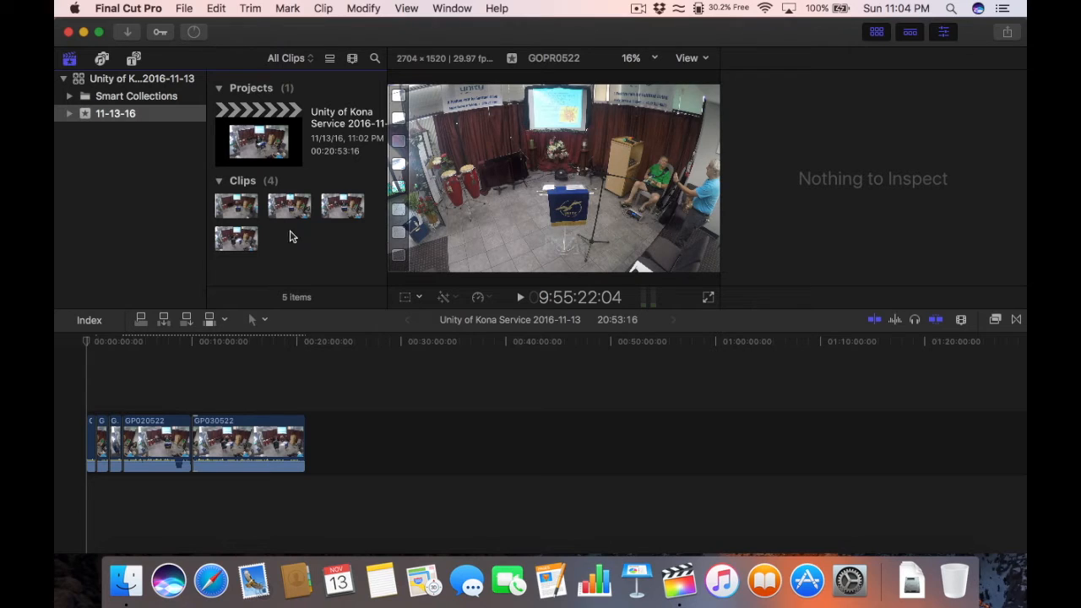
{"action": "left_click", "coordinate": [300, 438]}
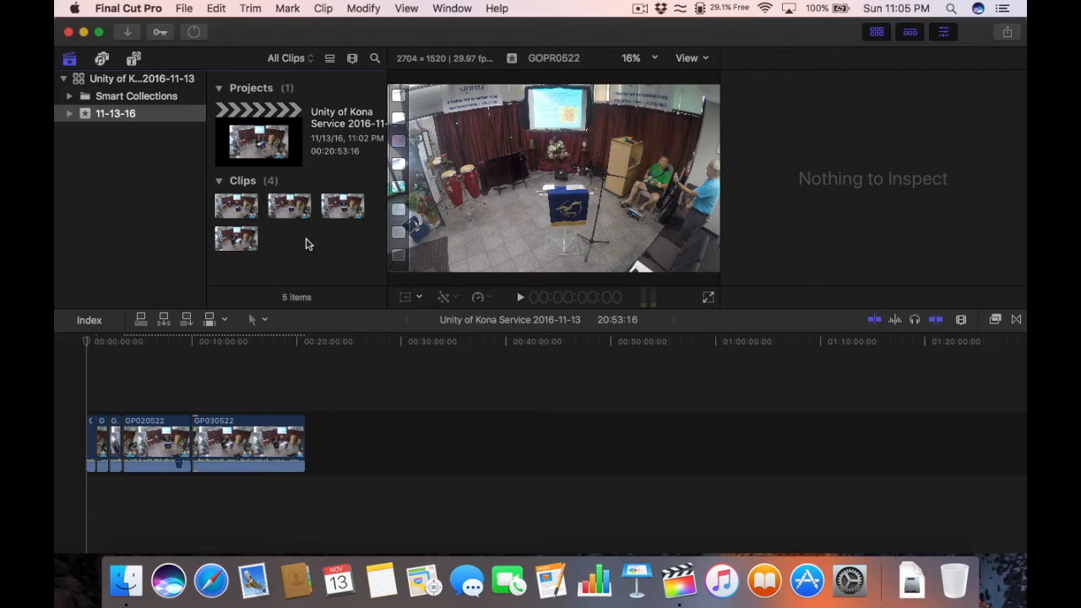
Step: Import Unity of Kona Intro.mov and Outro.mov from Movies > Unity of Kona Videos > Intro and Outro Videos
{"action": "right_click", "coordinate": [308, 244]}
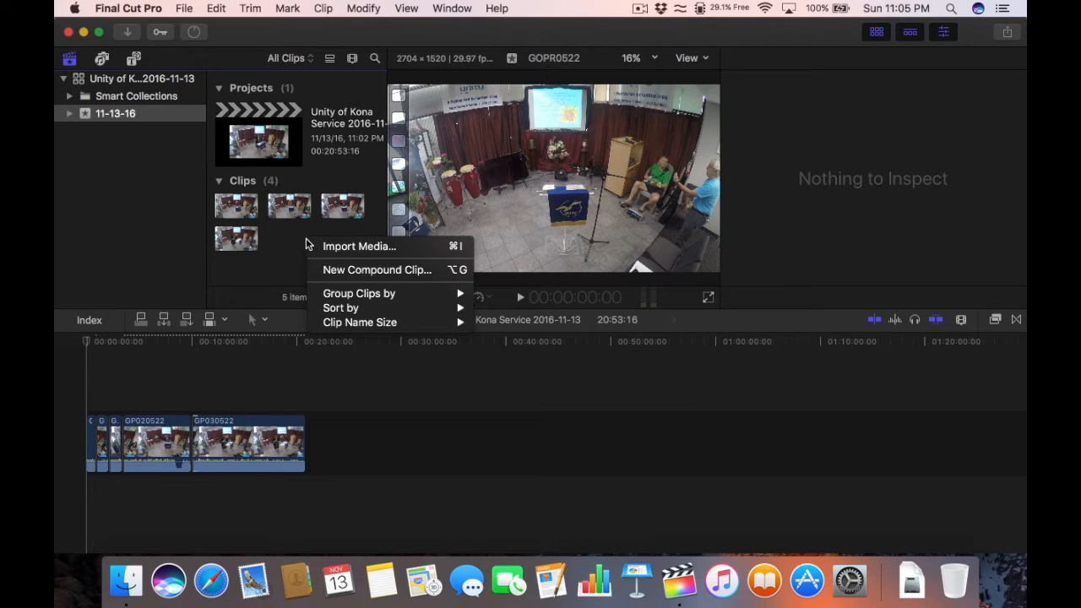
{"action": "left_click", "coordinate": [458, 246]}
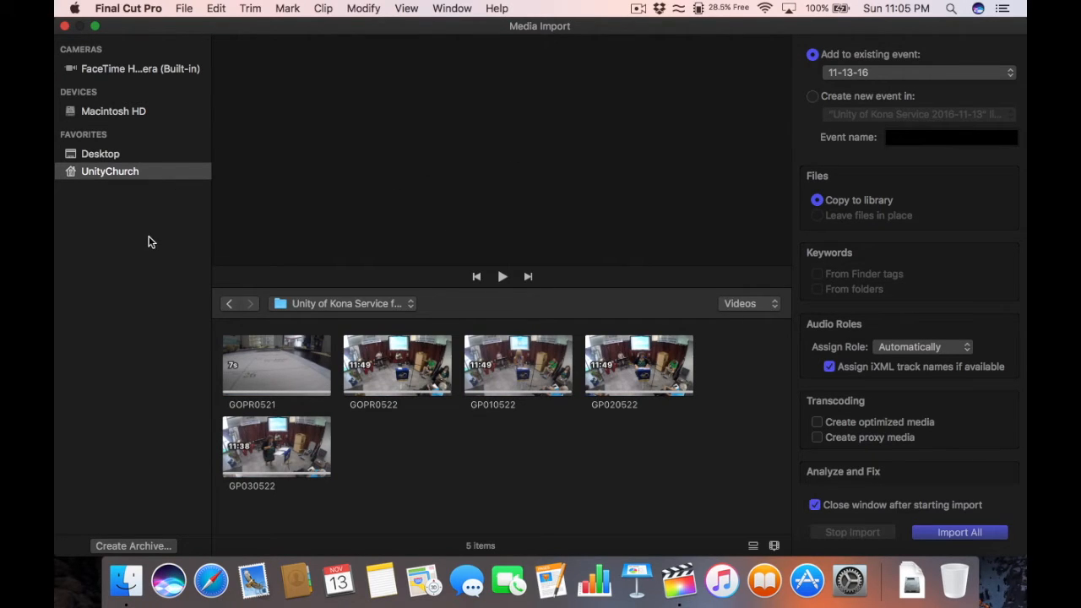
{"action": "left_click", "coordinate": [345, 304]}
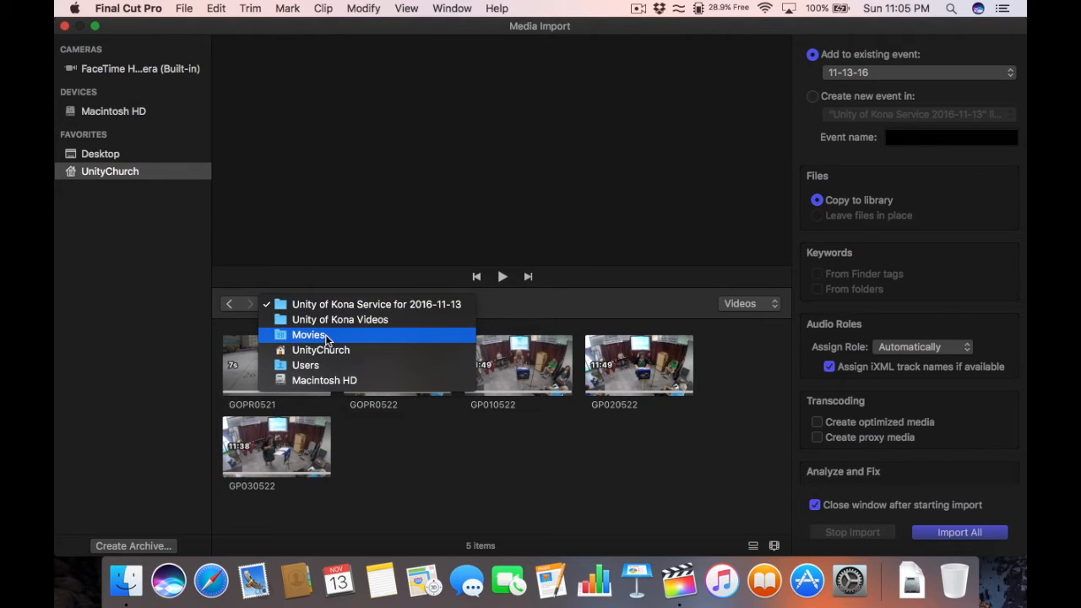
{"action": "left_click", "coordinate": [325, 334]}
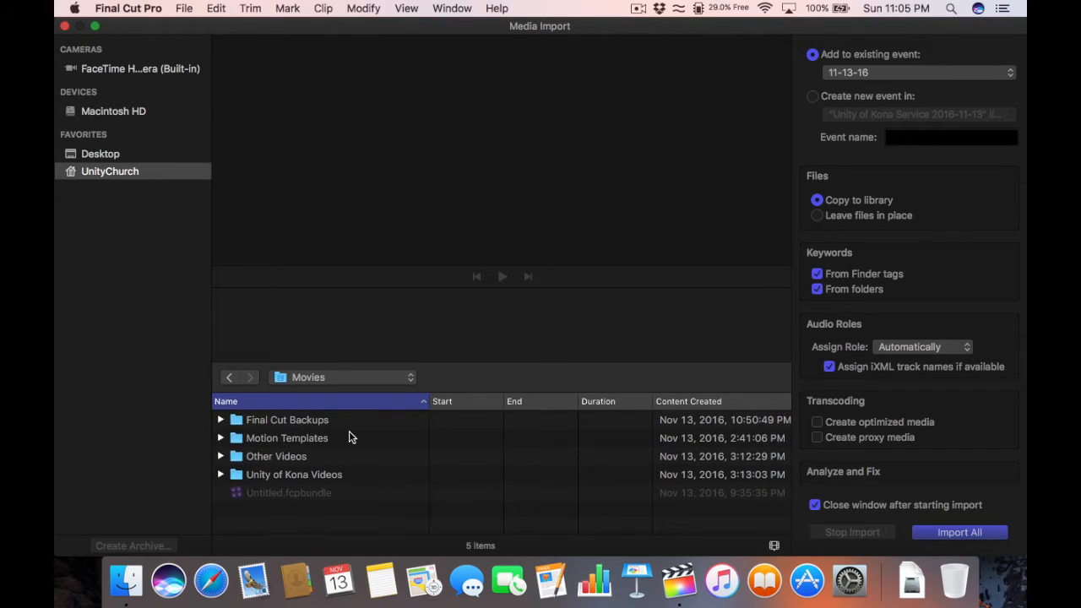
{"action": "double_click", "coordinate": [302, 478]}
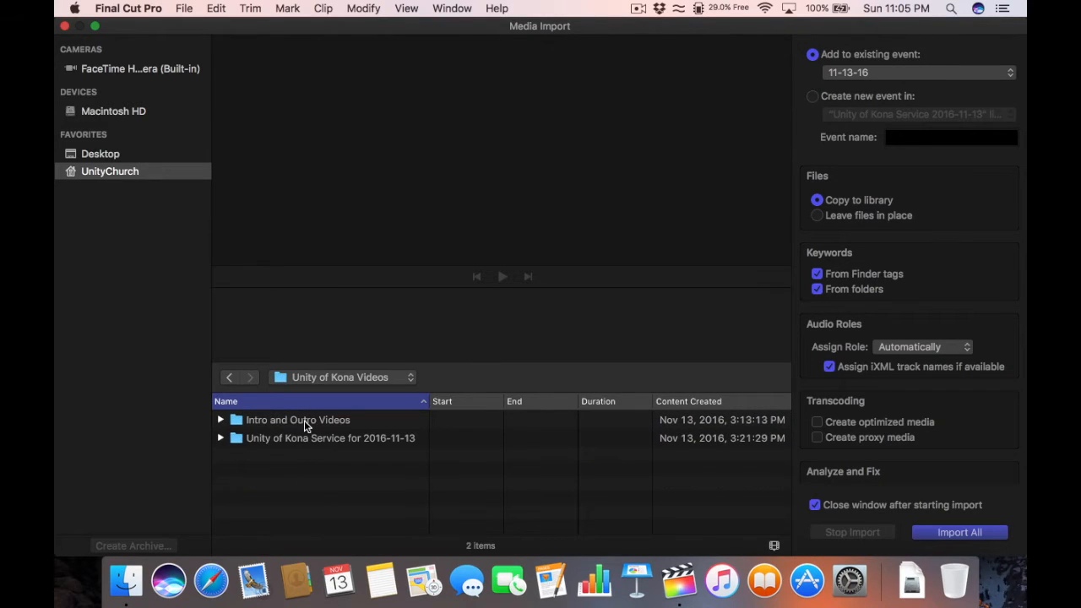
{"action": "double_click", "coordinate": [304, 420]}
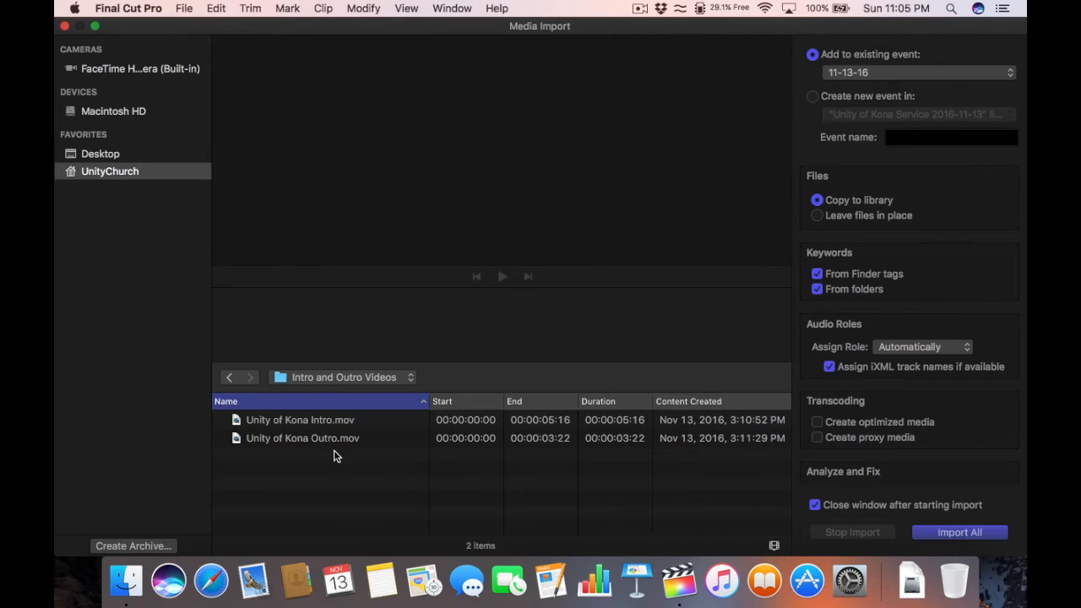
{"action": "left_click_drag", "start_coordinate": [338, 478], "coordinate": [330, 410]}
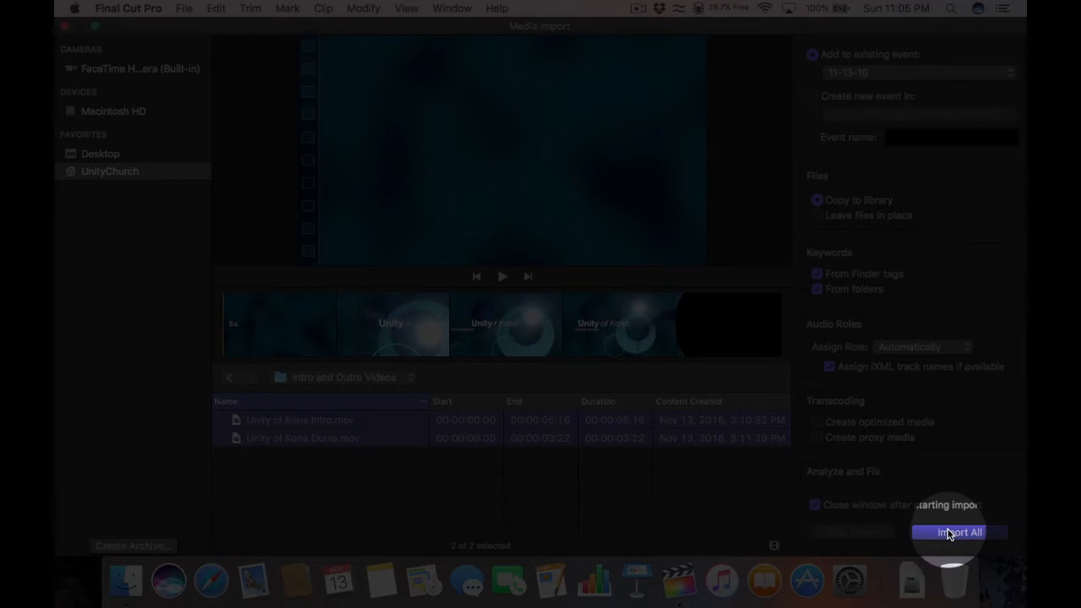
{"action": "left_click", "coordinate": [951, 532]}
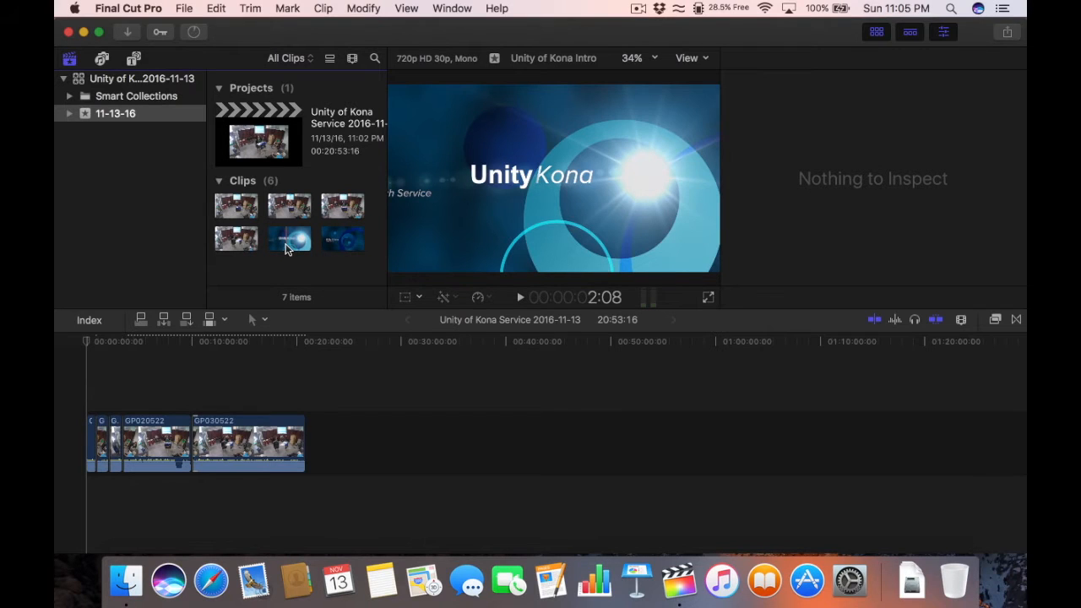
Step: Insert the Unity of Kona Intro clip at the very start of the timeline
{"action": "left_click", "coordinate": [296, 448]}
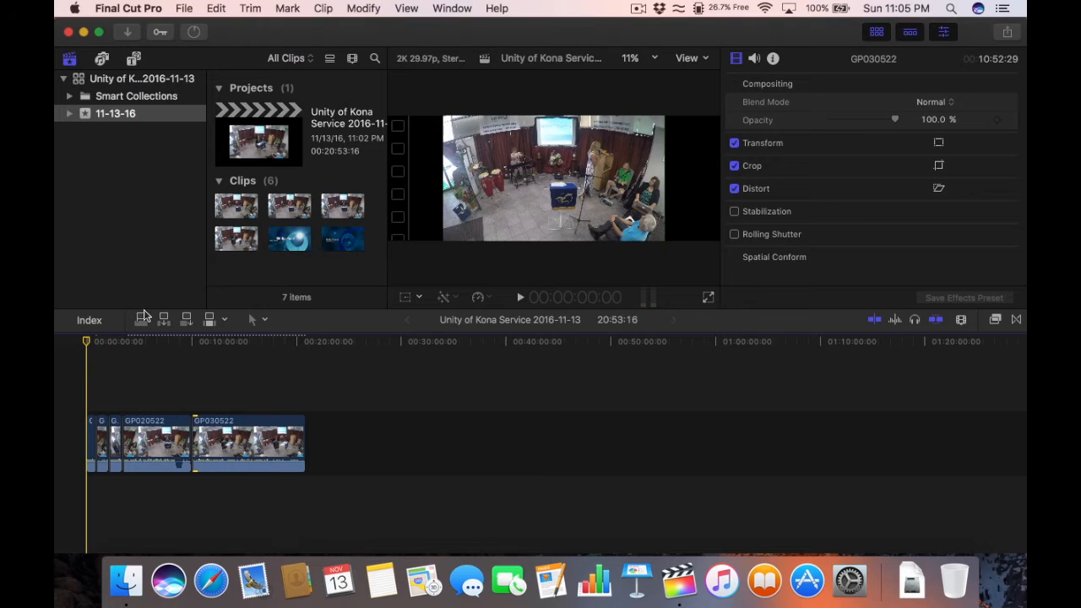
{"action": "left_click", "coordinate": [287, 236]}
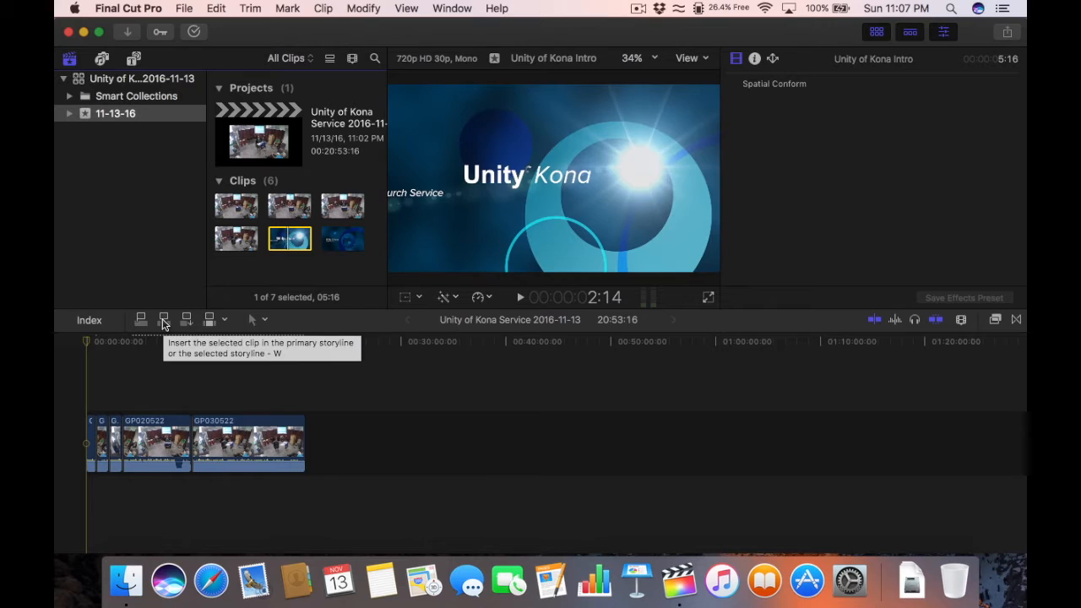
{"action": "left_click", "coordinate": [163, 323]}
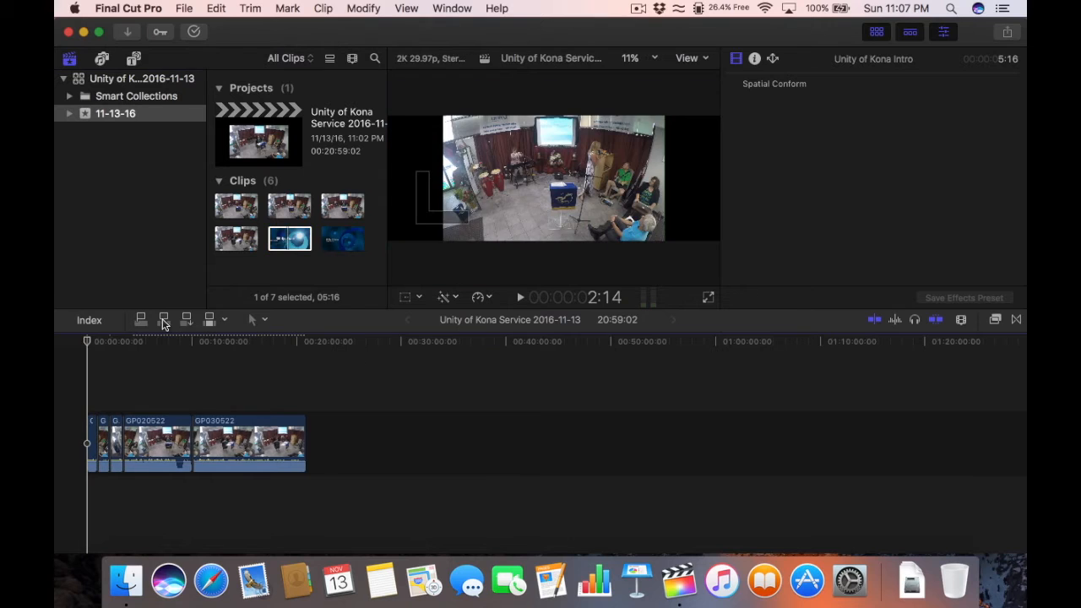
{"action": "left_click", "coordinate": [292, 247]}
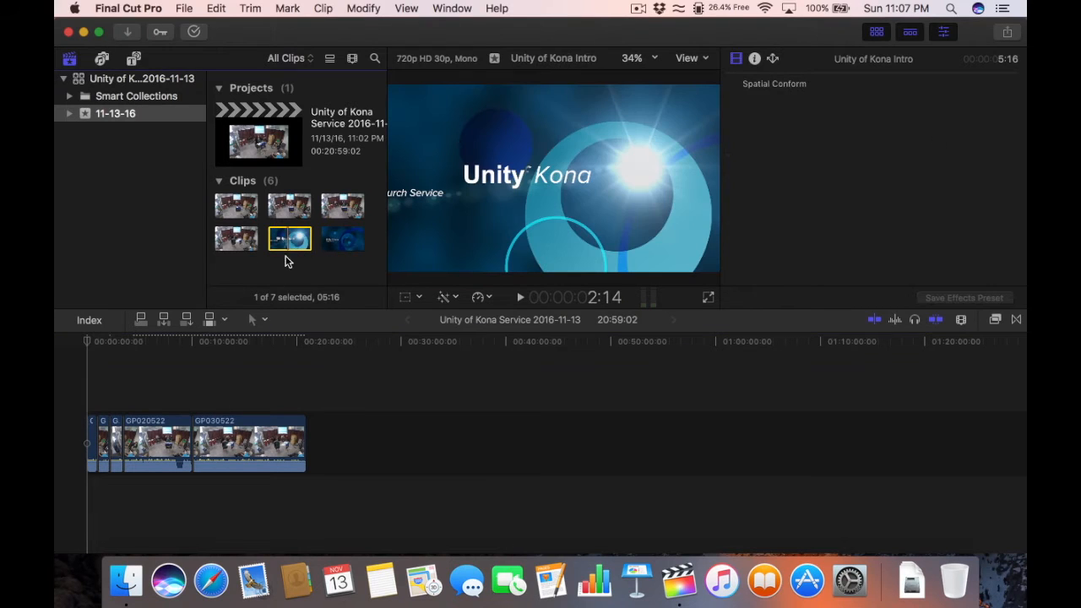
Step: Play the intro from the timeline start, then move the playhead to the end of the clips
{"action": "left_click", "coordinate": [128, 374]}
{"action": "key", "text": "super+equal"}
{"action": "key", "text": "super+equal"}
{"action": "key", "text": "super+equal"}
{"action": "key", "text": "super+equal"}
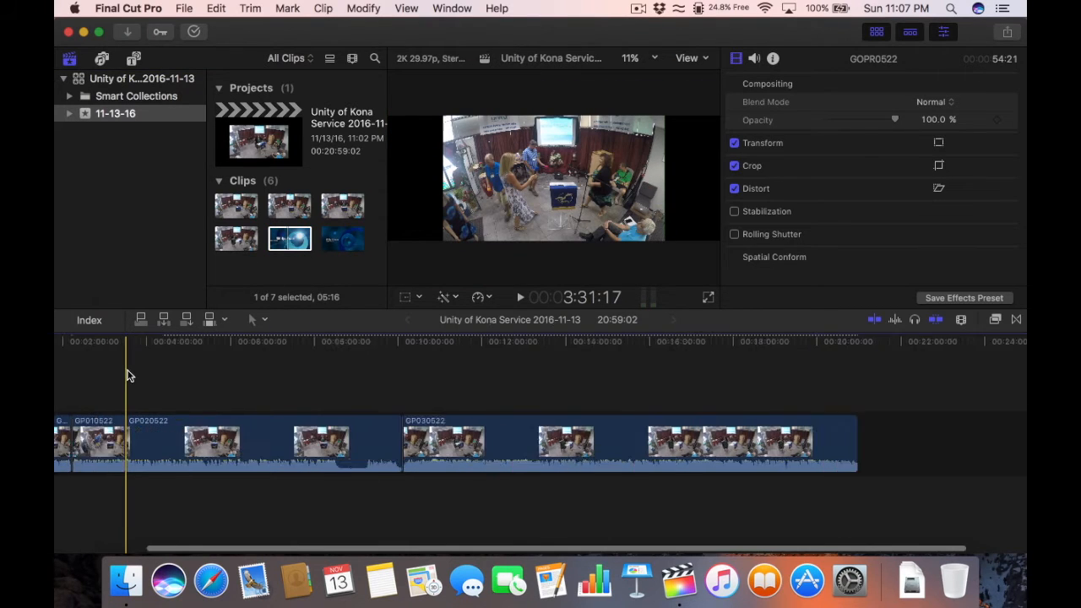
{"action": "key", "text": "Home"}
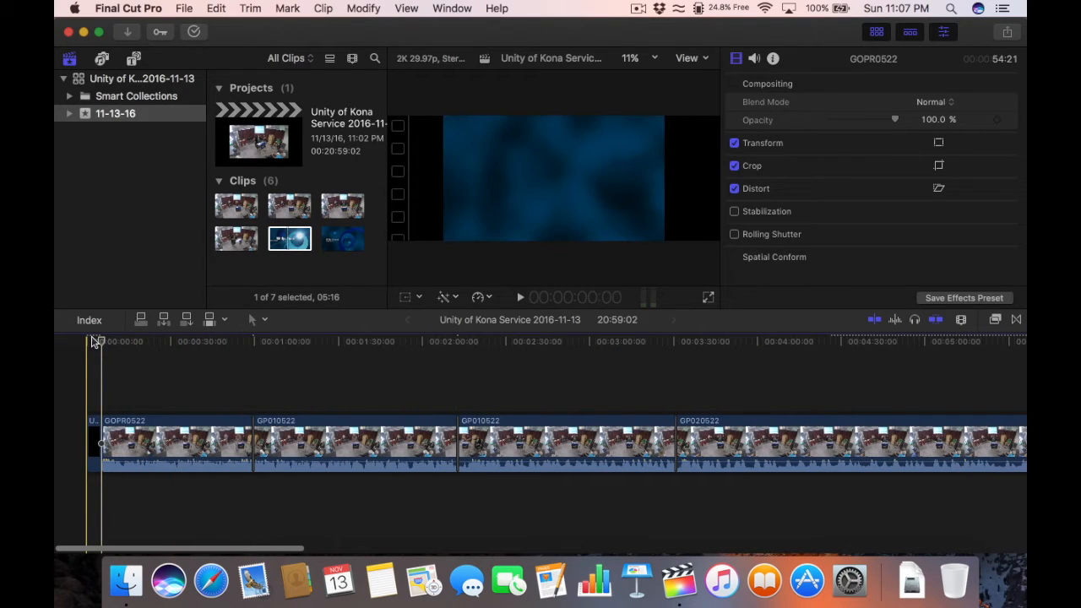
{"action": "left_click", "coordinate": [89, 343]}
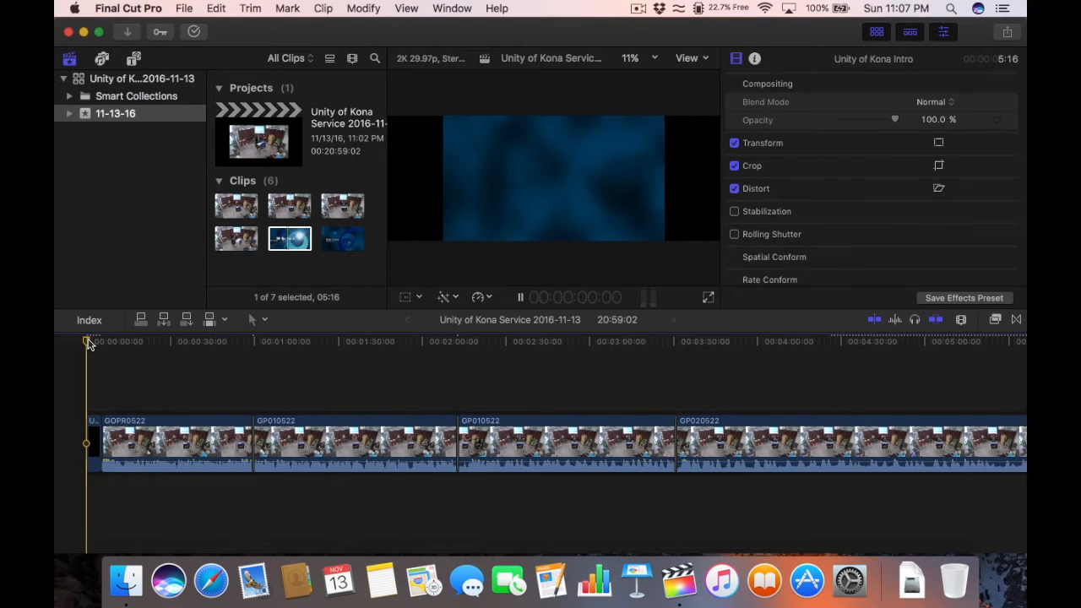
{"action": "key", "text": "space"}
{"action": "key", "text": "space"}
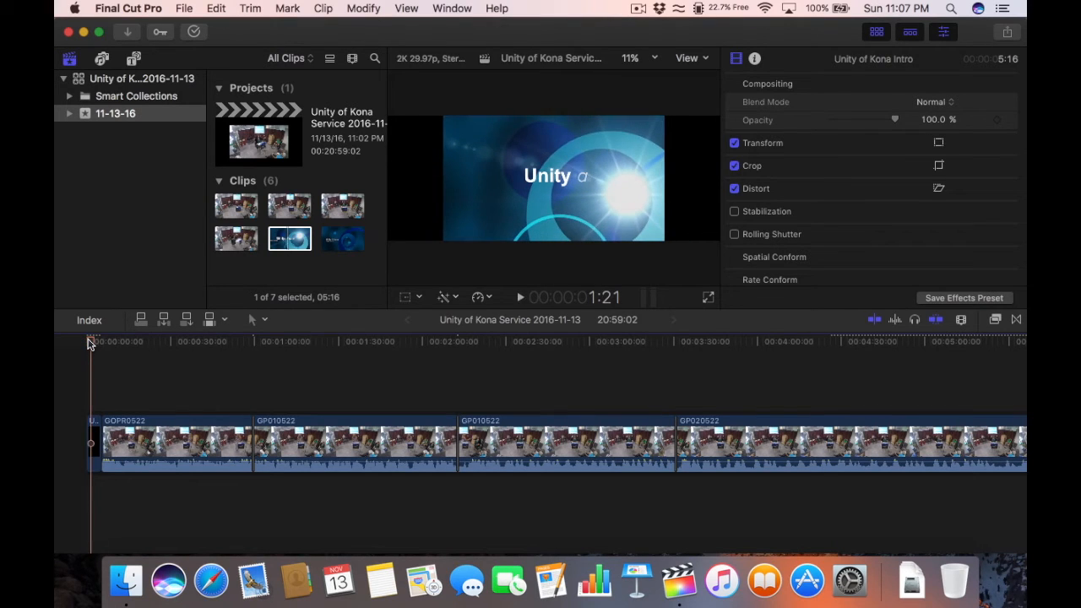
{"action": "key", "text": "super+minus"}
{"action": "key", "text": "super+minus"}
{"action": "key", "text": "super+minus"}
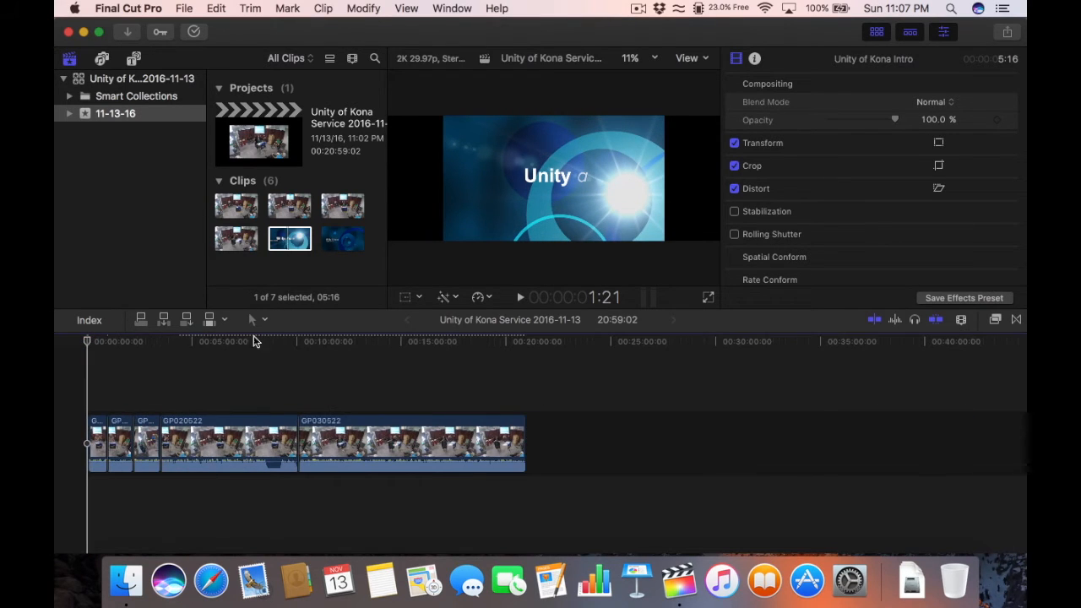
{"action": "left_click", "coordinate": [524, 340]}
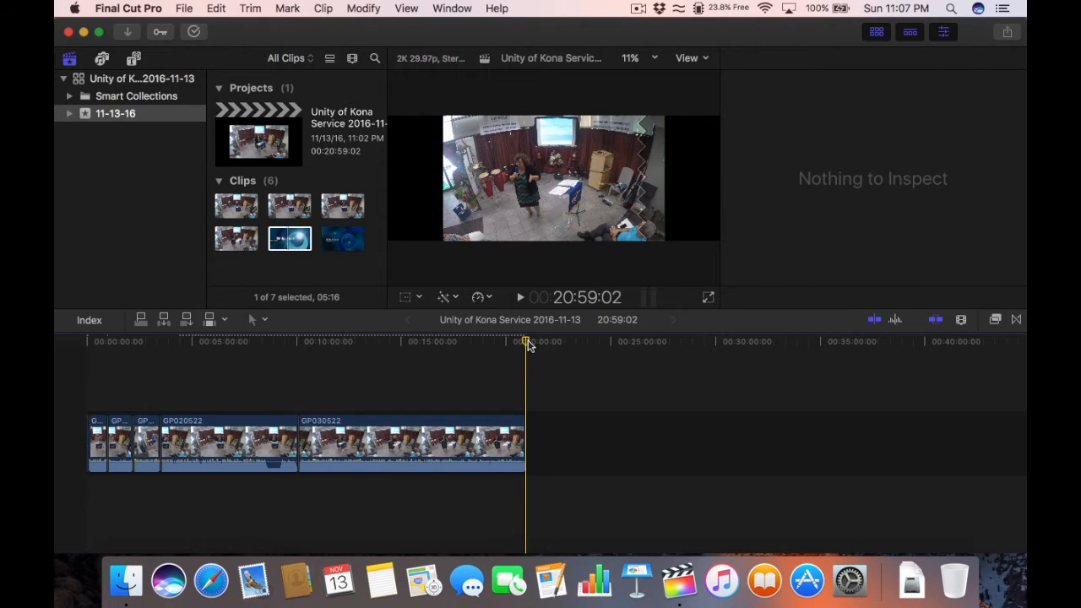
{"action": "left_click", "coordinate": [346, 239]}
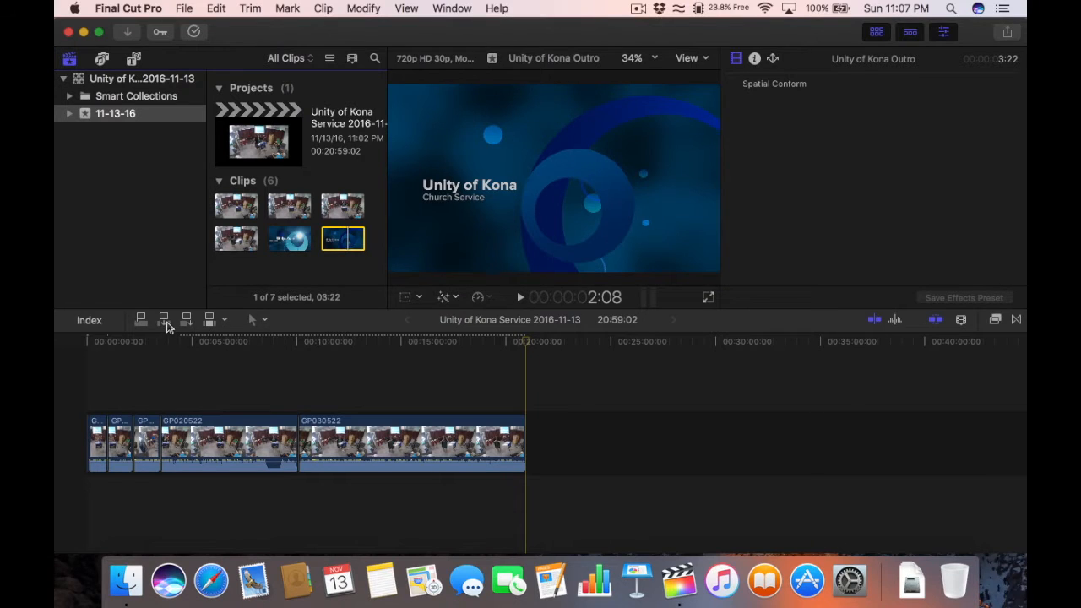
Step: Insert the Unity of Kona Outro at the timeline end and play the footage running into it
{"action": "left_click", "coordinate": [164, 320]}
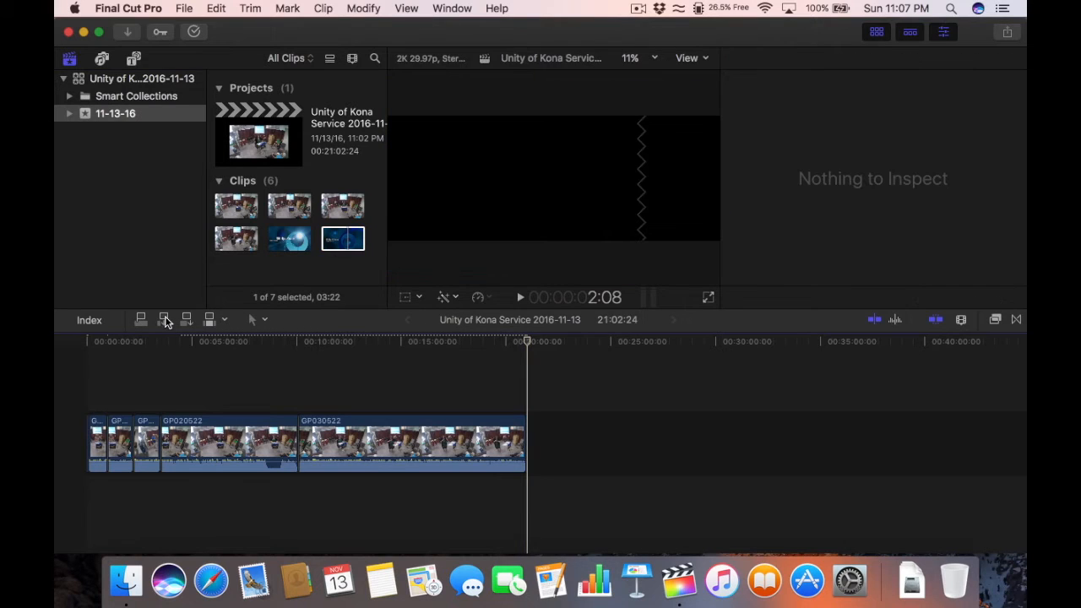
{"action": "left_click", "coordinate": [521, 346]}
{"action": "key", "text": "super+="}
{"action": "key", "text": "super+="}
{"action": "key", "text": "super+="}
{"action": "key", "text": "super+="}
{"action": "key", "text": "super+="}
{"action": "key", "text": "super+="}
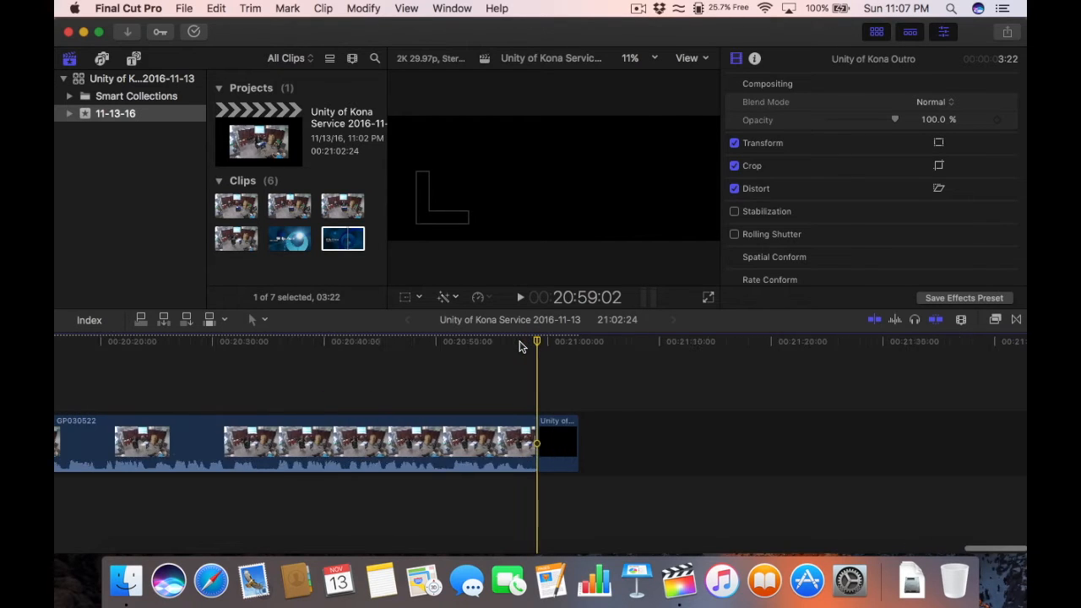
{"action": "left_click", "coordinate": [485, 345]}
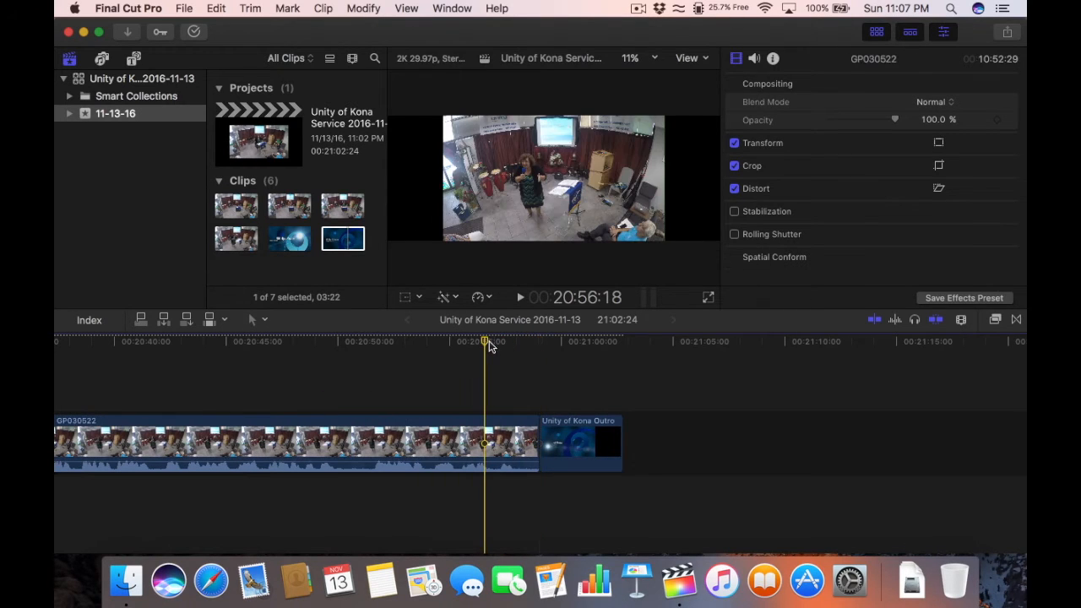
{"action": "key", "text": "space"}
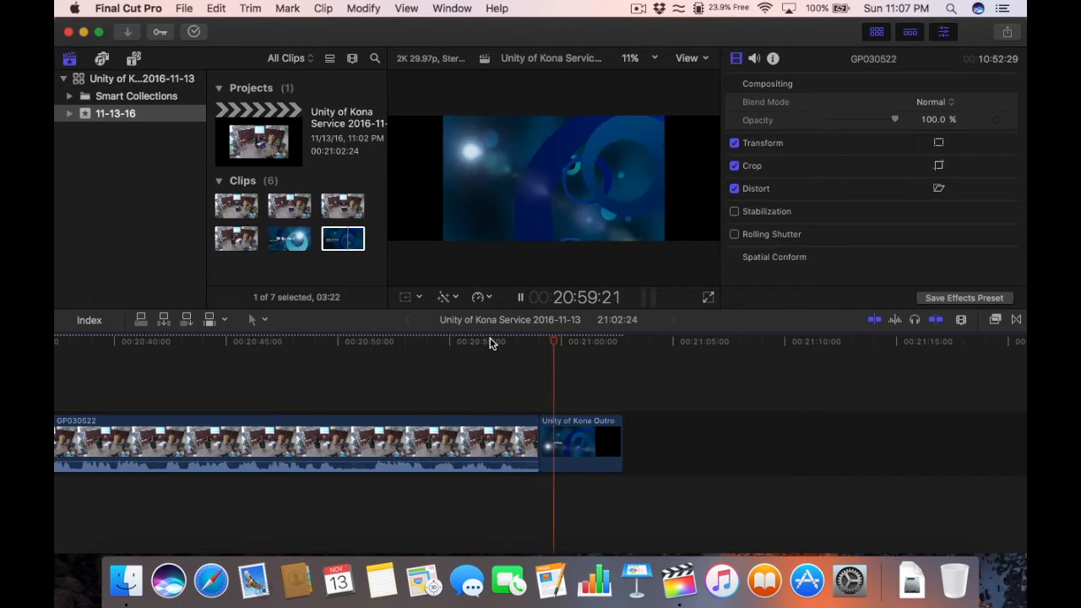
{"action": "key", "text": "space"}
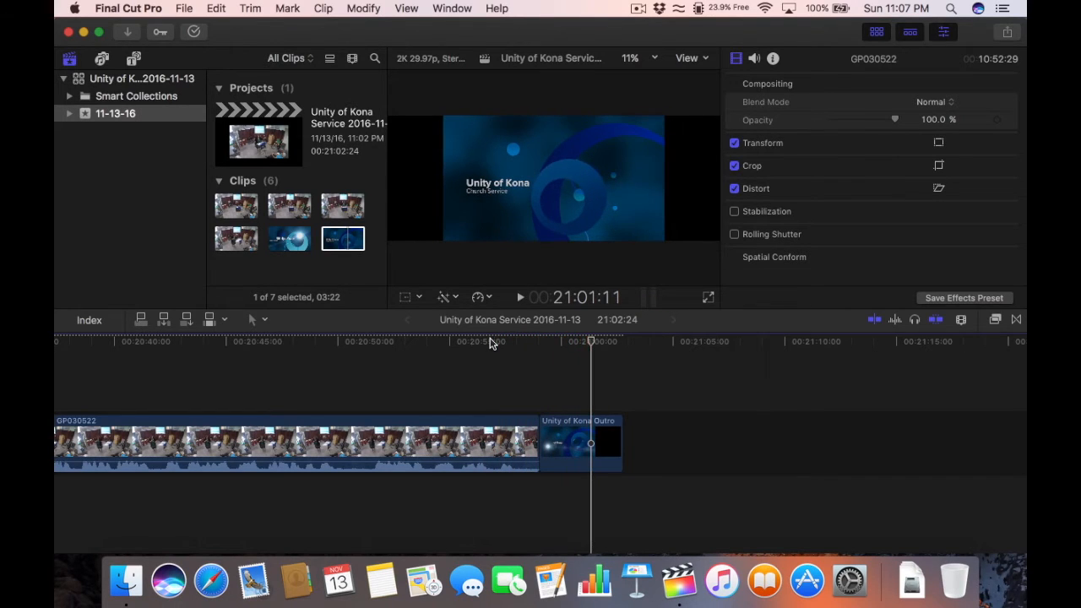
{"action": "key", "text": "super+minus"}
Step: Fit the whole project with Shift+Z, then zoom in on its opening
{"action": "key", "text": "shift+z"}
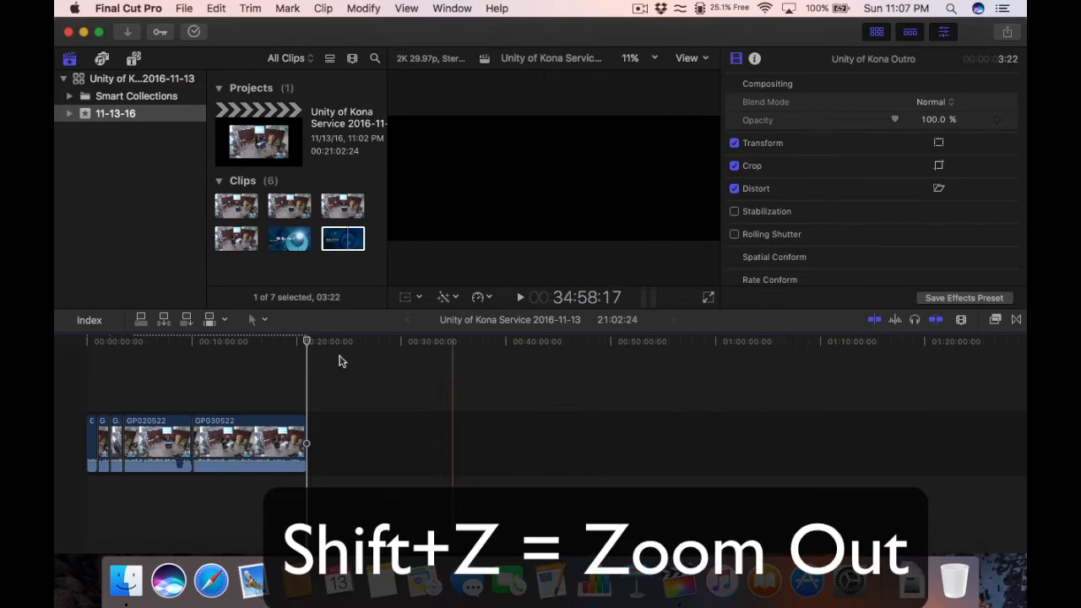
{"action": "left_click", "coordinate": [137, 344]}
{"action": "left_click", "coordinate": [75, 340]}
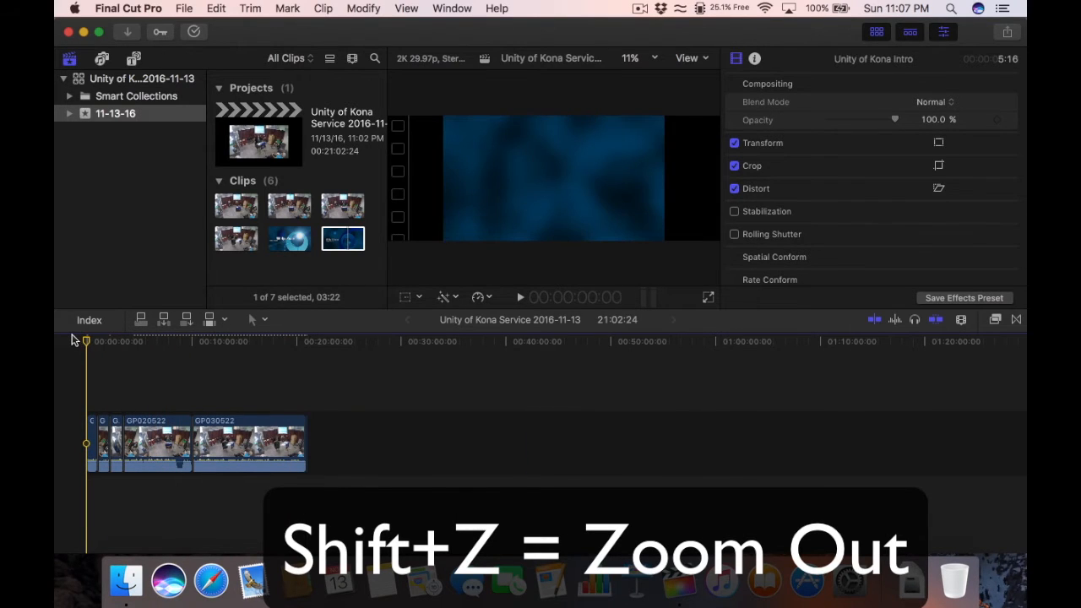
{"action": "key", "text": "super+equal"}
{"action": "key", "text": "super+equal"}
{"action": "key", "text": "super+equal"}
{"action": "key", "text": "super+equal"}
{"action": "key", "text": "super+equal"}
{"action": "key", "text": "super+equal"}
{"action": "key", "text": "super+equal"}
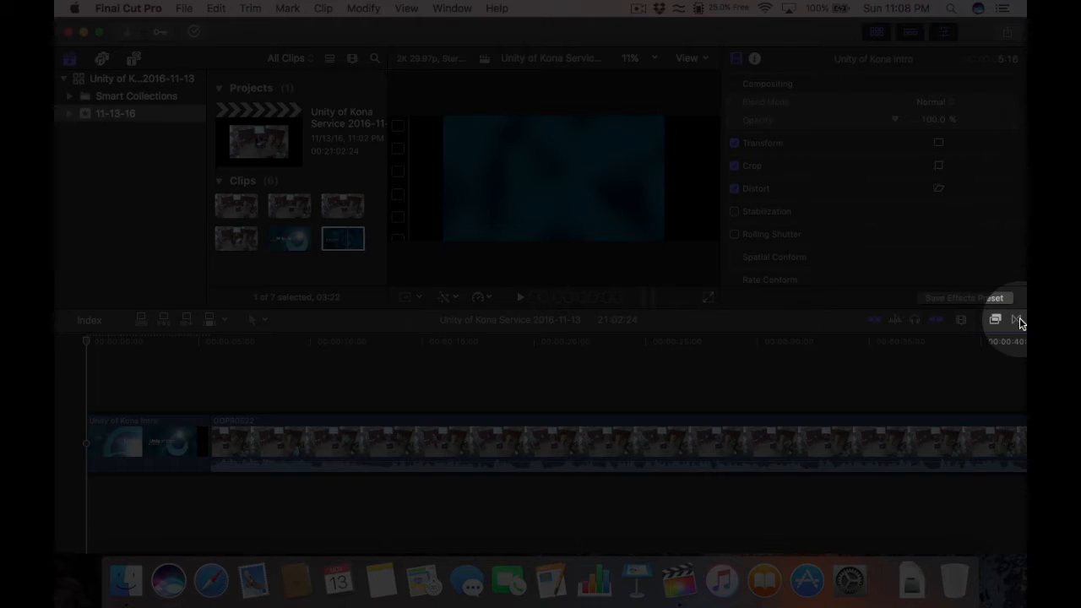
Step: Add a Cross Dissolve between the Unity of Kona Intro and GOPR0522, accepting the media trim
{"action": "left_click", "coordinate": [1018, 319]}
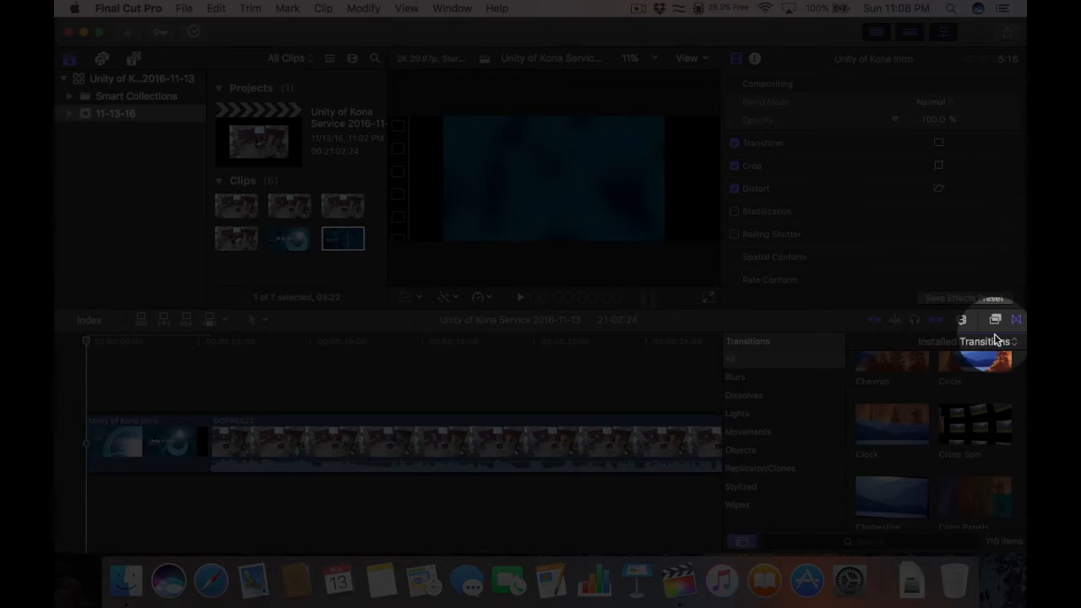
{"action": "scroll", "coordinate": [932, 400], "scroll_direction": "down", "scroll_amount": 8}
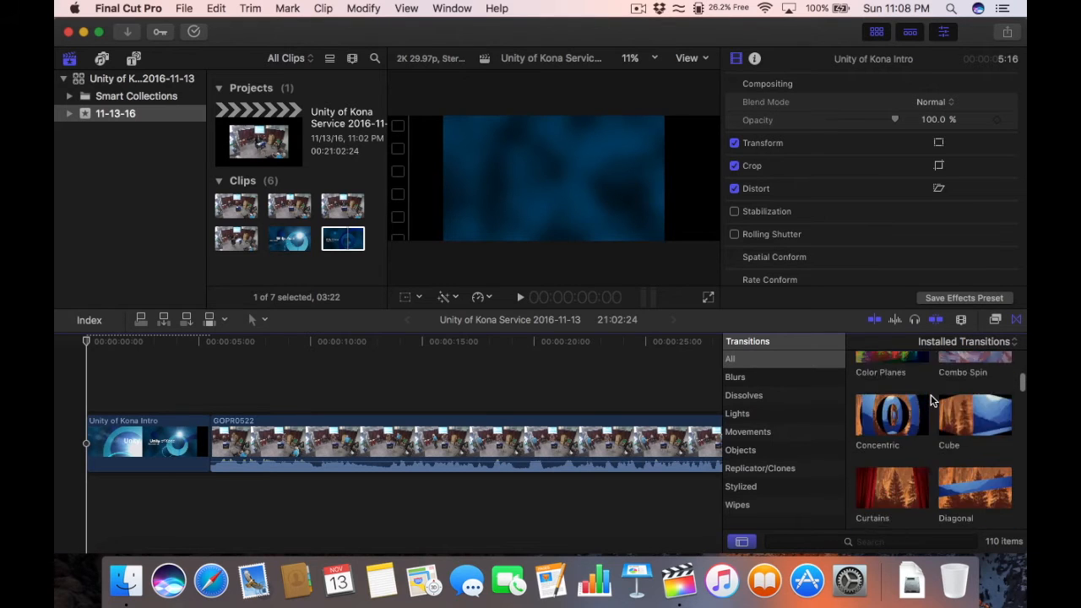
{"action": "scroll", "coordinate": [932, 401], "scroll_direction": "up", "scroll_amount": 8}
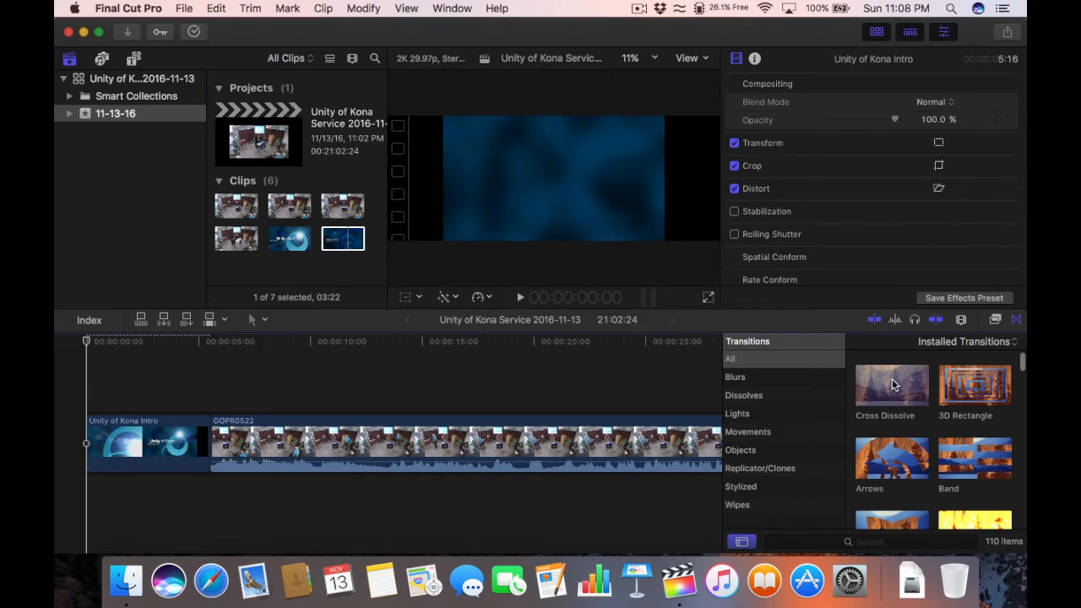
{"action": "left_click", "coordinate": [892, 382]}
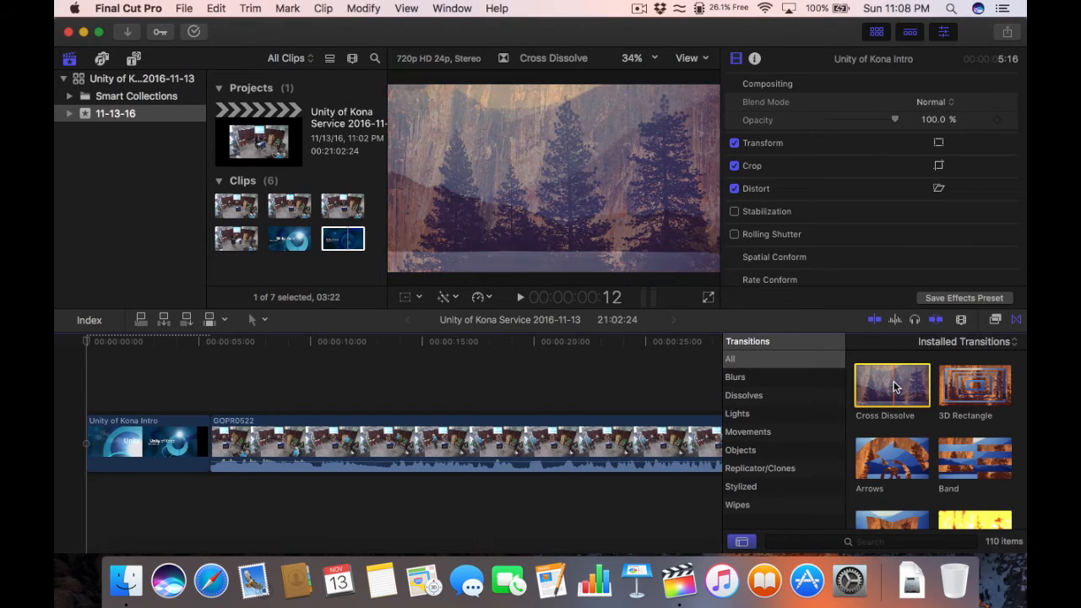
{"action": "left_click_drag", "start_coordinate": [895, 387], "coordinate": [213, 440]}
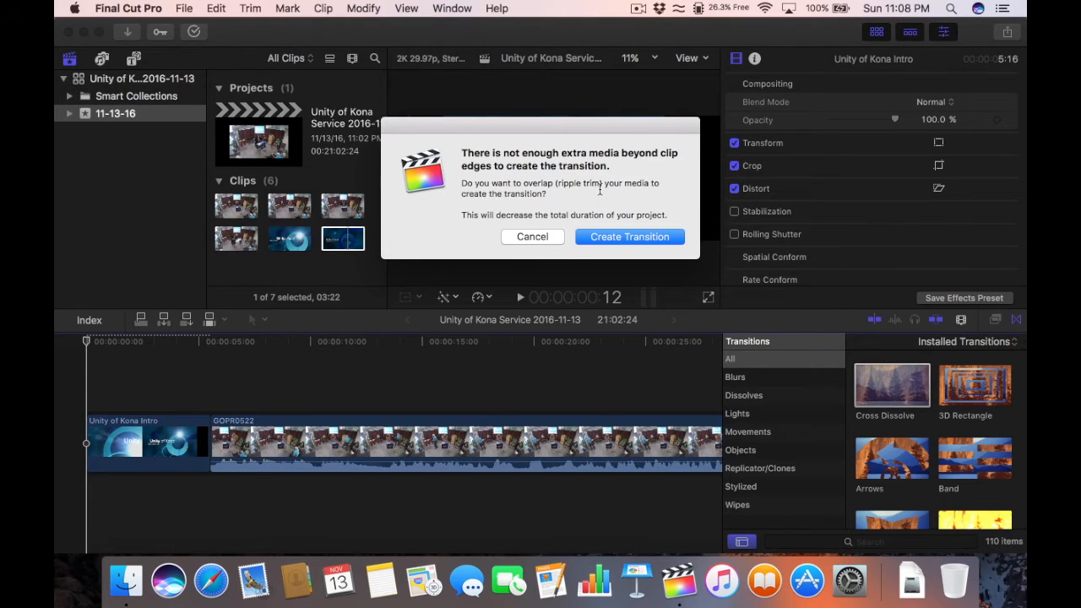
{"action": "left_click", "coordinate": [614, 236]}
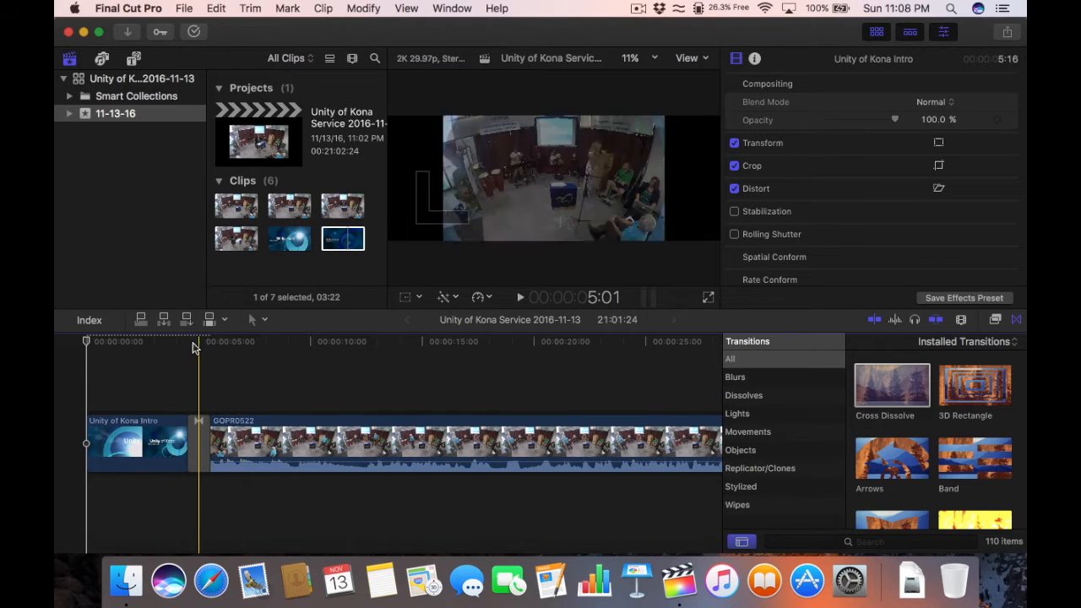
Step: Select the new Cross Dissolve and copy it with Cmd+C
{"action": "left_click", "coordinate": [200, 437]}
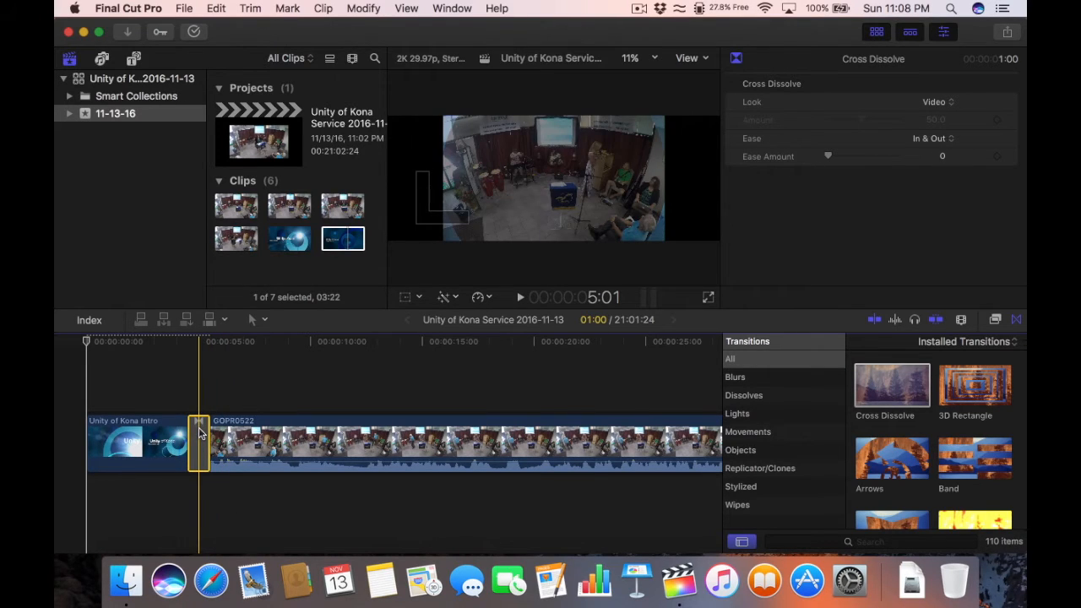
{"action": "key", "text": "super+c"}
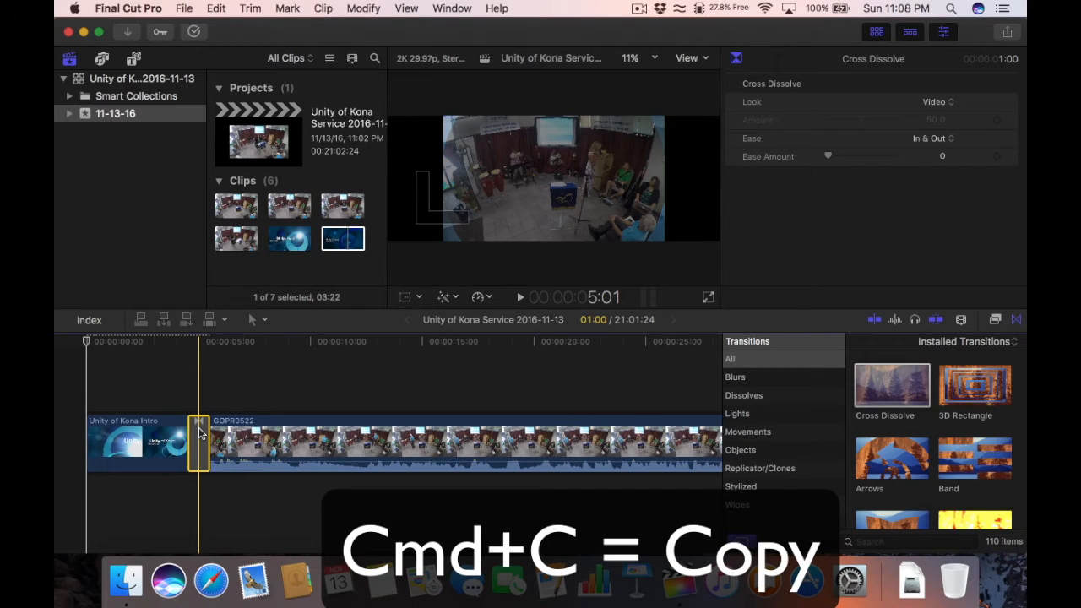
{"action": "right_click", "coordinate": [200, 432]}
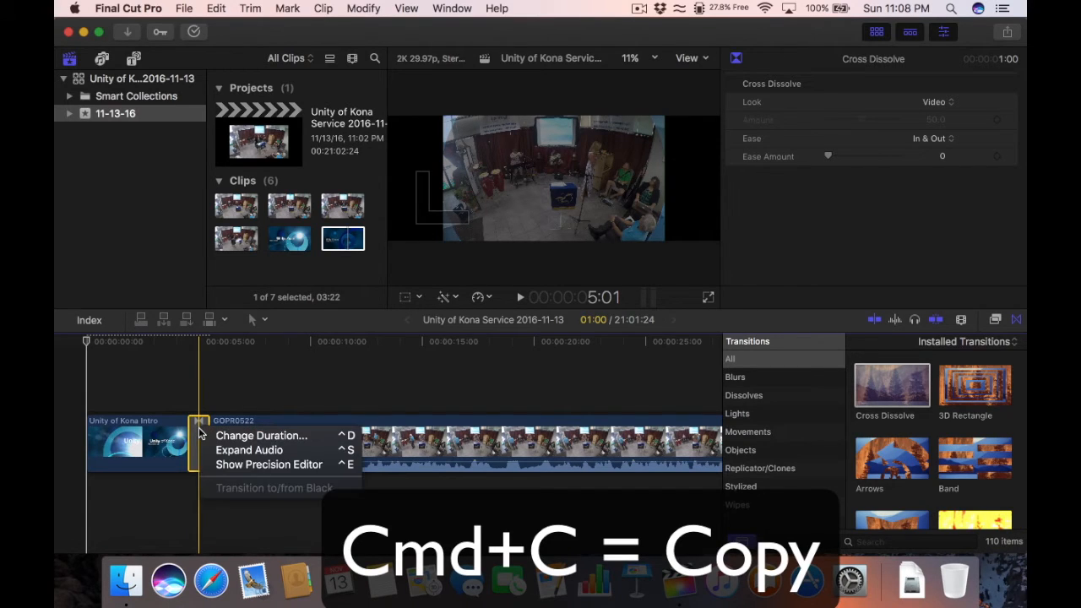
{"action": "left_click", "coordinate": [199, 390]}
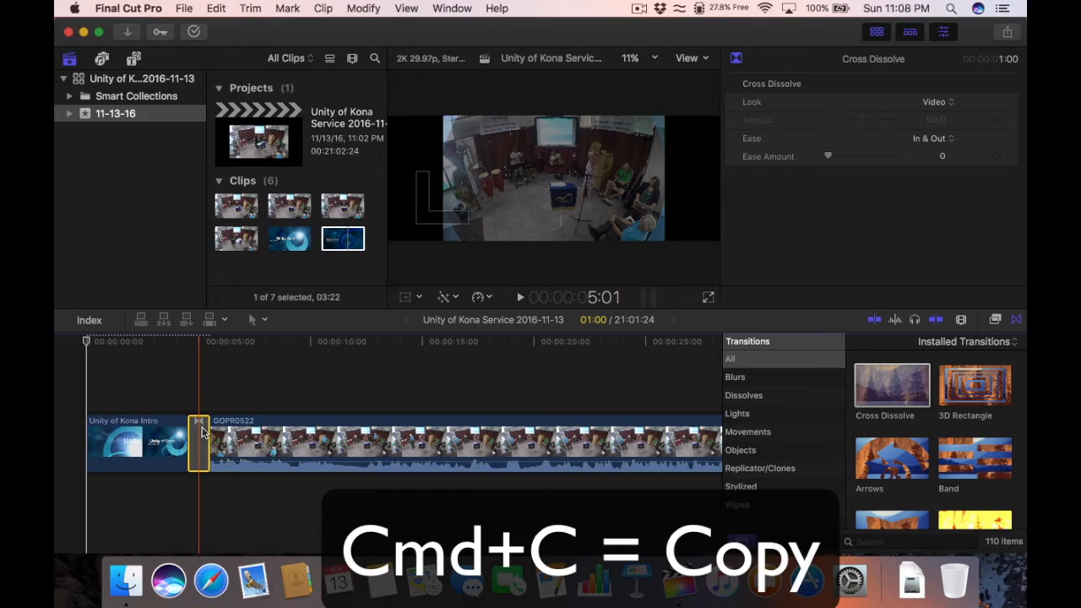
Step: Add the Cross Dissolve at the edit between the last GP030522 clip and the Outro
{"action": "key", "text": "super+minus"}
{"action": "key", "text": "super+minus"}
{"action": "key", "text": "super+minus"}
{"action": "key", "text": "super+minus"}
{"action": "key", "text": "super+minus"}
{"action": "key", "text": "super+minus"}
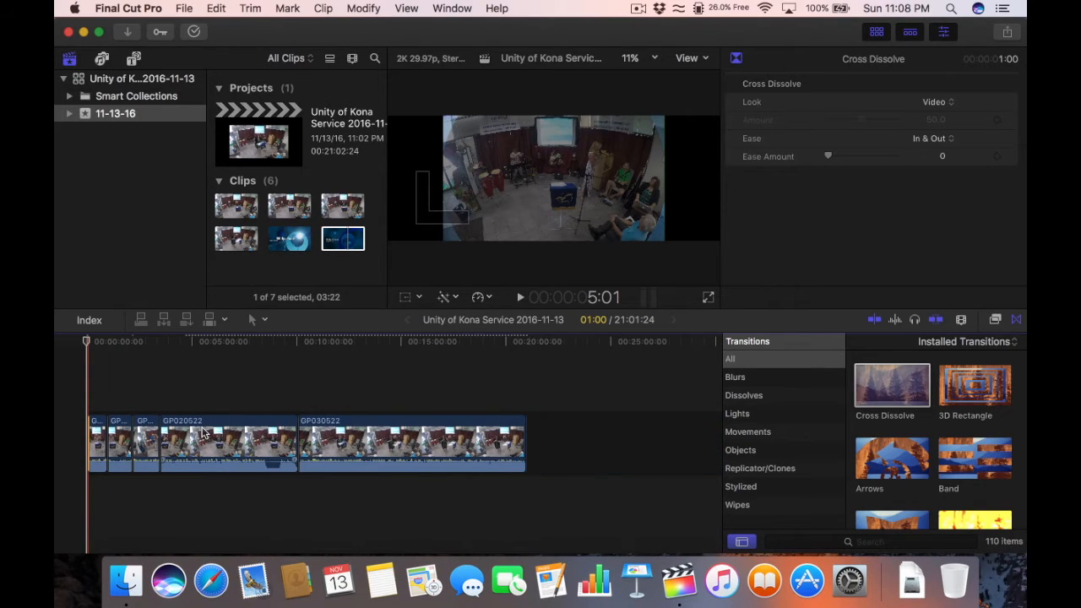
{"action": "left_click", "coordinate": [525, 342]}
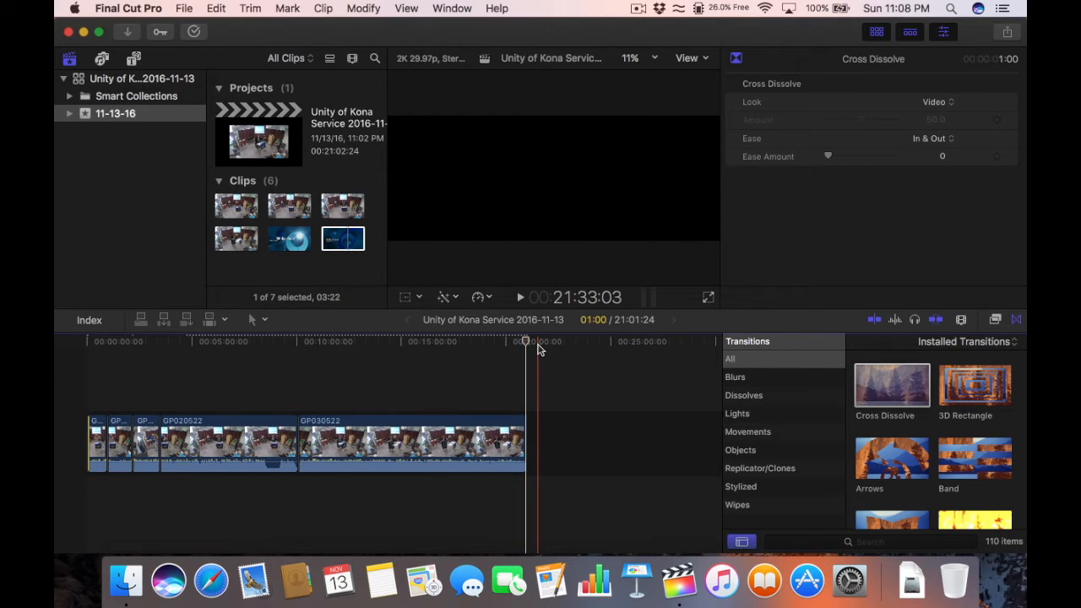
{"action": "key", "text": "super+equal"}
{"action": "key", "text": "super+equal"}
{"action": "key", "text": "super+equal"}
{"action": "key", "text": "super+equal"}
{"action": "key", "text": "super+equal"}
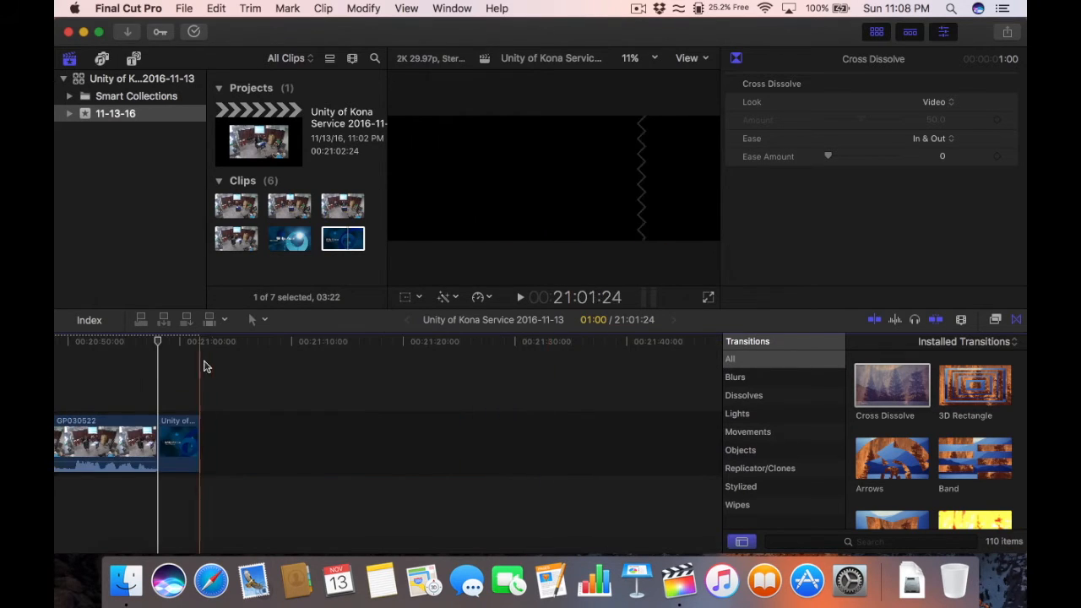
{"action": "key", "text": "super+equal"}
{"action": "key", "text": "super+equal"}
{"action": "key", "text": "super+equal"}
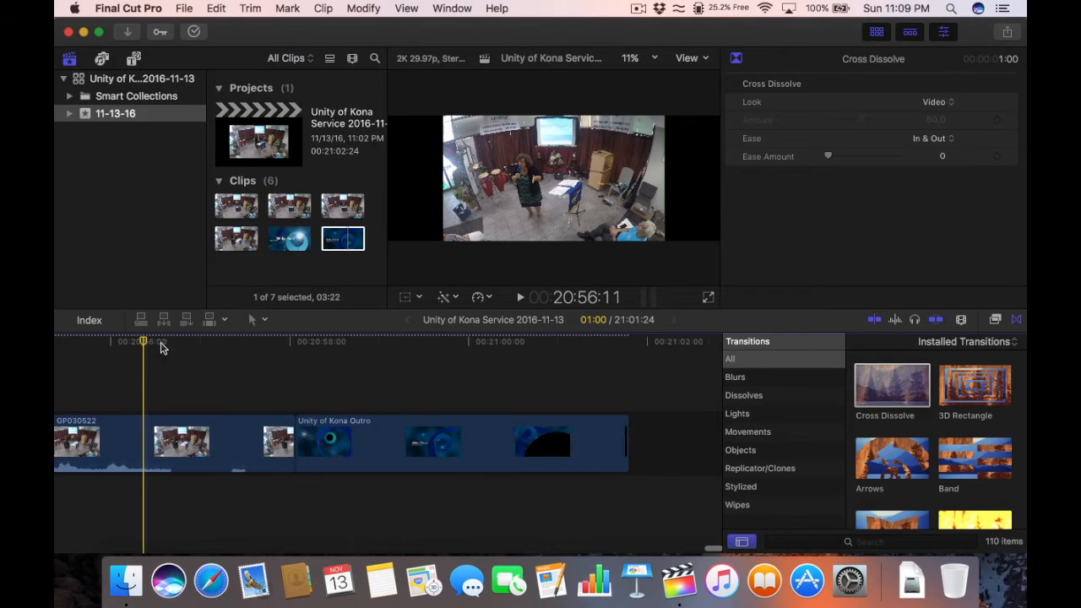
{"action": "left_click", "coordinate": [300, 429]}
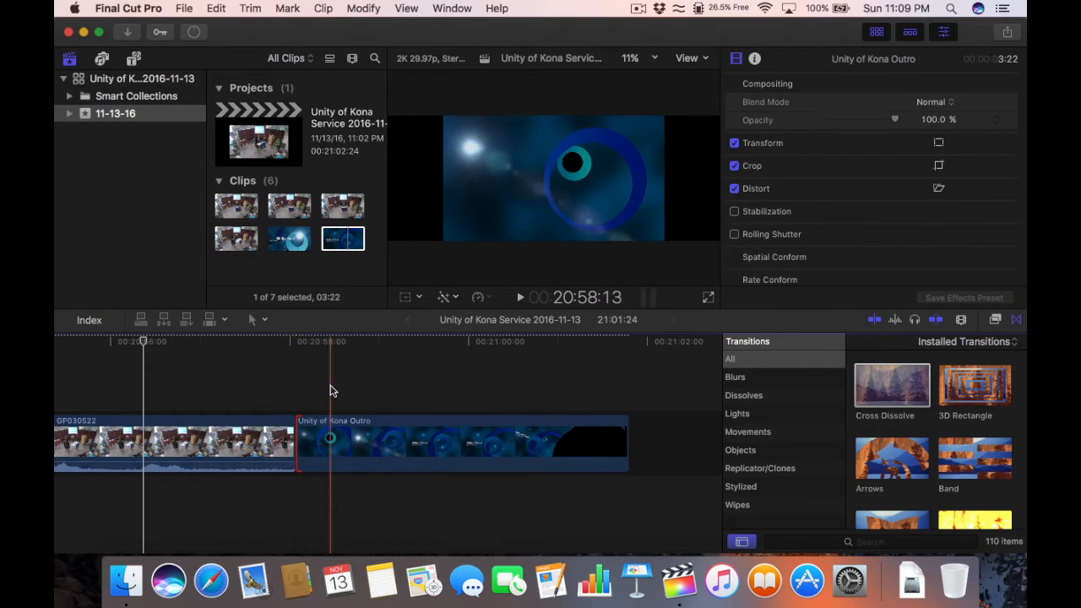
{"action": "key", "text": "super+t"}
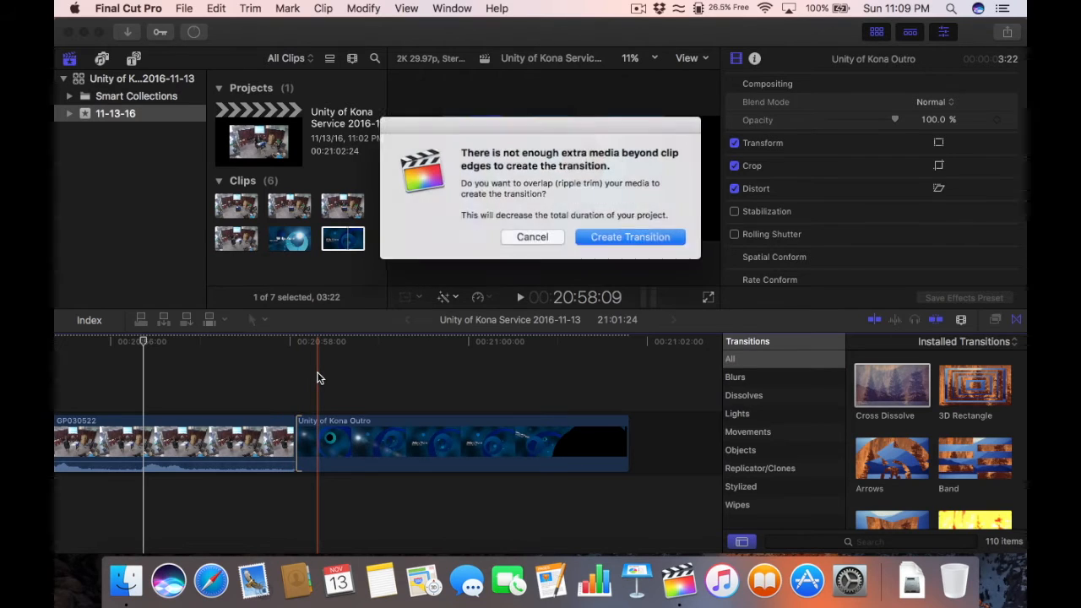
{"action": "left_click", "coordinate": [617, 237]}
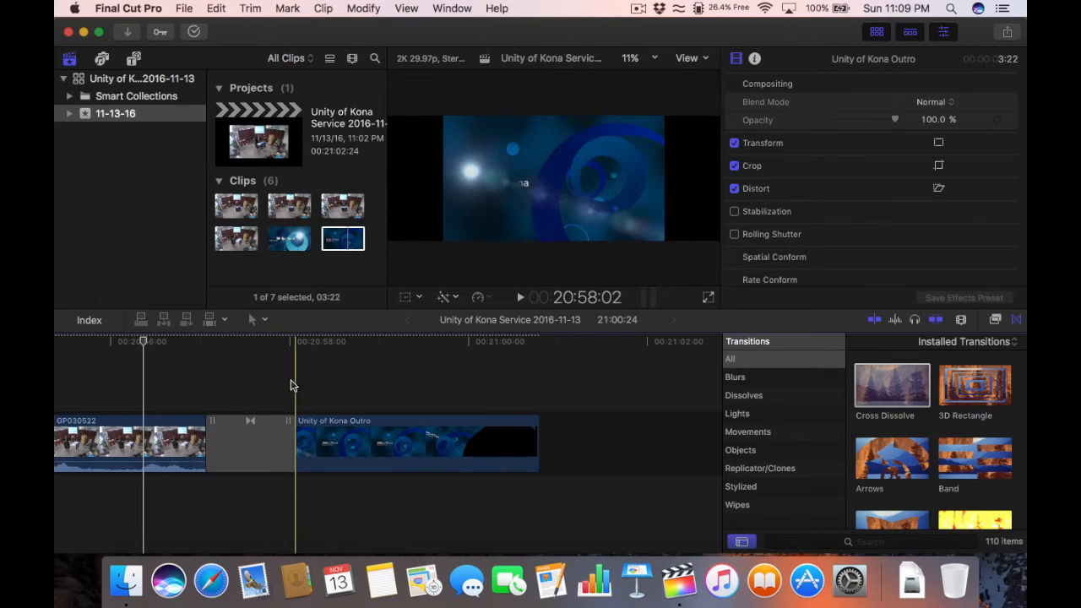
Step: Play back the transition into the Outro, then zoom out to the whole project
{"action": "left_click", "coordinate": [122, 342]}
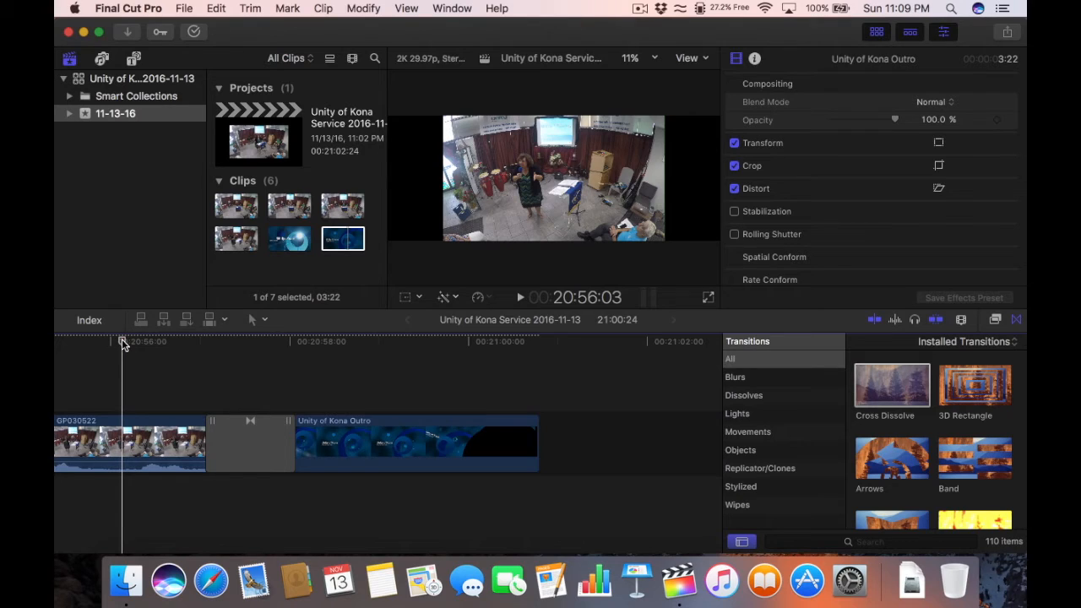
{"action": "key", "text": "space"}
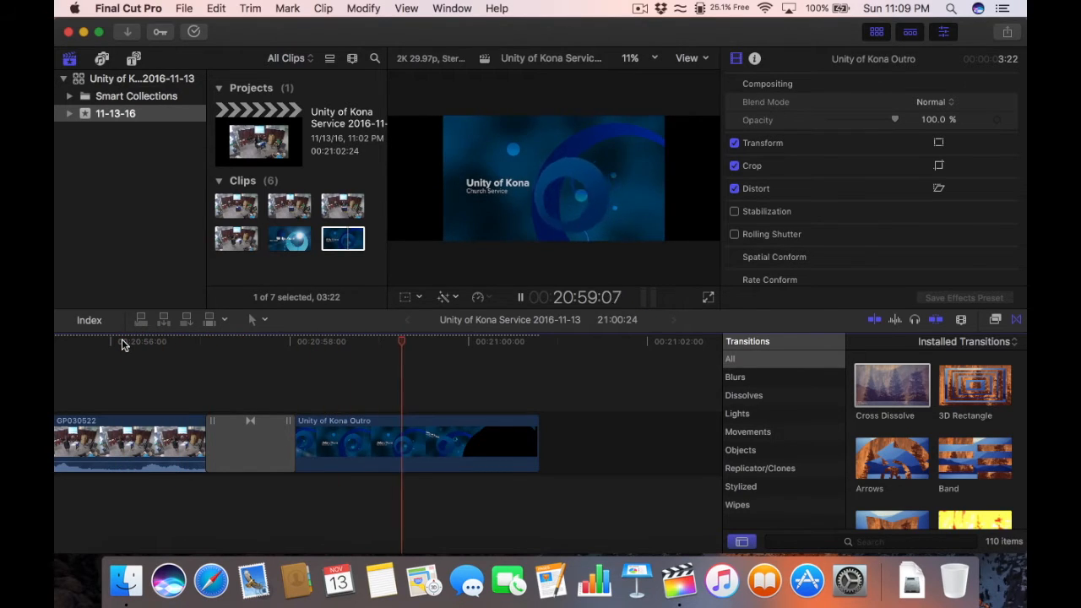
{"action": "key", "text": "space"}
{"action": "key", "text": "super+minus"}
{"action": "key", "text": "super+minus"}
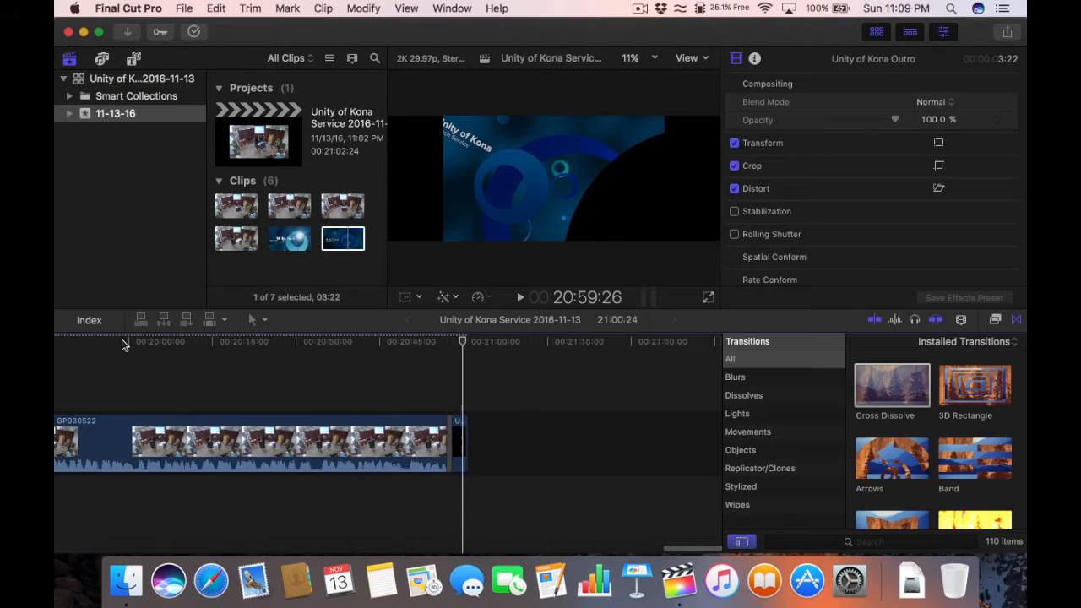
{"action": "key", "text": "super+minus"}
{"action": "key", "text": "super+minus"}
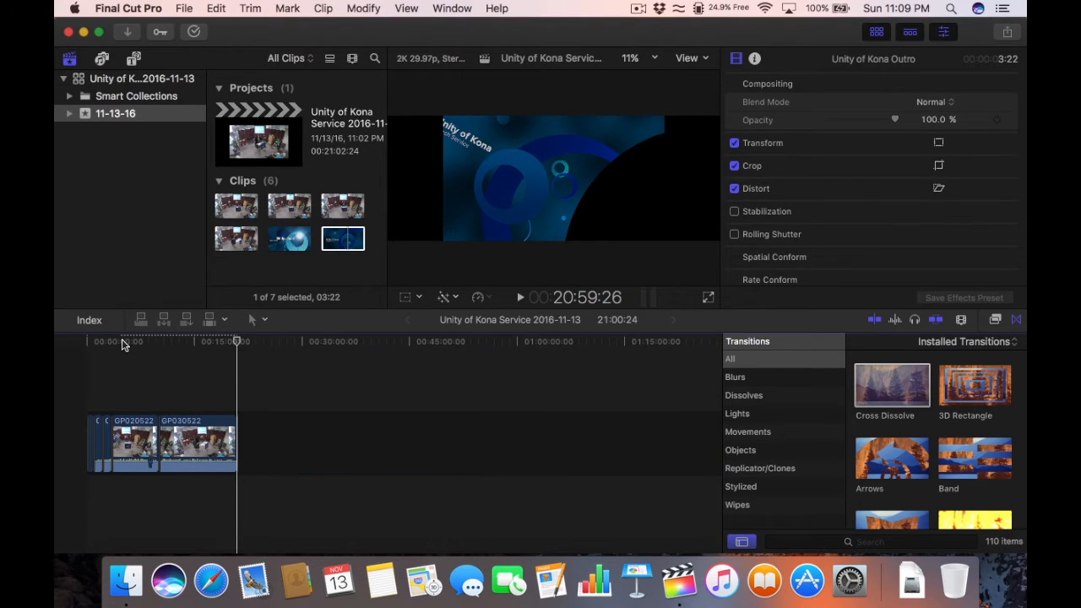
Step: Drag the playhead back to 00:00:00:00 at the start of the project
{"action": "left_click_drag", "start_coordinate": [113, 343], "coordinate": [85, 349]}
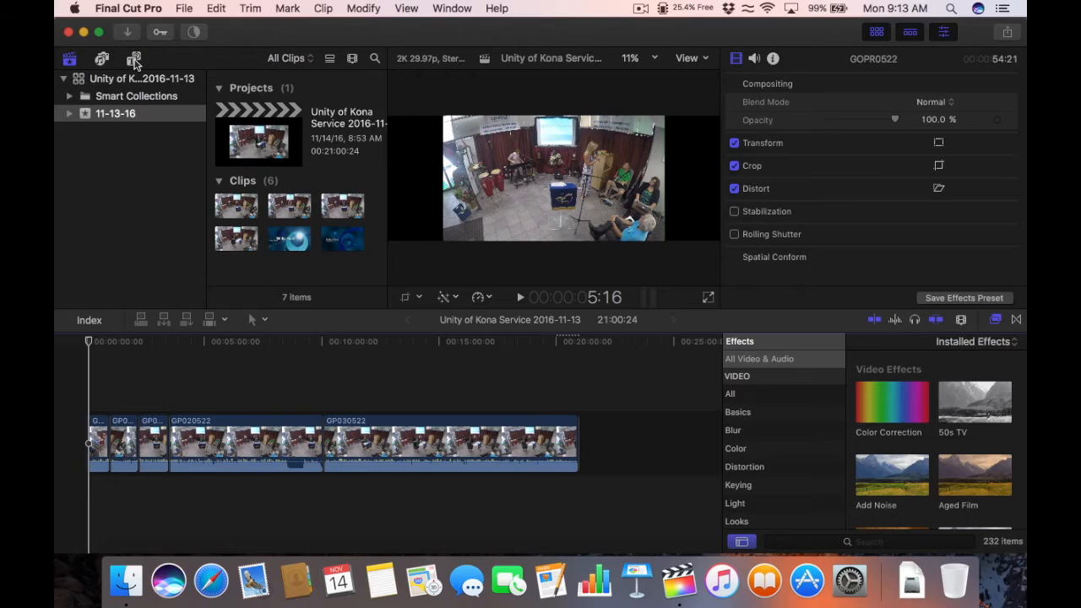
Step: Drag the Gradient - Center title from Titles > Lower Thirds onto the timeline opening
{"action": "left_click", "coordinate": [135, 60]}
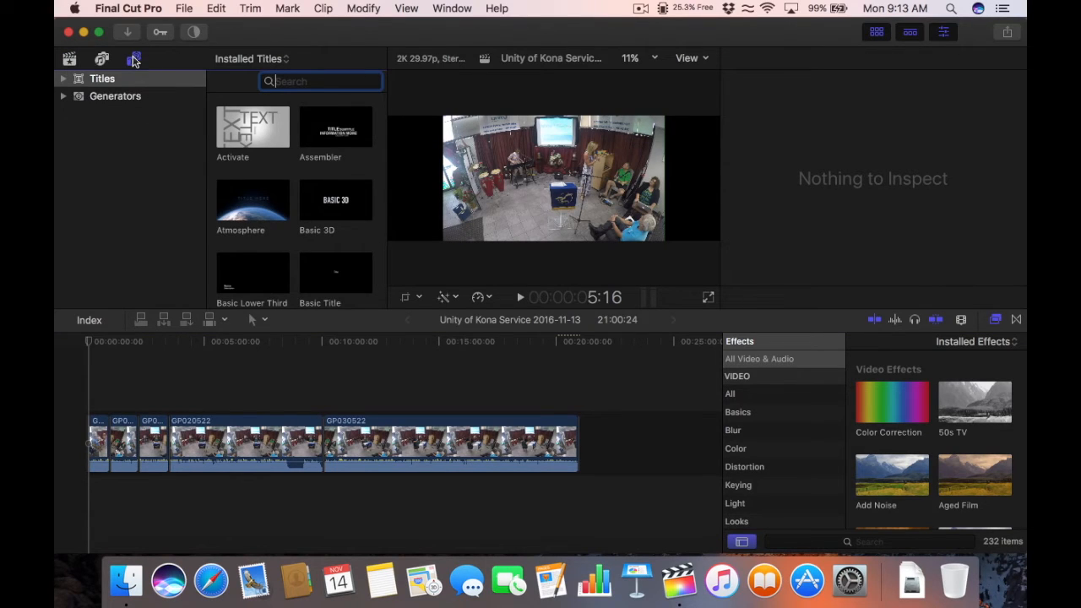
{"action": "left_click", "coordinate": [74, 84]}
{"action": "left_click", "coordinate": [63, 79]}
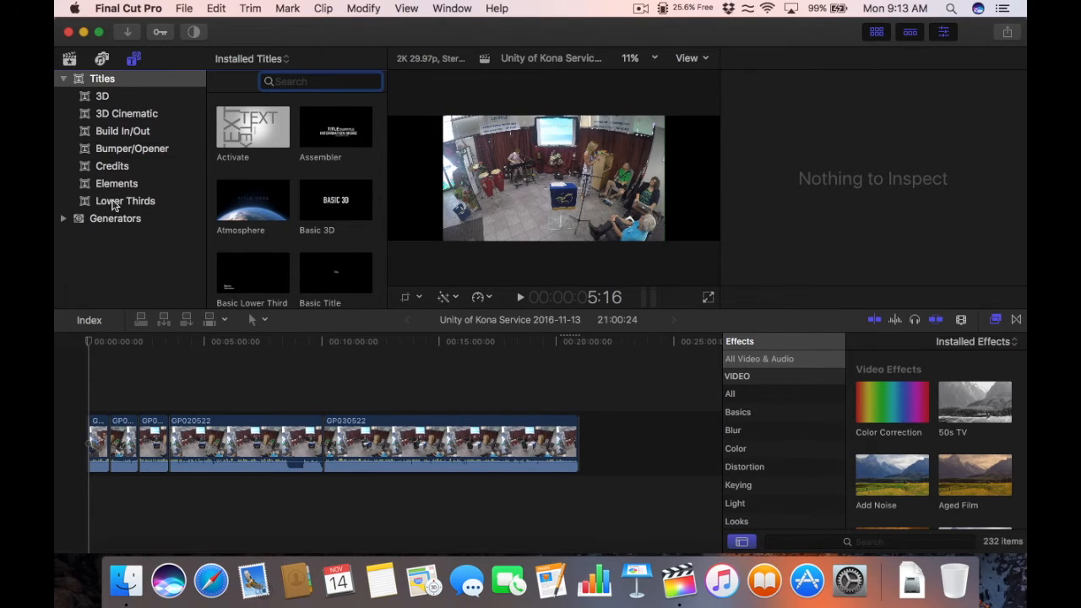
{"action": "left_click", "coordinate": [115, 205]}
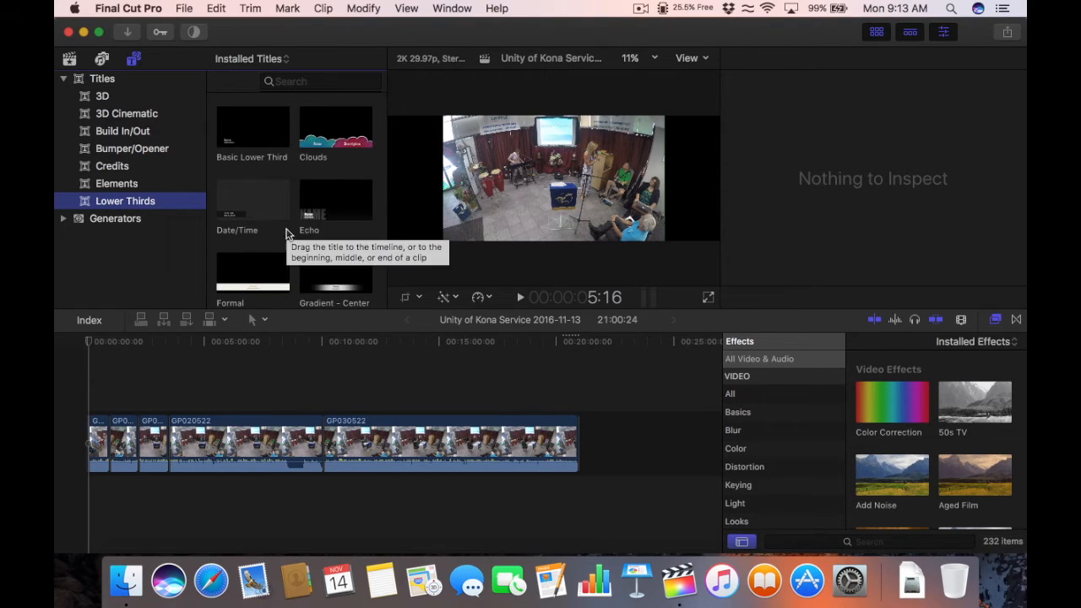
{"action": "scroll", "coordinate": [285, 235], "scroll_direction": "down", "scroll_amount": 3}
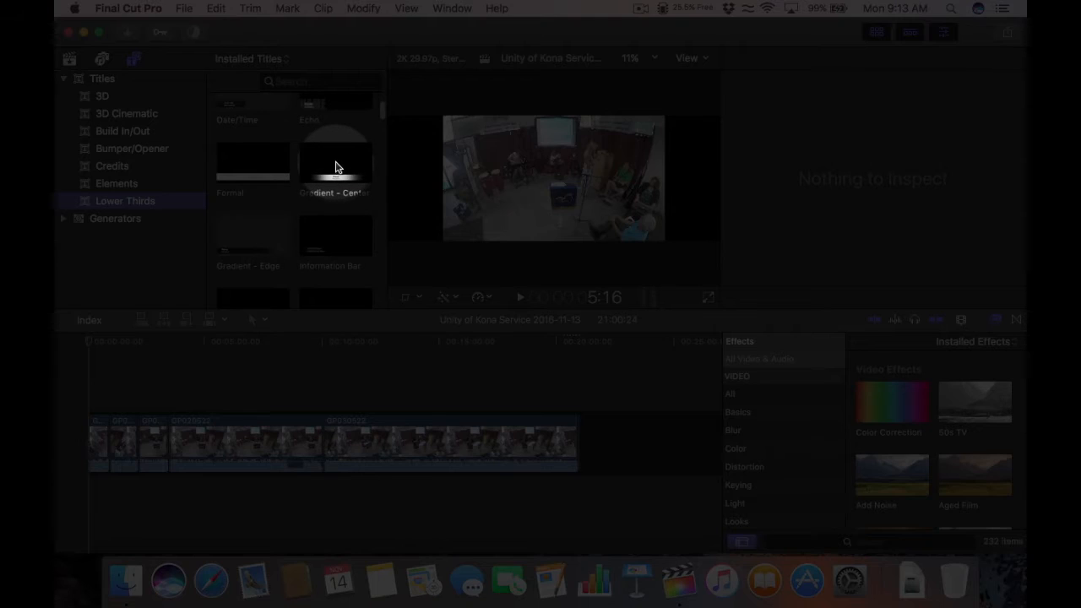
{"action": "left_click", "coordinate": [335, 166]}
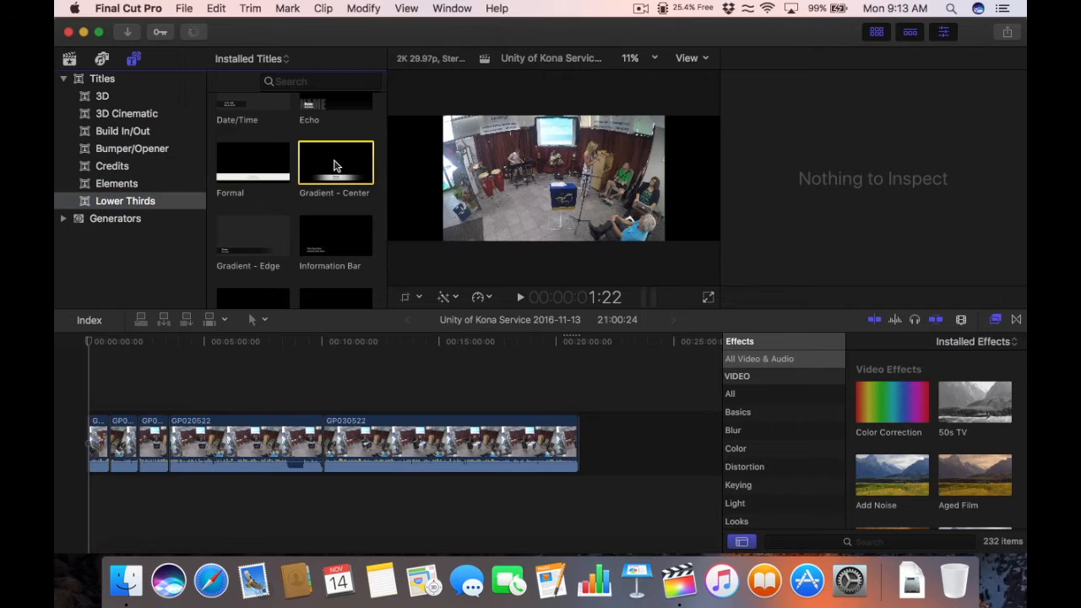
{"action": "left_click_drag", "start_coordinate": [334, 172], "coordinate": [109, 368]}
{"action": "left_click_drag", "start_coordinate": [90, 343], "coordinate": [88, 345]}
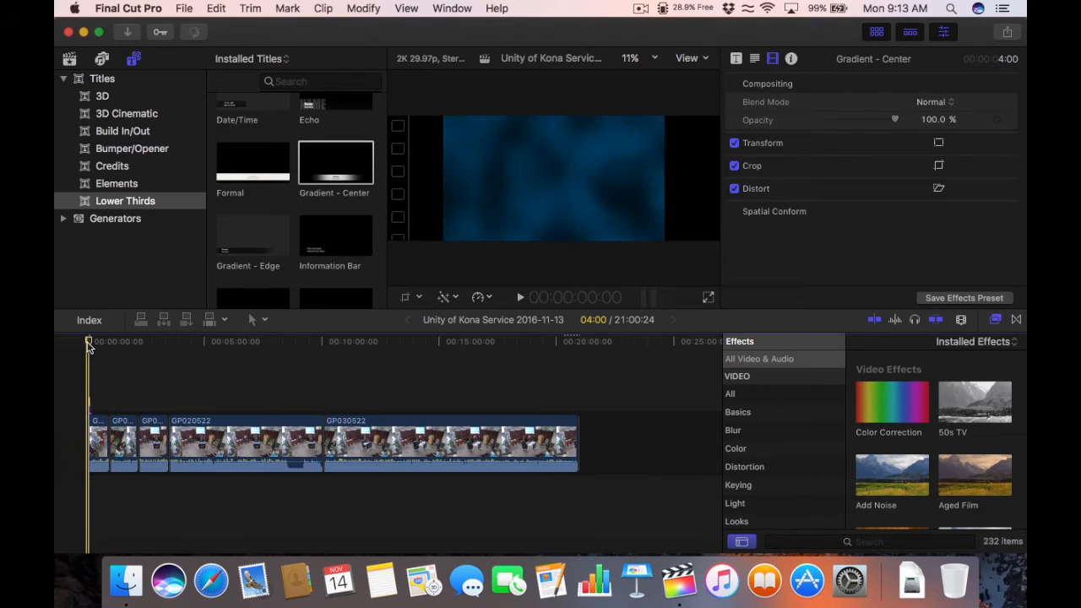
Step: Zoom the timeline in, set the viewer to 12.5%, and park the playhead over the lower third
{"action": "key", "text": "super+equal"}
{"action": "key", "text": "super+equal"}
{"action": "key", "text": "super+equal"}
{"action": "key", "text": "super+equal"}
{"action": "key", "text": "super+equal"}
{"action": "key", "text": "super+equal"}
{"action": "key", "text": "super+equal"}
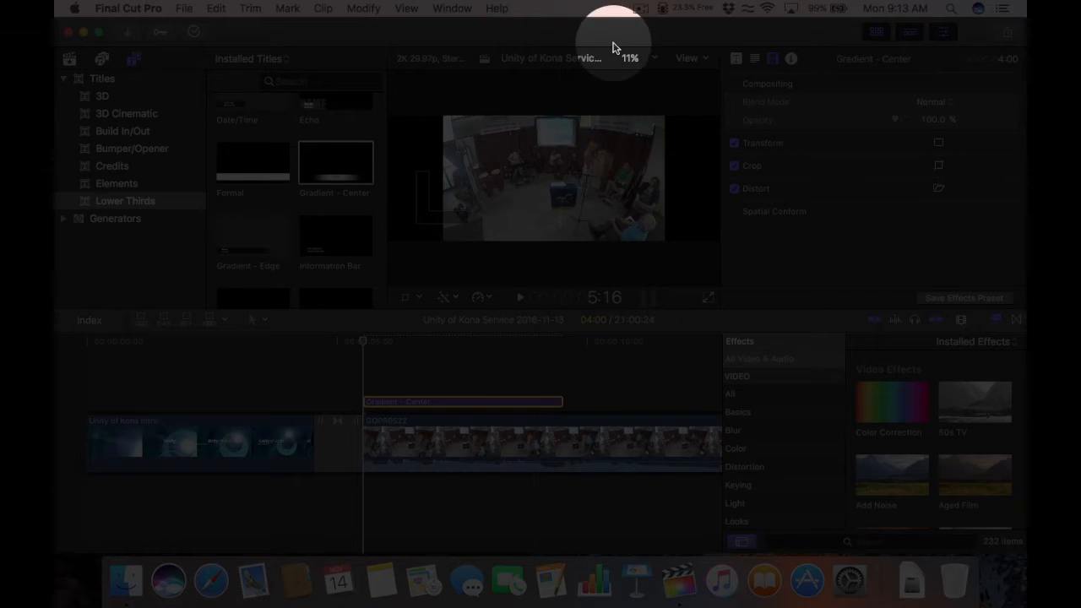
{"action": "left_click", "coordinate": [630, 59]}
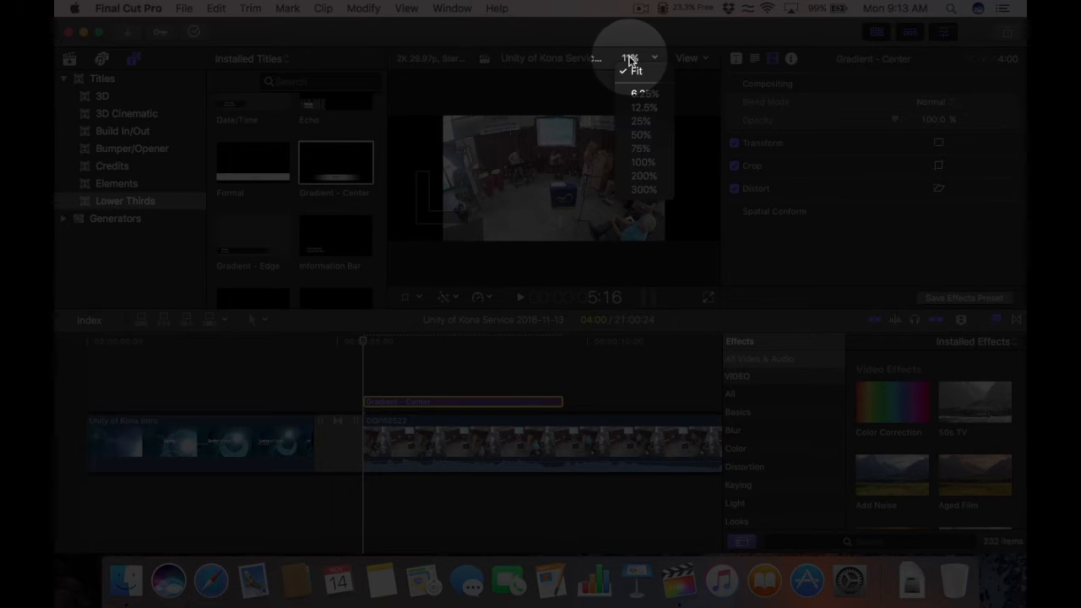
{"action": "left_click", "coordinate": [640, 110]}
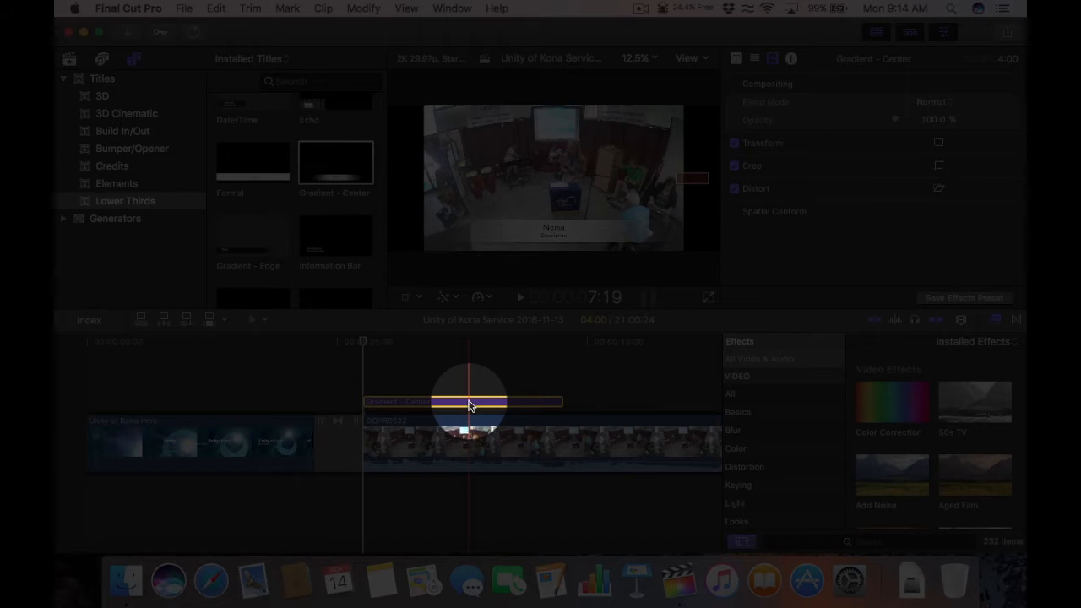
{"action": "left_click", "coordinate": [446, 348]}
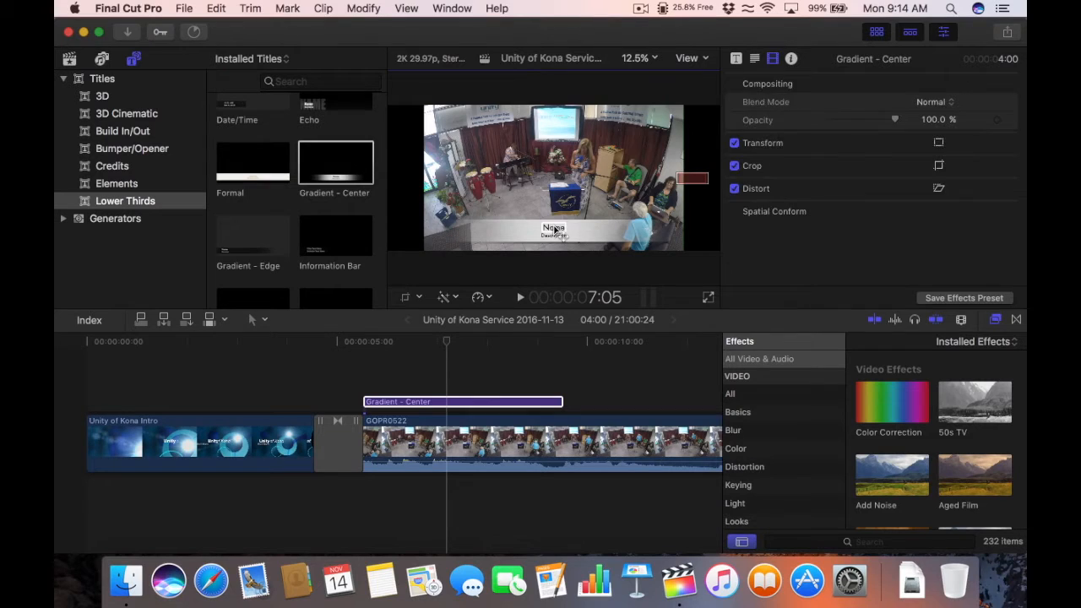
Step: Make the lower third's first line read 'Welcome' and select its second line for the speaker's name
{"action": "double_click", "coordinate": [554, 230]}
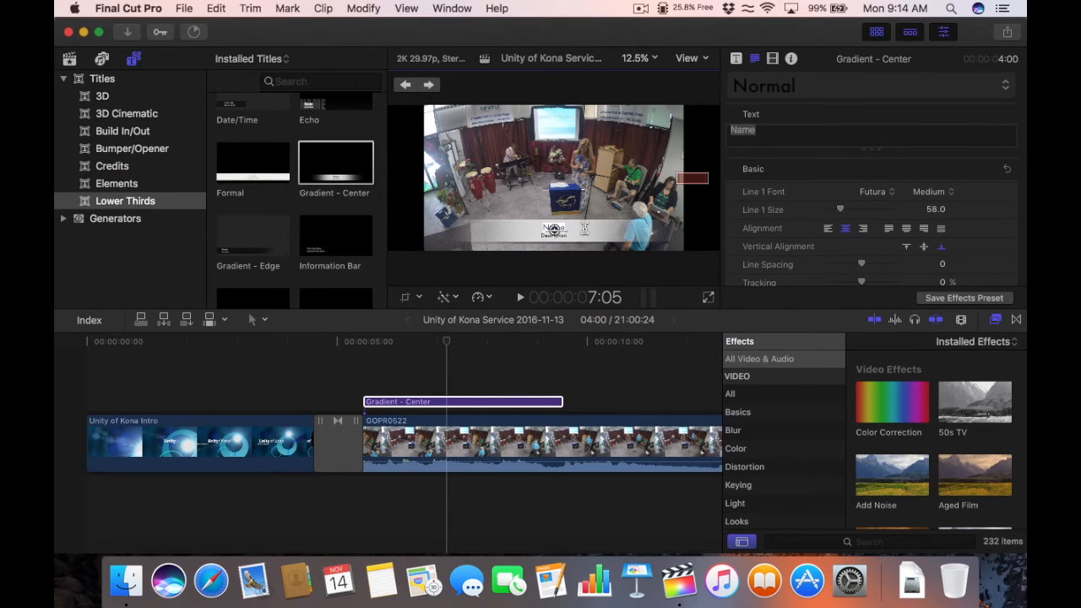
{"action": "type", "text": "We"}
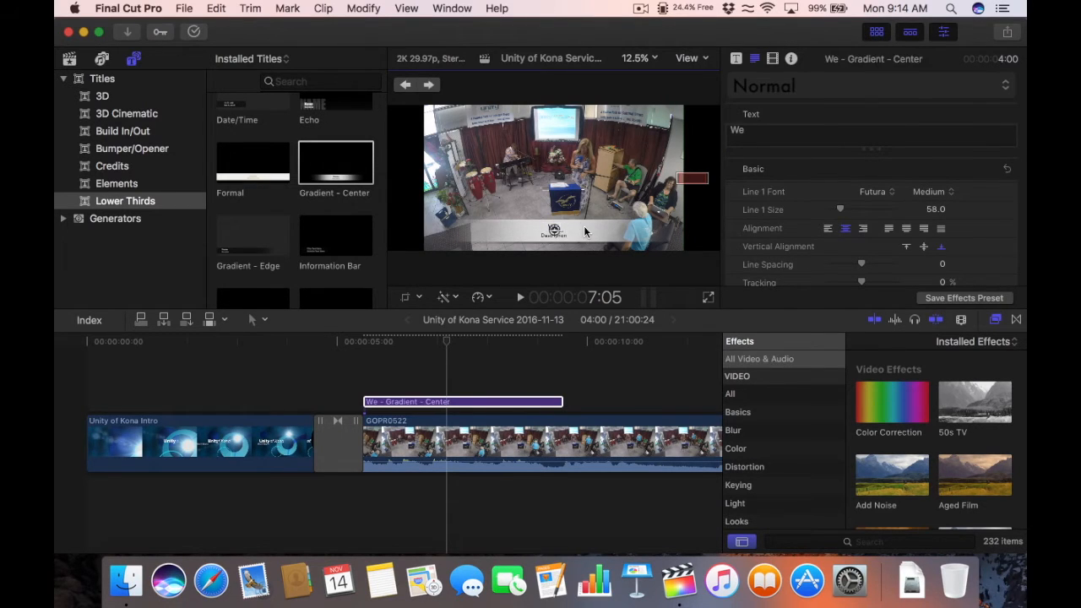
{"action": "key", "text": "BackSpace"}
{"action": "key", "text": "BackSpace"}
{"action": "type", "text": "Wel"}
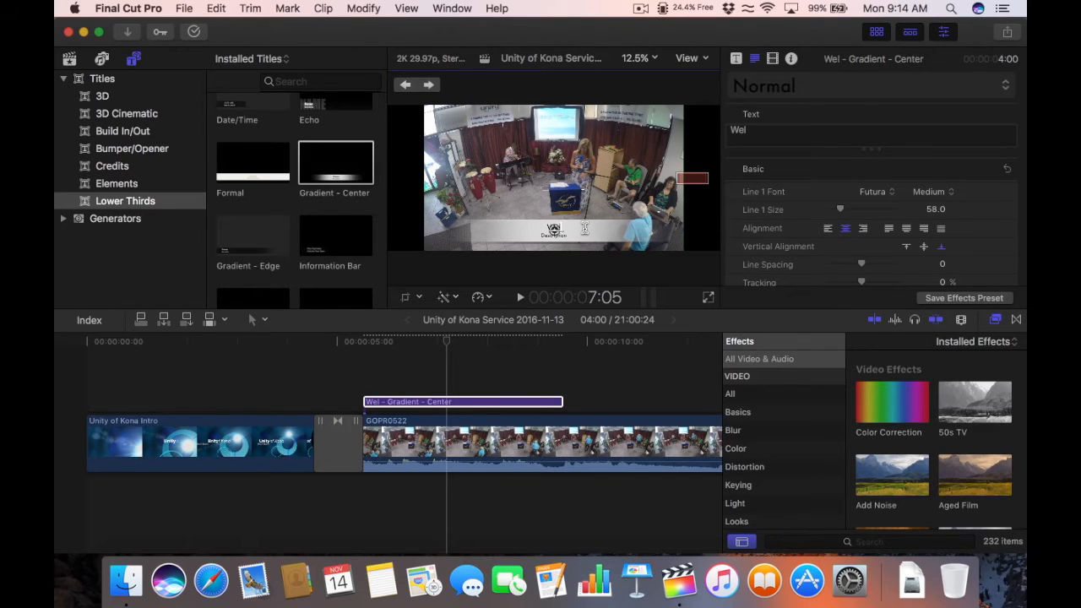
{"action": "type", "text": "come"}
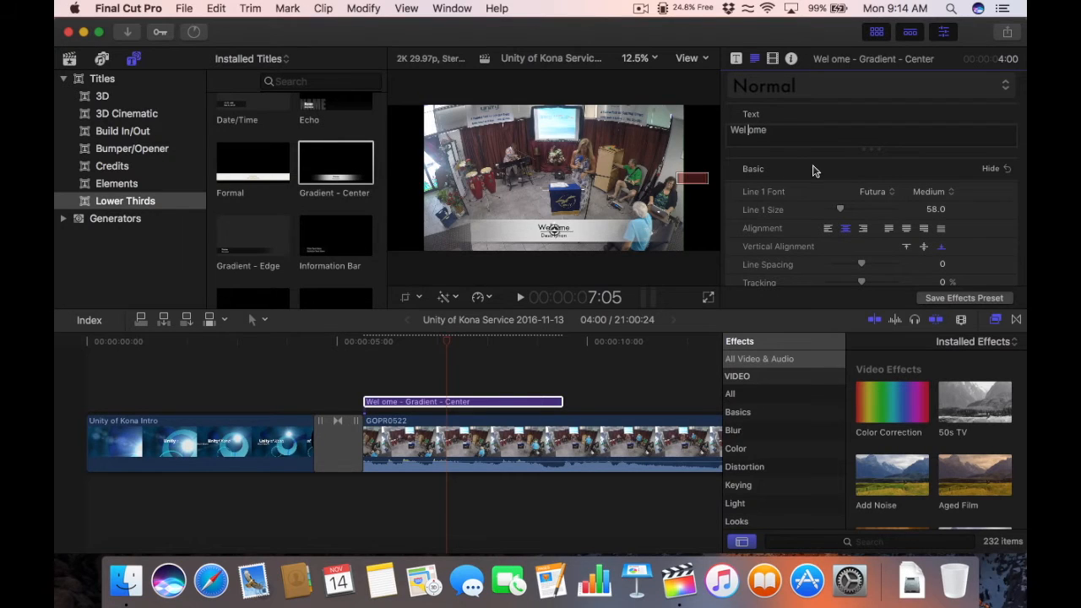
{"action": "type", "text": "c"}
{"action": "left_click", "coordinate": [490, 367]}
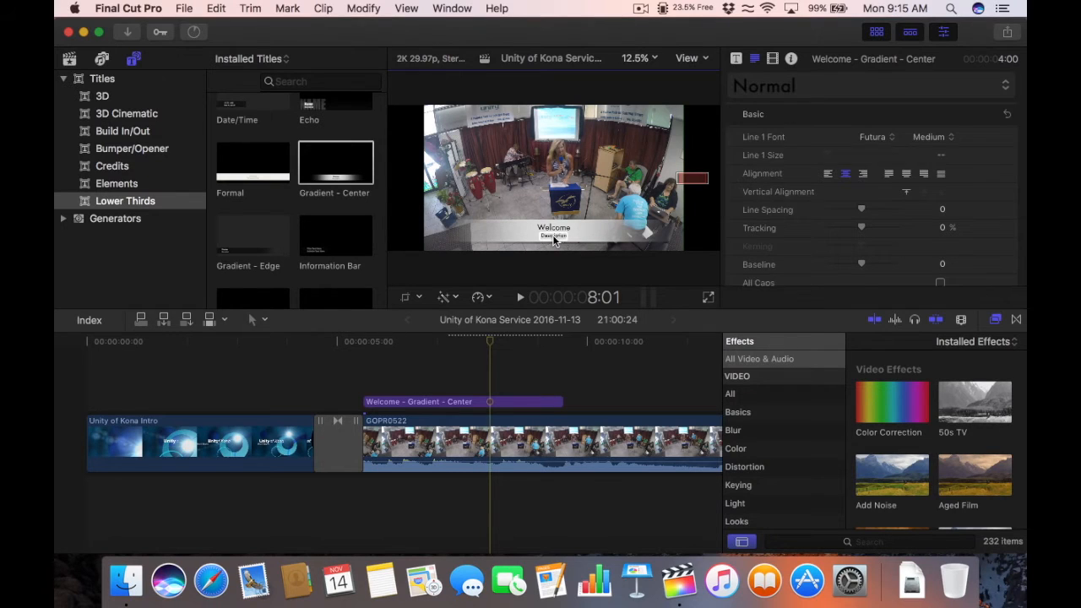
{"action": "left_click", "coordinate": [554, 238]}
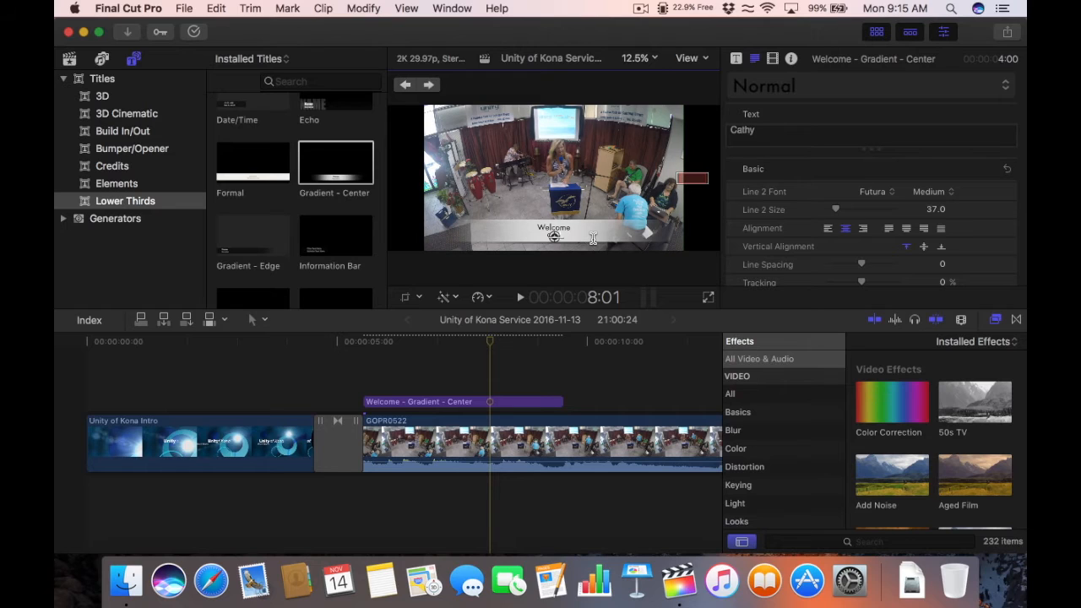
{"action": "left_click", "coordinate": [539, 361]}
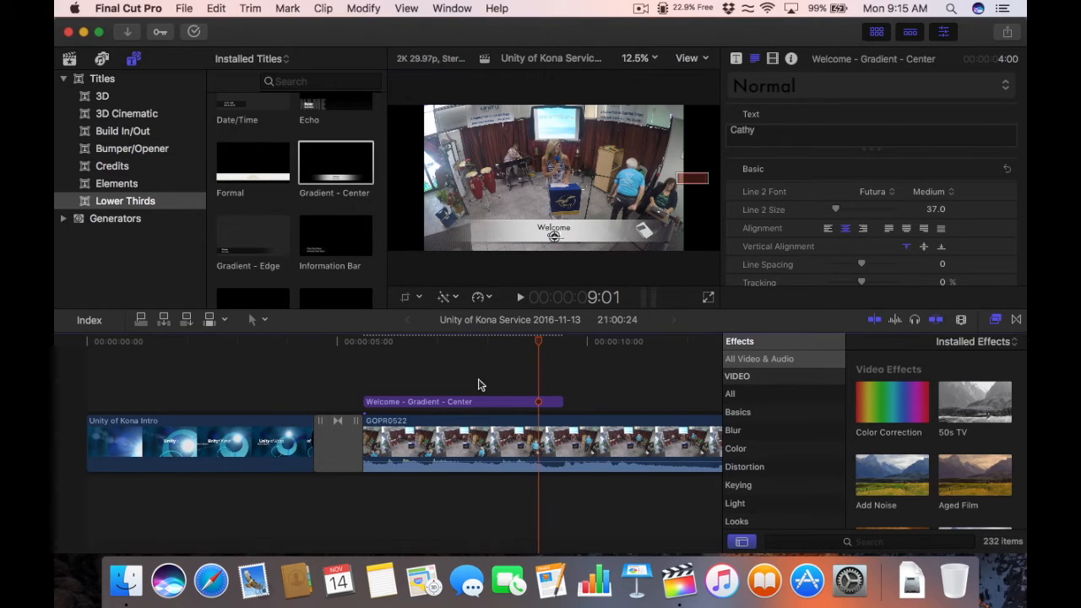
{"action": "left_click", "coordinate": [429, 358]}
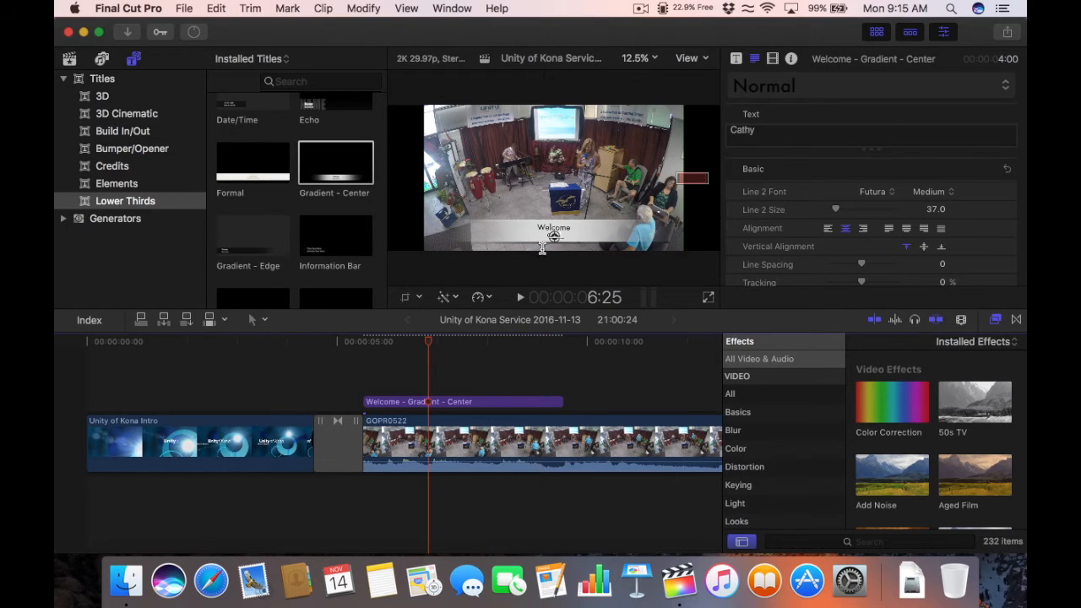
{"action": "left_click", "coordinate": [360, 342]}
{"action": "left_click_drag", "start_coordinate": [341, 341], "coordinate": [306, 341]}
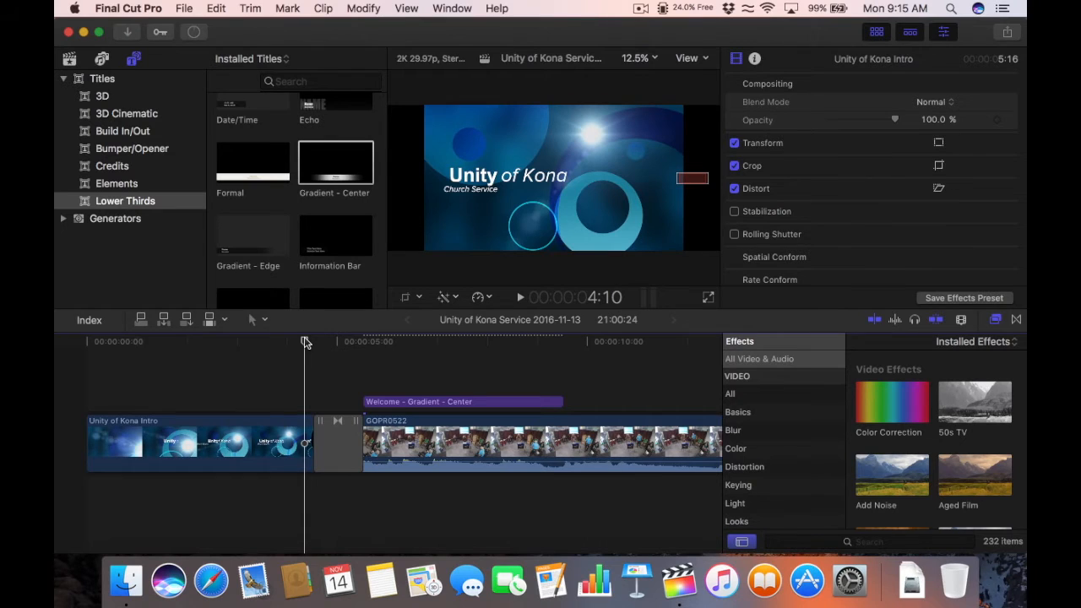
{"action": "key", "text": "space"}
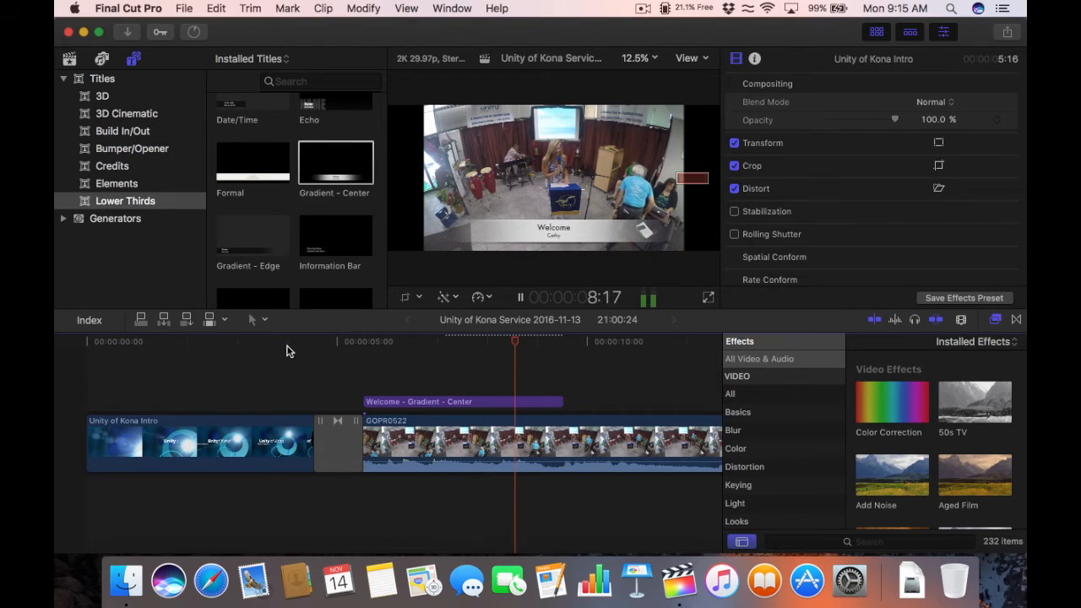
{"action": "key", "text": "space"}
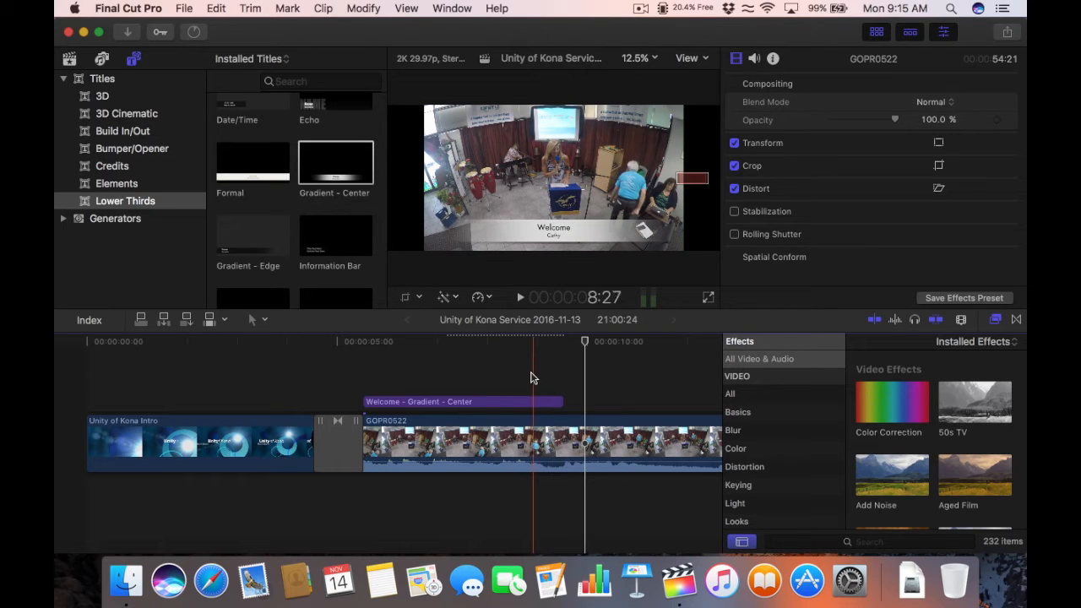
{"action": "left_click", "coordinate": [529, 379]}
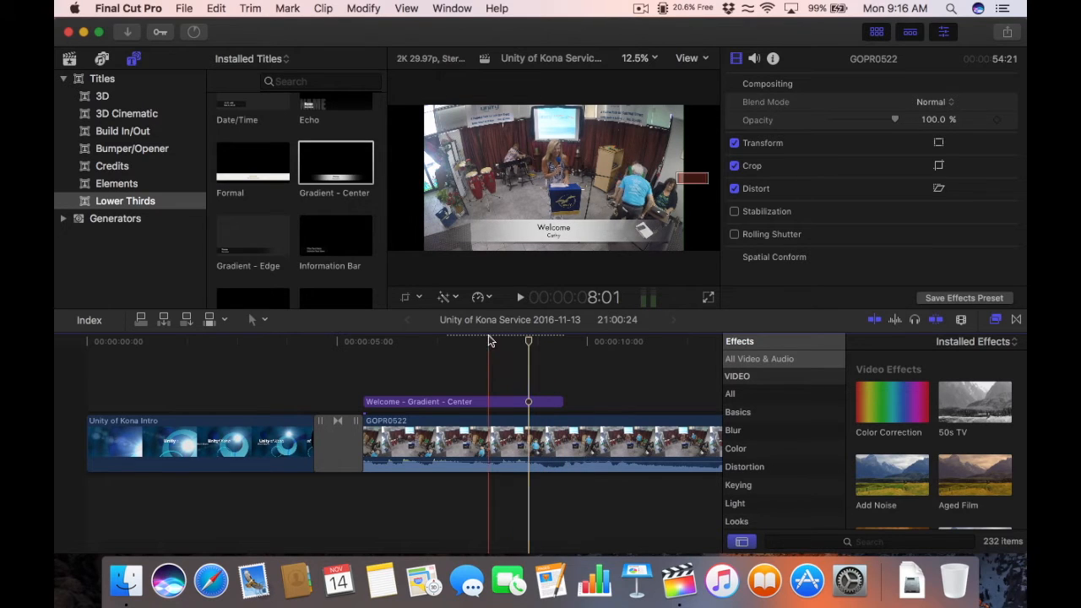
{"action": "key", "text": "super+minus"}
{"action": "key", "text": "super+minus"}
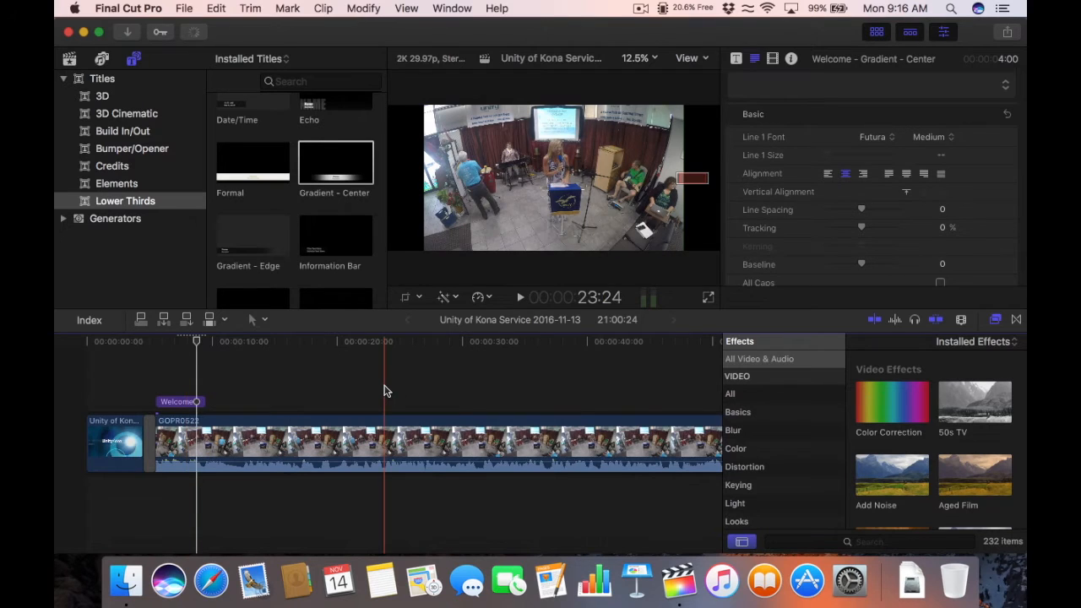
Step: Extend the Welcome title to GOPR0522's end, 52:21 long, and scrub to check it
{"action": "key", "text": "super+minus"}
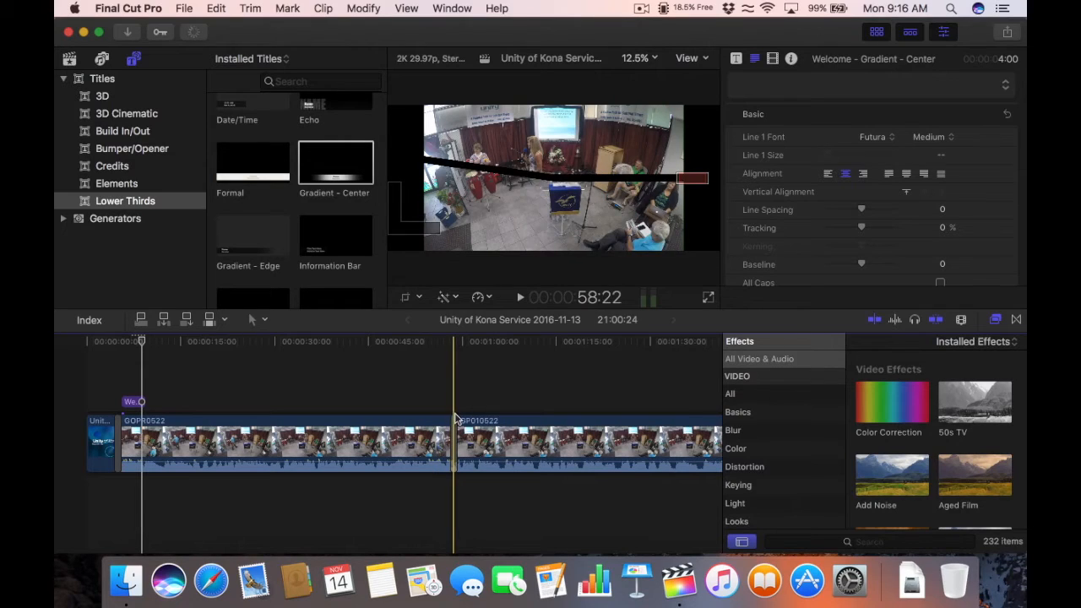
{"action": "left_click", "coordinate": [133, 402]}
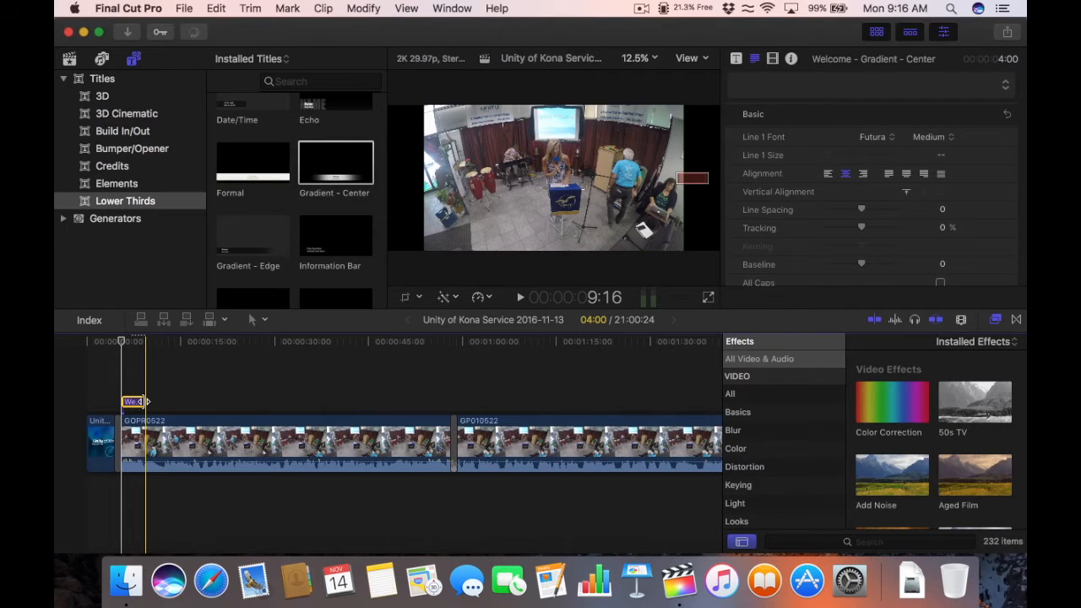
{"action": "left_click_drag", "start_coordinate": [144, 404], "coordinate": [446, 401]}
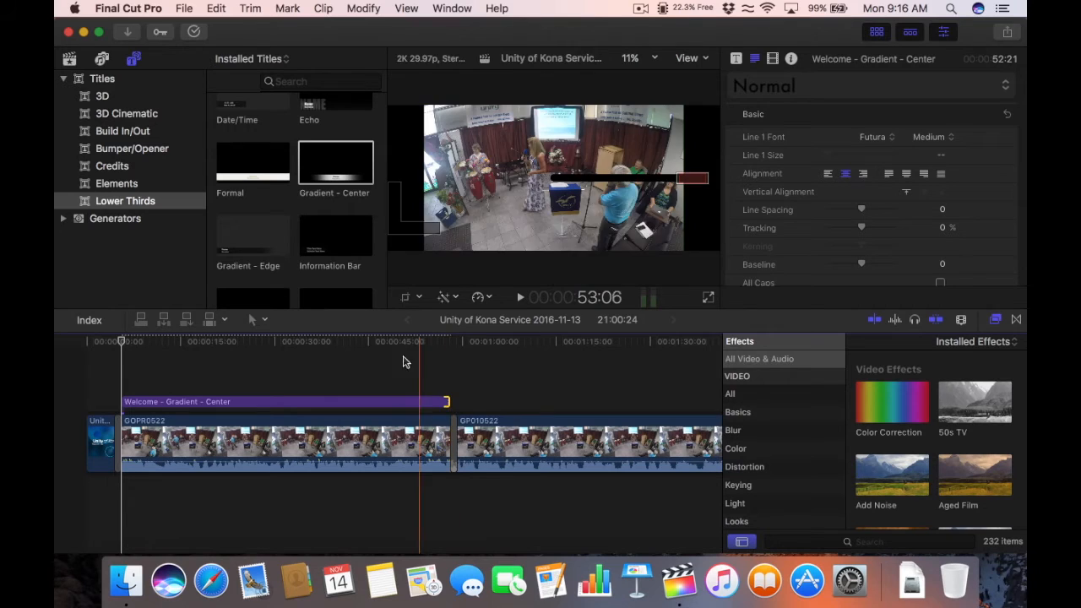
{"action": "left_click_drag", "start_coordinate": [336, 346], "coordinate": [398, 348]}
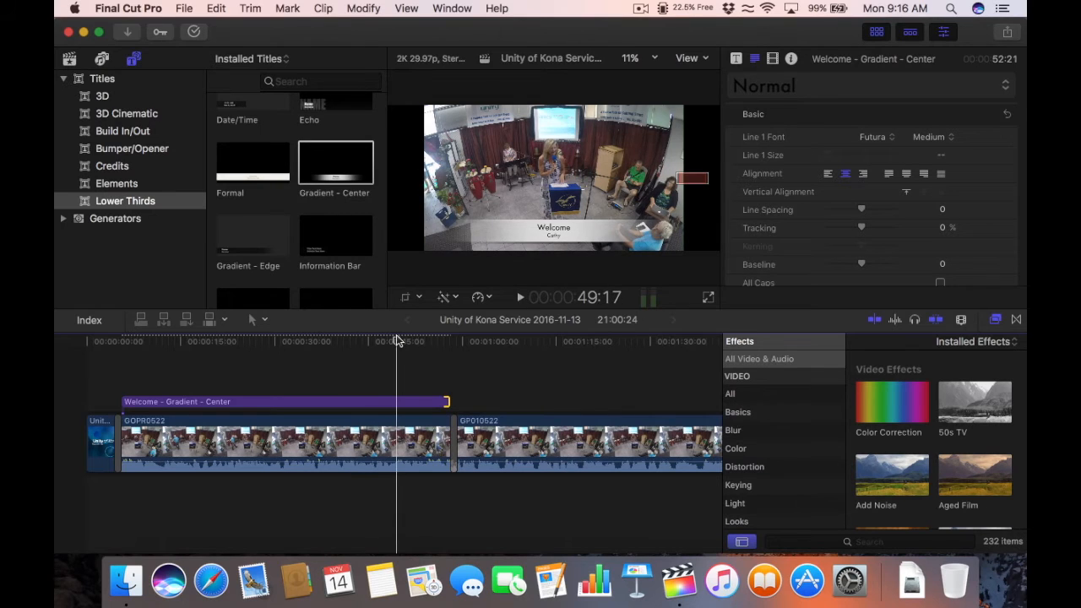
{"action": "left_click_drag", "start_coordinate": [477, 346], "coordinate": [461, 345]}
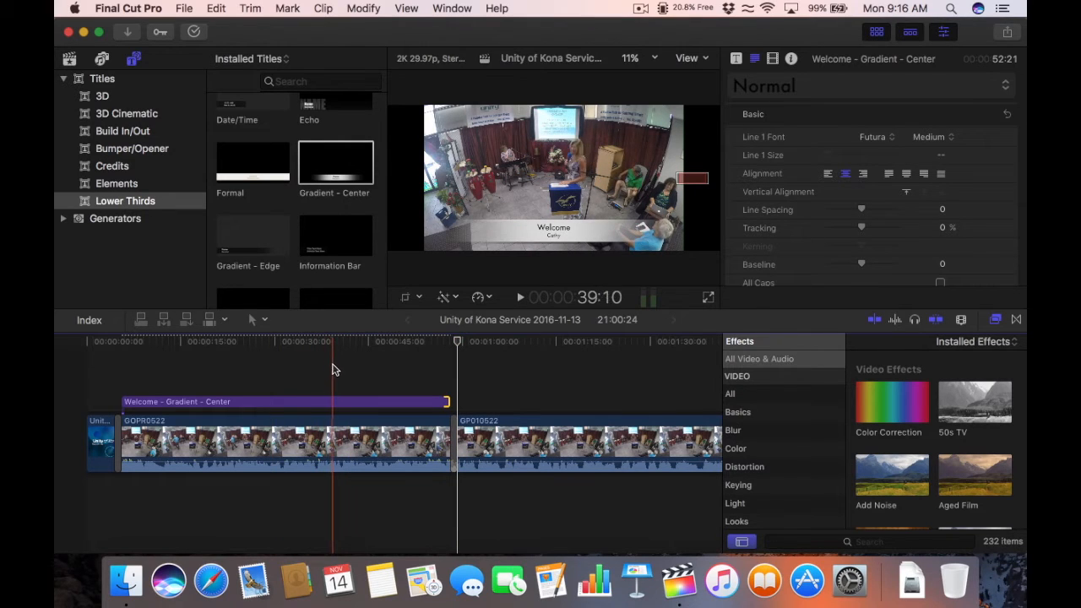
{"action": "left_click", "coordinate": [244, 402]}
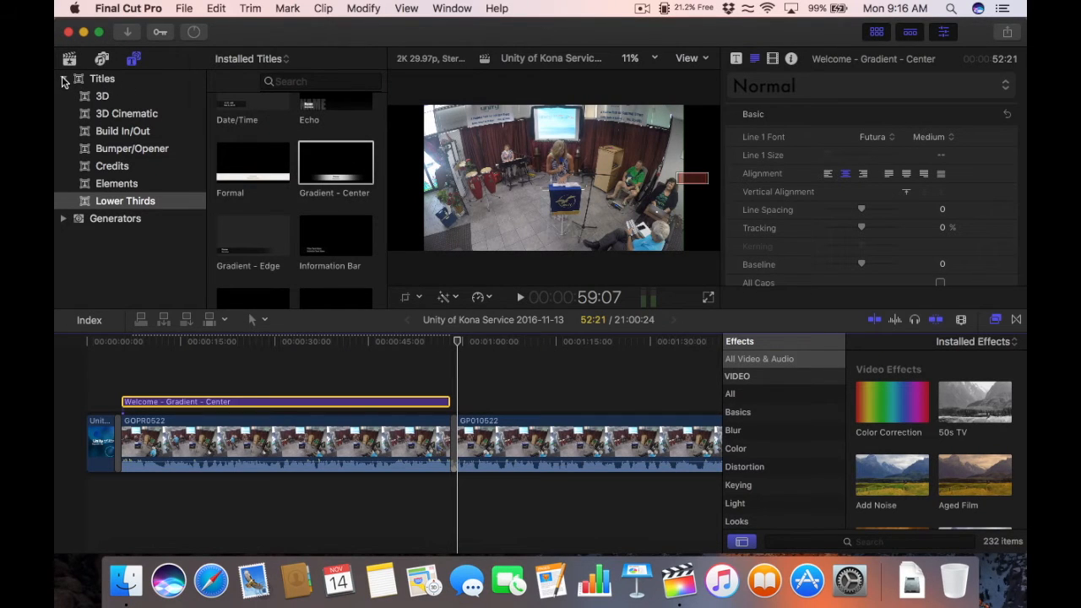
Step: Collapse Titles, show the library's projects and clips, and copy the Welcome title clip
{"action": "left_click", "coordinate": [62, 79]}
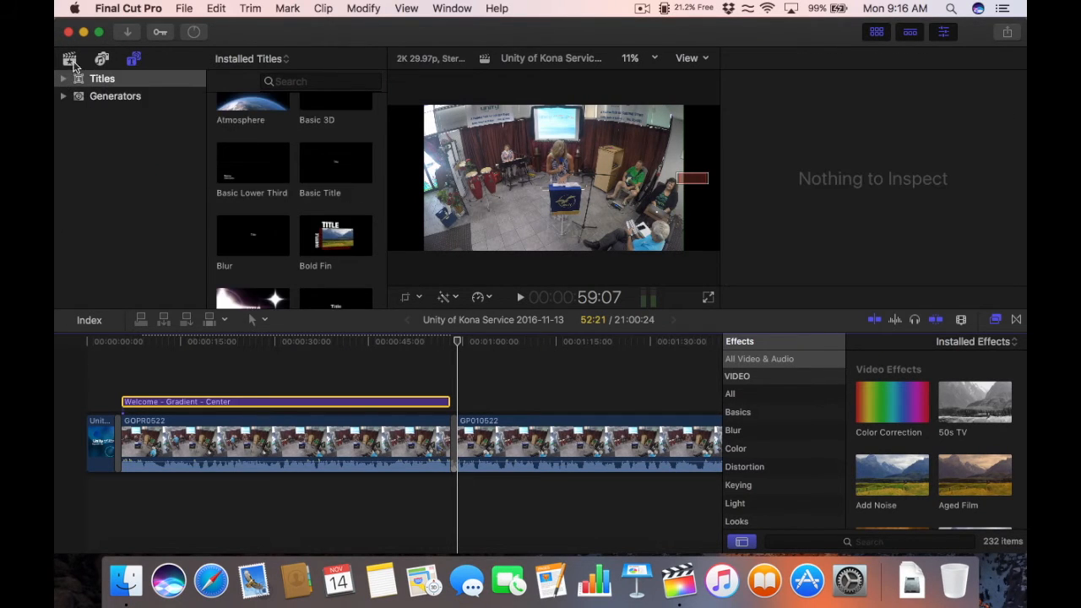
{"action": "left_click", "coordinate": [69, 59]}
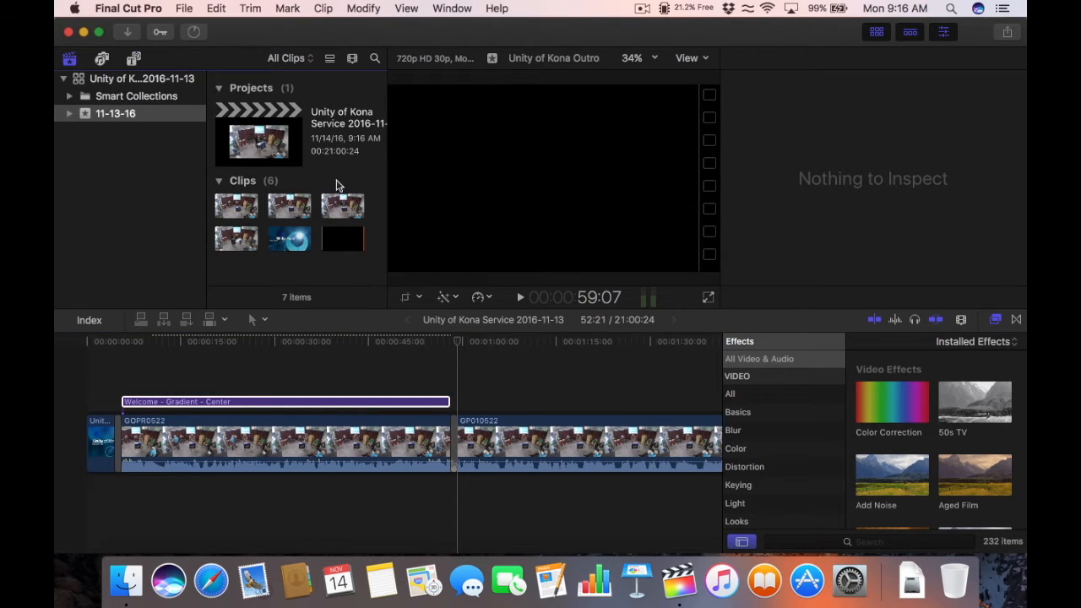
{"action": "left_click", "coordinate": [268, 402]}
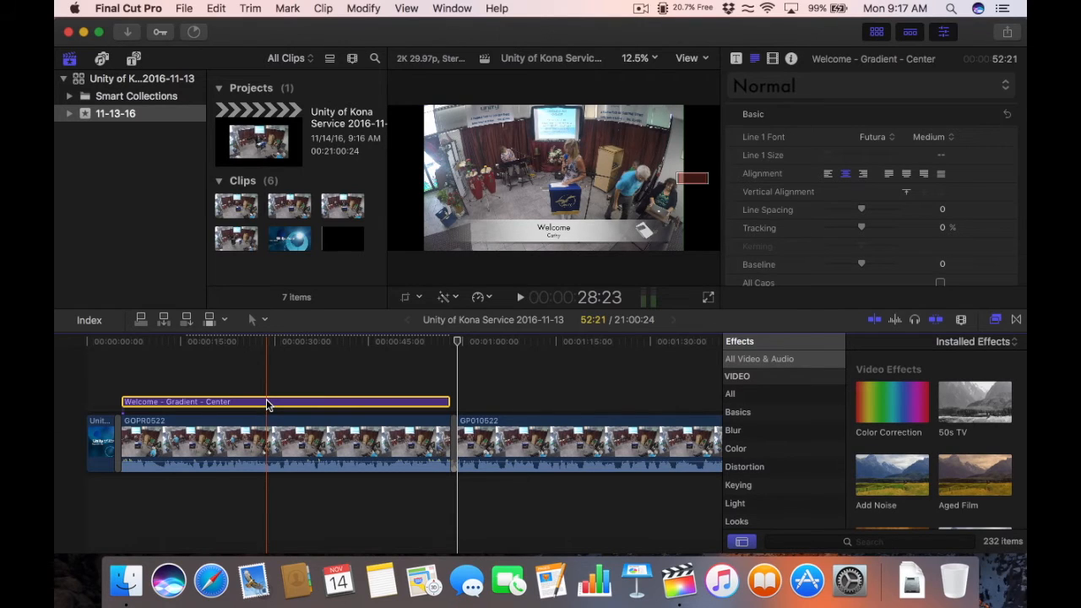
{"action": "key", "text": "super+c"}
{"action": "key", "text": "super+c"}
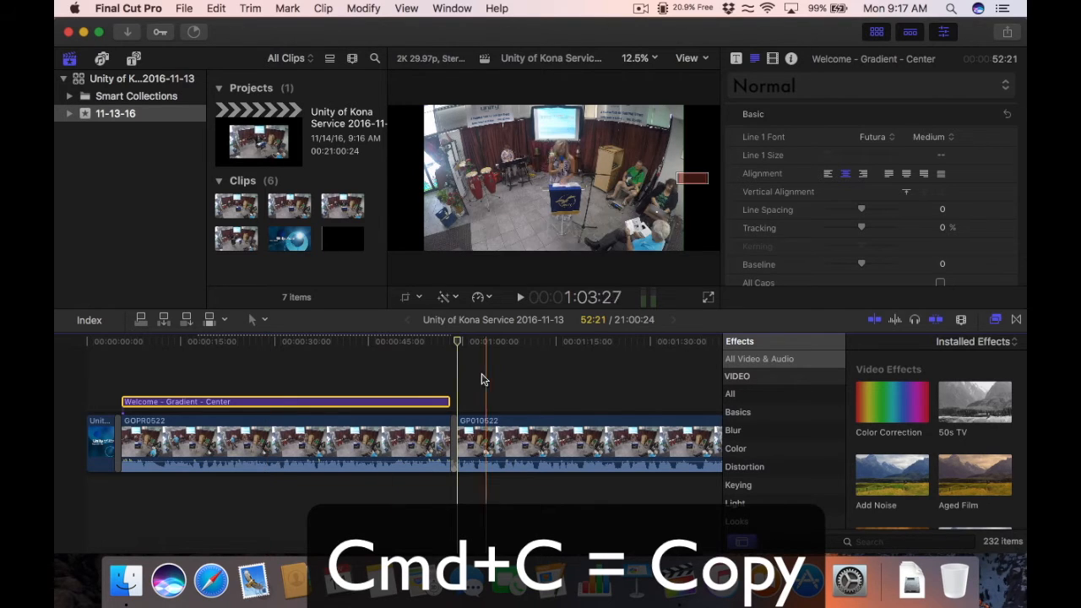
Step: Park the playhead at 59:07 and zoom the timeline out to see more clips
{"action": "left_click", "coordinate": [479, 341]}
{"action": "left_click_drag", "start_coordinate": [486, 341], "coordinate": [459, 345]}
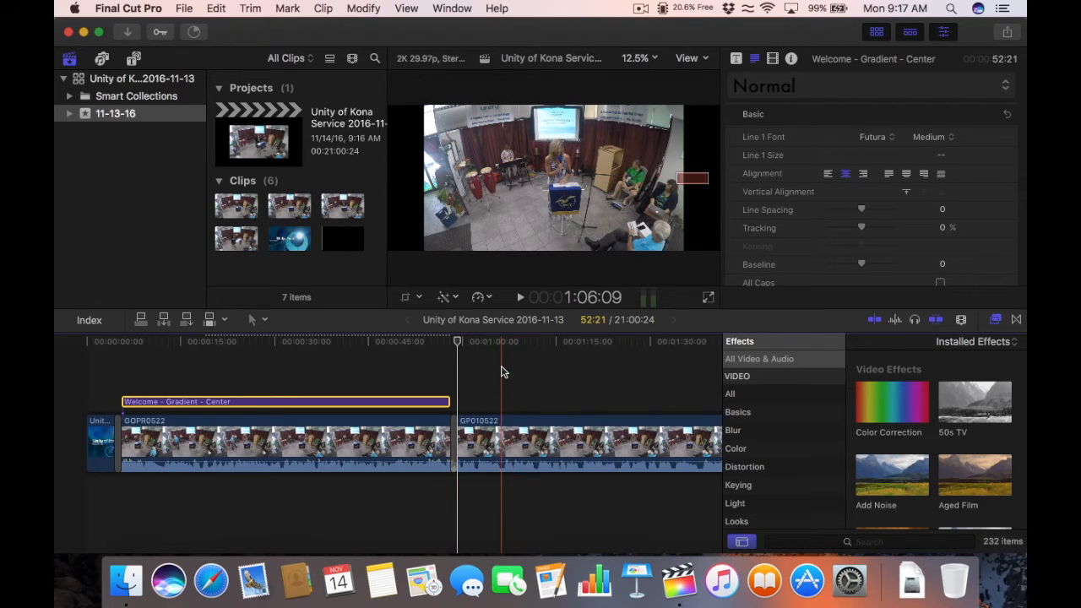
{"action": "key", "text": "super+minus"}
{"action": "key", "text": "super+minus"}
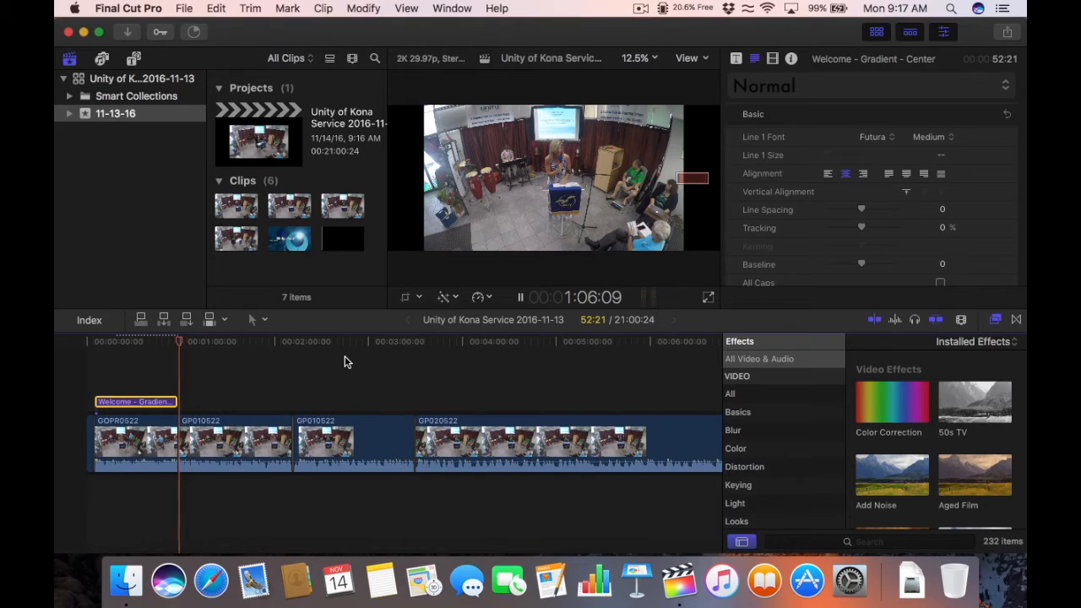
Step: Paste a 52:21 copy of the Welcome title at about 59:07, over GP010522's start, and select it
{"action": "key", "text": "space"}
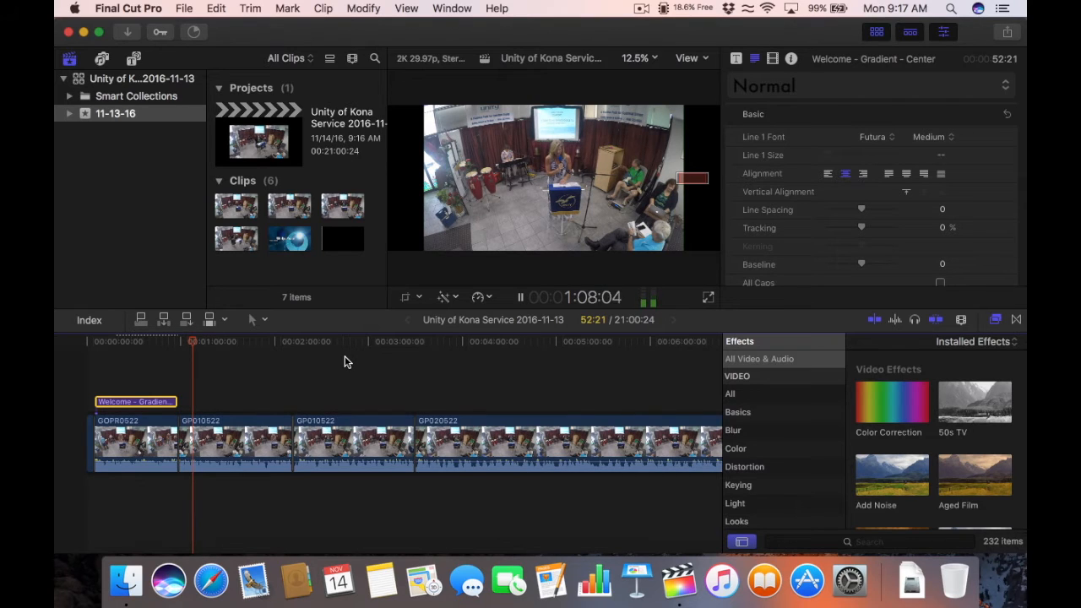
{"action": "key", "text": "space"}
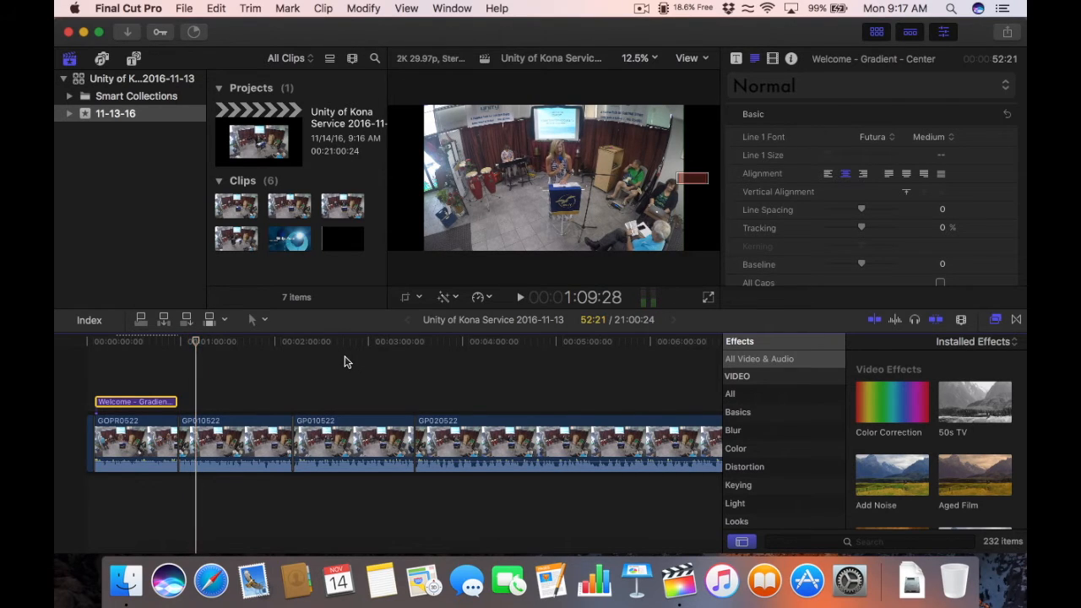
{"action": "key", "text": "super+equal"}
{"action": "key", "text": "super+equal"}
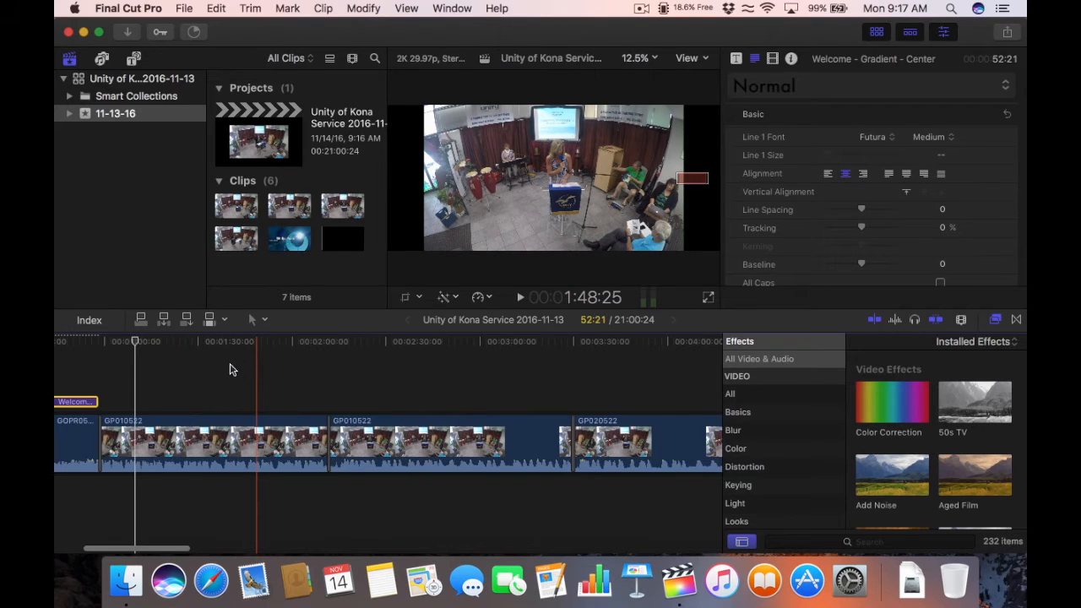
{"action": "left_click_drag", "start_coordinate": [182, 346], "coordinate": [102, 342]}
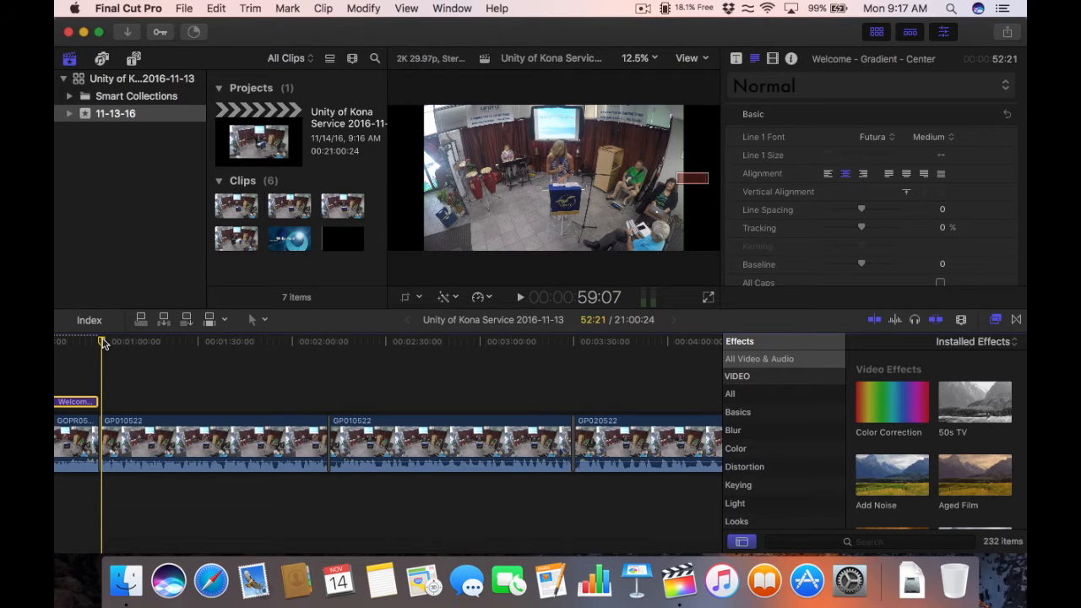
{"action": "key", "text": "super+v"}
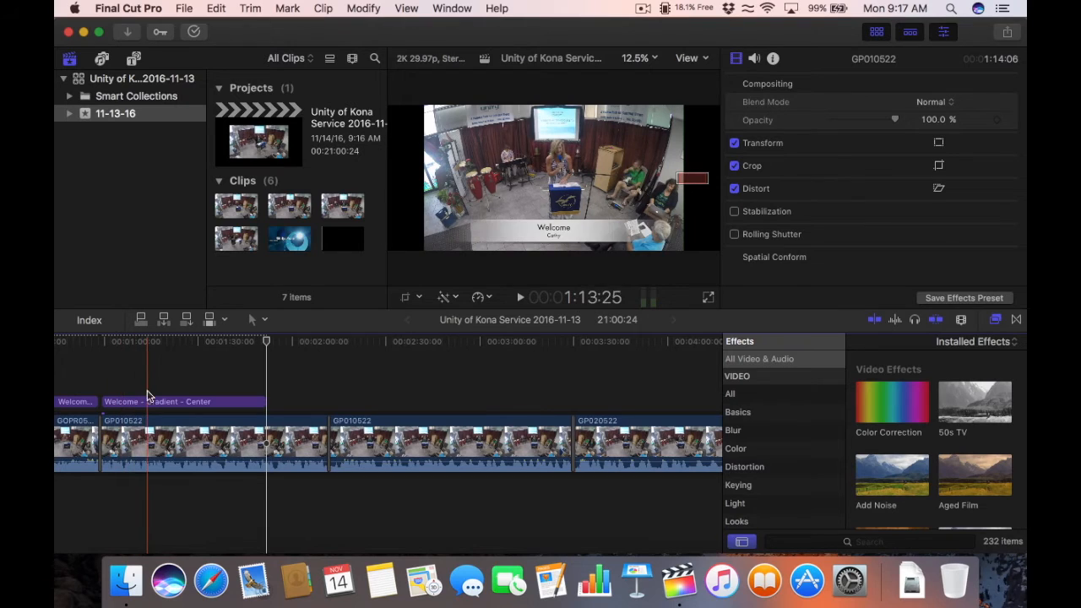
{"action": "left_click", "coordinate": [143, 346]}
{"action": "left_click", "coordinate": [156, 405]}
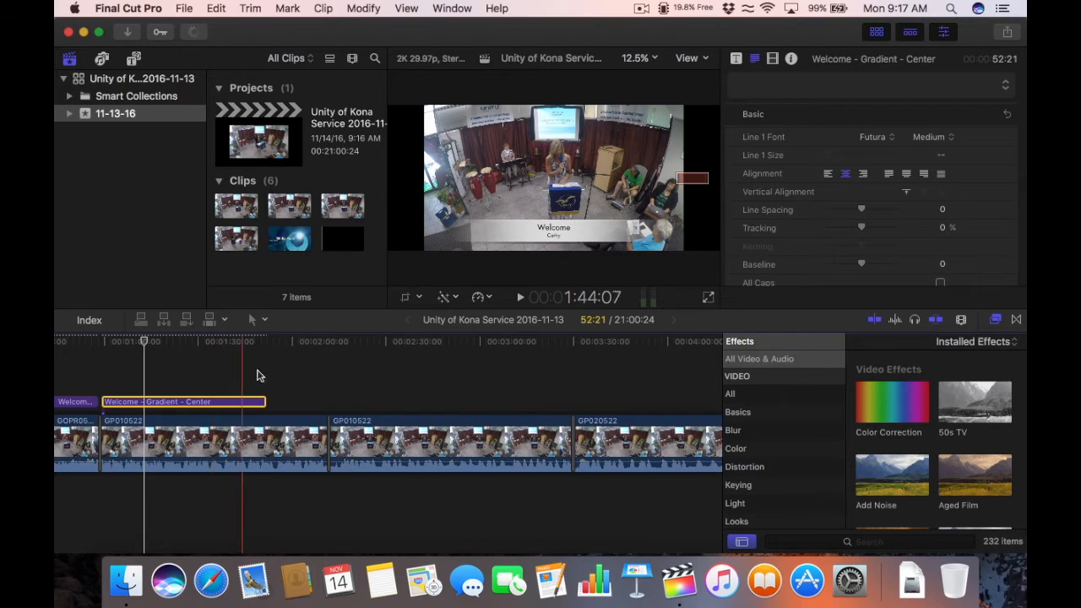
Step: Replace the pasted title's headline 'Welcome' with 'Today's Daily Word' and reselect the clip
{"action": "left_click", "coordinate": [554, 228]}
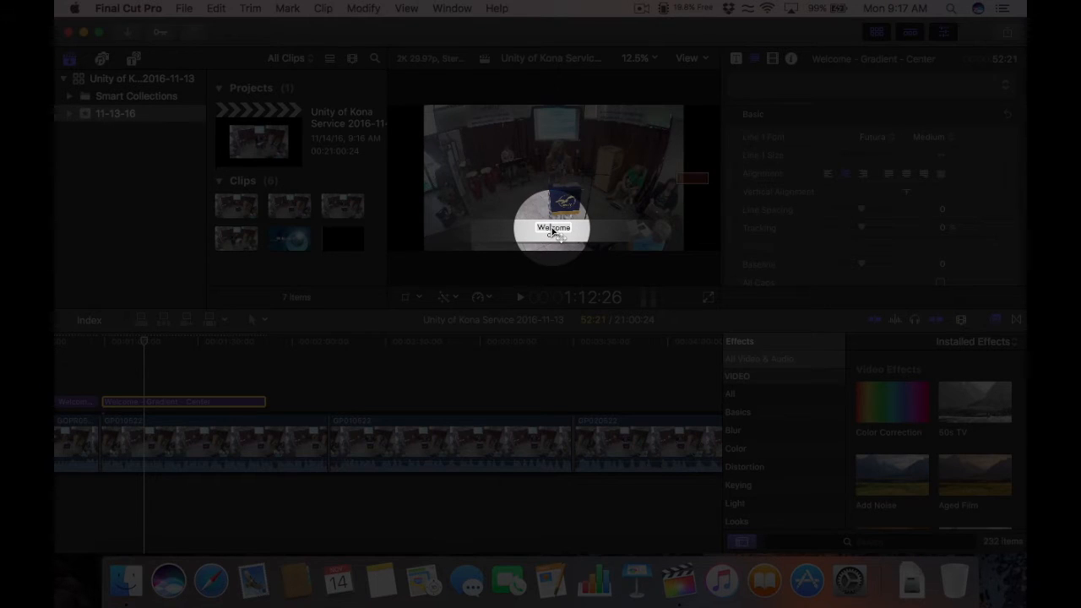
{"action": "double_click", "coordinate": [554, 230]}
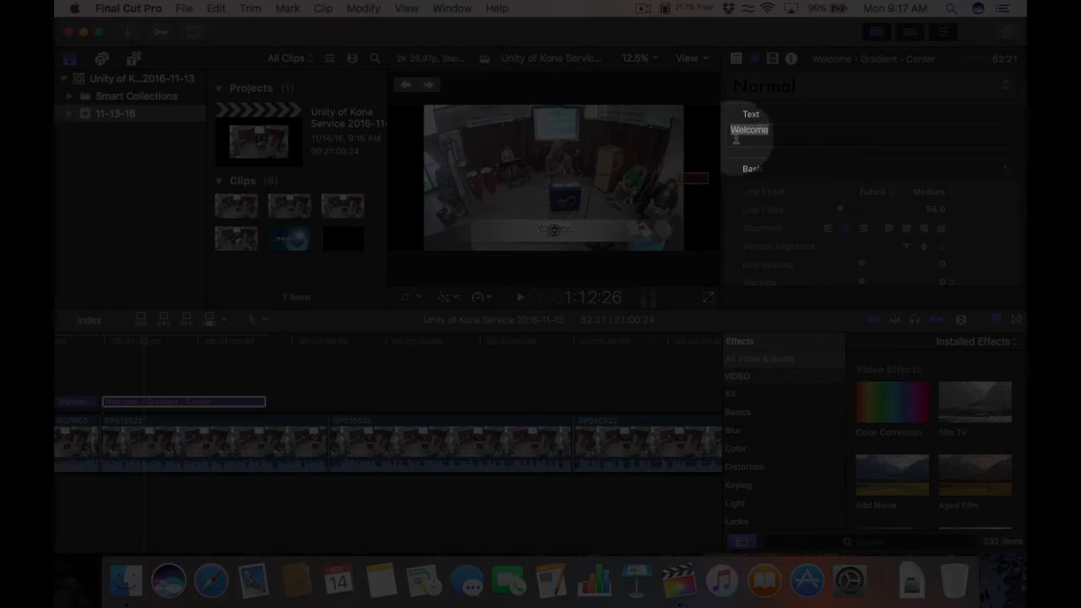
{"action": "left_click_drag", "start_coordinate": [769, 129], "coordinate": [719, 126]}
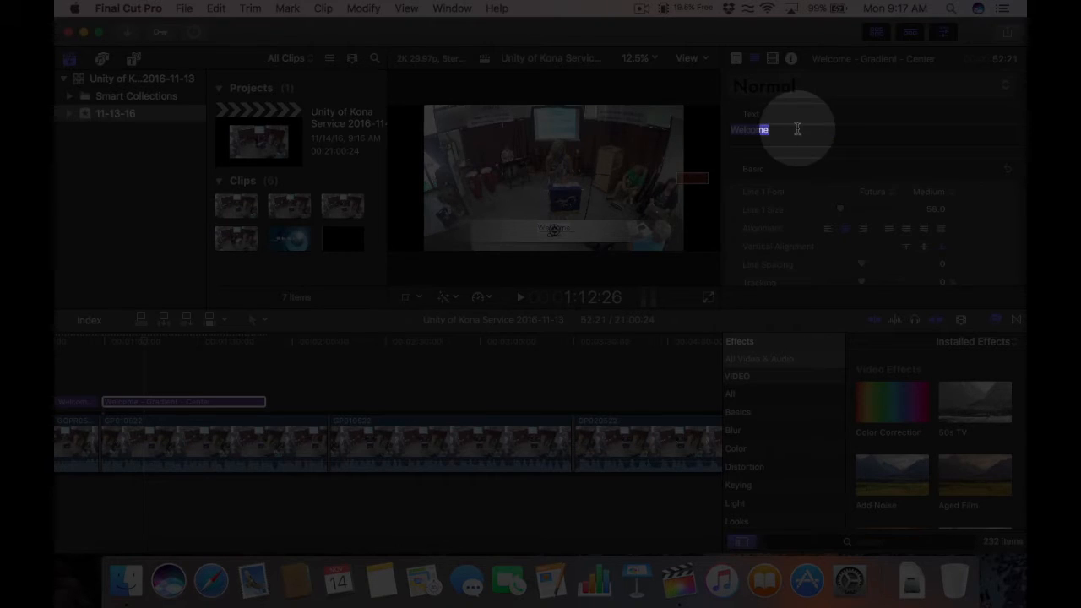
{"action": "type", "text": "Today"}
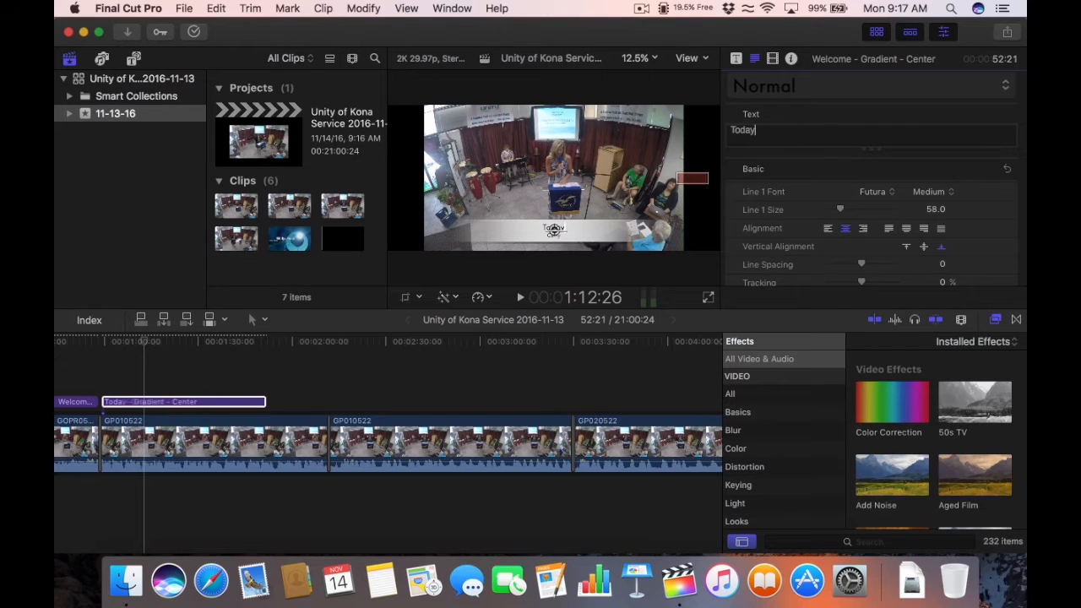
{"action": "type", "text": "'s Daily Word"}
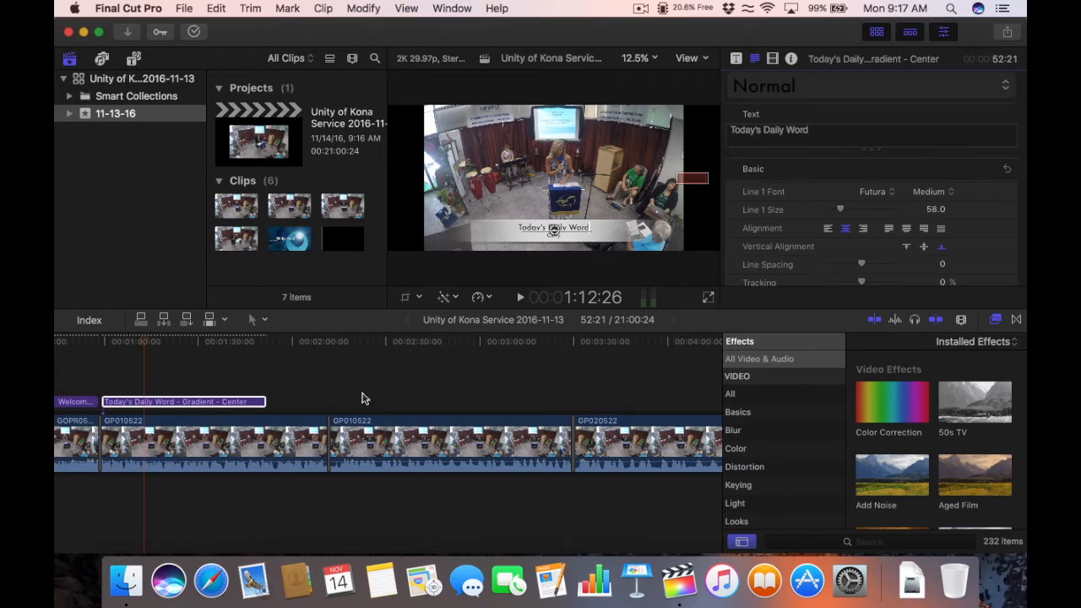
{"action": "left_click", "coordinate": [316, 399]}
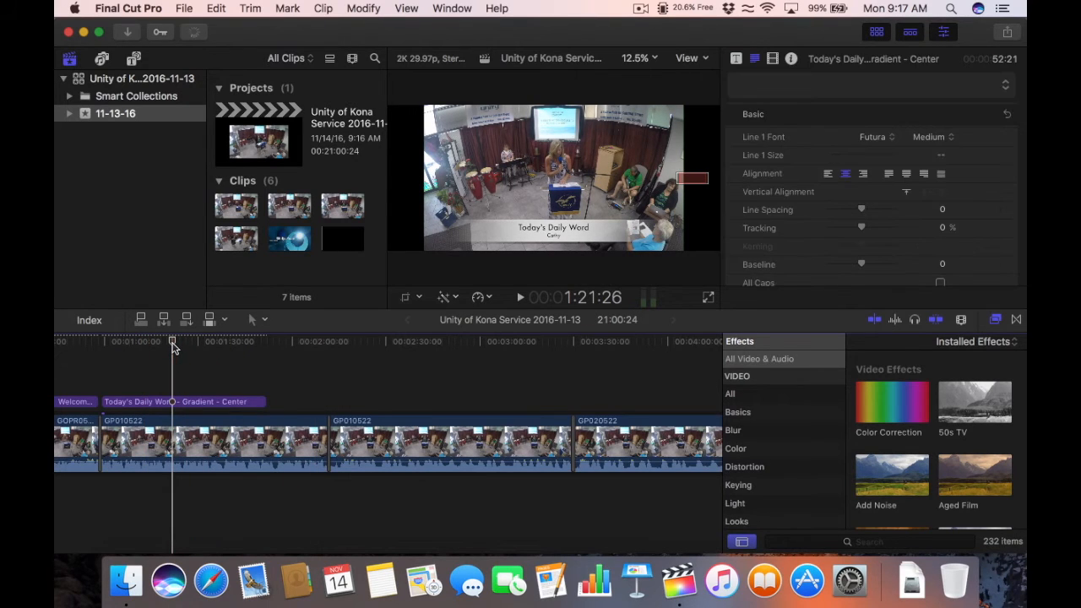
{"action": "left_click", "coordinate": [201, 403]}
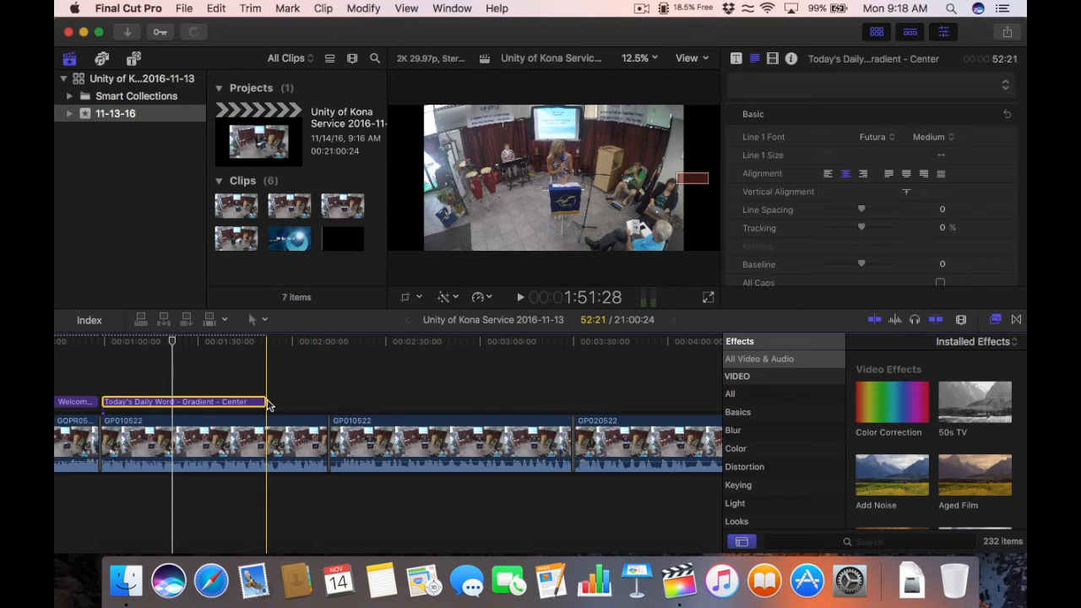
Step: Extend the Today's Daily Word title by about 8 seconds and cue the next GP010522 clip's start
{"action": "left_click_drag", "start_coordinate": [267, 401], "coordinate": [325, 401]}
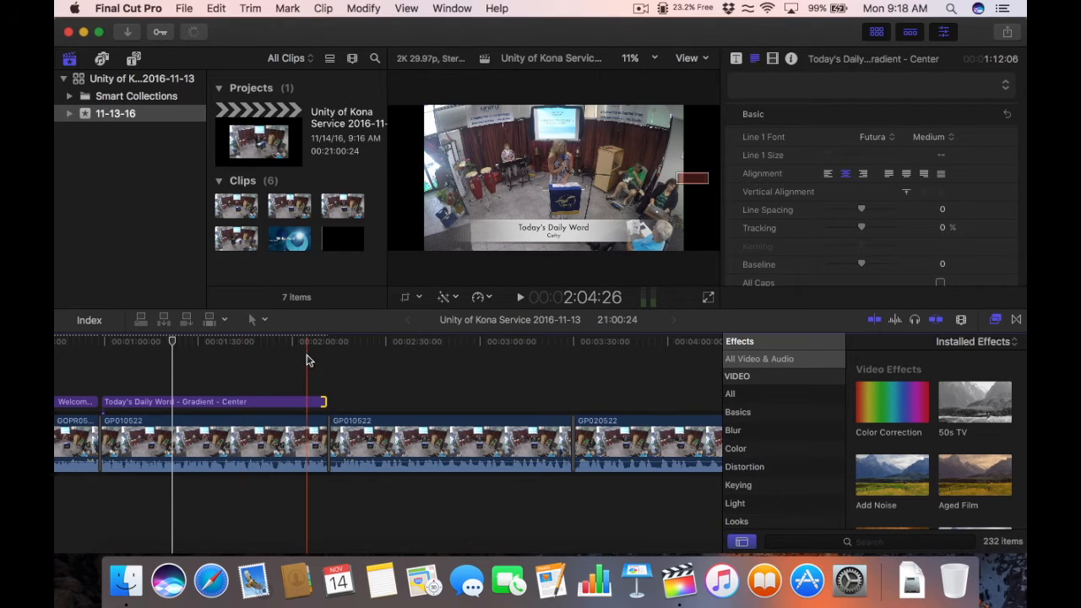
{"action": "left_click", "coordinate": [229, 341]}
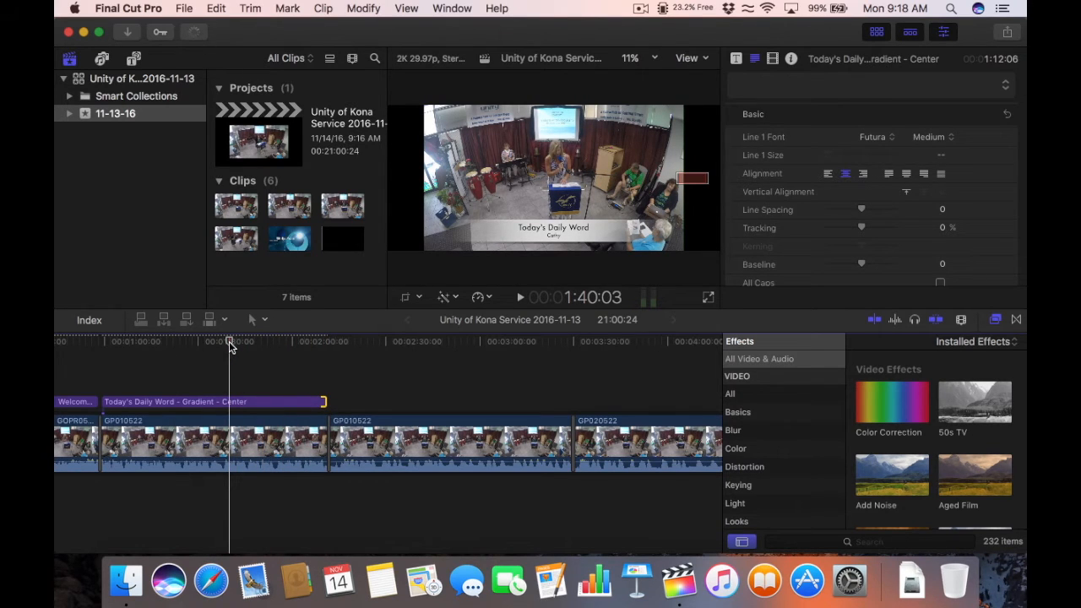
{"action": "left_click", "coordinate": [340, 341]}
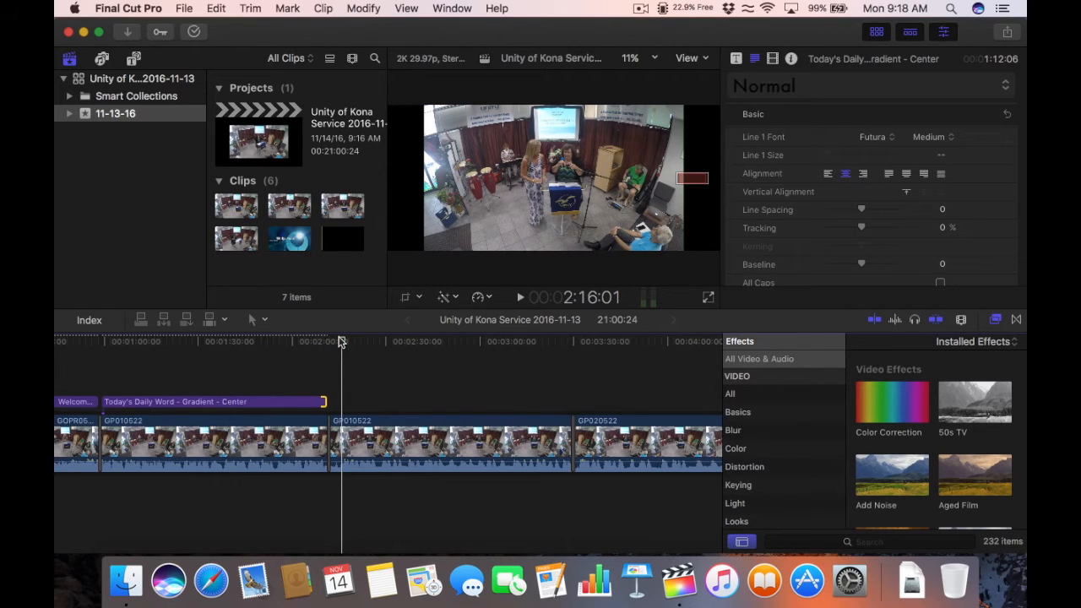
{"action": "key", "text": "space"}
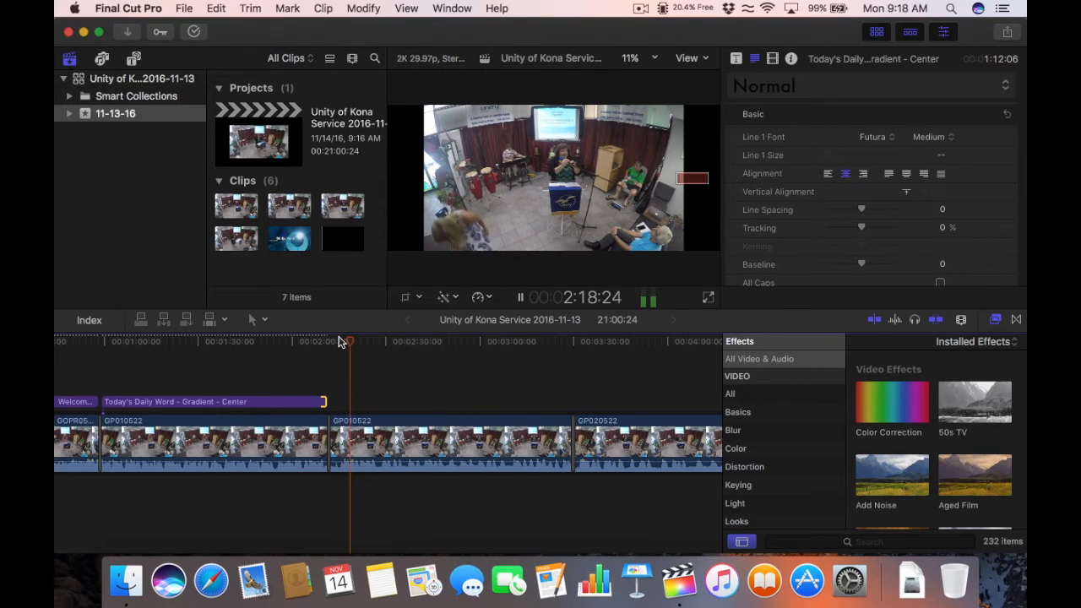
{"action": "key", "text": "space"}
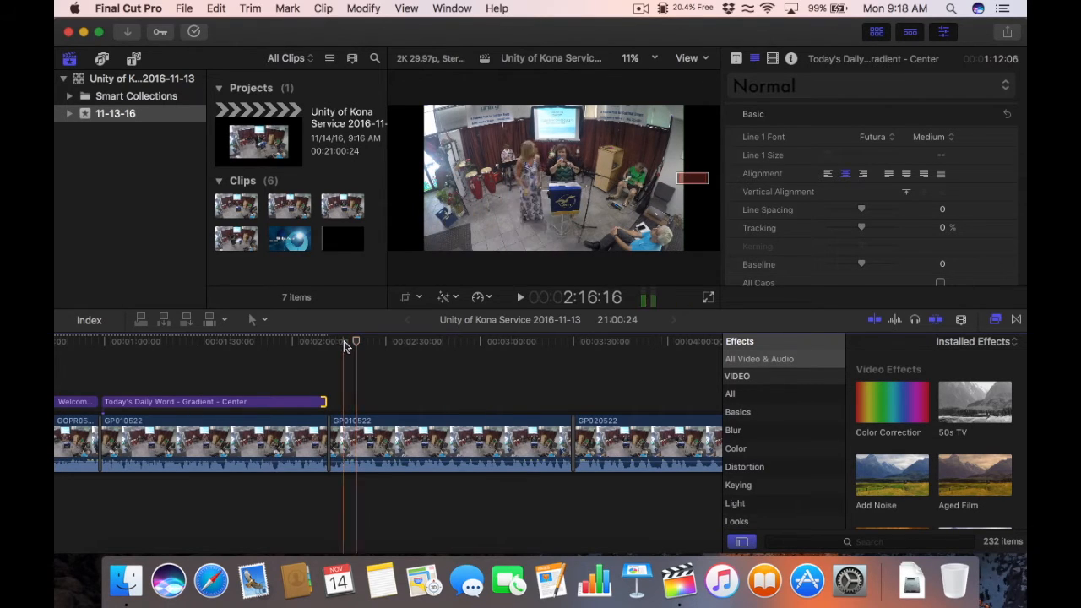
{"action": "left_click", "coordinate": [338, 341]}
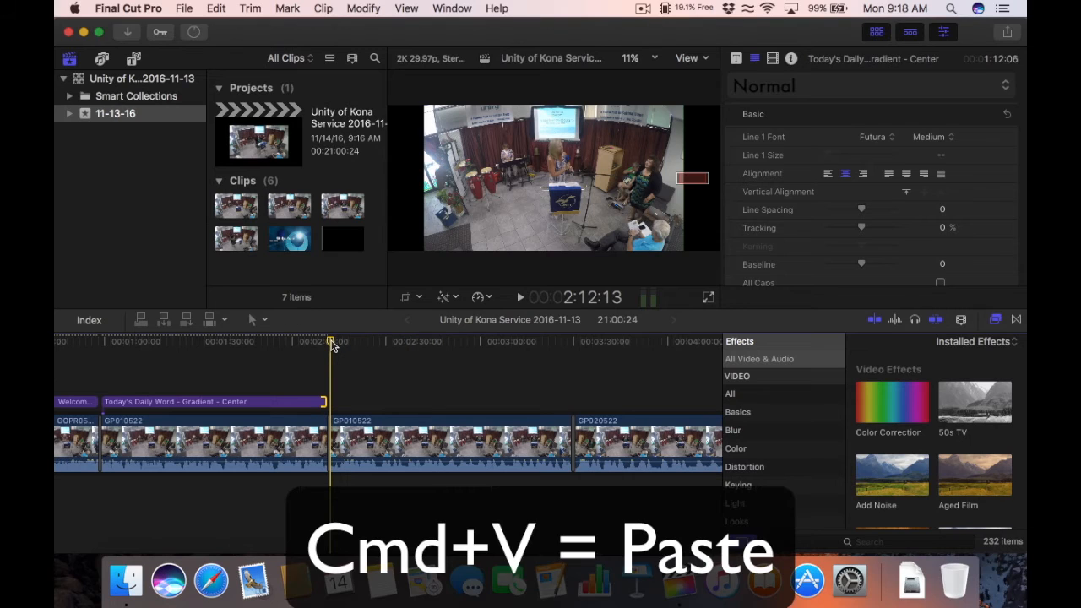
Step: Paste another lower third at the next GP010522 clip with the headline 'Sanctuary Visualization'
{"action": "key", "text": "super+v"}
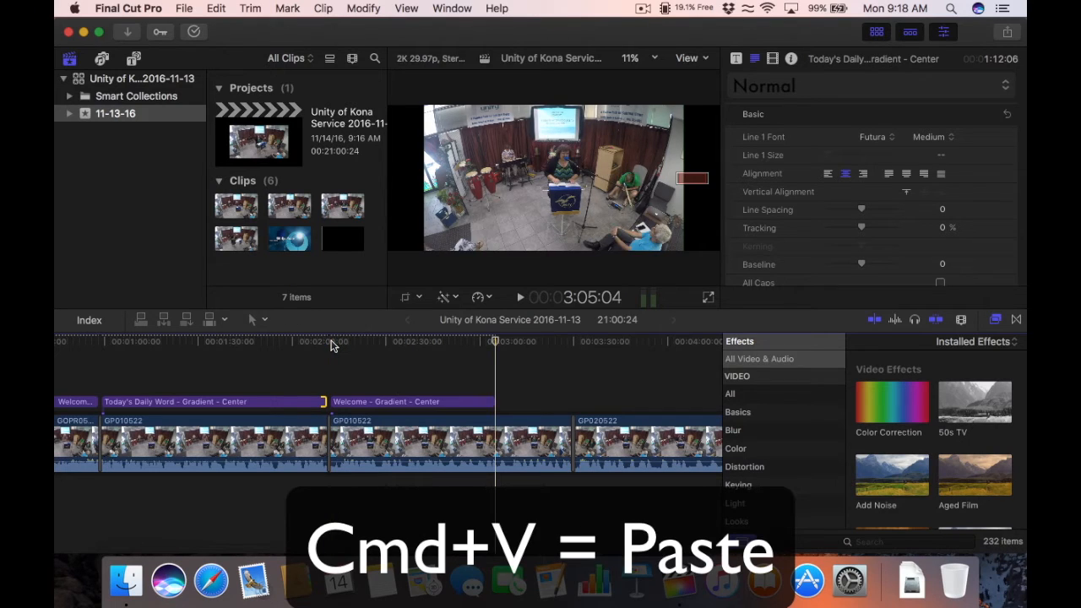
{"action": "left_click", "coordinate": [379, 344]}
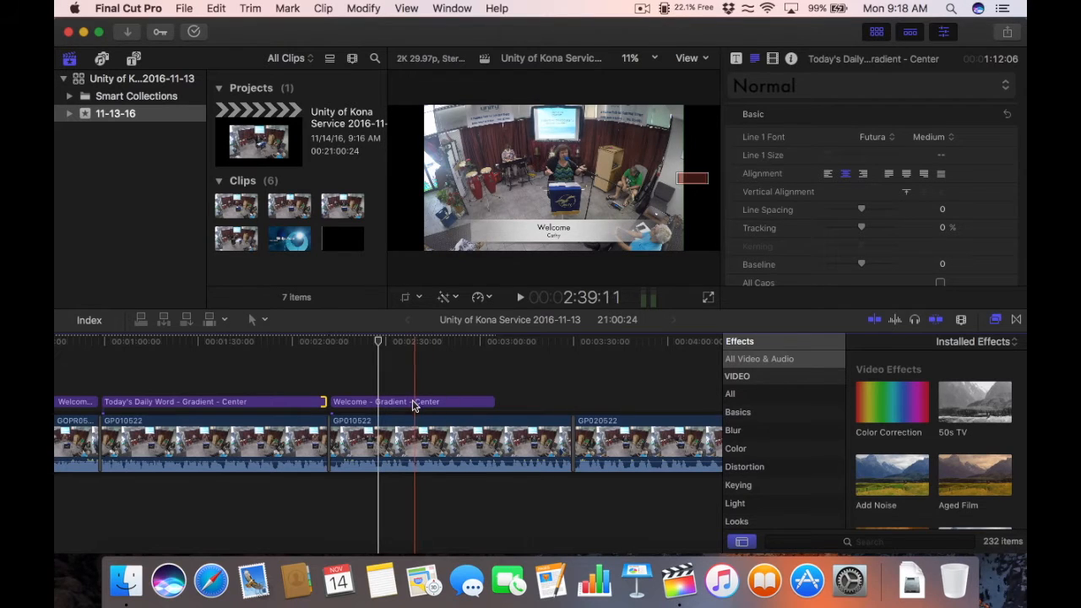
{"action": "left_click", "coordinate": [414, 403]}
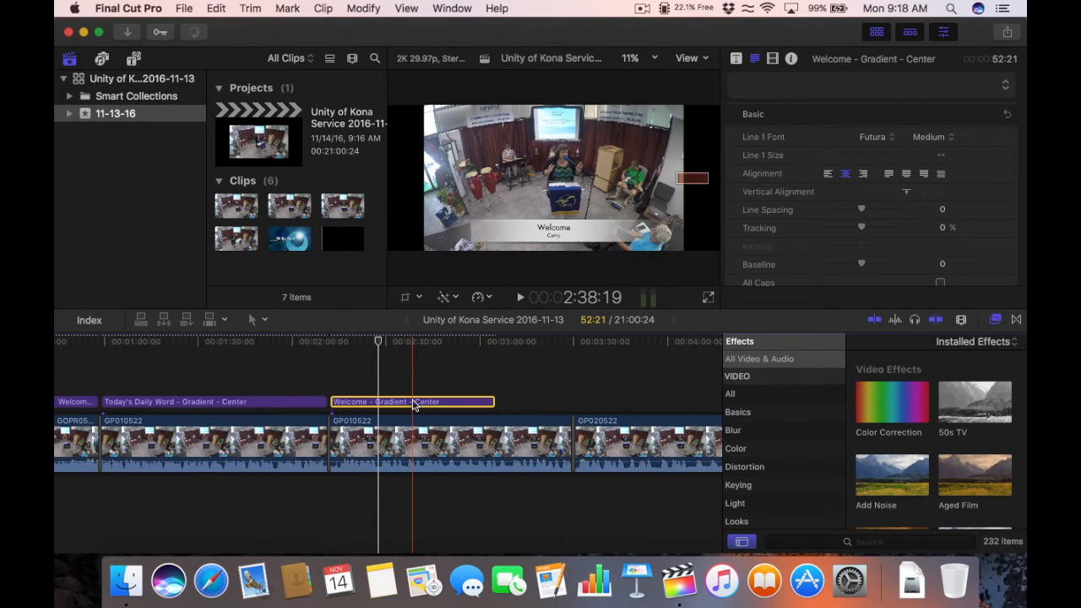
{"action": "double_click", "coordinate": [547, 230]}
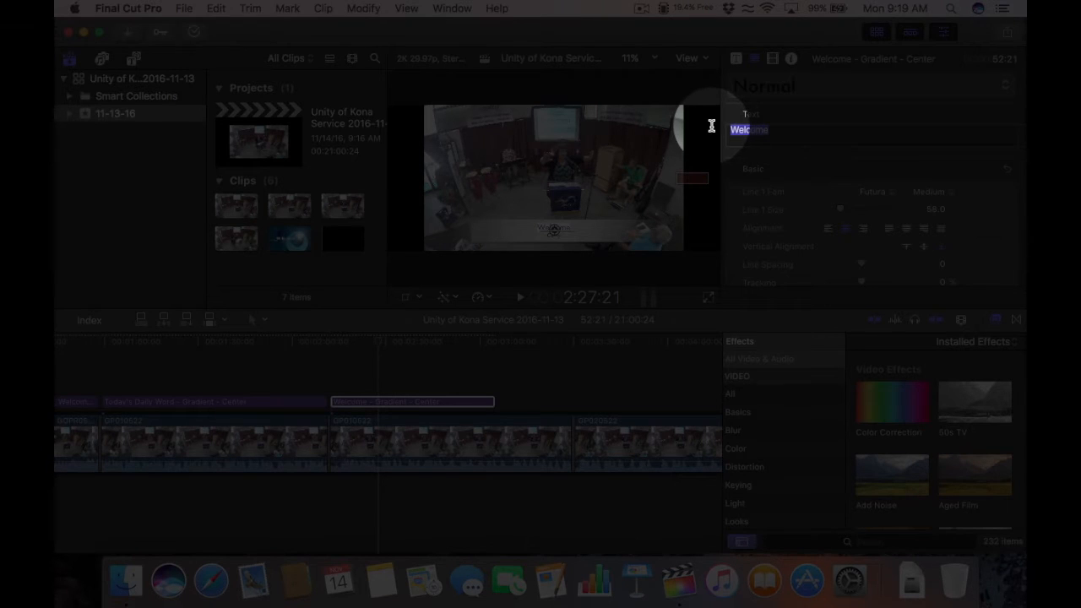
{"action": "type", "text": "Sanctuary "}
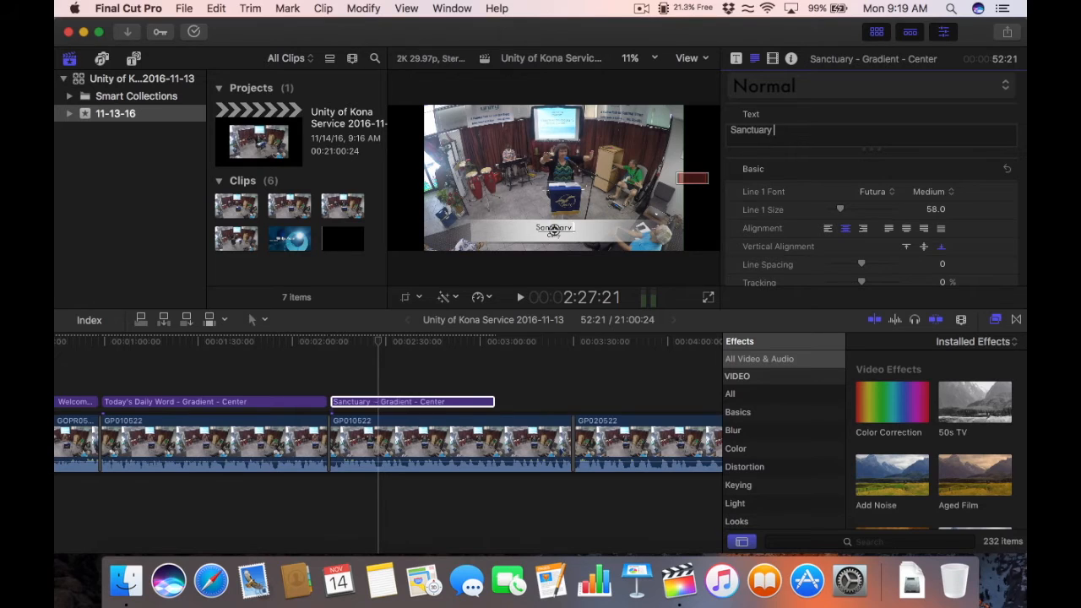
{"action": "type", "text": "Visualization"}
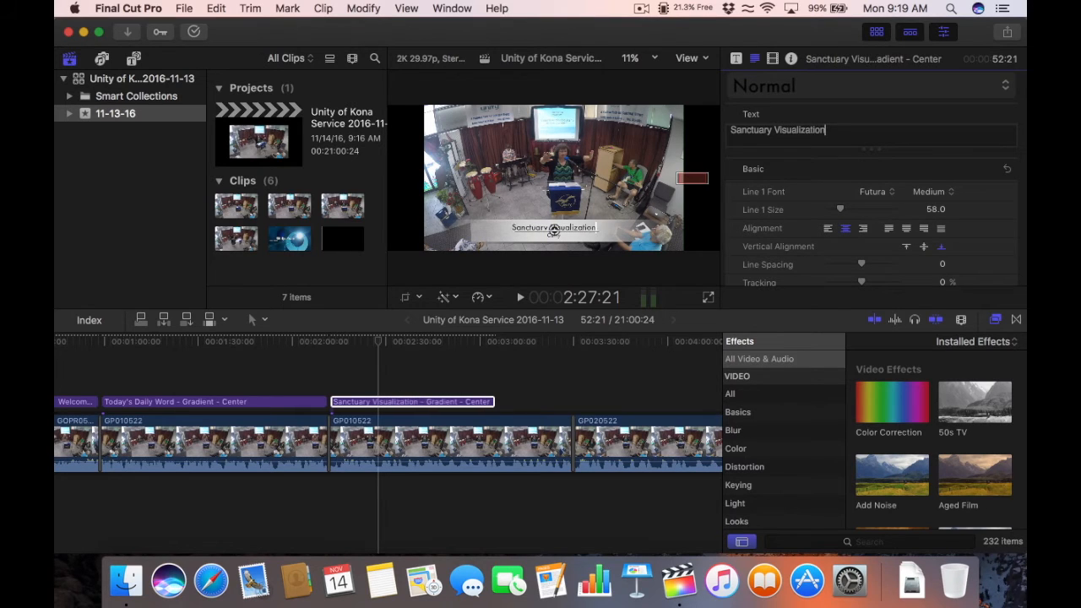
{"action": "left_click", "coordinate": [554, 364]}
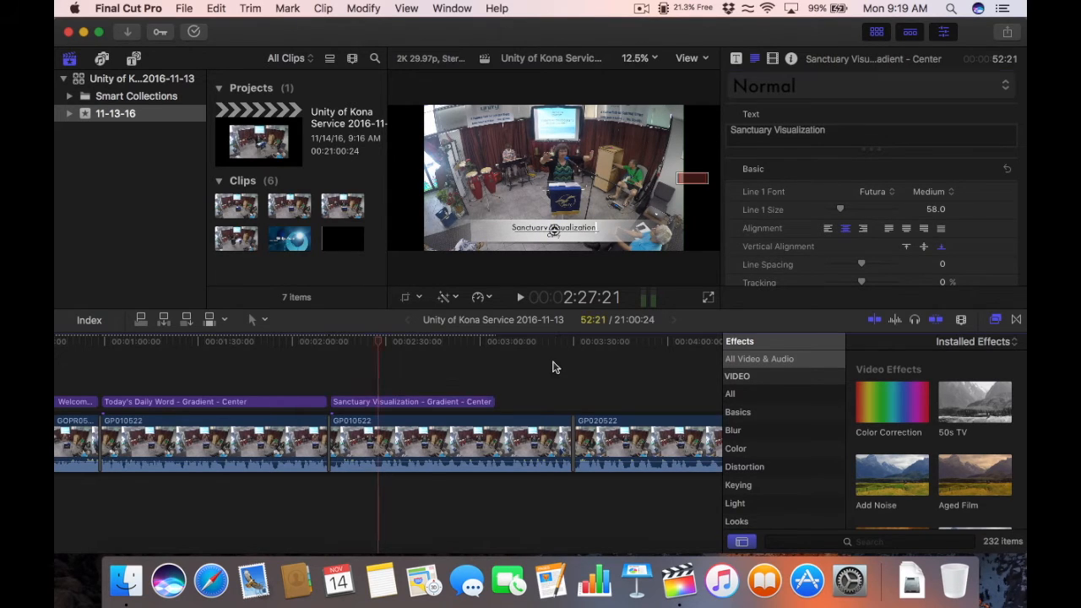
{"action": "left_click", "coordinate": [423, 342]}
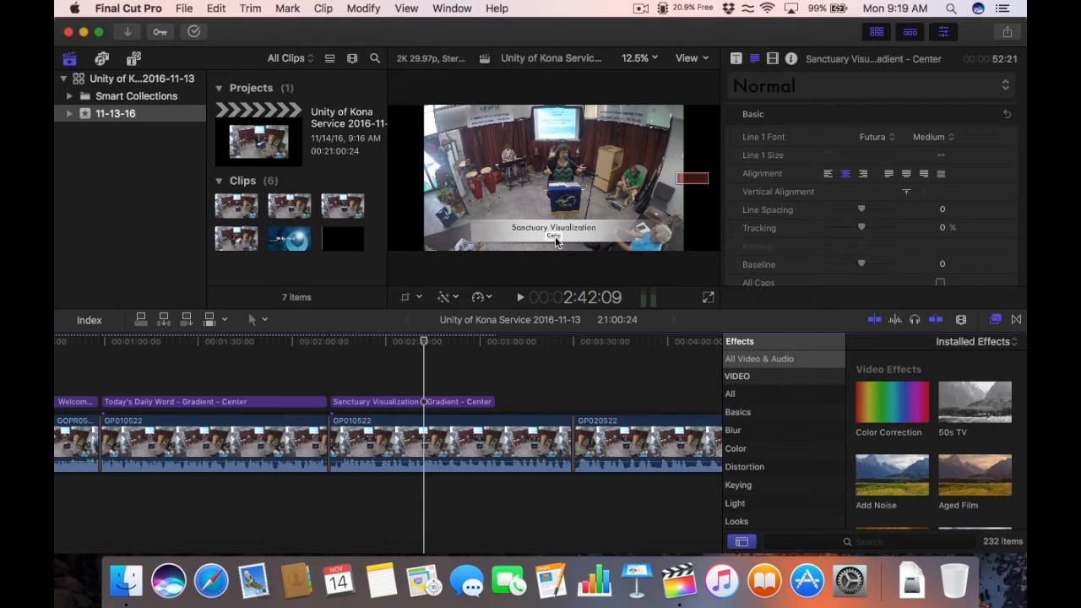
Step: Replace the title's second line with the speaker's name
{"action": "double_click", "coordinate": [555, 236]}
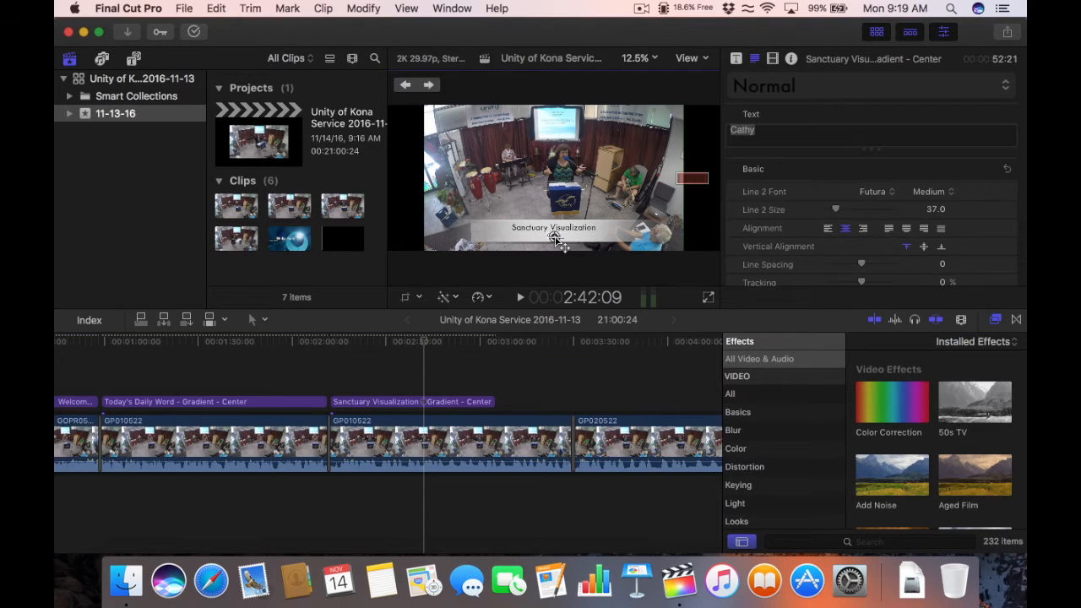
{"action": "left_click_drag", "start_coordinate": [760, 137], "coordinate": [714, 123]}
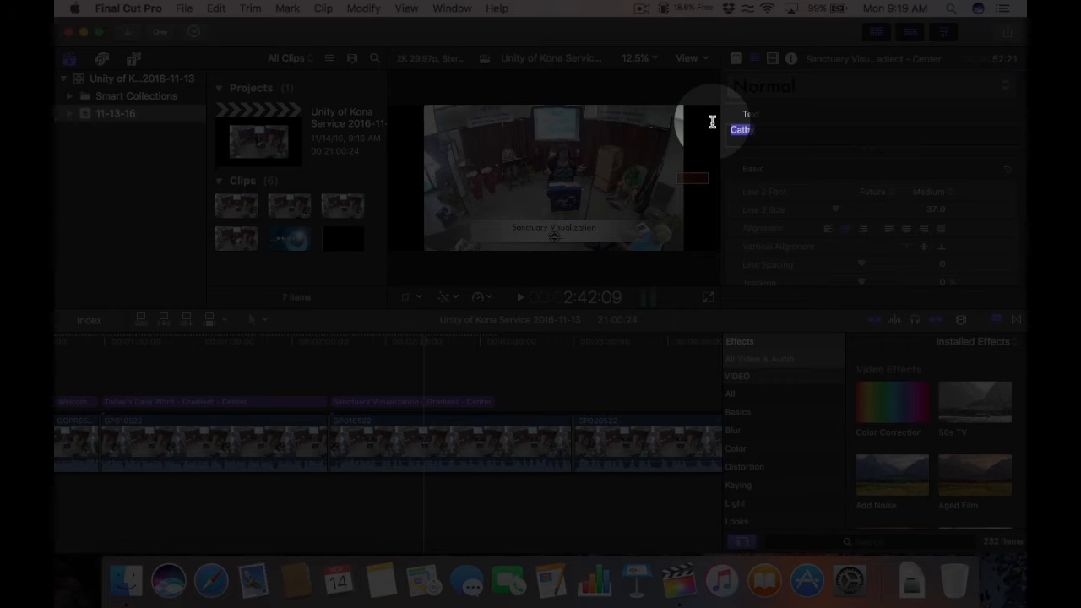
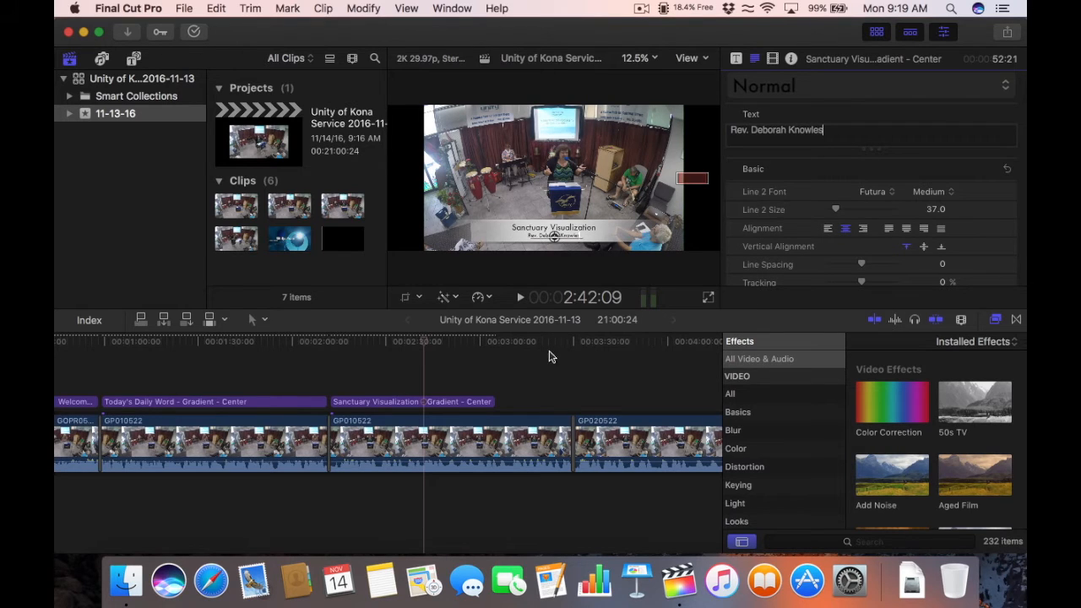
{"action": "left_click", "coordinate": [508, 384]}
{"action": "left_click", "coordinate": [407, 341]}
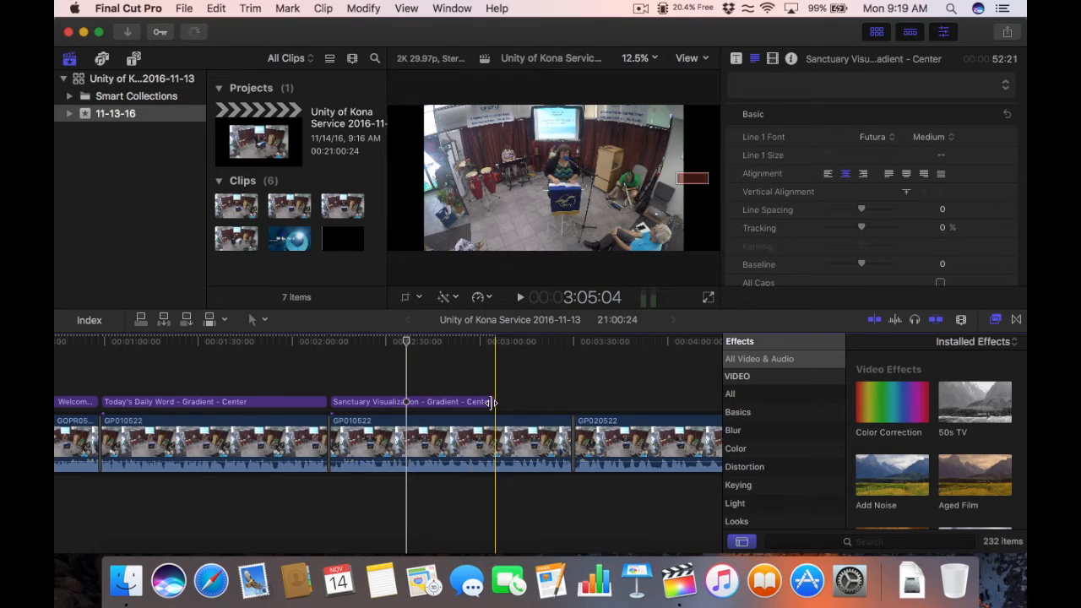
{"action": "left_click", "coordinate": [488, 402]}
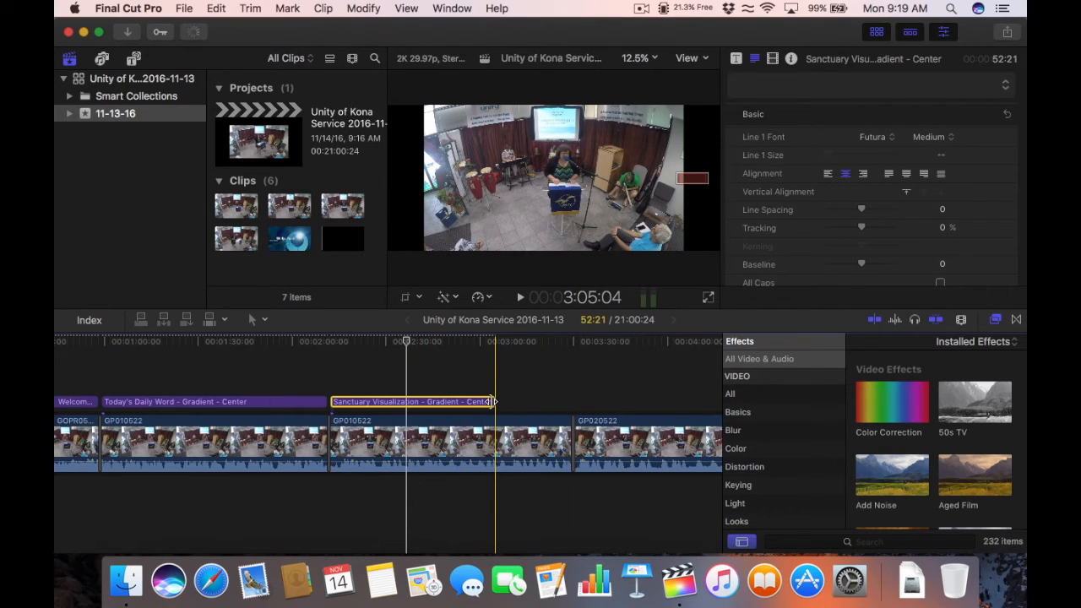
{"action": "left_click_drag", "start_coordinate": [491, 402], "coordinate": [565, 400]}
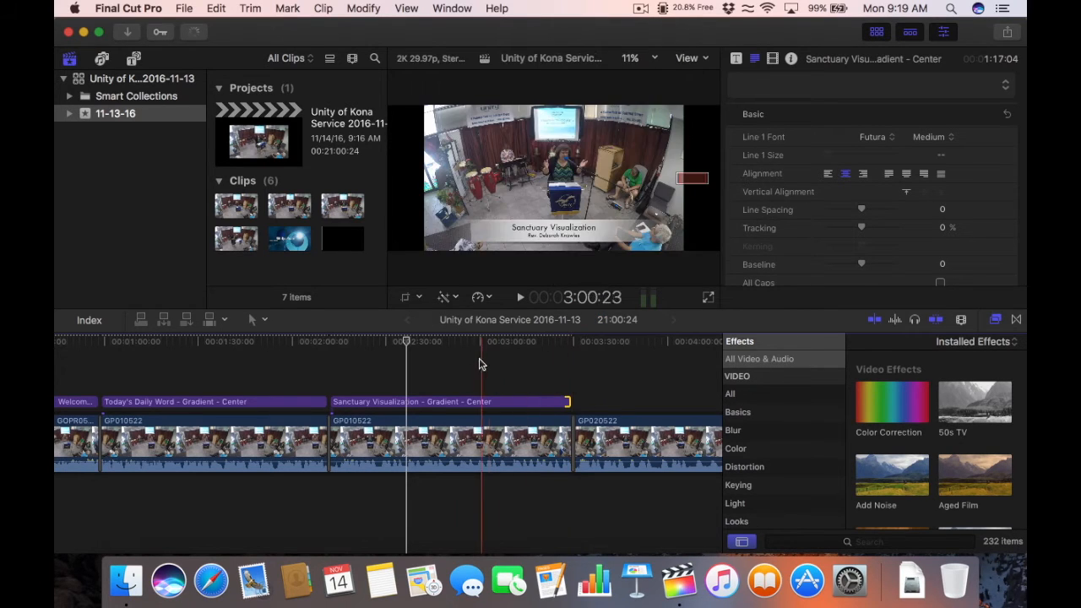
{"action": "left_click", "coordinate": [468, 363]}
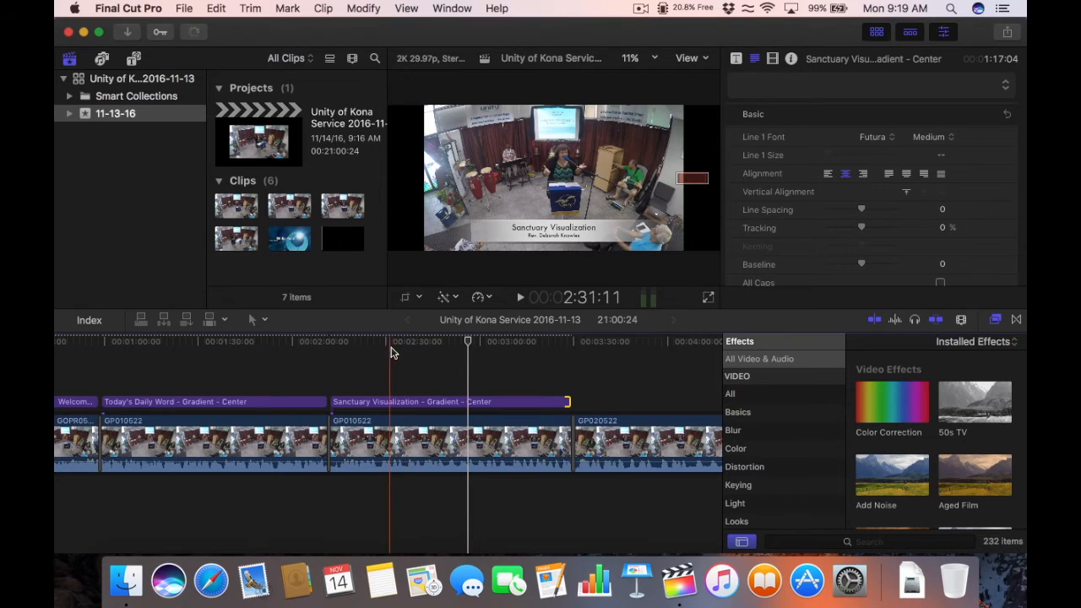
{"action": "left_click", "coordinate": [445, 404]}
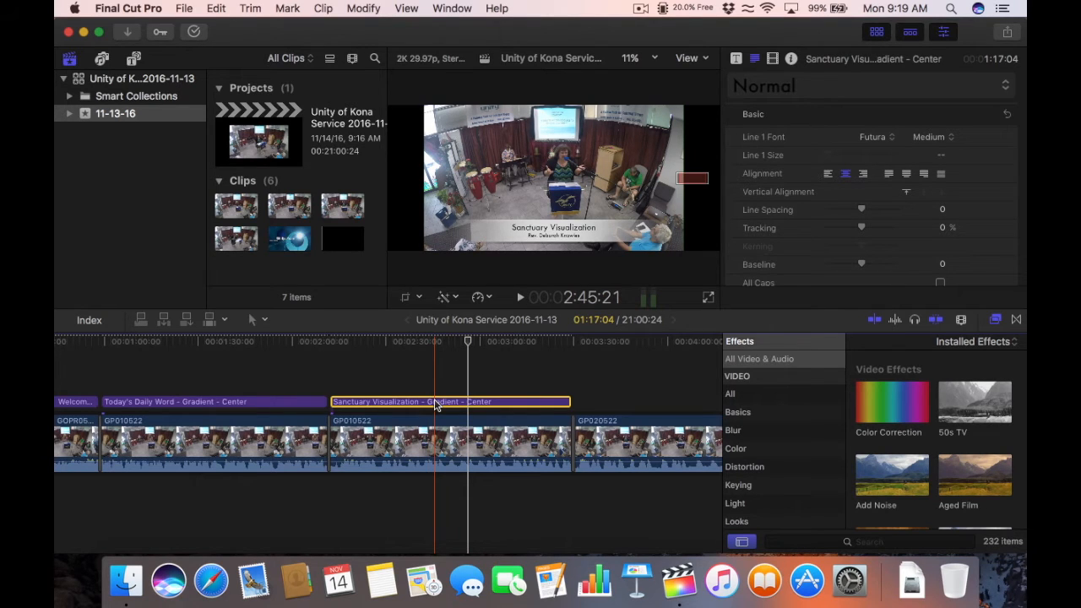
{"action": "left_click", "coordinate": [400, 380]}
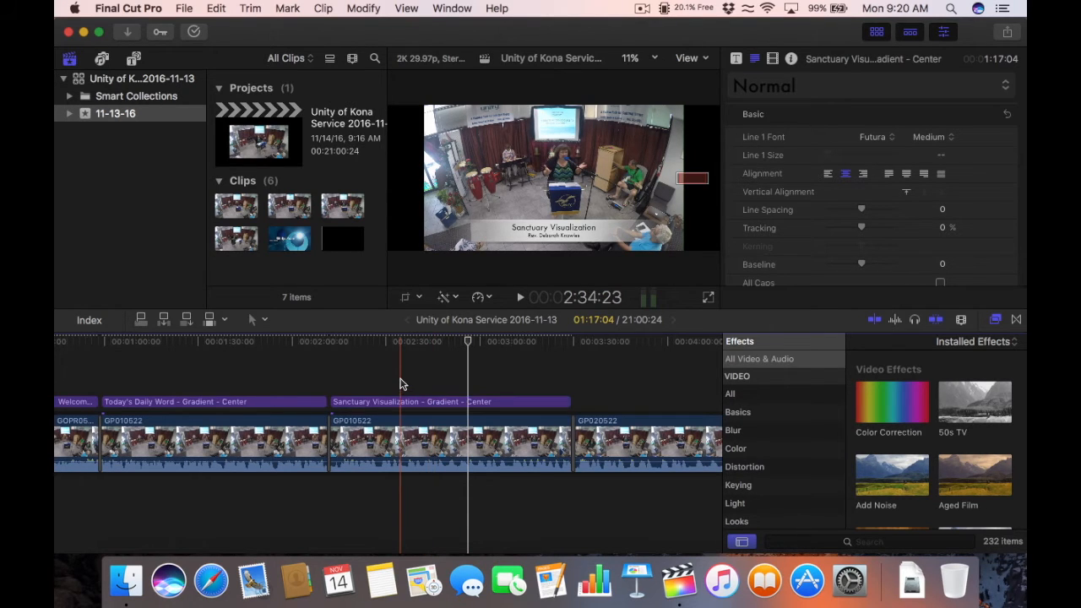
{"action": "left_click", "coordinate": [407, 402]}
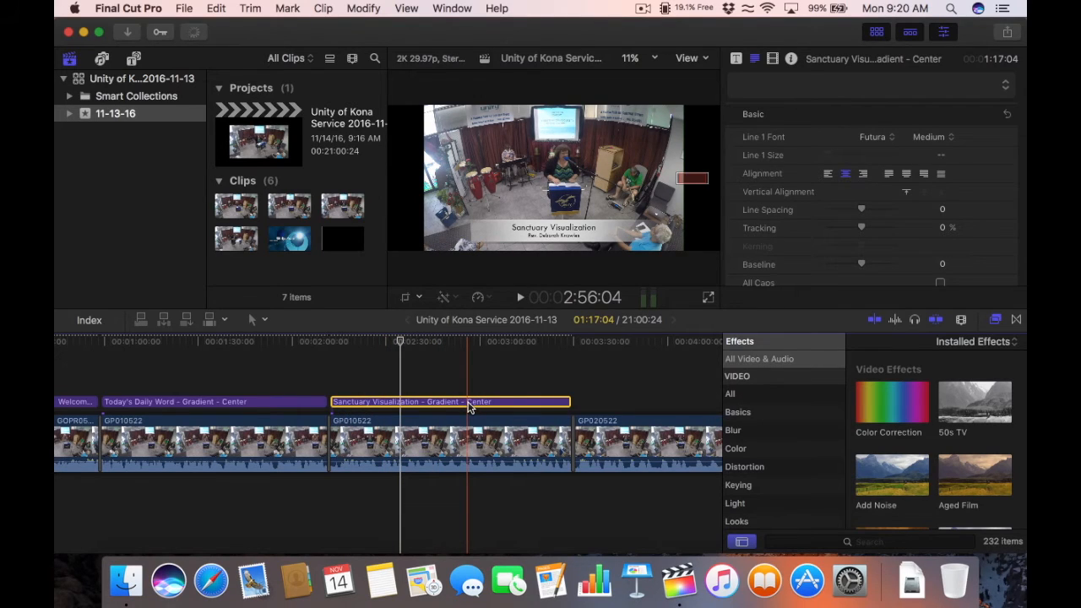
{"action": "left_click", "coordinate": [577, 344]}
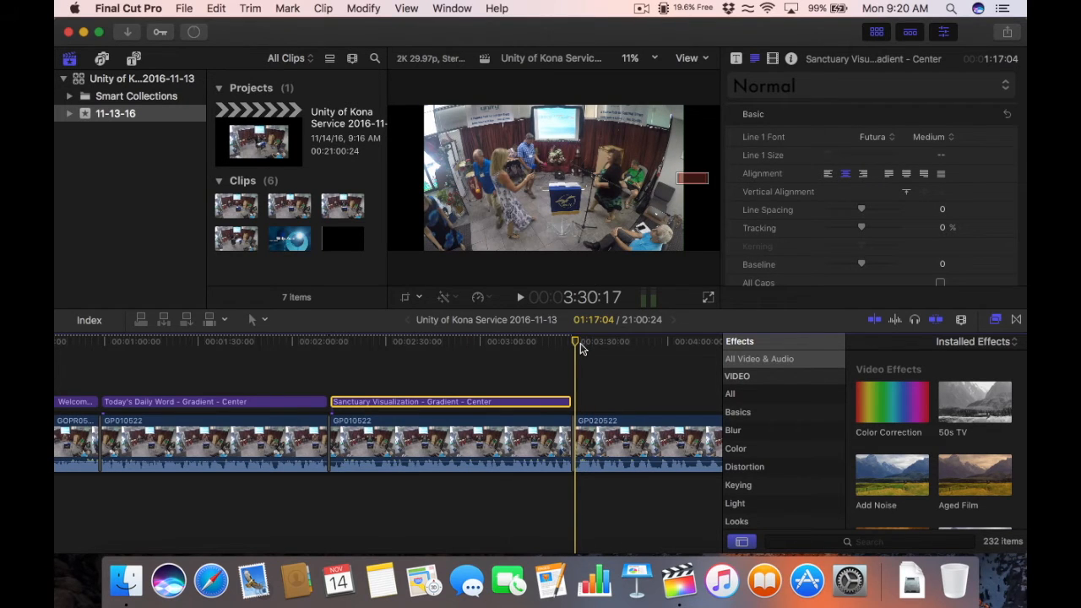
{"action": "key", "text": "space"}
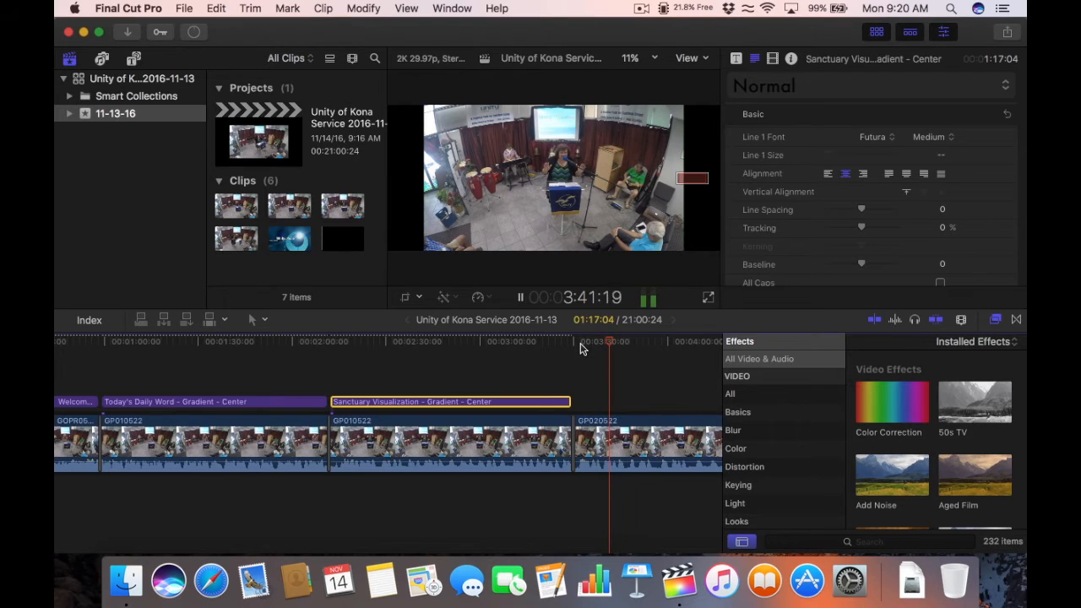
{"action": "key", "text": "space"}
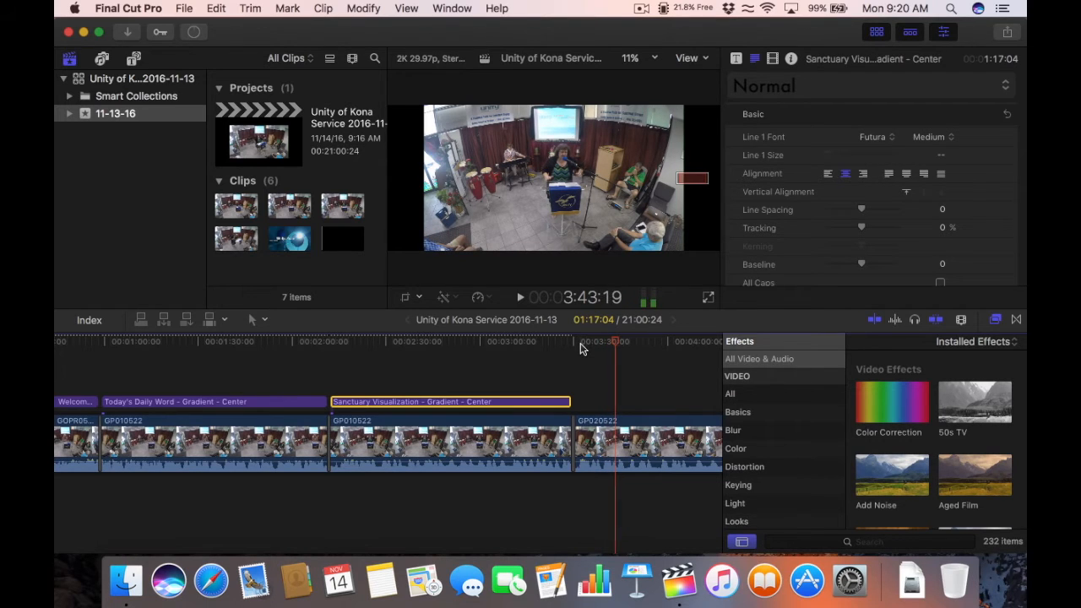
Step: Retype the second Sanctuary Visualization title's headline over GP020522 as 'Time for Centering and Prayer'
{"action": "left_click_drag", "start_coordinate": [595, 343], "coordinate": [578, 344]}
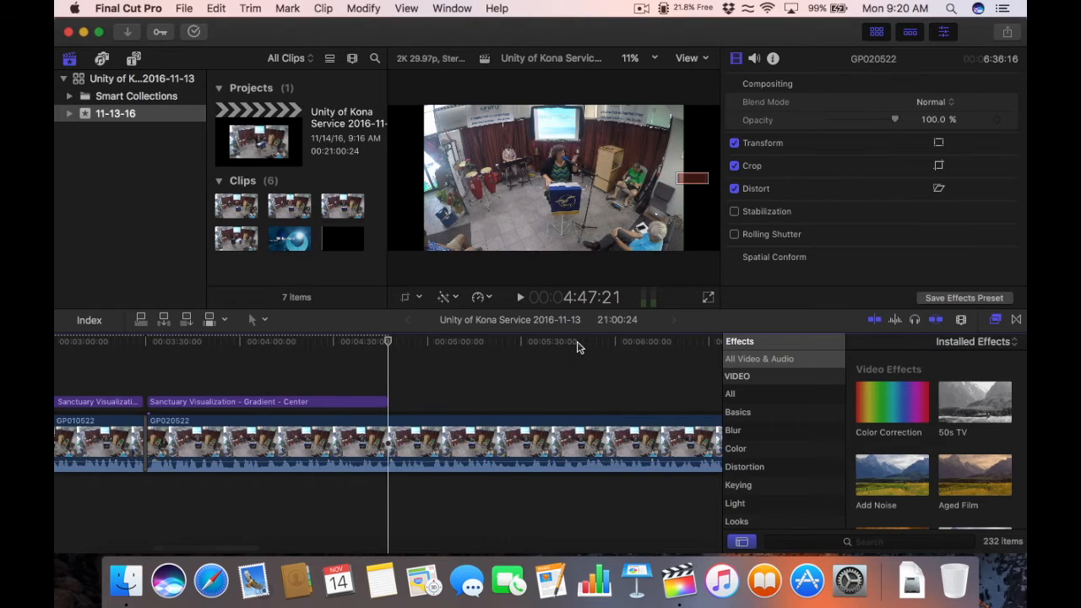
{"action": "left_click", "coordinate": [224, 402]}
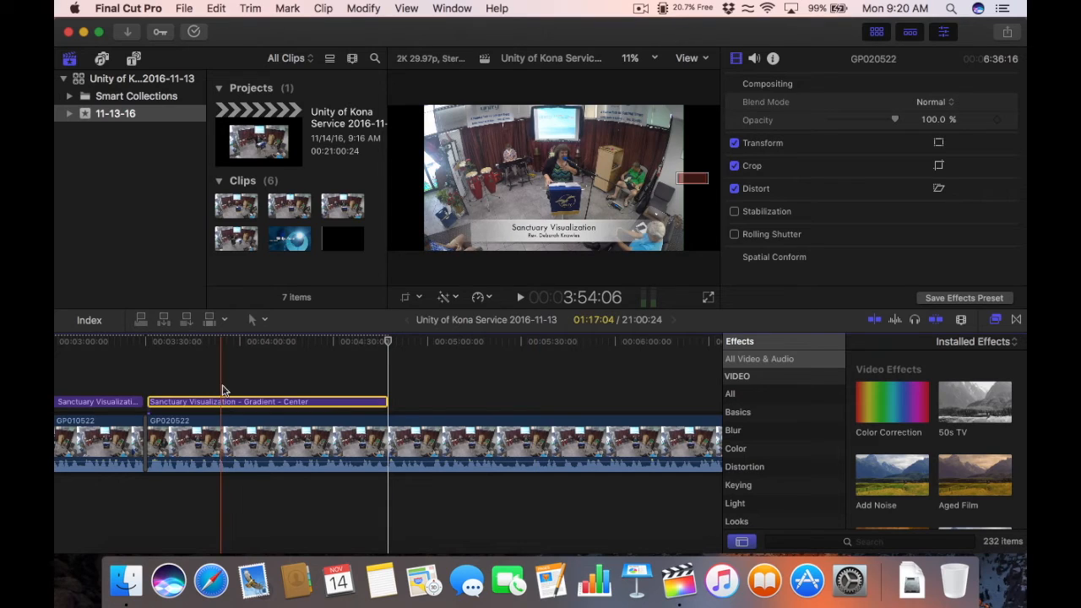
{"action": "left_click", "coordinate": [225, 341]}
{"action": "left_click", "coordinate": [175, 402]}
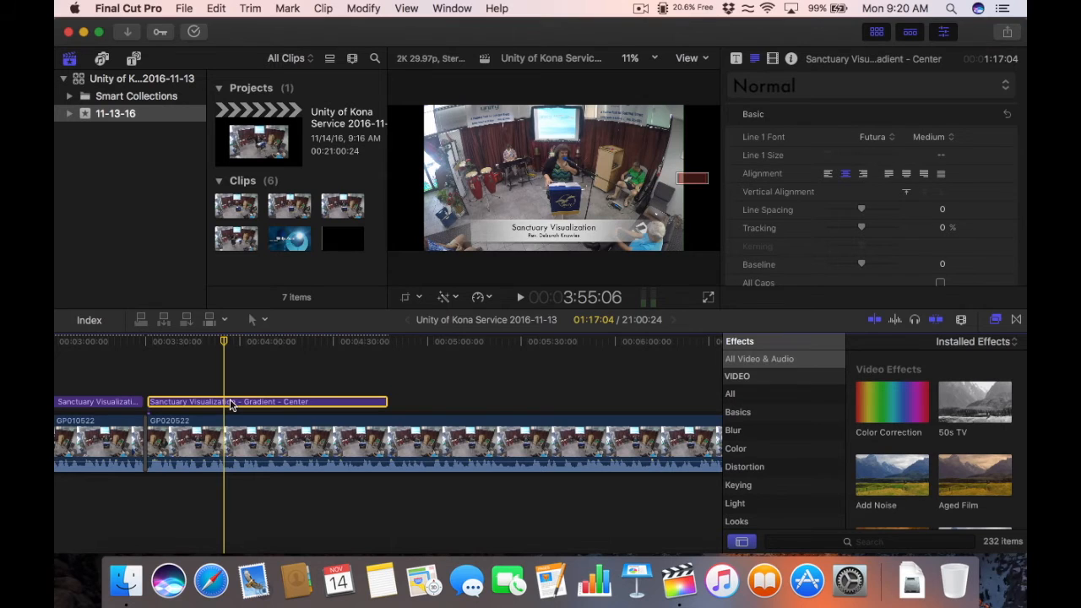
{"action": "double_click", "coordinate": [579, 231]}
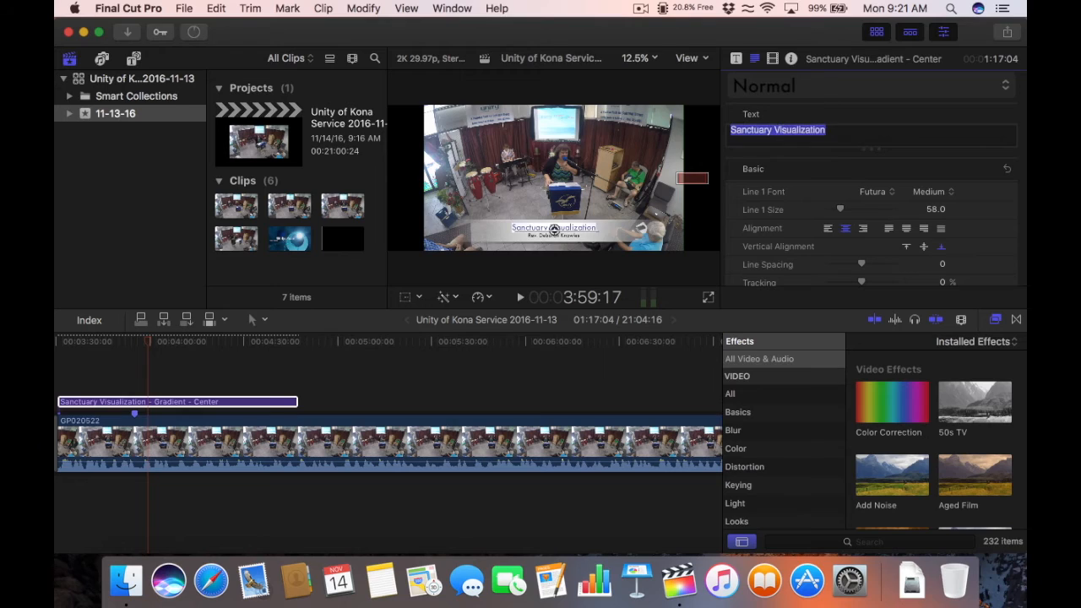
{"action": "type", "text": "Time for"}
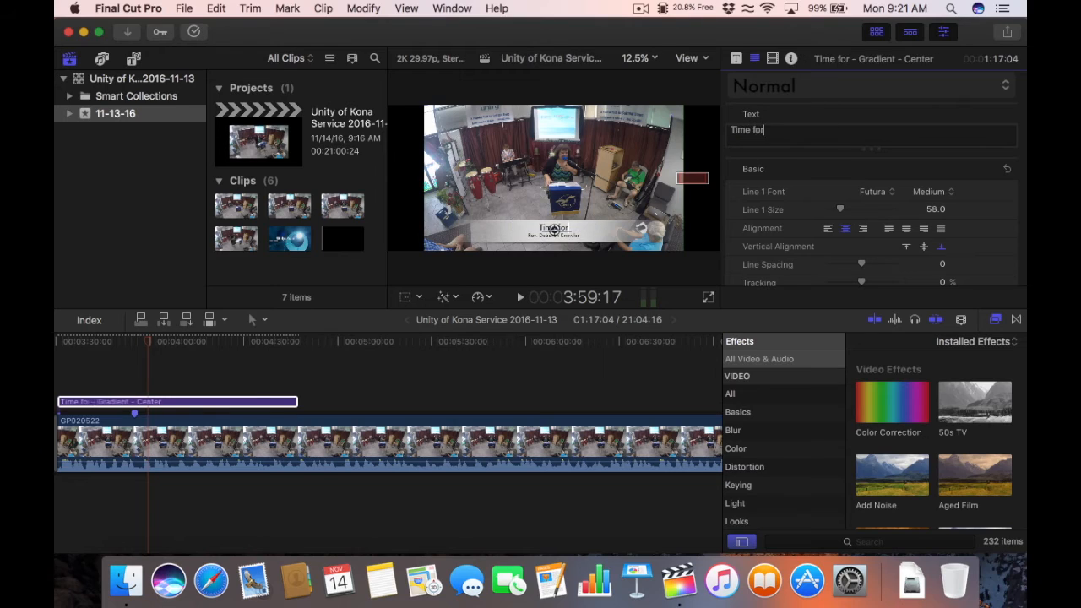
{"action": "type", "text": " Centering an"}
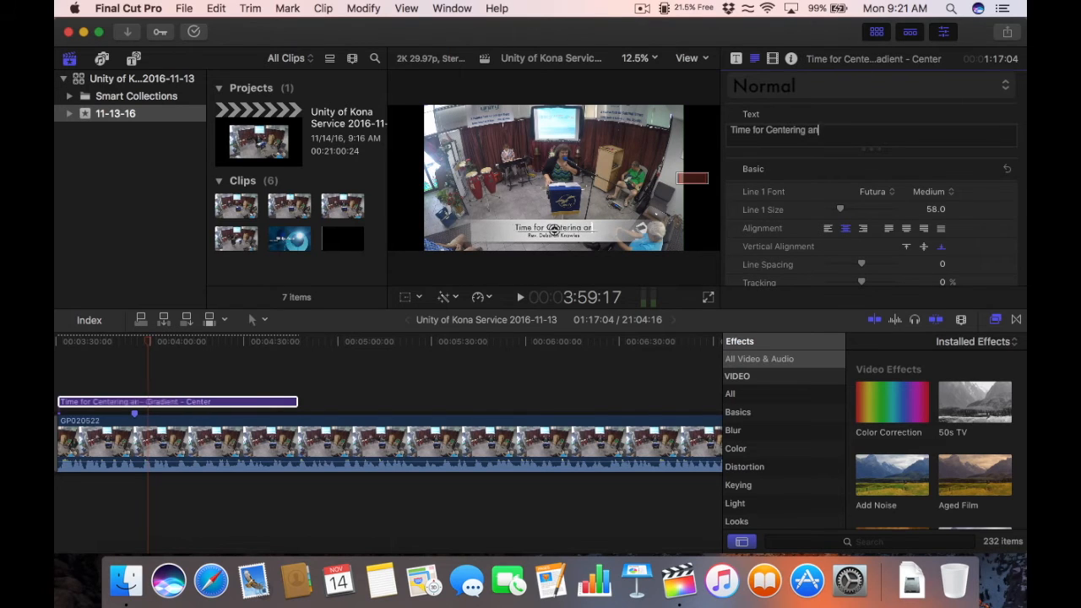
{"action": "type", "text": "d Prayer"}
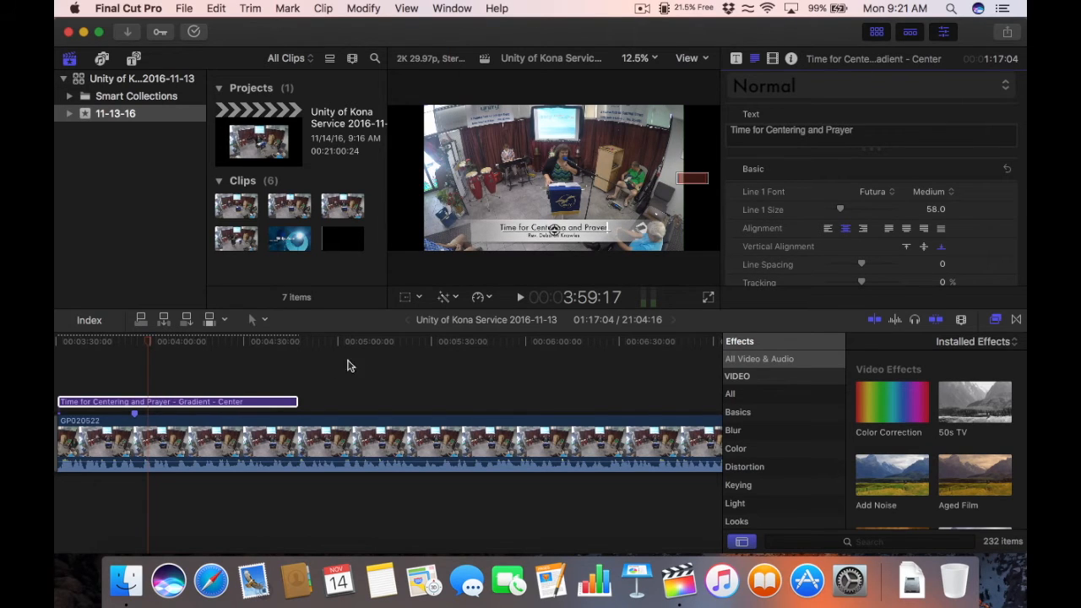
Step: Finish the text edit and play back the title's current end around 4:47
{"action": "left_click", "coordinate": [268, 374]}
{"action": "left_click", "coordinate": [213, 342]}
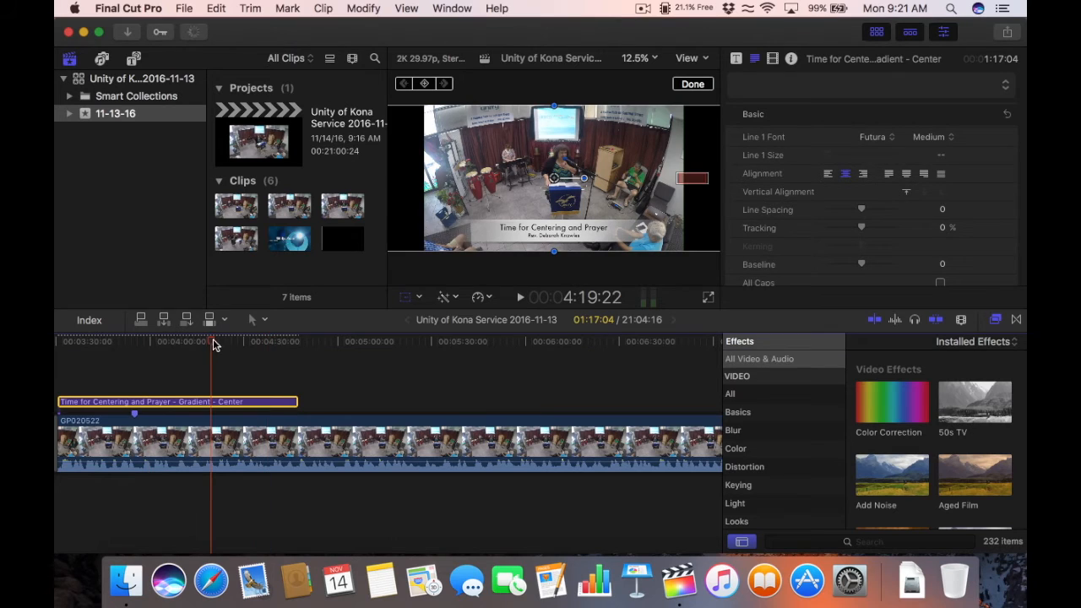
{"action": "key", "text": "super+minus"}
{"action": "key", "text": "super+minus"}
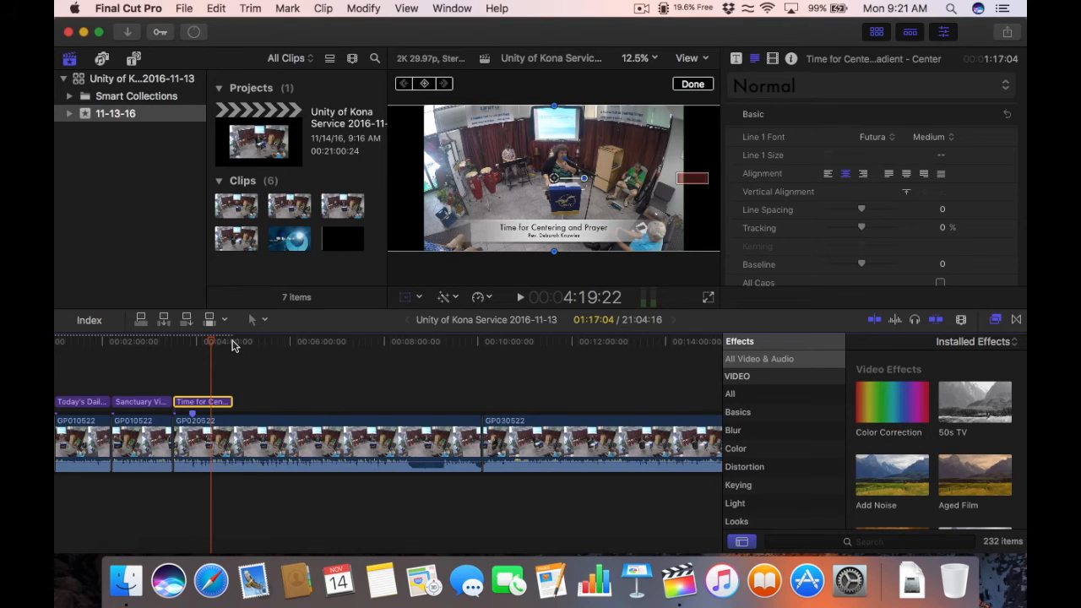
{"action": "left_click", "coordinate": [234, 343]}
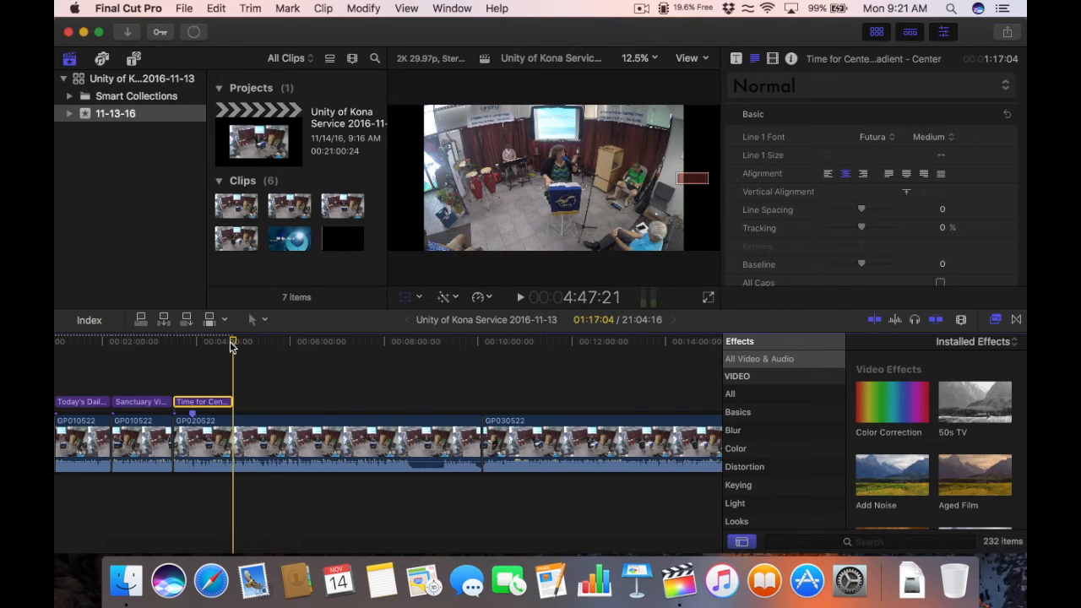
{"action": "key", "text": "super+equal"}
{"action": "key", "text": "super+equal"}
{"action": "key", "text": "super+equal"}
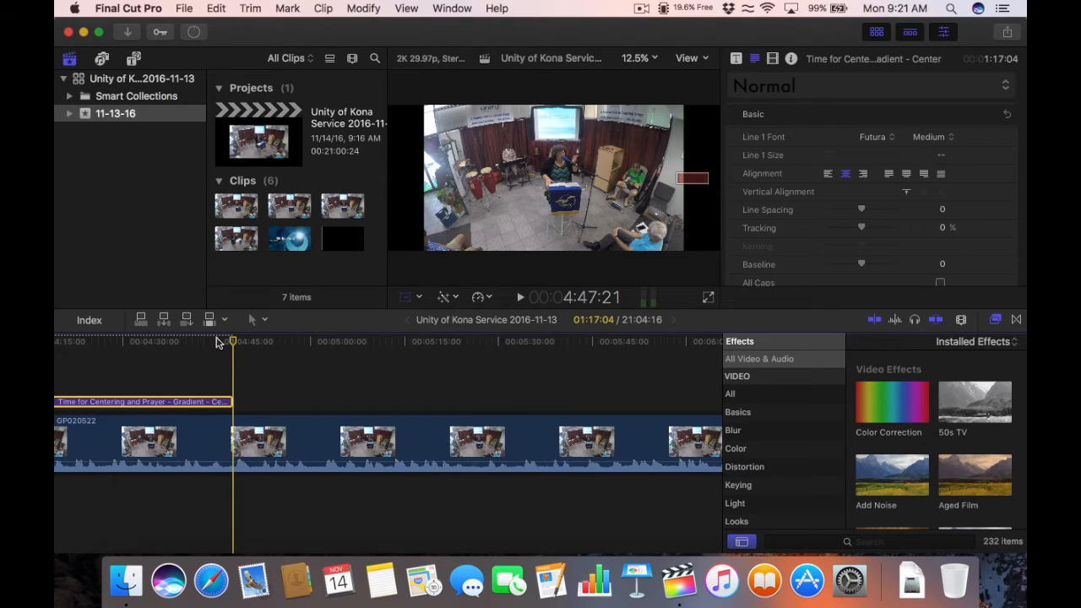
{"action": "left_click", "coordinate": [215, 345]}
{"action": "key", "text": "space"}
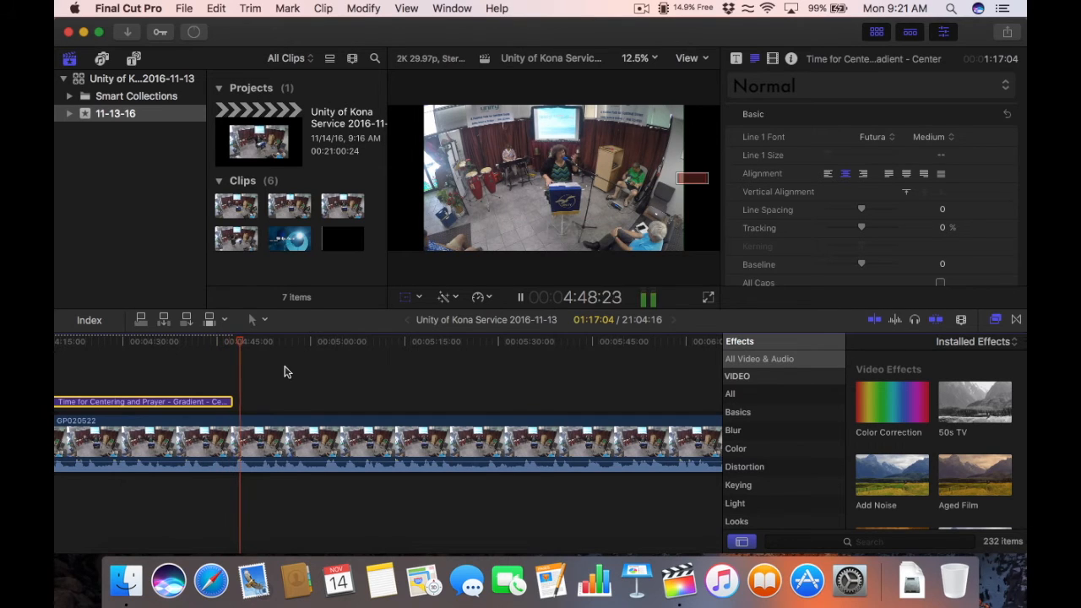
{"action": "key", "text": "space"}
{"action": "key", "text": "super+minus"}
{"action": "key", "text": "super+minus"}
{"action": "key", "text": "super+minus"}
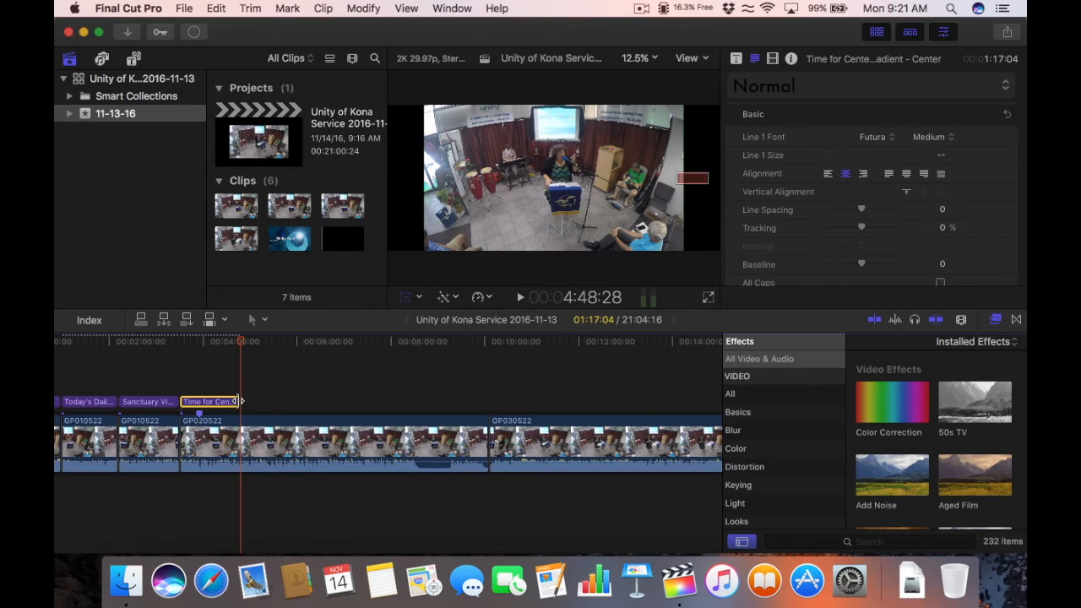
Step: Extend the Time for Centering and Prayer title to GP030522's start, 6:34:16 long, and verify the end
{"action": "left_click_drag", "start_coordinate": [240, 402], "coordinate": [484, 402]}
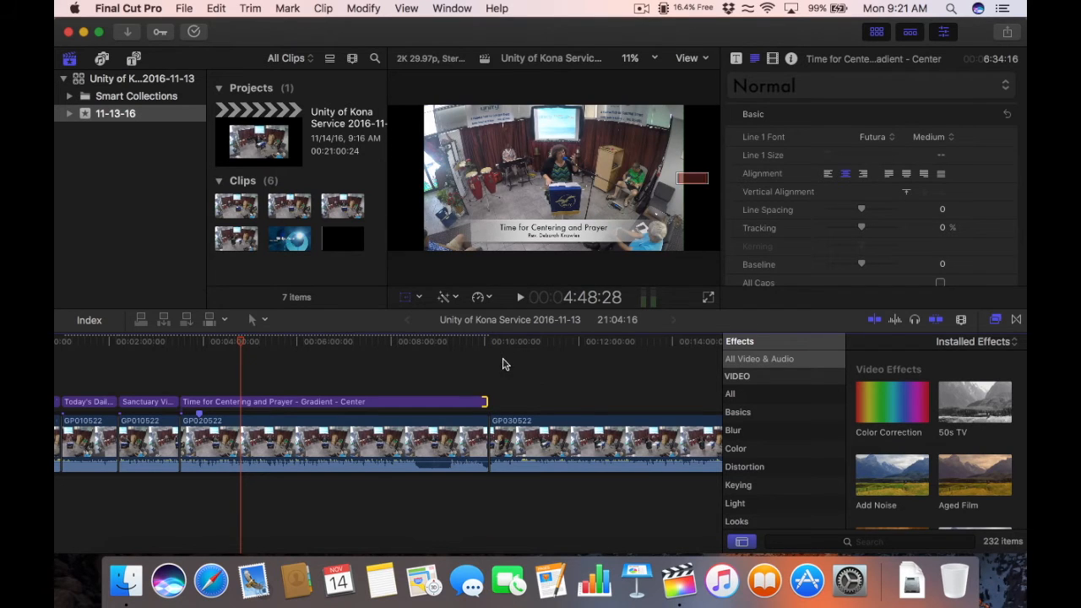
{"action": "left_click_drag", "start_coordinate": [503, 348], "coordinate": [497, 347]}
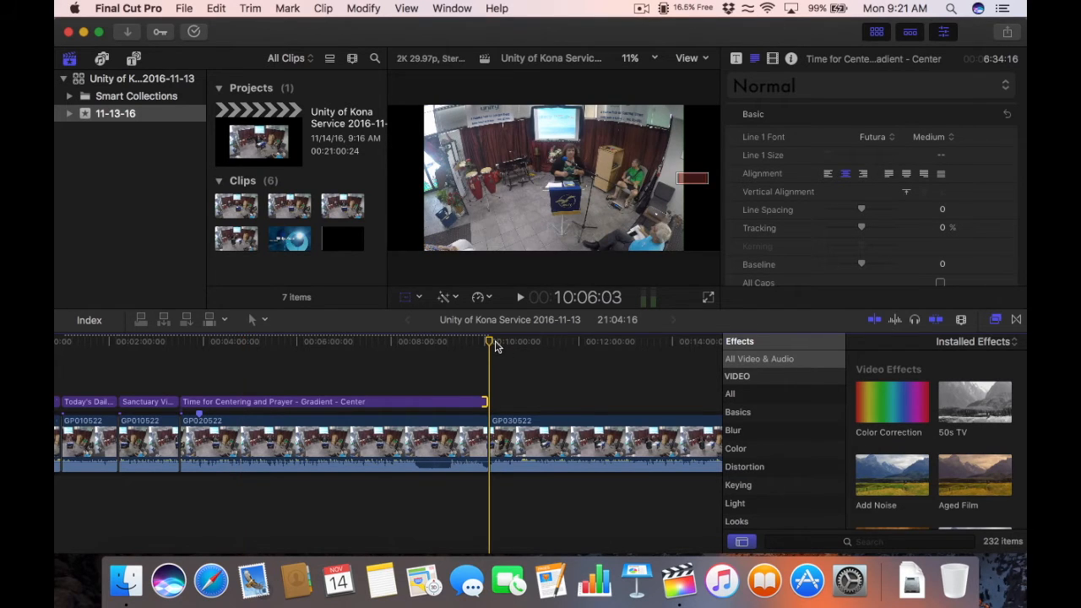
{"action": "key", "text": "super+equal"}
{"action": "key", "text": "super+equal"}
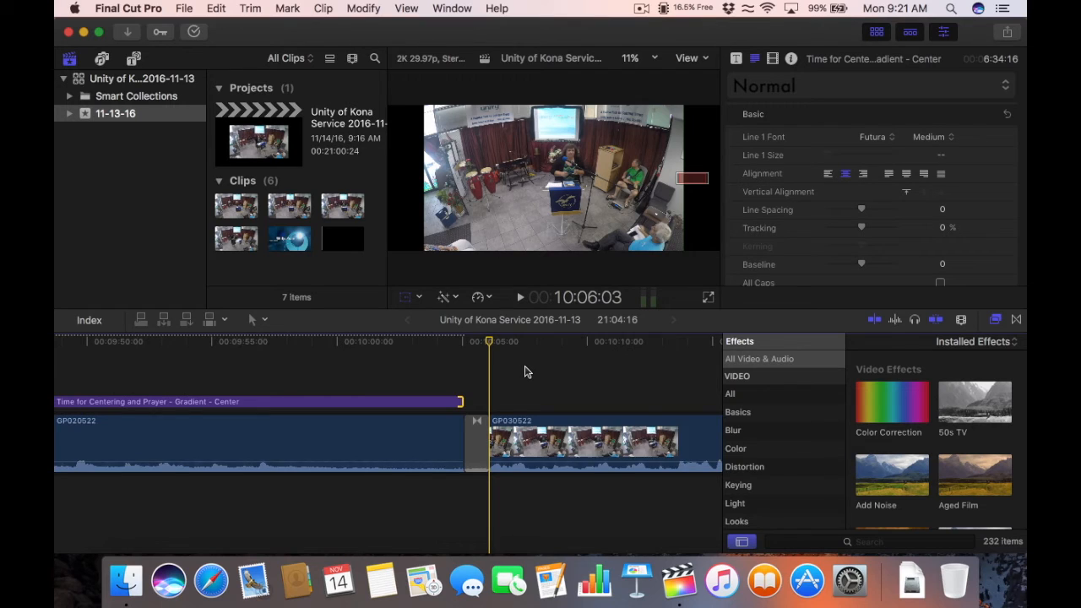
{"action": "key", "text": "super+minus"}
{"action": "key", "text": "super+minus"}
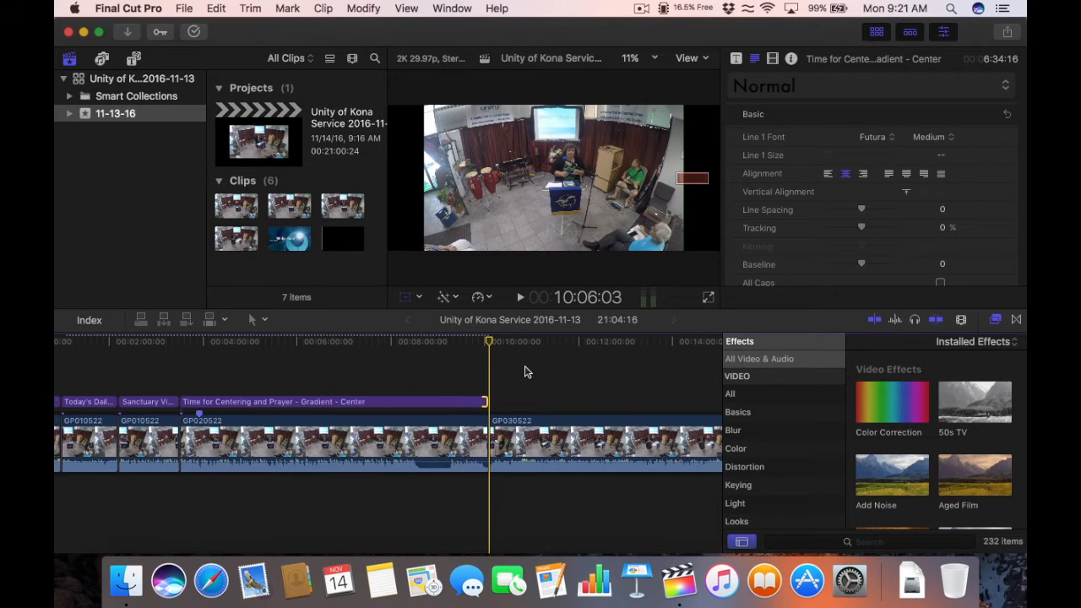
{"action": "key", "text": "super+equal"}
{"action": "key", "text": "super+equal"}
{"action": "key", "text": "super+equal"}
{"action": "key", "text": "super+equal"}
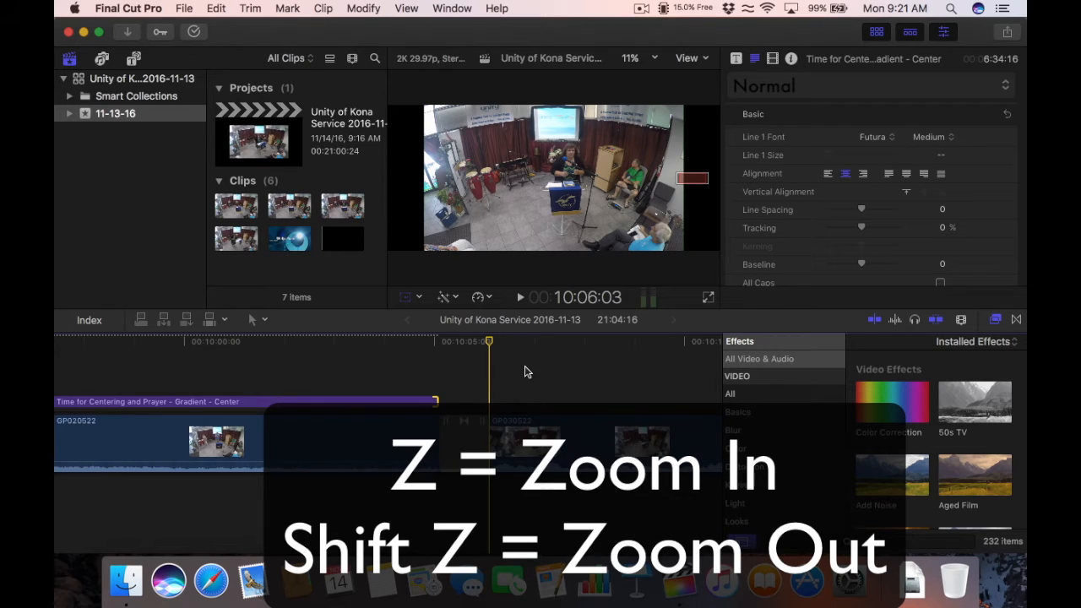
{"action": "key", "text": "super+minus"}
{"action": "key", "text": "super+minus"}
{"action": "key", "text": "super+minus"}
{"action": "key", "text": "super+minus"}
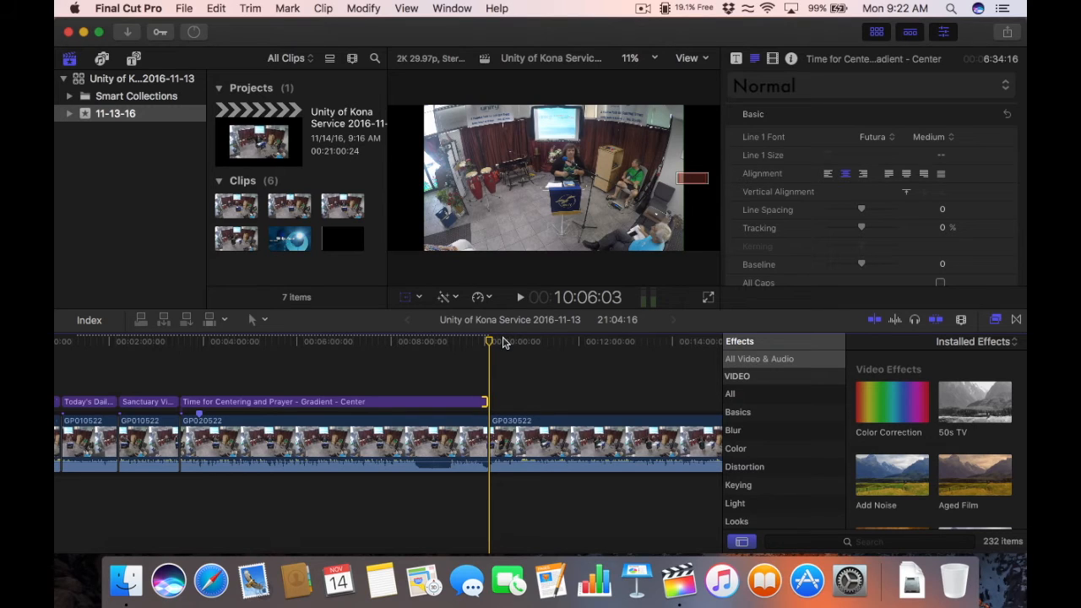
Step: Paste another lower-third copy over GP030522 at about 10:28 and select it
{"action": "key", "text": "super+v"}
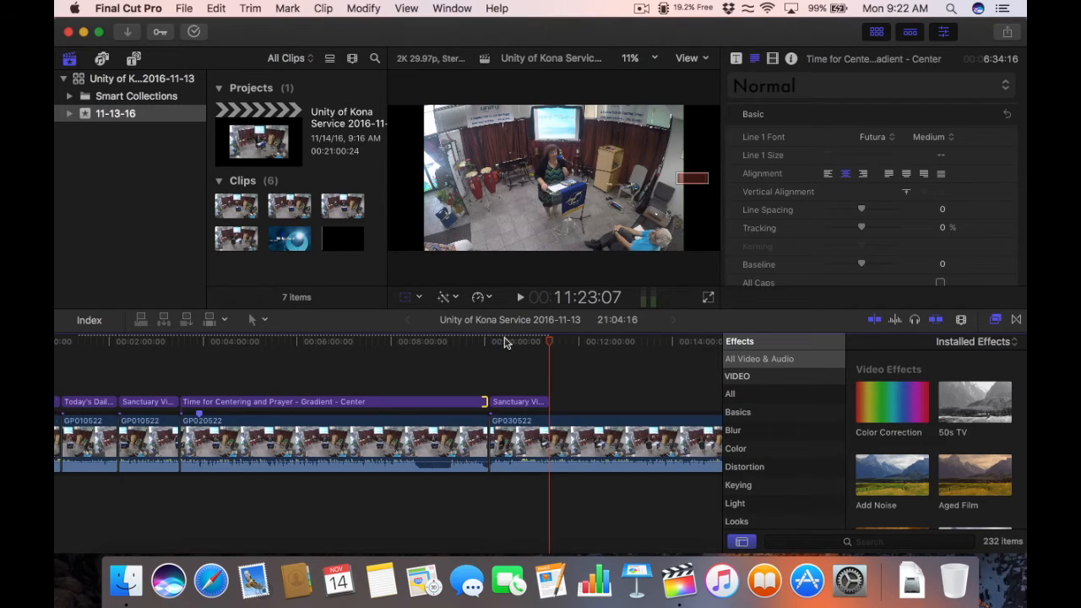
{"action": "left_click", "coordinate": [507, 343]}
{"action": "left_click", "coordinate": [520, 403]}
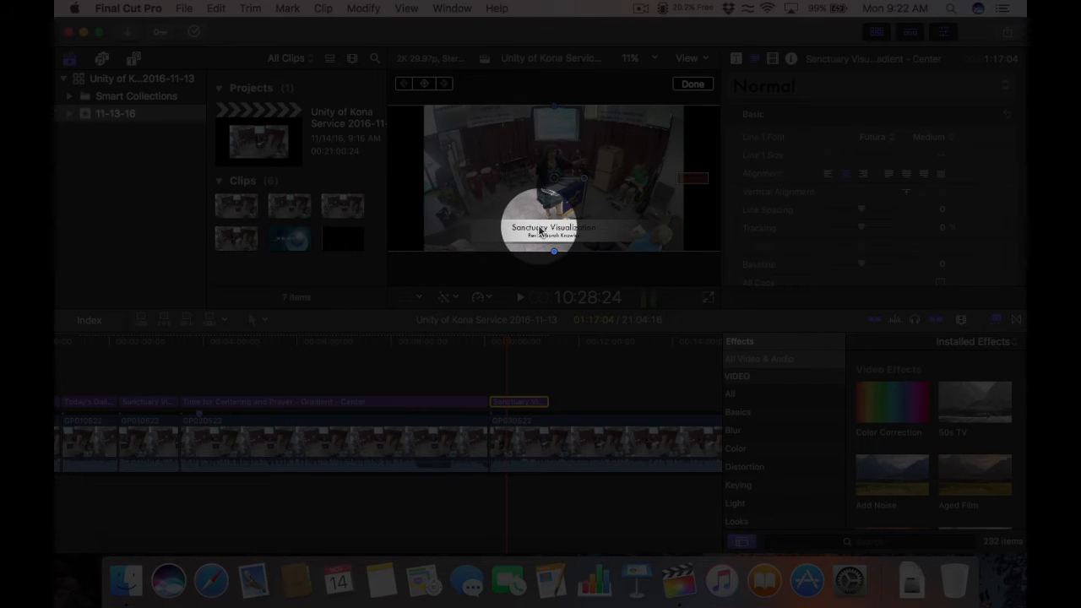
Step: Replace its 'Sanctuary Visualization' text with 'Unity of Kona Sermon for 2016-11-13'
{"action": "double_click", "coordinate": [539, 227]}
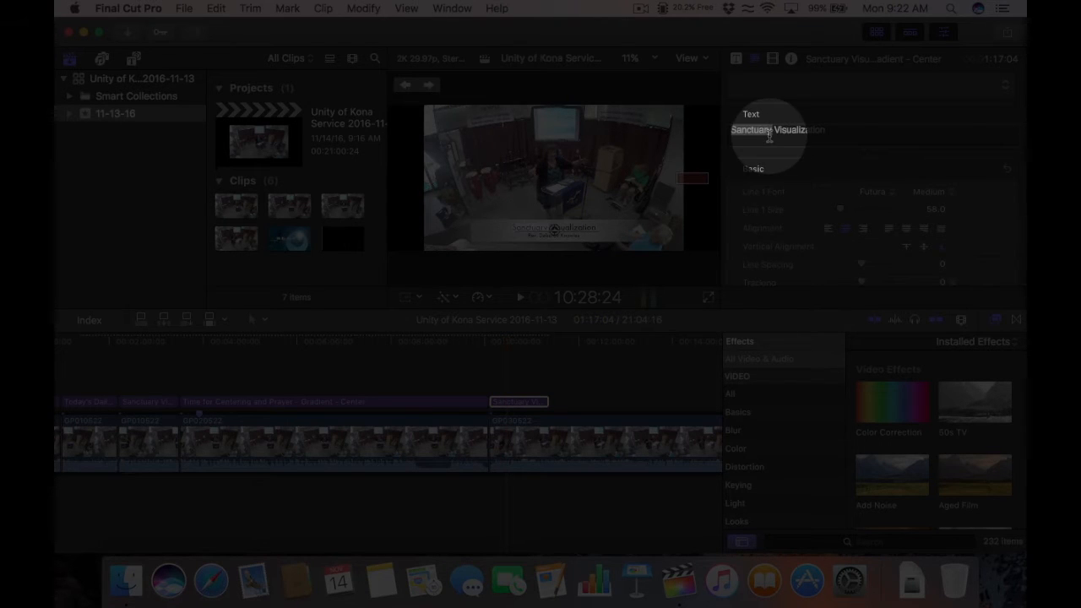
{"action": "left_click", "coordinate": [771, 135]}
{"action": "left_click_drag", "start_coordinate": [821, 128], "coordinate": [725, 128]}
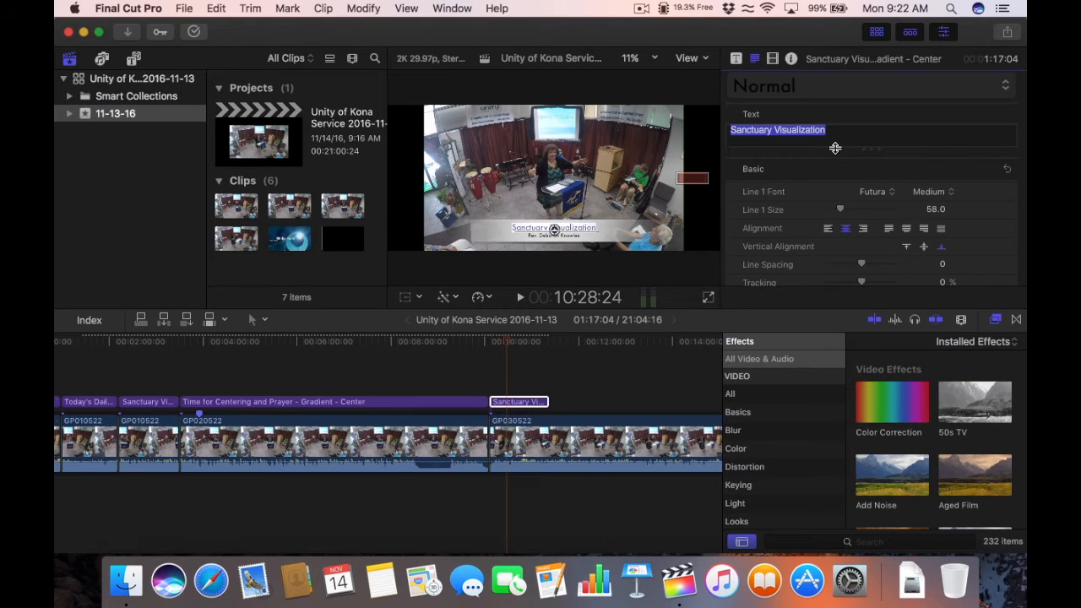
{"action": "type", "text": "Unity of K"}
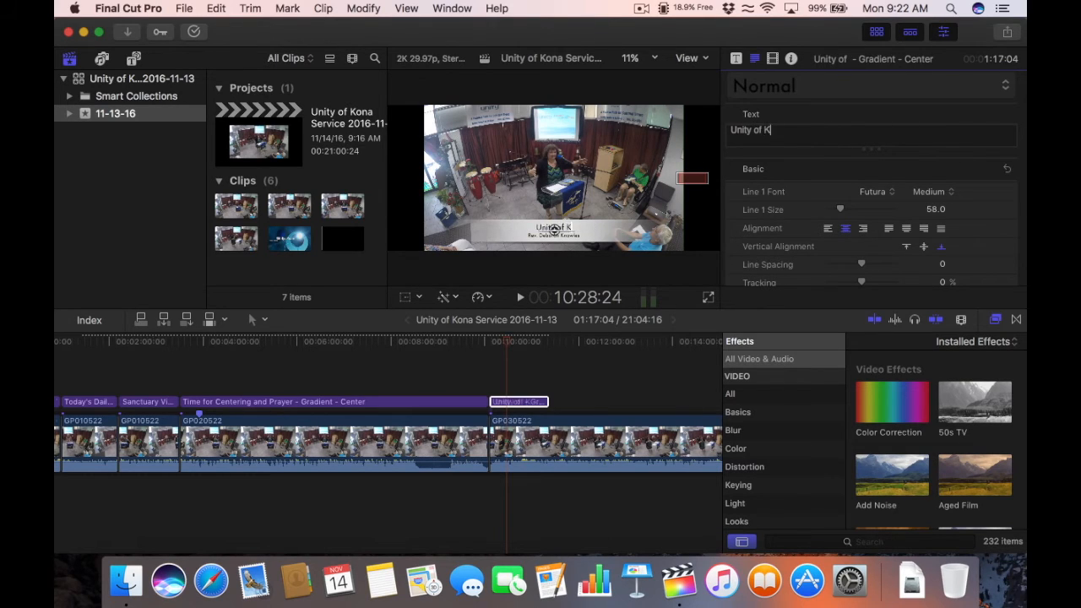
{"action": "type", "text": "ona Sermon"}
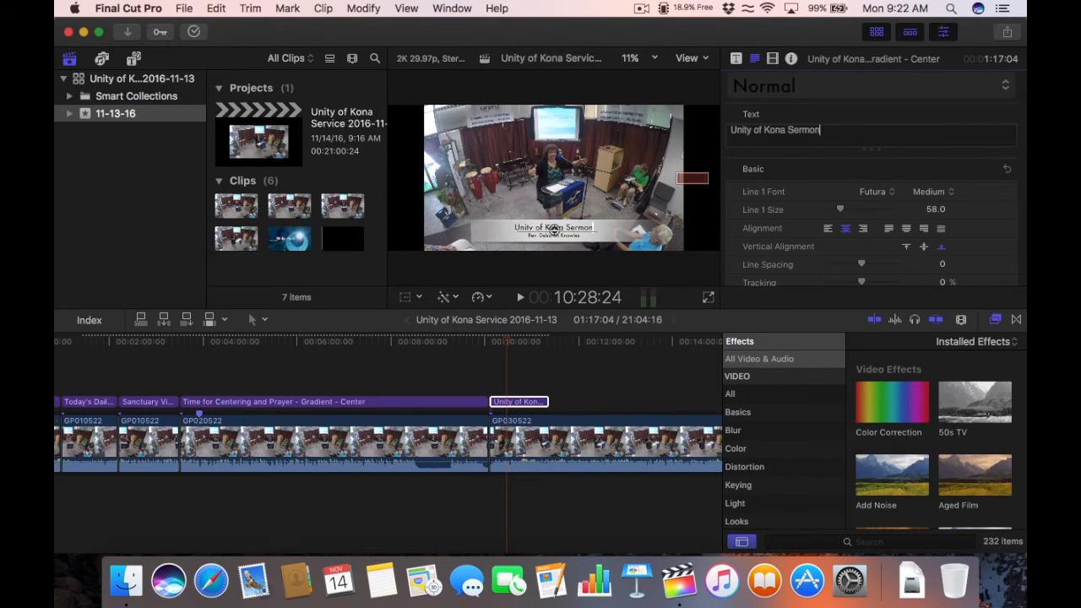
{"action": "type", "text": " for 201"}
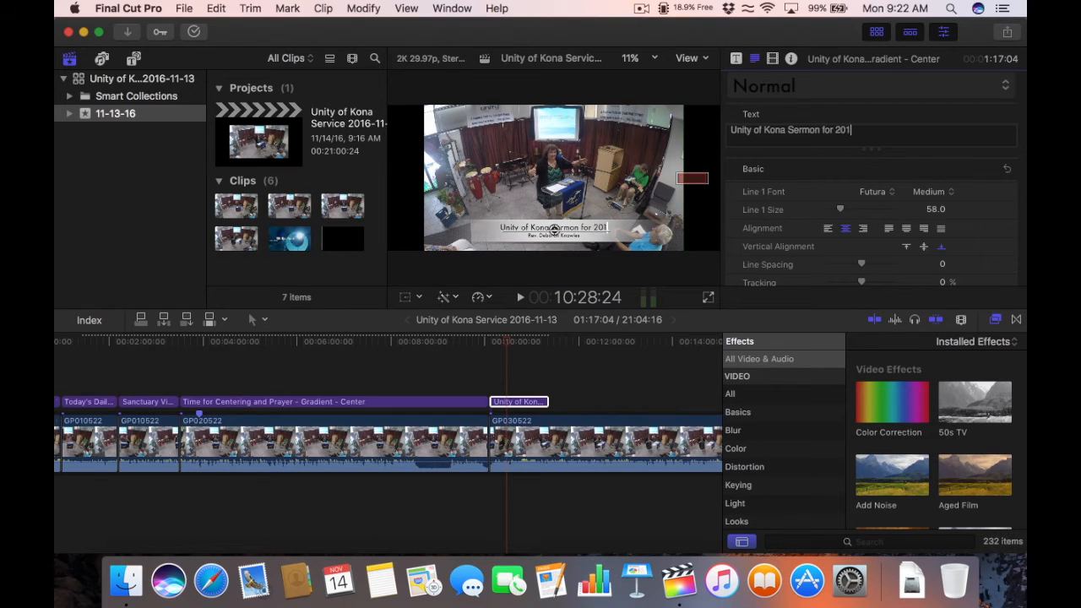
{"action": "type", "text": "6-11-13"}
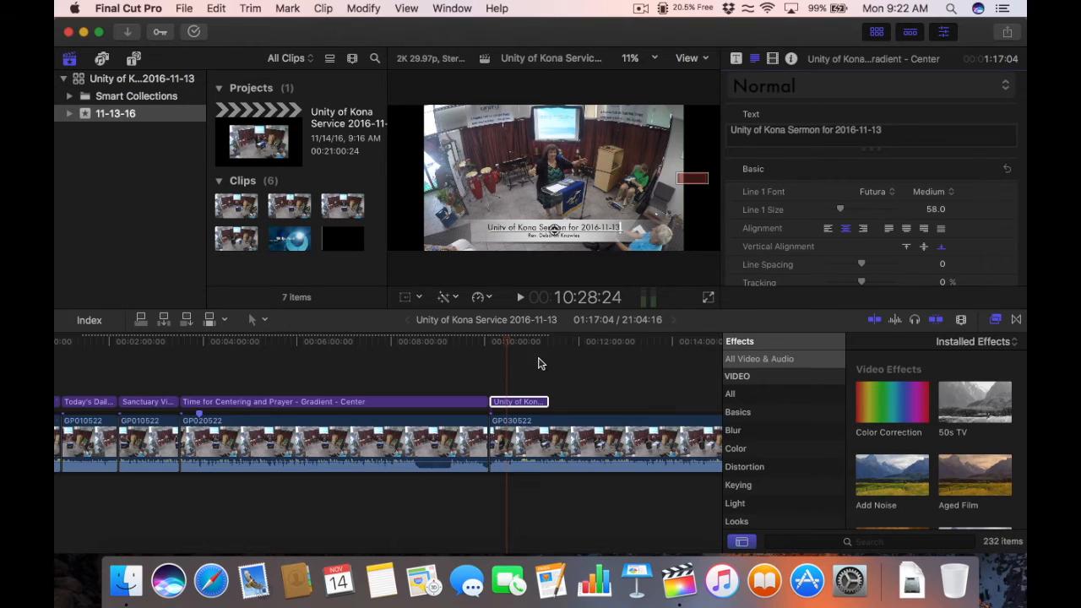
{"action": "left_click", "coordinate": [538, 361]}
{"action": "left_click", "coordinate": [523, 342]}
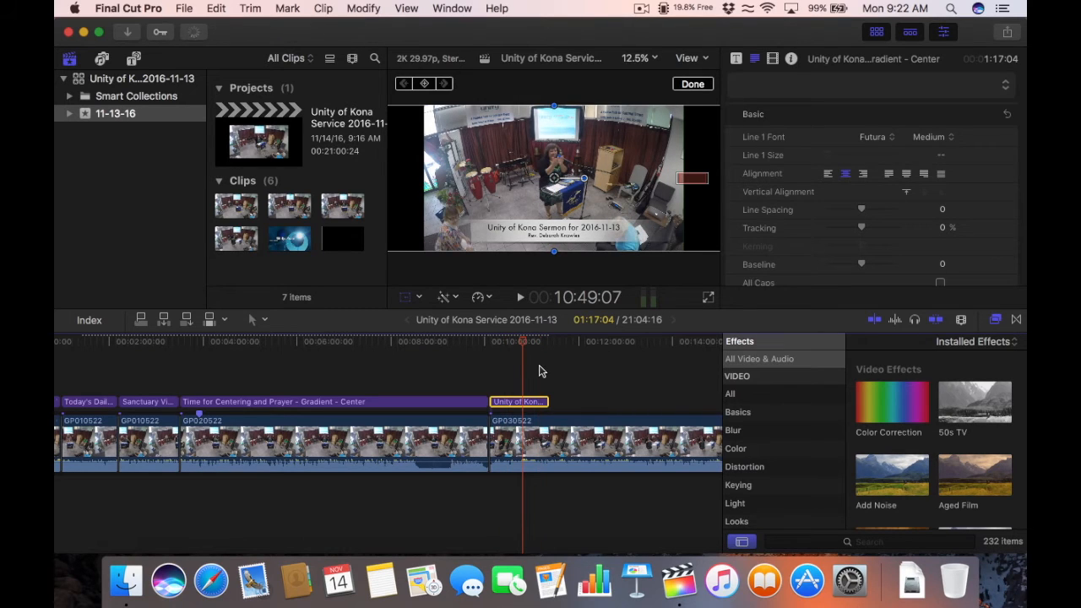
Step: Stretch the Unity of Kona Sermon title to the end of GP030522, then scrub to check it
{"action": "key", "text": "super+minus"}
{"action": "key", "text": "super+minus"}
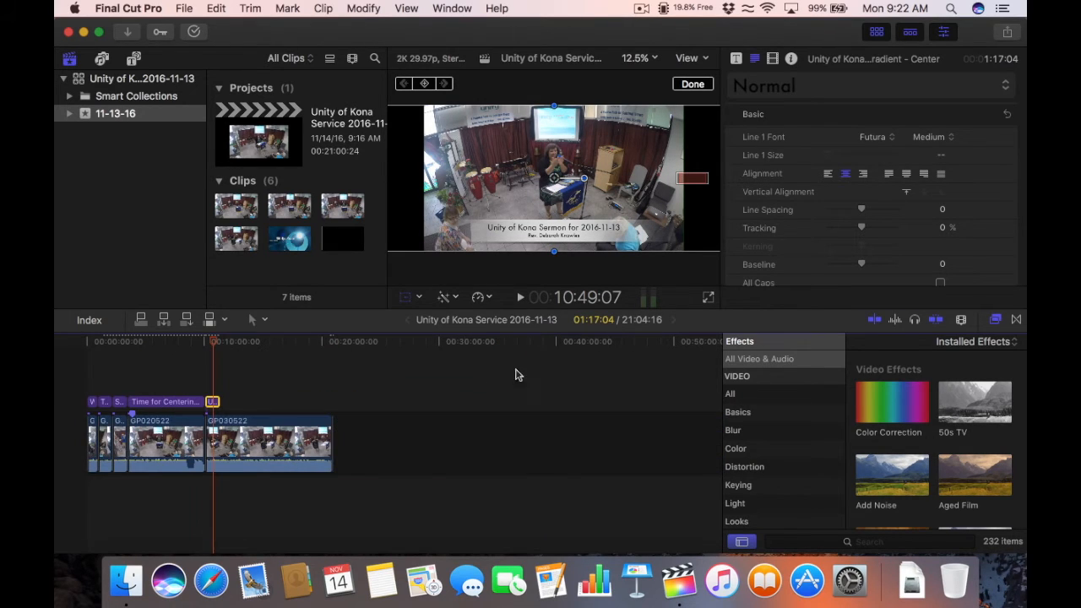
{"action": "key", "text": "super+equal"}
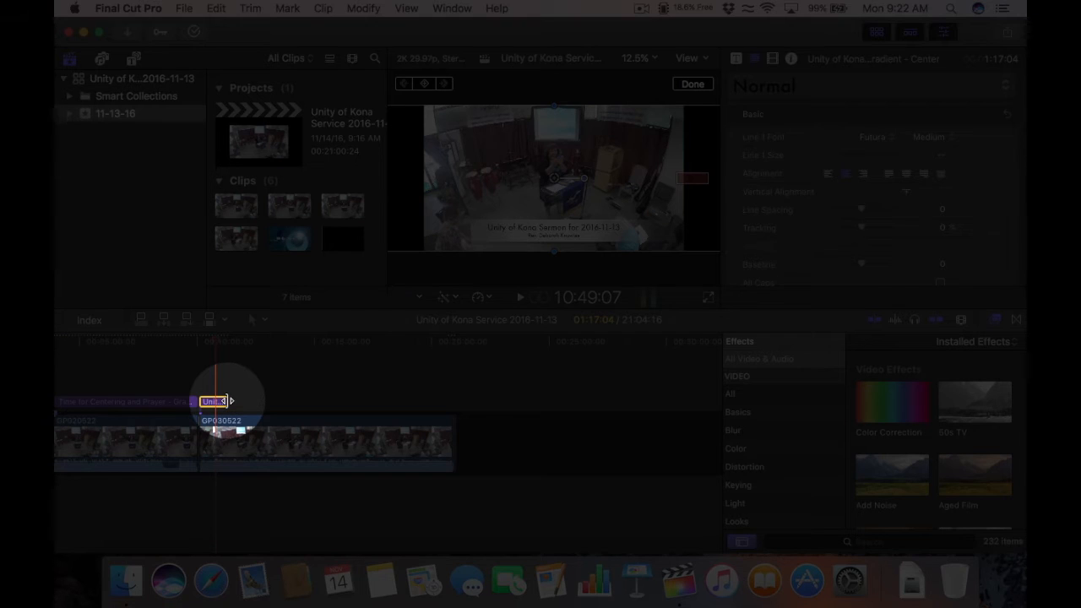
{"action": "left_click_drag", "start_coordinate": [225, 401], "coordinate": [452, 402]}
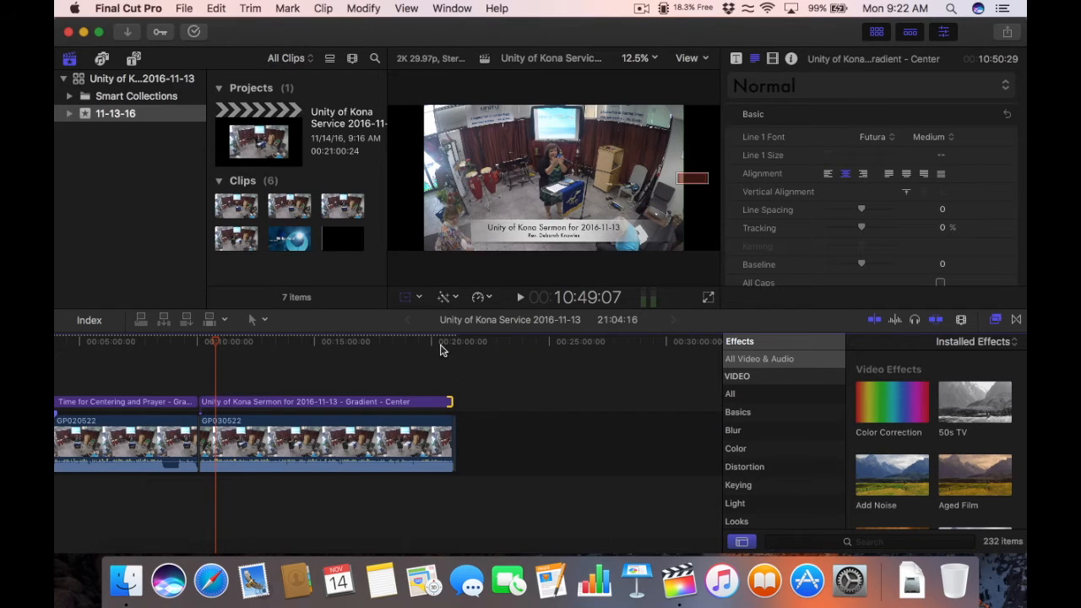
{"action": "left_click_drag", "start_coordinate": [431, 343], "coordinate": [402, 343]}
{"action": "scroll", "coordinate": [365, 396], "scroll_direction": "right", "scroll_amount": 3}
{"action": "scroll", "coordinate": [365, 395], "scroll_direction": "left", "scroll_amount": 6}
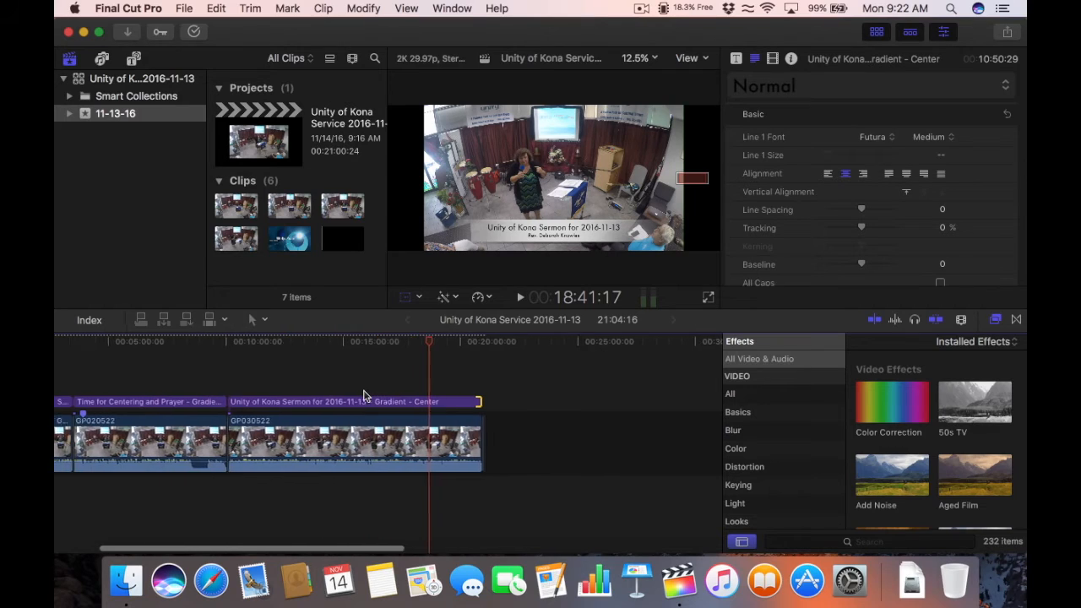
{"action": "key", "text": "cmd+minus"}
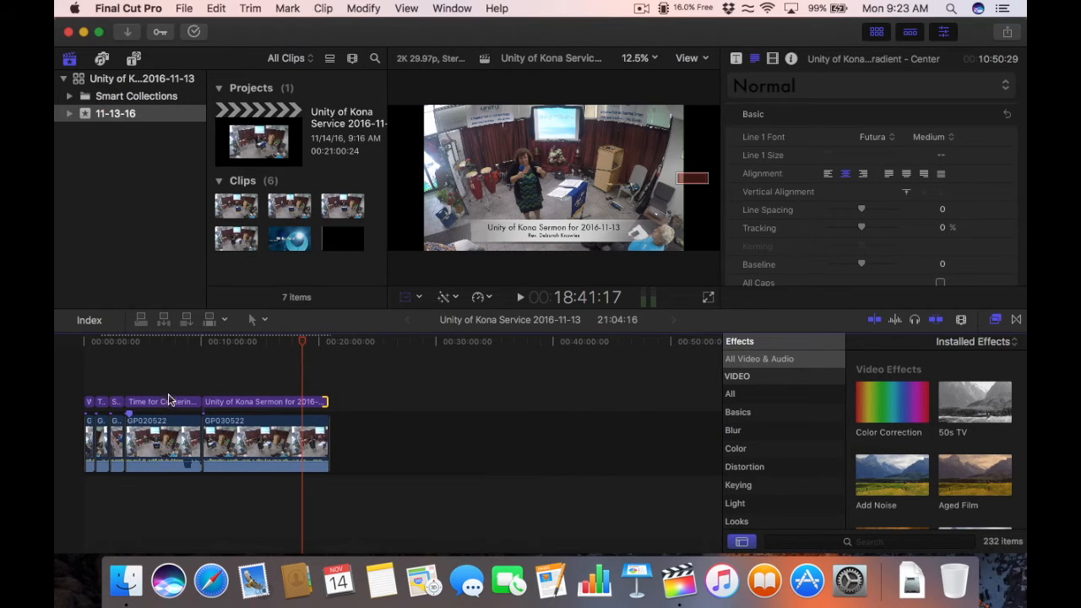
Step: Check the Time for Centering and sermon titles, then zoom in on the first GoPro clip
{"action": "left_click", "coordinate": [163, 342]}
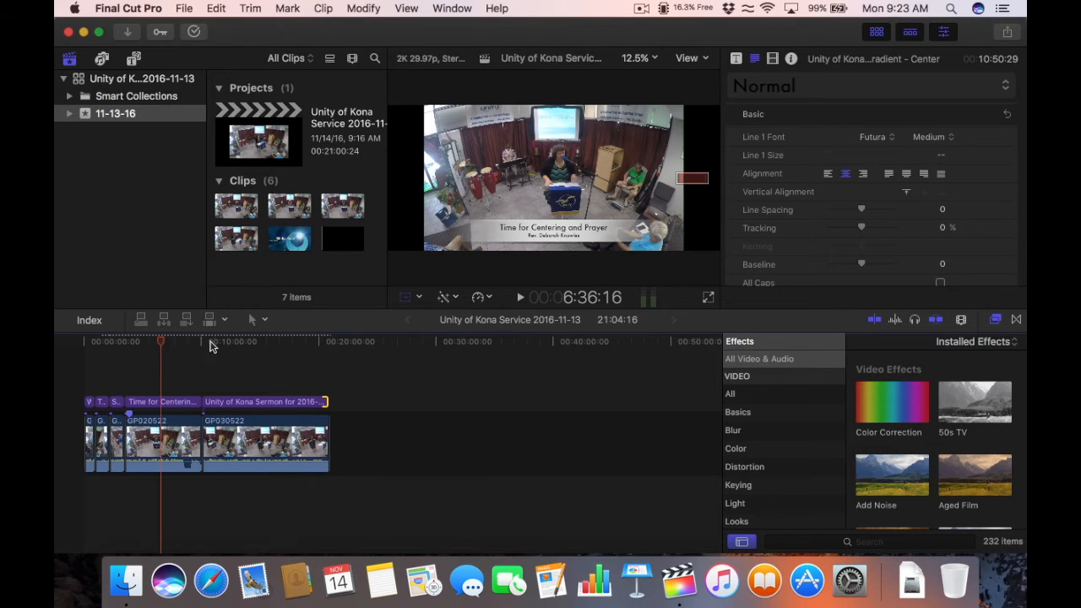
{"action": "left_click", "coordinate": [233, 343]}
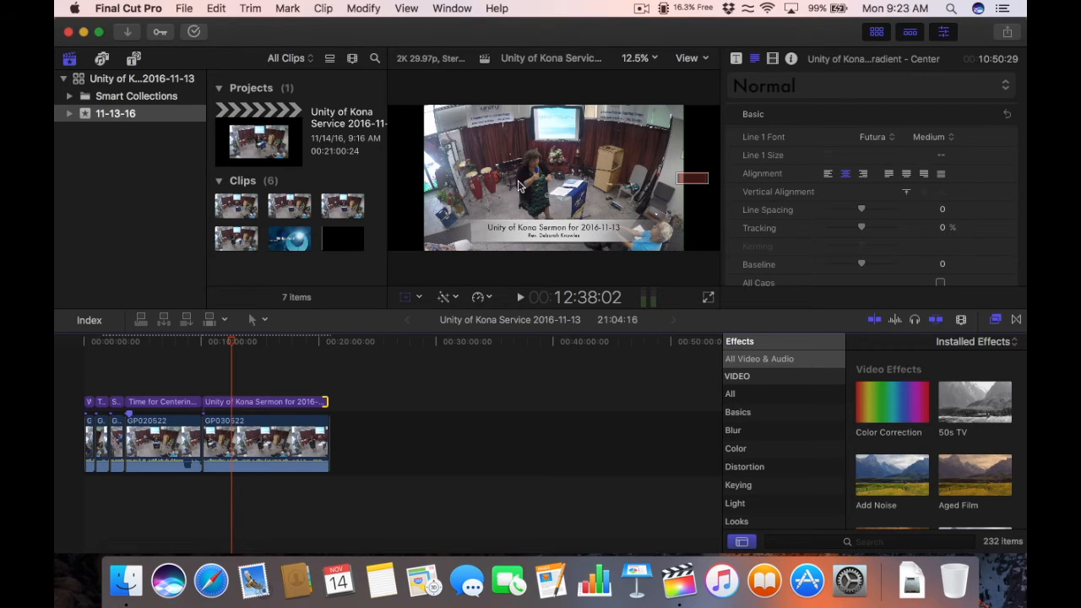
{"action": "left_click", "coordinate": [106, 345]}
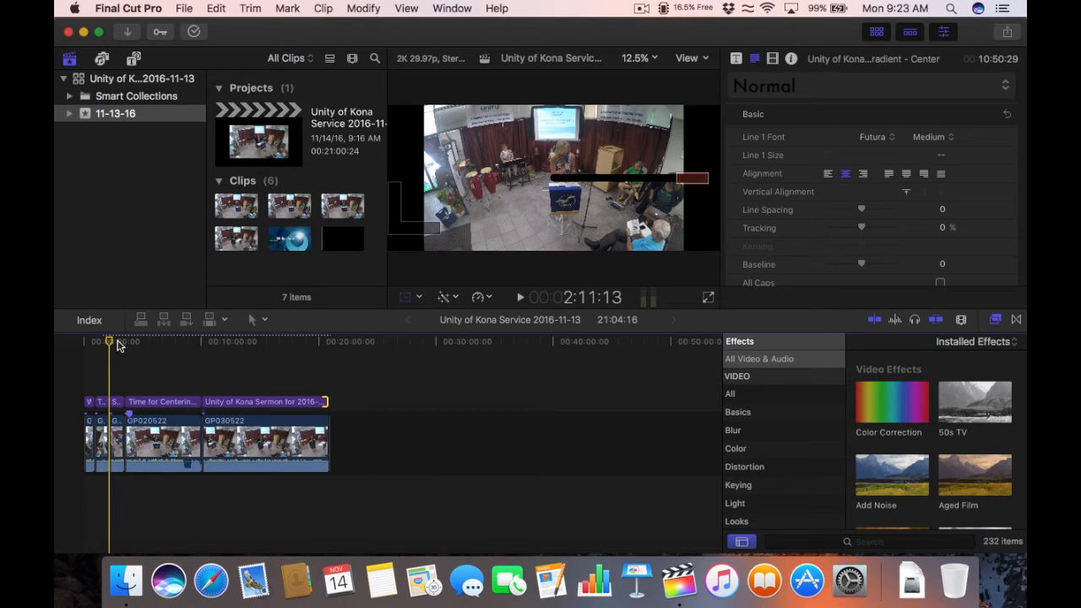
{"action": "left_click", "coordinate": [83, 342]}
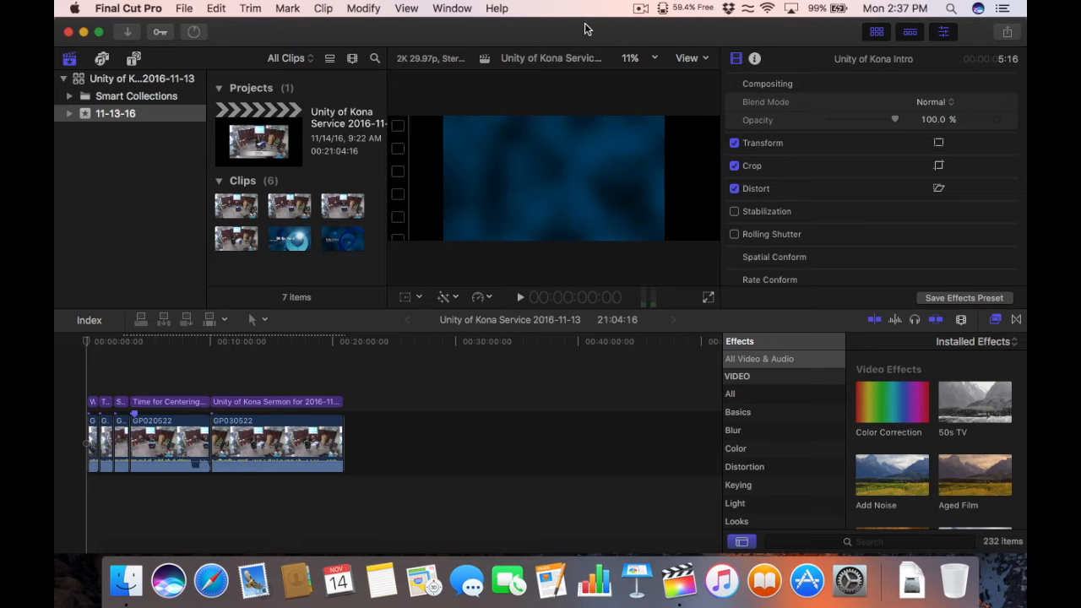
{"action": "left_click", "coordinate": [168, 343]}
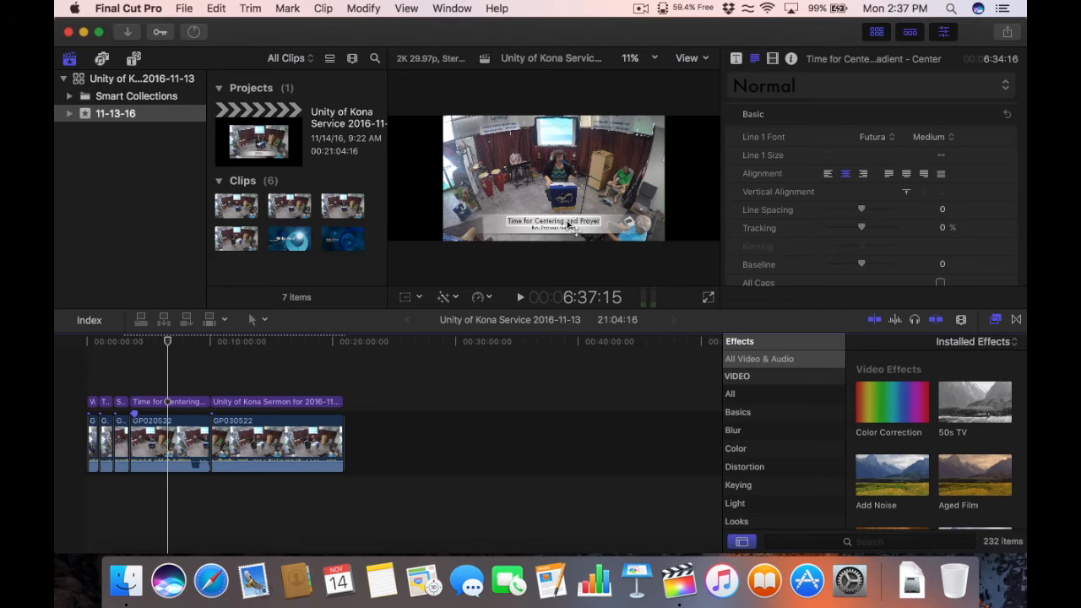
{"action": "left_click_drag", "start_coordinate": [239, 341], "coordinate": [90, 331]}
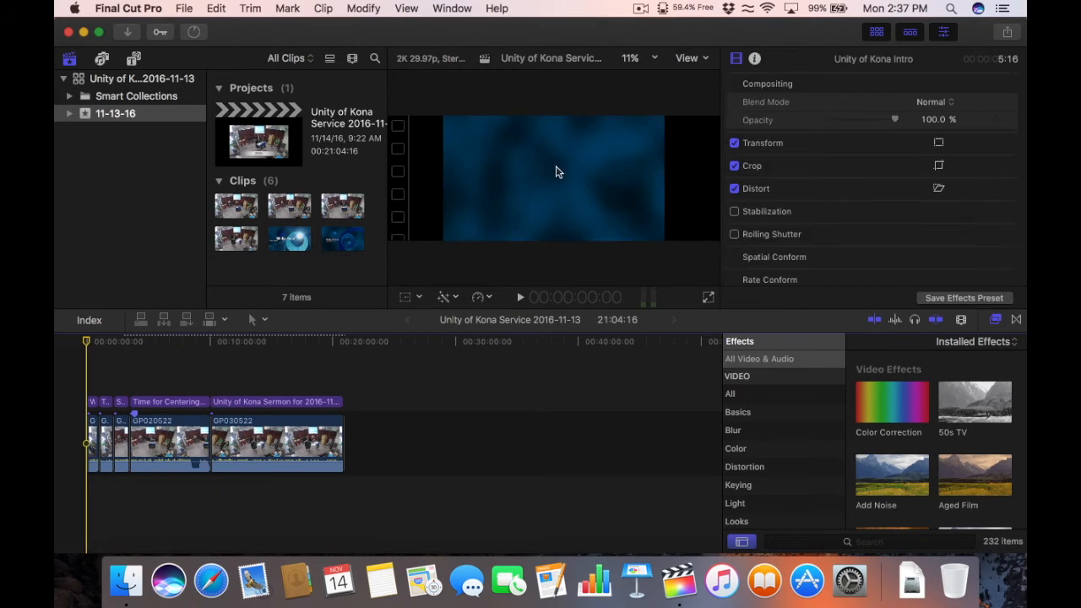
{"action": "left_click", "coordinate": [99, 342]}
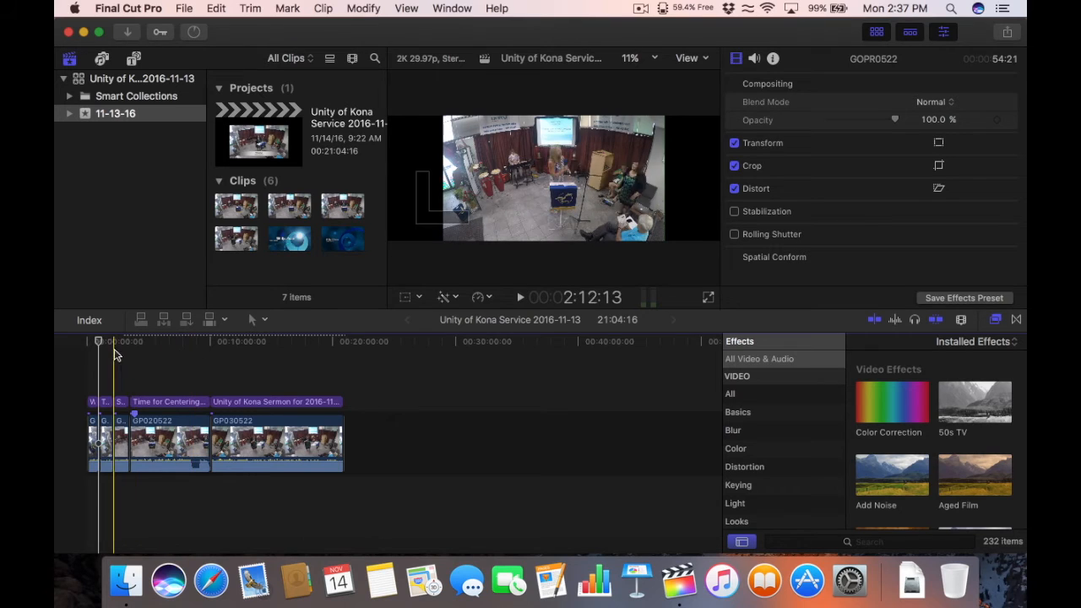
{"action": "key", "text": "super+equal"}
{"action": "key", "text": "super+equal"}
{"action": "key", "text": "super+equal"}
{"action": "key", "text": "super+equal"}
{"action": "key", "text": "super+equal"}
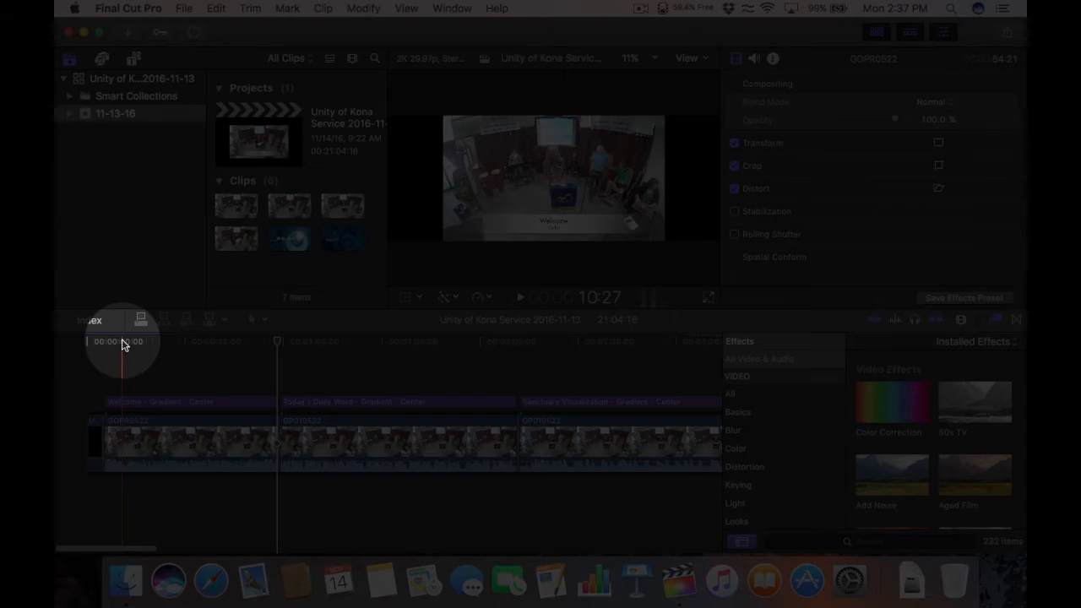
Step: Crop GOPR0522 under the Welcome title using Trim mode after trying Ken Burns
{"action": "left_click", "coordinate": [122, 342]}
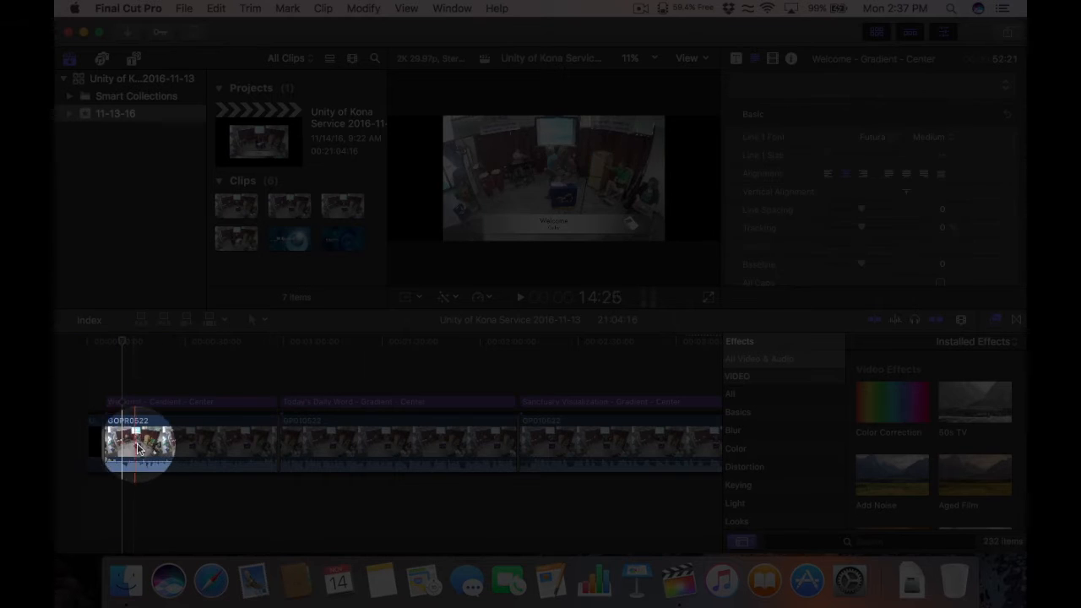
{"action": "left_click", "coordinate": [178, 435]}
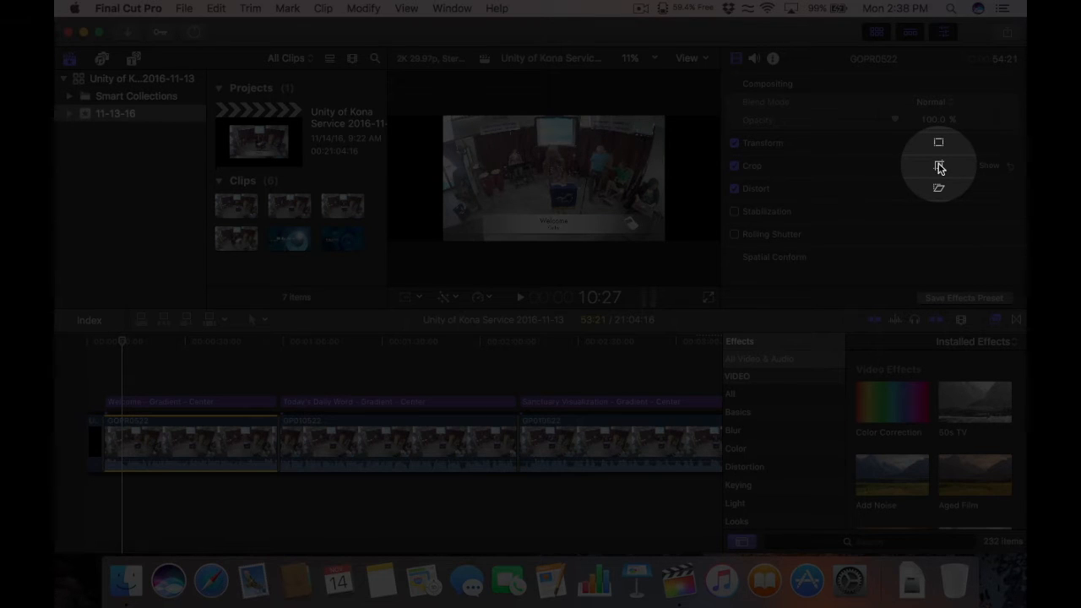
{"action": "left_click", "coordinate": [939, 166]}
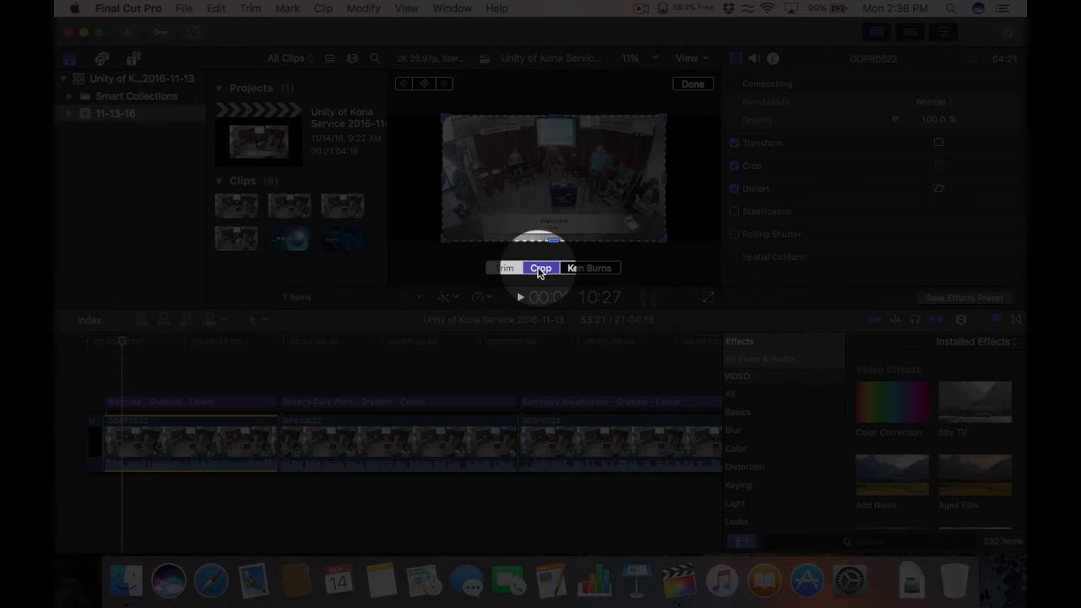
{"action": "left_click", "coordinate": [580, 268]}
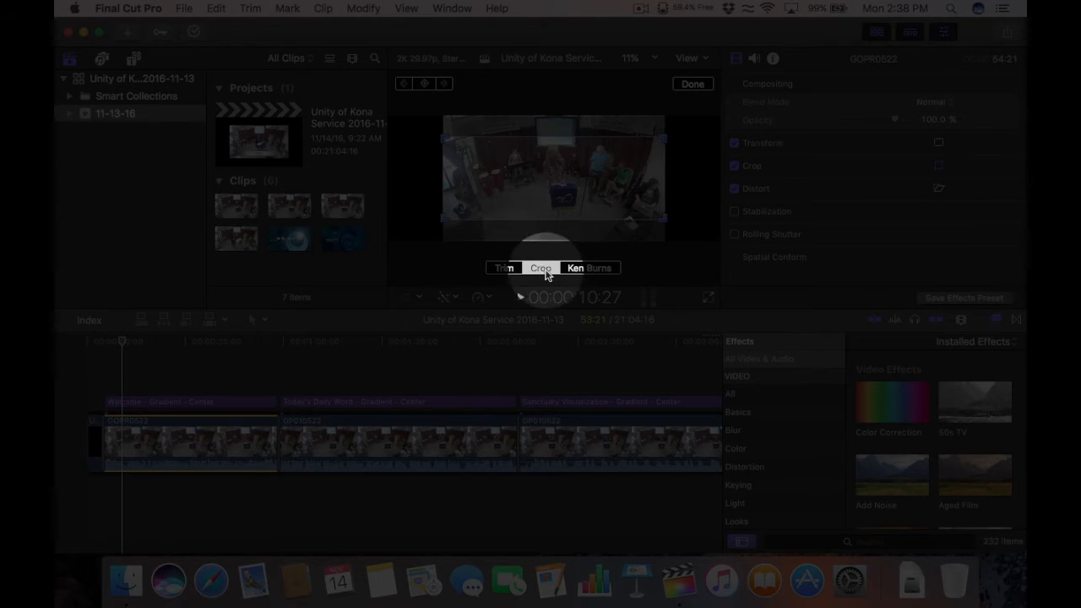
{"action": "left_click", "coordinate": [500, 268]}
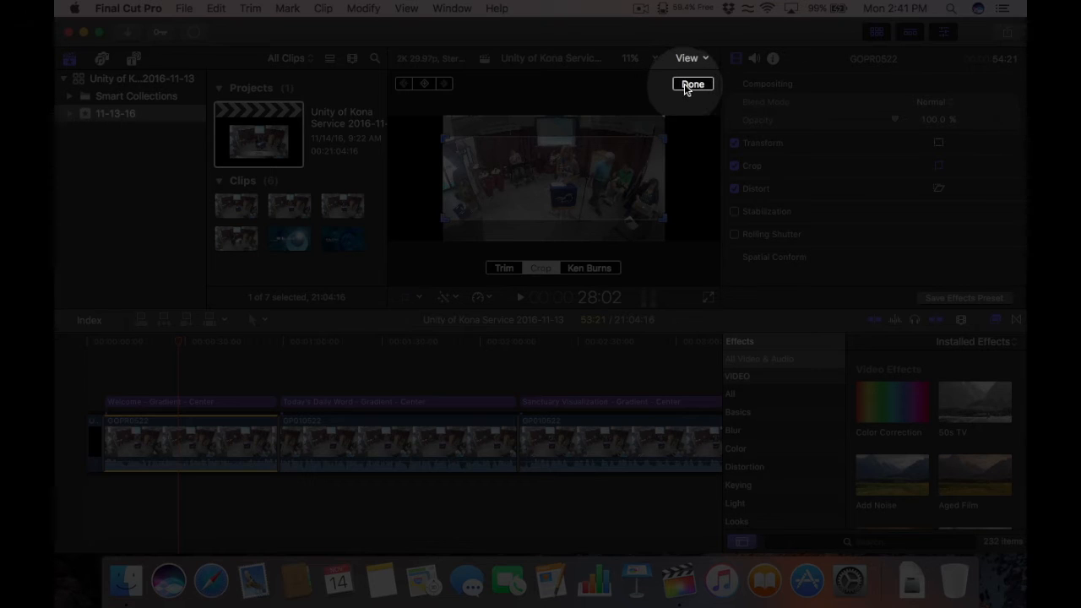
{"action": "left_click", "coordinate": [691, 84]}
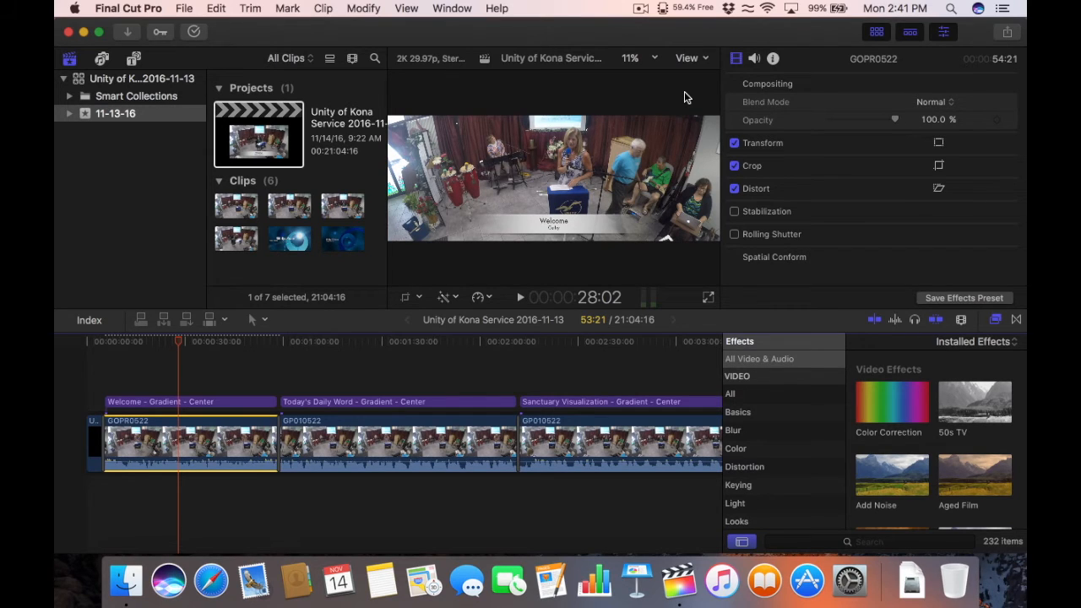
Step: Undo the crop and change the project's video format to 720p HD
{"action": "key", "text": "super+z"}
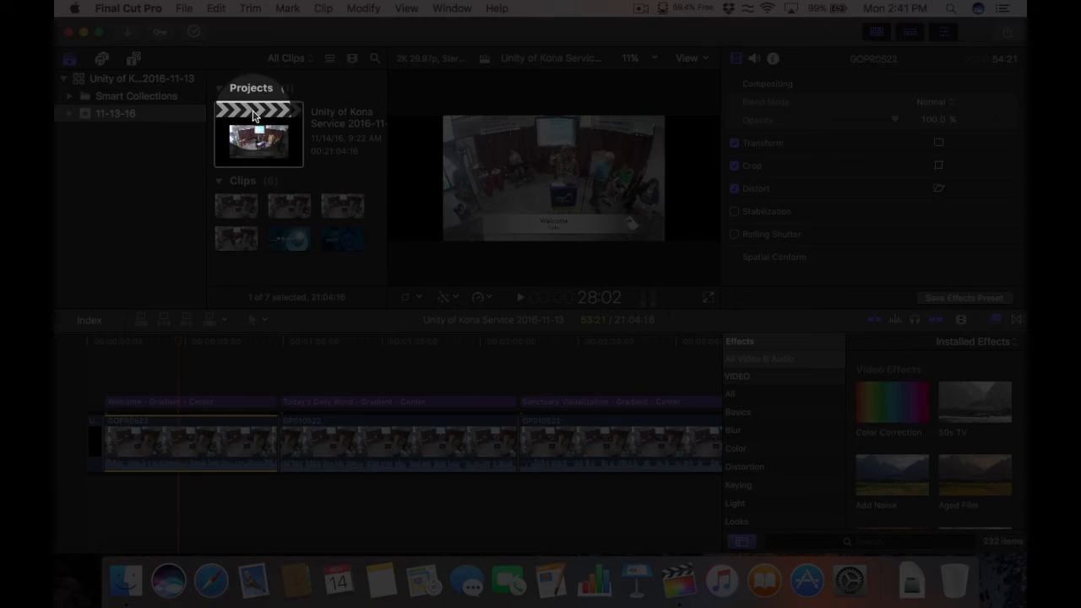
{"action": "left_click", "coordinate": [254, 115]}
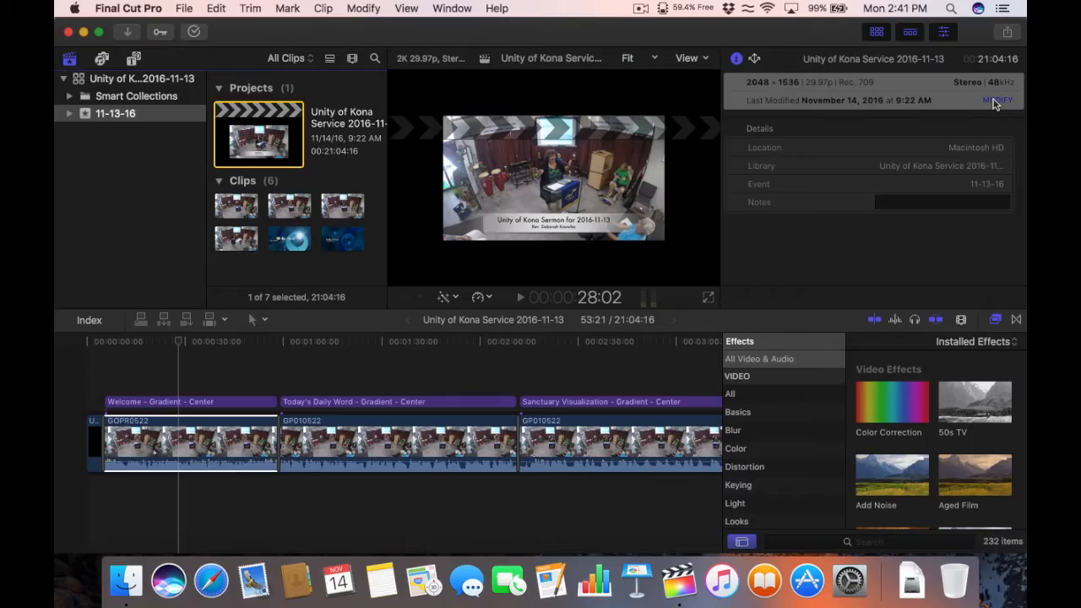
{"action": "left_click", "coordinate": [990, 99]}
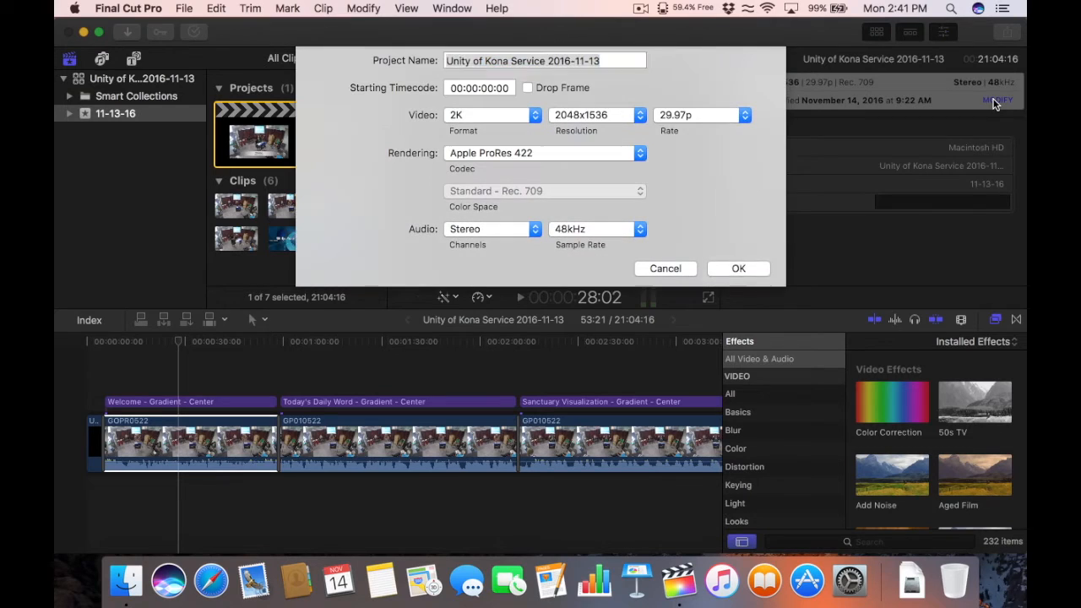
{"action": "left_click", "coordinate": [534, 116]}
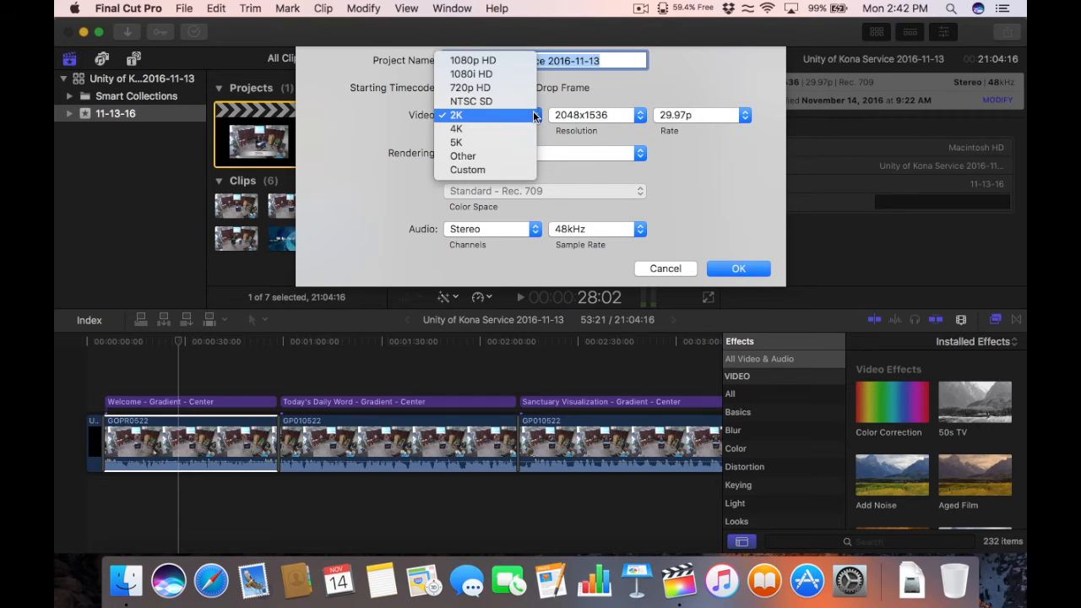
{"action": "left_click", "coordinate": [485, 89]}
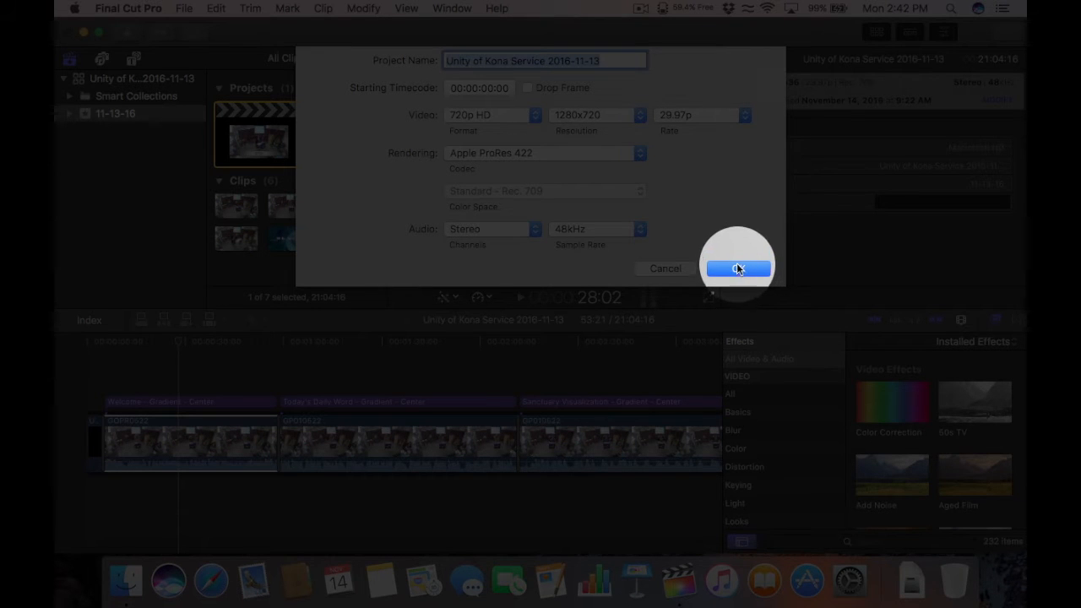
{"action": "left_click", "coordinate": [736, 267]}
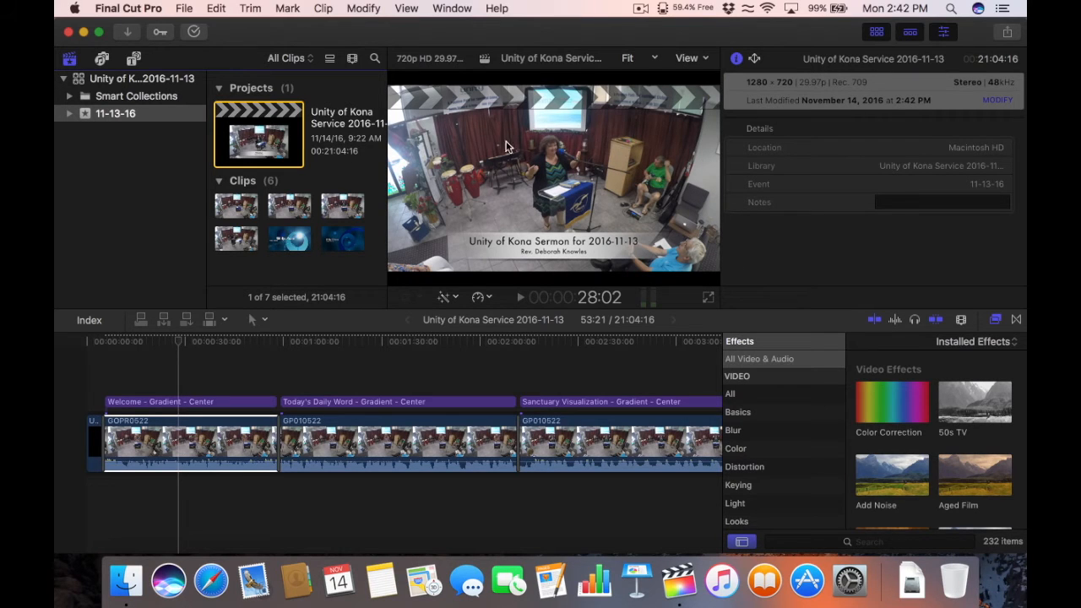
Step: Confirm the project settings now show 720p HD at 1280x720
{"action": "left_click", "coordinate": [169, 444]}
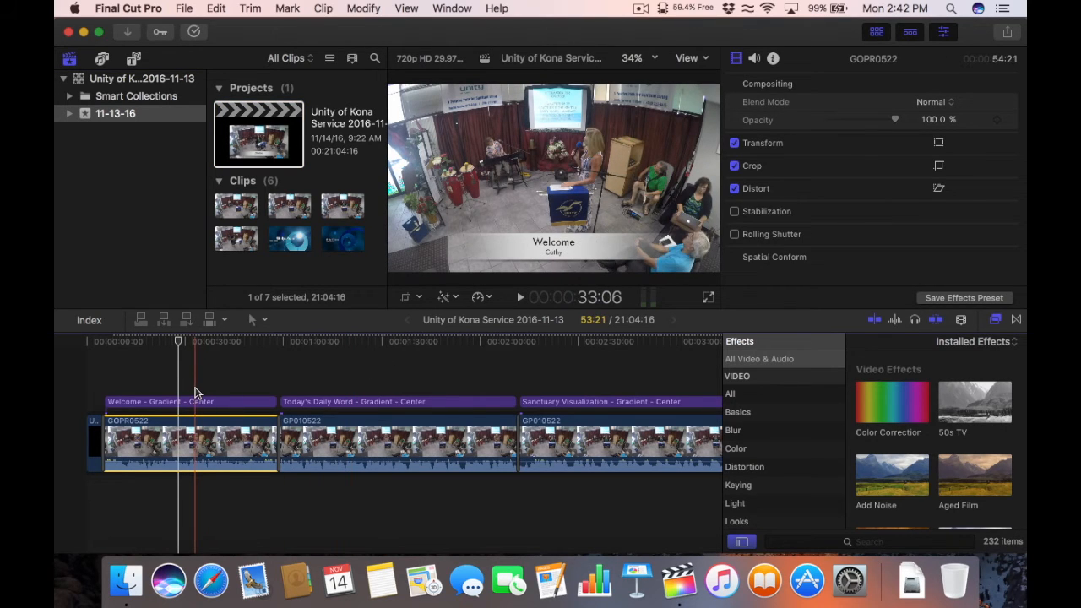
{"action": "left_click", "coordinate": [262, 124]}
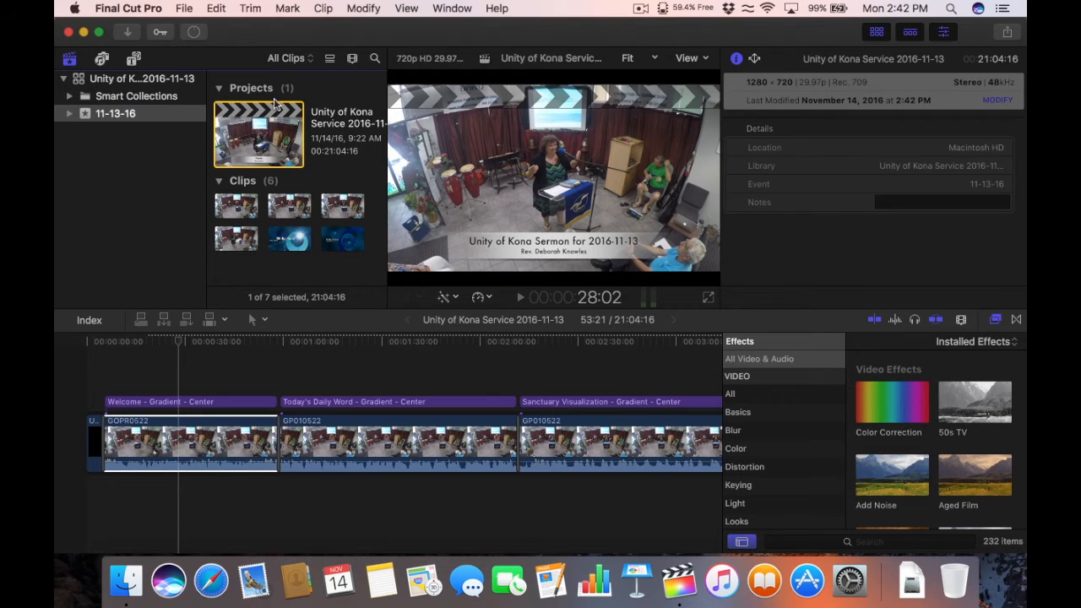
{"action": "left_click", "coordinate": [990, 99]}
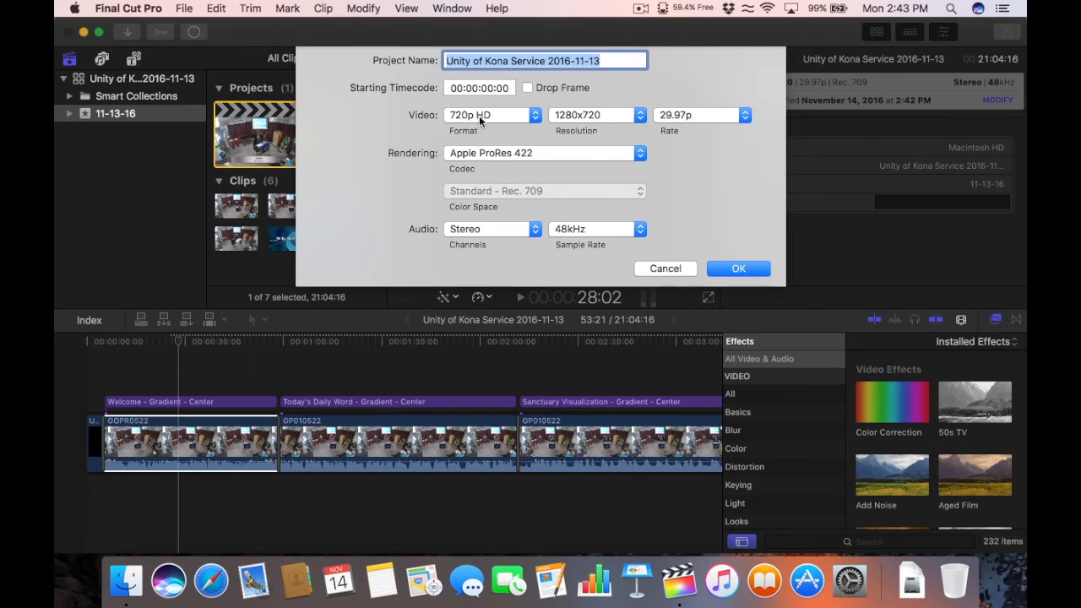
{"action": "key", "text": "Return"}
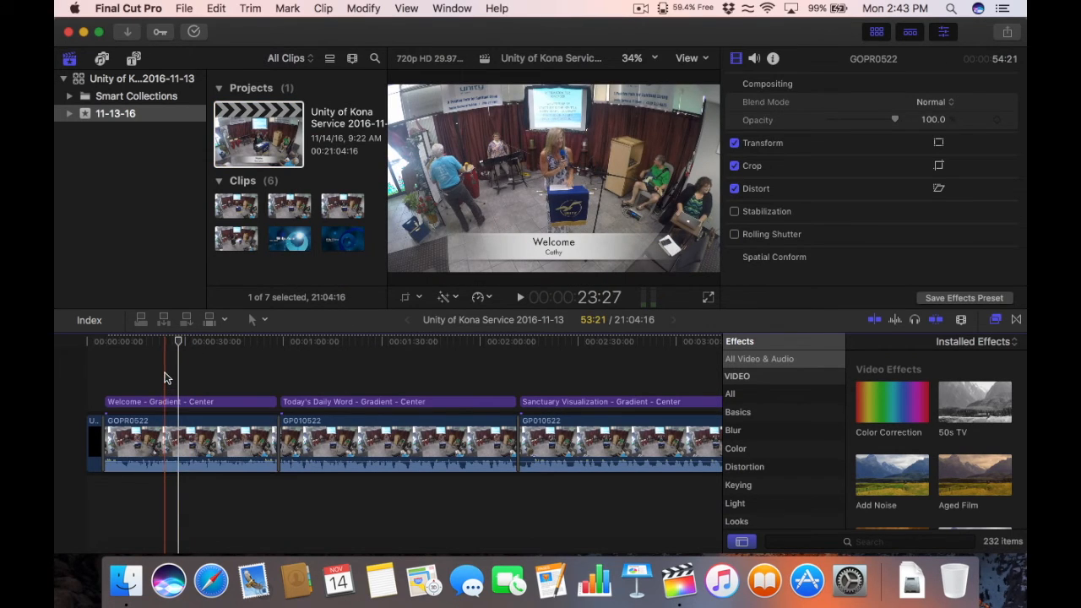
Step: Crop GOPR0522 around the speaker: Top 300px, Bottom 421px, Left 714px, Right 569px
{"action": "left_click", "coordinate": [169, 401]}
{"action": "left_click", "coordinate": [189, 436]}
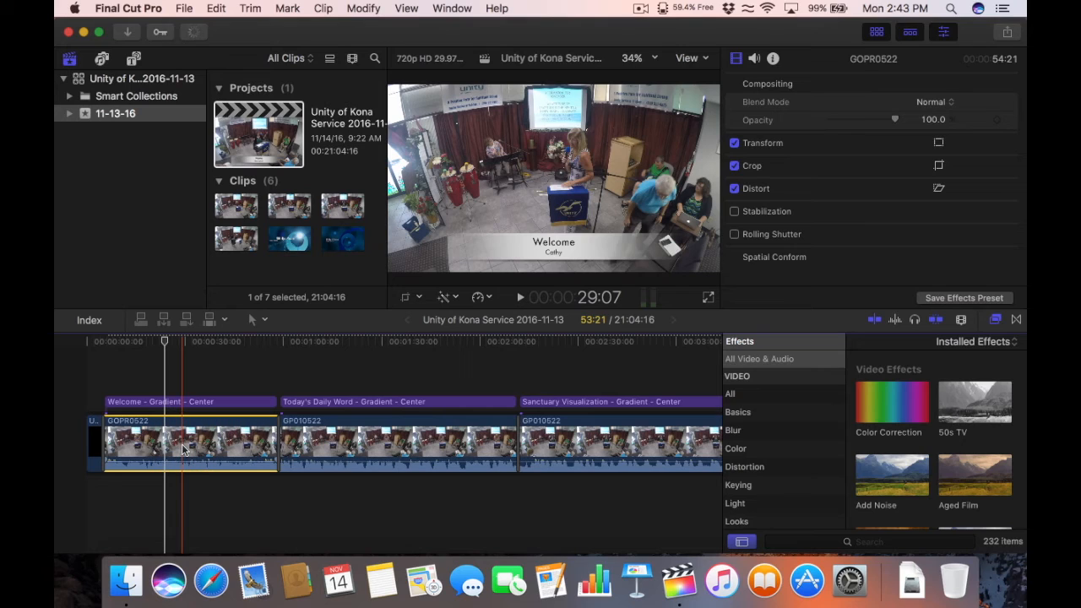
{"action": "left_click", "coordinate": [939, 167]}
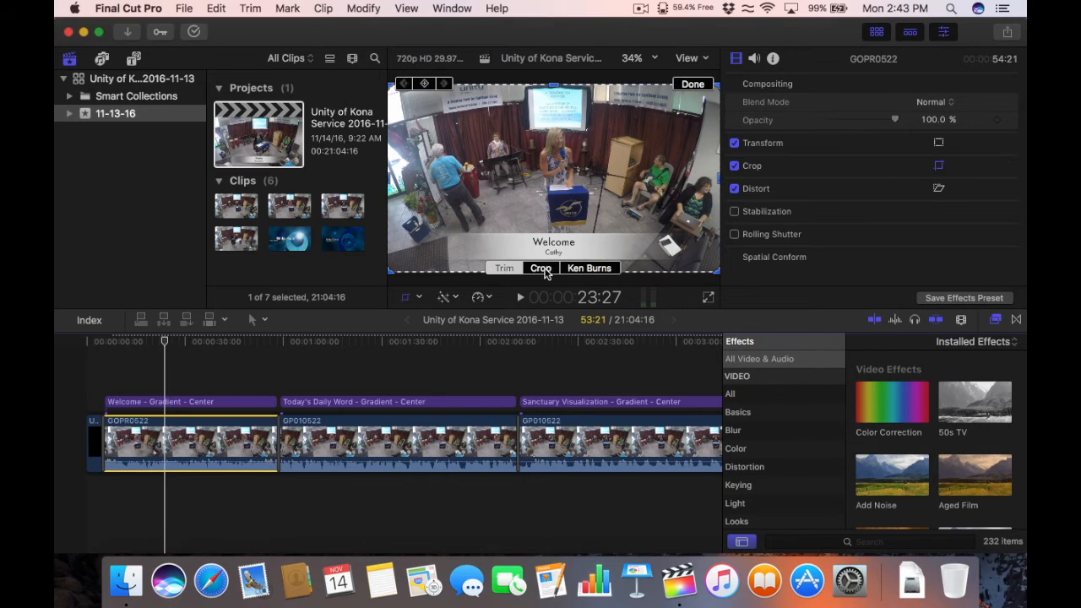
{"action": "left_click", "coordinate": [545, 270]}
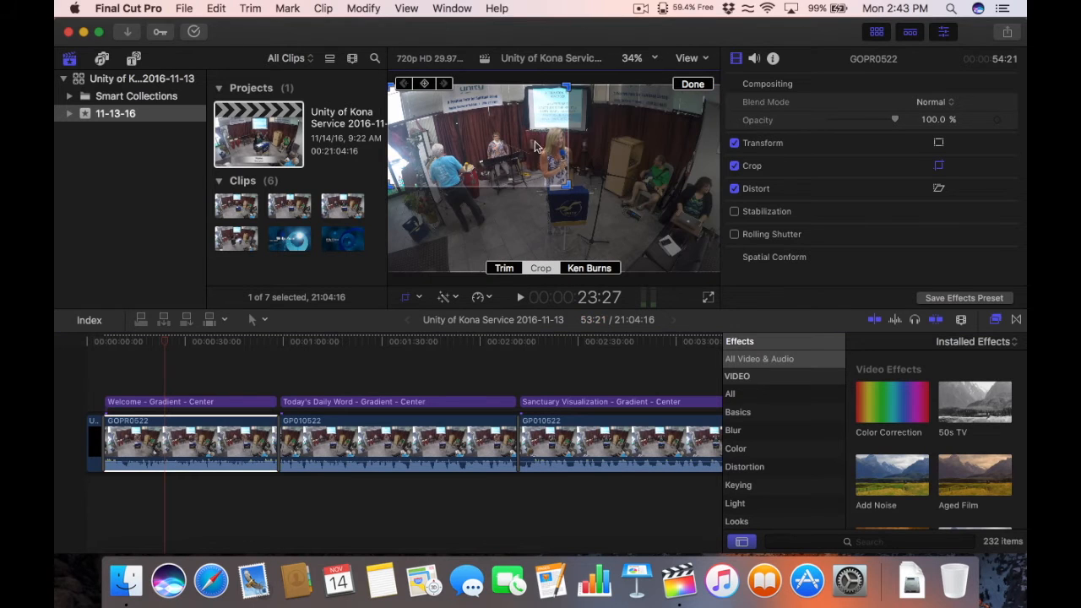
{"action": "left_click_drag", "start_coordinate": [534, 148], "coordinate": [624, 186]}
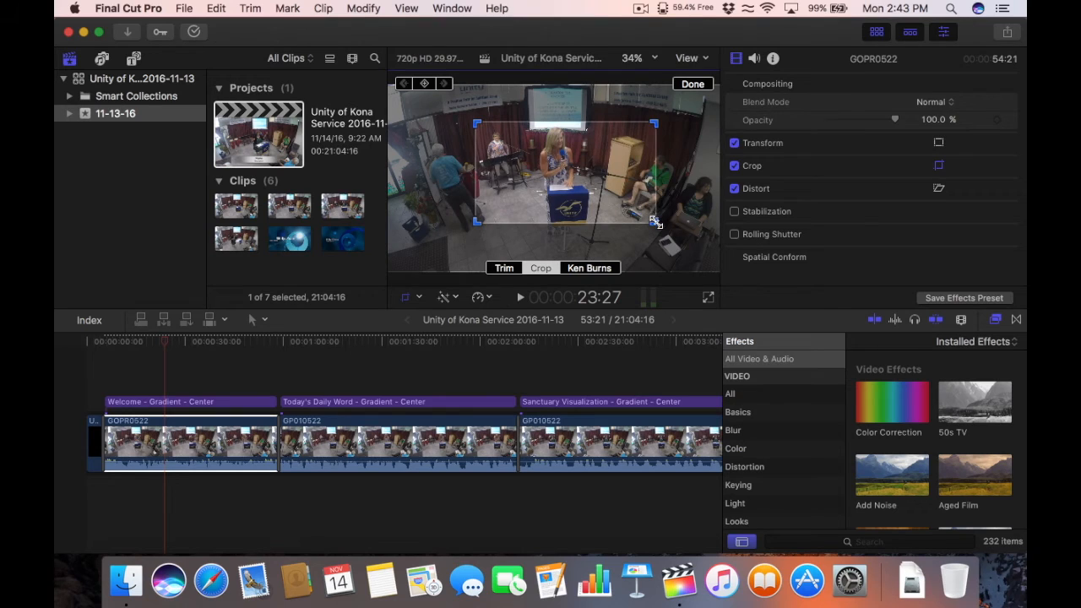
{"action": "left_click_drag", "start_coordinate": [655, 222], "coordinate": [649, 221]}
{"action": "left_click_drag", "start_coordinate": [621, 193], "coordinate": [622, 198]}
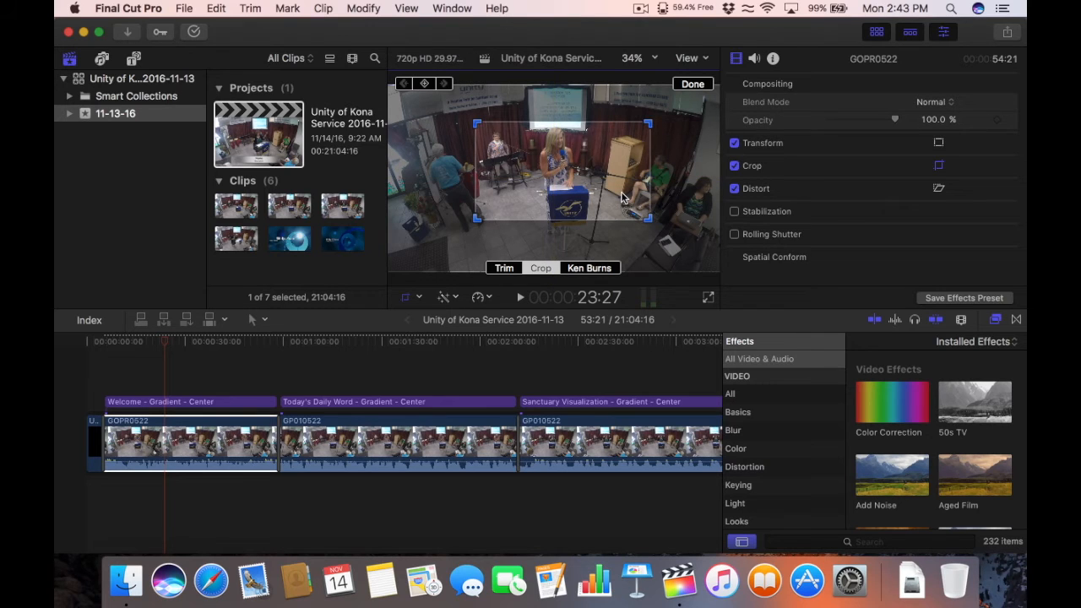
{"action": "left_click", "coordinate": [694, 85]}
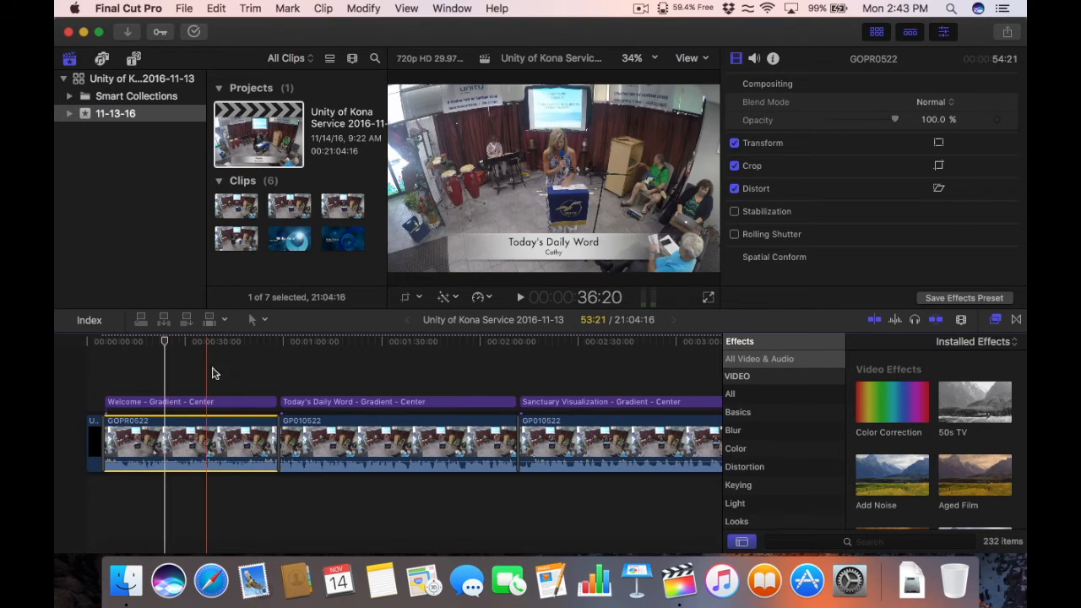
Step: Scrub and play the Welcome clip to review its new crop
{"action": "left_click", "coordinate": [197, 342]}
{"action": "mouse_move", "coordinate": [196, 339]}
{"action": "left_mouse_down"}
{"action": "mouse_move", "coordinate": [157, 340]}
{"action": "mouse_move", "coordinate": [192, 344]}
{"action": "left_mouse_up"}
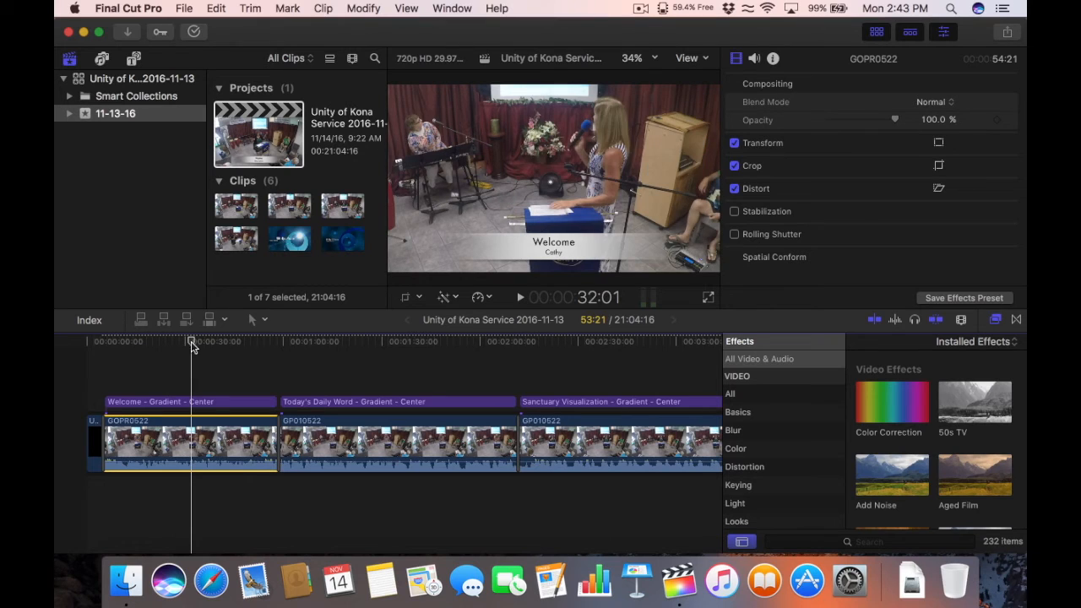
{"action": "left_click", "coordinate": [301, 341]}
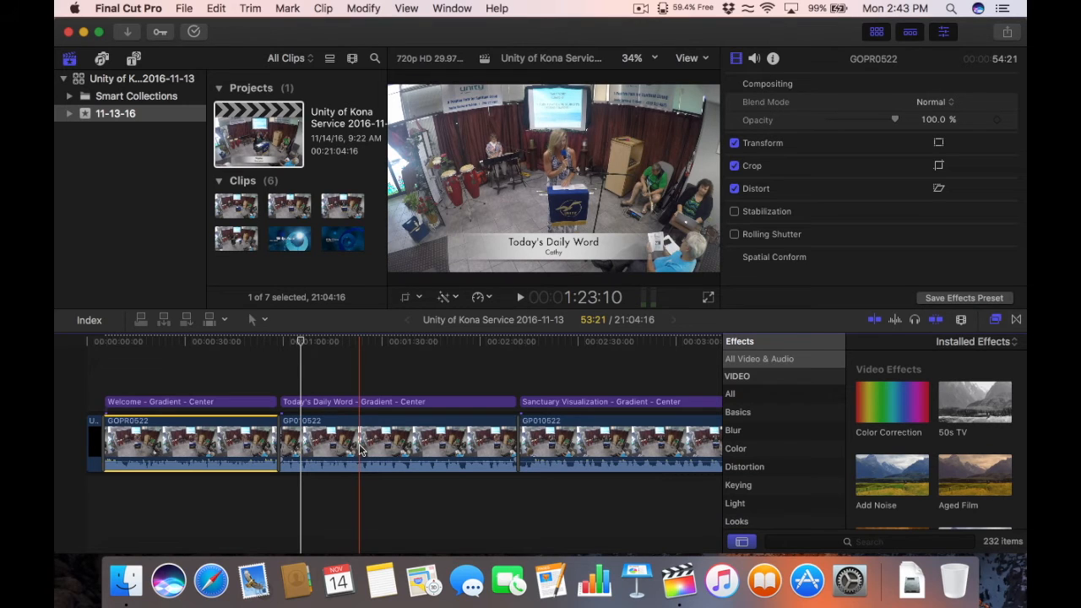
{"action": "left_click", "coordinate": [231, 343]}
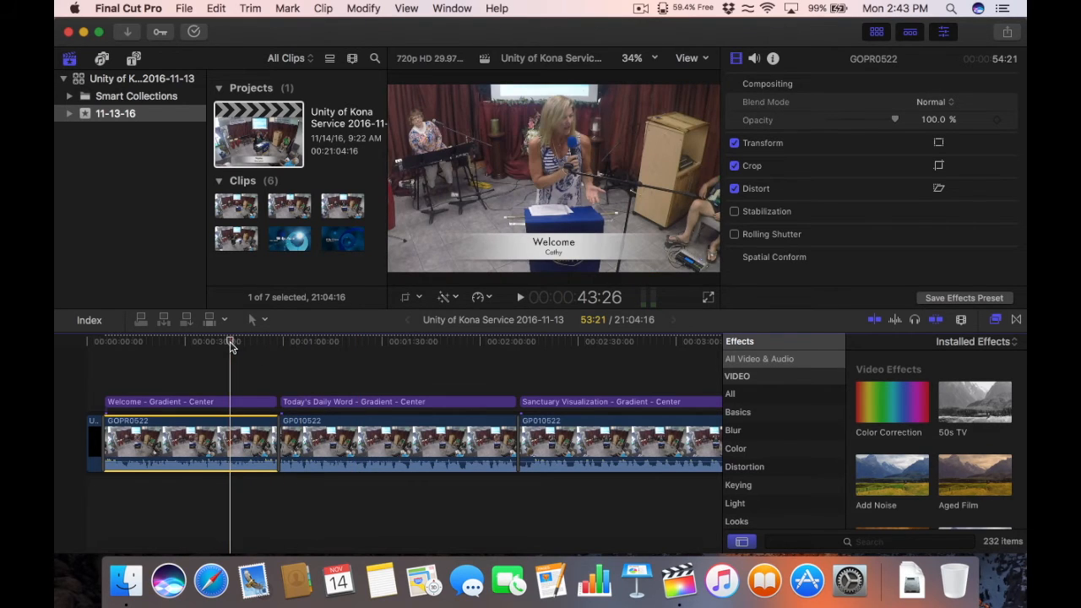
{"action": "key", "text": "space"}
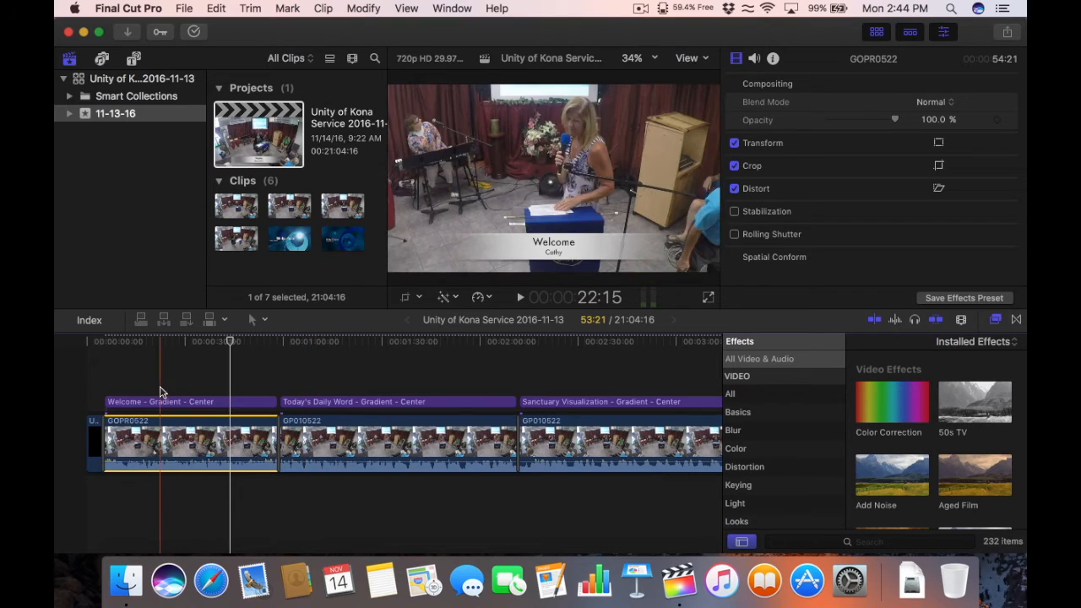
{"action": "left_click", "coordinate": [162, 385]}
Step: Copy GOPR0522 and select the second clip GP010522 under Today's Daily Word
{"action": "left_click", "coordinate": [161, 401]}
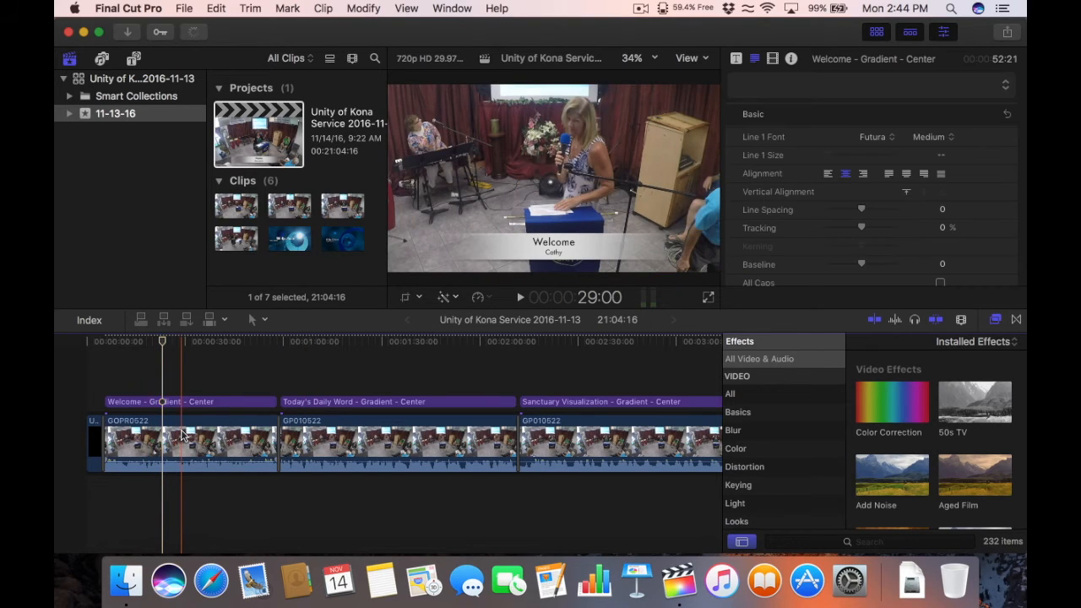
{"action": "left_click", "coordinate": [182, 434]}
{"action": "key", "text": "super+c"}
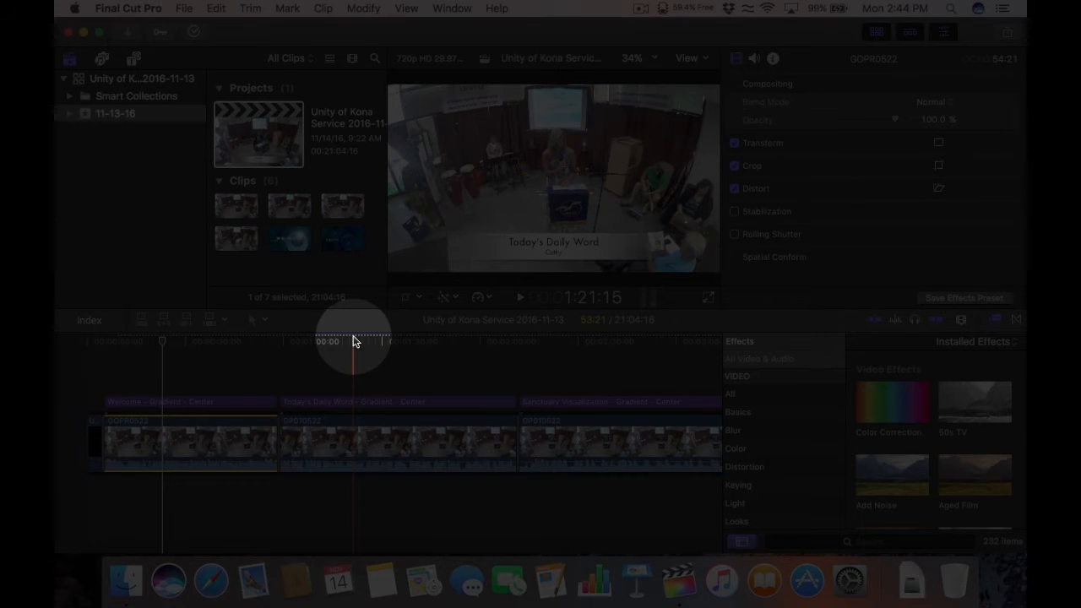
{"action": "left_click", "coordinate": [354, 342]}
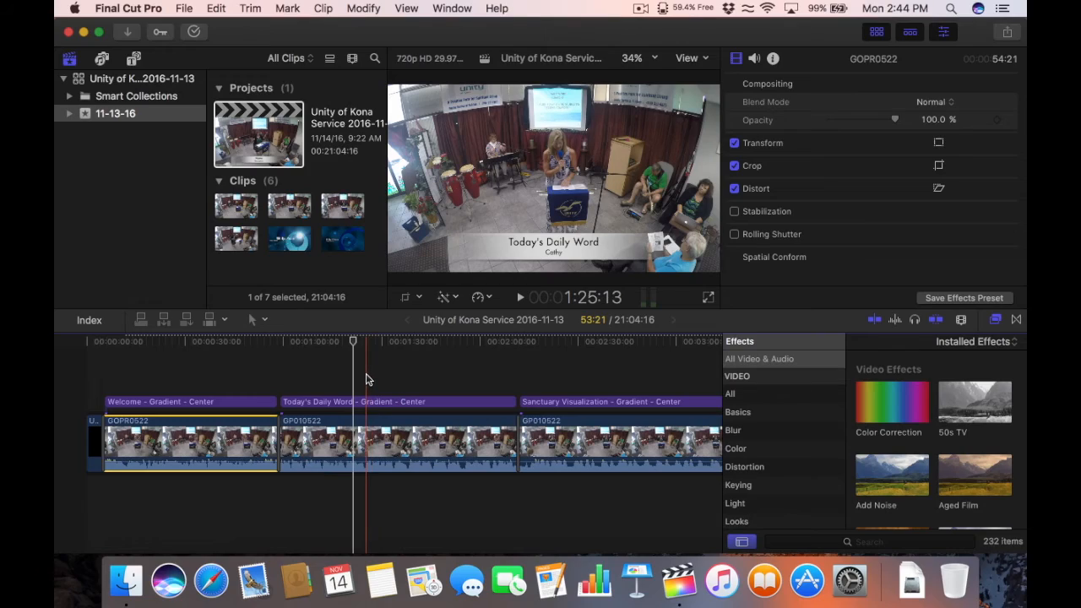
{"action": "left_click", "coordinate": [367, 435]}
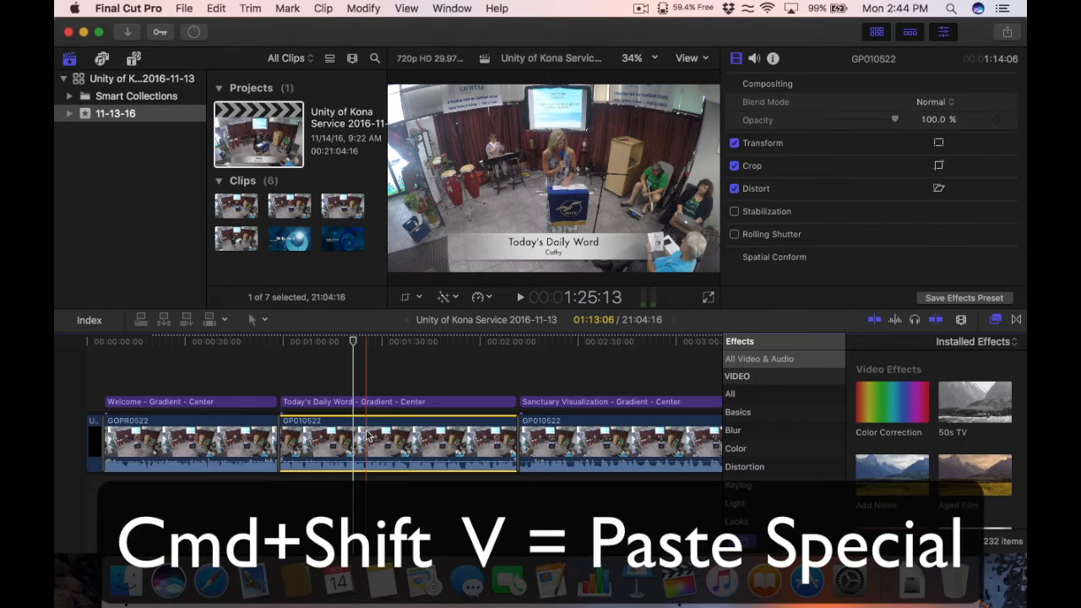
Step: Paste only GOPR0522's crop onto GP010522, then scrub to compare the clips
{"action": "key", "text": "super+shift+v"}
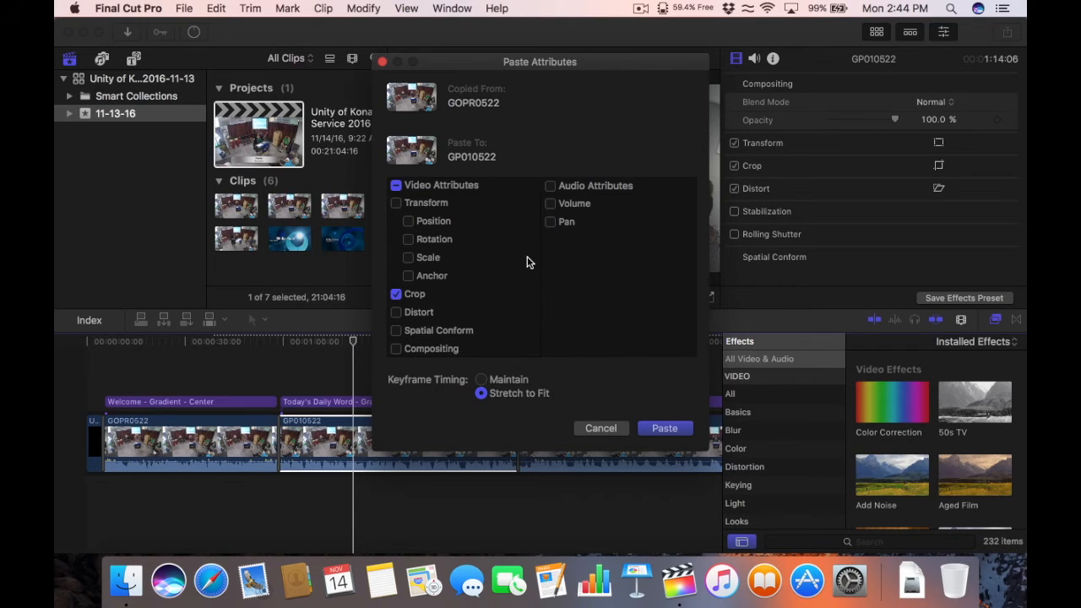
{"action": "left_click", "coordinate": [661, 427]}
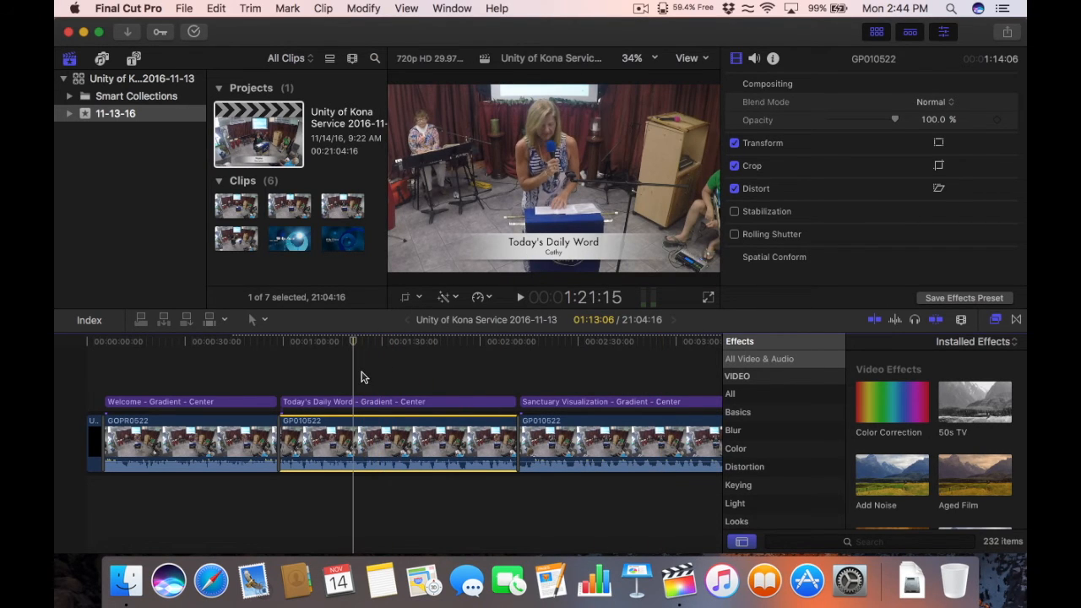
{"action": "left_click", "coordinate": [210, 342]}
{"action": "left_click_drag", "start_coordinate": [210, 343], "coordinate": [313, 342]}
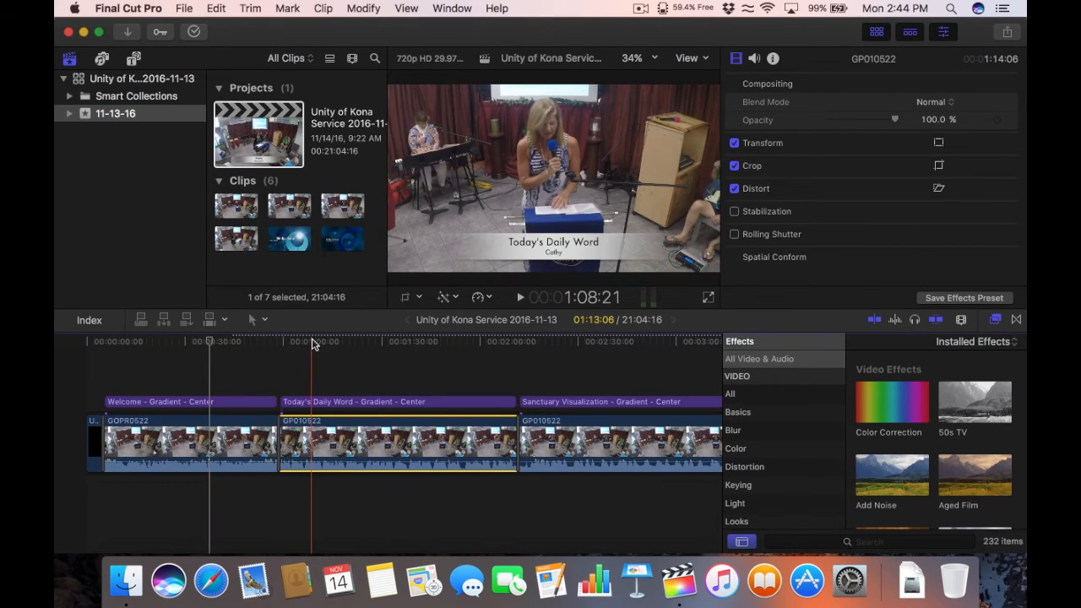
{"action": "left_click", "coordinate": [388, 341]}
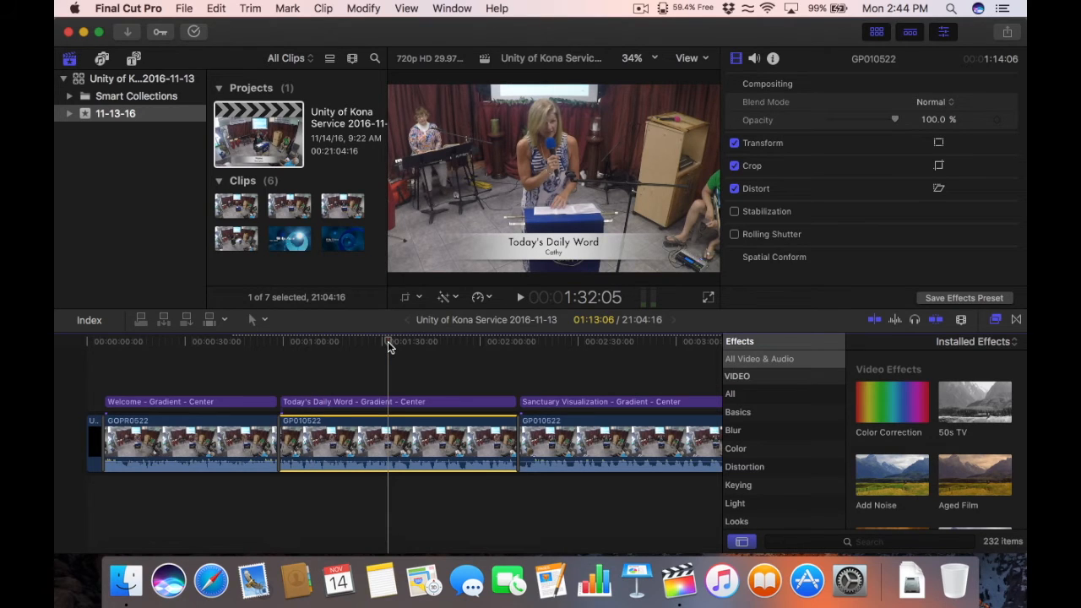
Step: Select the GP010522 clip under Sanctuary Visualization and paste only the Crop attribute
{"action": "left_click", "coordinate": [541, 341]}
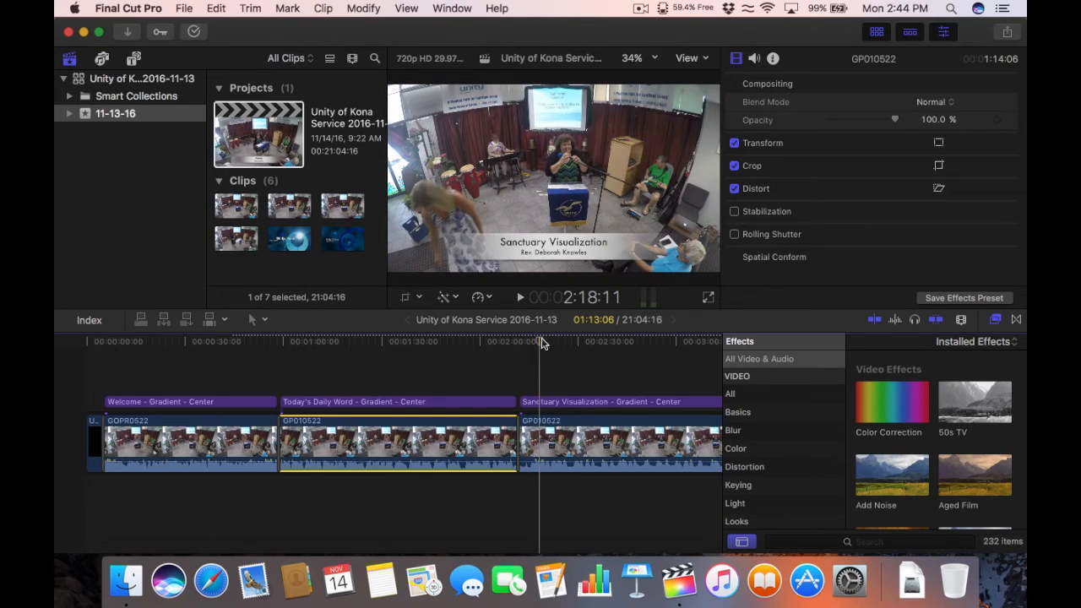
{"action": "left_click", "coordinate": [560, 343]}
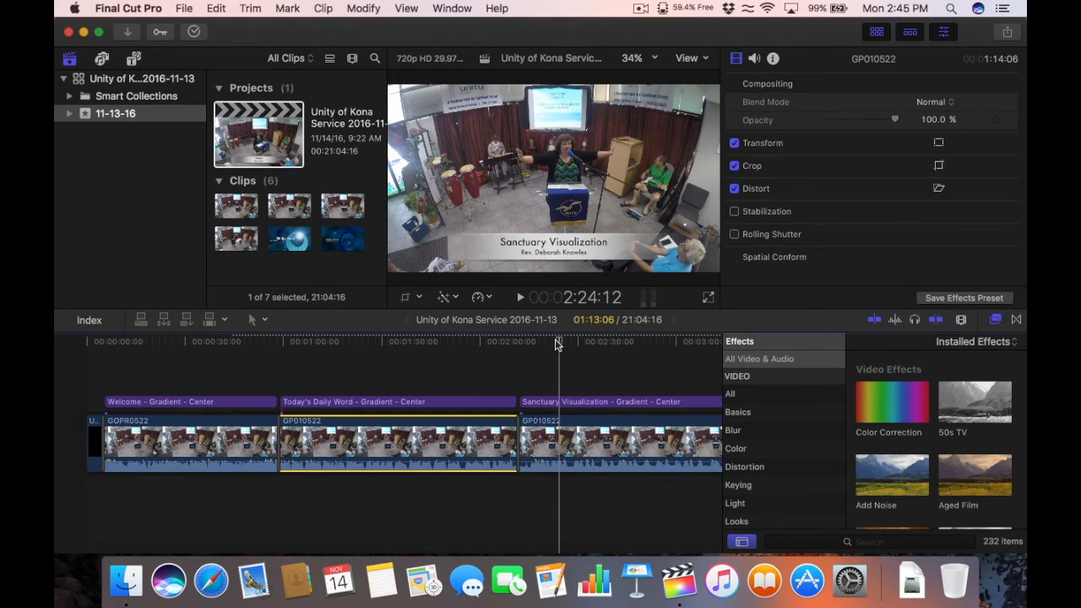
{"action": "left_click", "coordinate": [584, 438]}
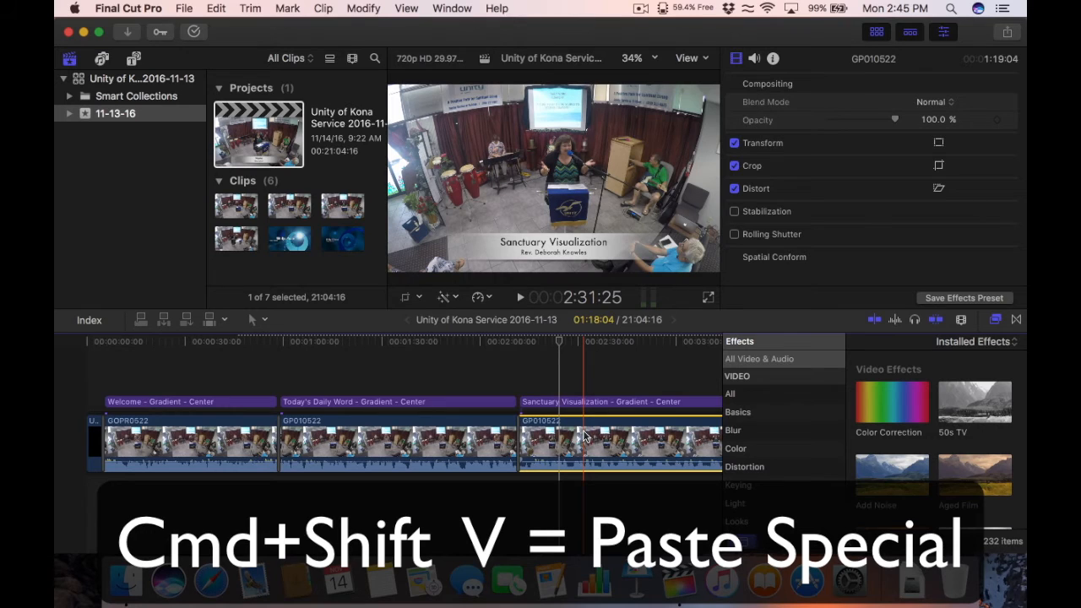
{"action": "key", "text": "super+shift+v"}
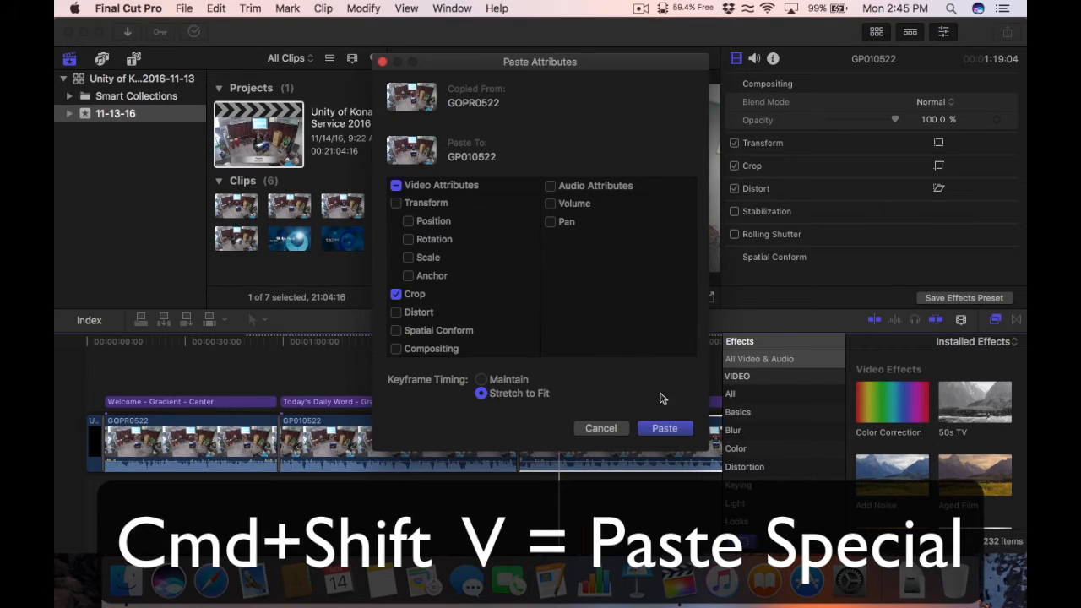
{"action": "left_click", "coordinate": [658, 429]}
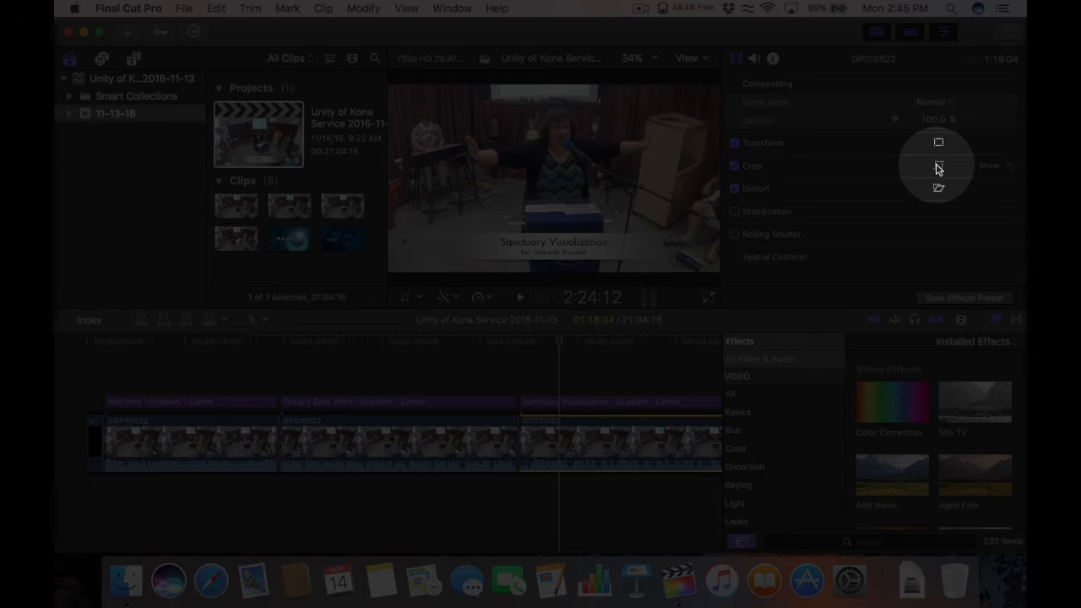
Step: Tighten the Sanctuary Visualization crop to Top 300, Bottom 587, Left 908, Right 670 px and review
{"action": "left_click", "coordinate": [937, 169]}
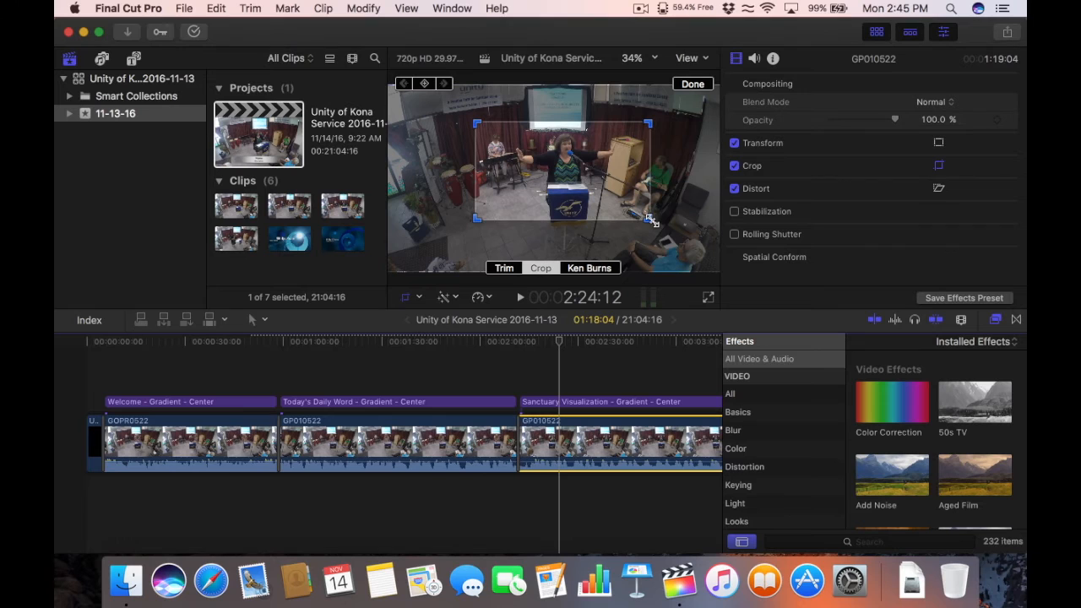
{"action": "left_click_drag", "start_coordinate": [648, 217], "coordinate": [616, 187]}
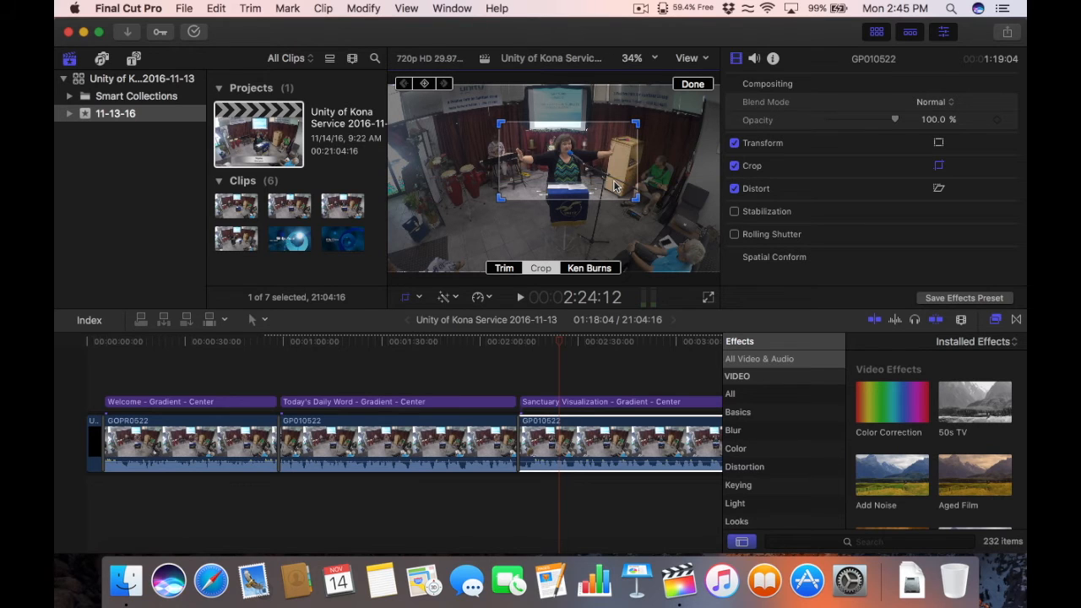
{"action": "left_click", "coordinate": [693, 85]}
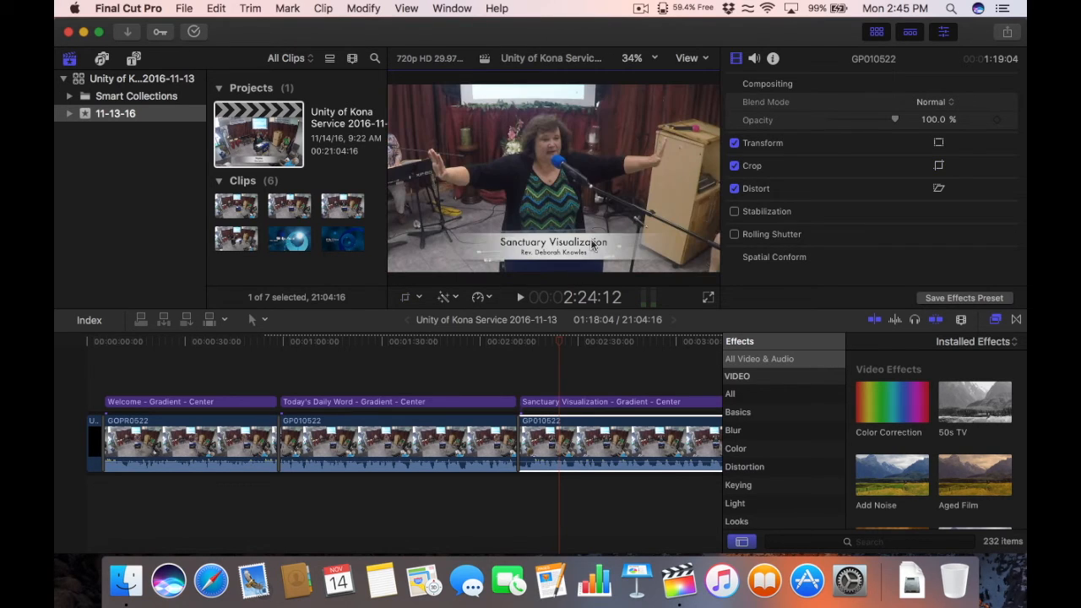
{"action": "left_click", "coordinate": [474, 342]}
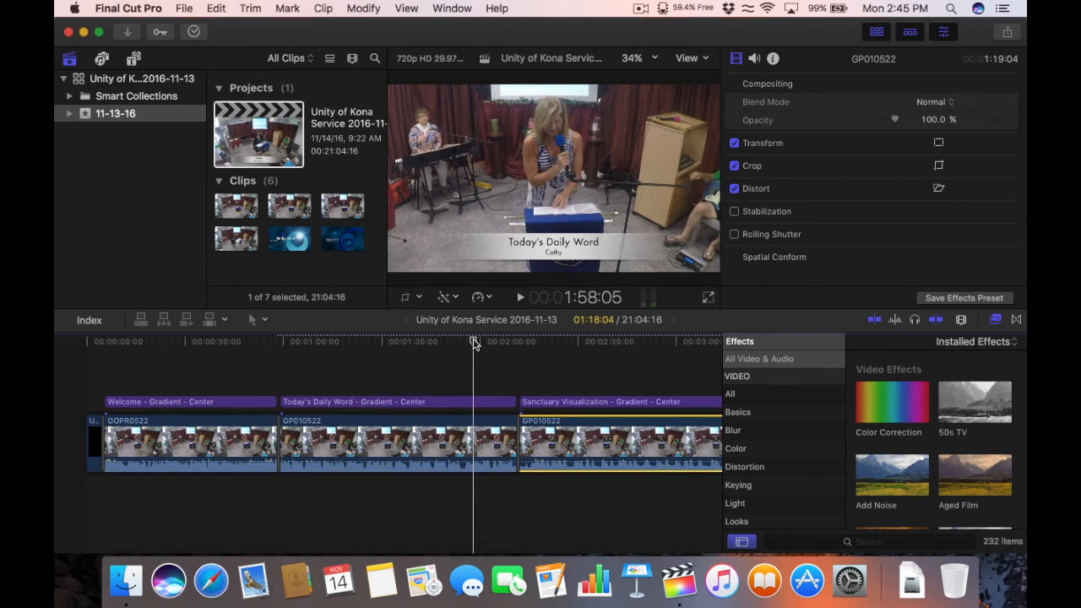
{"action": "left_click", "coordinate": [550, 341]}
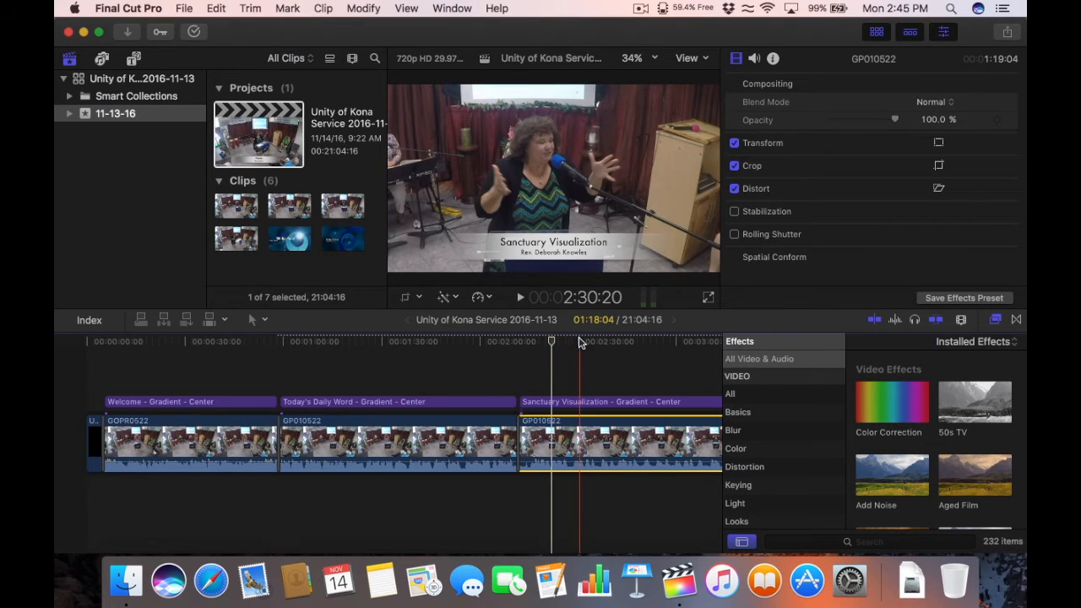
{"action": "left_click", "coordinate": [614, 342]}
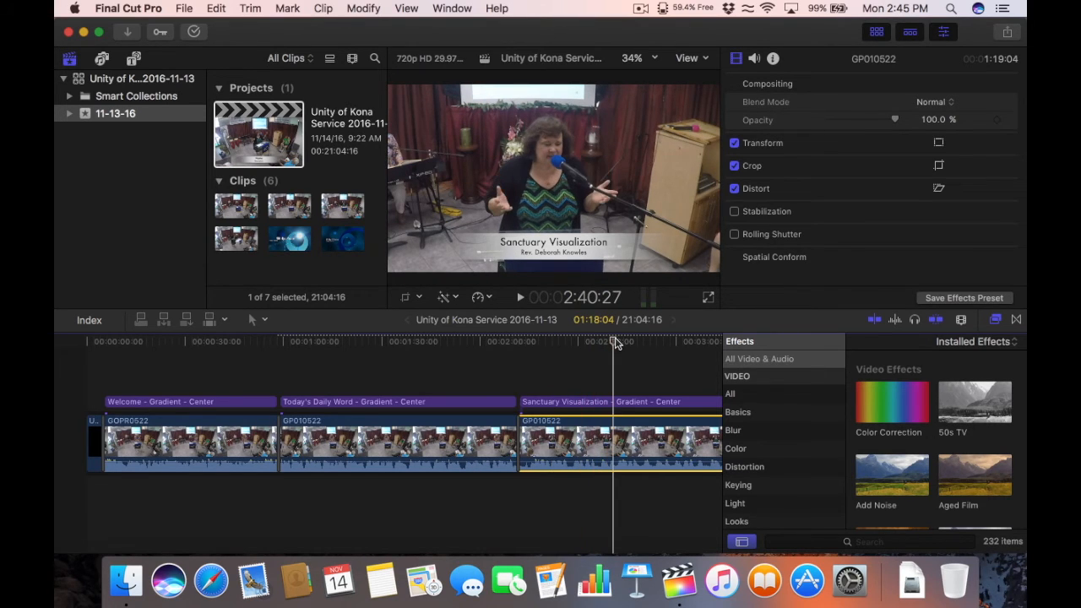
Step: Paste only the copied crop onto GP020522 under Time for Centering and Prayer
{"action": "key", "text": "super+minus"}
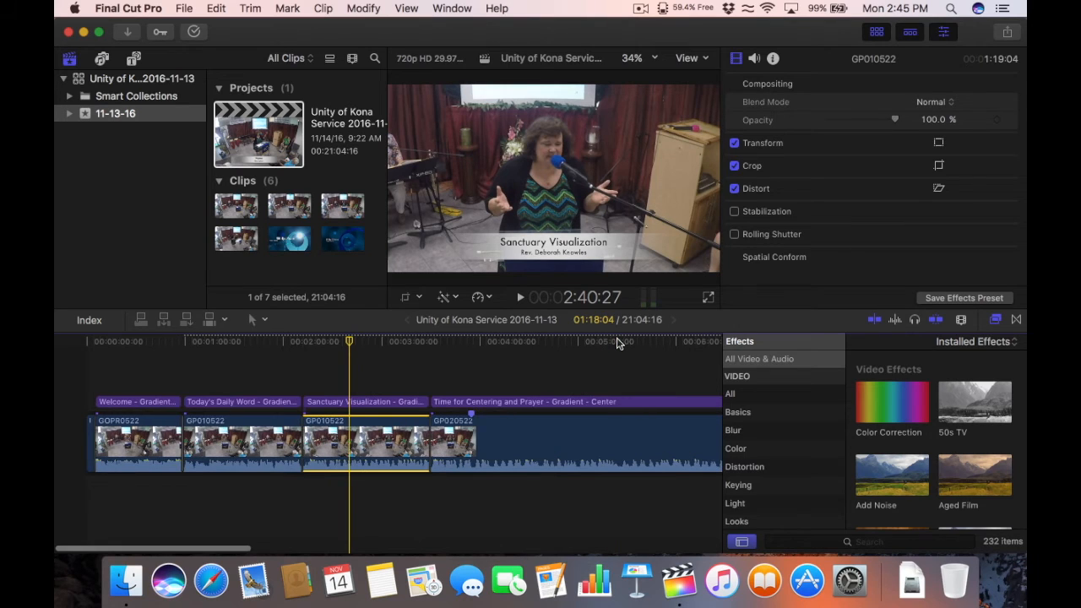
{"action": "left_click", "coordinate": [441, 343]}
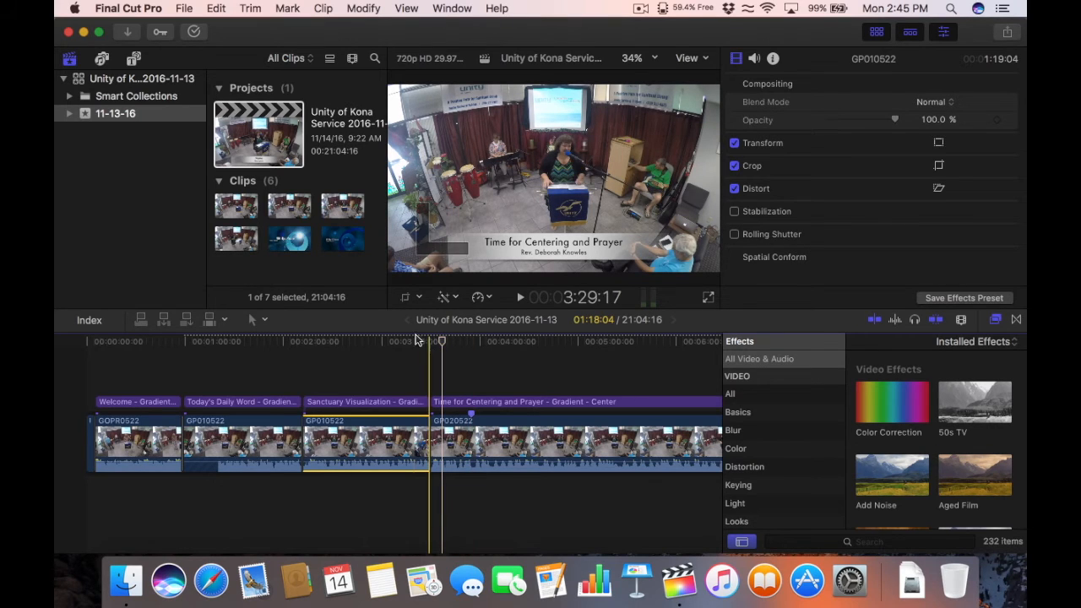
{"action": "left_click", "coordinate": [381, 342]}
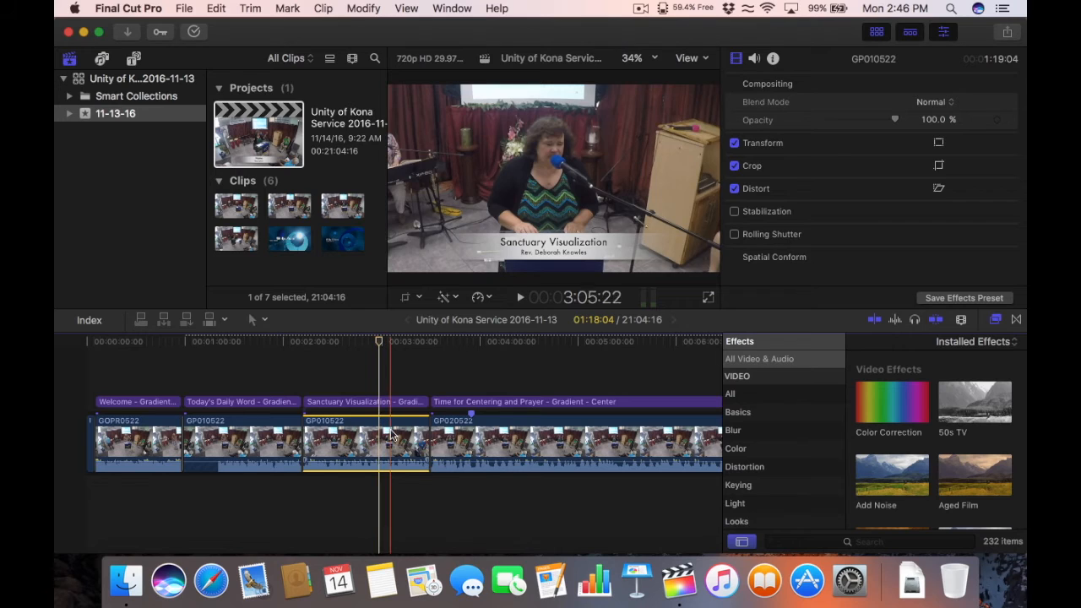
{"action": "left_click", "coordinate": [460, 434]}
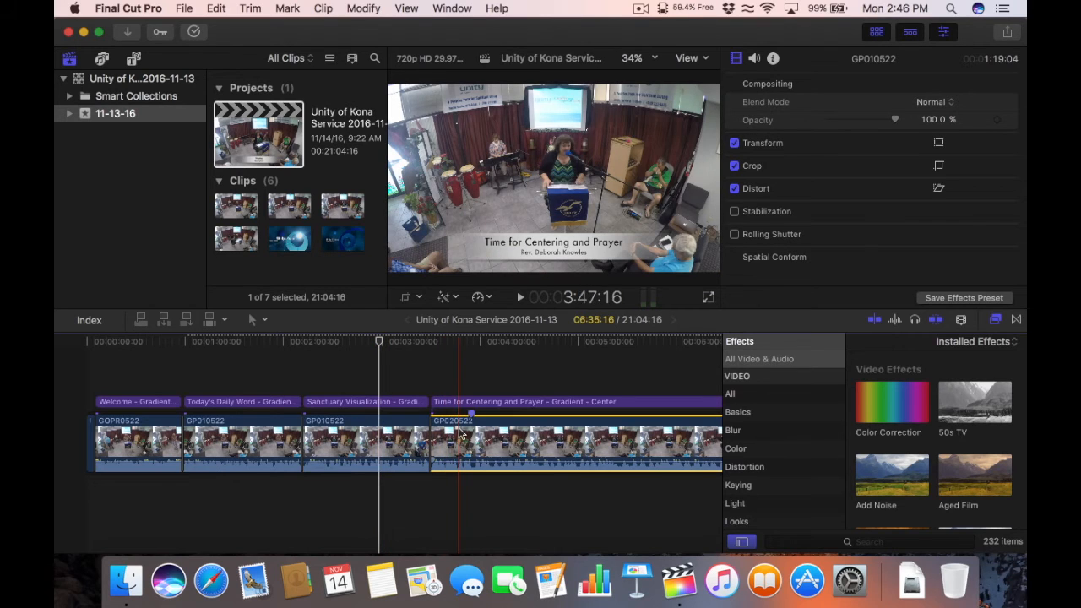
{"action": "left_click", "coordinate": [459, 343]}
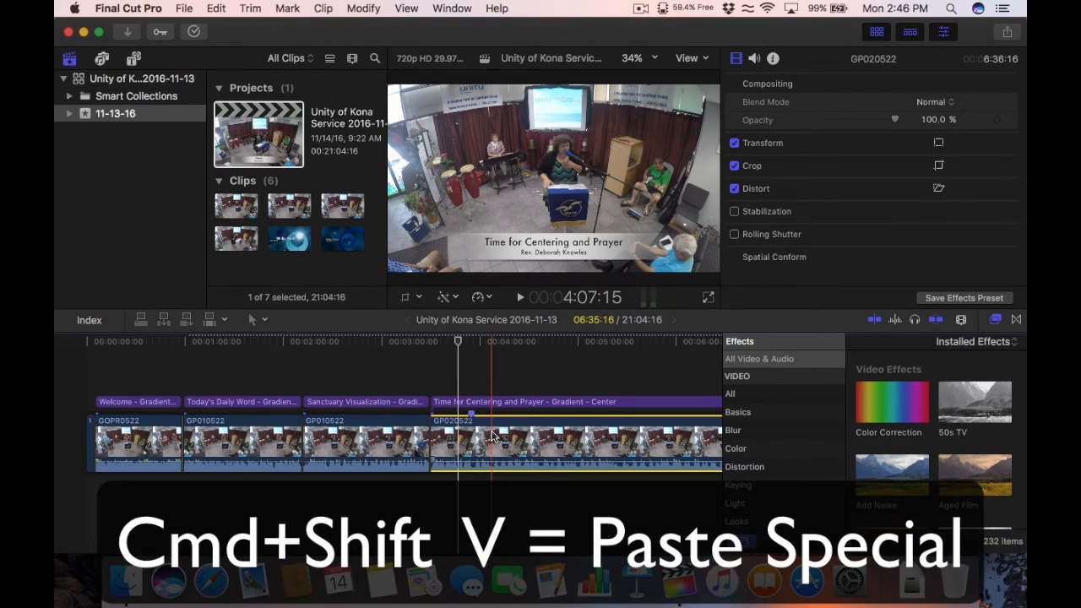
{"action": "key", "text": "super+shift+v"}
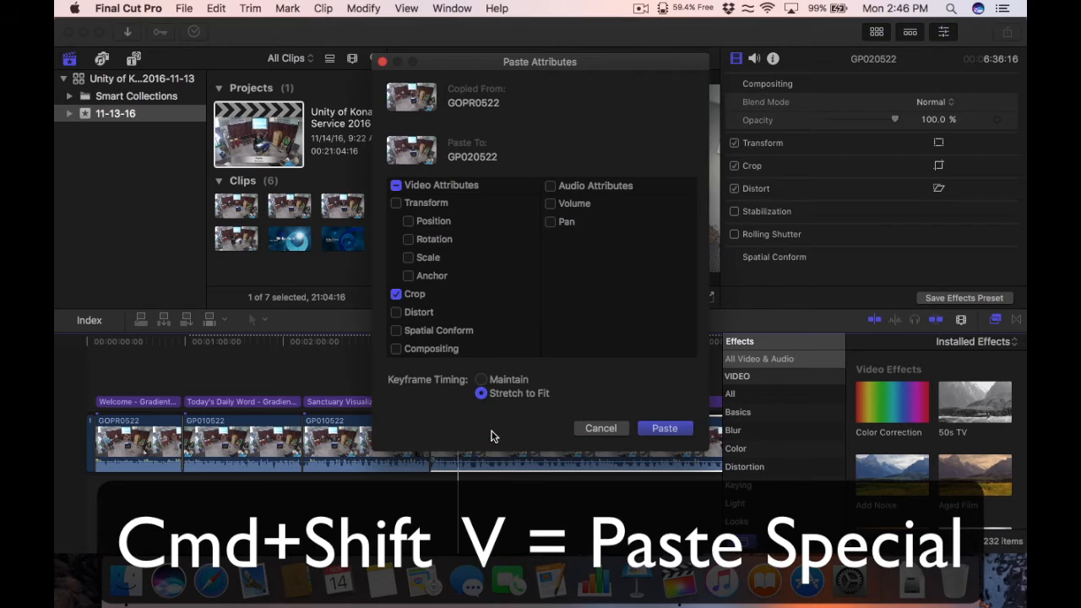
{"action": "left_click", "coordinate": [662, 430]}
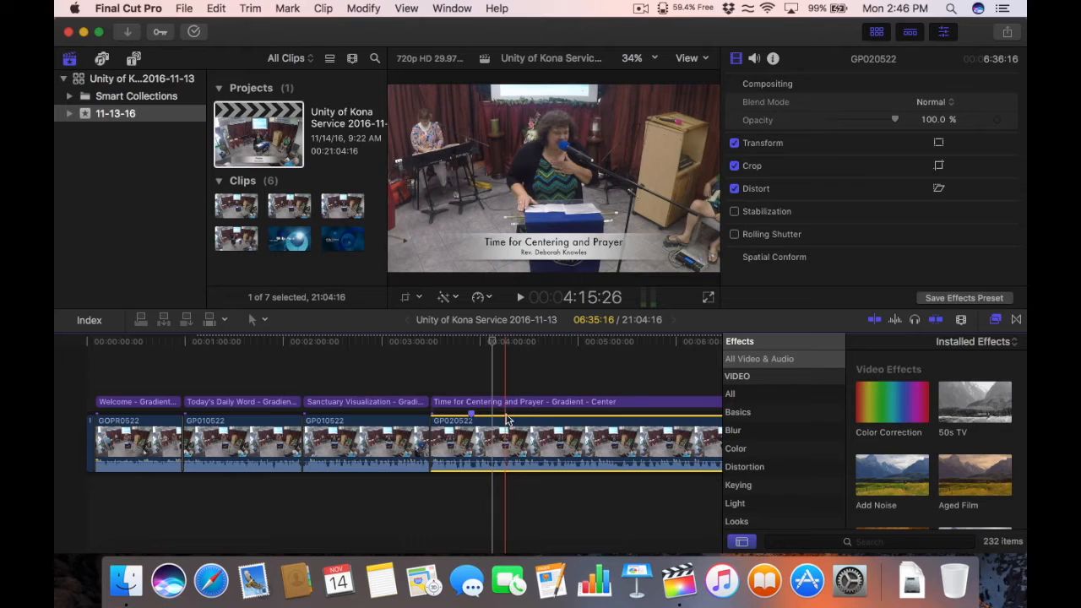
{"action": "left_click", "coordinate": [941, 165]}
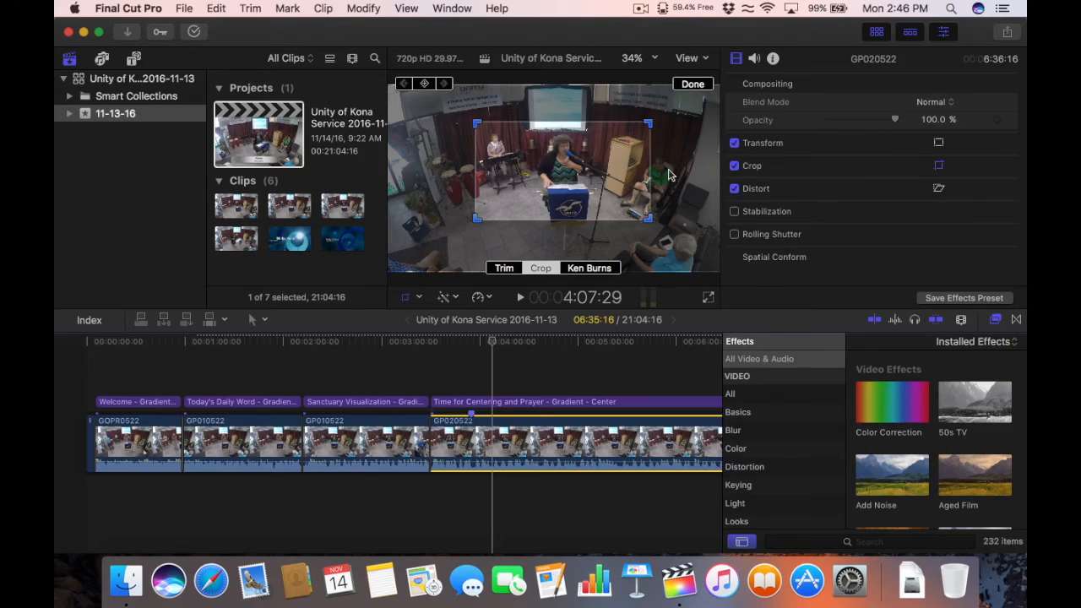
Step: Nudge GP020522's crop rectangle left and up, then apply the crop
{"action": "left_click_drag", "start_coordinate": [639, 182], "coordinate": [600, 196]}
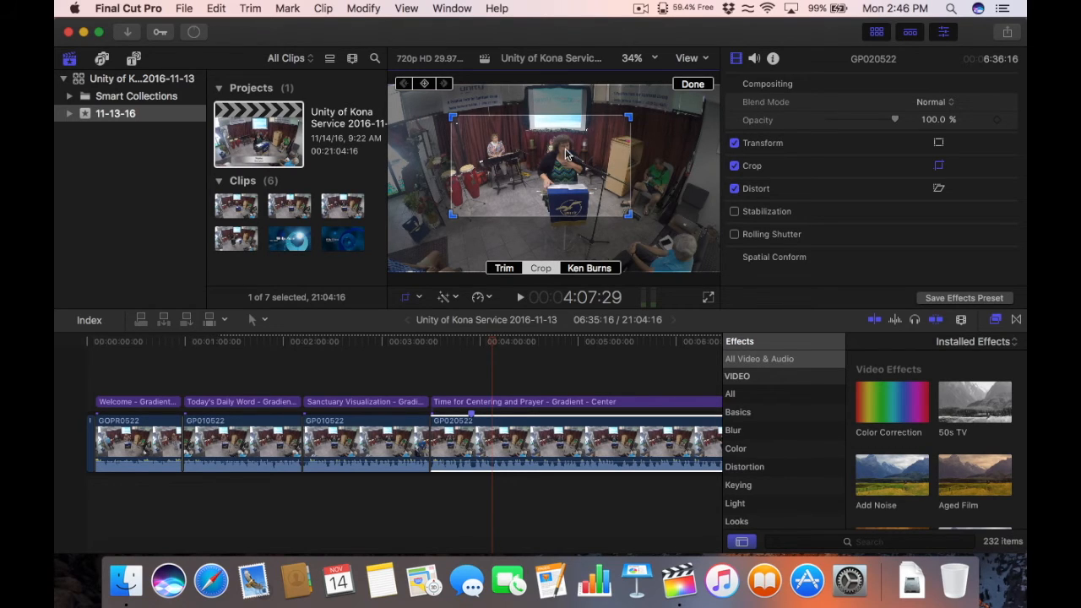
{"action": "left_click", "coordinate": [693, 85]}
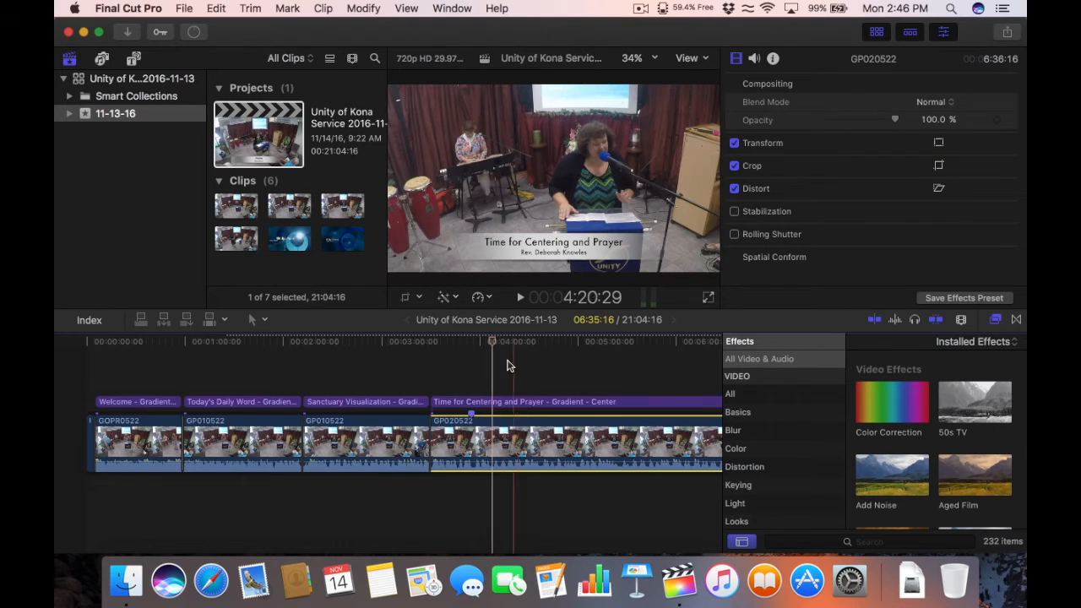
Step: Preview the cropped Time for Centering and Prayer section, then select the GP030522 sermon clip
{"action": "left_click", "coordinate": [410, 343]}
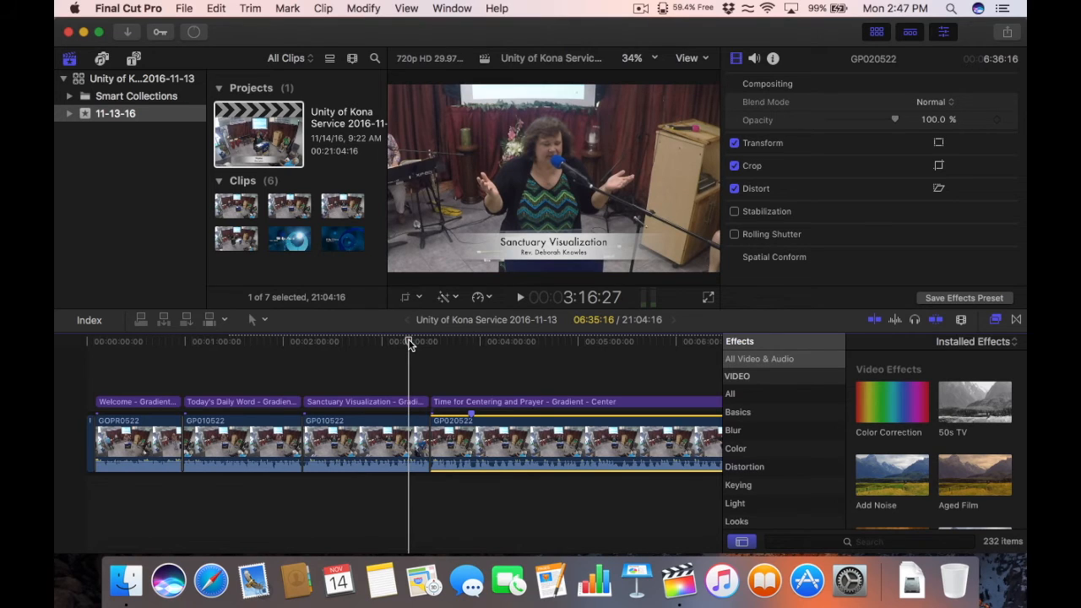
{"action": "left_click", "coordinate": [471, 343]}
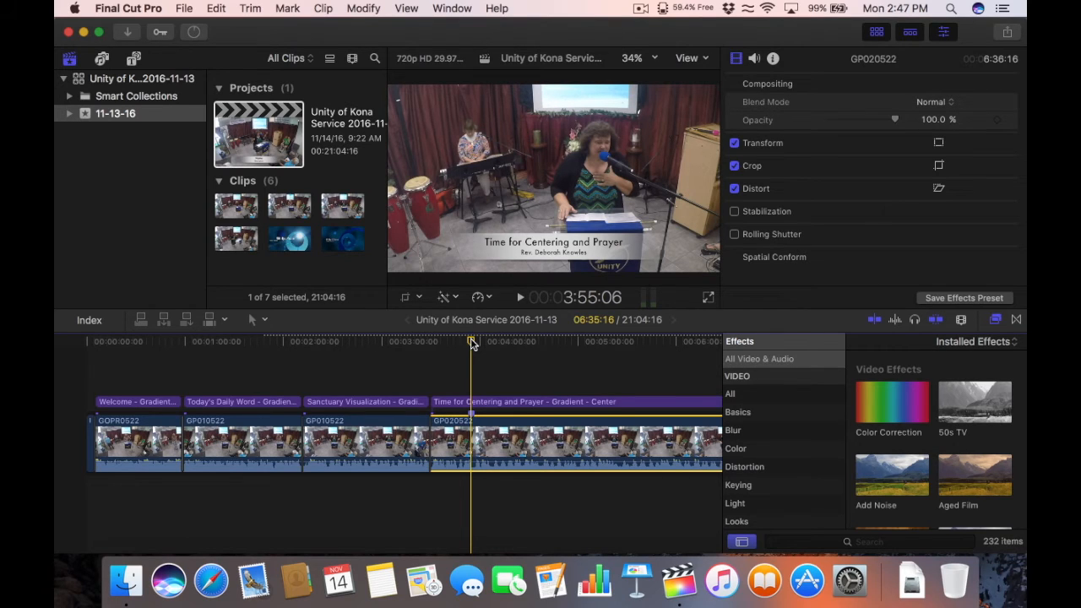
{"action": "key", "text": "super+minus"}
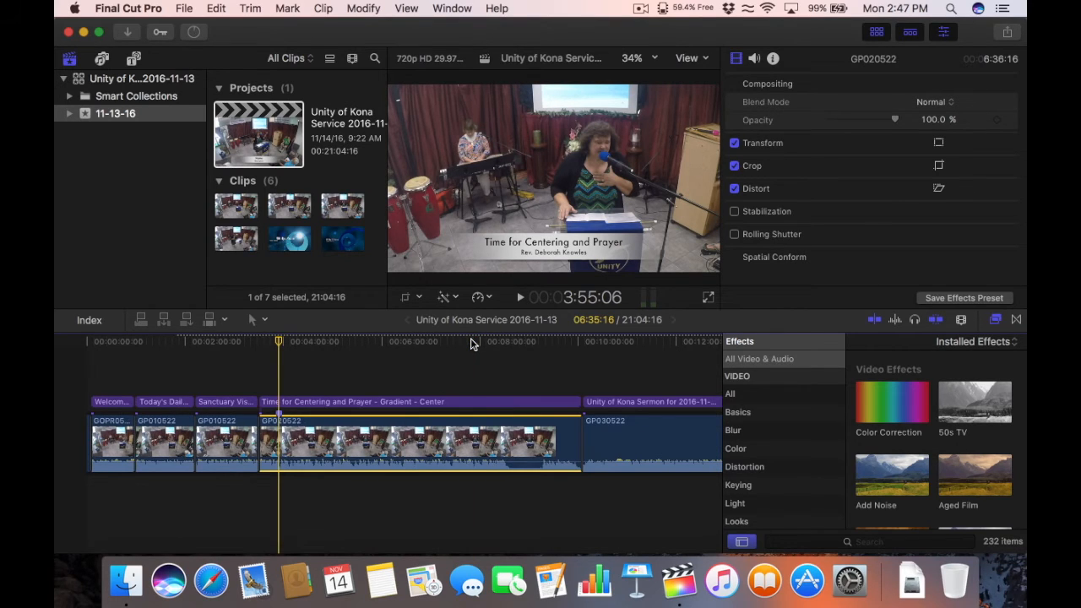
{"action": "left_click", "coordinate": [491, 341]}
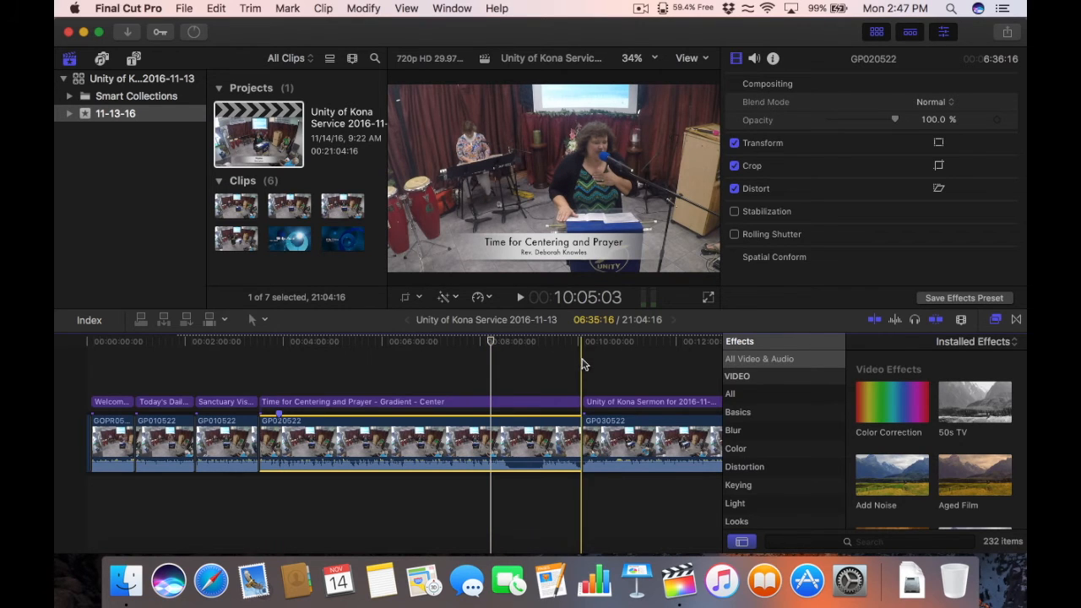
{"action": "left_click", "coordinate": [620, 441]}
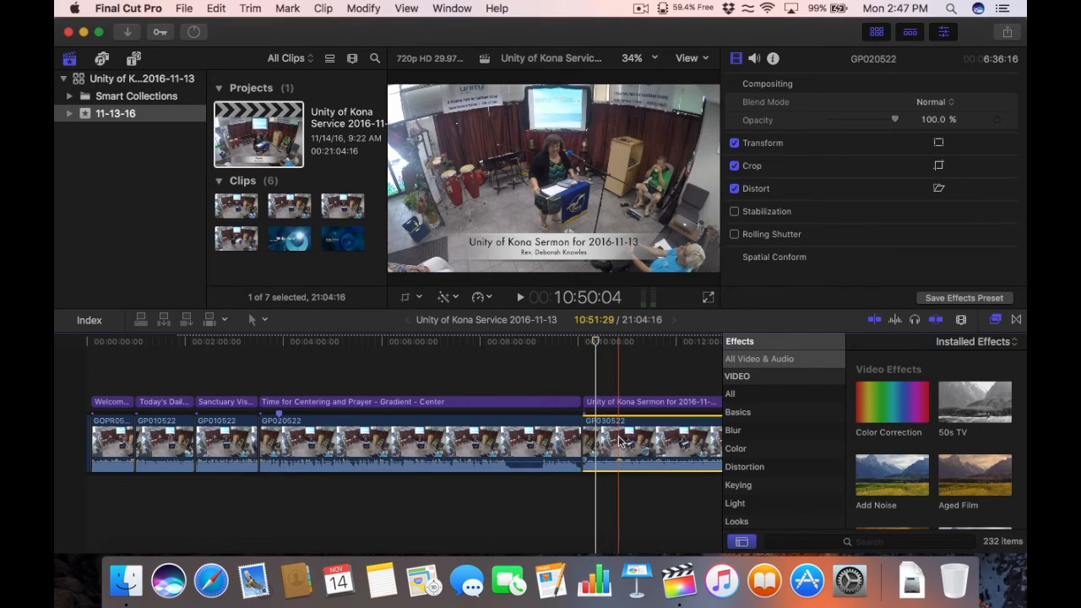
Step: Paste only the copied Crop attribute onto the GP030522 sermon clip
{"action": "left_click", "coordinate": [606, 343]}
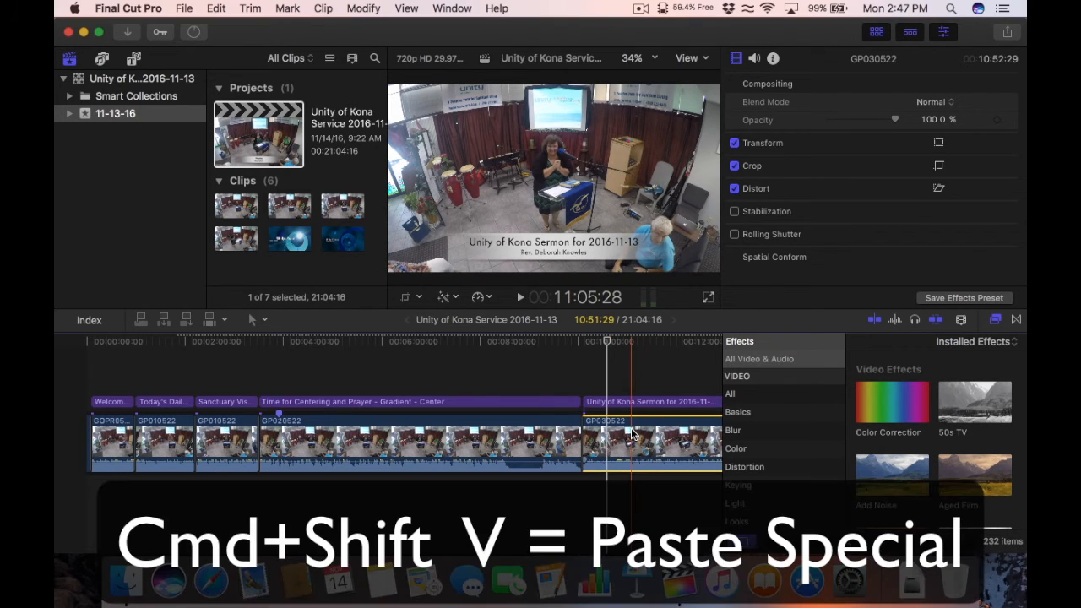
{"action": "key", "text": "cmd+shift+v"}
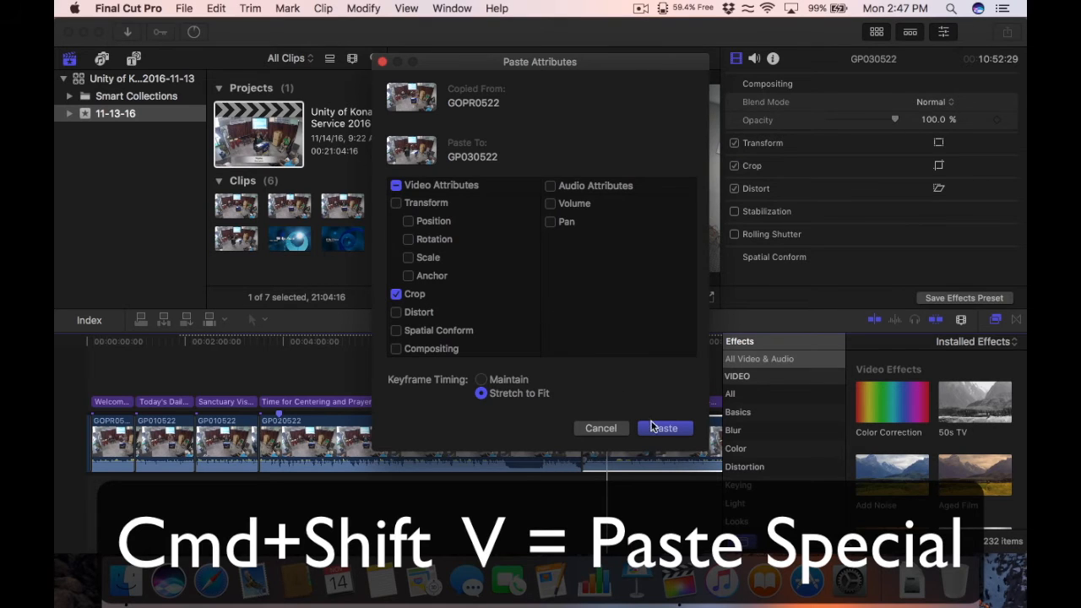
{"action": "left_click", "coordinate": [654, 428]}
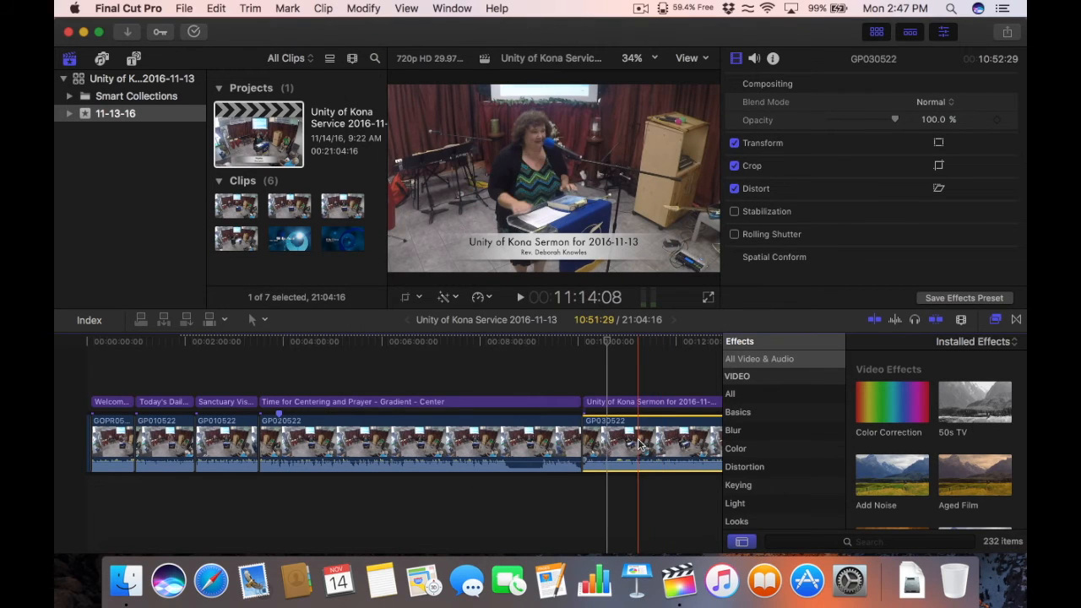
Step: Reposition the sermon clip's crop rectangle to frame the speaker, then apply it
{"action": "left_click", "coordinate": [623, 445]}
{"action": "left_click", "coordinate": [939, 167]}
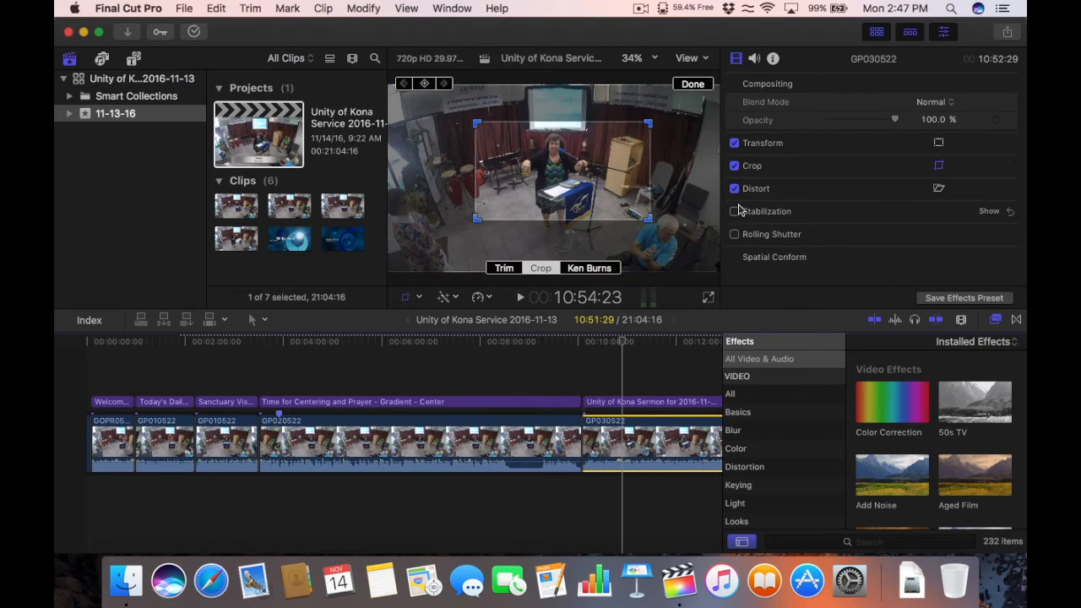
{"action": "mouse_move", "coordinate": [603, 192]}
{"action": "left_mouse_down"}
{"action": "mouse_move", "coordinate": [511, 217]}
{"action": "mouse_move", "coordinate": [615, 203]}
{"action": "mouse_move", "coordinate": [635, 221]}
{"action": "mouse_move", "coordinate": [557, 197]}
{"action": "mouse_move", "coordinate": [654, 256]}
{"action": "mouse_move", "coordinate": [615, 221]}
{"action": "mouse_move", "coordinate": [583, 214]}
{"action": "mouse_move", "coordinate": [602, 211]}
{"action": "left_mouse_up"}
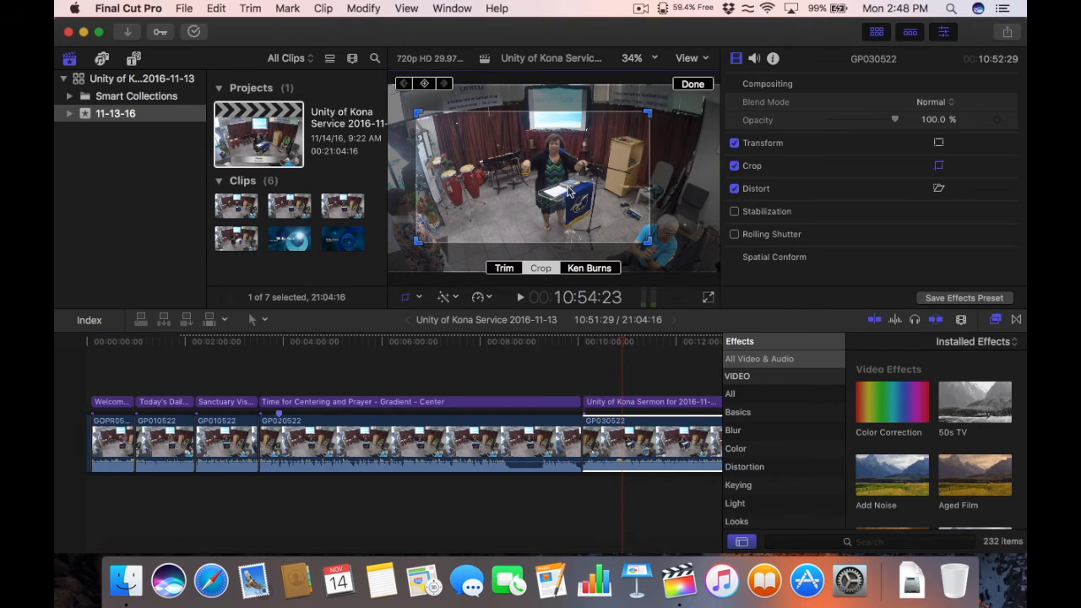
{"action": "left_click_drag", "start_coordinate": [570, 192], "coordinate": [571, 190]}
{"action": "left_click", "coordinate": [694, 83]}
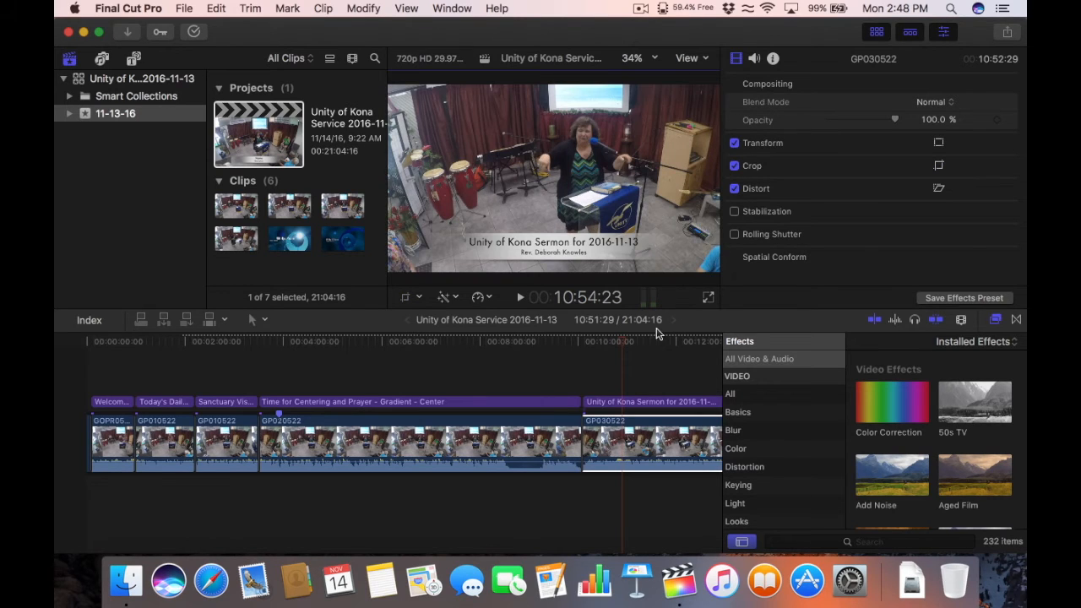
{"action": "left_click", "coordinate": [653, 380]}
{"action": "left_click_drag", "start_coordinate": [651, 341], "coordinate": [572, 344]}
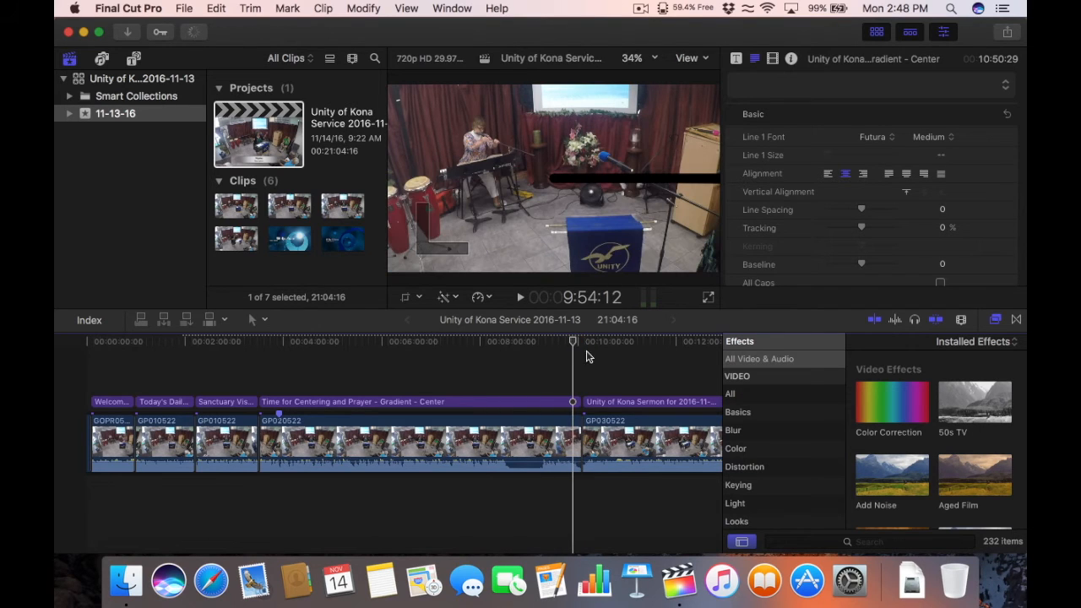
{"action": "key", "text": "super+equal"}
{"action": "key", "text": "super+equal"}
{"action": "key", "text": "super+equal"}
{"action": "key", "text": "super+equal"}
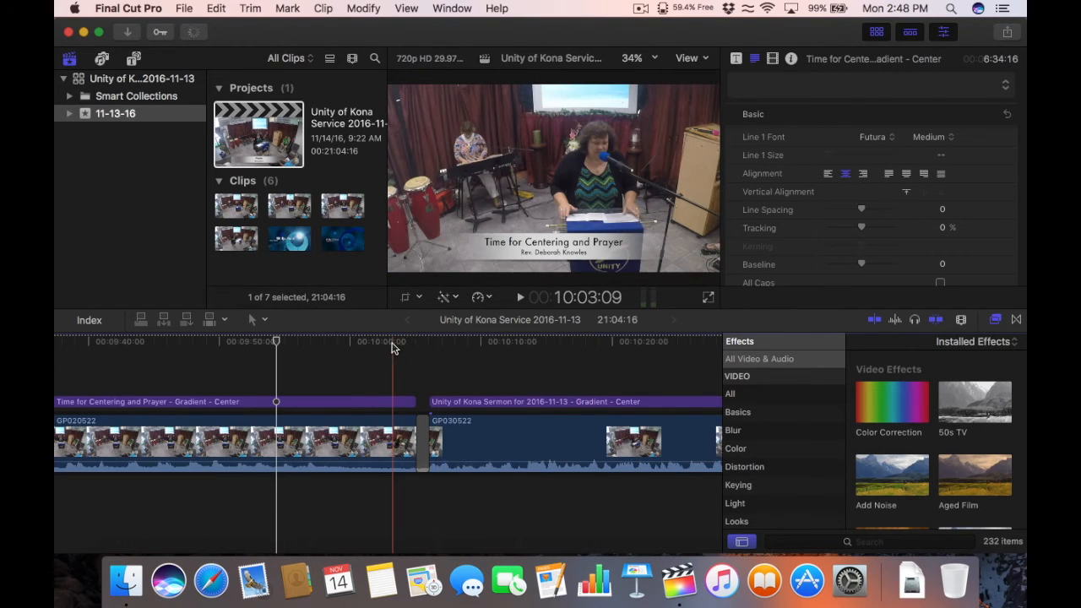
{"action": "left_click_drag", "start_coordinate": [367, 342], "coordinate": [354, 342]}
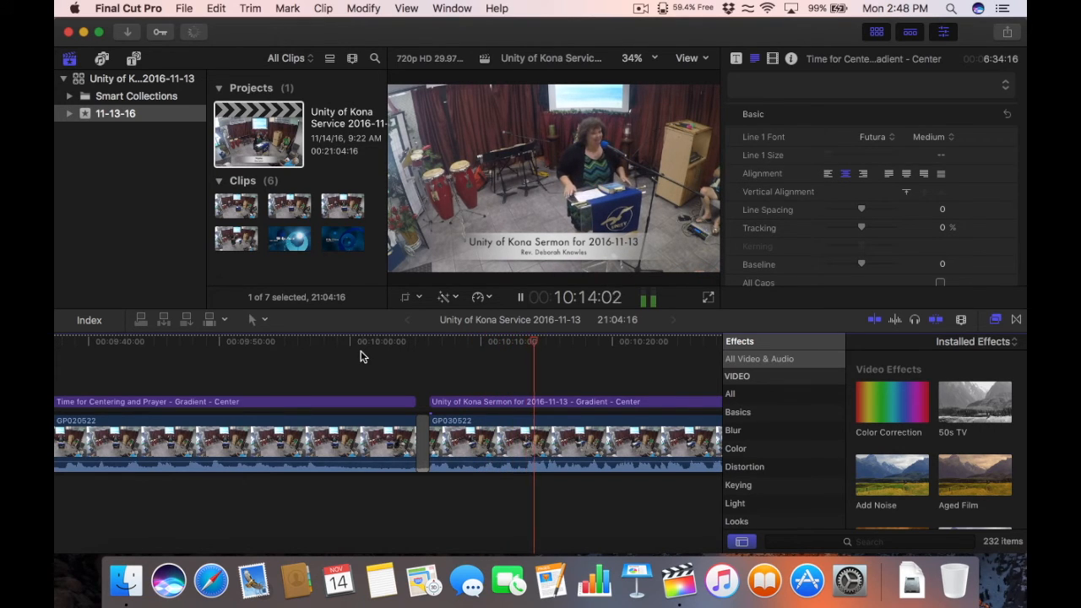
{"action": "key", "text": "space"}
{"action": "key", "text": "super+minus"}
{"action": "key", "text": "super+minus"}
{"action": "key", "text": "super+minus"}
{"action": "key", "text": "super+minus"}
{"action": "key", "text": "super+minus"}
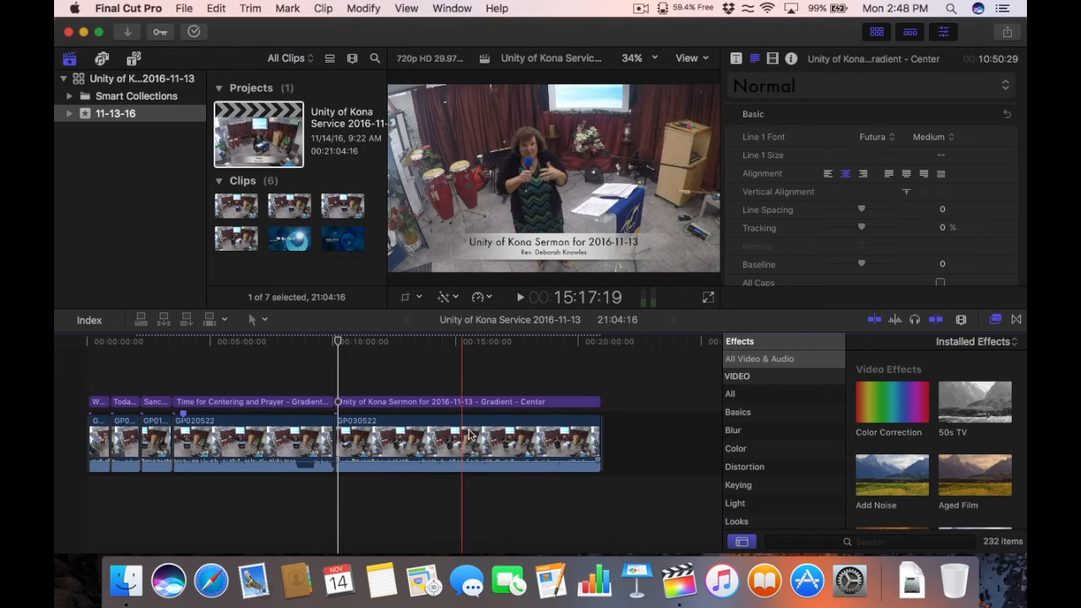
{"action": "left_click", "coordinate": [556, 343]}
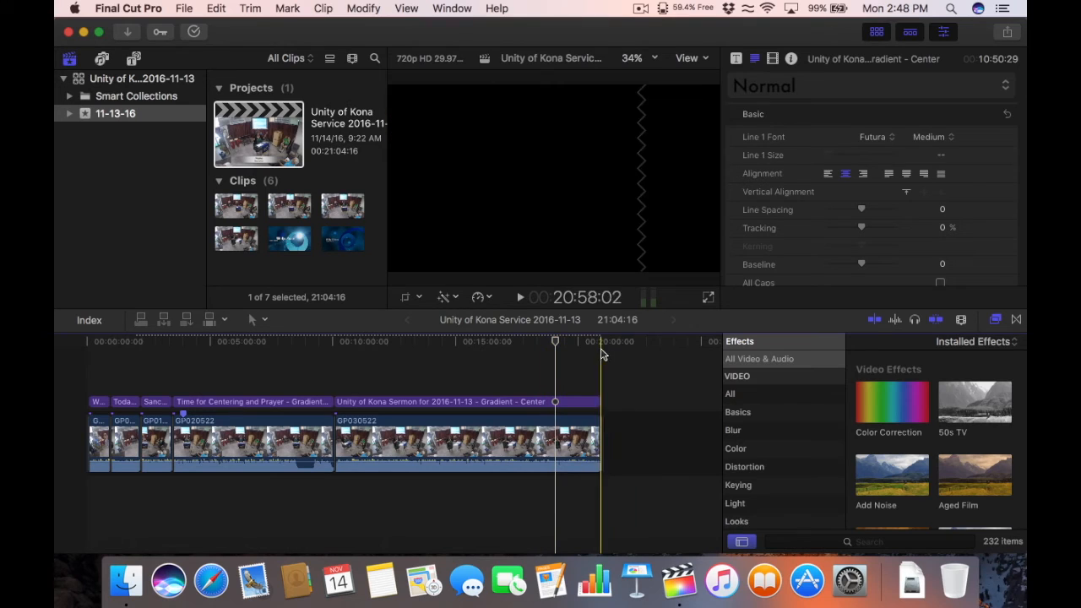
{"action": "left_click", "coordinate": [596, 342]}
{"action": "key", "text": "super+equal"}
{"action": "key", "text": "super+equal"}
{"action": "key", "text": "super+equal"}
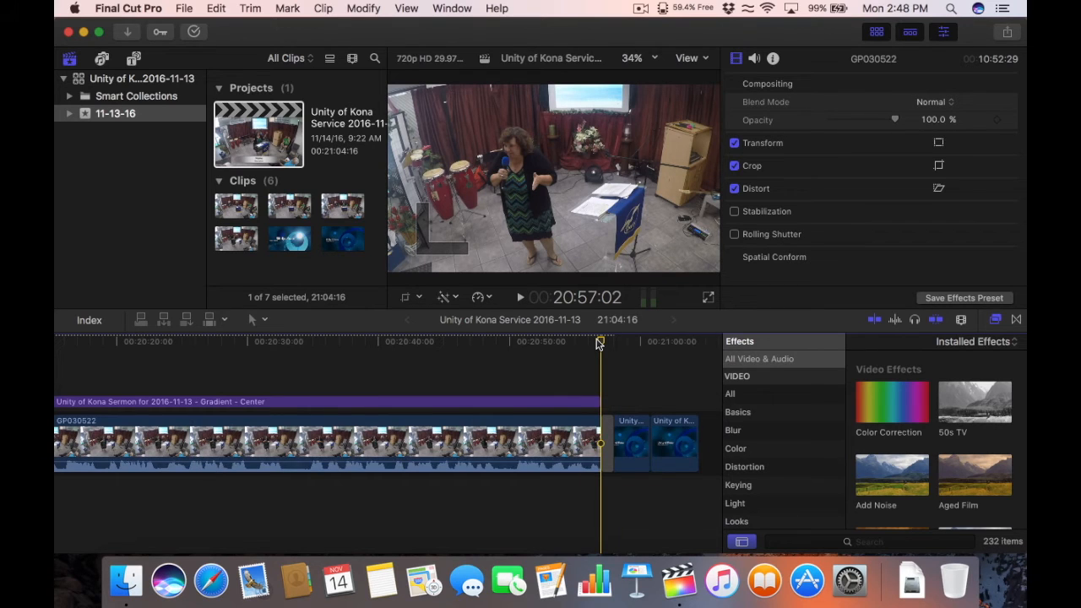
{"action": "key", "text": "super+minus"}
{"action": "key", "text": "super+minus"}
{"action": "key", "text": "super+minus"}
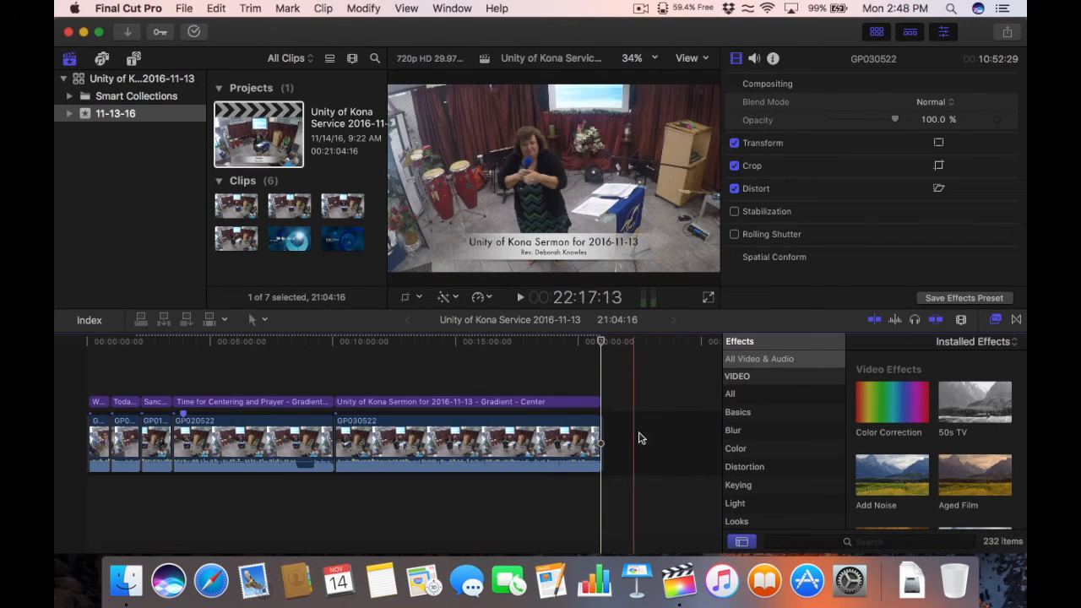
{"action": "left_click", "coordinate": [524, 435]}
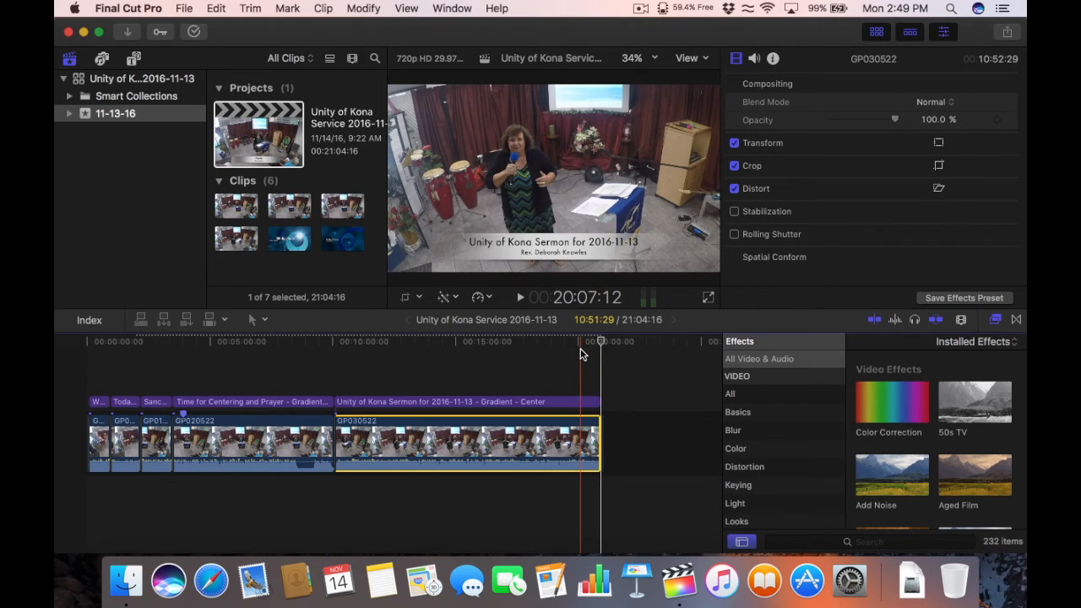
Step: Adjust the timeline zoom and play the service from the project start
{"action": "left_click_drag", "start_coordinate": [528, 345], "coordinate": [485, 346]}
{"action": "key", "text": "super+minus"}
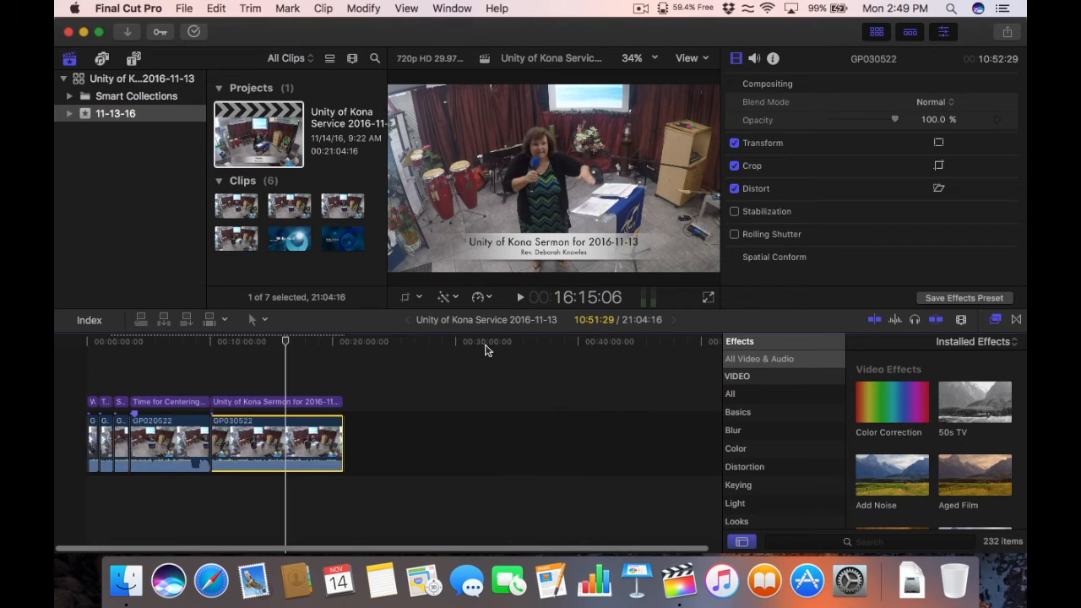
{"action": "key", "text": "super+minus"}
{"action": "key", "text": "super+equal"}
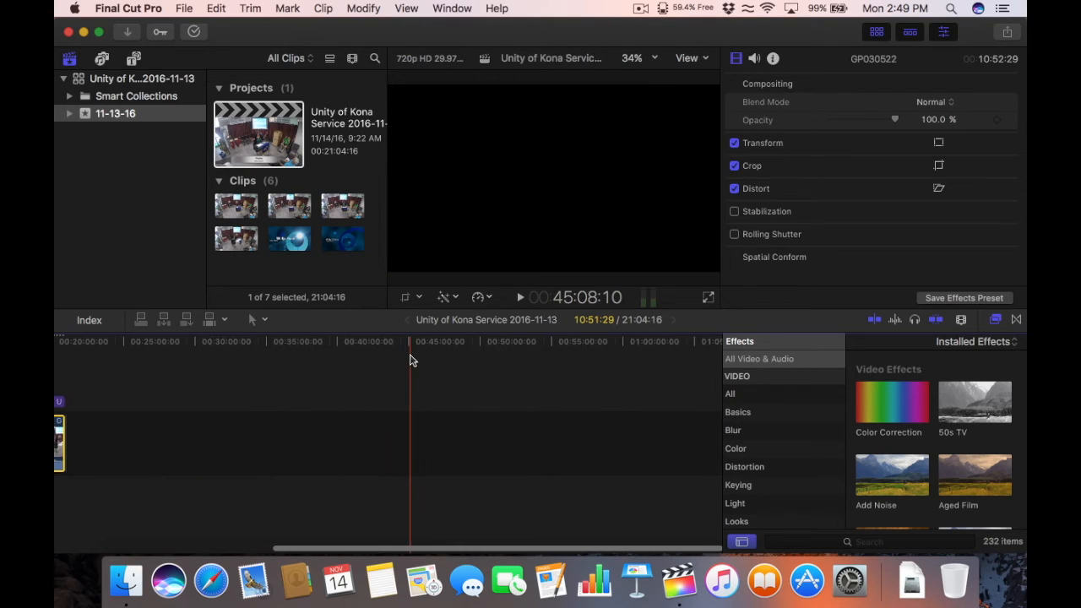
{"action": "scroll", "coordinate": [412, 360], "scroll_direction": "left", "scroll_amount": 10}
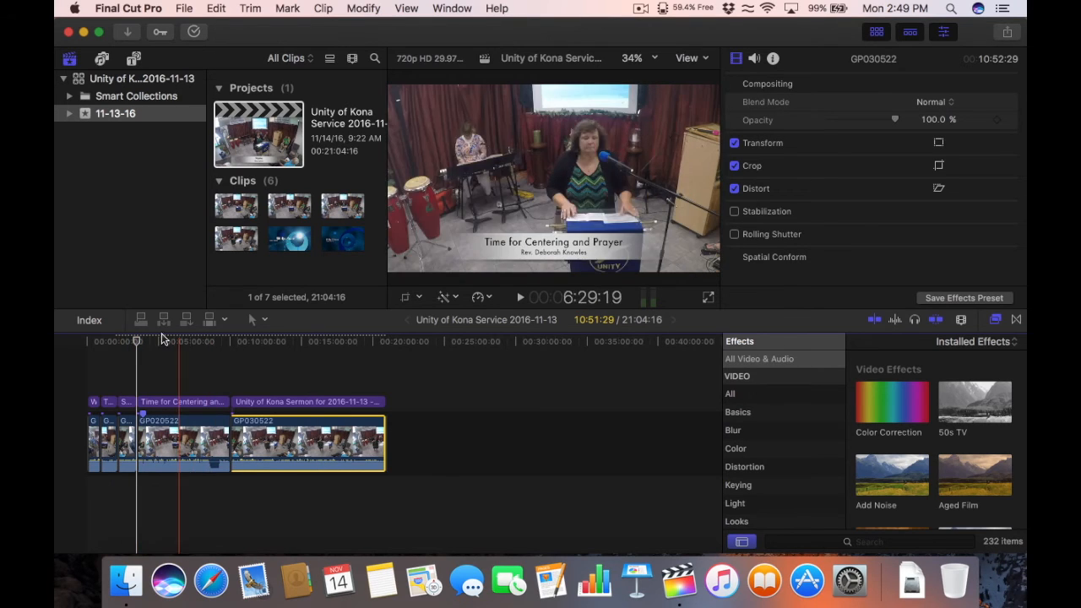
{"action": "left_click", "coordinate": [88, 342]}
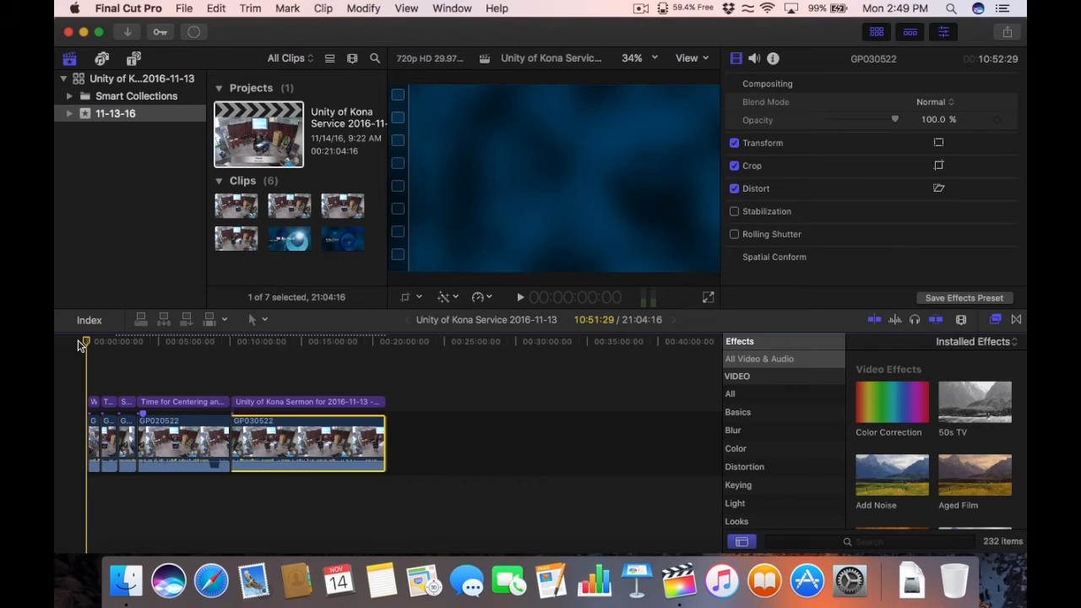
{"action": "key", "text": "space"}
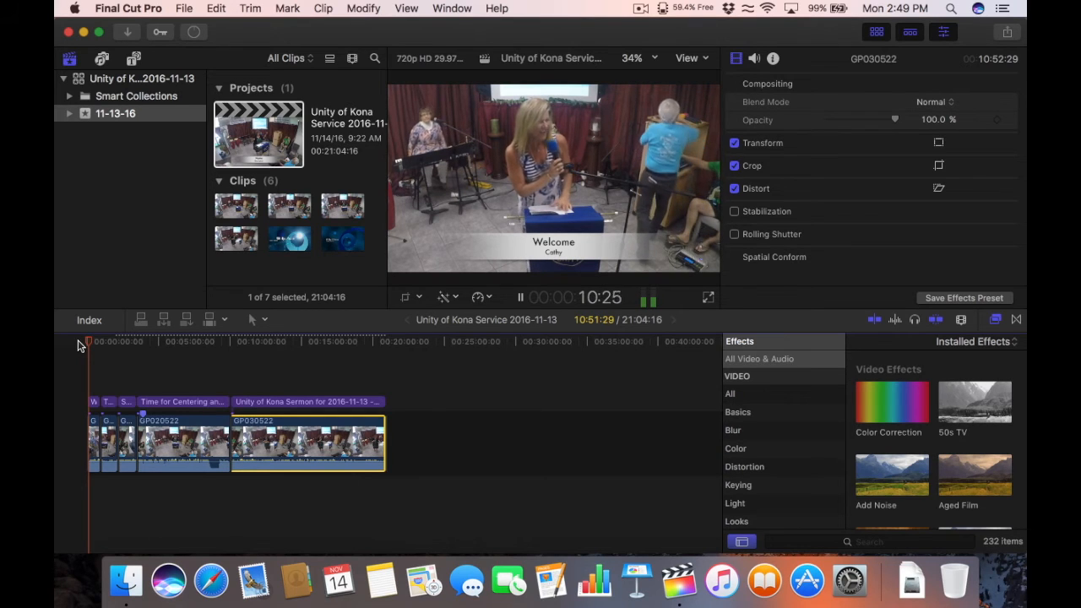
Step: Replay the opening Welcome section's lower-thirds, then fit the whole project in the timeline
{"action": "key", "text": "super+equal"}
{"action": "key", "text": "super+equal"}
{"action": "key", "text": "super+equal"}
{"action": "key", "text": "super+equal"}
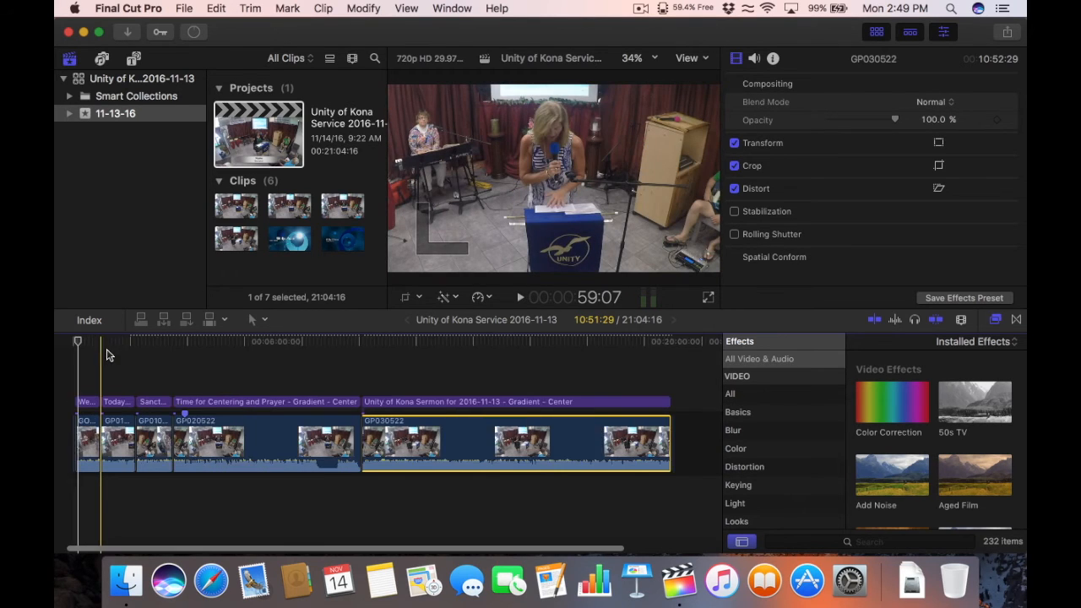
{"action": "left_click_drag", "start_coordinate": [94, 342], "coordinate": [98, 341]}
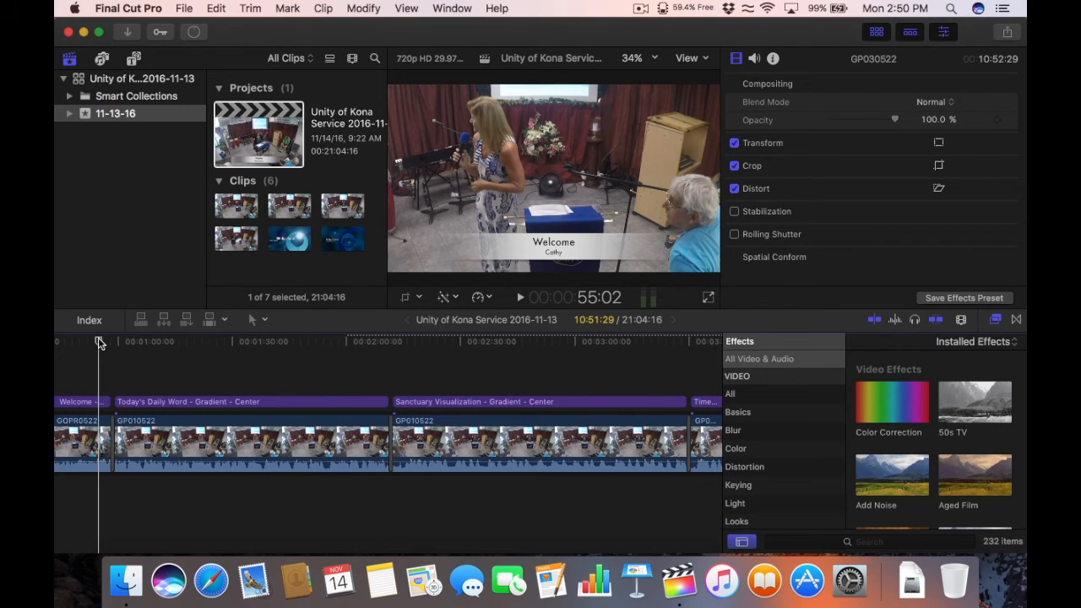
{"action": "key", "text": "space"}
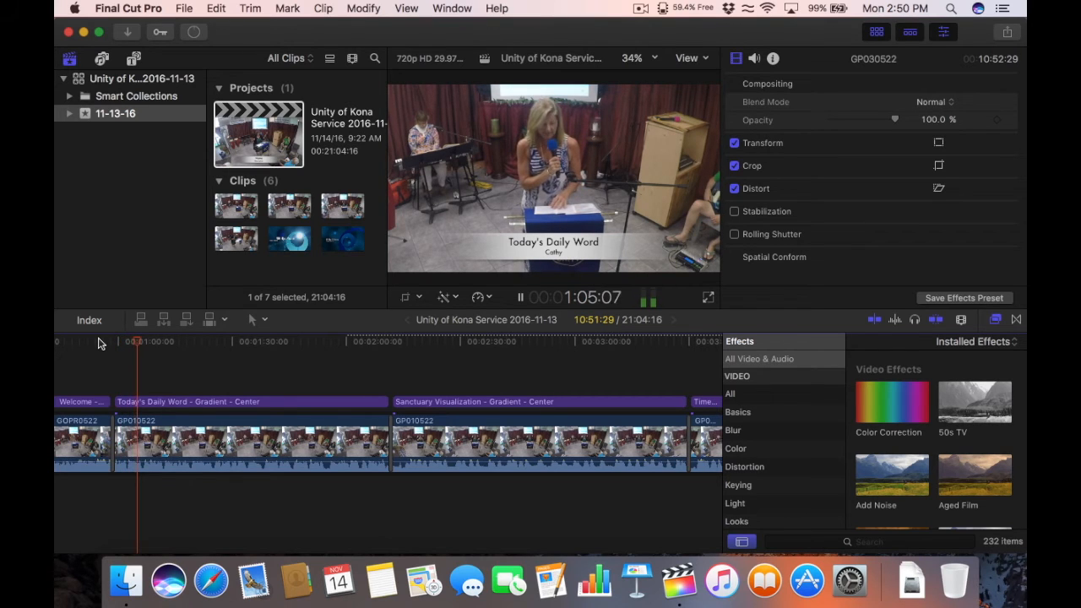
{"action": "key", "text": "space"}
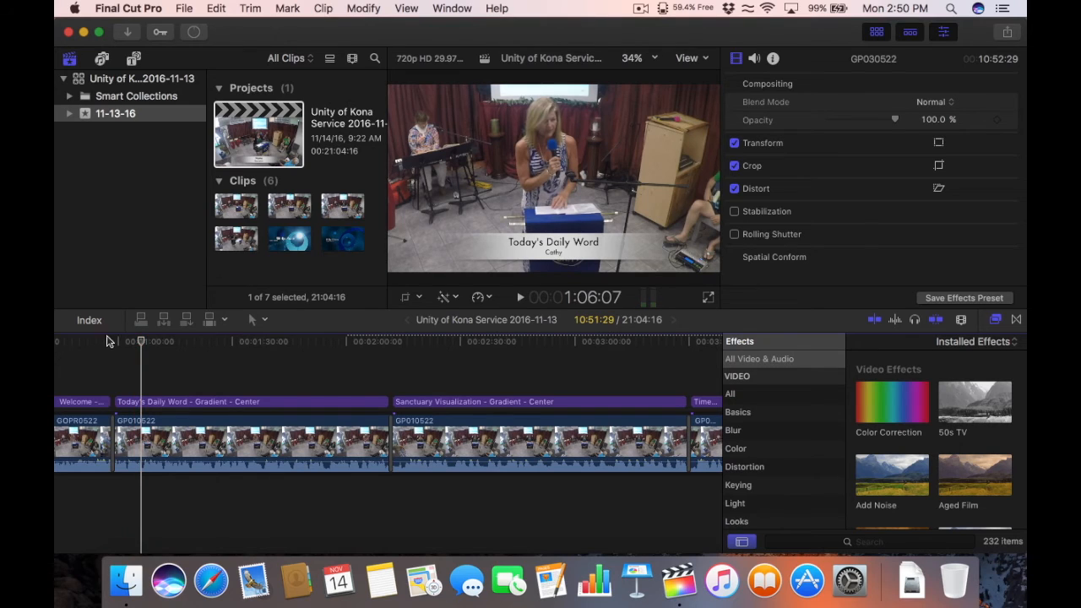
{"action": "left_click", "coordinate": [376, 342]}
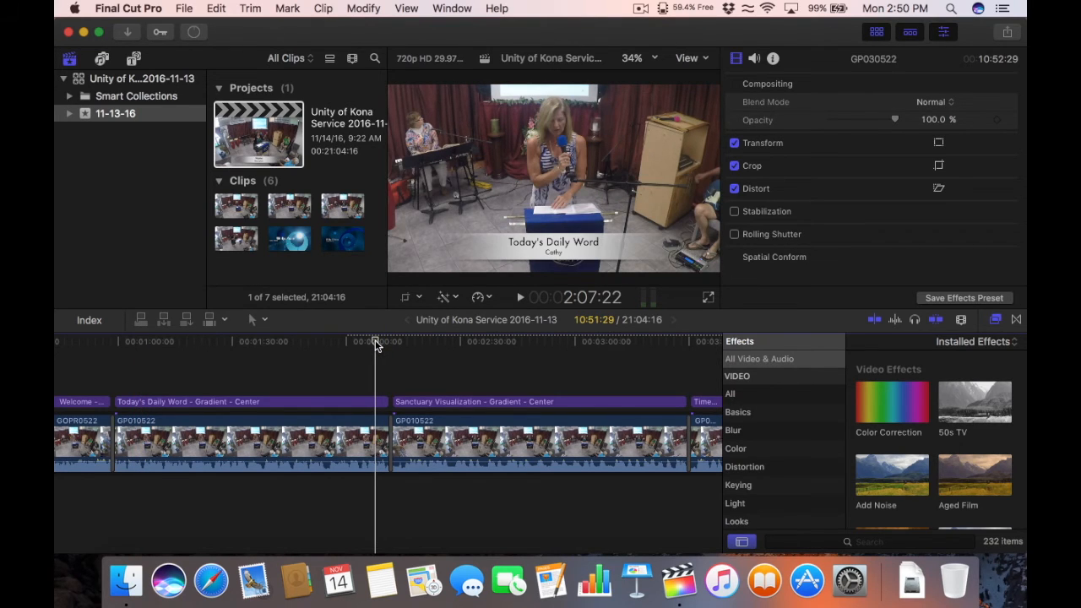
{"action": "key", "text": "super+minus"}
{"action": "key", "text": "super+minus"}
{"action": "key", "text": "super+minus"}
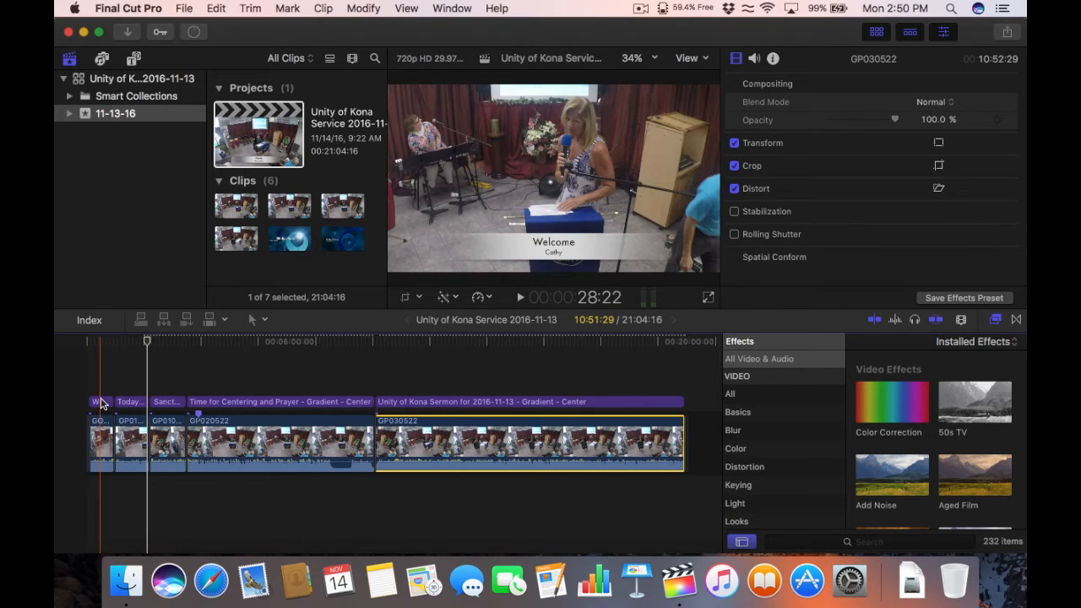
{"action": "left_click", "coordinate": [102, 402]}
{"action": "left_click", "coordinate": [130, 402]}
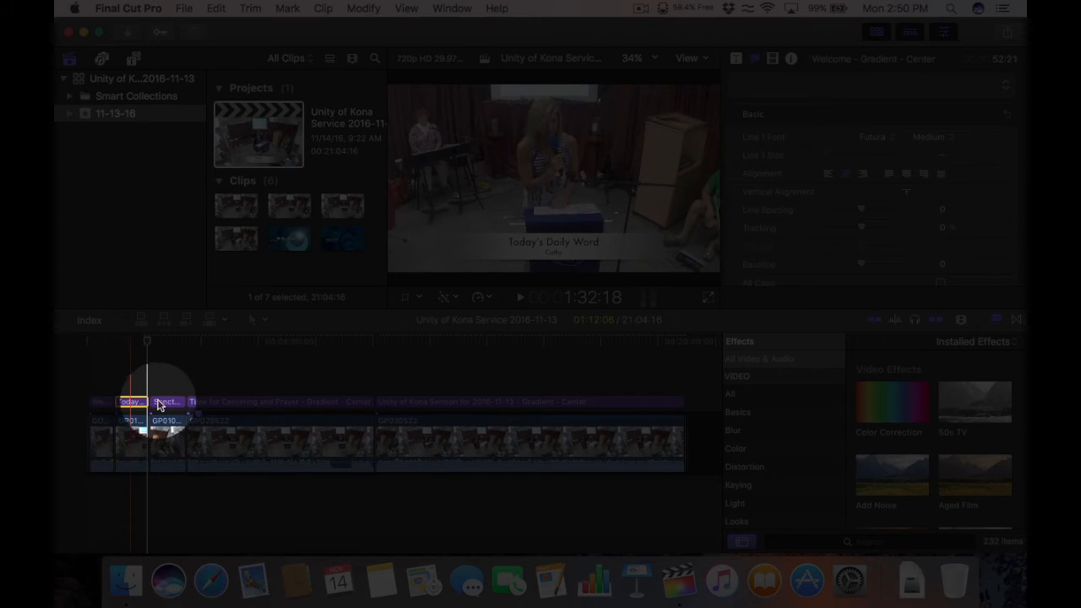
{"action": "left_click", "coordinate": [168, 402]}
{"action": "left_click", "coordinate": [212, 402]}
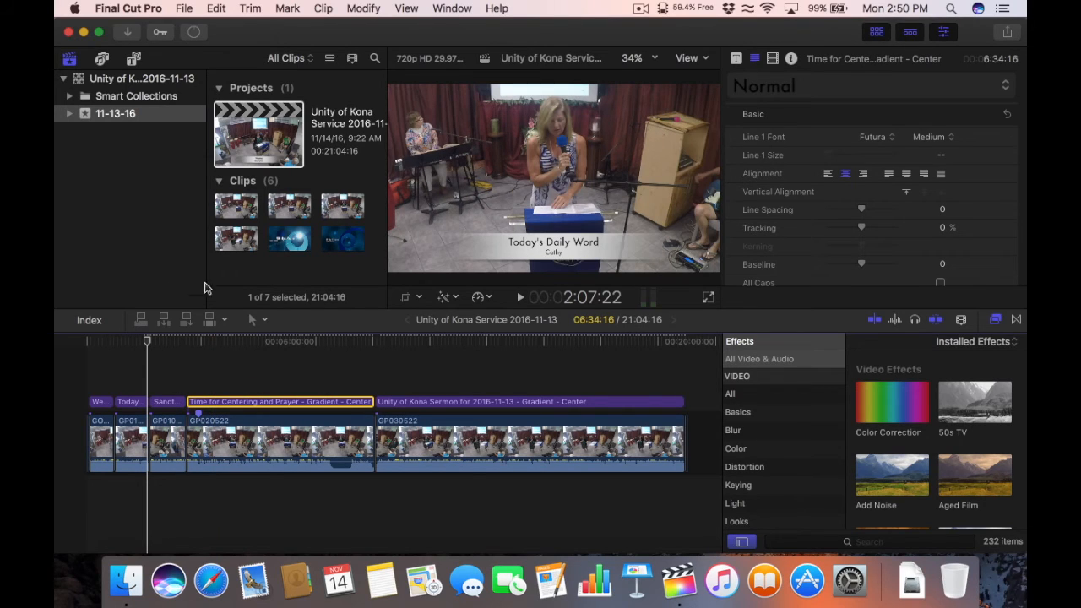
{"action": "left_click", "coordinate": [100, 343]}
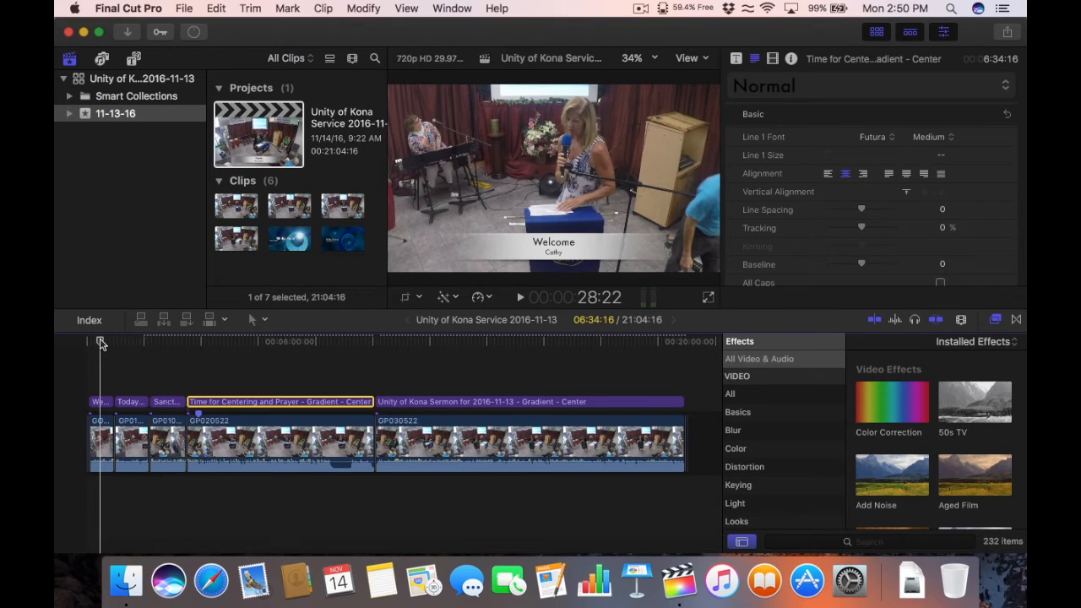
{"action": "left_click", "coordinate": [126, 342]}
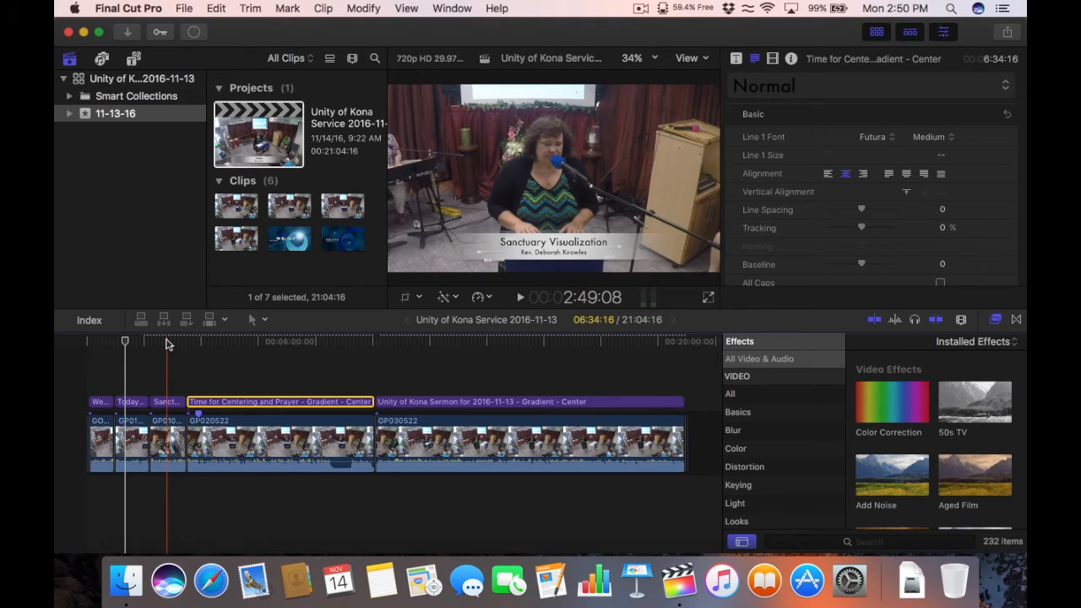
{"action": "left_click", "coordinate": [215, 342]}
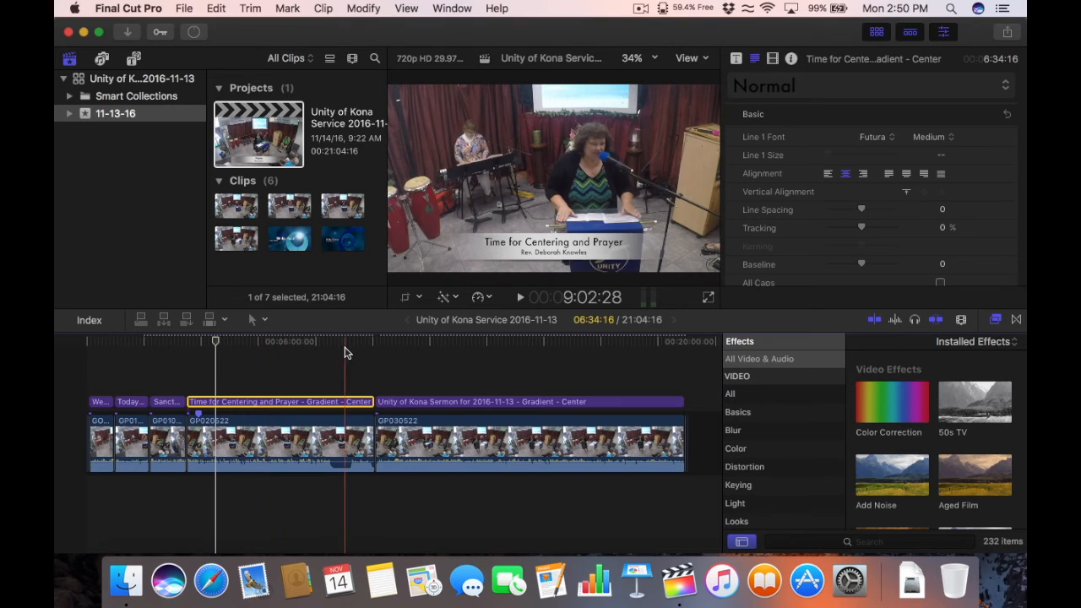
{"action": "left_click", "coordinate": [406, 342]}
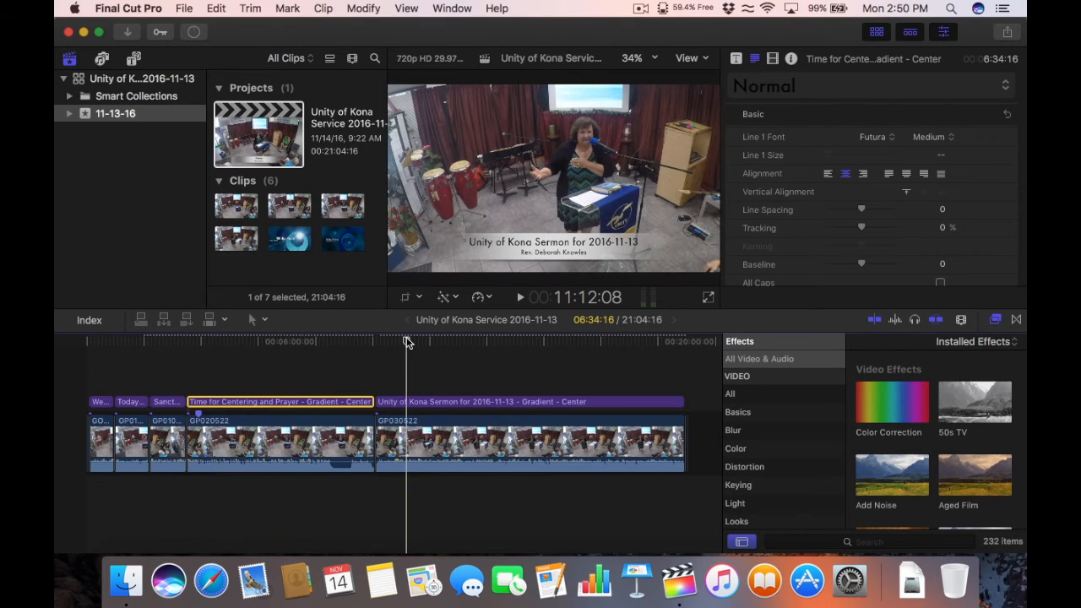
{"action": "left_click", "coordinate": [447, 374]}
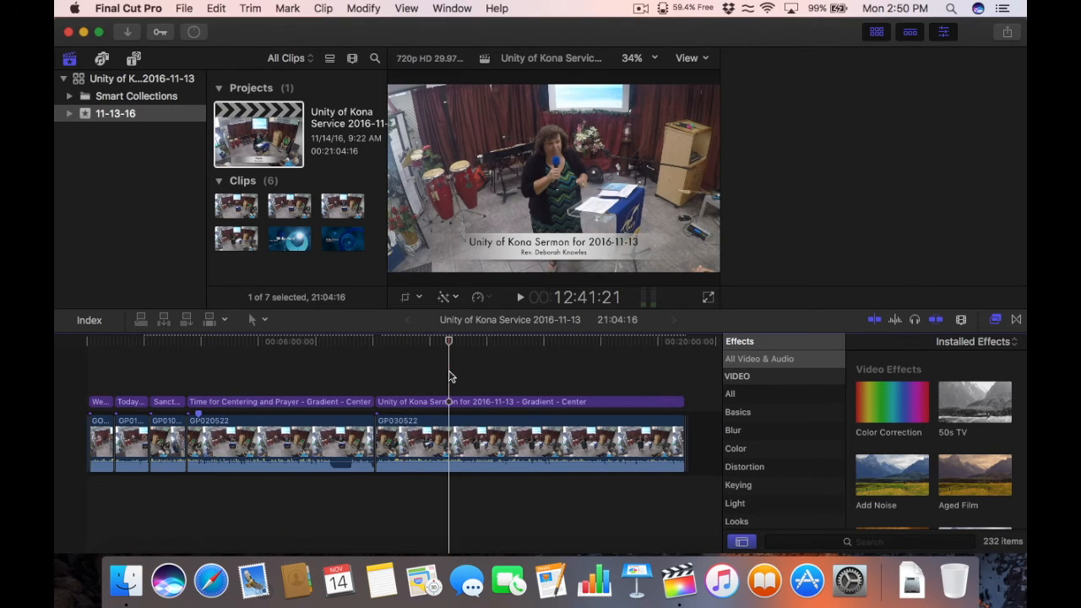
{"action": "left_click", "coordinate": [683, 343]}
{"action": "key", "text": "super+equal"}
{"action": "key", "text": "super+equal"}
{"action": "key", "text": "super+equal"}
{"action": "key", "text": "super+equal"}
{"action": "key", "text": "super+equal"}
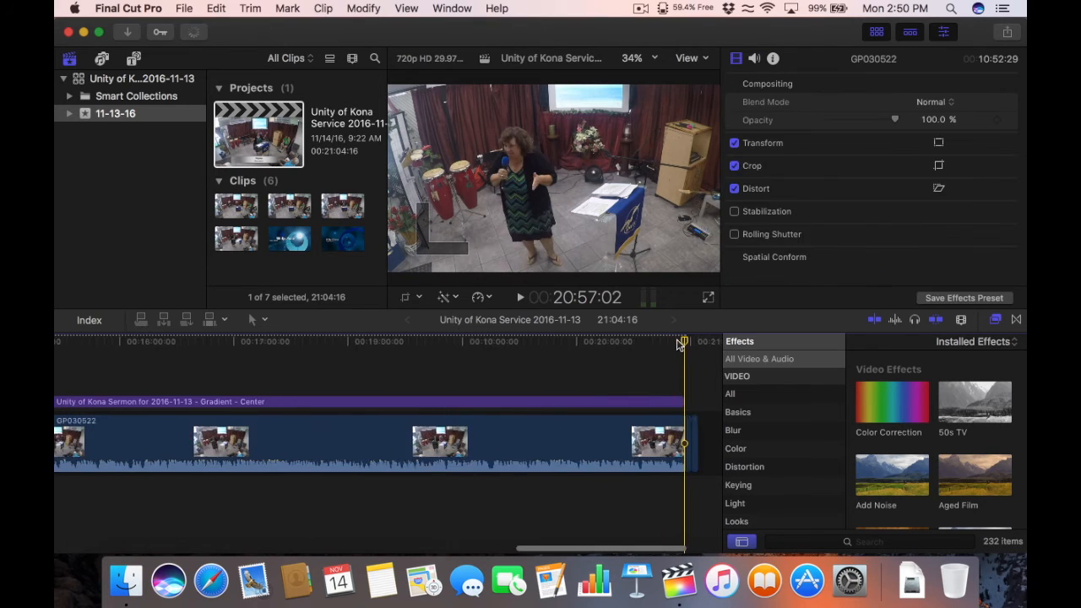
{"action": "key", "text": "super+minus"}
{"action": "key", "text": "super+minus"}
{"action": "left_click", "coordinate": [647, 344]}
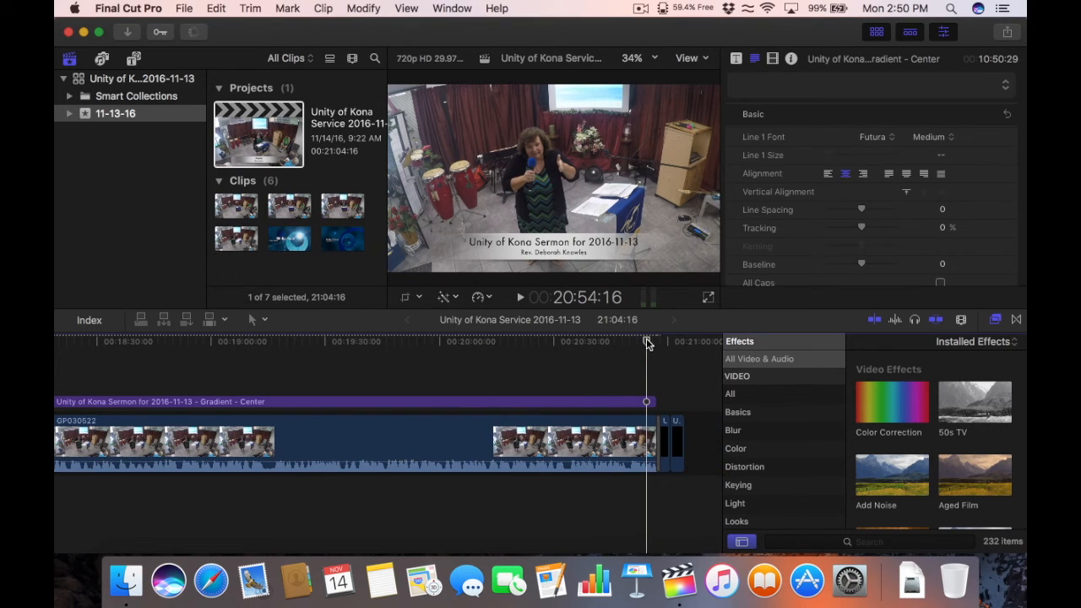
{"action": "key", "text": "space"}
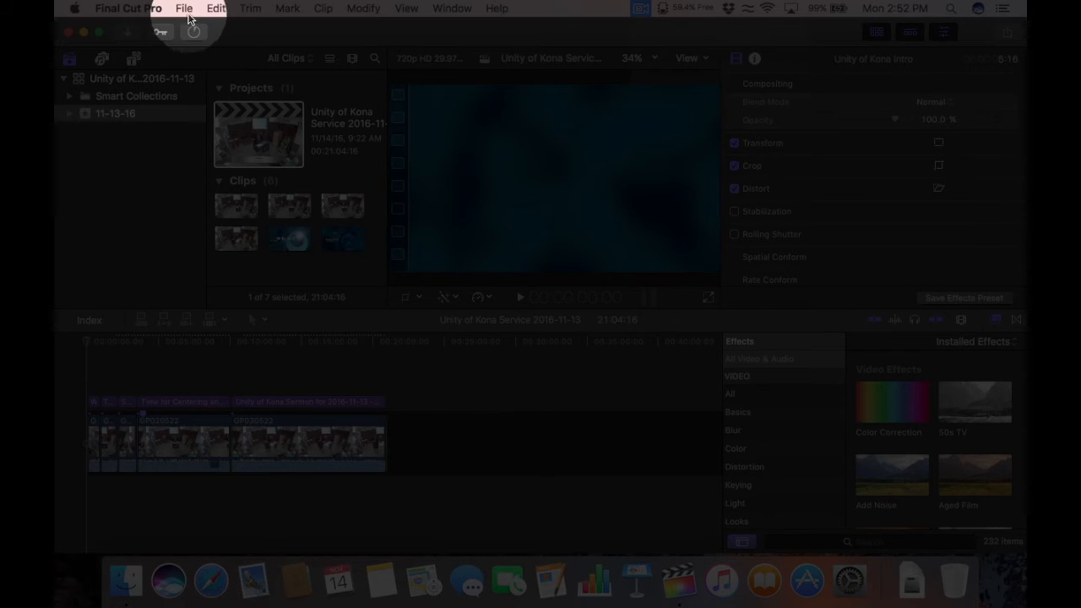
Step: Start a Share export to the Apple Devices 720p destination
{"action": "left_click", "coordinate": [184, 8]}
{"action": "mouse_move", "coordinate": [211, 161]}
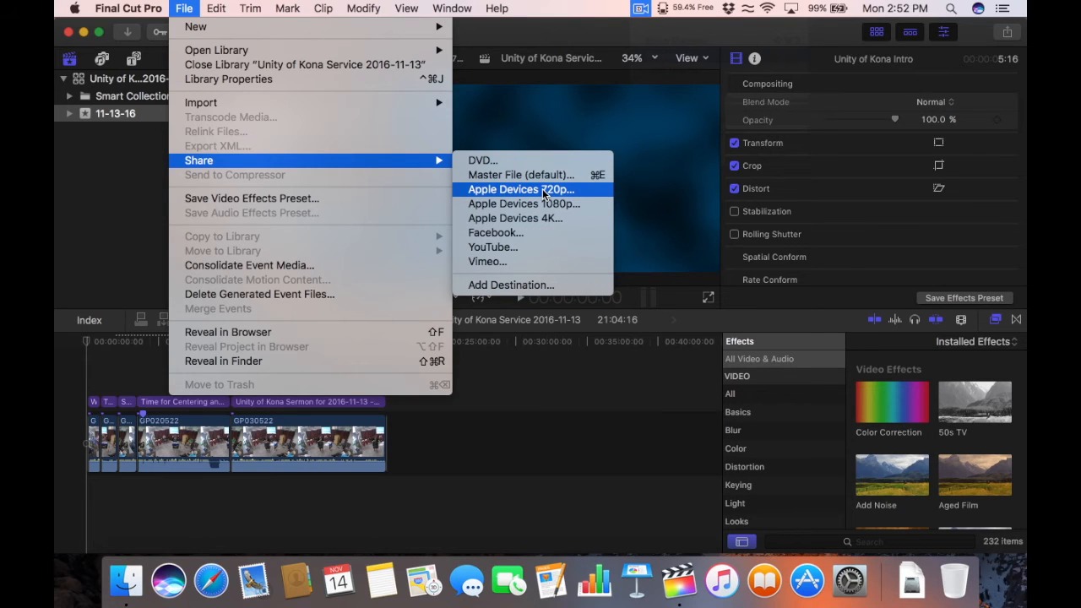
{"action": "left_click", "coordinate": [543, 190]}
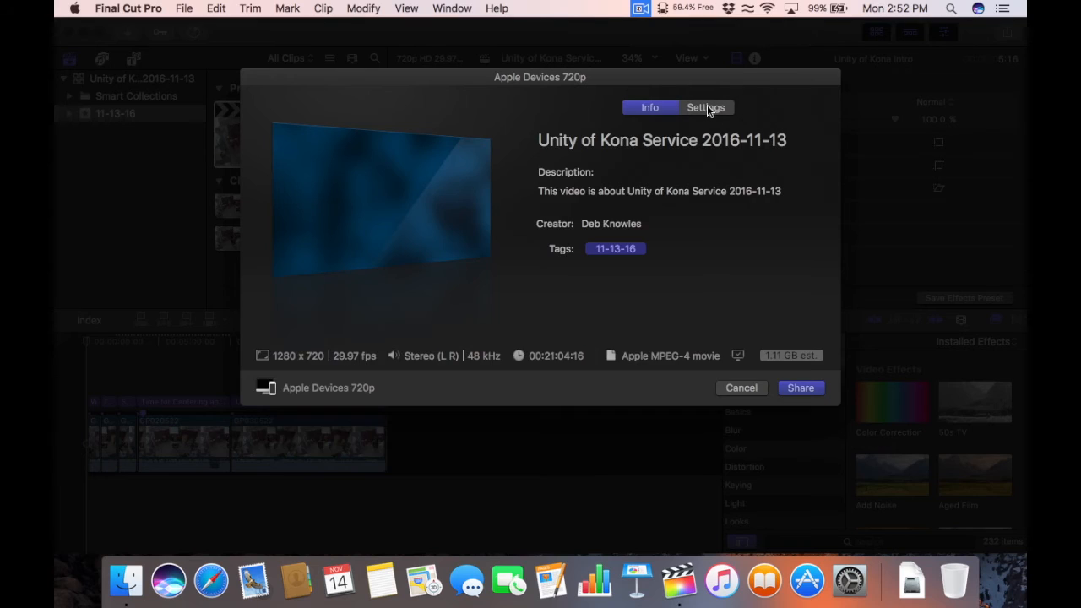
Step: Set the video codec to H.264 Better Quality, keep playlist Library, and share
{"action": "left_click", "coordinate": [707, 107]}
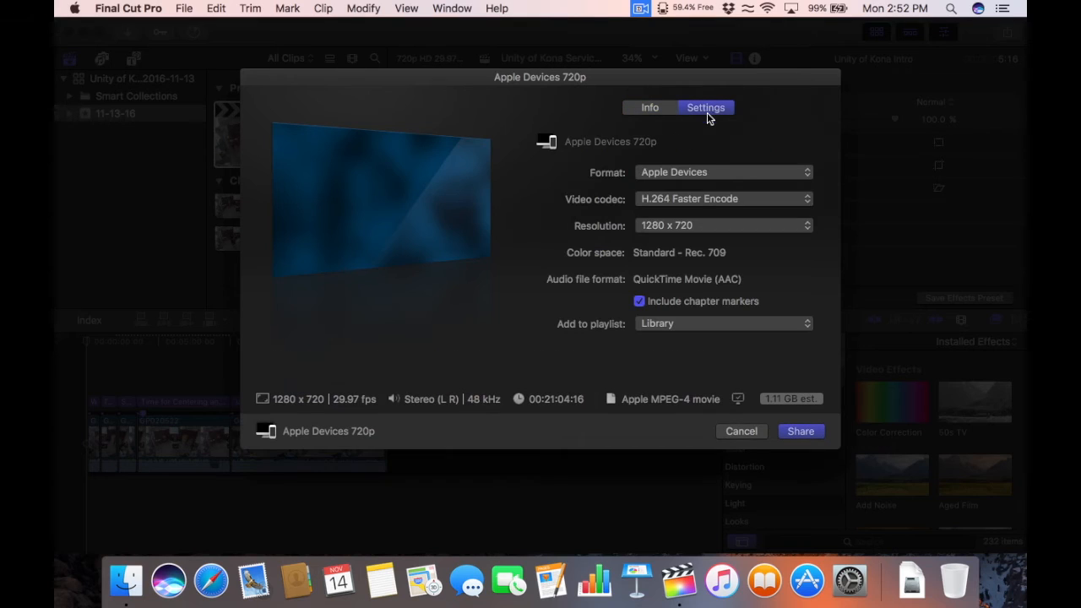
{"action": "left_click", "coordinate": [698, 200]}
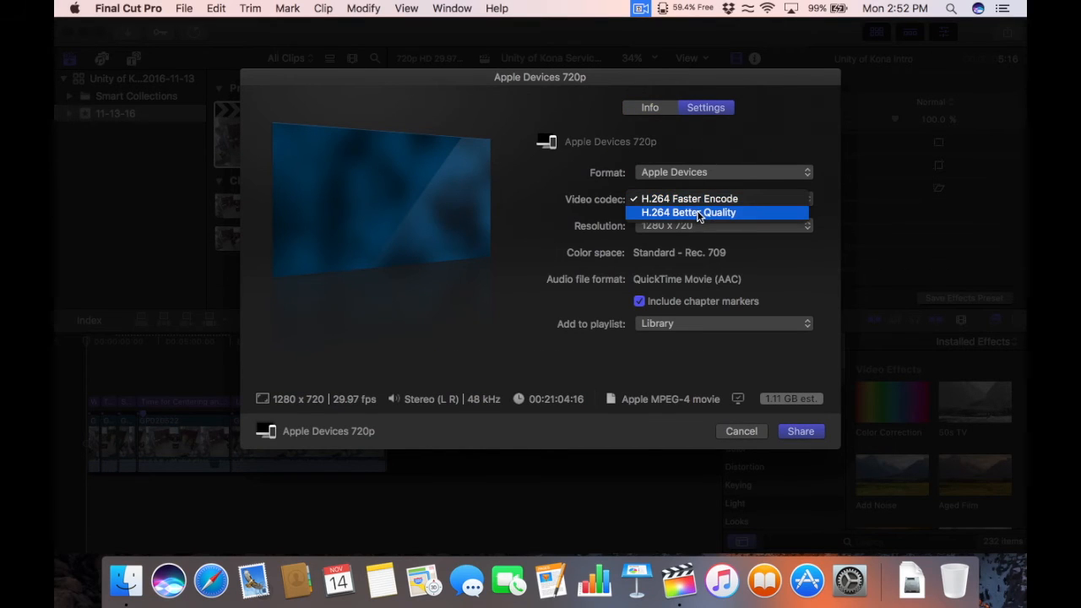
{"action": "left_click", "coordinate": [699, 212]}
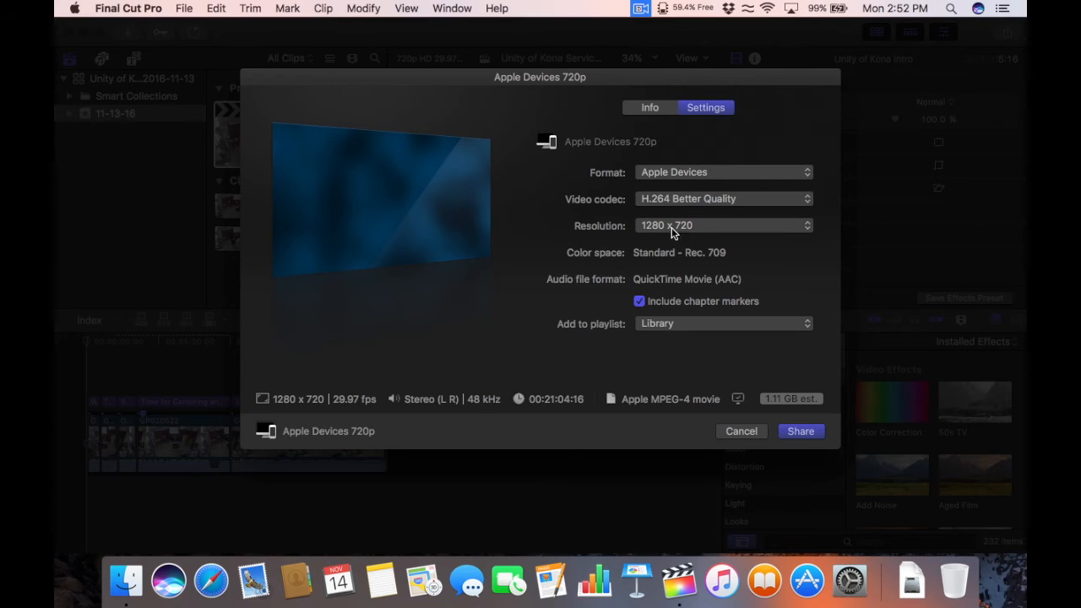
{"action": "left_click", "coordinate": [695, 324]}
{"action": "left_click", "coordinate": [695, 323]}
{"action": "left_click", "coordinate": [652, 107]}
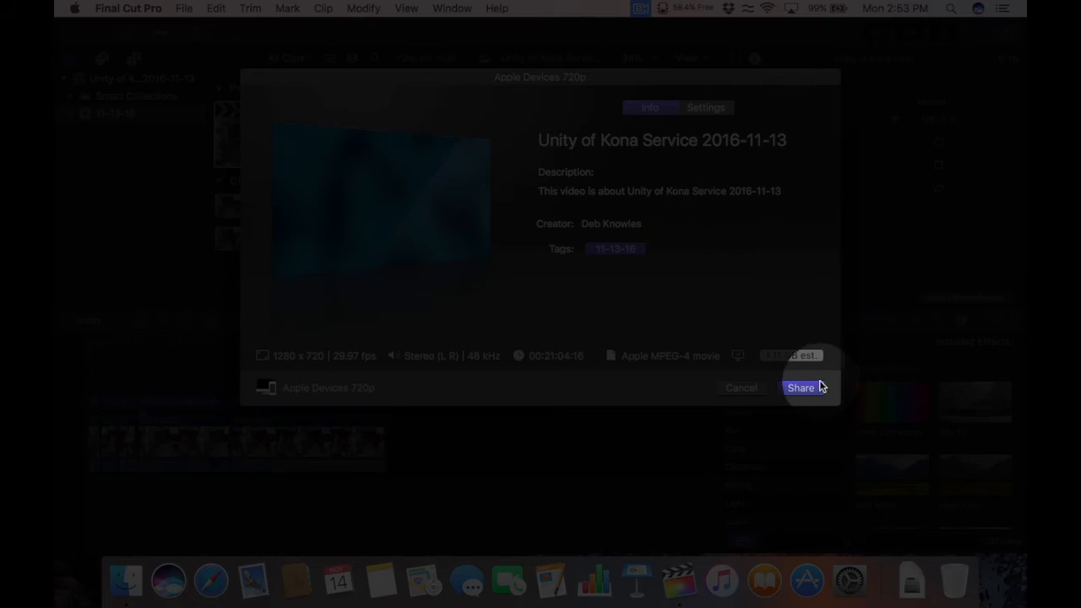
{"action": "left_click", "coordinate": [804, 390]}
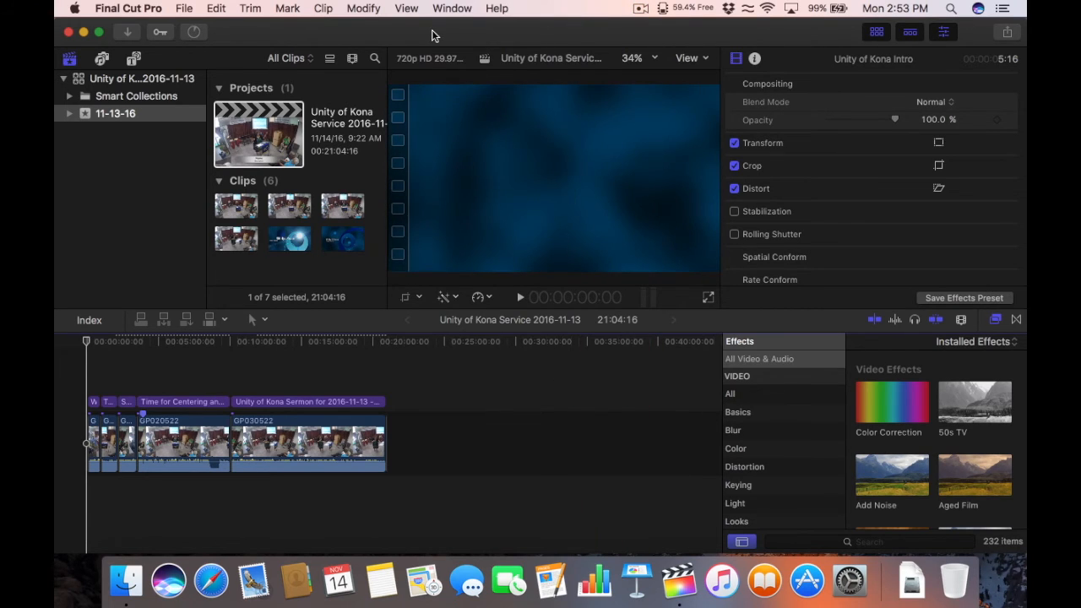
Step: Open Background Tasks, move it aside, and expand the Sharing job to see its progress
{"action": "left_click", "coordinate": [454, 9]}
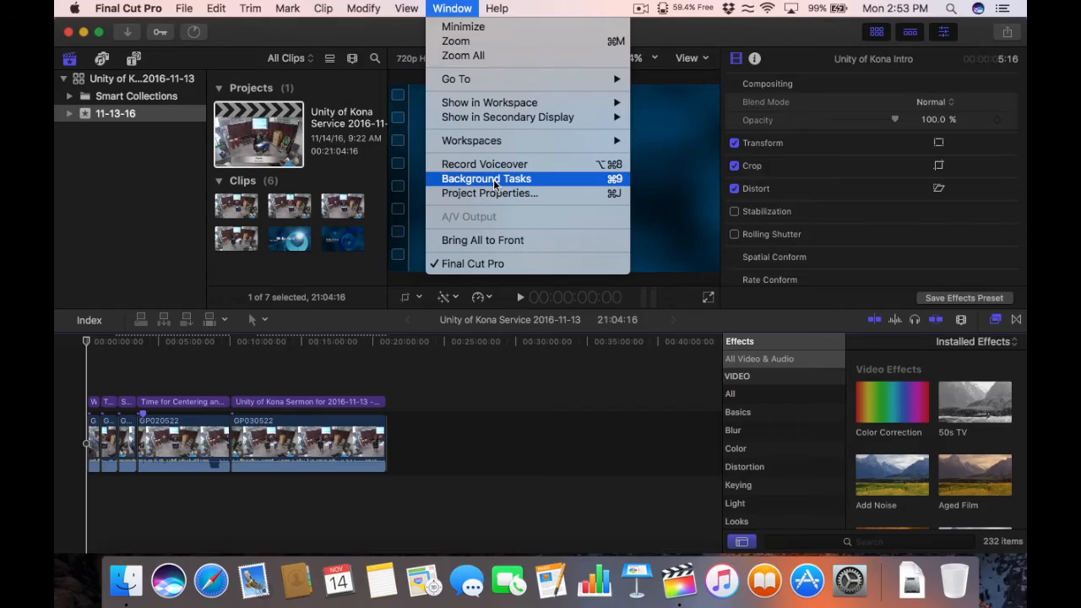
{"action": "left_click", "coordinate": [494, 180]}
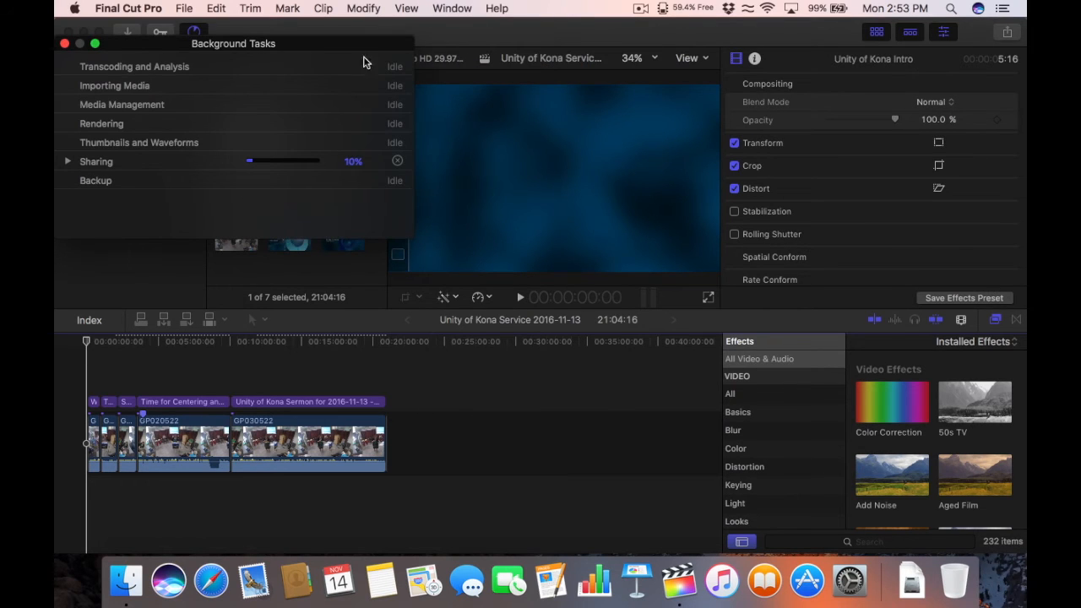
{"action": "left_click_drag", "start_coordinate": [334, 45], "coordinate": [640, 89]}
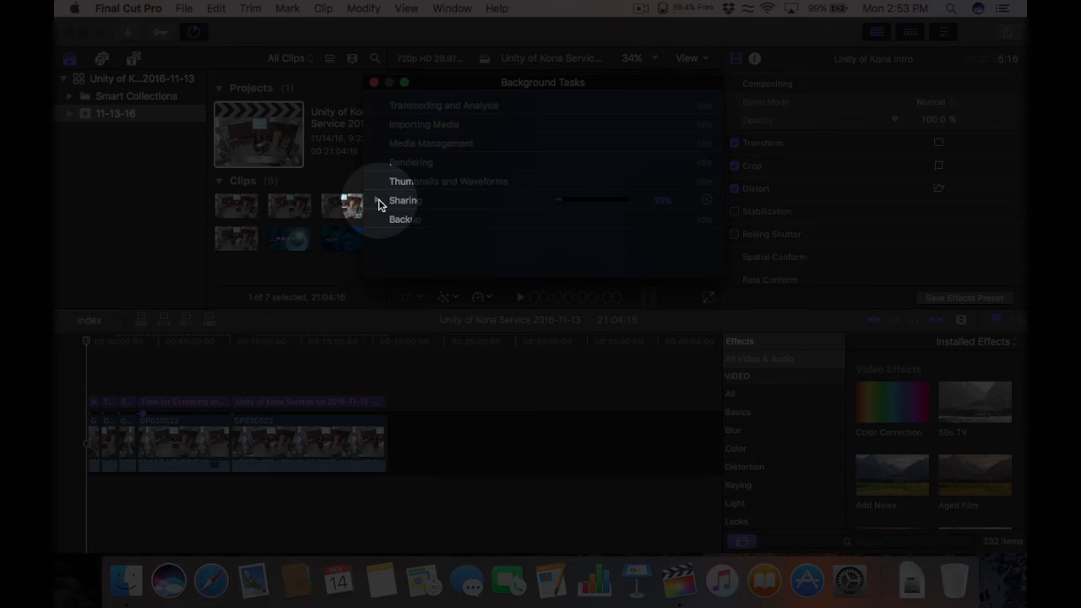
{"action": "left_click", "coordinate": [379, 201]}
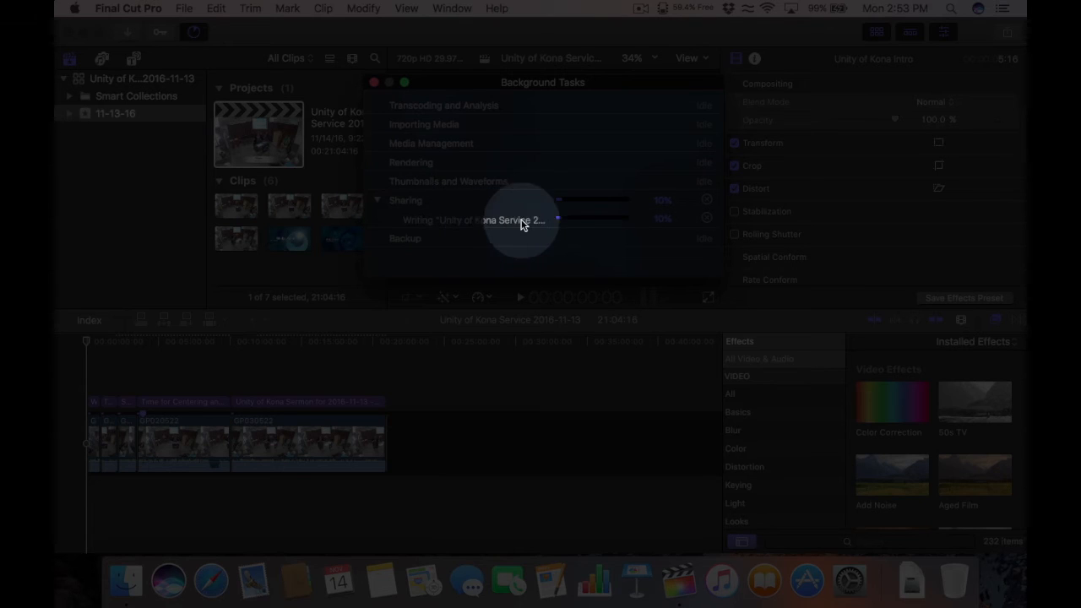
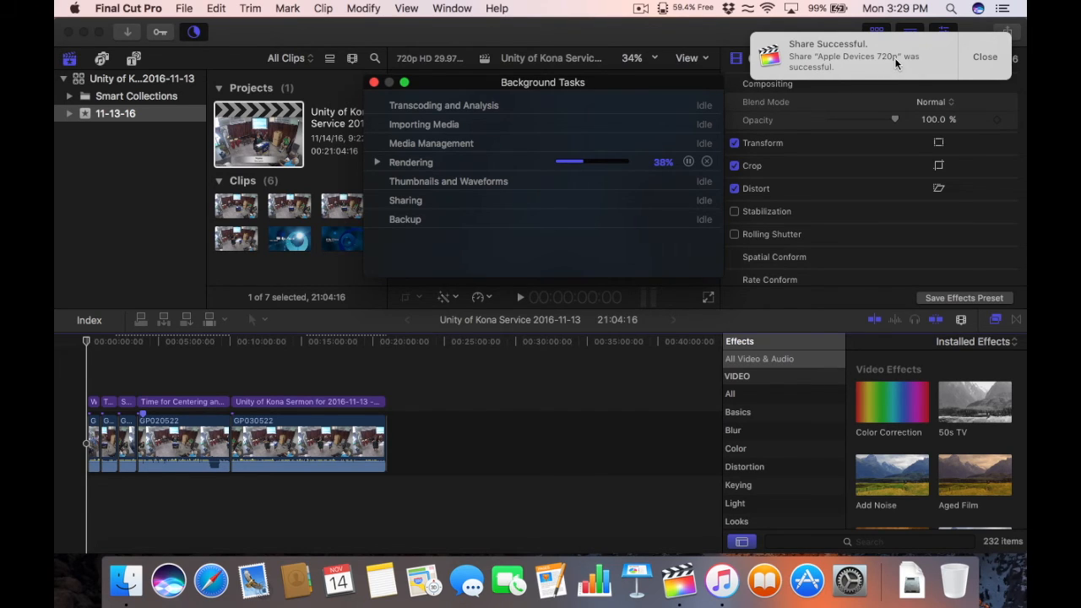
Step: Dismiss the Share Successful notice and Background Tasks window, then quit Final Cut Pro
{"action": "left_click", "coordinate": [985, 58]}
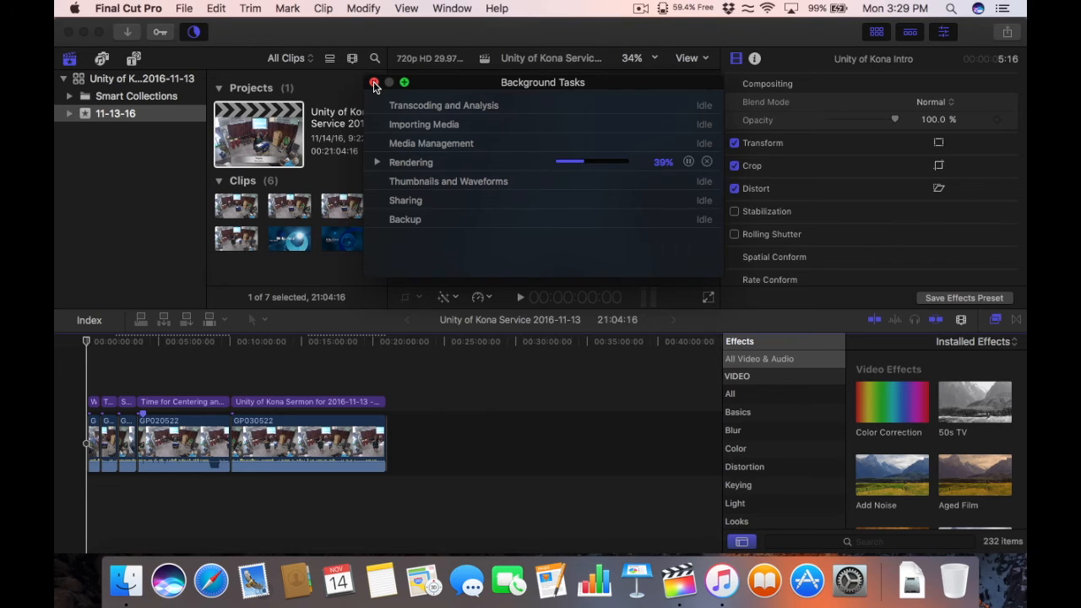
{"action": "left_click", "coordinate": [374, 83]}
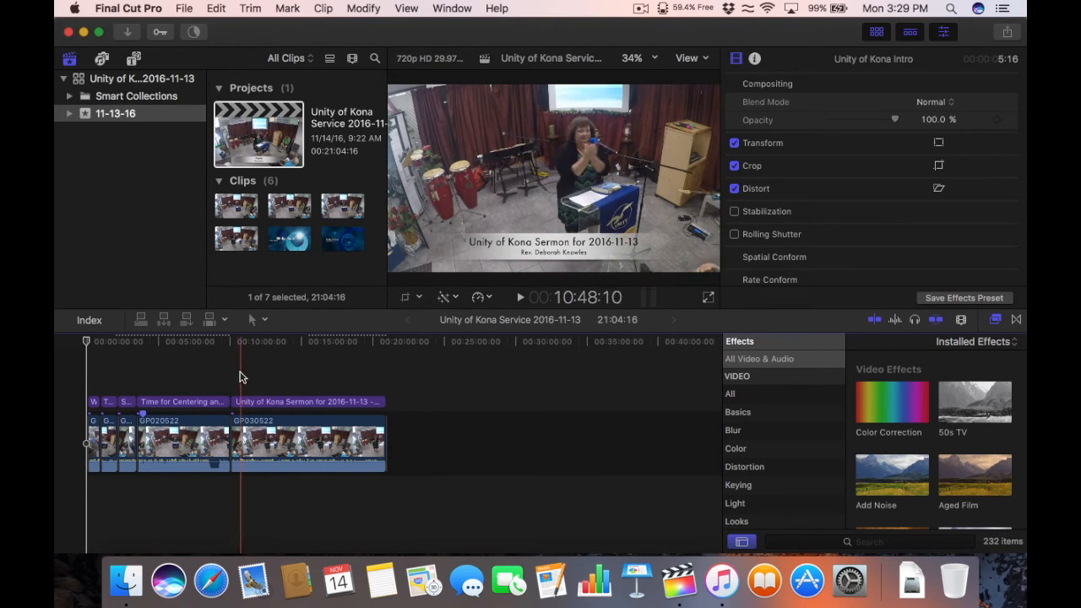
{"action": "left_click", "coordinate": [186, 365]}
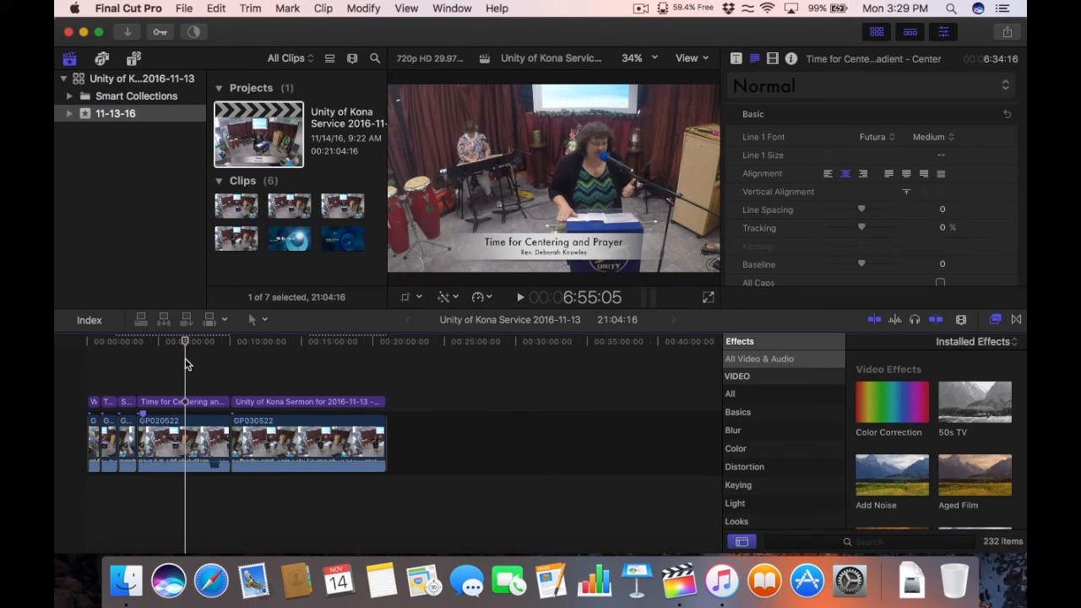
{"action": "key", "text": "super+q"}
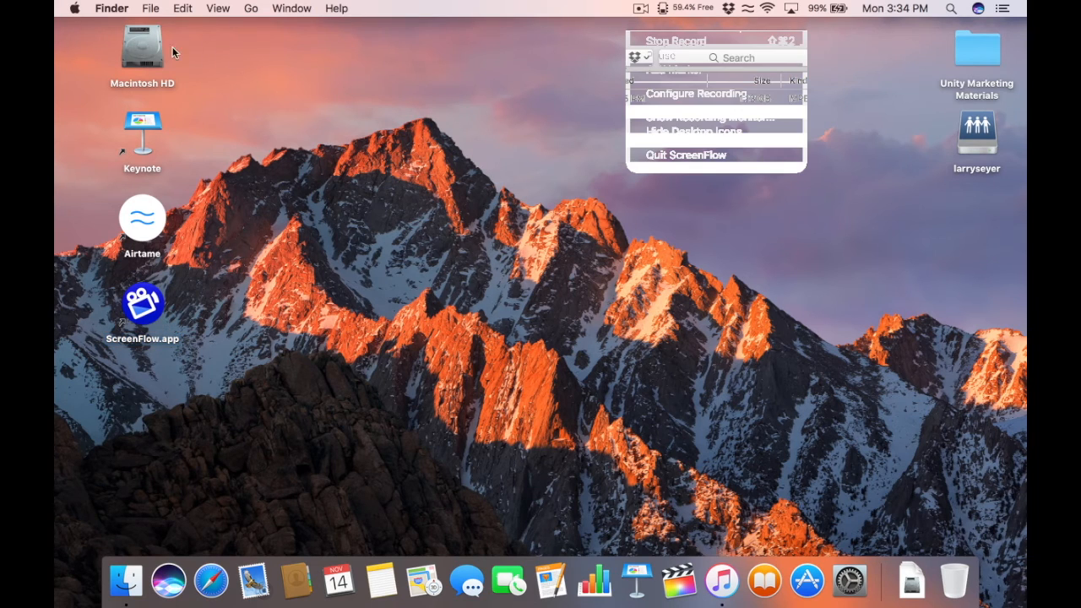
Step: Browse Macintosh HD > Music > iTunes > iTunes Media > Home Videos to find the exported m4v
{"action": "double_click", "coordinate": [143, 49]}
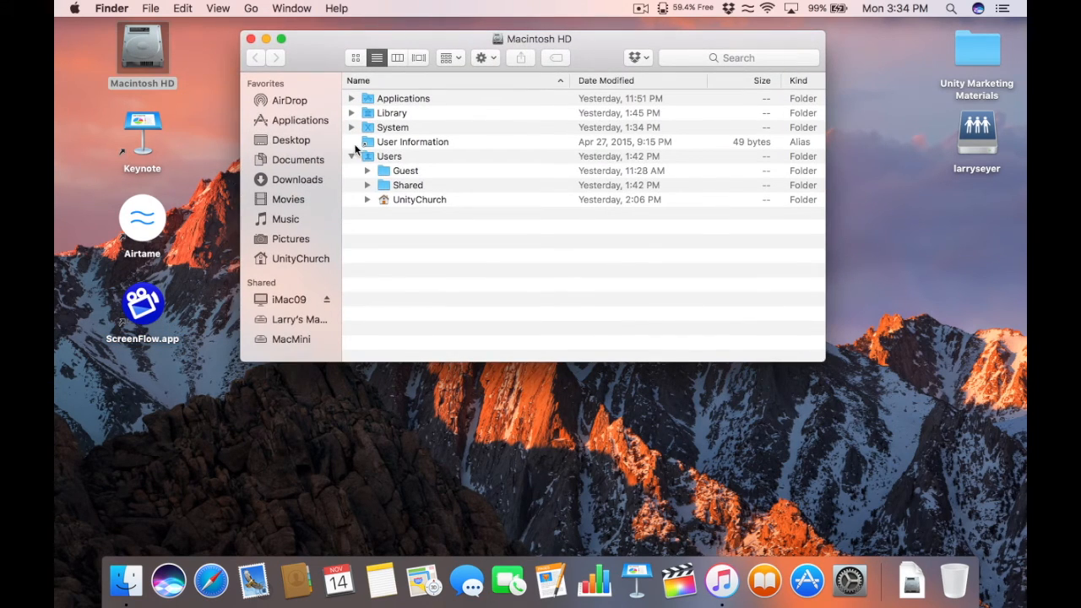
{"action": "left_click", "coordinate": [288, 219]}
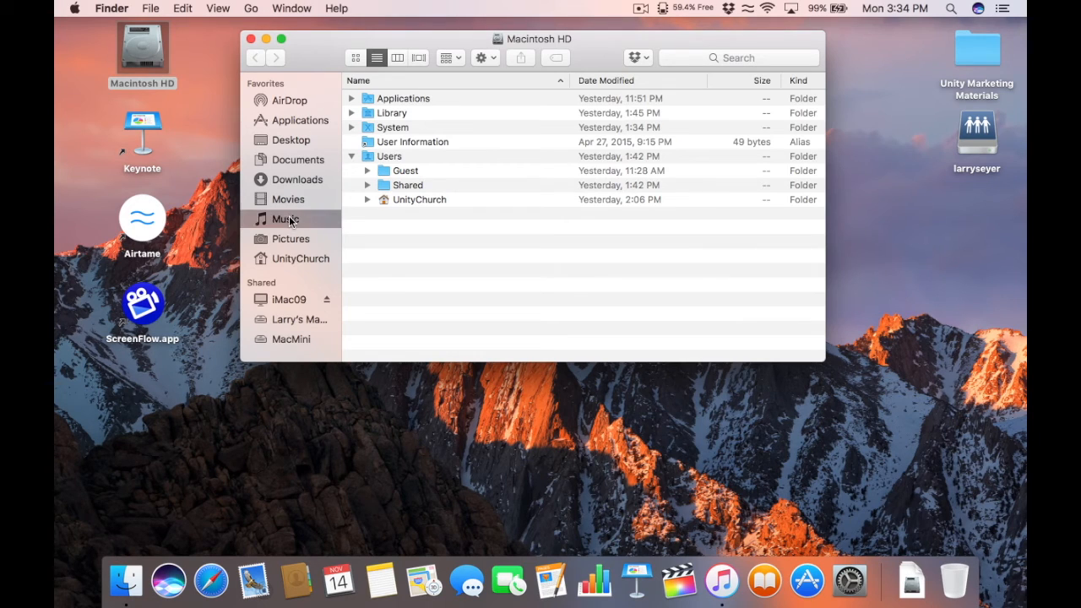
{"action": "double_click", "coordinate": [372, 100]}
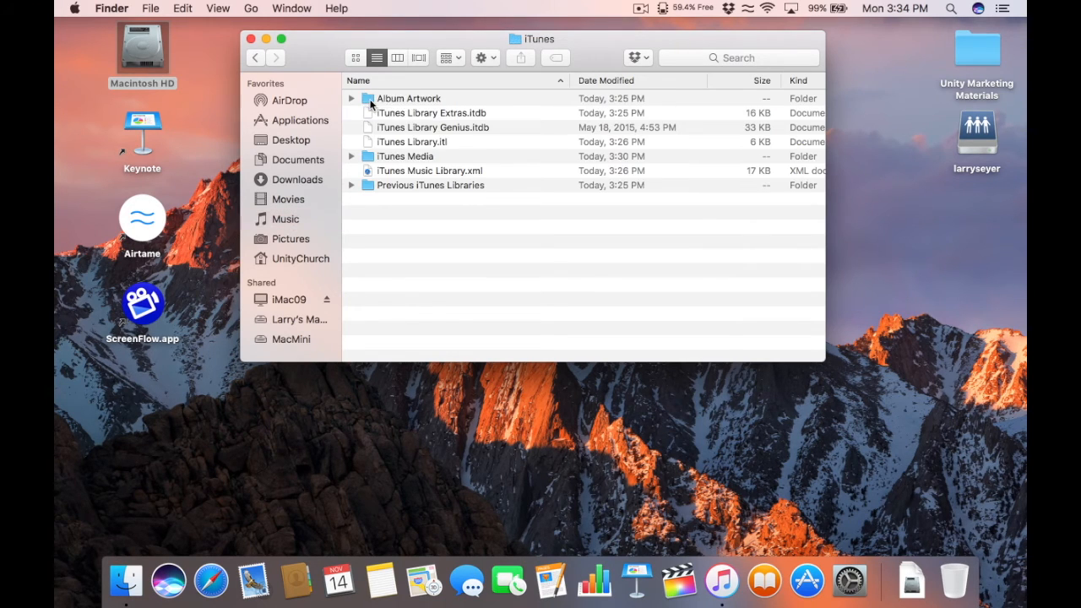
{"action": "double_click", "coordinate": [405, 156]}
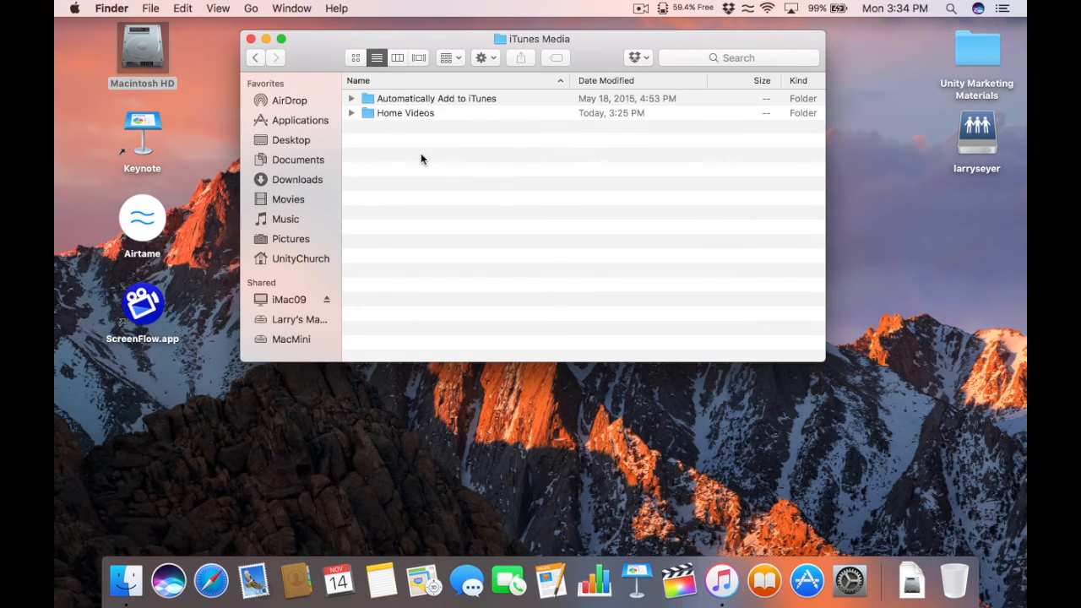
{"action": "double_click", "coordinate": [412, 113]}
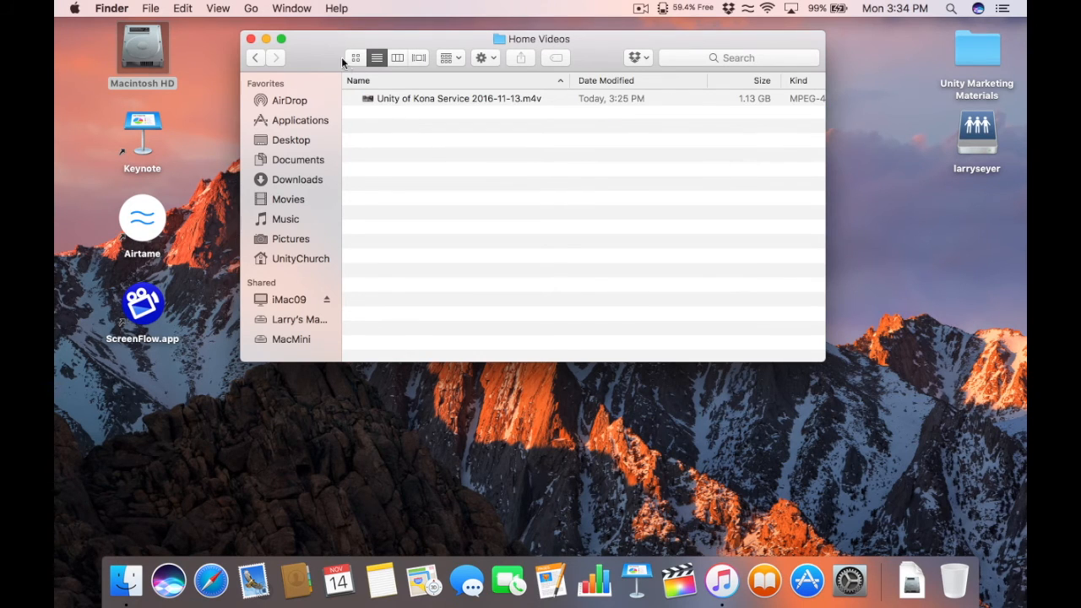
Step: Move the Home Videos window to the left edge and launch Safari
{"action": "left_click_drag", "start_coordinate": [326, 45], "coordinate": [286, 42]}
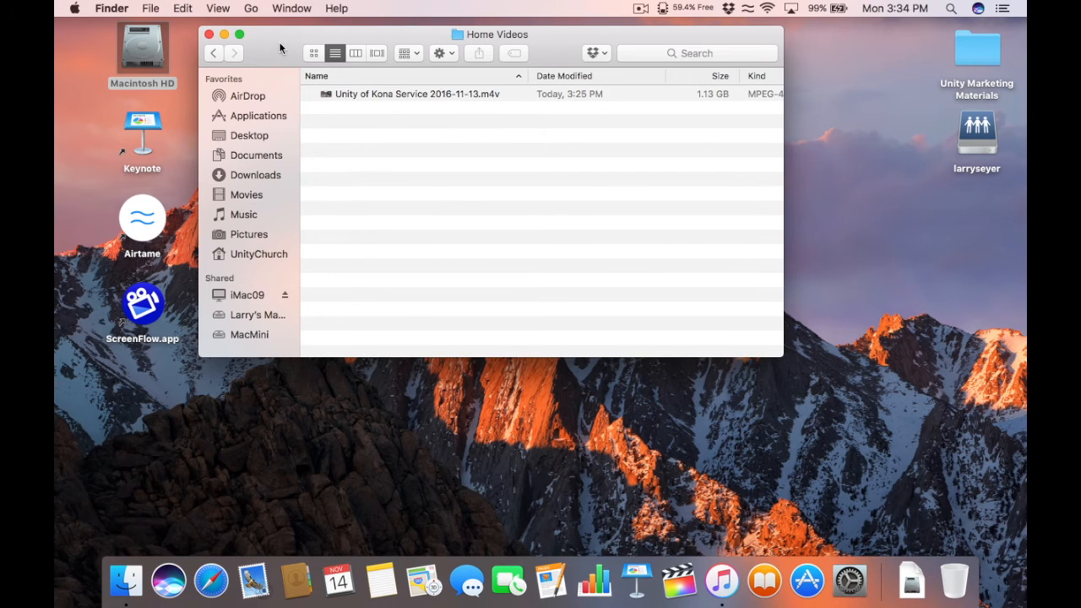
{"action": "left_click_drag", "start_coordinate": [278, 41], "coordinate": [267, 42]}
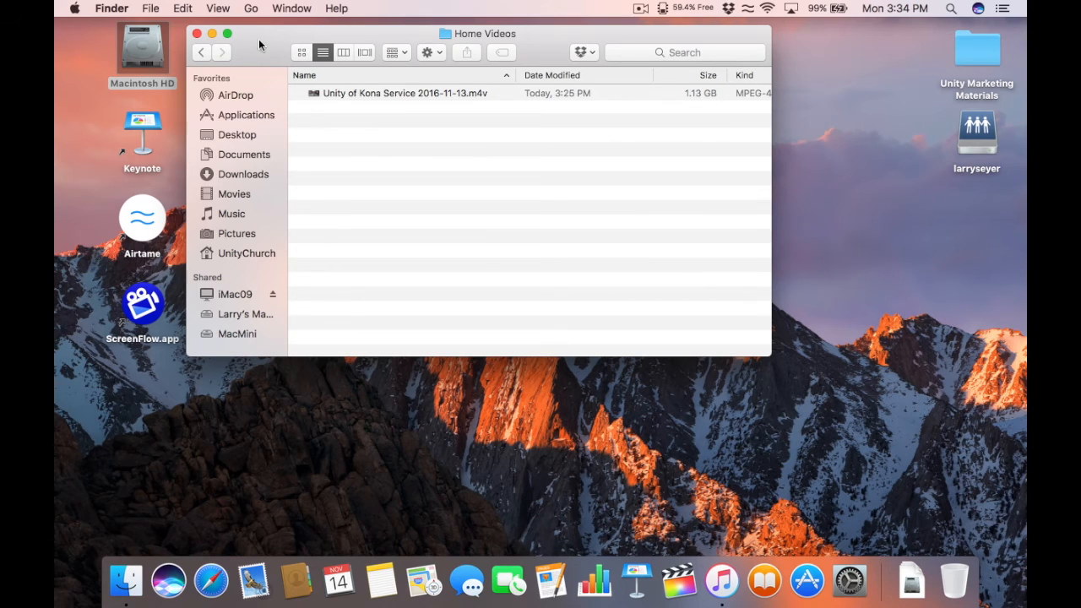
{"action": "left_click_drag", "start_coordinate": [261, 43], "coordinate": [134, 41]}
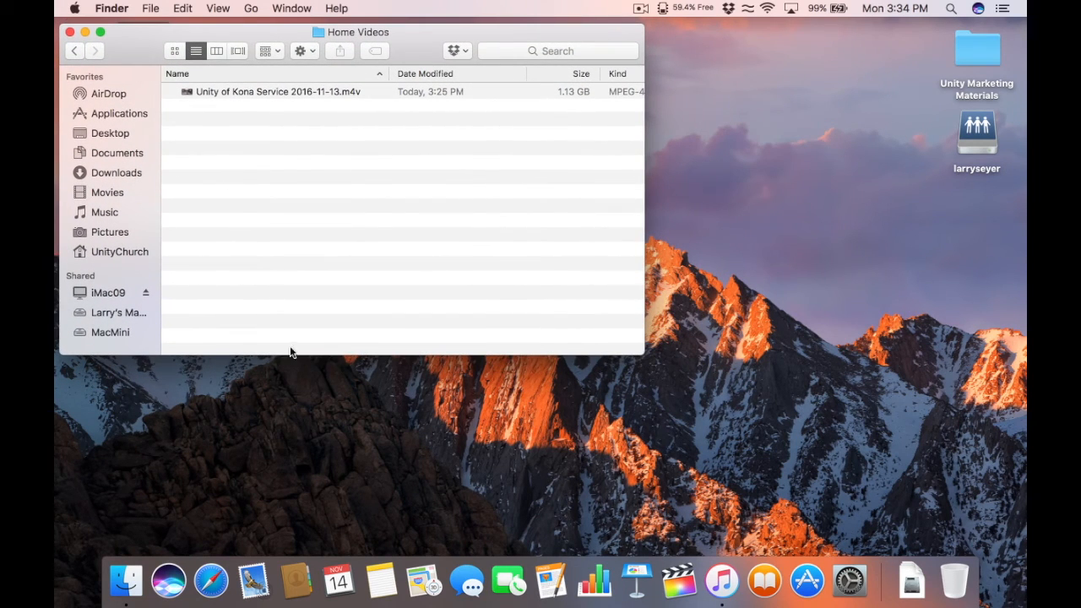
{"action": "left_click", "coordinate": [214, 587]}
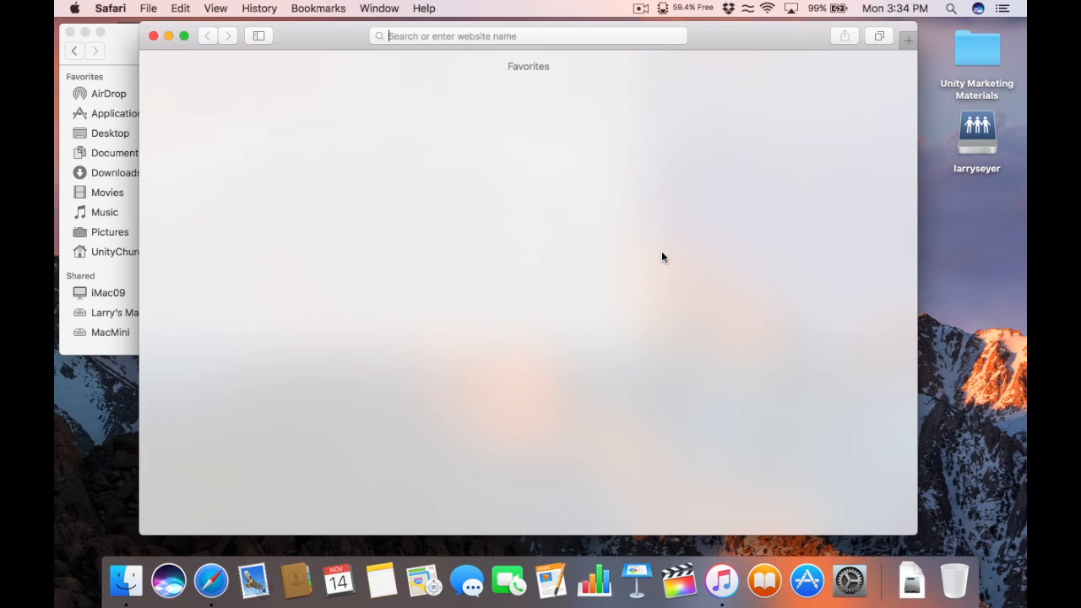
Step: Open YouTube's upload page and drag Unity of Kona Service 2016-11-13.m4v onto it
{"action": "left_click_drag", "start_coordinate": [342, 33], "coordinate": [431, 33]}
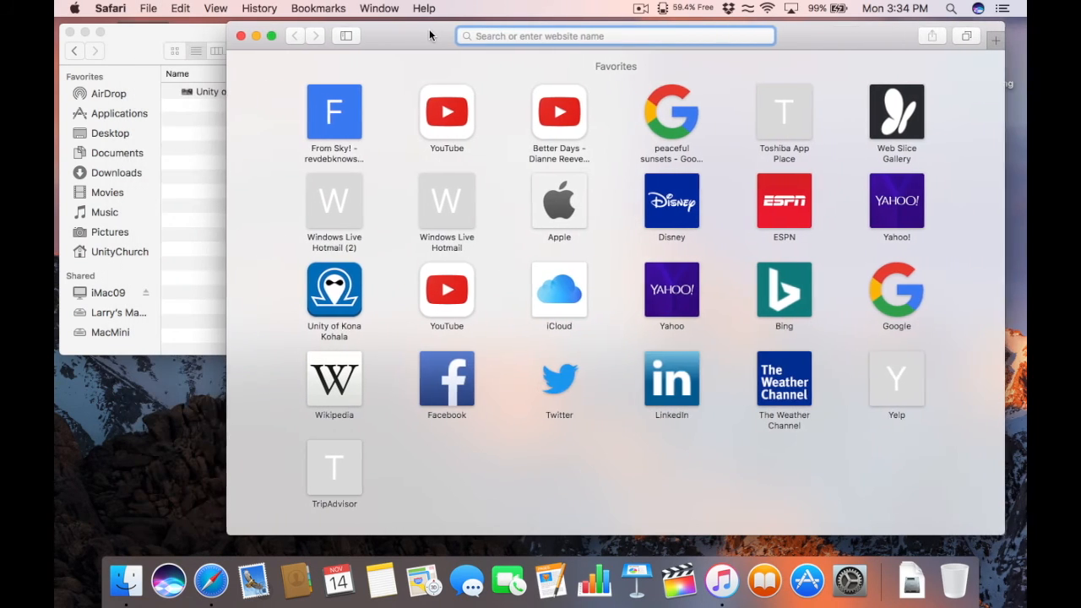
{"action": "left_click", "coordinate": [459, 112]}
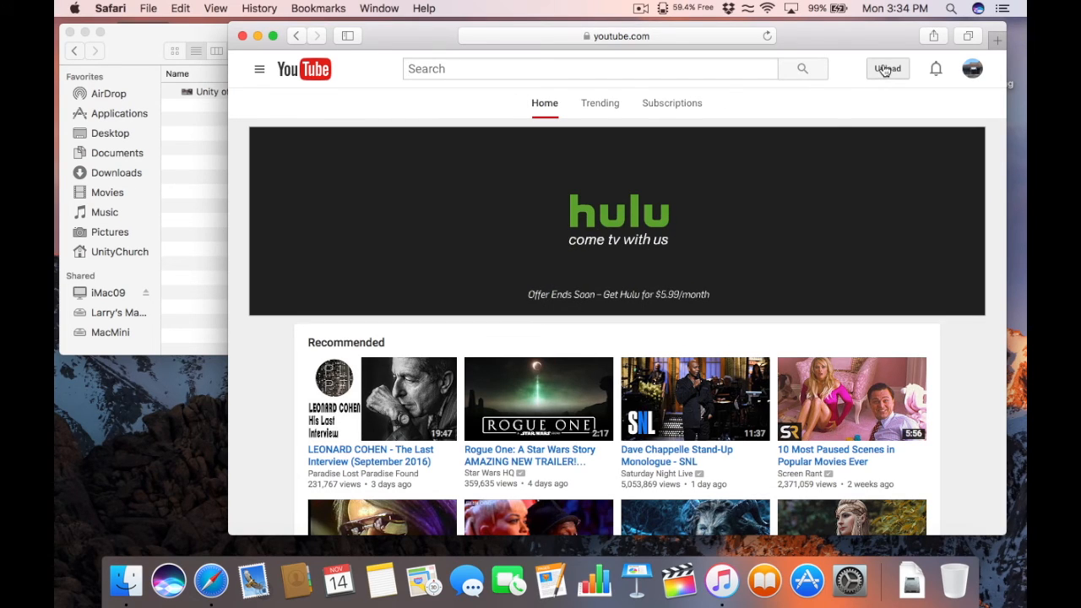
{"action": "left_click", "coordinate": [887, 69]}
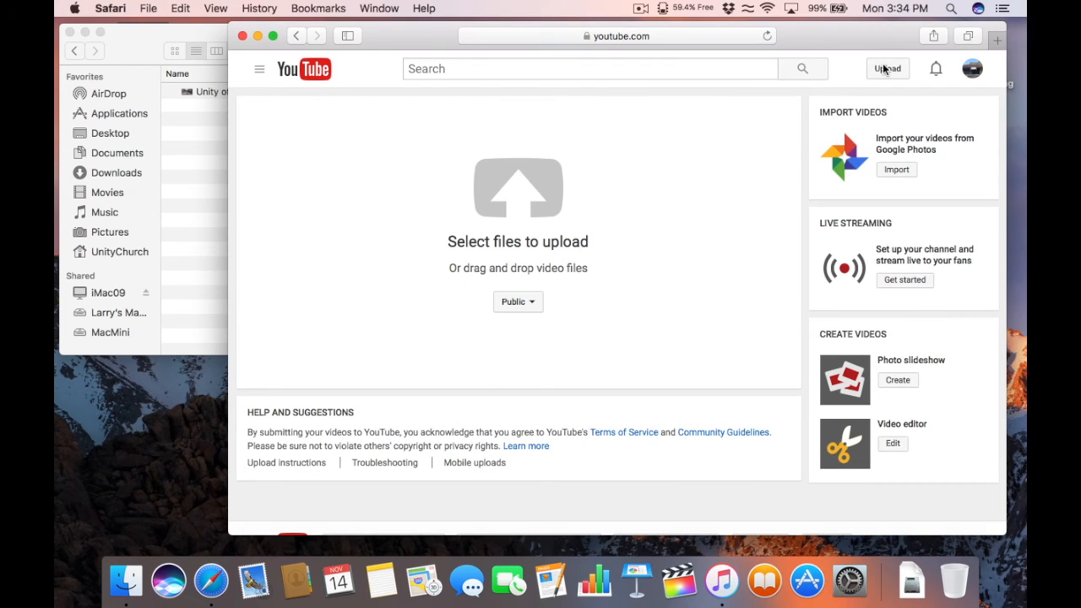
{"action": "left_click", "coordinate": [189, 174]}
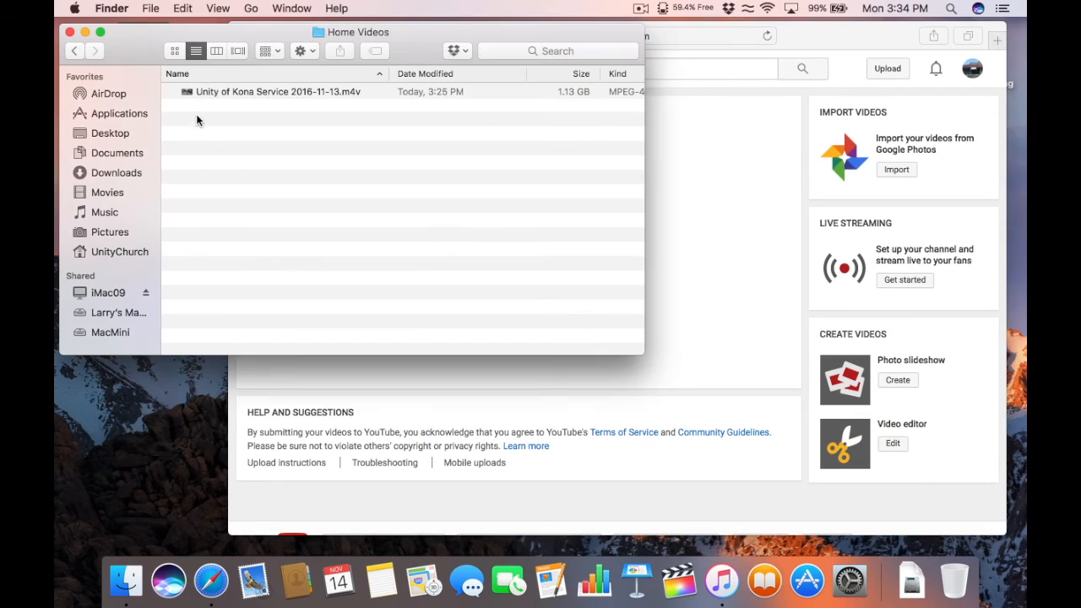
{"action": "left_click_drag", "start_coordinate": [188, 92], "coordinate": [687, 223]}
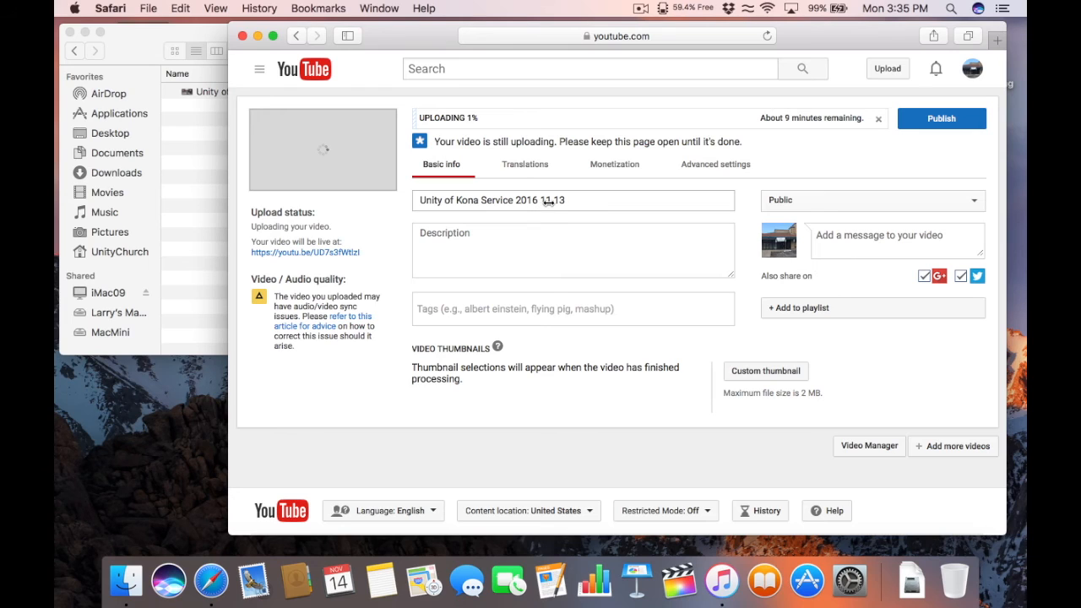
Step: Hyphenate the title date as 2016-11-13 and add description 'Unity of Kona Service for 2016-11-13'
{"action": "left_click", "coordinate": [555, 207]}
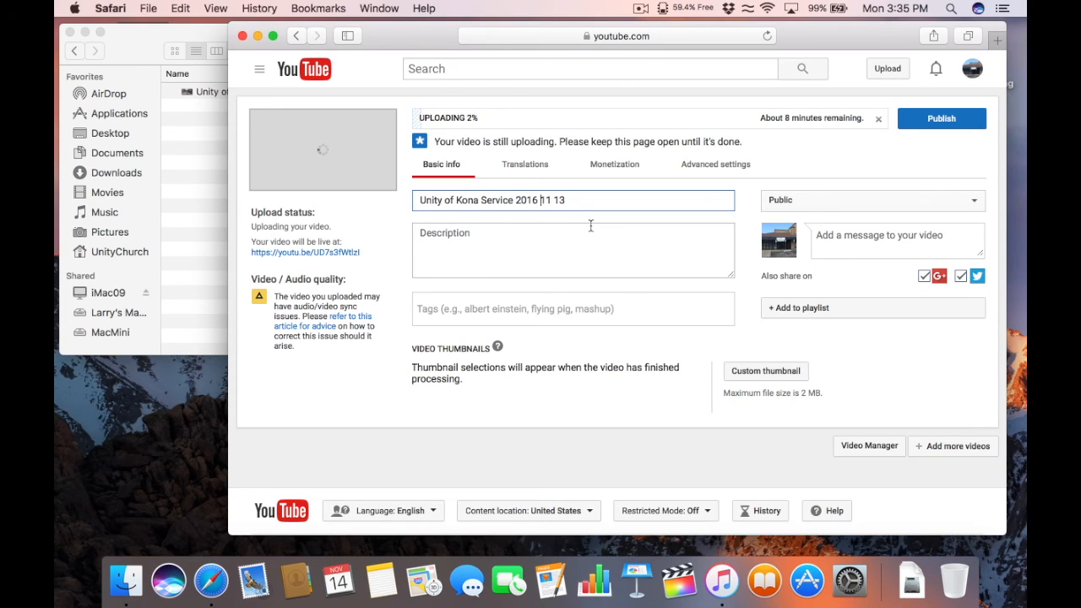
{"action": "key", "text": "BackSpace"}
{"action": "type", "text": "-"}
{"action": "key", "text": "Right"}
{"action": "key", "text": "Right"}
{"action": "key", "text": "Right"}
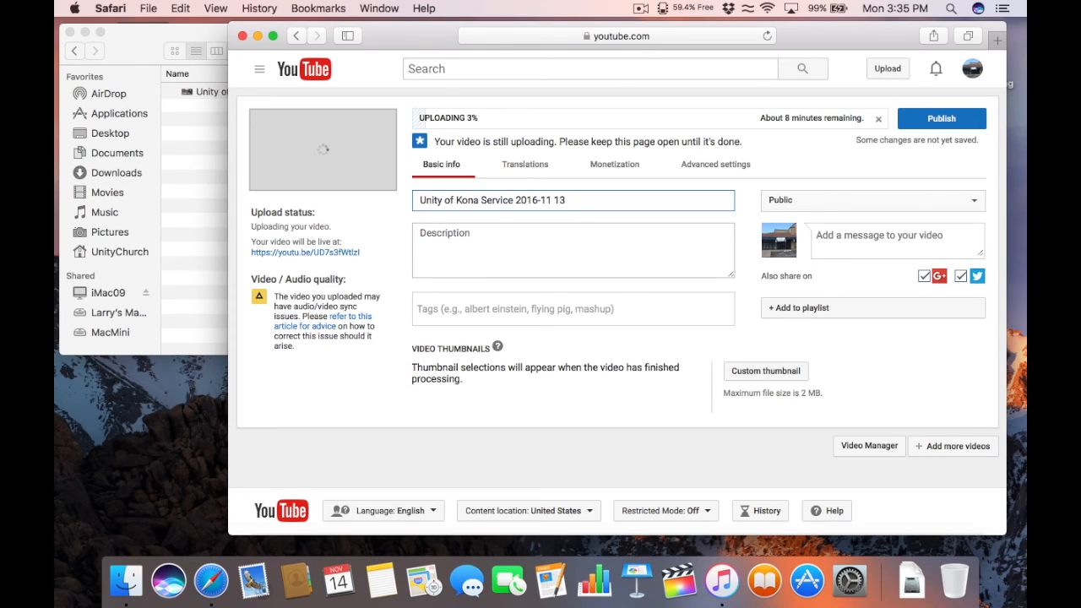
{"action": "key", "text": "BackSpace"}
{"action": "type", "text": "-"}
{"action": "left_click", "coordinate": [467, 235]}
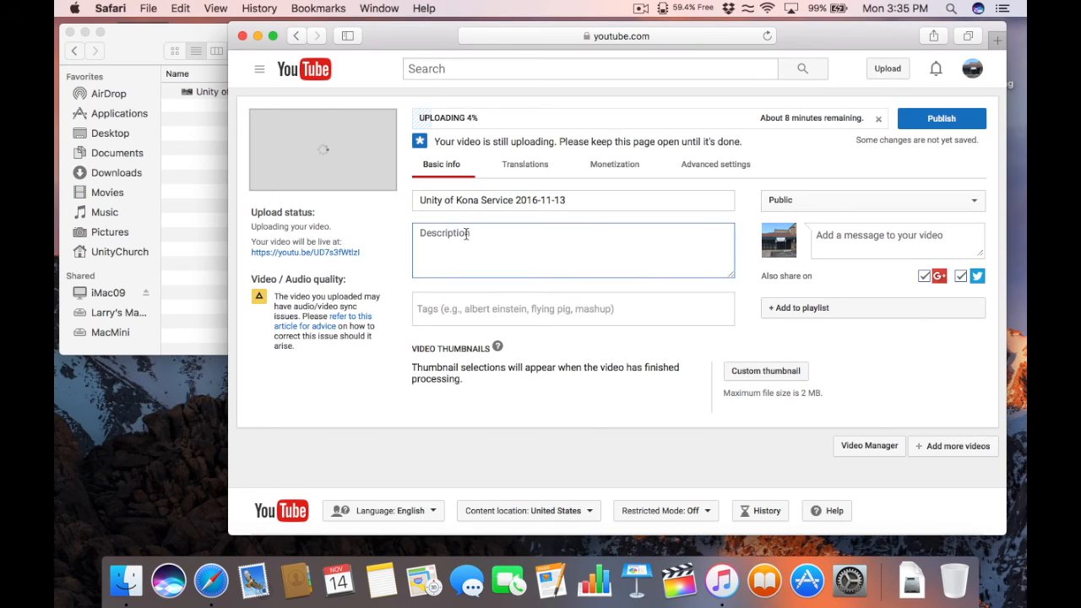
{"action": "type", "text": "Unity of Kona Service for 201"}
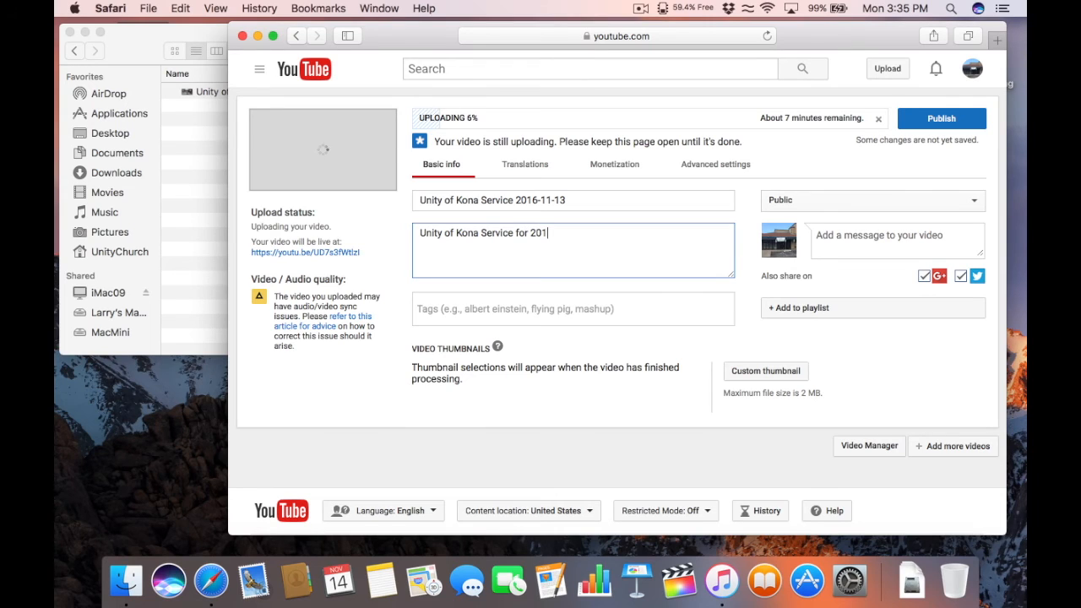
{"action": "type", "text": "6-11-13"}
Step: Add tags Unity of Kona, Unity Religion and Kailua Kona
{"action": "left_click", "coordinate": [452, 312]}
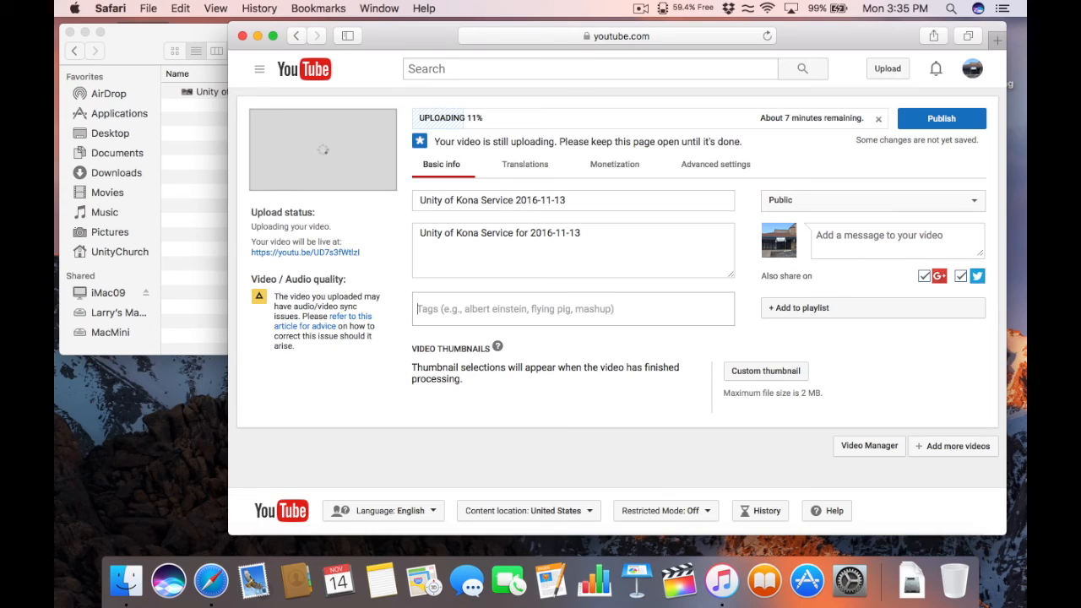
{"action": "type", "text": "Unity of Kona"}
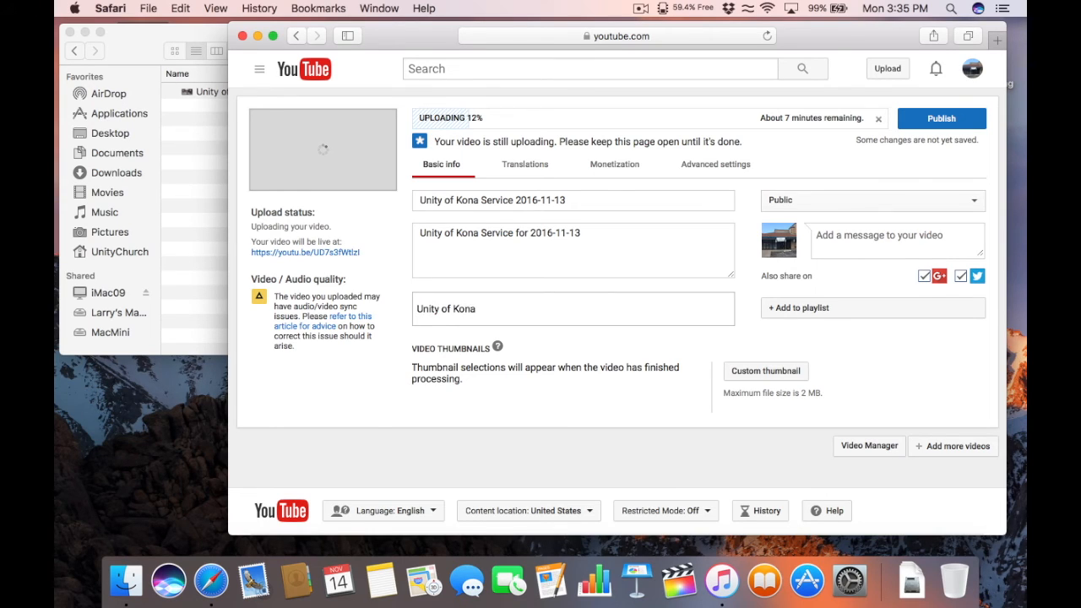
{"action": "key", "text": "Return"}
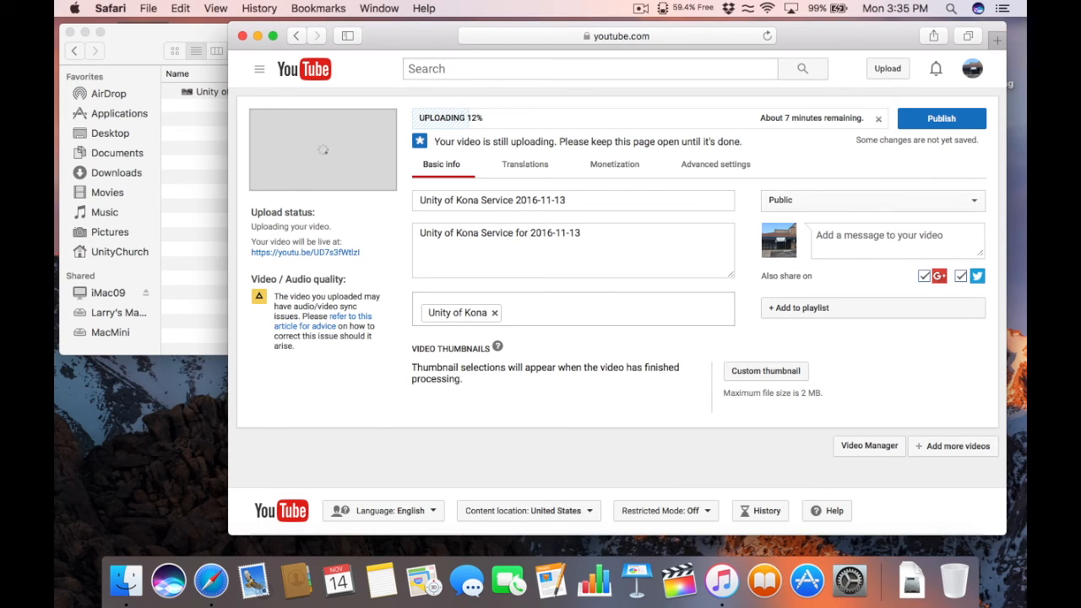
{"action": "type", "text": "Unity Religion"}
{"action": "key", "text": "Return"}
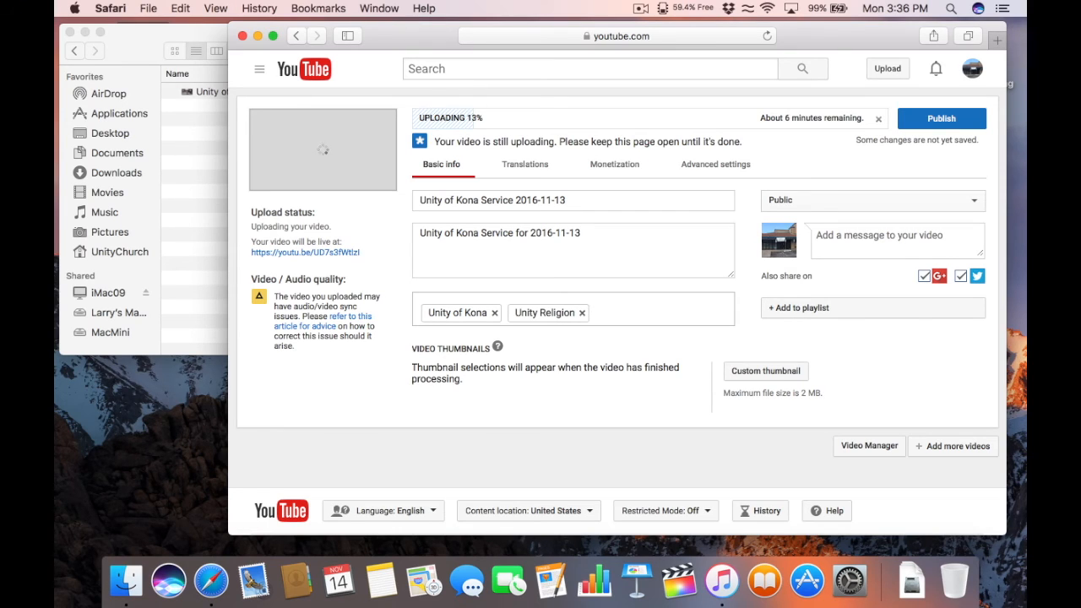
{"action": "type", "text": "Kailua Kona"}
{"action": "key", "text": "Return"}
Step: Add Hawaii and the minister's full name as further tags
{"action": "type", "text": "Hawaii"}
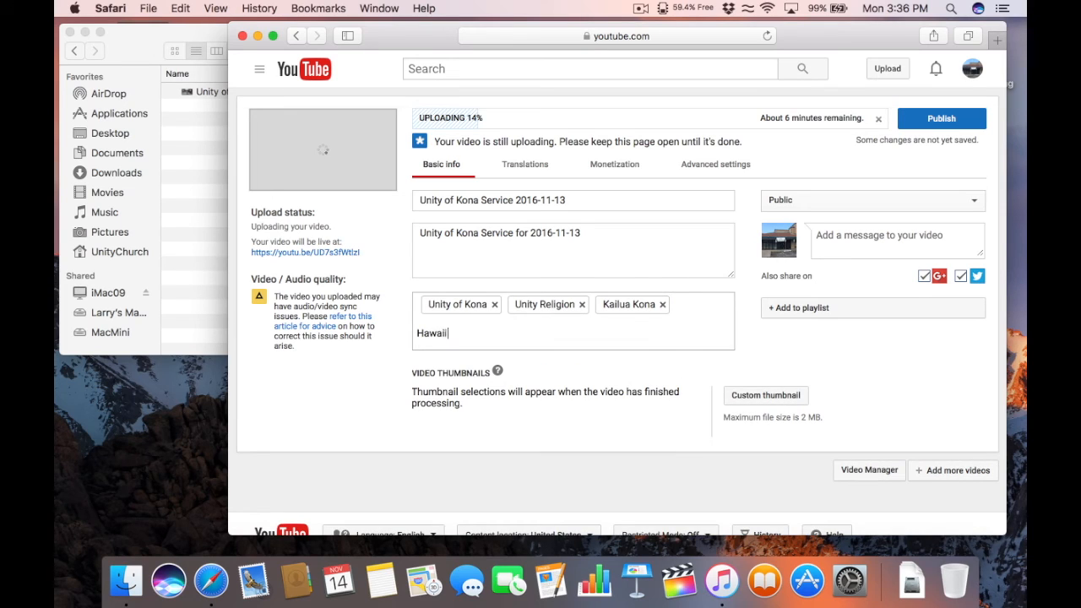
{"action": "key", "text": "Return"}
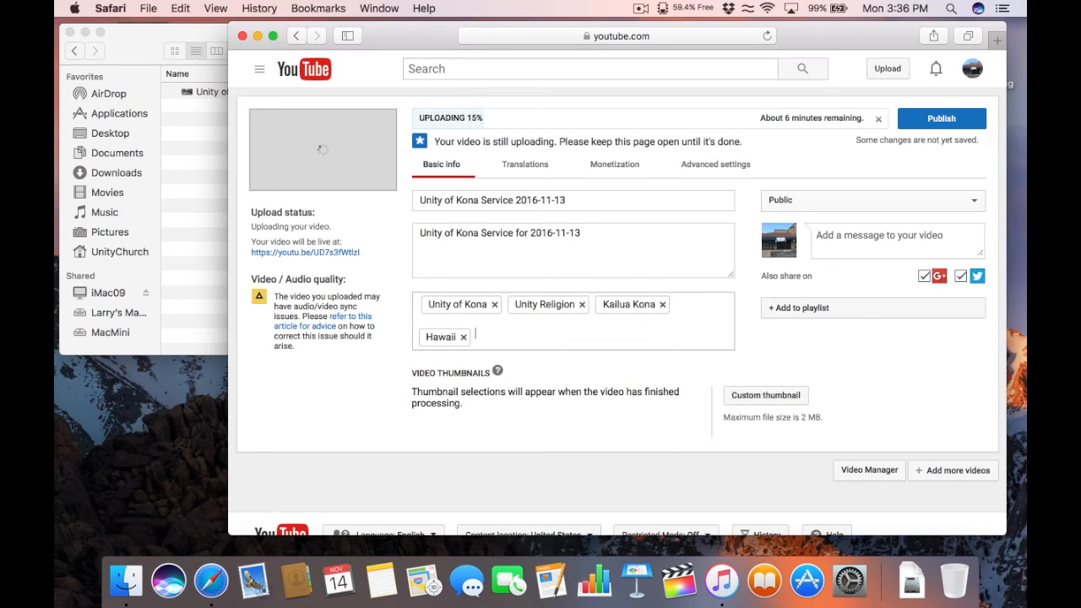
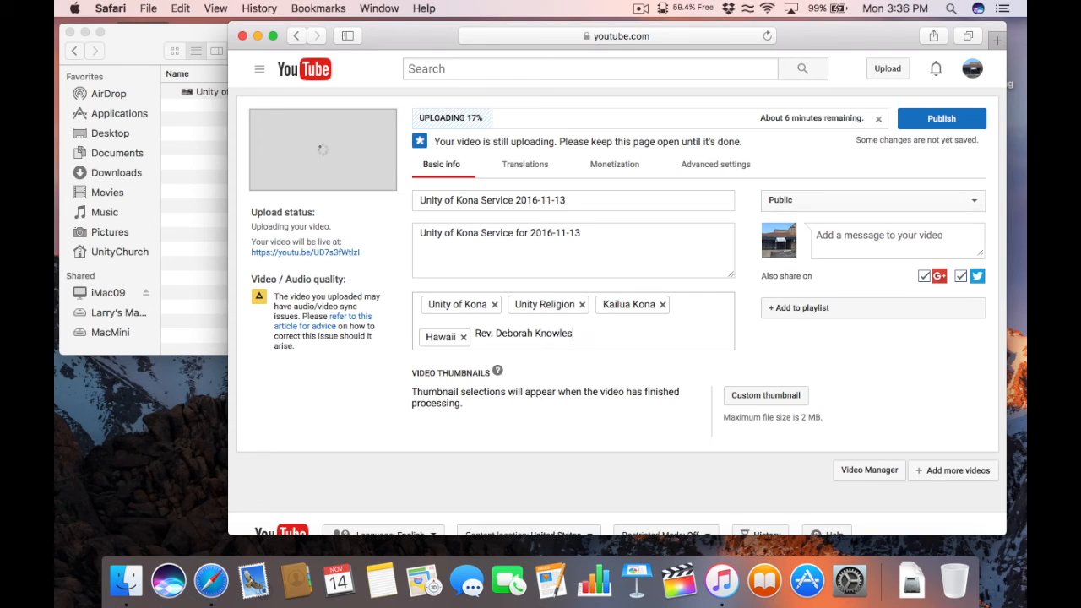
{"action": "key", "text": "Return"}
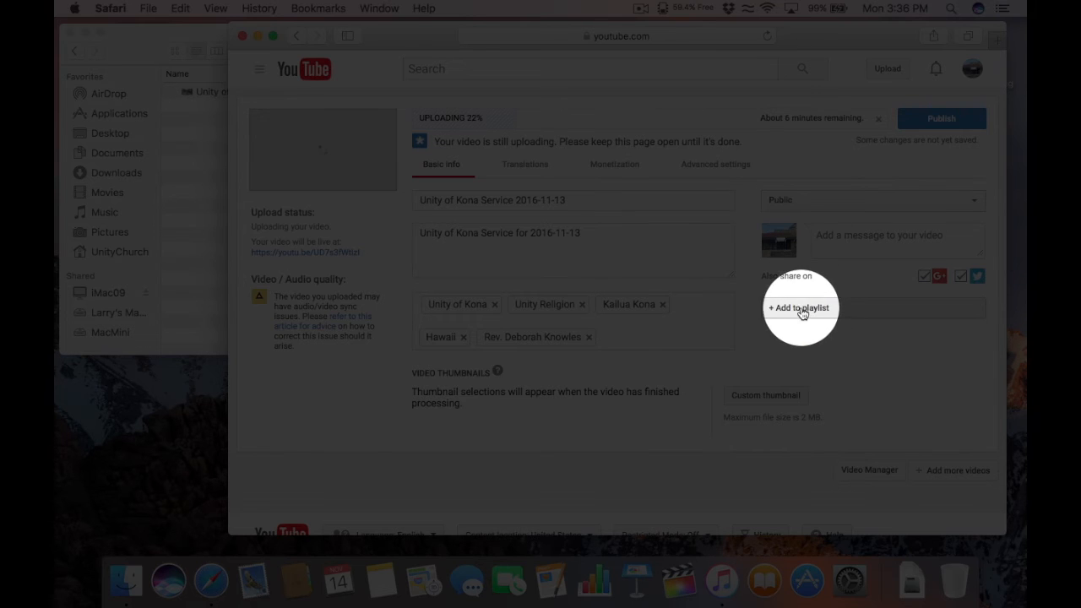
Step: Add the video to the Weekly Sunday Services playlist and publish it as Public
{"action": "left_click", "coordinate": [802, 310]}
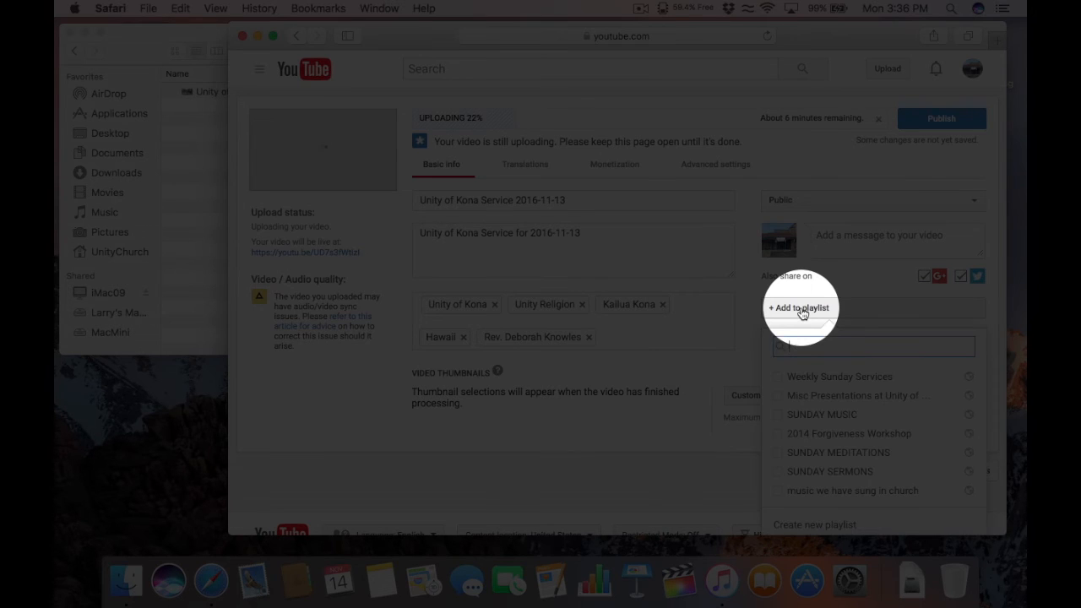
{"action": "left_click", "coordinate": [778, 378]}
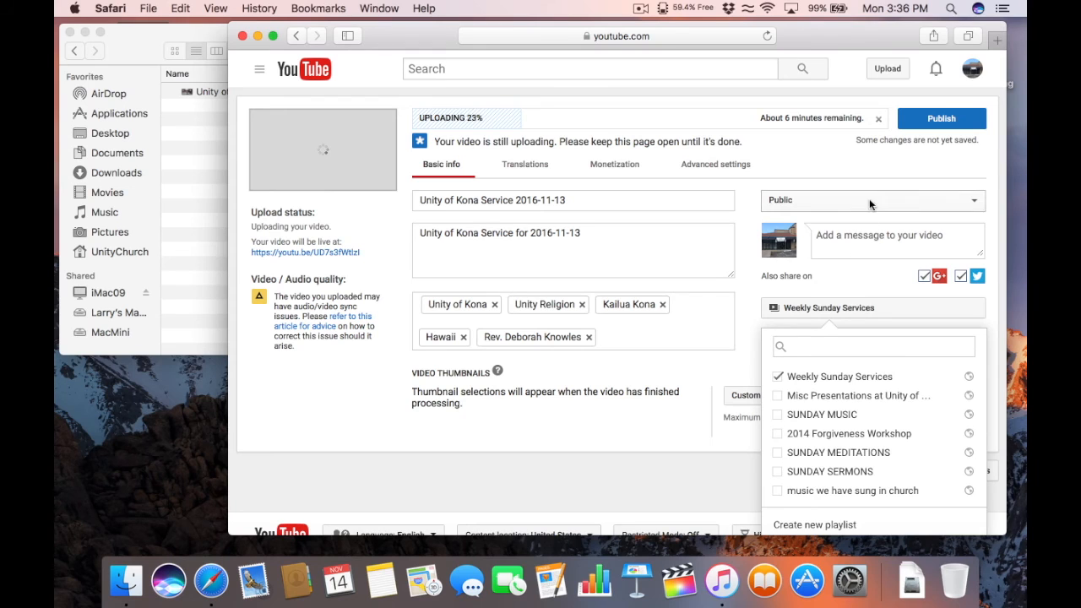
{"action": "left_click", "coordinate": [864, 168]}
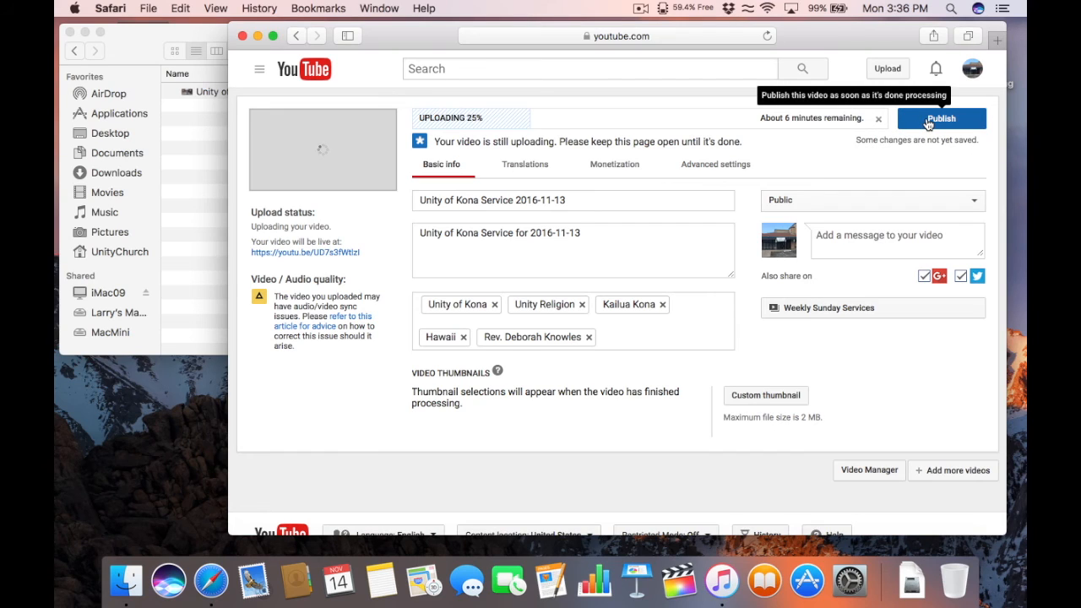
{"action": "left_click", "coordinate": [927, 123]}
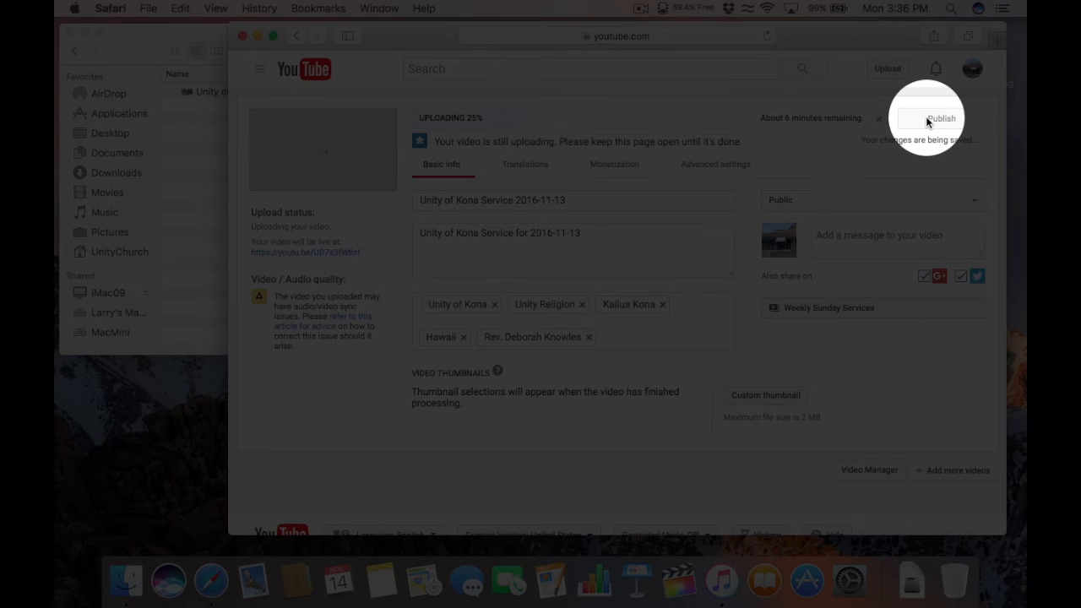
{"action": "left_click", "coordinate": [938, 119]}
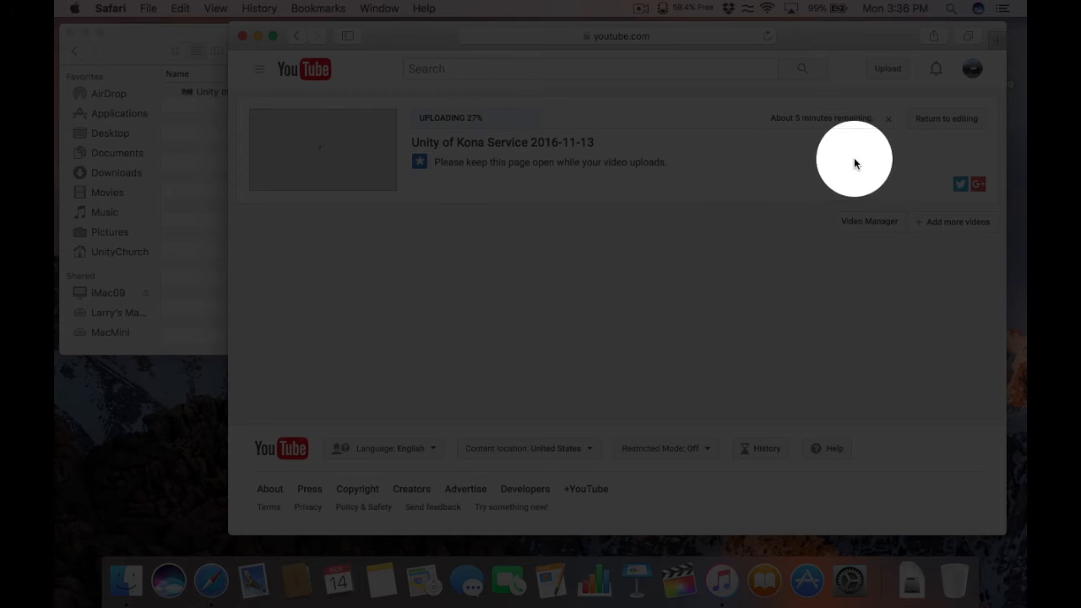
Step: Return to editing, look over Translations and Monetization, then show the Advanced settings tab
{"action": "left_click", "coordinate": [944, 120]}
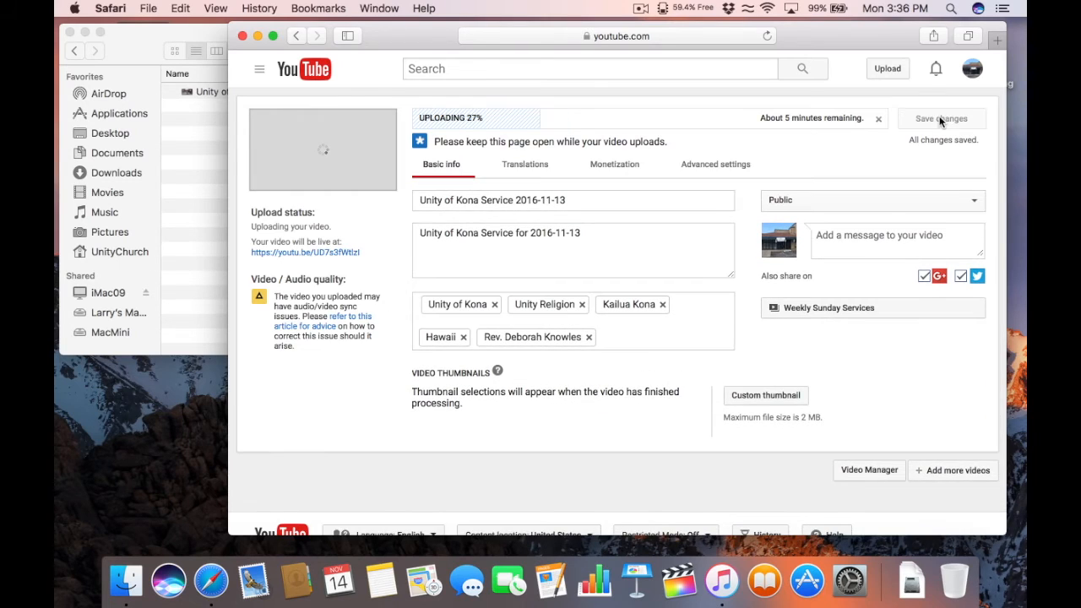
{"action": "left_click", "coordinate": [518, 167]}
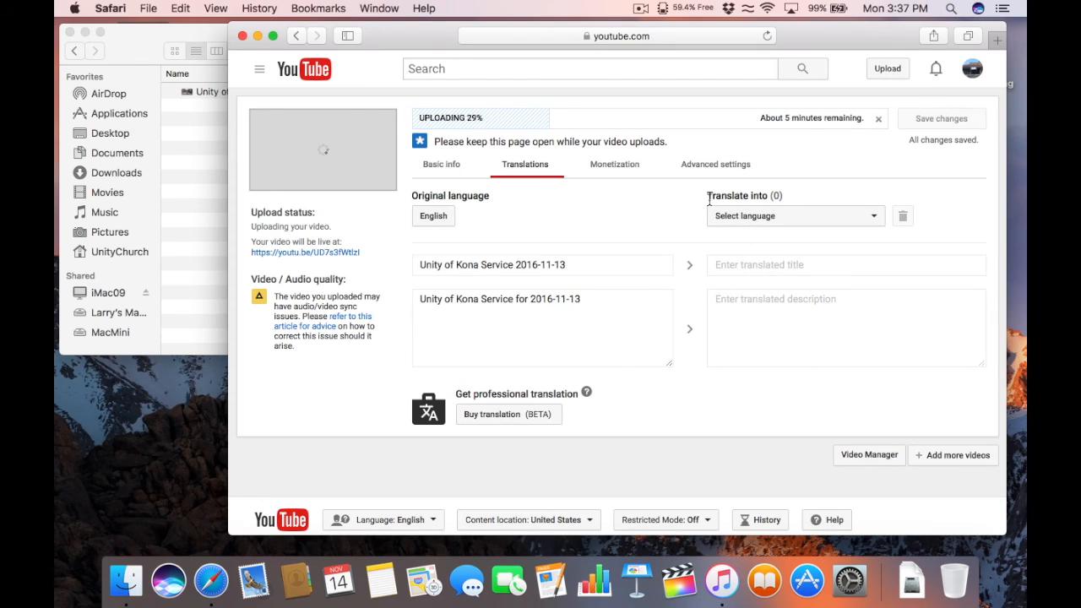
{"action": "left_click", "coordinate": [614, 167]}
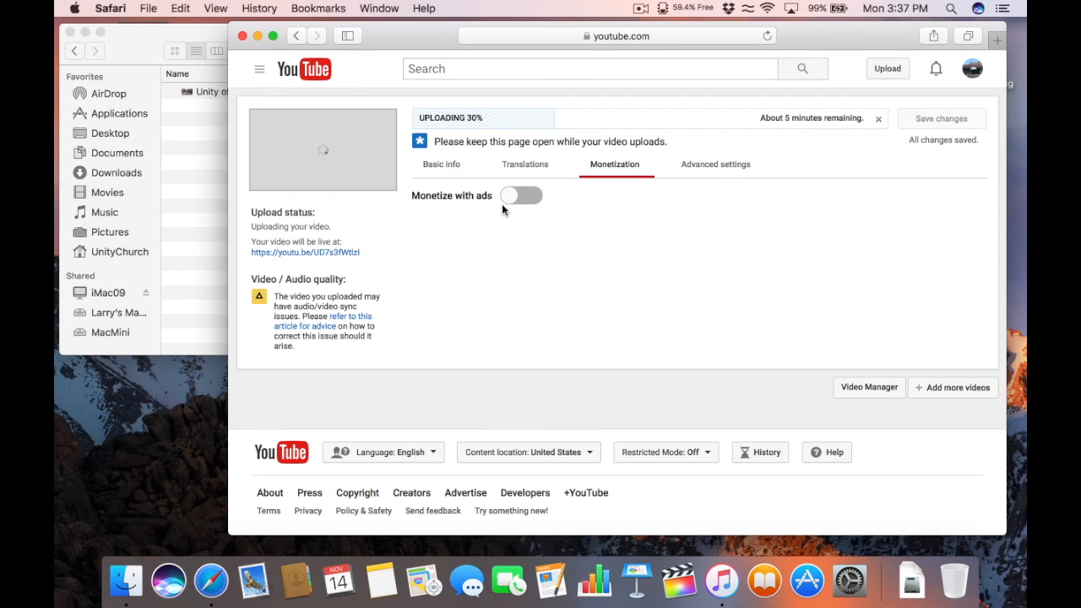
{"action": "left_click", "coordinate": [712, 167]}
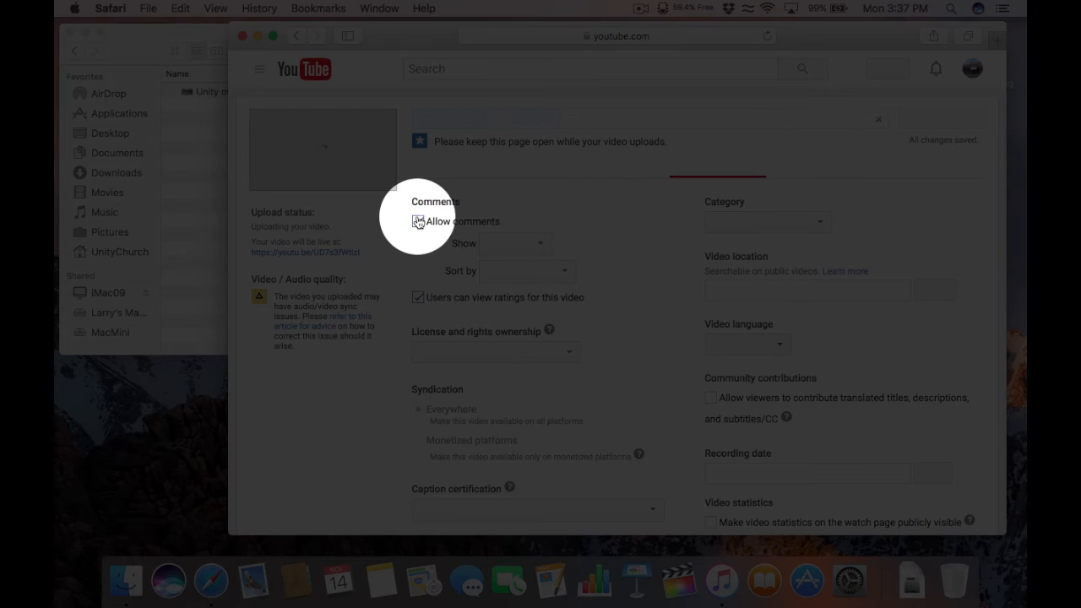
Step: Disable comments and public ratings visibility, and set the video language to English
{"action": "left_click", "coordinate": [418, 222]}
{"action": "left_click", "coordinate": [418, 297]}
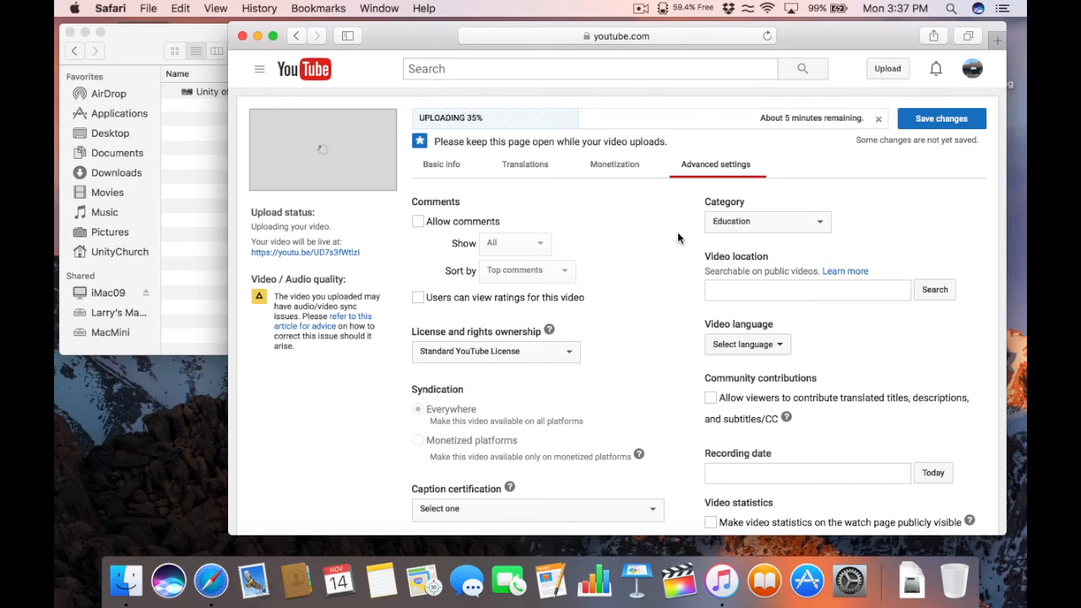
{"action": "scroll", "coordinate": [632, 232], "scroll_direction": "down", "scroll_amount": 3}
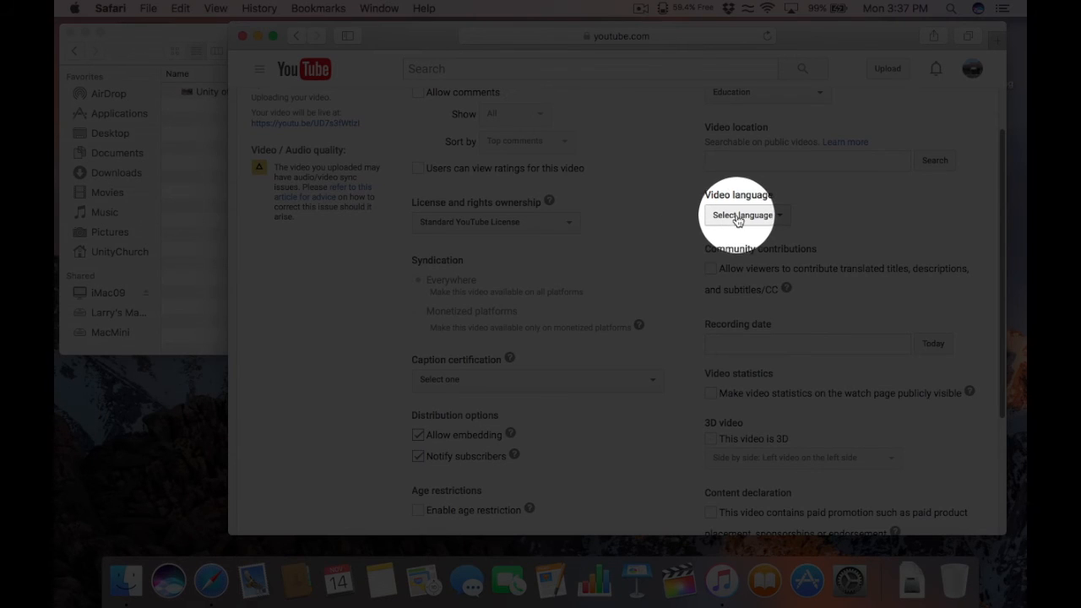
{"action": "left_click", "coordinate": [740, 216]}
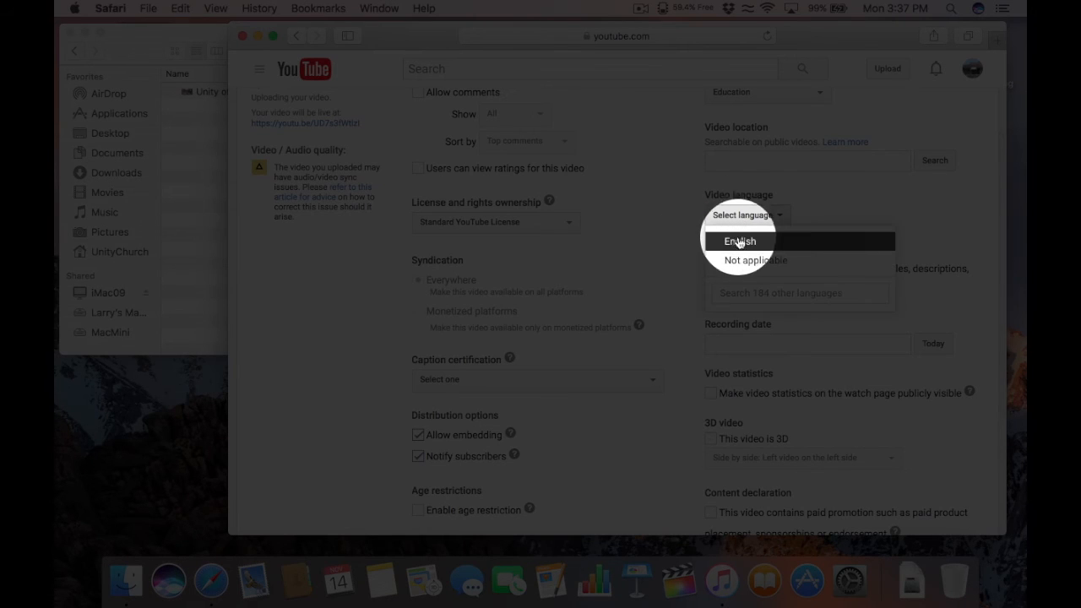
{"action": "left_click", "coordinate": [740, 242]}
Step: Certify the content never aired on U.S. television and make video statistics public
{"action": "scroll", "coordinate": [632, 221], "scroll_direction": "down", "scroll_amount": 3}
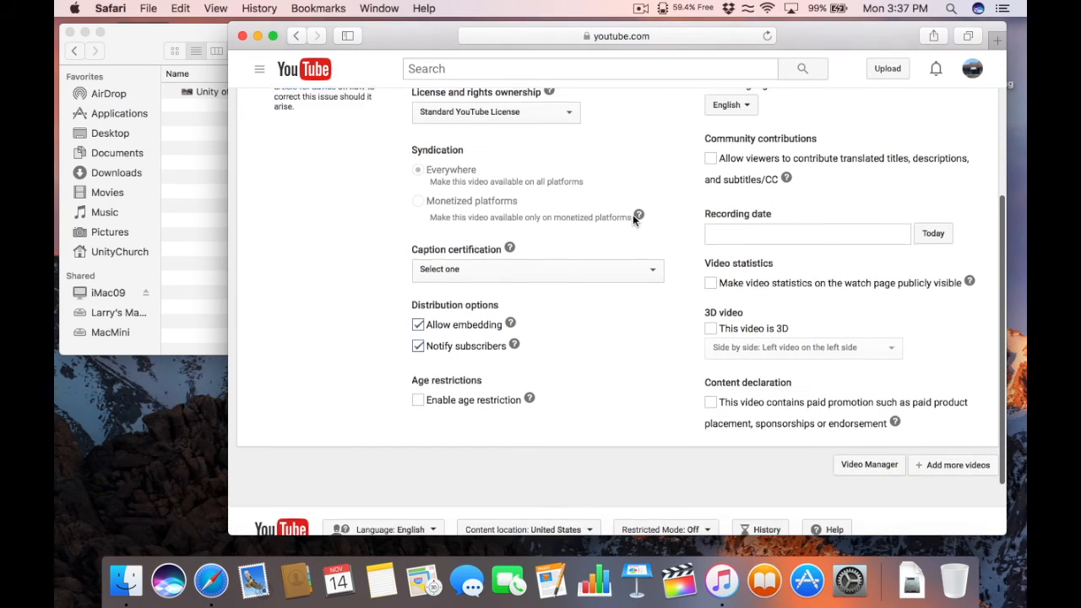
{"action": "left_click", "coordinate": [480, 268]}
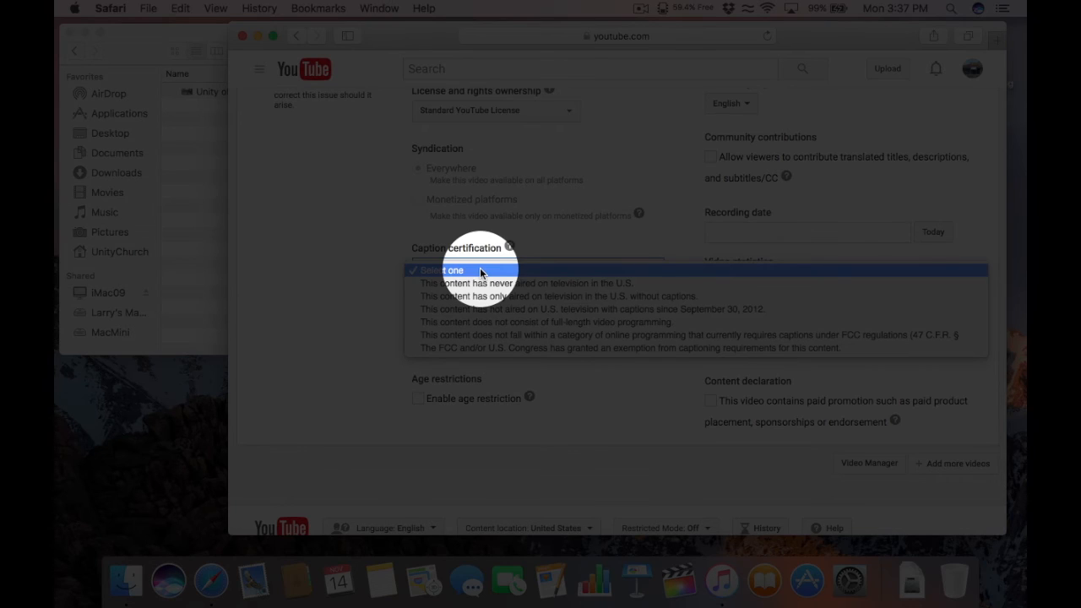
{"action": "left_click", "coordinate": [483, 283]}
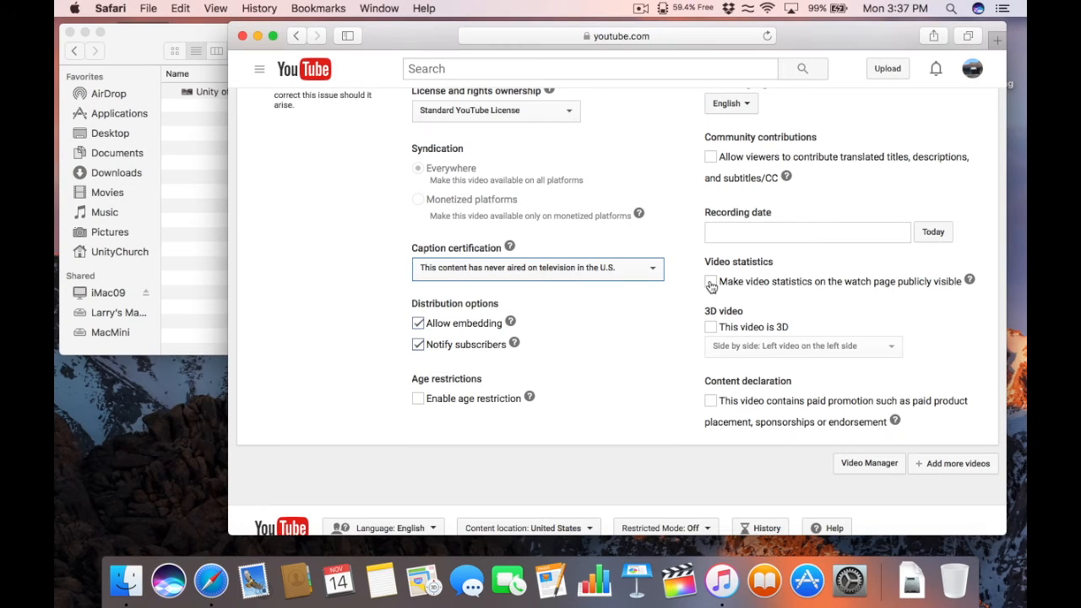
{"action": "left_click", "coordinate": [710, 281]}
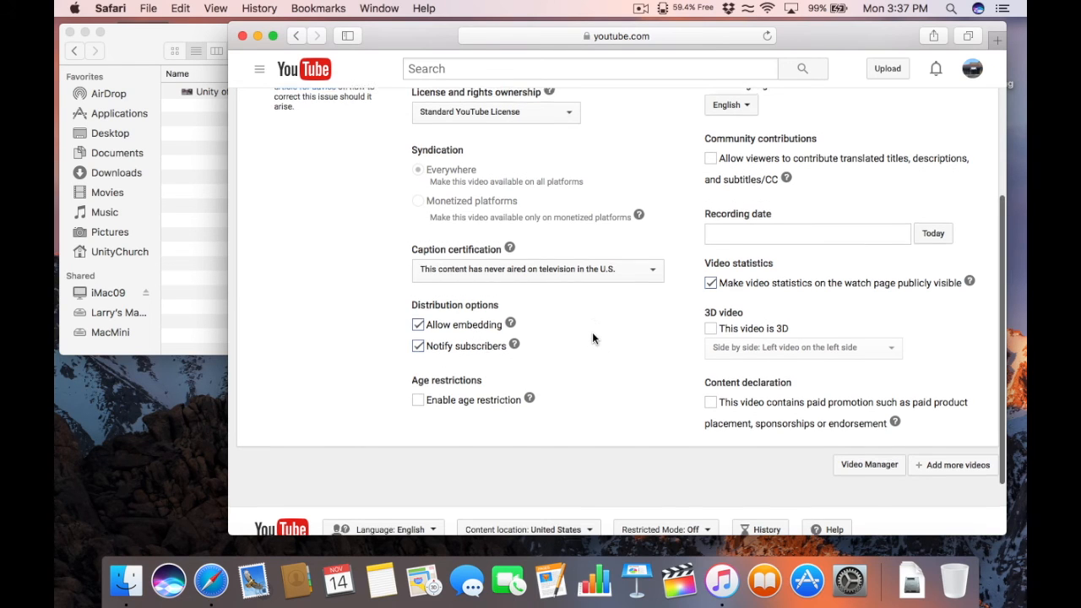
Step: Set the recording date to November 13, 2016
{"action": "scroll", "coordinate": [592, 337], "scroll_direction": "up", "scroll_amount": 1}
{"action": "scroll", "coordinate": [592, 338], "scroll_direction": "down", "scroll_amount": 2}
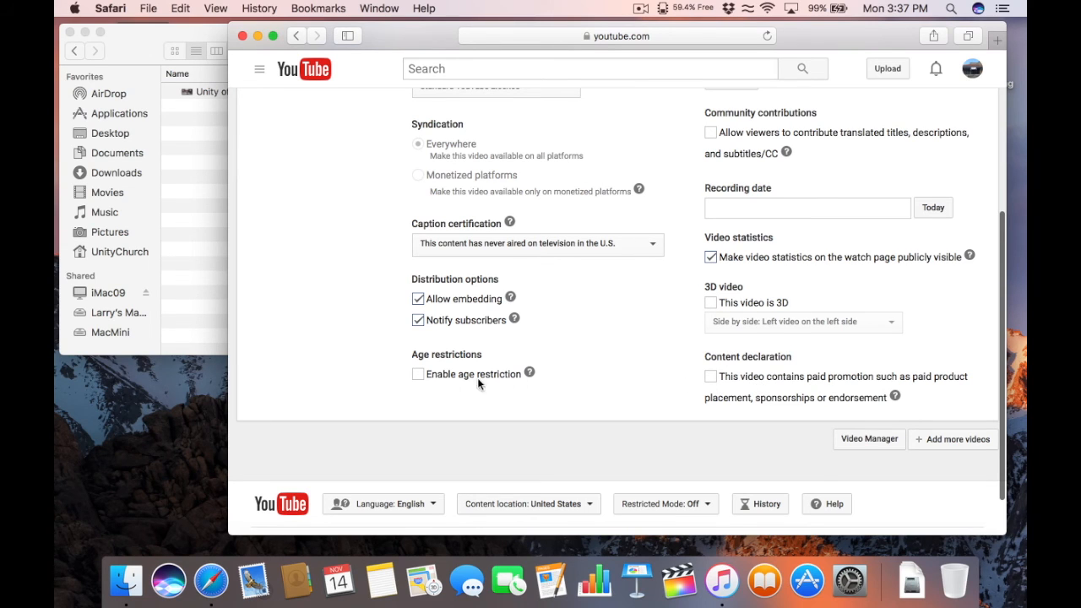
{"action": "scroll", "coordinate": [571, 360], "scroll_direction": "down", "scroll_amount": 1}
{"action": "scroll", "coordinate": [571, 361], "scroll_direction": "down", "scroll_amount": 2}
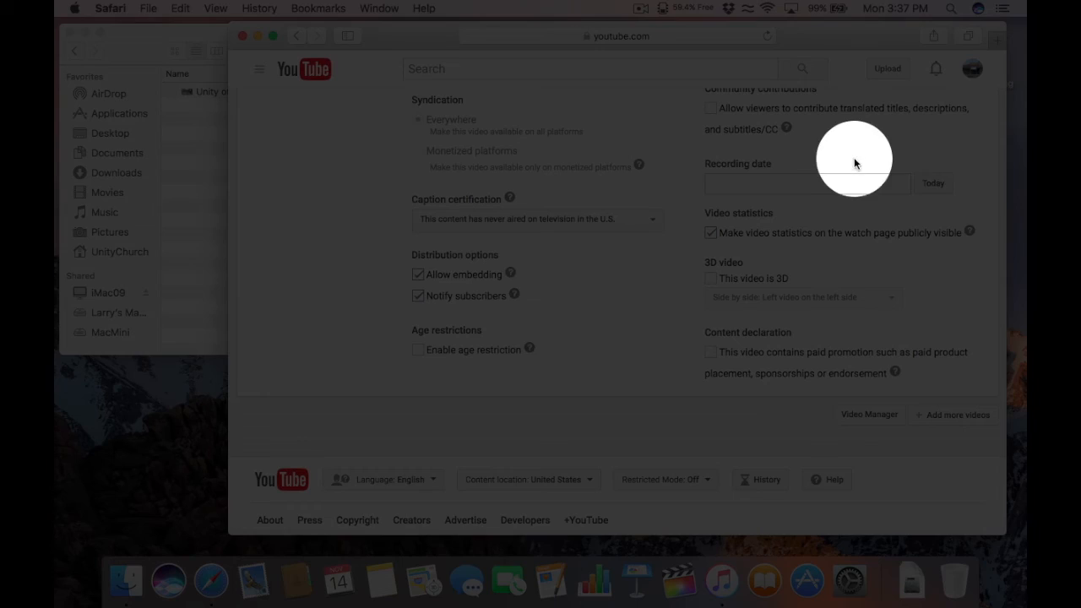
{"action": "left_click", "coordinate": [932, 183]}
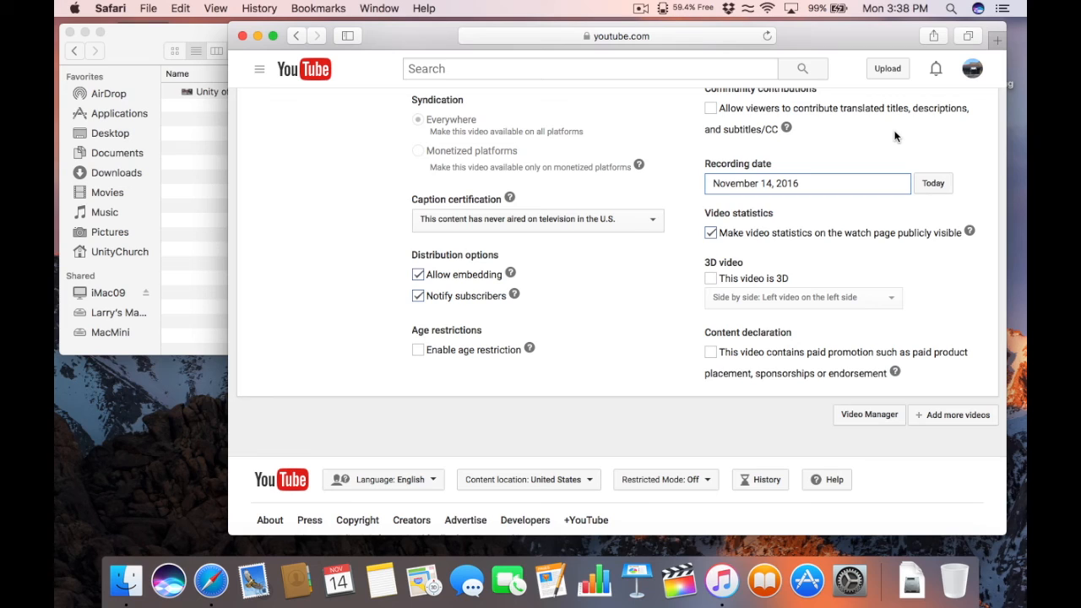
{"action": "left_click", "coordinate": [770, 185]}
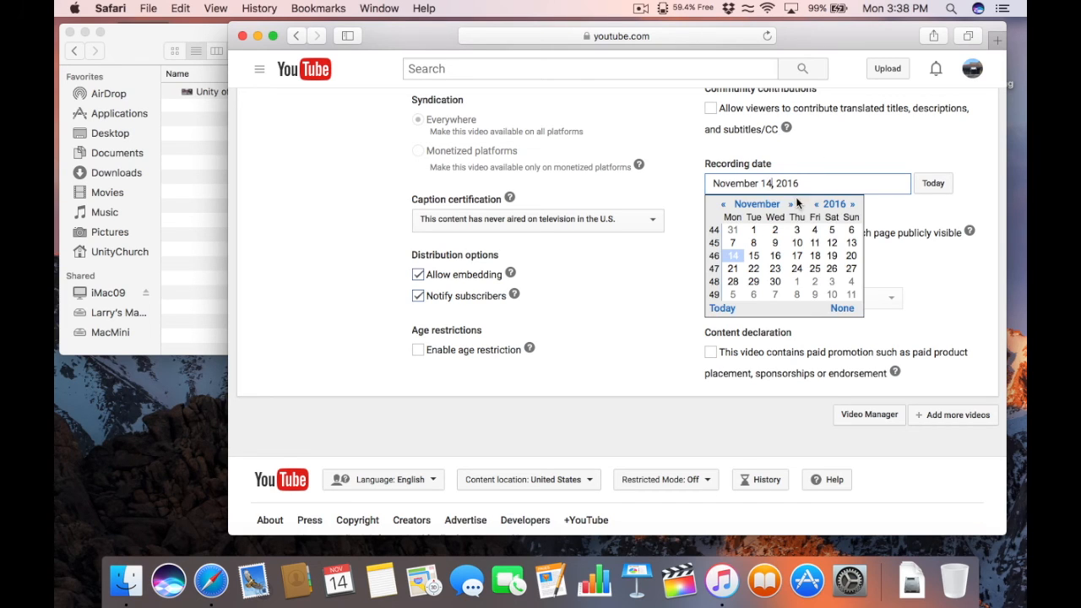
{"action": "left_click", "coordinate": [851, 243]}
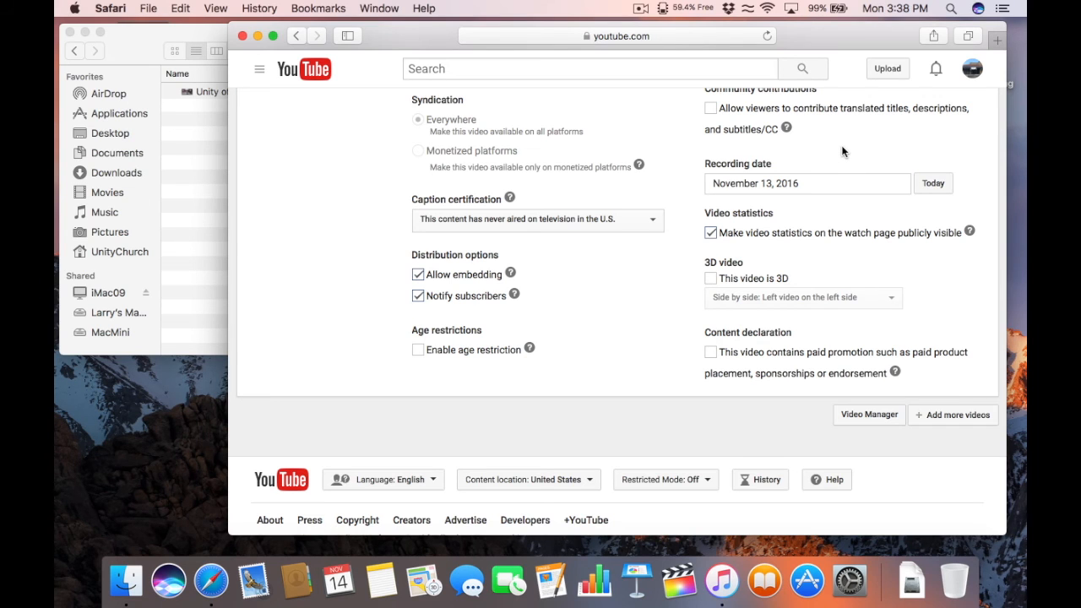
{"action": "scroll", "coordinate": [842, 151], "scroll_direction": "down", "scroll_amount": 1}
{"action": "scroll", "coordinate": [842, 152], "scroll_direction": "up", "scroll_amount": 5}
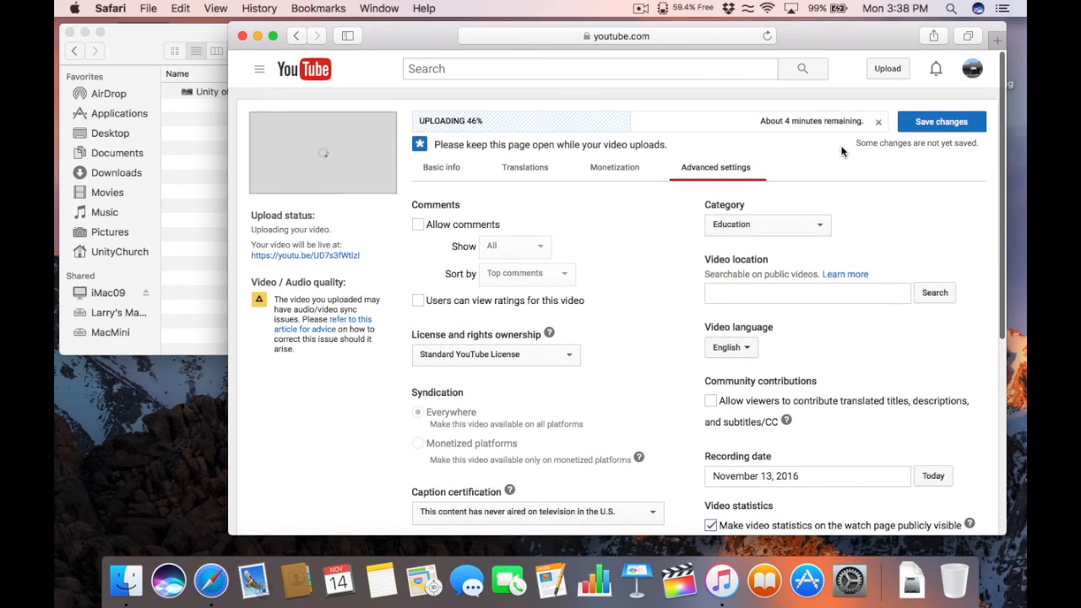
Step: Save the advanced settings until YouTube reports 'All changes saved'
{"action": "left_click", "coordinate": [921, 118]}
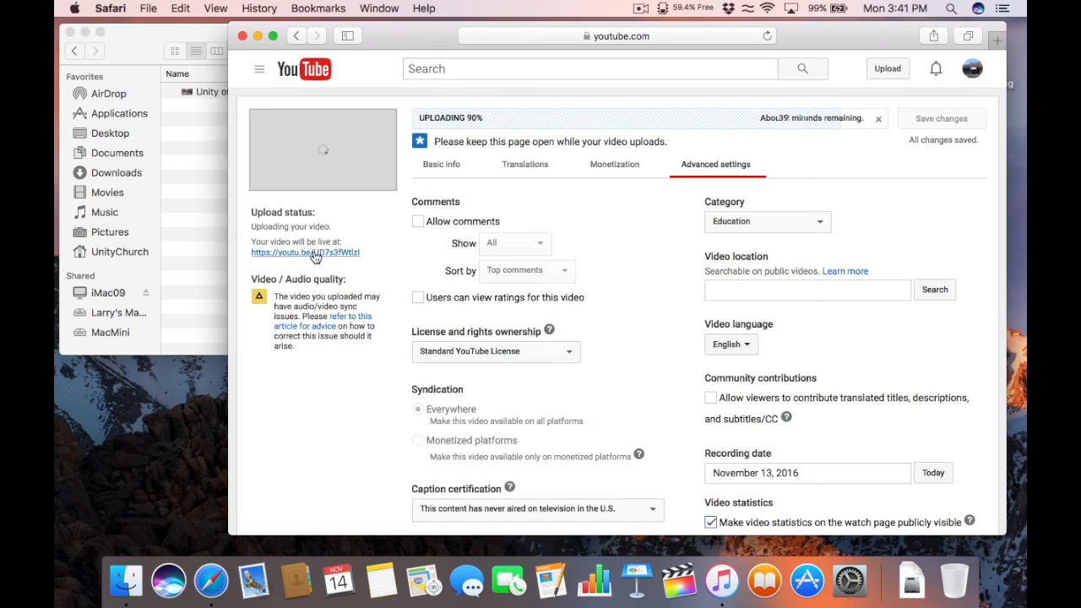
Step: Open the 'Your video will be live at' link in a new tab and view the watch page
{"action": "right_click", "coordinate": [314, 253]}
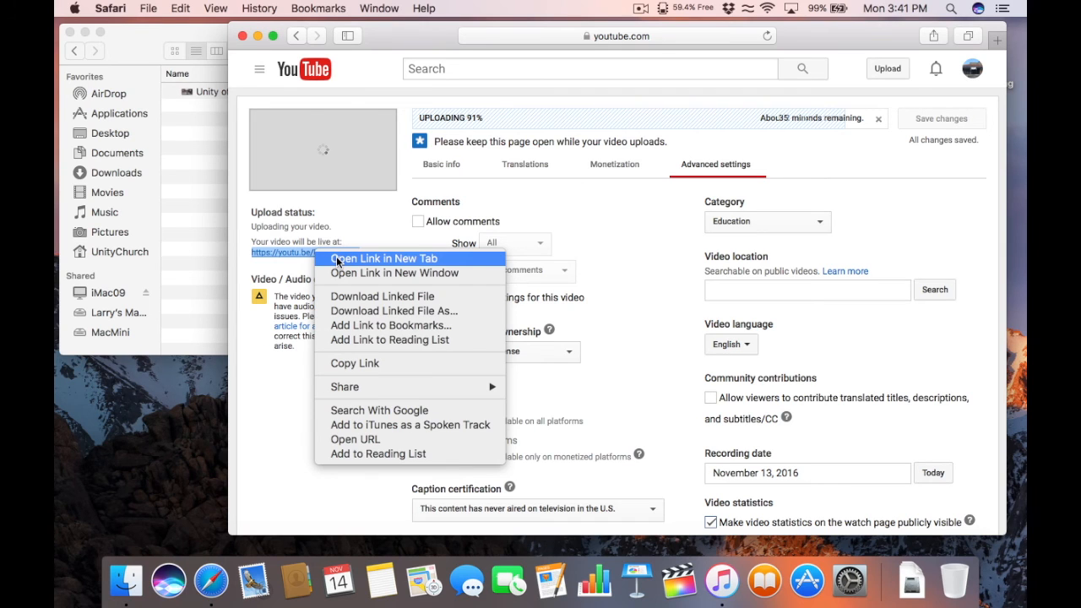
{"action": "left_click", "coordinate": [384, 259]}
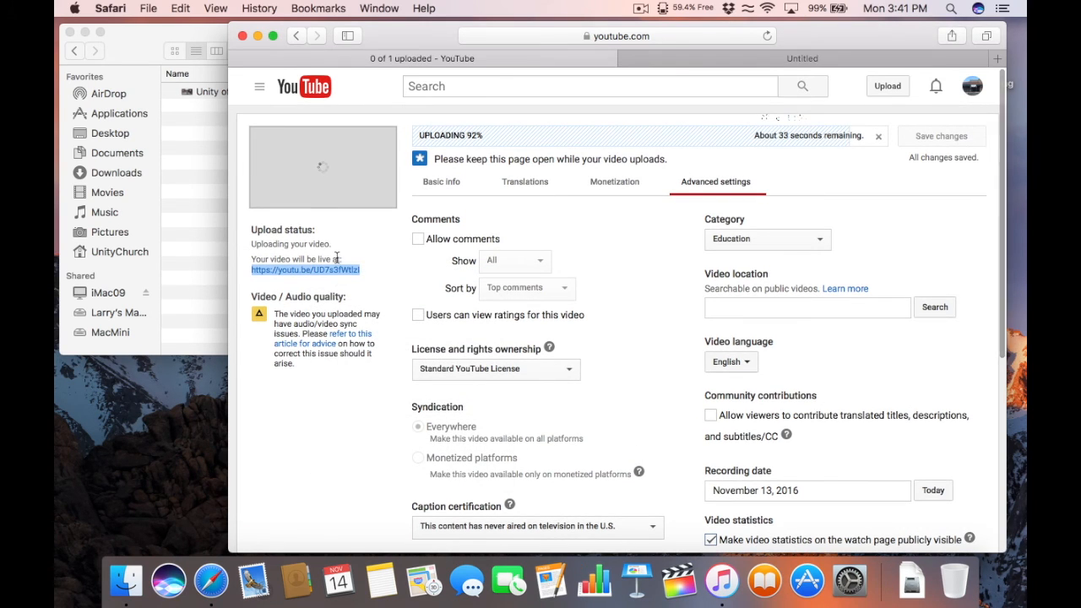
{"action": "left_click", "coordinate": [793, 57]}
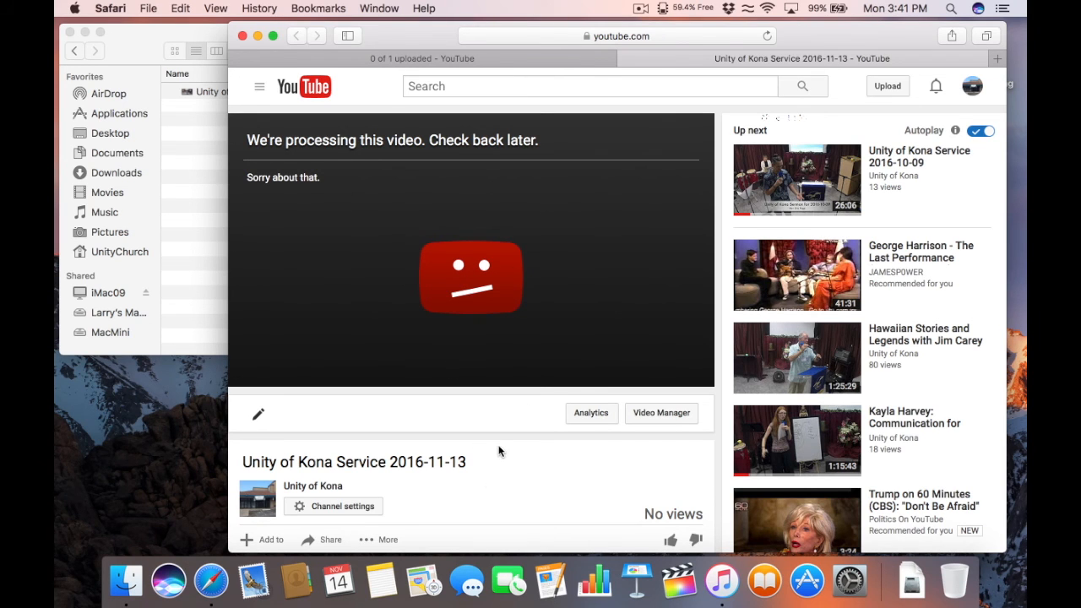
{"action": "scroll", "coordinate": [499, 451], "scroll_direction": "up", "scroll_amount": 1}
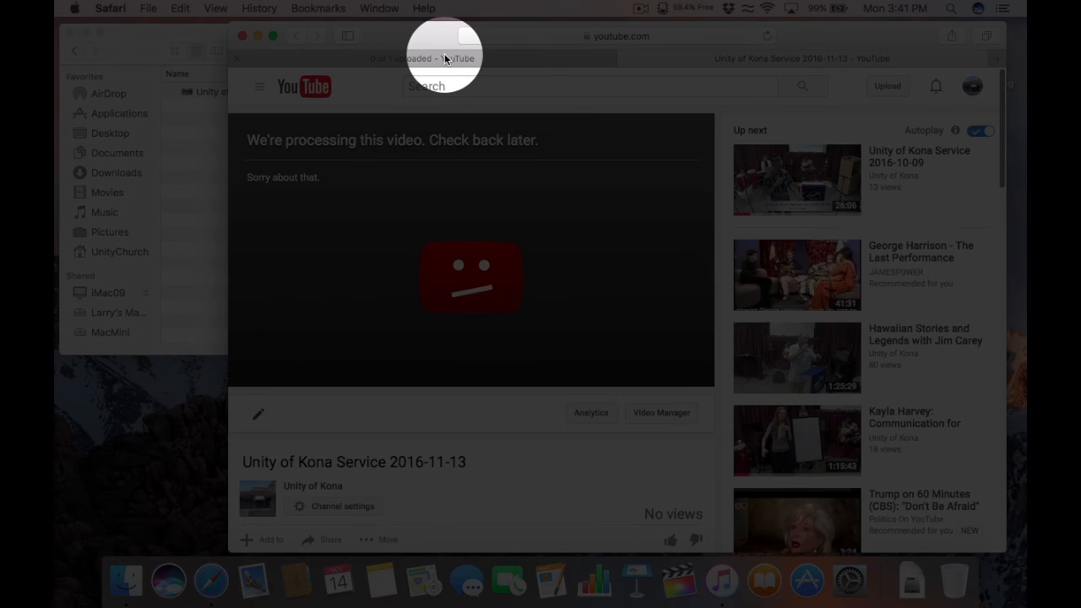
Step: Switch back and forth between the upload settings tab and the watch page tab
{"action": "left_click", "coordinate": [447, 58]}
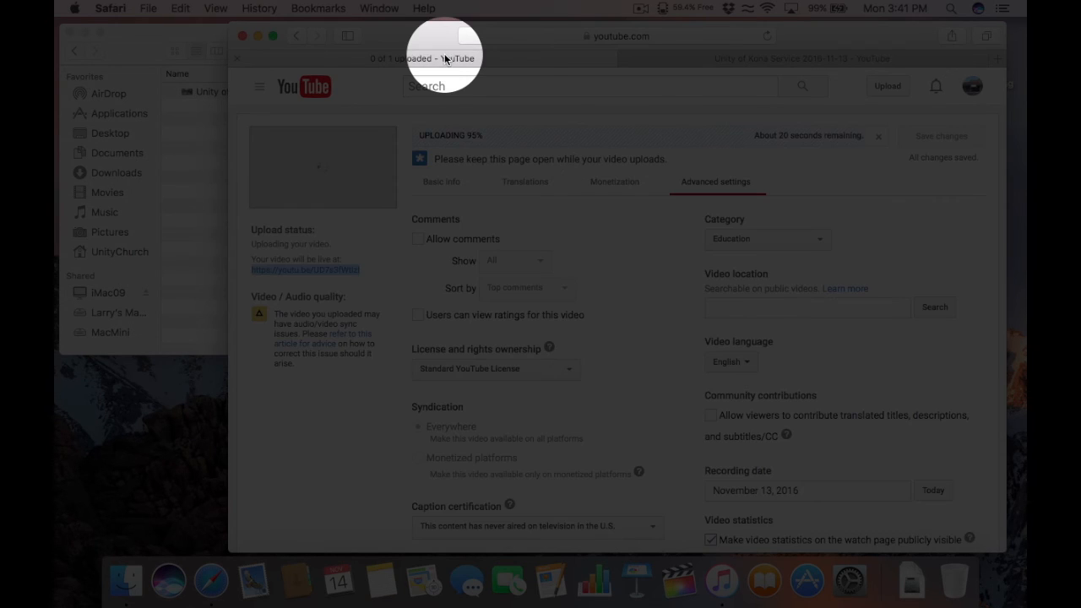
{"action": "left_click", "coordinate": [693, 57]}
{"action": "left_click", "coordinate": [561, 64]}
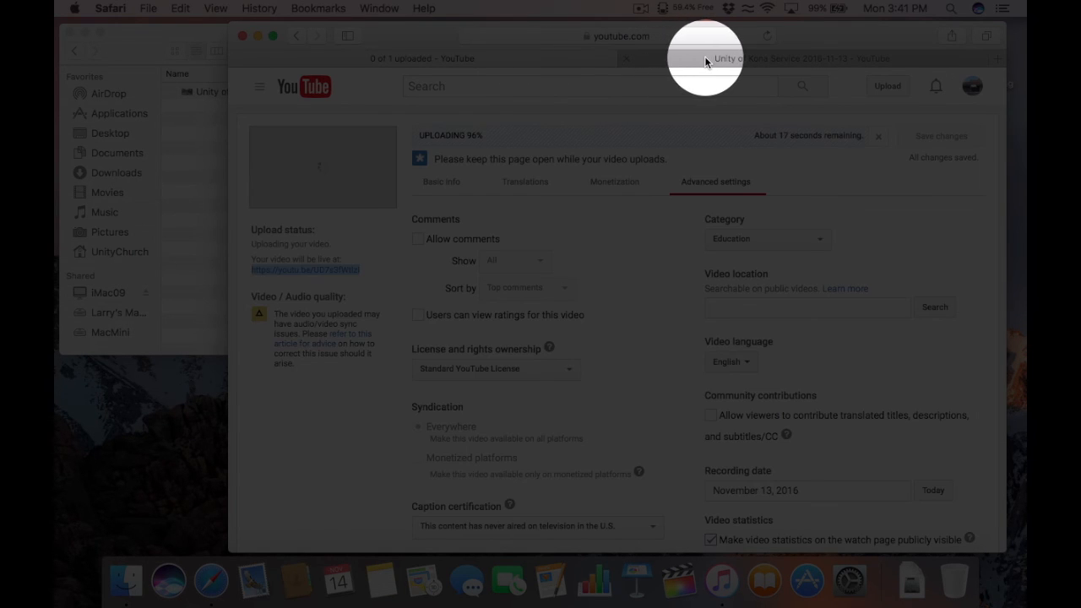
{"action": "left_click", "coordinate": [705, 55]}
{"action": "left_click", "coordinate": [553, 56]}
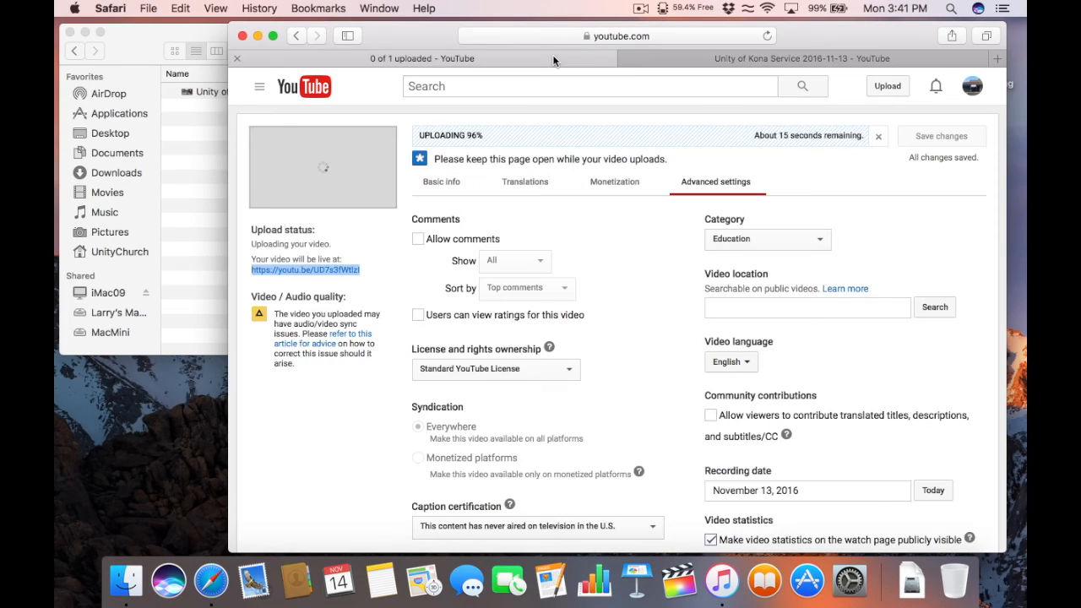
{"action": "left_click", "coordinate": [727, 57]}
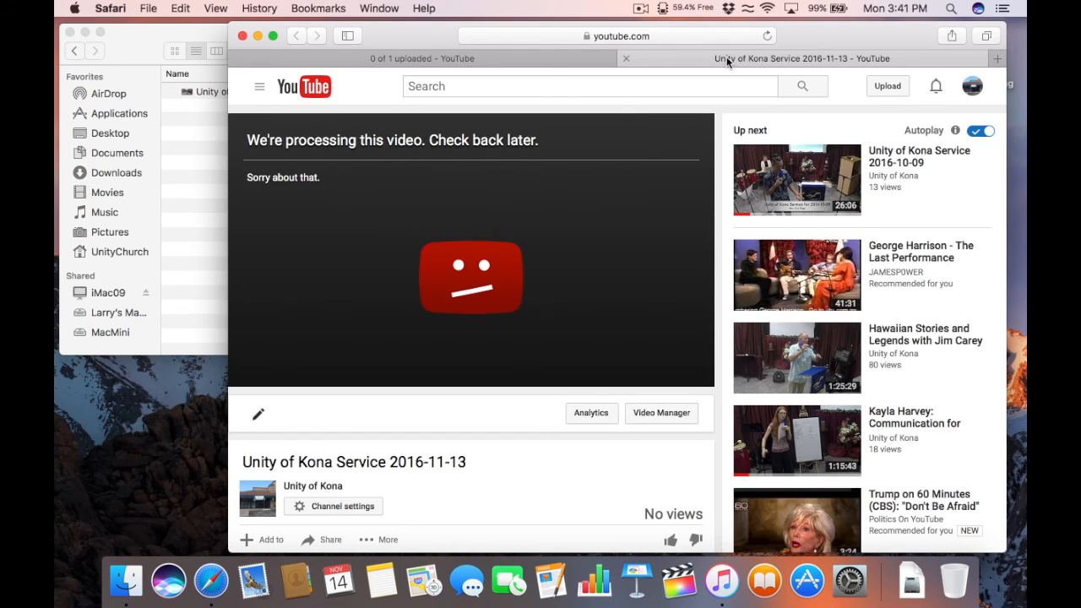
{"action": "left_click", "coordinate": [518, 56]}
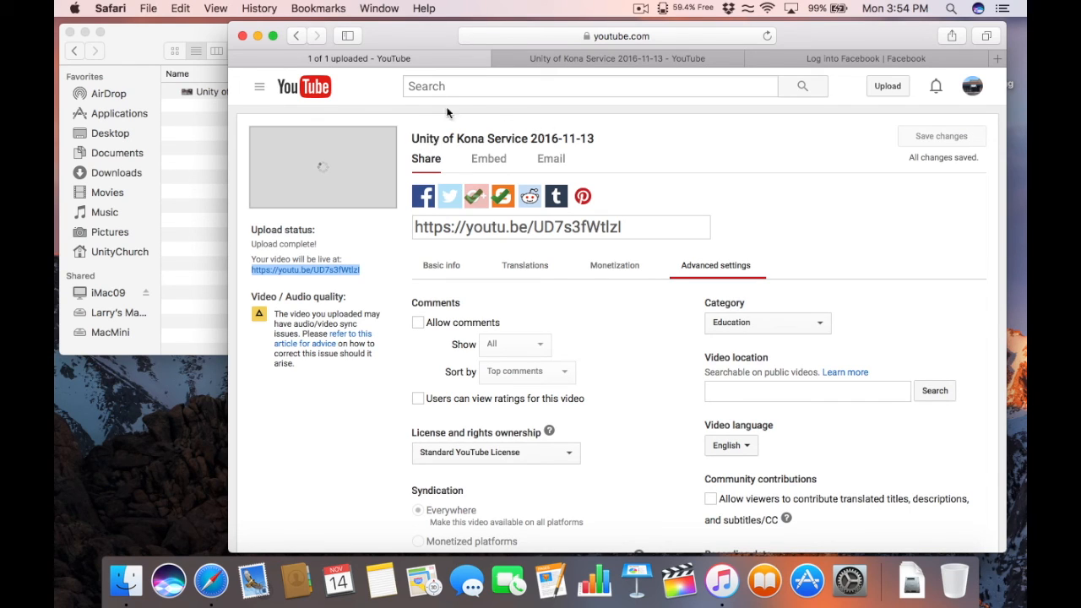
Step: Reload the Unity of Kona Service 2016-11-13 watch page and pause the finished 21:05 video
{"action": "left_click", "coordinate": [549, 59]}
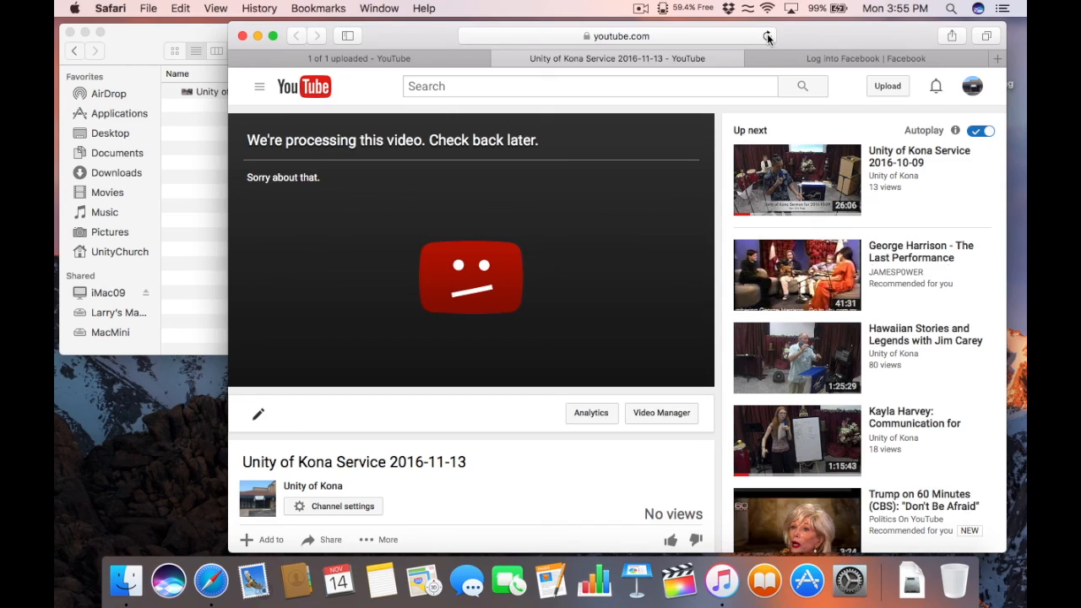
{"action": "left_click", "coordinate": [768, 37]}
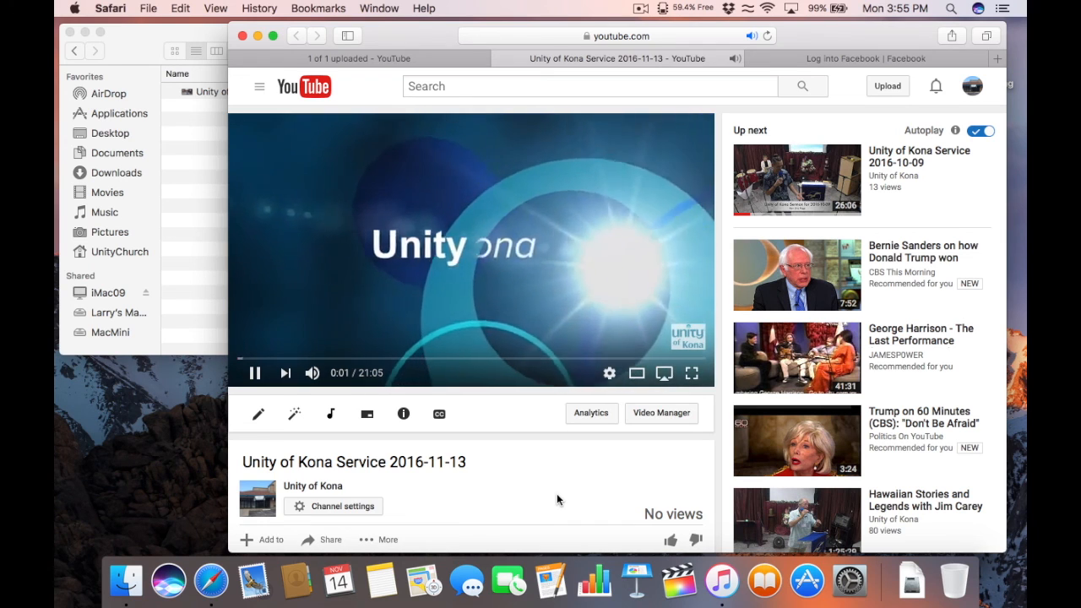
{"action": "left_click", "coordinate": [255, 372]}
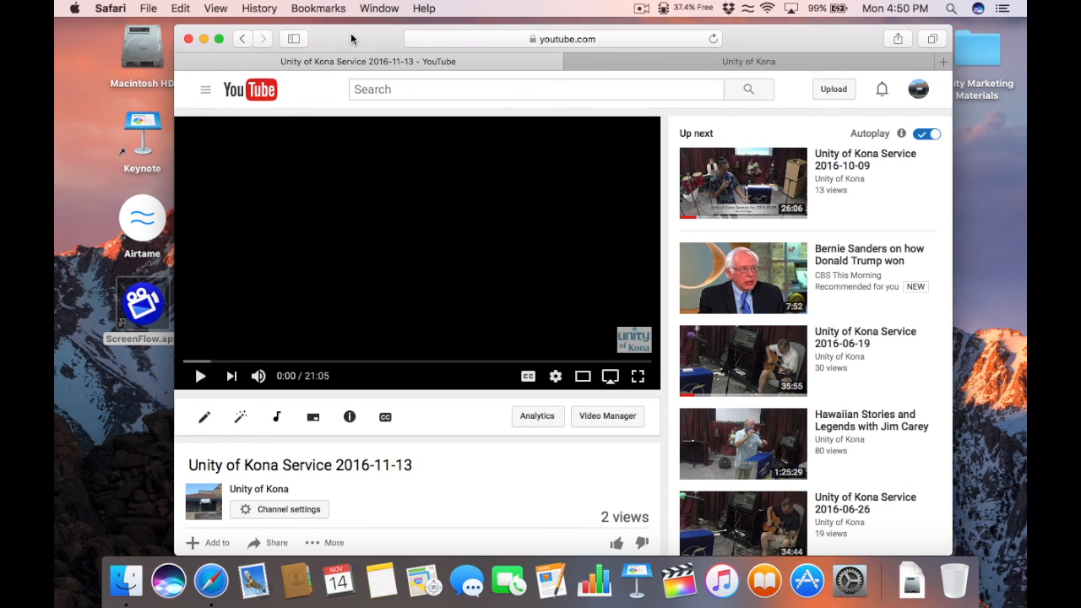
Step: Copy the service video's short youtu.be link from YouTube's Share panel
{"action": "scroll", "coordinate": [365, 296], "scroll_direction": "down", "scroll_amount": 5}
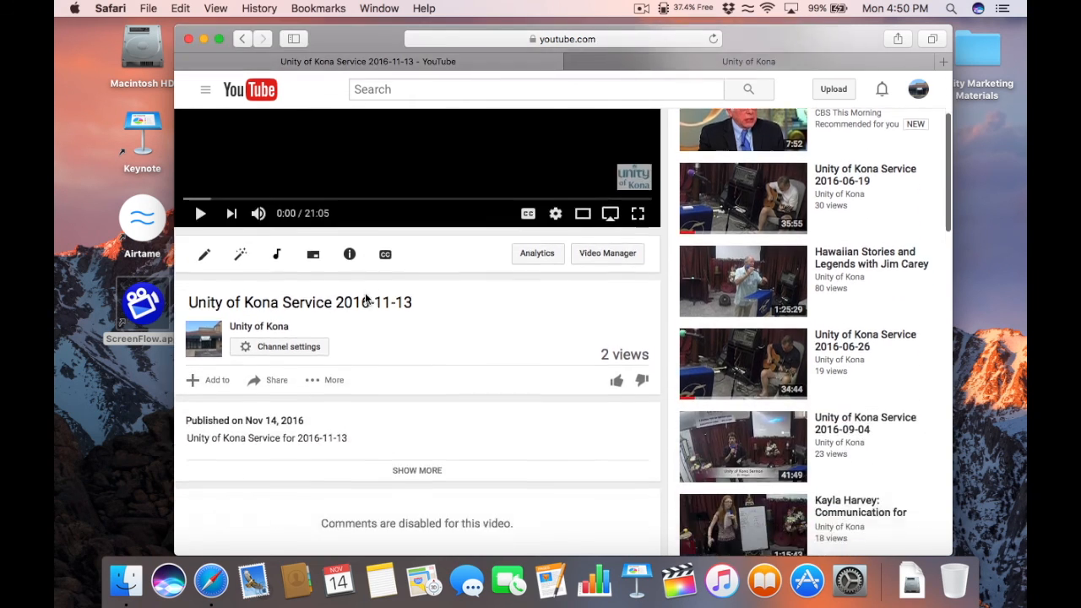
{"action": "scroll", "coordinate": [365, 296], "scroll_direction": "down", "scroll_amount": 1}
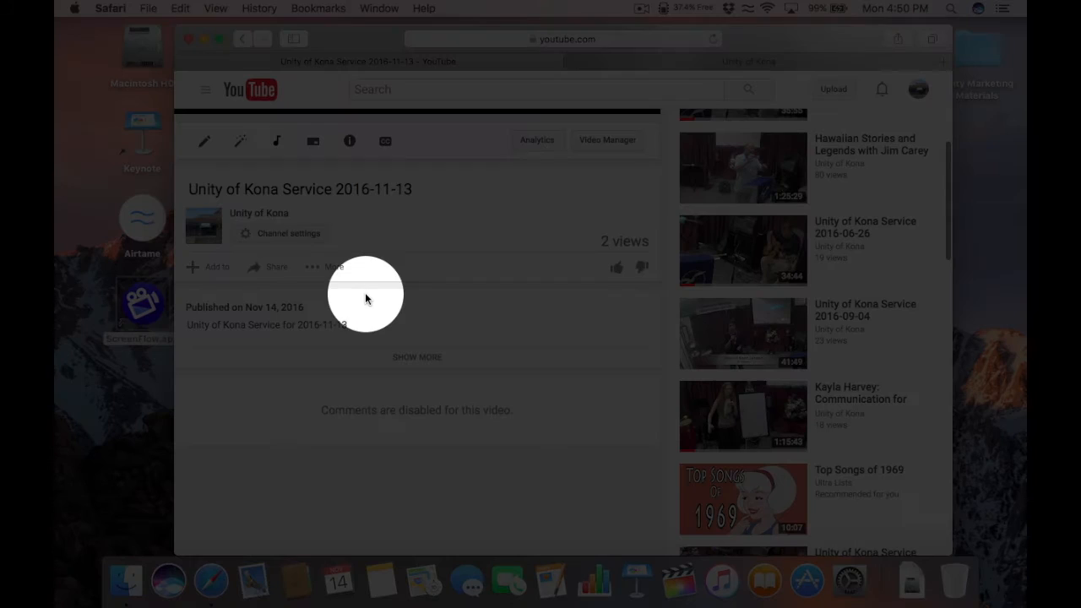
{"action": "left_click", "coordinate": [275, 269]}
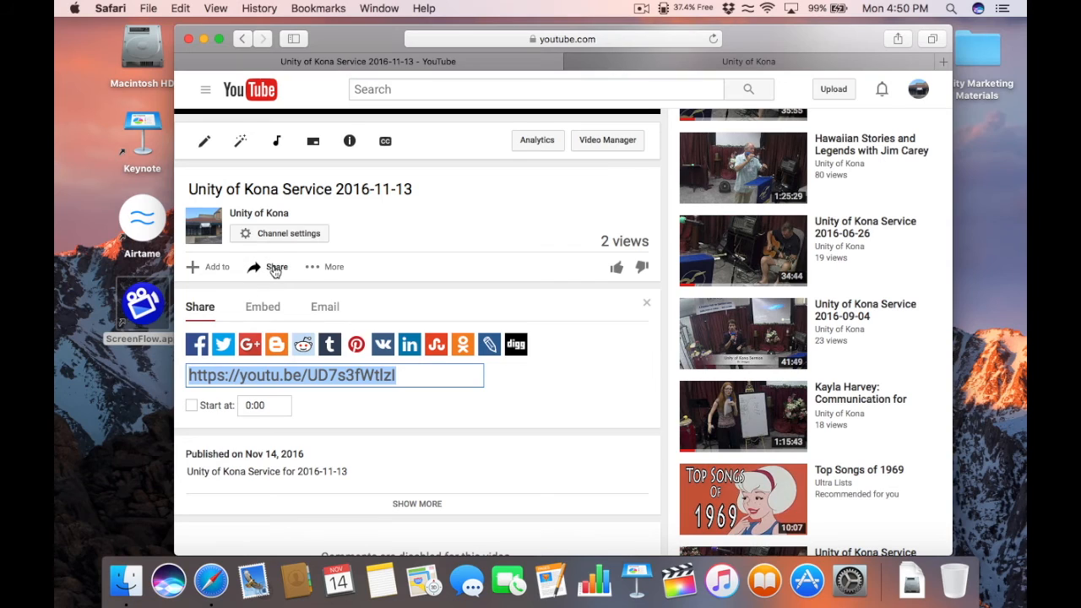
{"action": "right_click", "coordinate": [267, 375]}
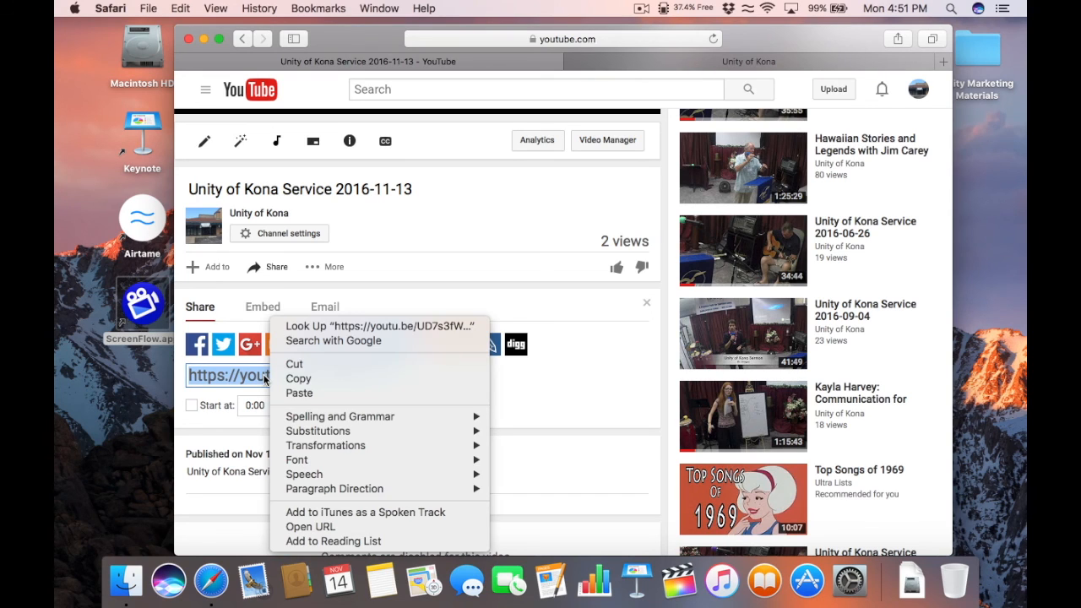
{"action": "left_click", "coordinate": [297, 377]}
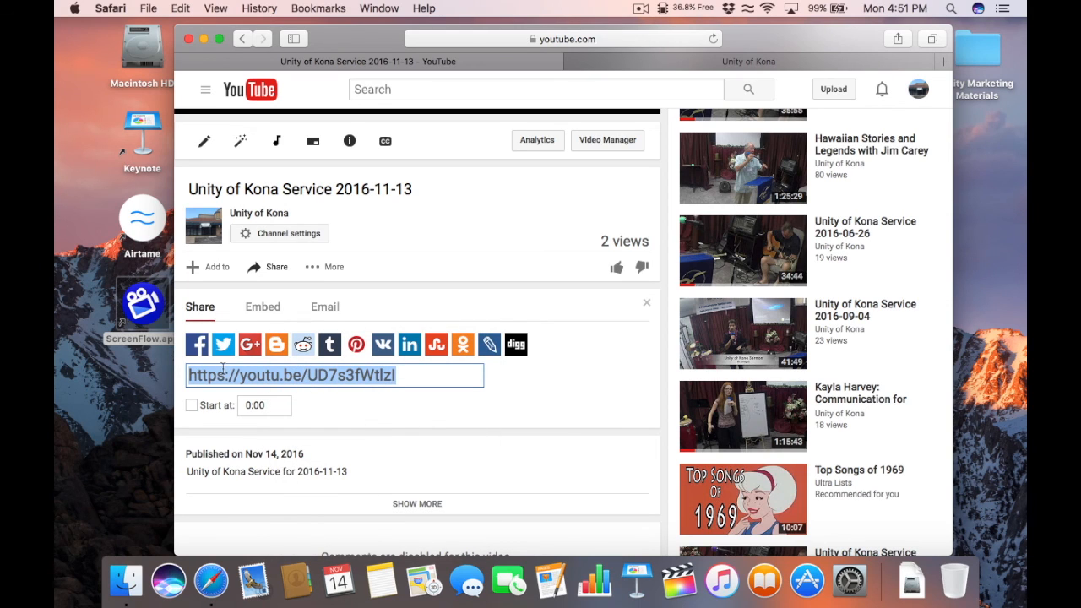
Step: On the Unity of Kona Facebook page, start a post reading 'Unity of Kona Service for 2106-11-13'
{"action": "left_click", "coordinate": [685, 59]}
{"action": "left_click_drag", "start_coordinate": [763, 32], "coordinate": [764, 30]}
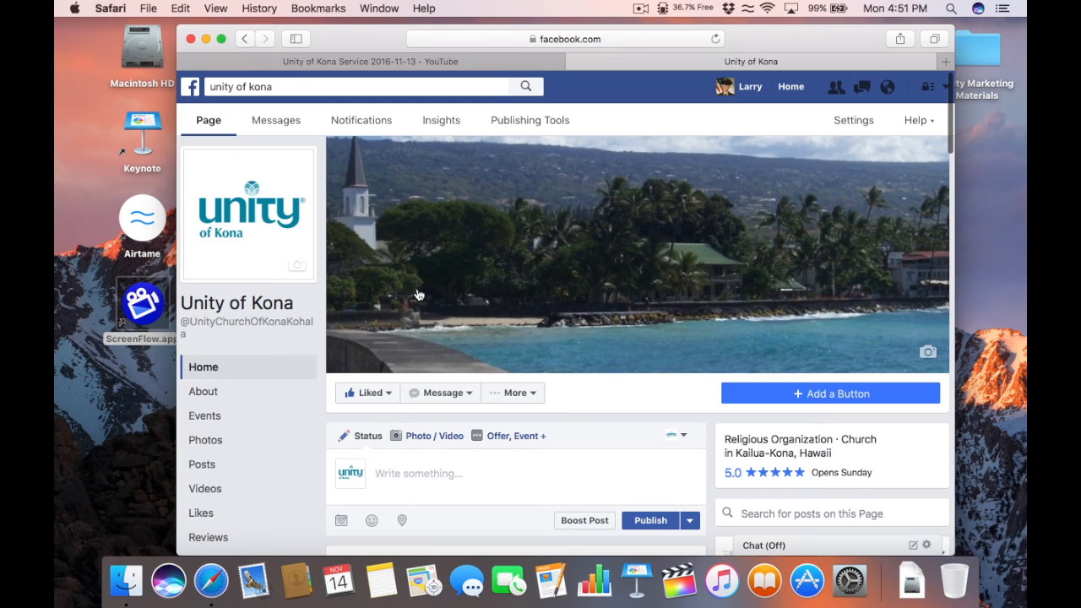
{"action": "mouse_move", "coordinate": [385, 394]}
{"action": "left_click", "coordinate": [384, 473]}
{"action": "type", "text": "Unity"}
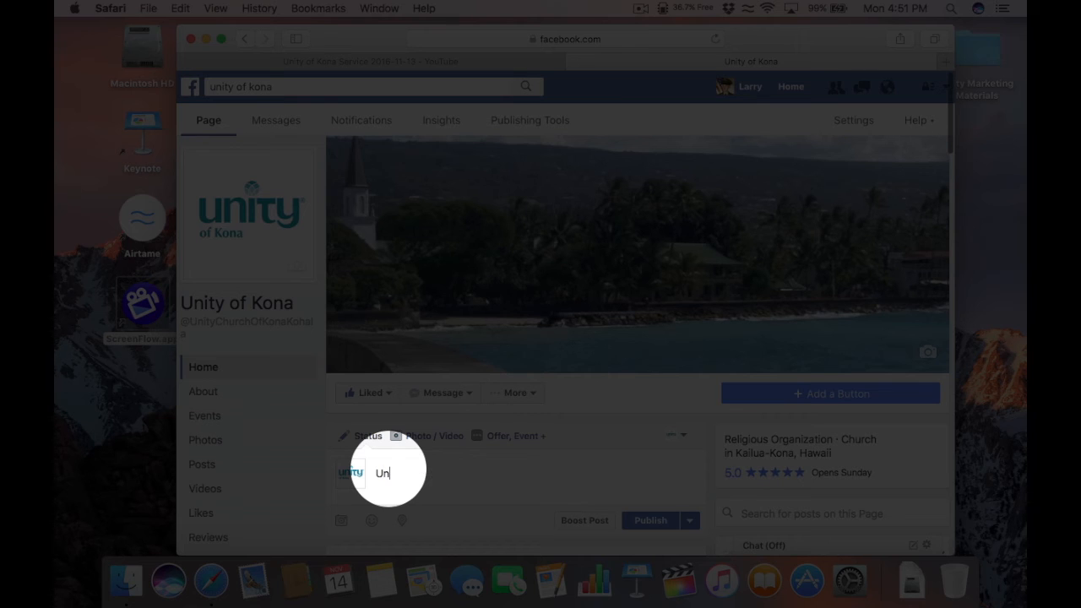
{"action": "key", "text": "BackSpace"}
{"action": "key", "text": "BackSpace"}
{"action": "key", "text": "BackSpace"}
{"action": "type", "text": "ity of Kona S"}
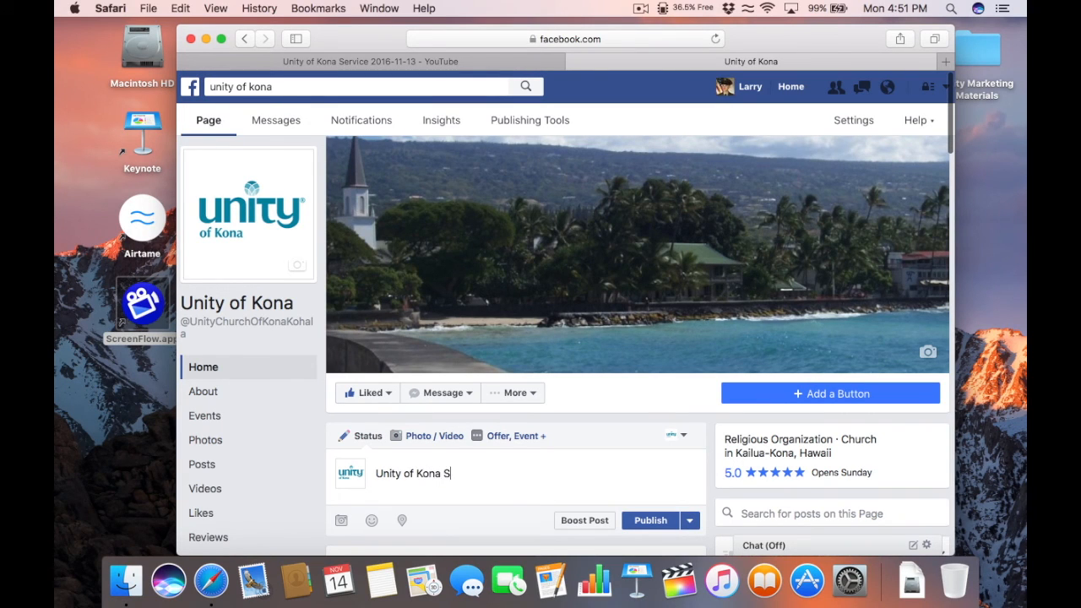
{"action": "type", "text": "ervice for 2106-11-13"}
{"action": "key", "text": "Return"}
Step: Paste the YouTube link below the title and publish the post
{"action": "scroll", "coordinate": [575, 285], "scroll_direction": "down", "scroll_amount": 5}
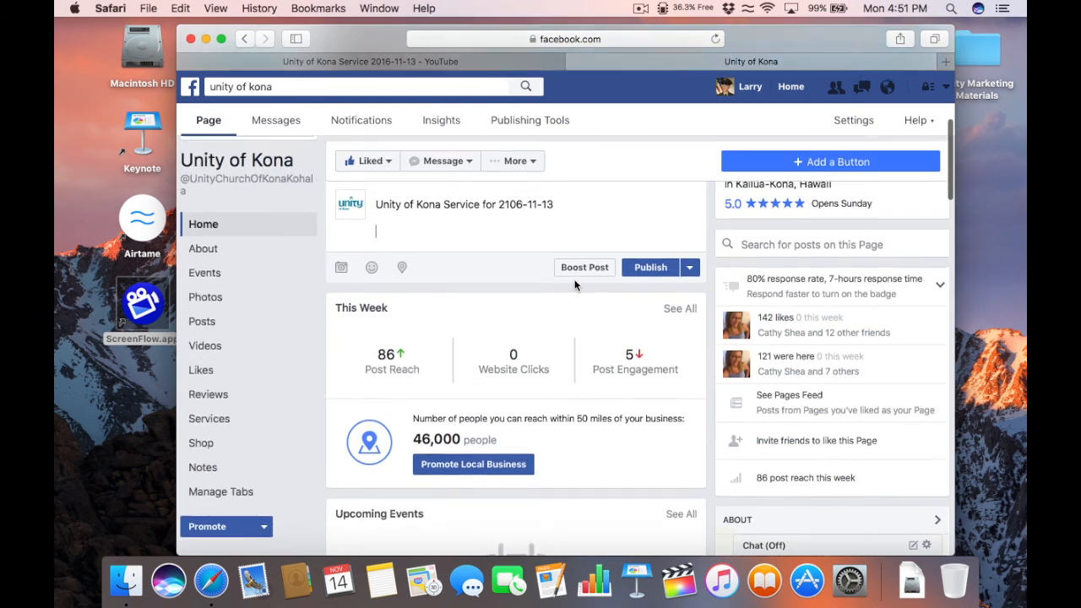
{"action": "scroll", "coordinate": [574, 285], "scroll_direction": "up", "scroll_amount": 3}
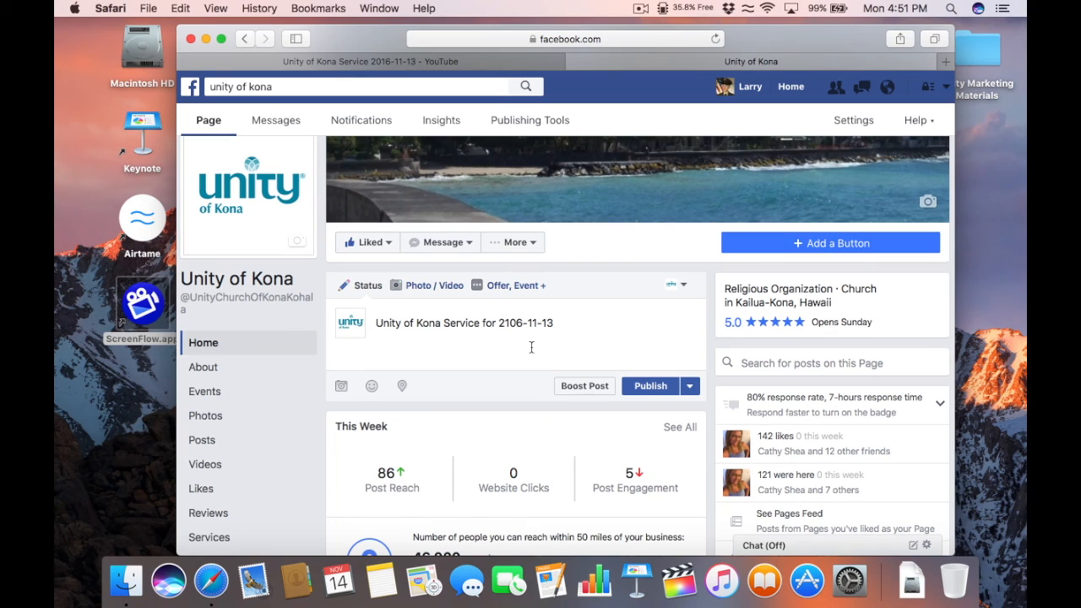
{"action": "key", "text": "super+v"}
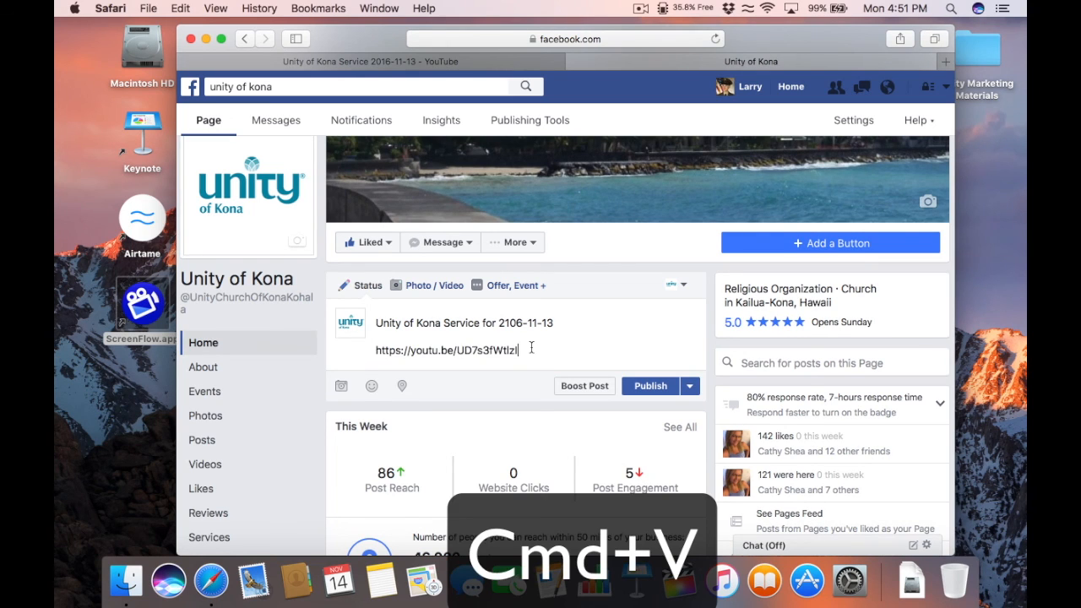
{"action": "key", "text": "Return"}
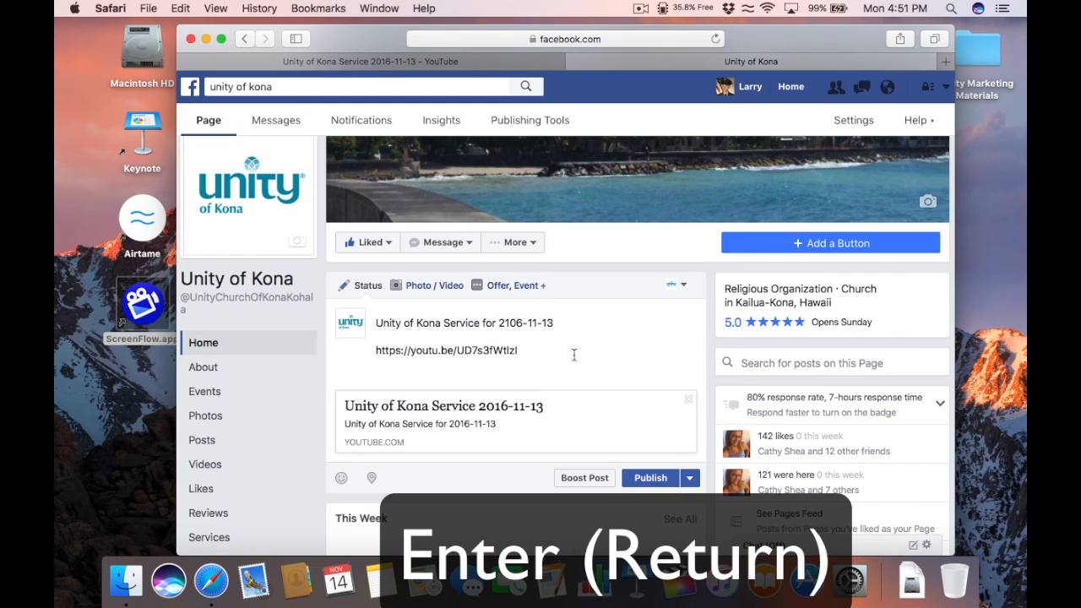
{"action": "left_click", "coordinate": [652, 479]}
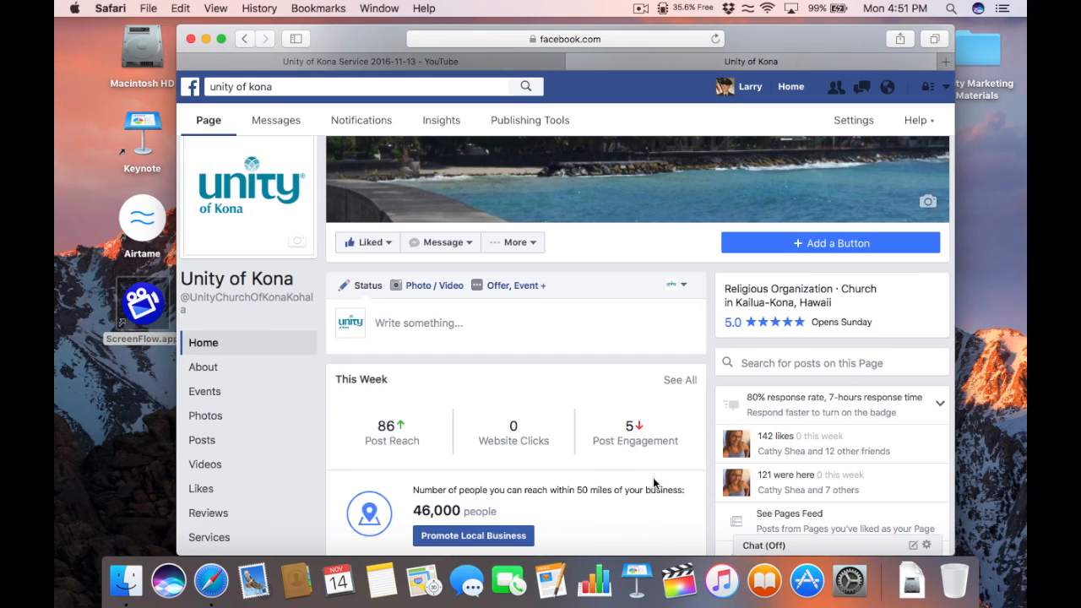
{"action": "scroll", "coordinate": [609, 224], "scroll_direction": "down", "scroll_amount": 10}
{"action": "scroll", "coordinate": [609, 224], "scroll_direction": "up", "scroll_amount": 1}
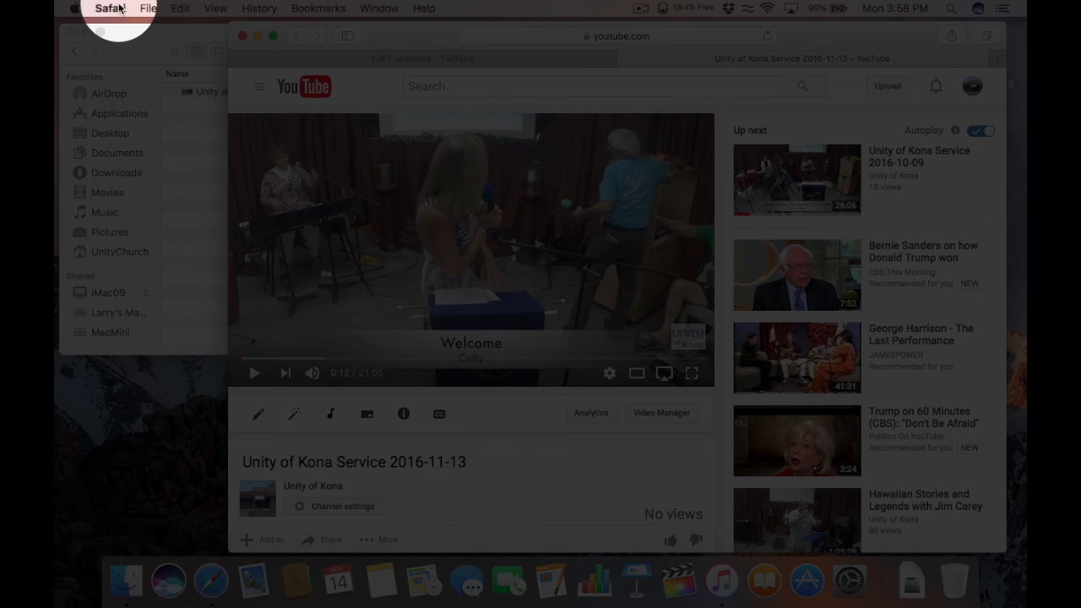
Step: Quit Safari and move the Home Videos window toward the screen centre, uncovering the desktop icons
{"action": "left_click", "coordinate": [113, 8]}
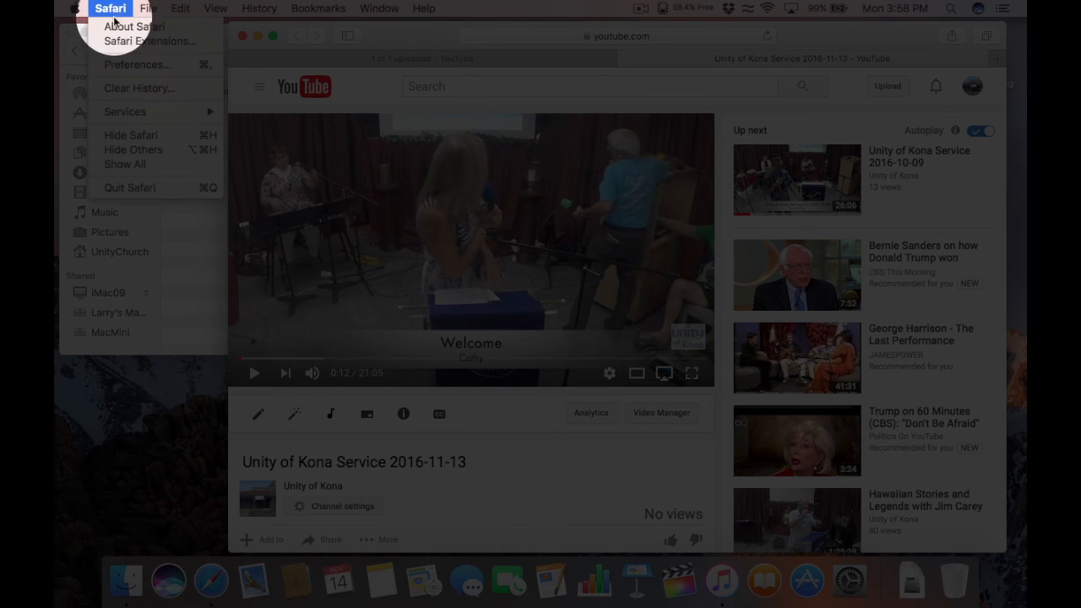
{"action": "left_click", "coordinate": [144, 187]}
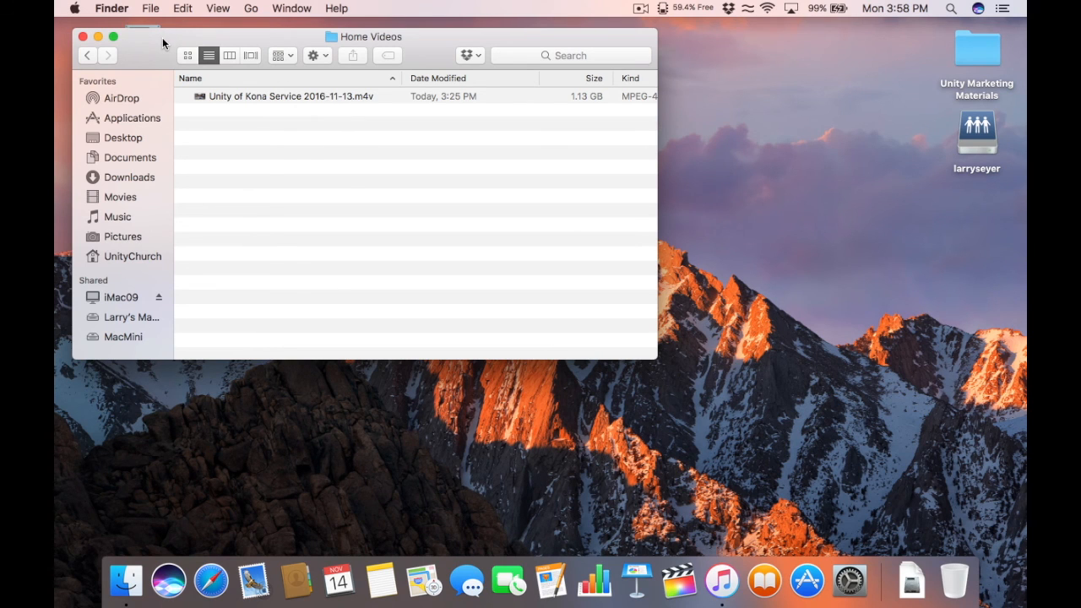
{"action": "left_click_drag", "start_coordinate": [162, 37], "coordinate": [365, 62]}
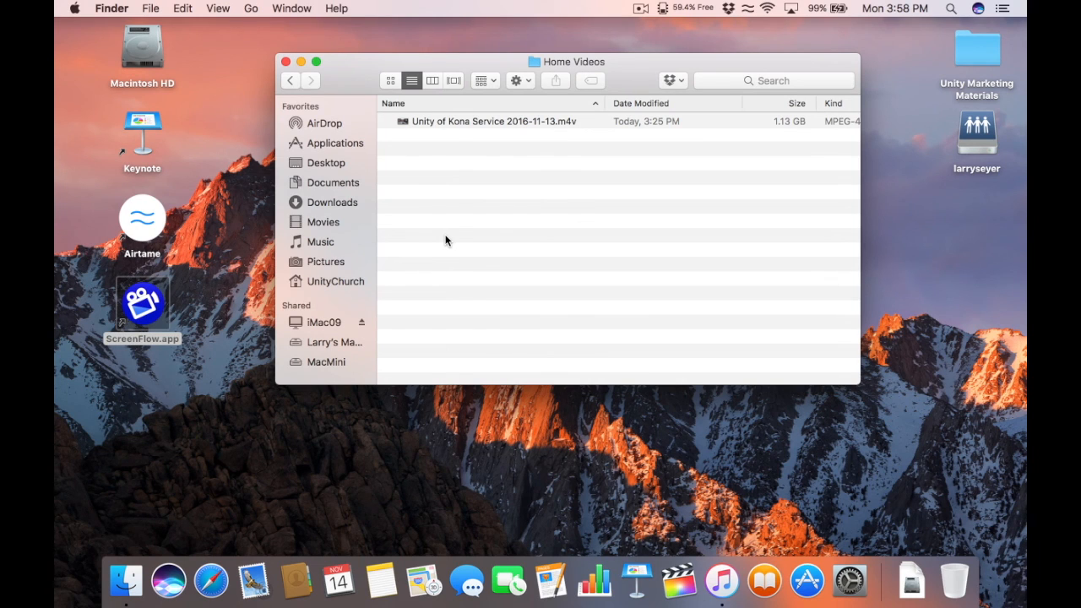
Step: Open the Unity of Kona Videos folder inside Movies and select the 2016-11-13 service folder
{"action": "left_click", "coordinate": [322, 222]}
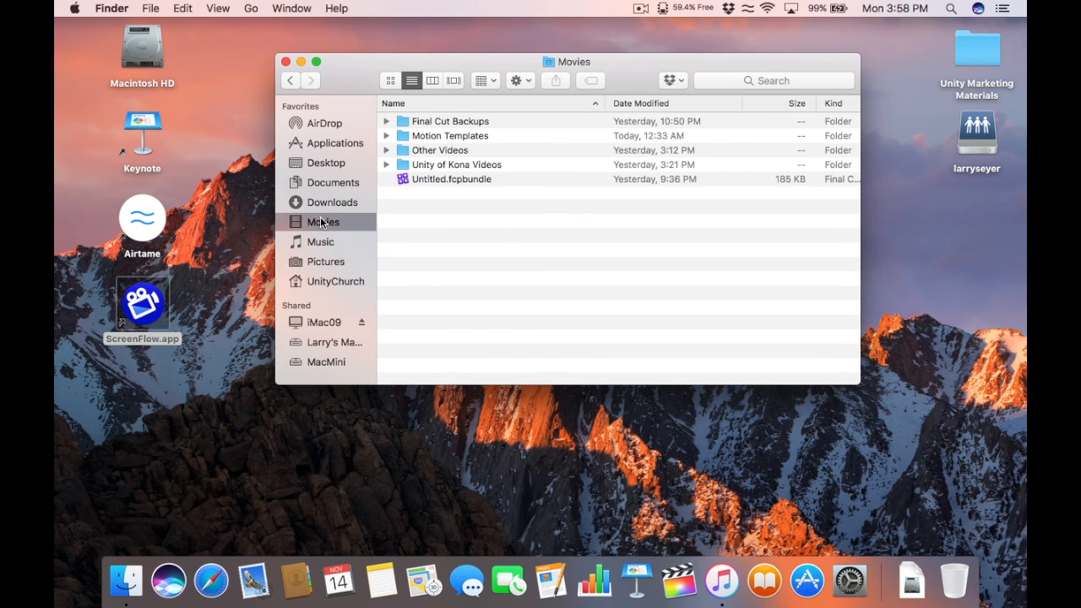
{"action": "double_click", "coordinate": [406, 164]}
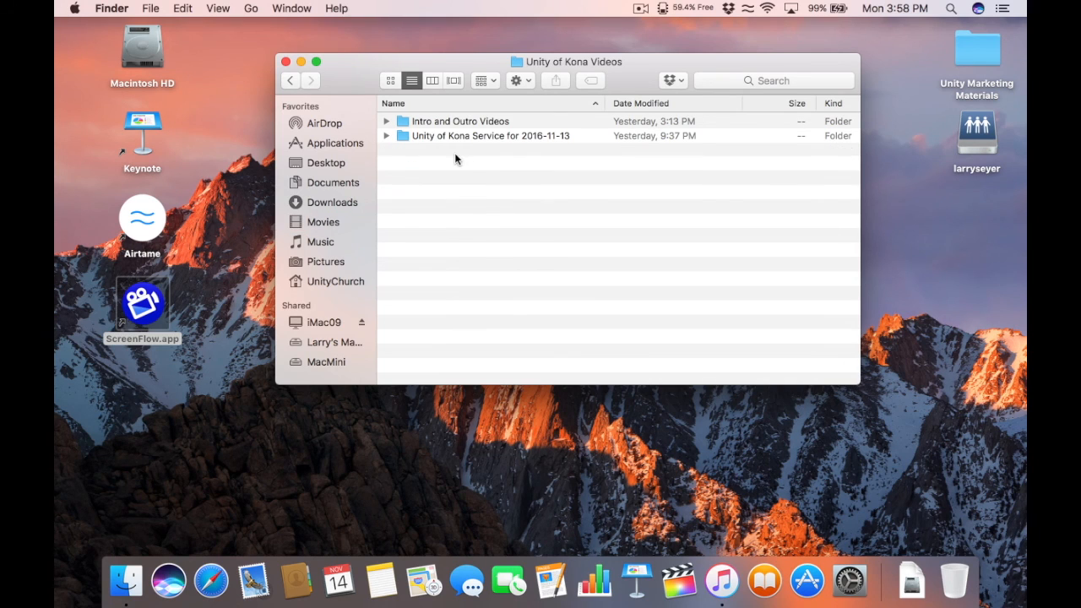
{"action": "left_click", "coordinate": [524, 135]}
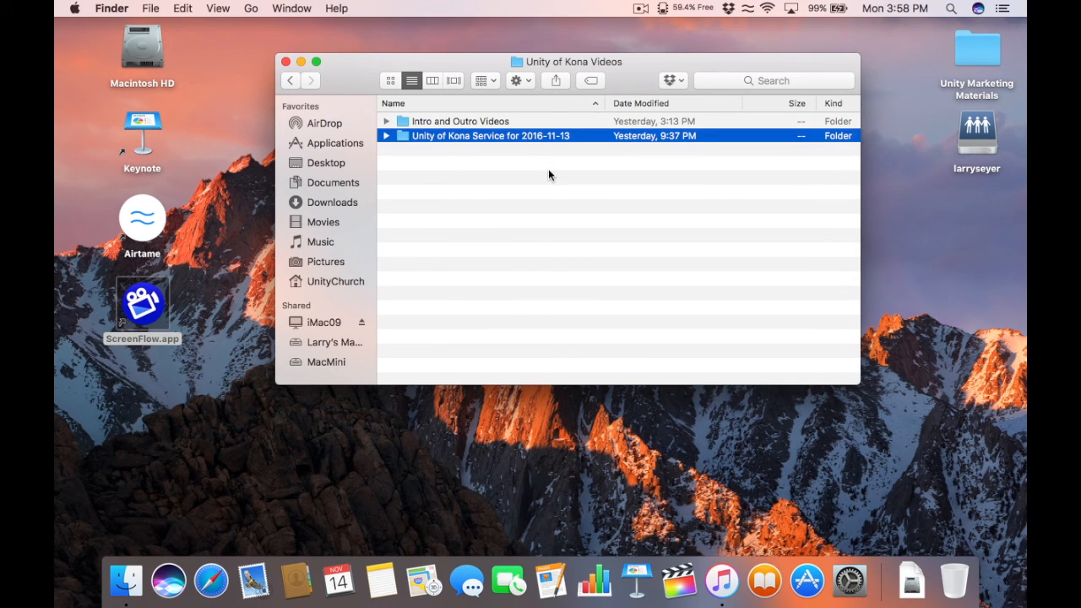
Step: Expand the service folder, DCIM and 100GOPRO to inspect the camera files, then collapse them
{"action": "left_click", "coordinate": [386, 136]}
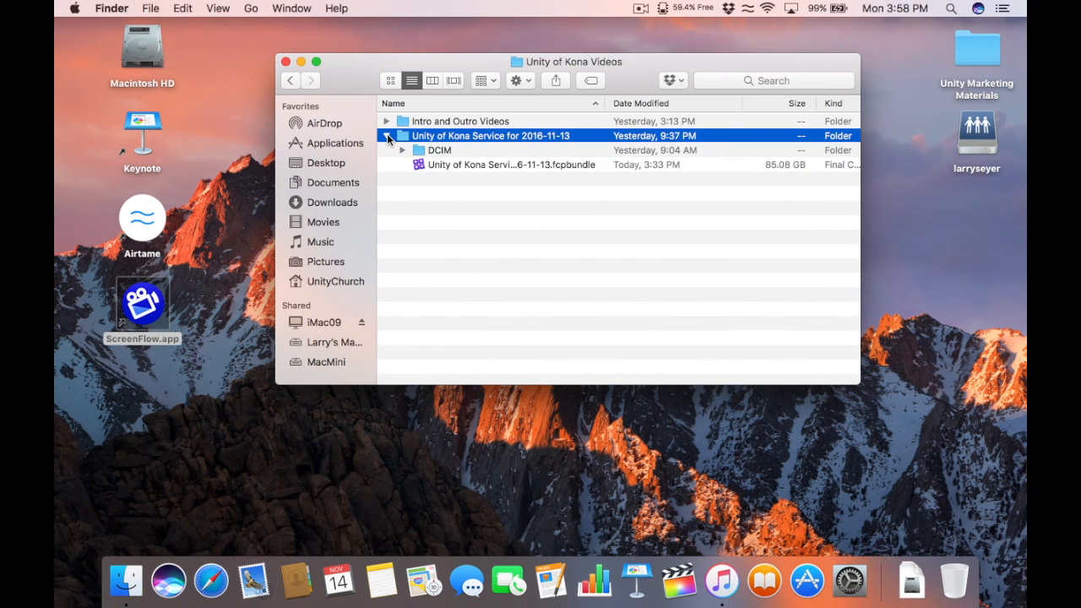
{"action": "left_click", "coordinate": [387, 135]}
{"action": "left_click", "coordinate": [387, 135]}
{"action": "left_click", "coordinate": [402, 151]}
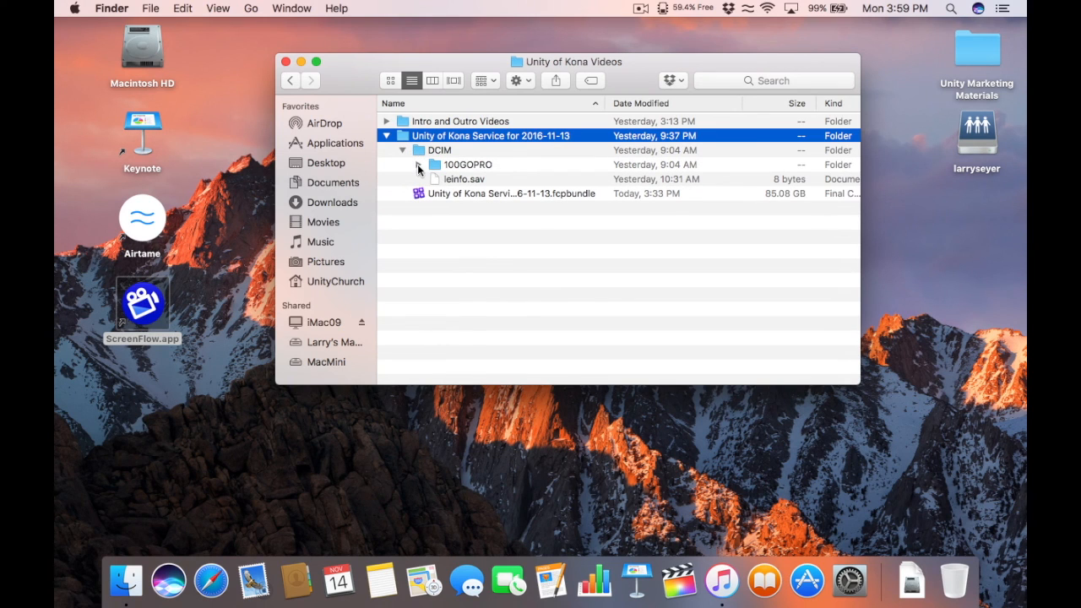
{"action": "left_click", "coordinate": [418, 165]}
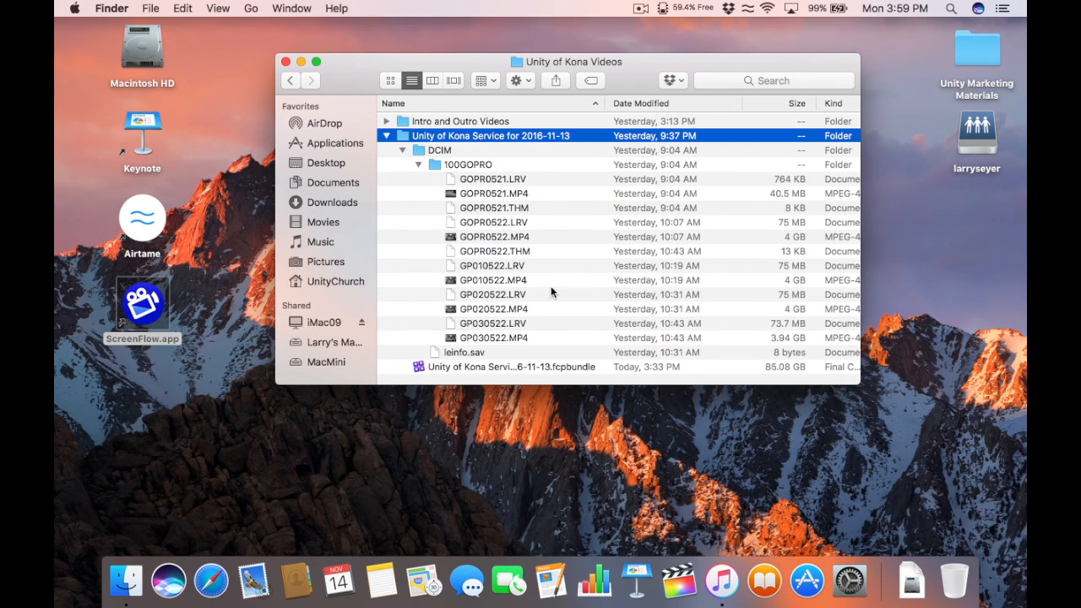
{"action": "left_click", "coordinate": [402, 150]}
{"action": "left_click", "coordinate": [386, 135]}
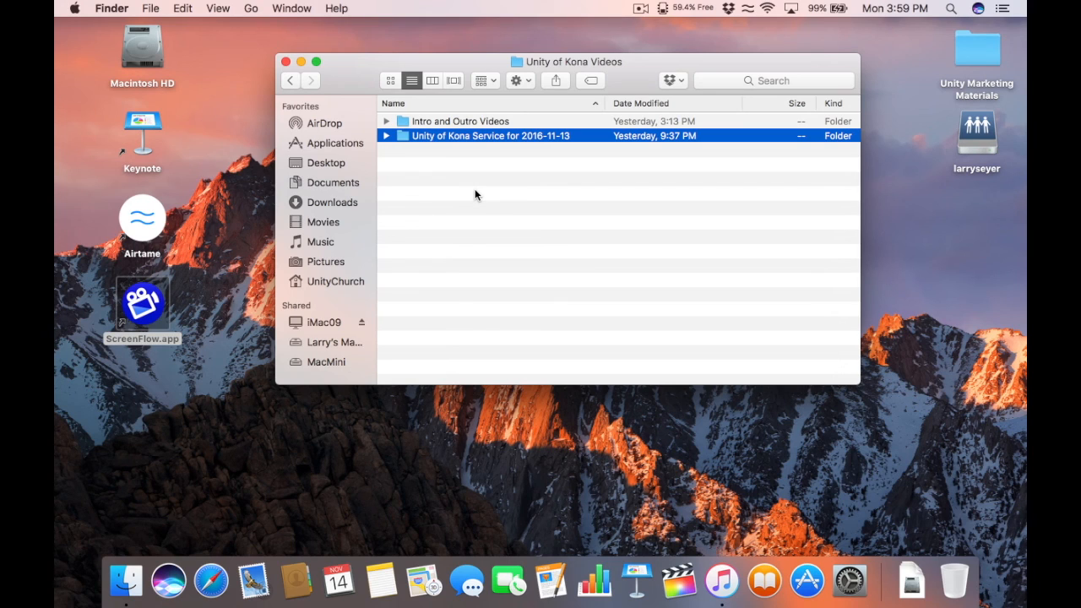
Step: Move the 2016-11-13 service folder from Unity of Kona Videos to the Trash
{"action": "left_click", "coordinate": [414, 172]}
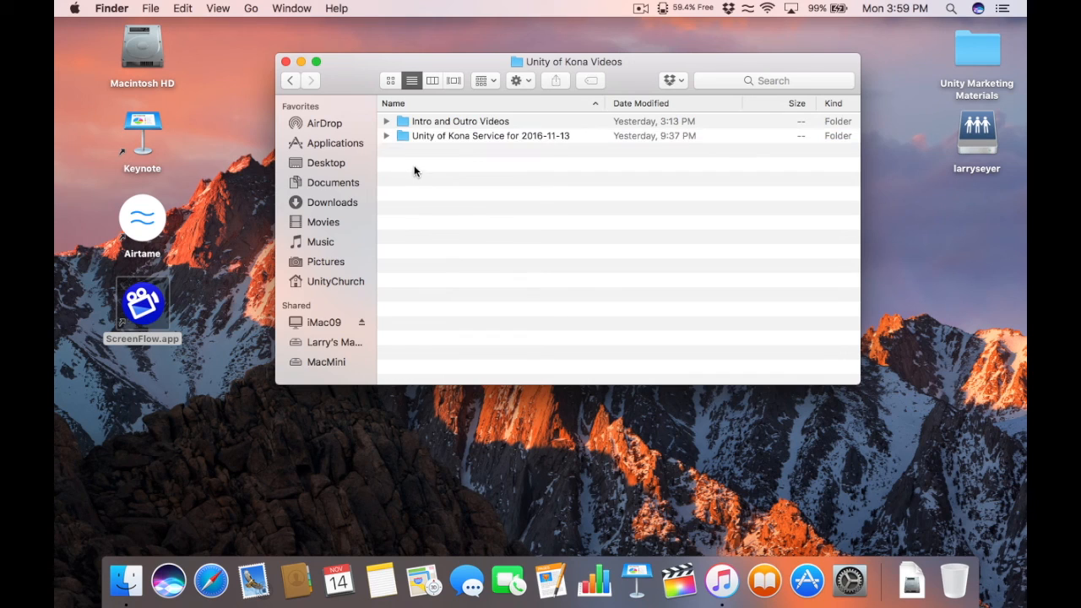
{"action": "left_click", "coordinate": [404, 136]}
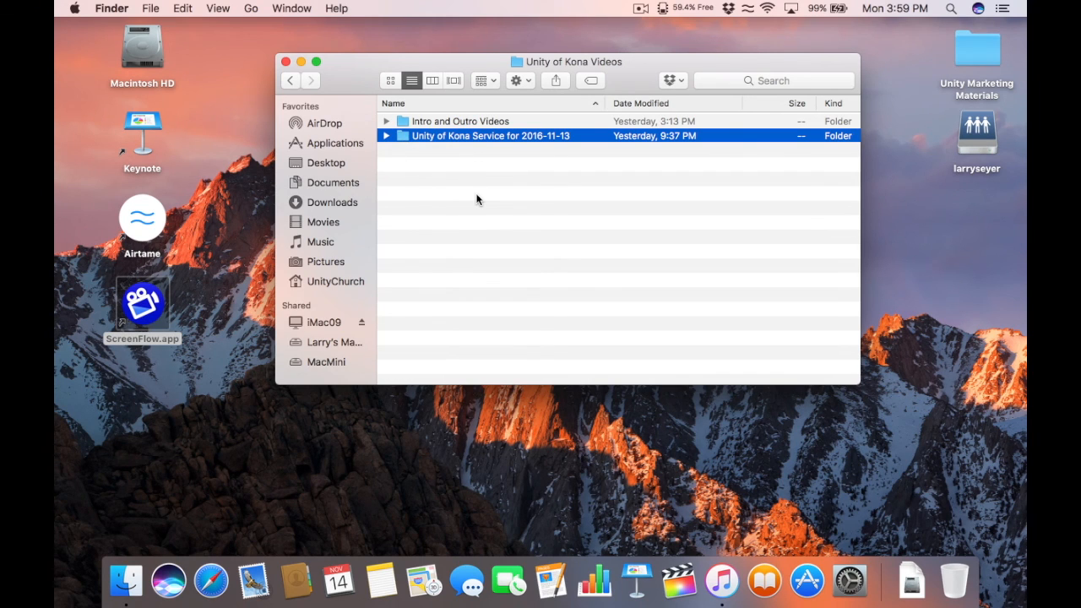
{"action": "key", "text": "super+BackSpace"}
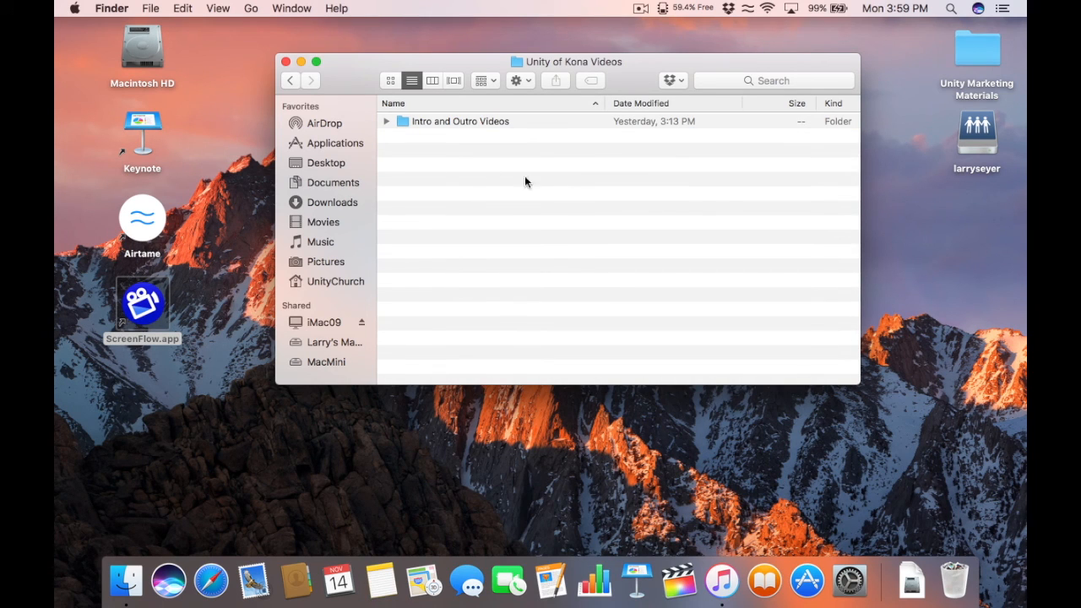
Step: Move the 2016-11-13 folder inside Movies > Final Cut Backups to the Trash
{"action": "left_click_drag", "start_coordinate": [353, 69], "coordinate": [348, 55]}
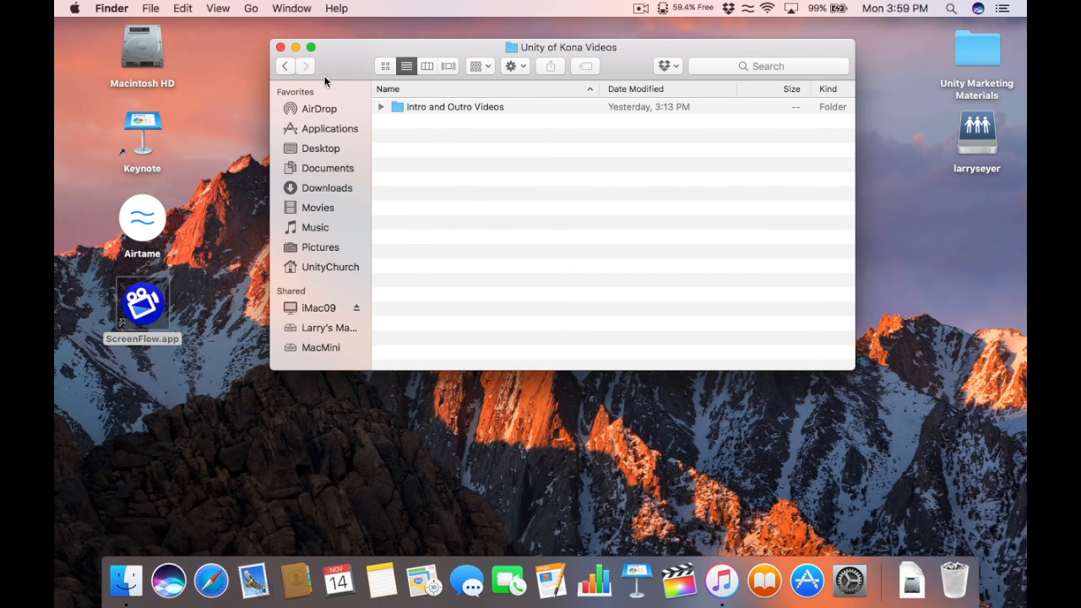
{"action": "left_click", "coordinate": [286, 66]}
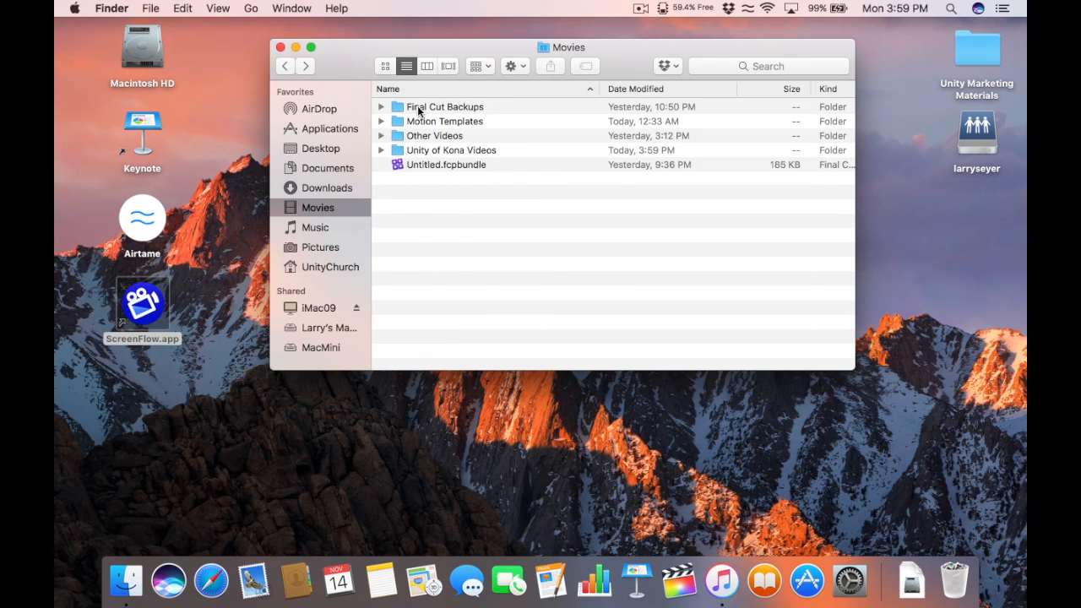
{"action": "left_click", "coordinate": [381, 107]}
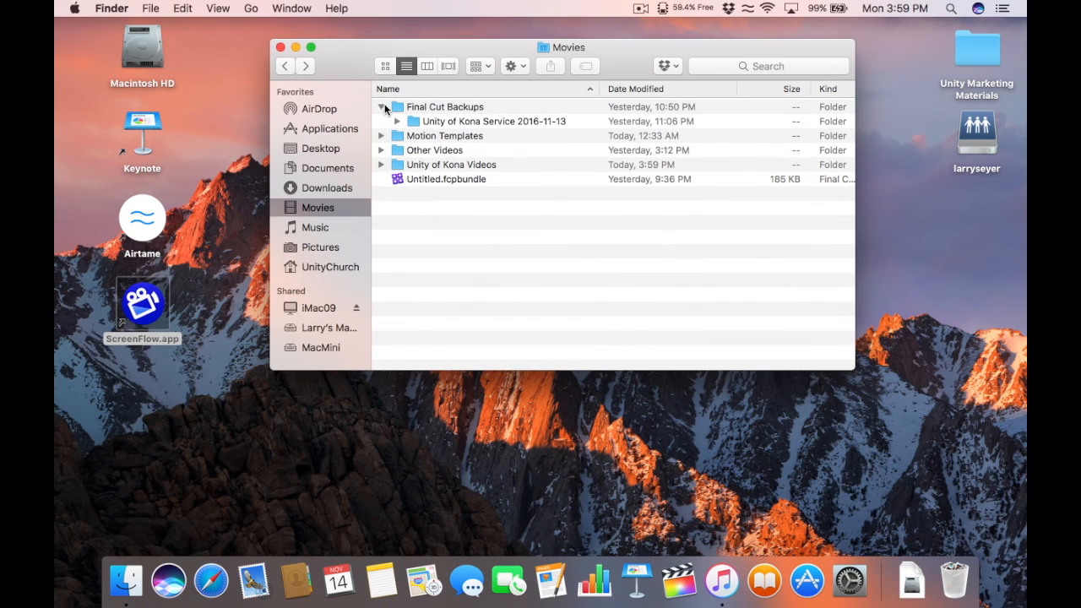
{"action": "left_click", "coordinate": [448, 123]}
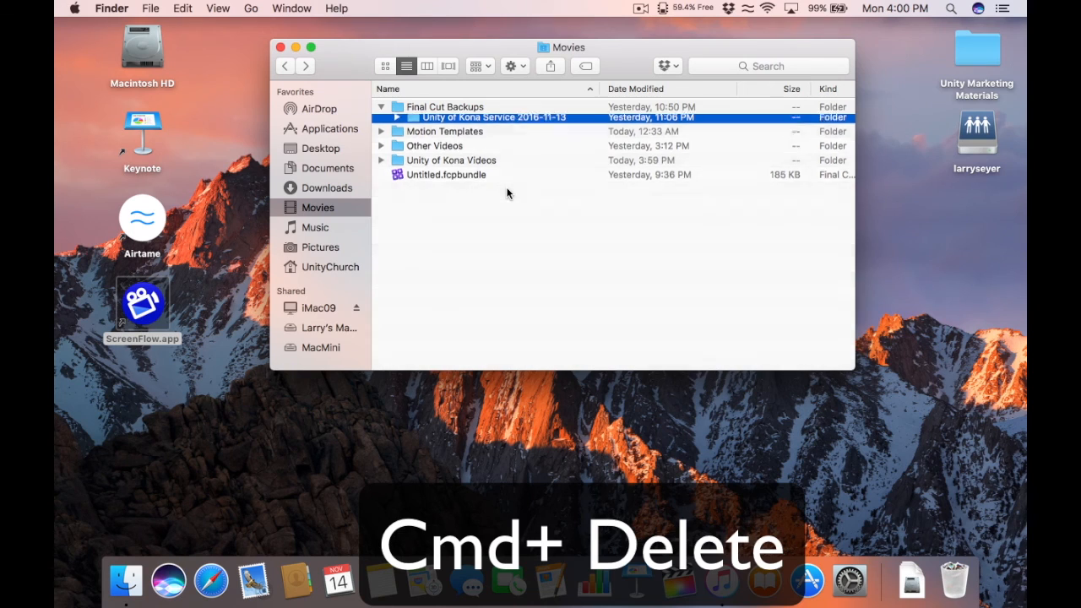
{"action": "key", "text": "super+BackSpace"}
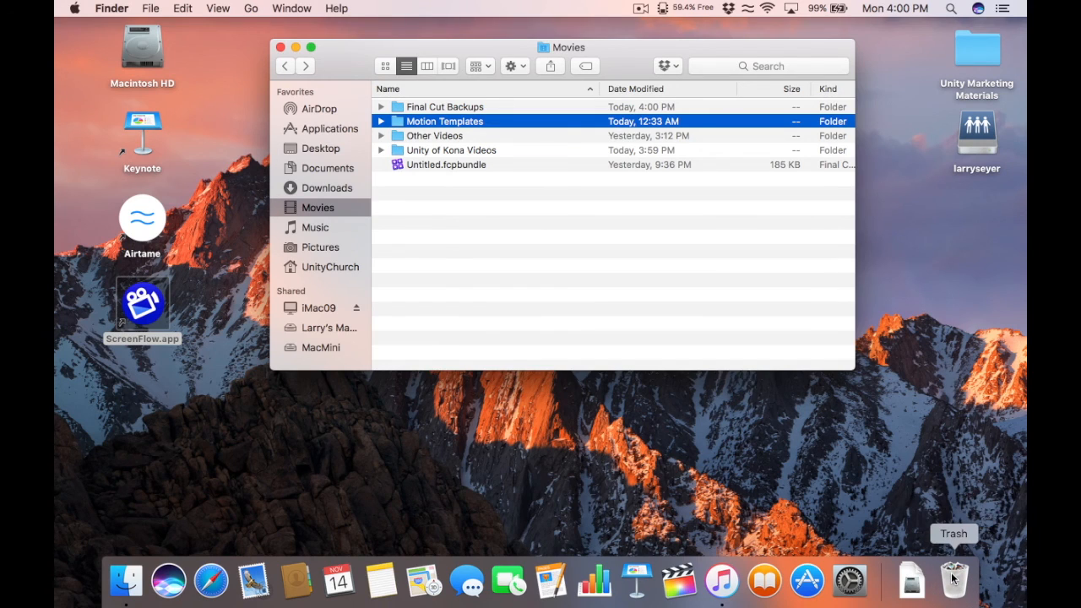
Step: Empty the Trash and confirm permanently erasing its items
{"action": "right_click", "coordinate": [952, 578]}
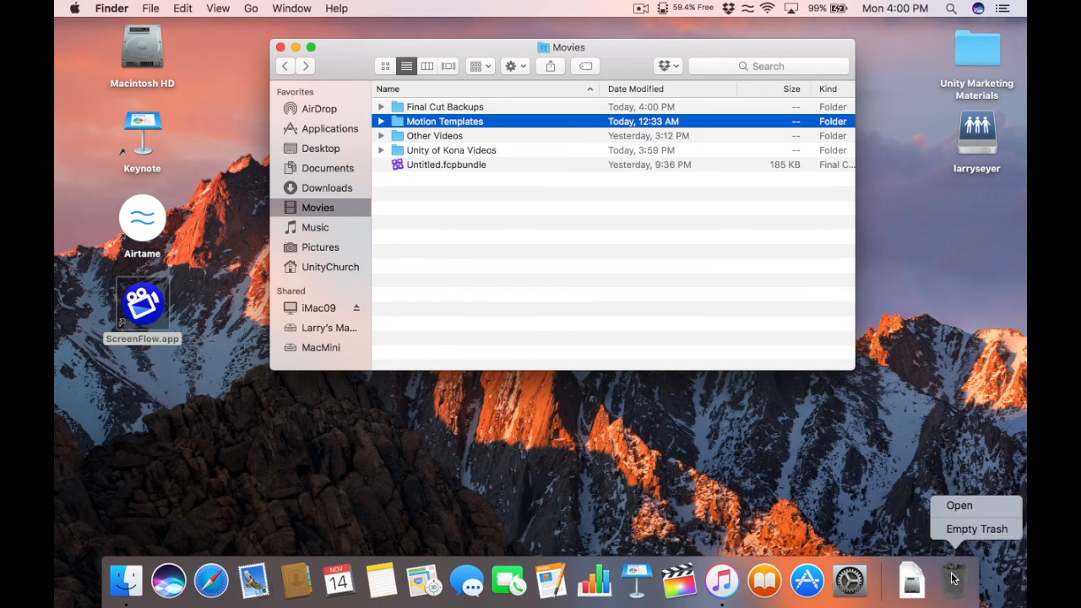
{"action": "left_click", "coordinate": [969, 532]}
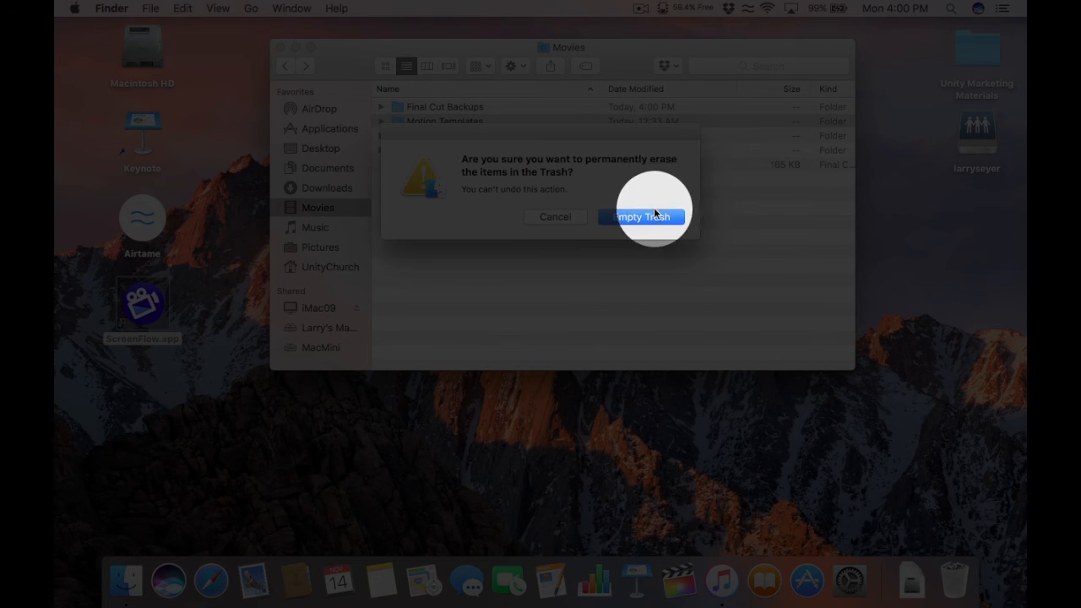
{"action": "left_click", "coordinate": [647, 216]}
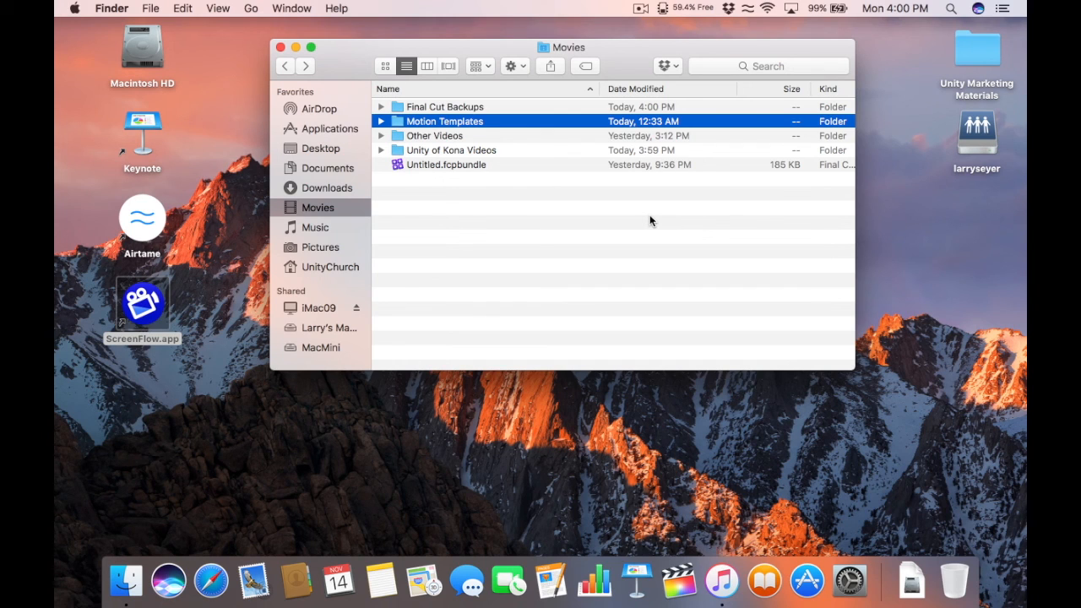
Step: Go to Music > iTunes > iTunes Media > Home Videos to list the exported service .m4v file
{"action": "left_click_drag", "start_coordinate": [349, 49], "coordinate": [330, 40]}
{"action": "left_click", "coordinate": [474, 255]}
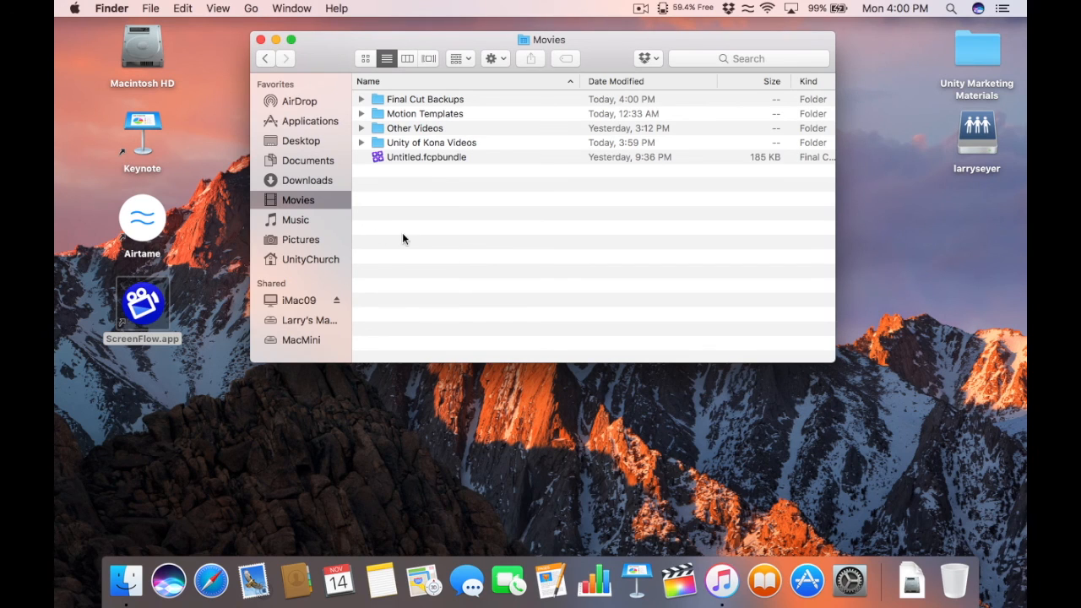
{"action": "left_click", "coordinate": [304, 219]}
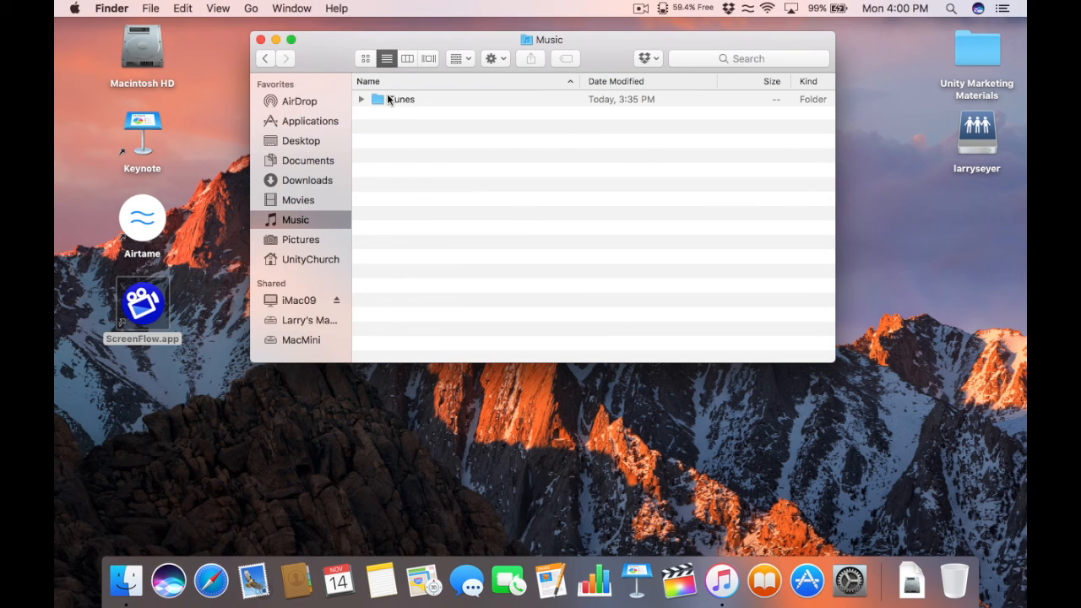
{"action": "double_click", "coordinate": [389, 100]}
{"action": "left_click", "coordinate": [413, 158]}
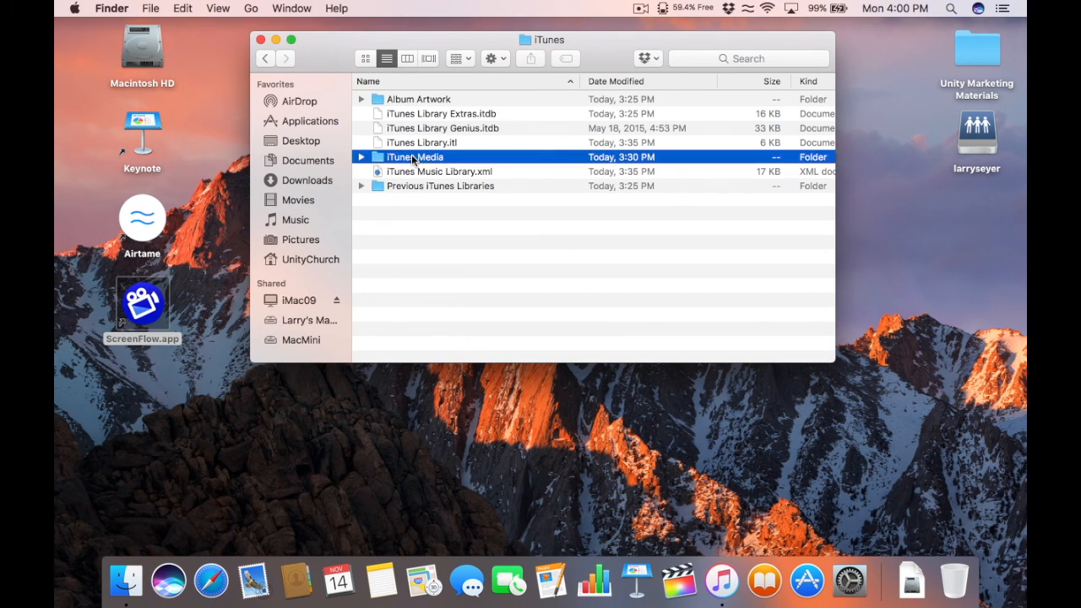
{"action": "double_click", "coordinate": [413, 158]}
{"action": "double_click", "coordinate": [409, 111]}
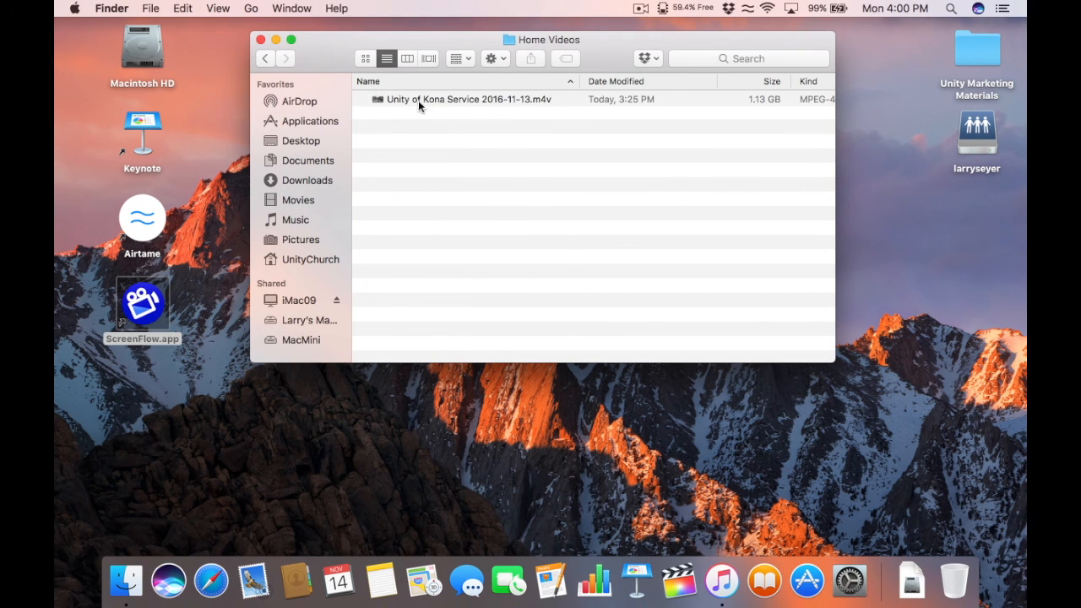